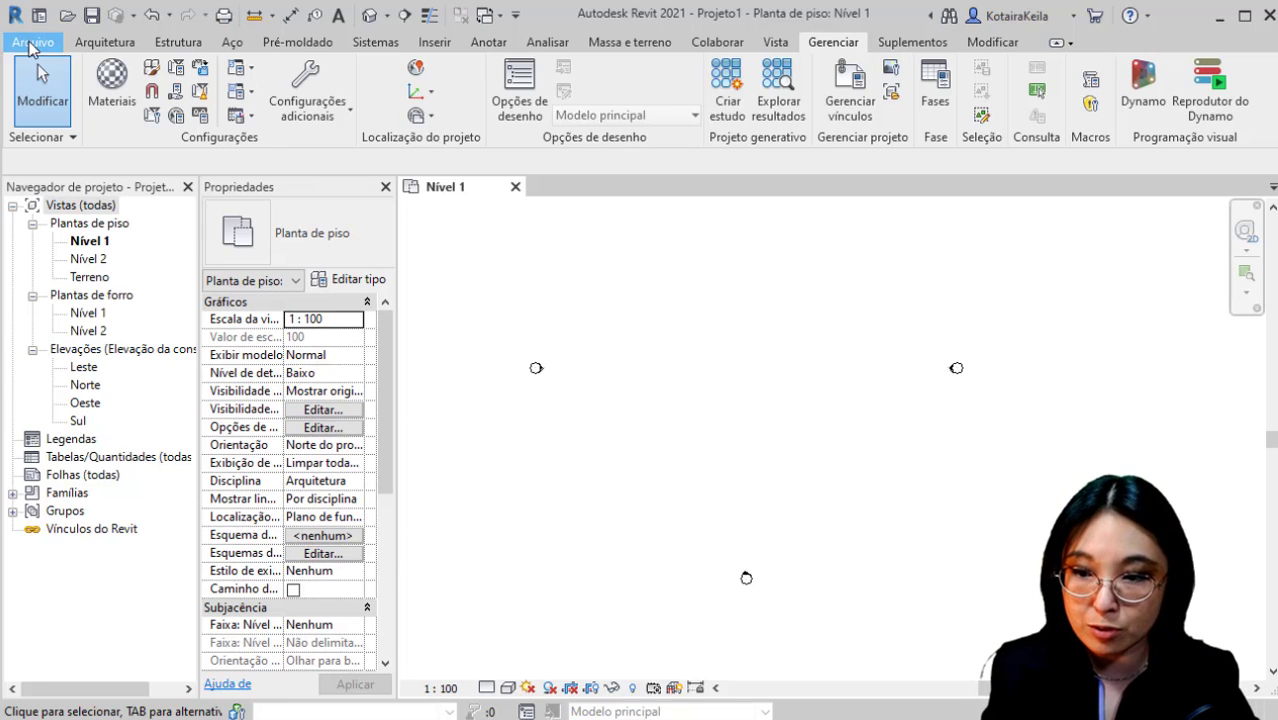
# Examine the template choices for a new project, including Modelo de arquitetura and the template files in the Portuguese folder.
pyautogui.click(33, 42)
pyautogui.moveTo(130, 122)
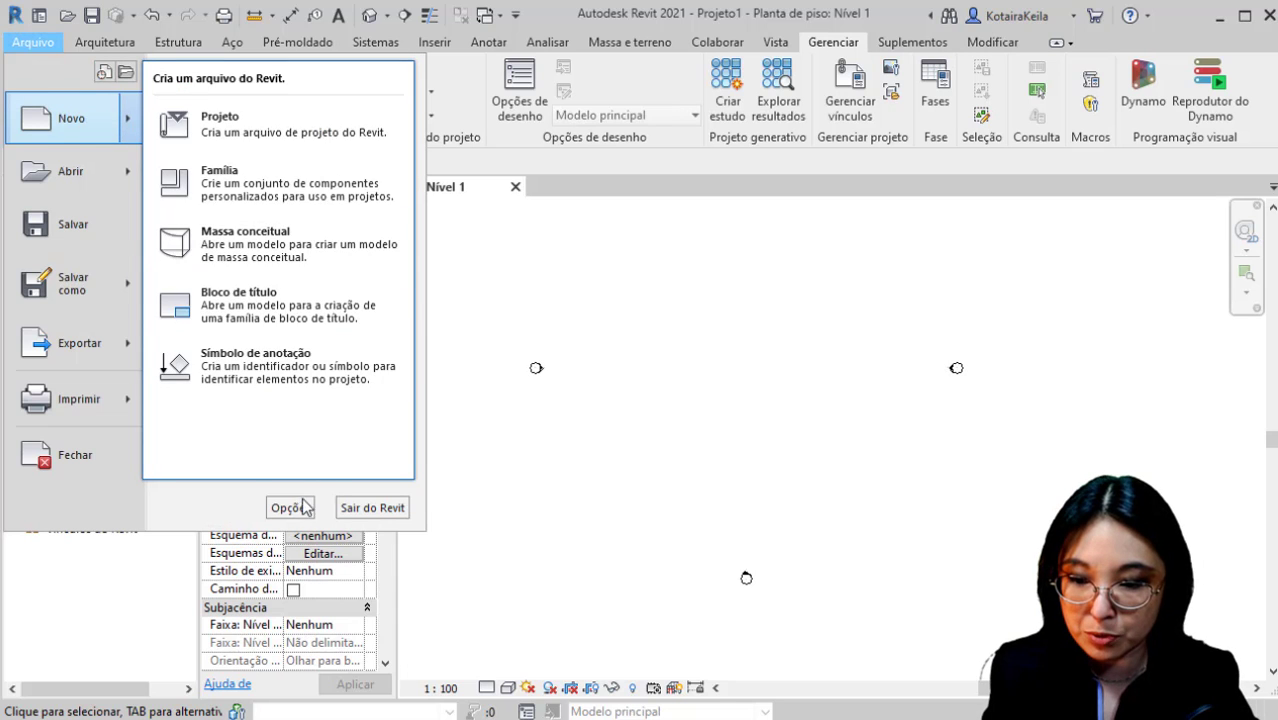
pyautogui.click(256, 132)
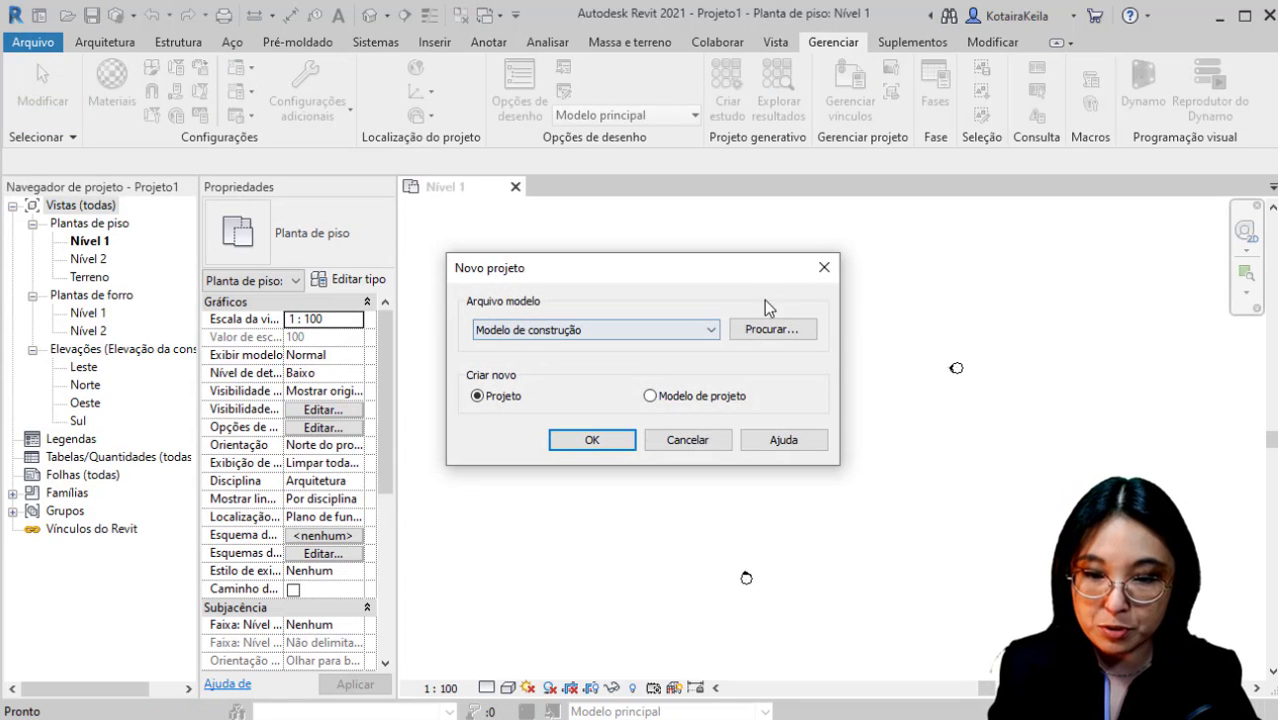
pyautogui.click(714, 330)
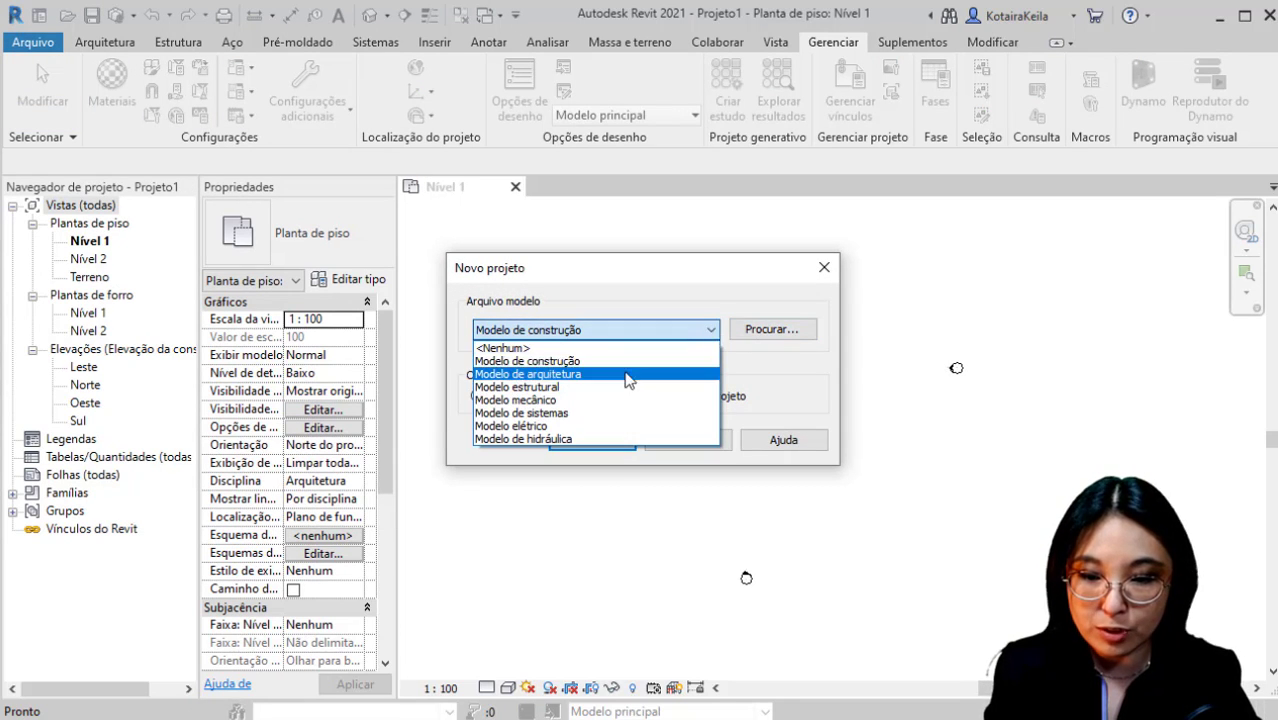
pyautogui.click(616, 374)
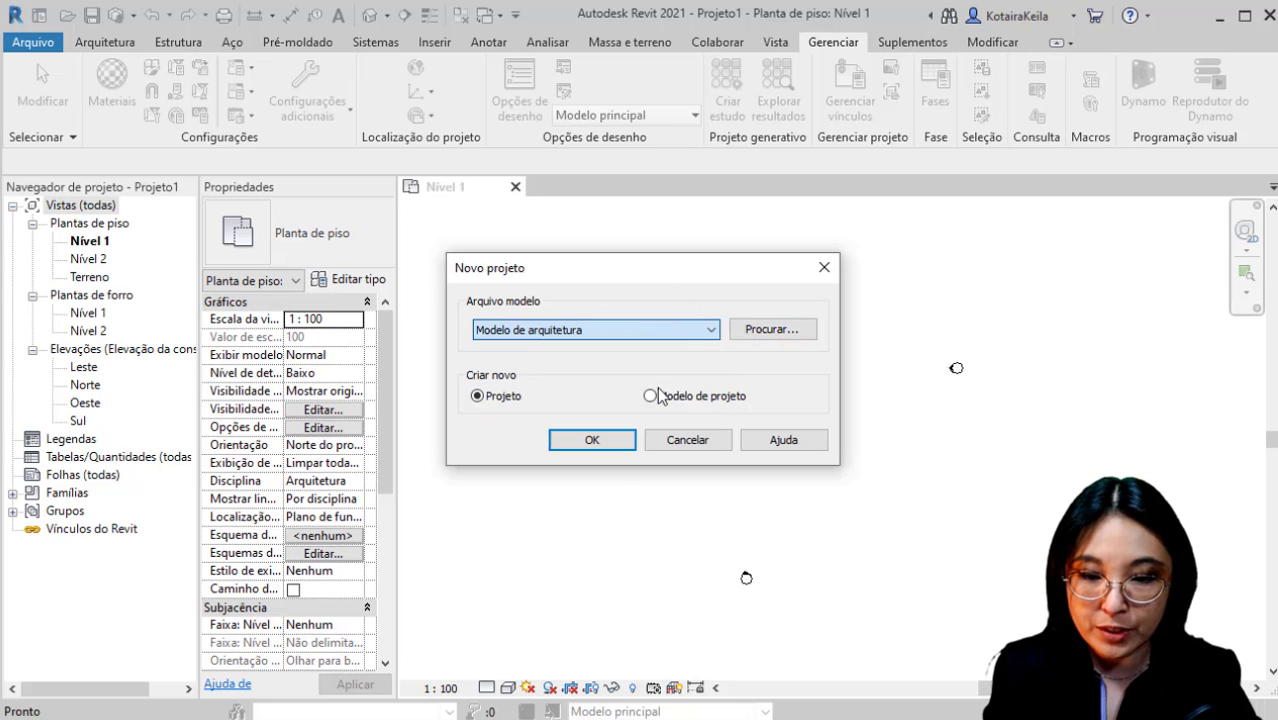
pyautogui.click(788, 334)
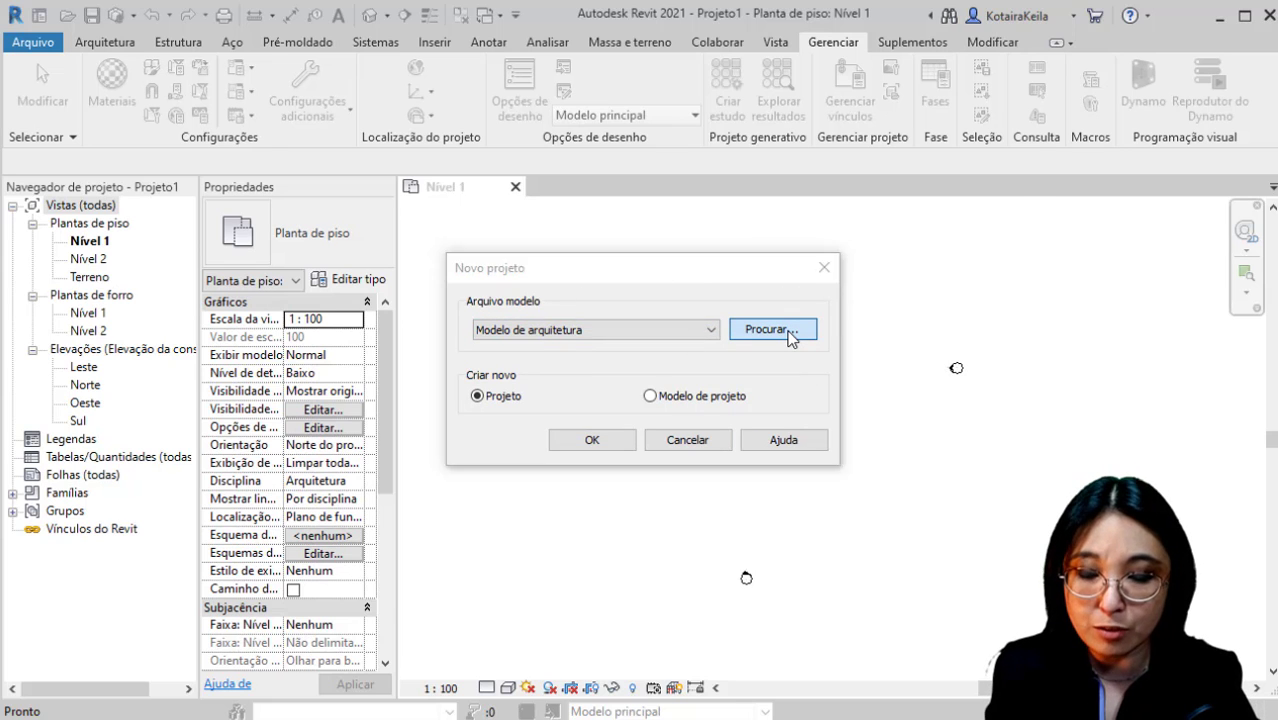
pyautogui.click(466, 240)
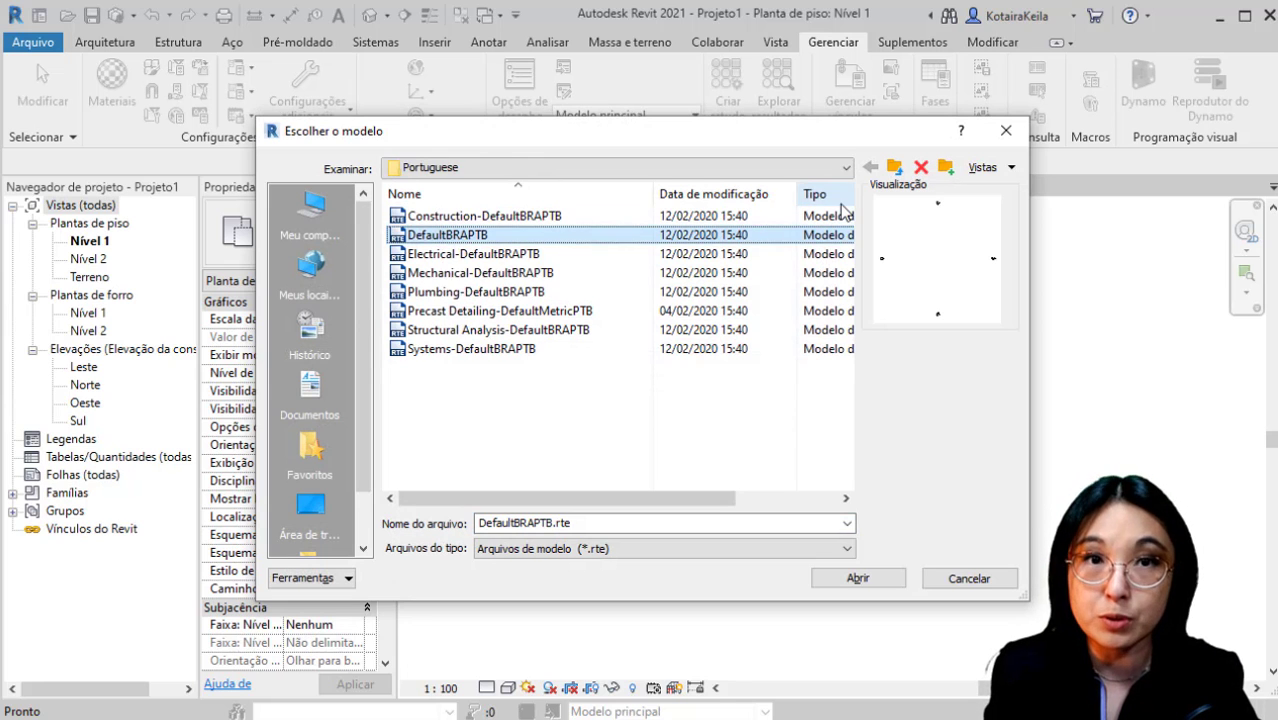
pyautogui.click(1006, 130)
pyautogui.click(830, 268)
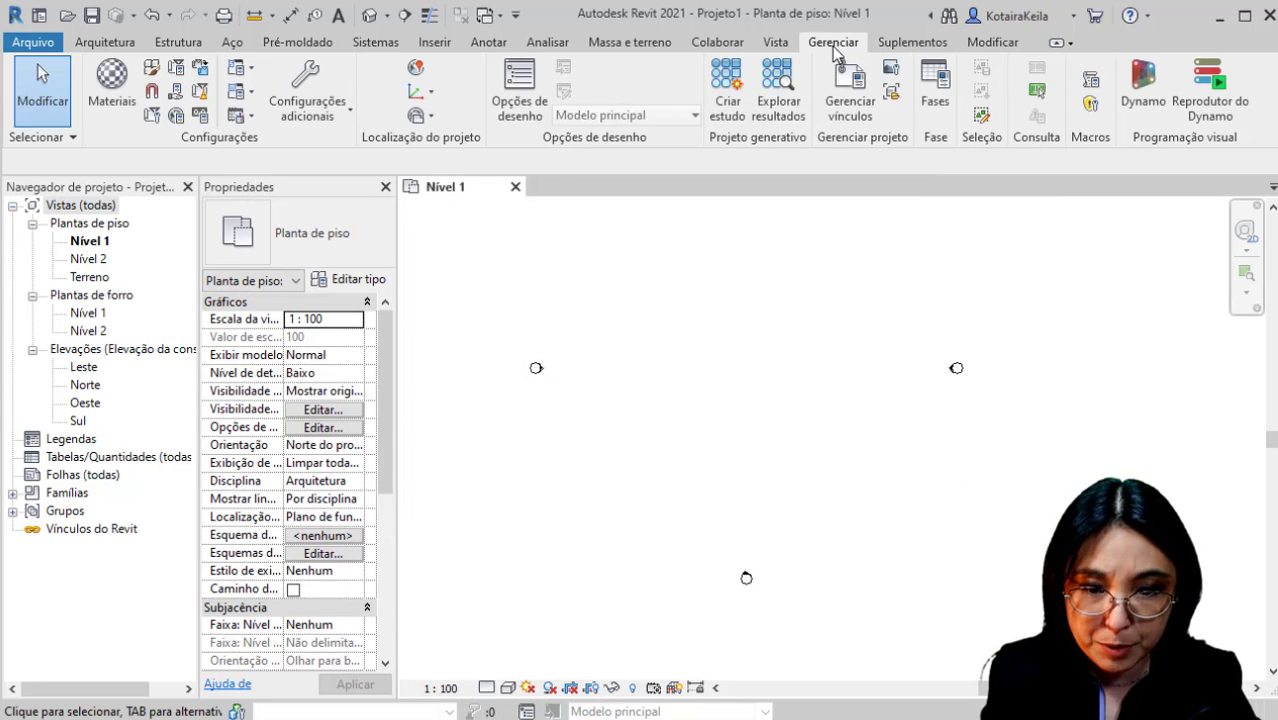
# Accept the project's length format (Comprimento) as Metros with 2 casas decimais and the unit symbol m.
pyautogui.click(832, 48)
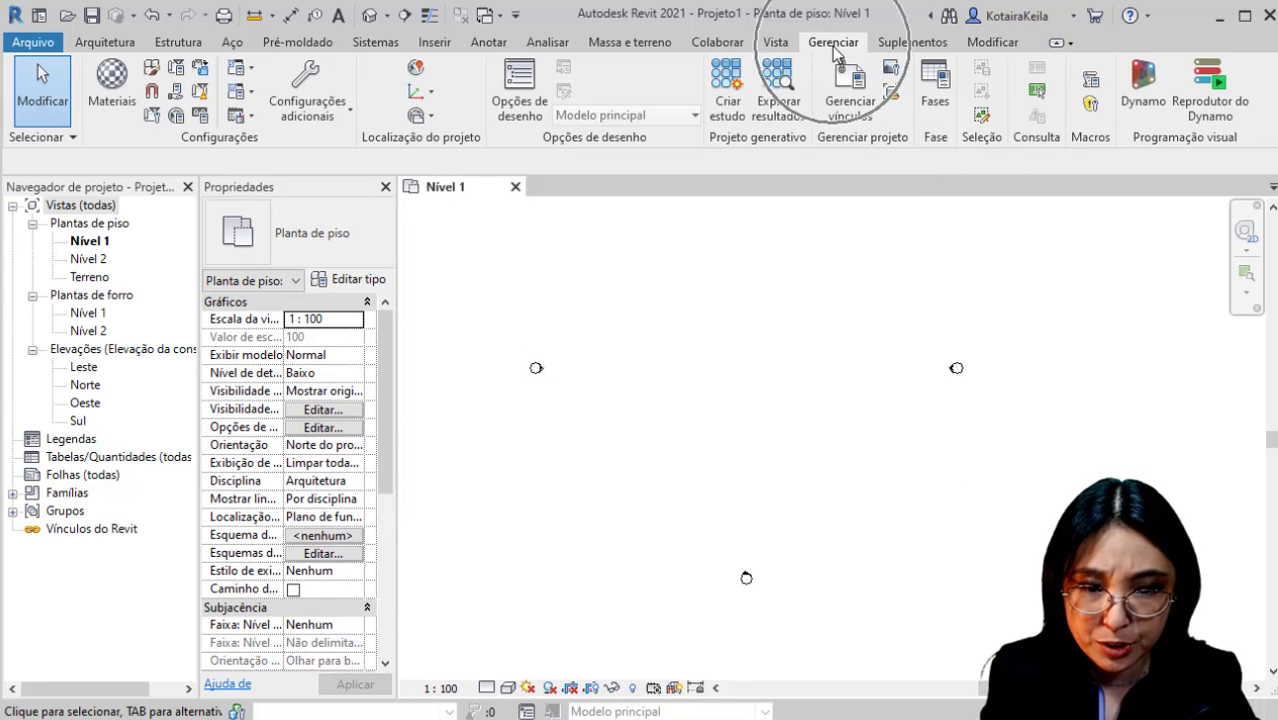
pyautogui.click(201, 115)
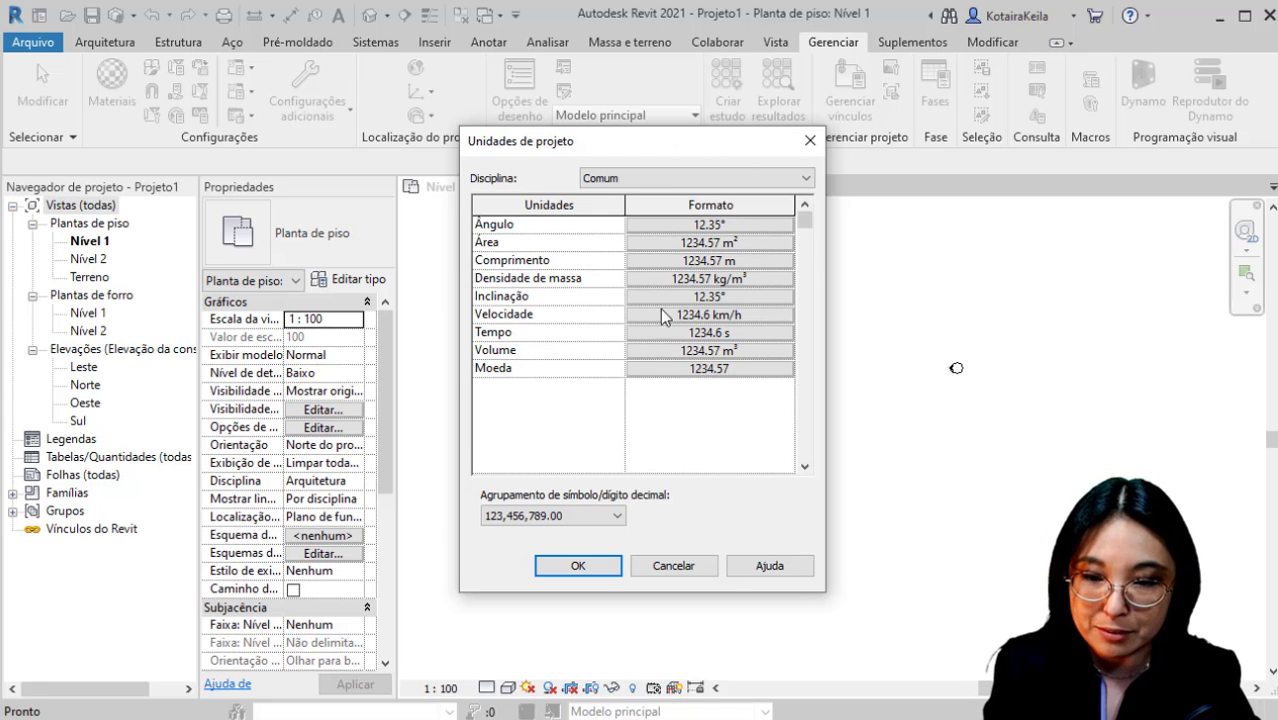
pyautogui.click(734, 260)
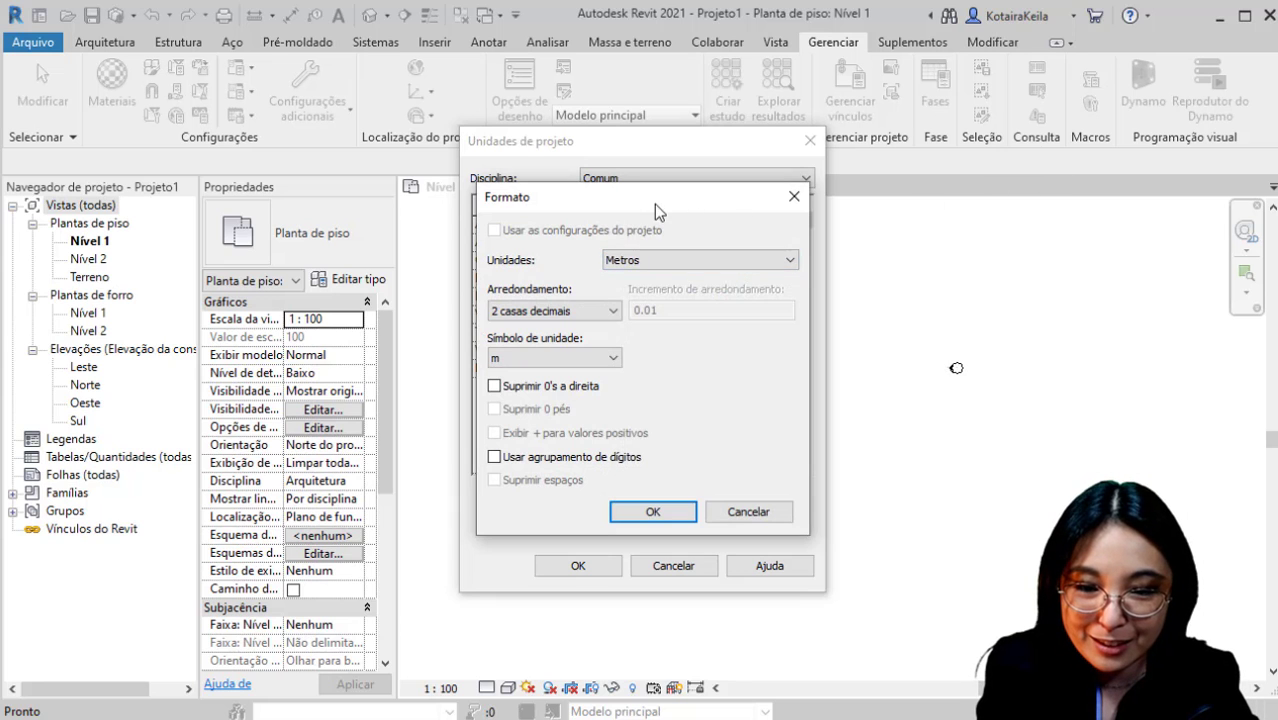
pyautogui.moveTo(640, 198); pyautogui.dragTo(970, 146)
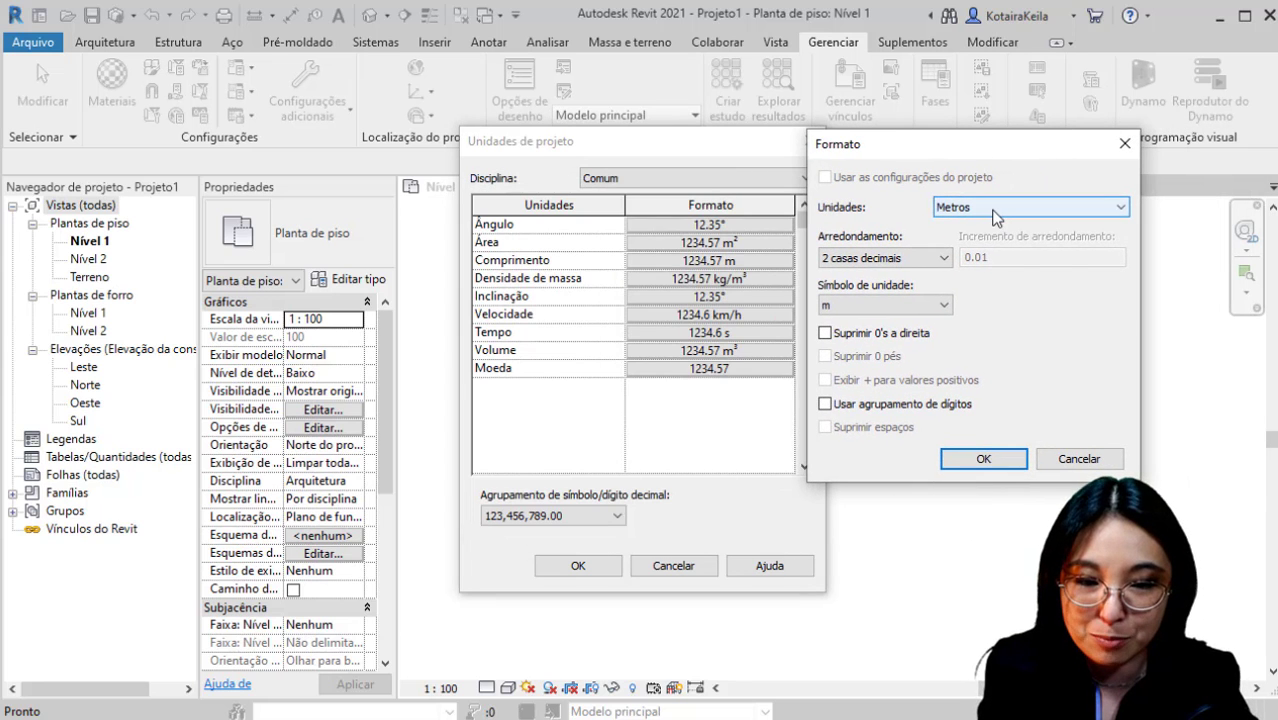
pyautogui.click(990, 207)
pyautogui.click(990, 207)
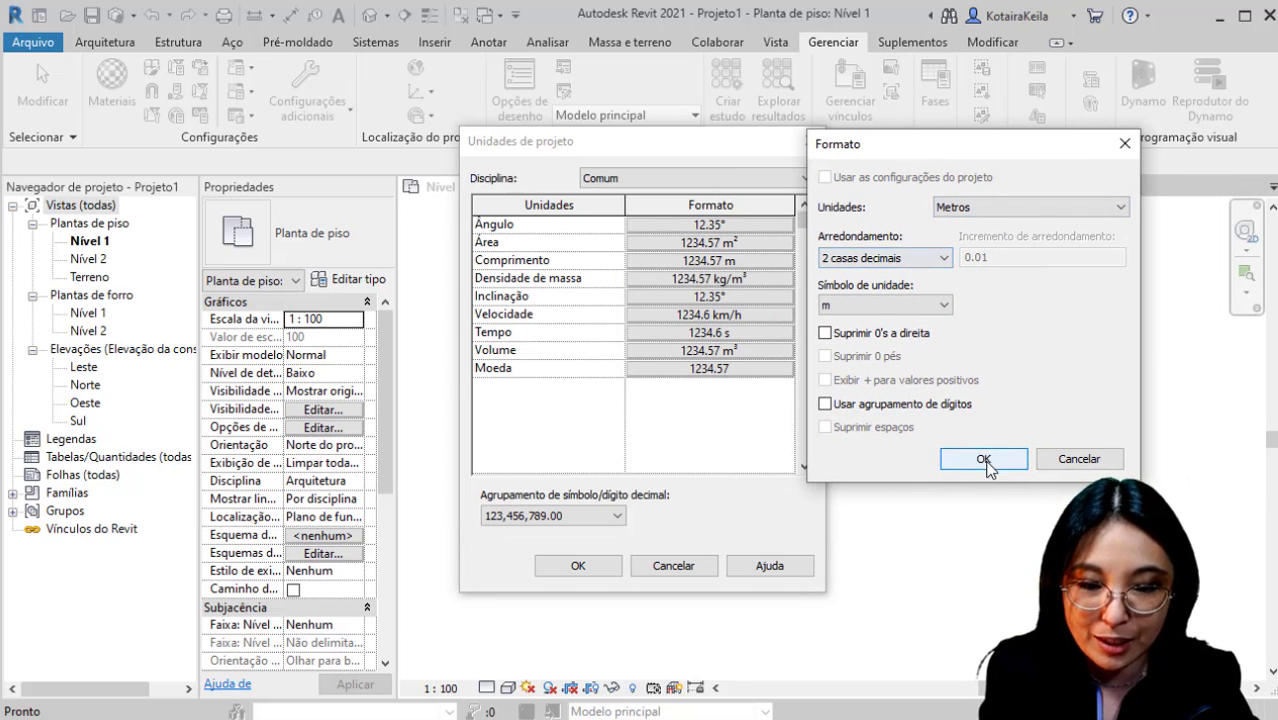
pyautogui.click(983, 459)
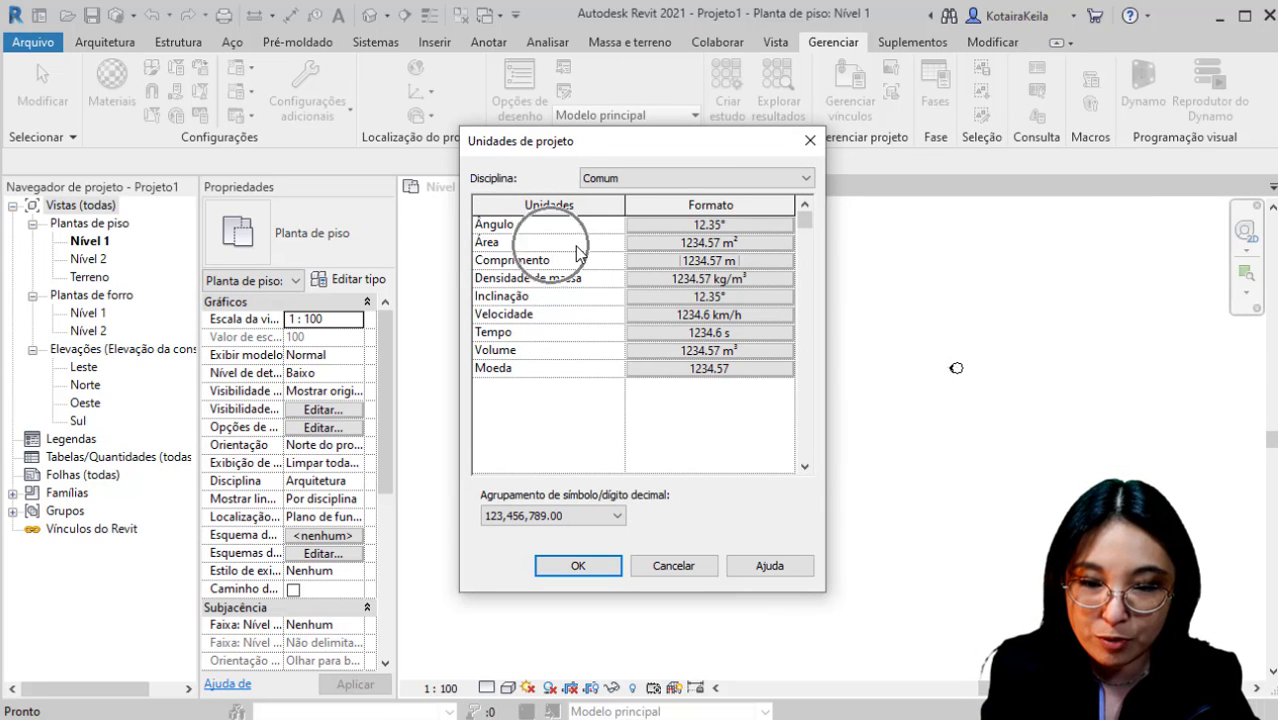
# Accept the area format as Metros quadrados with 2 casas decimais and the symbol m², and apply the project units.
pyautogui.click(752, 243)
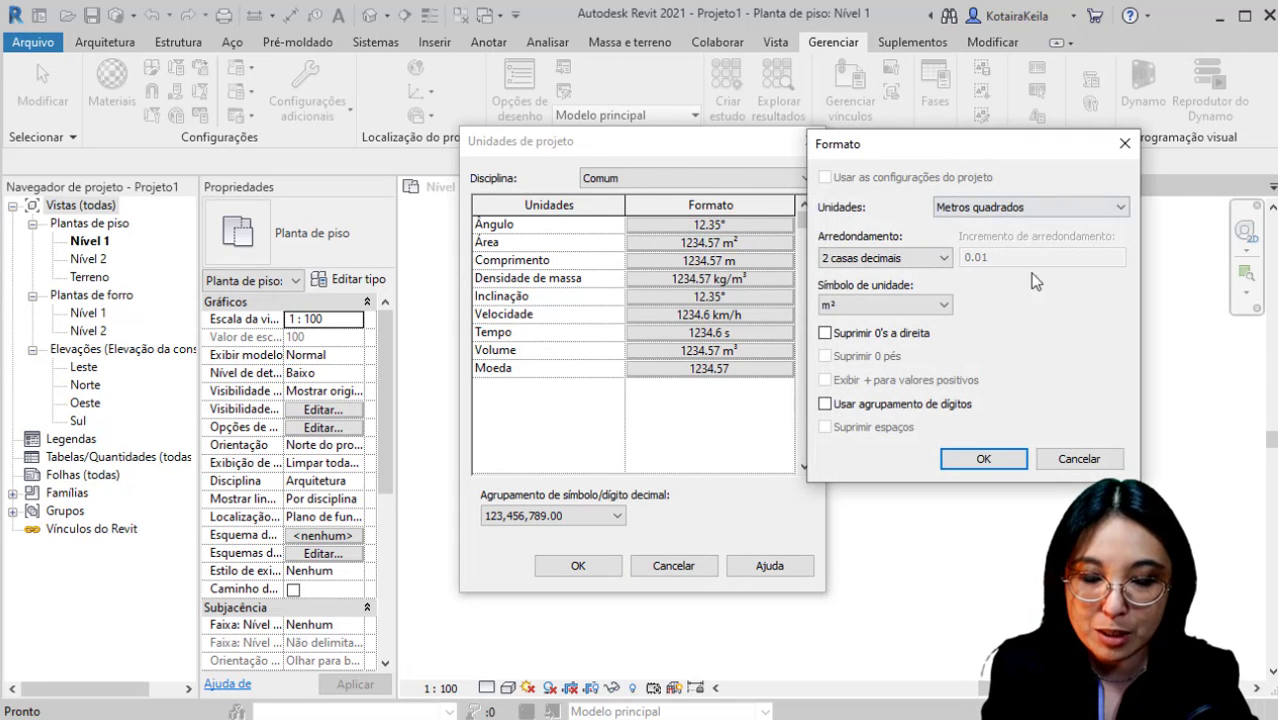
pyautogui.click(983, 459)
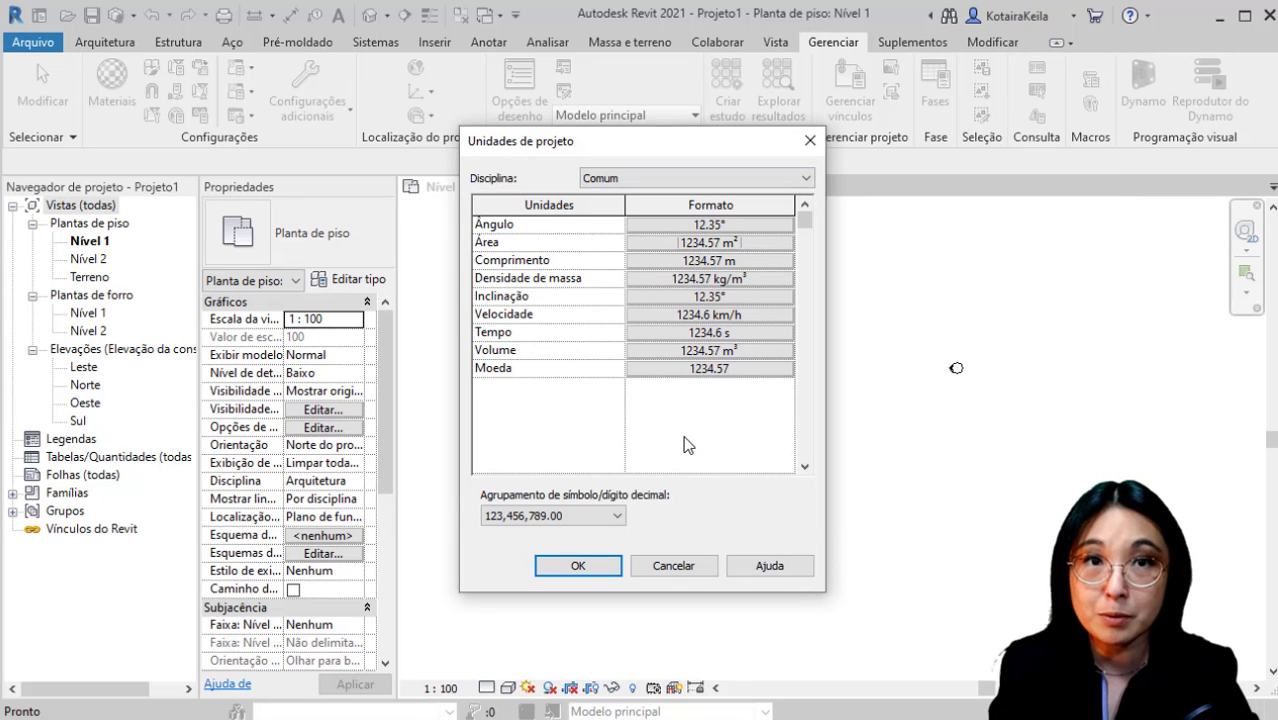
pyautogui.click(579, 566)
# Open the Leste elevation view with the Nível 1 and Nível 2 heads in view.
pyautogui.moveTo(752, 347); pyautogui.dragTo(750, 471, button='middle')
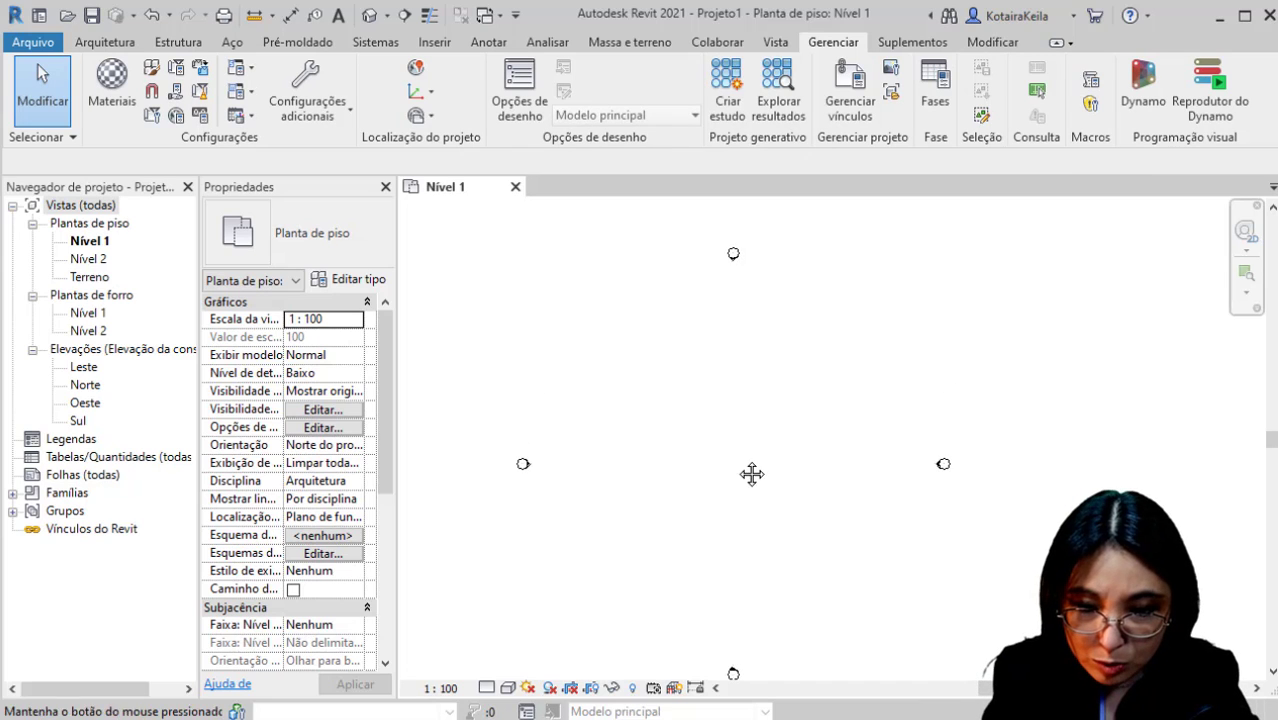
pyautogui.moveTo(753, 402); pyautogui.dragTo(752, 387, button='middle')
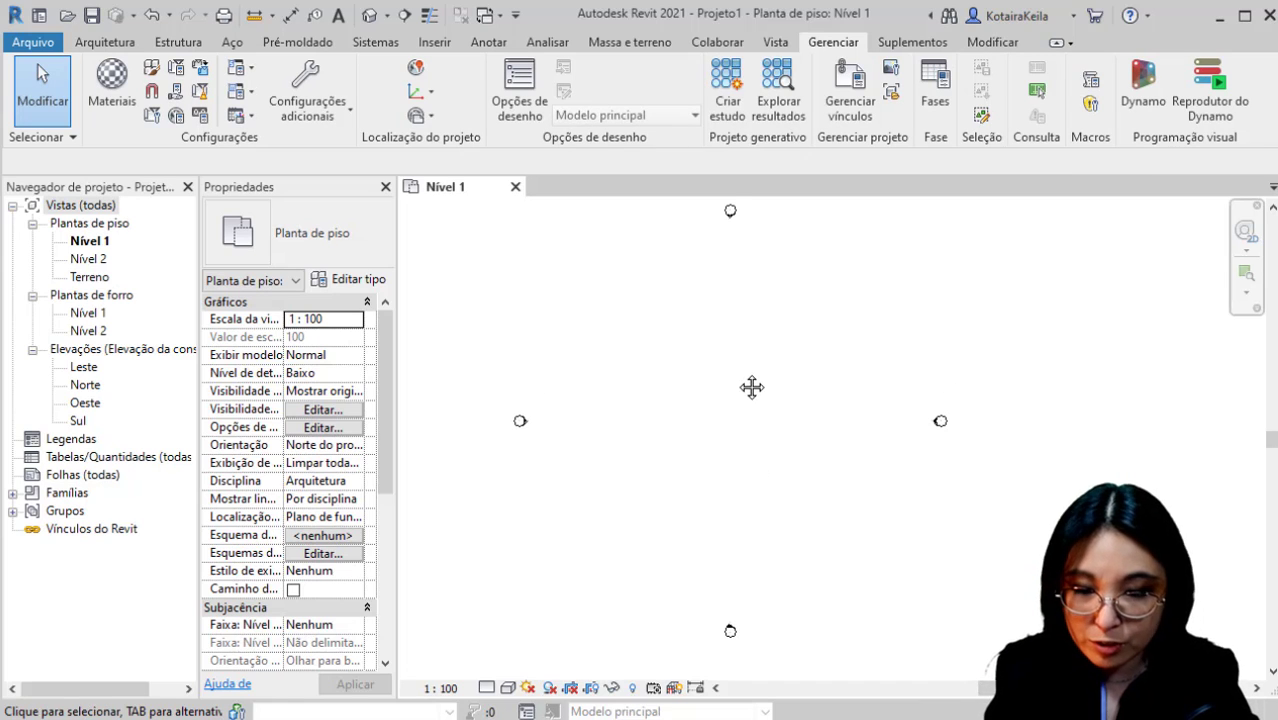
pyautogui.doubleClick(87, 369)
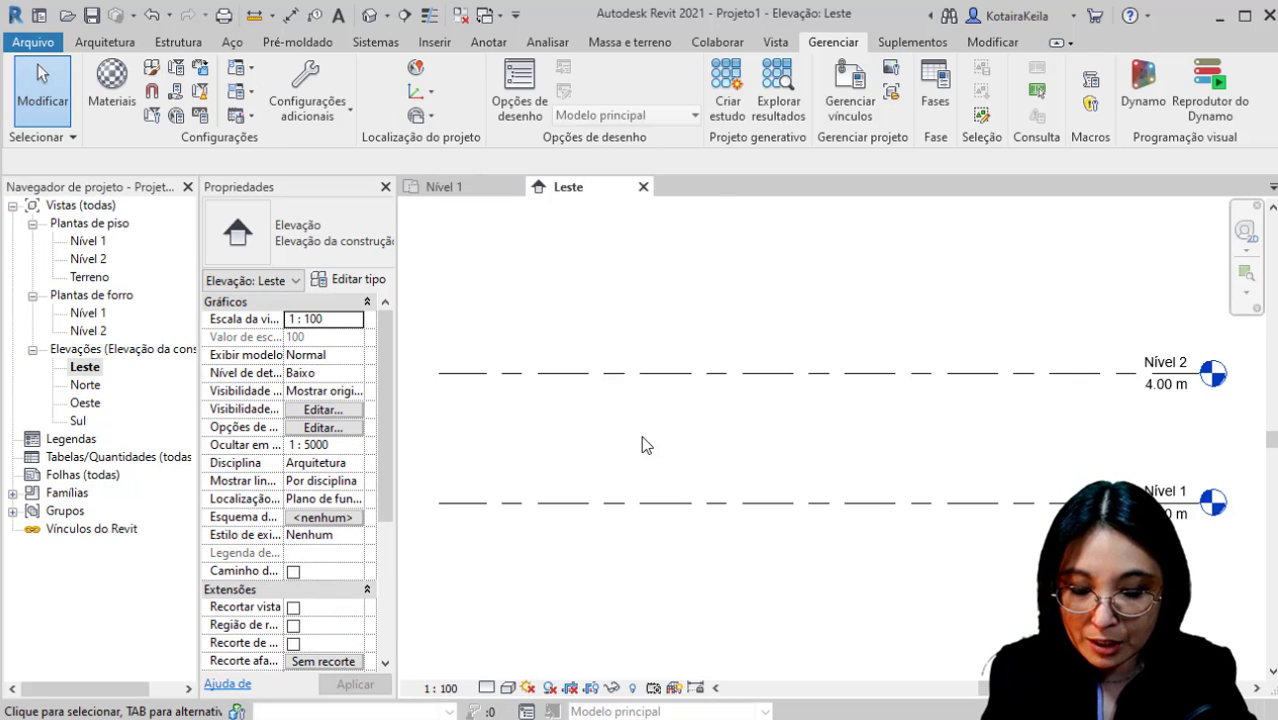
pyautogui.scroll(-2, 645, 445)
pyautogui.moveTo(653, 442); pyautogui.dragTo(519, 357, button='middle')
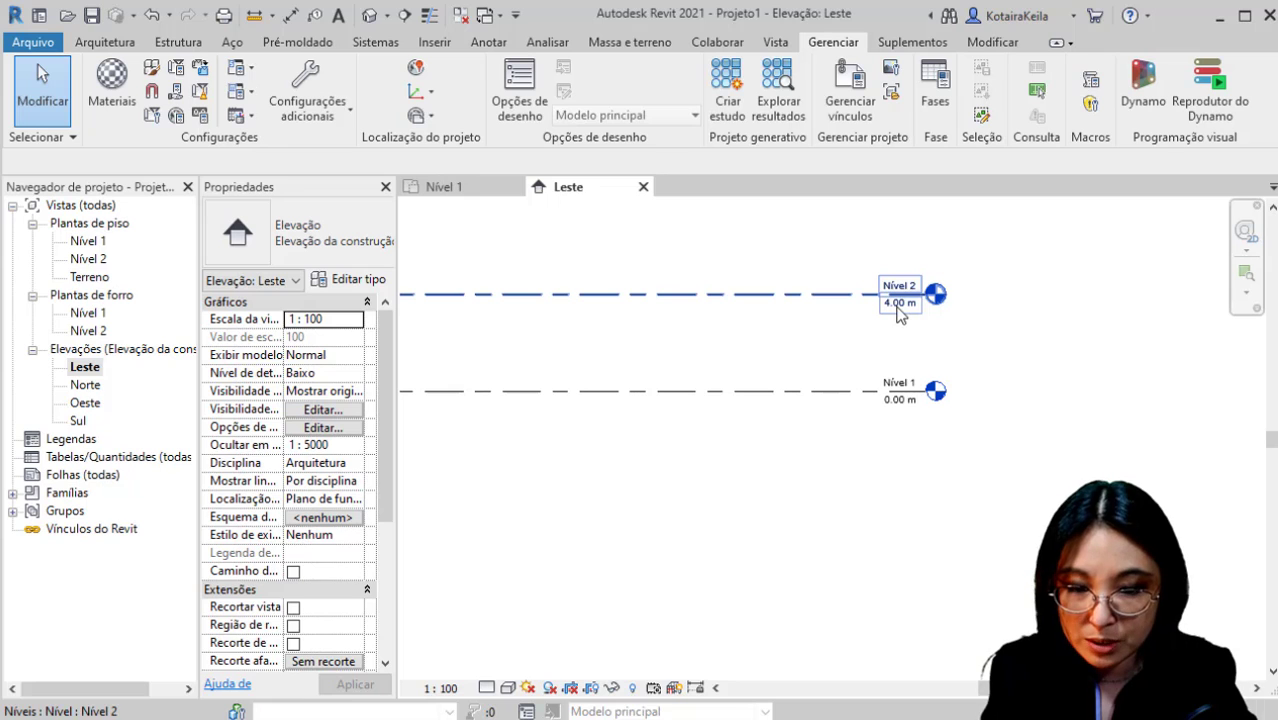
# Set the elevation of Nível 2 to 3 m.
pyautogui.click(892, 302)
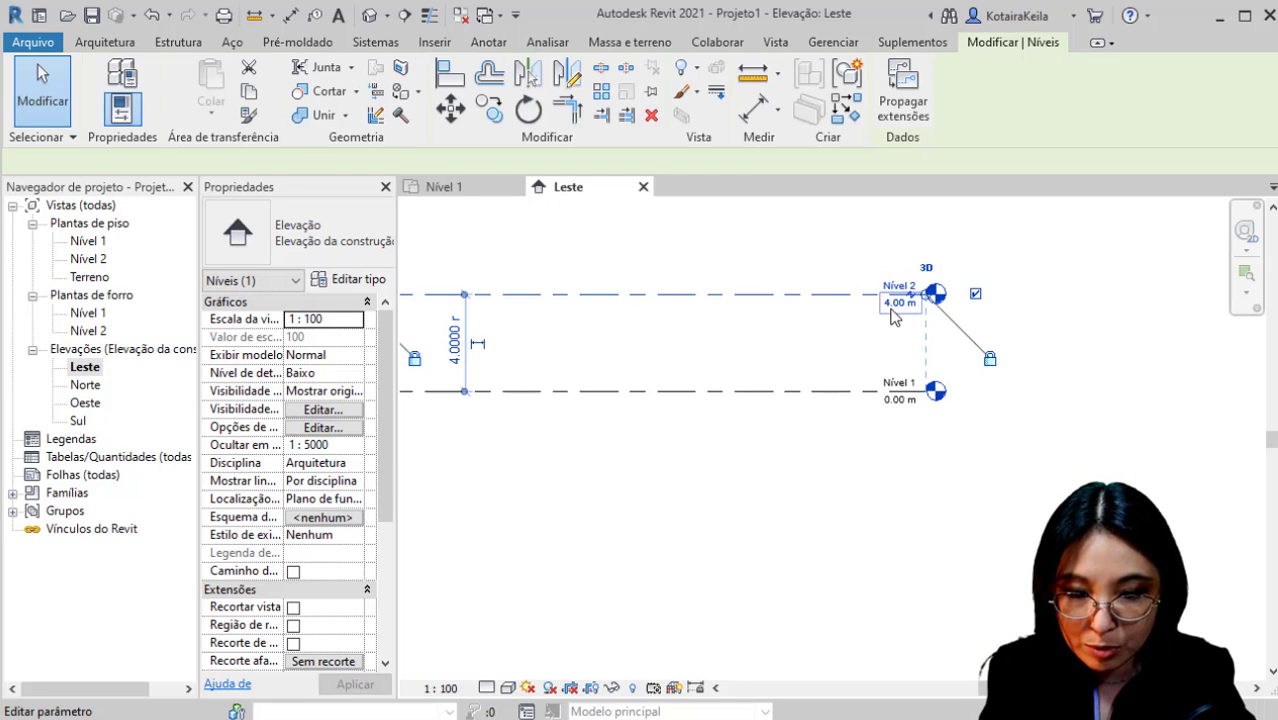
pyautogui.click(892, 308)
pyautogui.write('3')
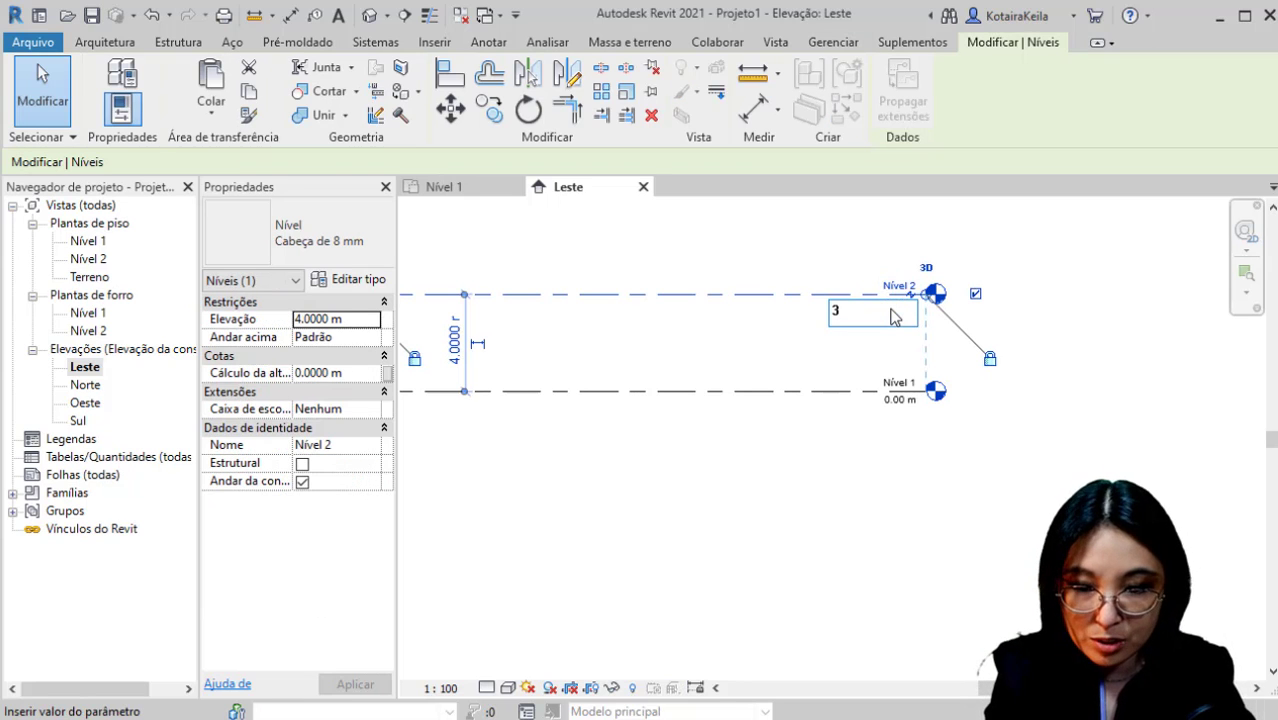
pyautogui.press('Return')
pyautogui.click(735, 266)
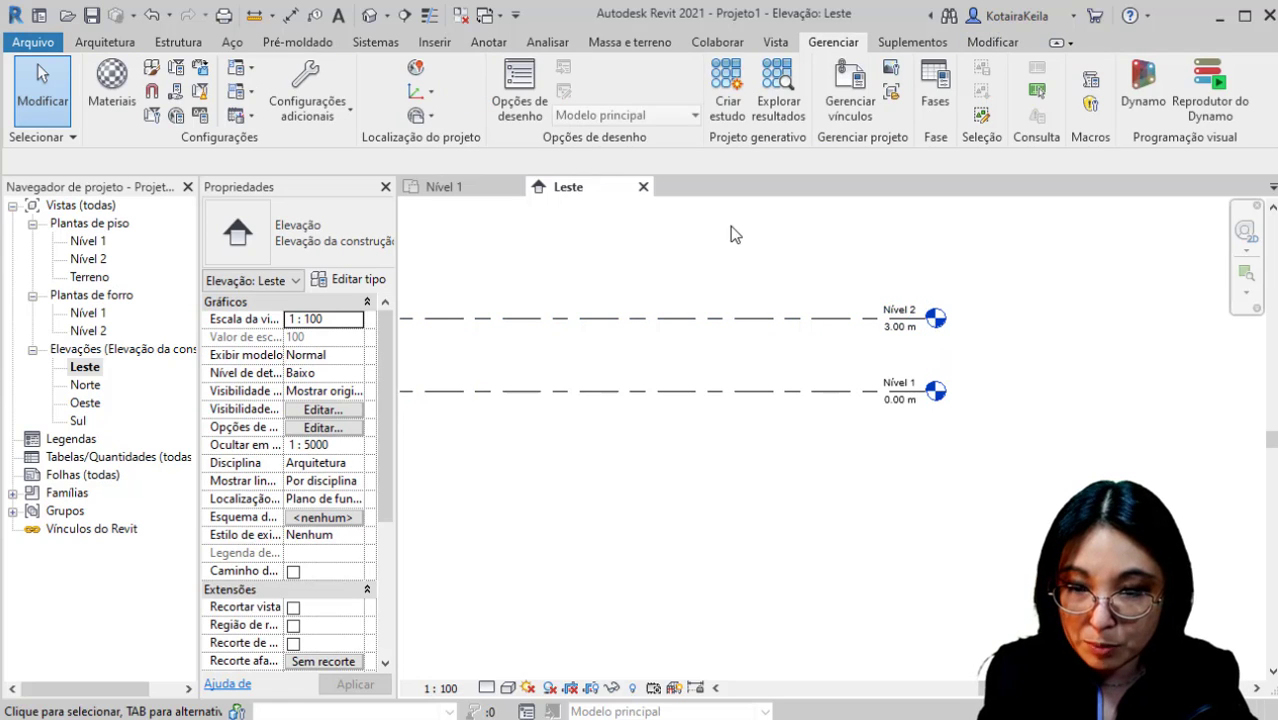
# Add two levels above Nível 2, each offset 3 m from the one below, using the Level tool with Selecionar linhas.
pyautogui.moveTo(735, 234); pyautogui.dragTo(778, 289, button='middle')
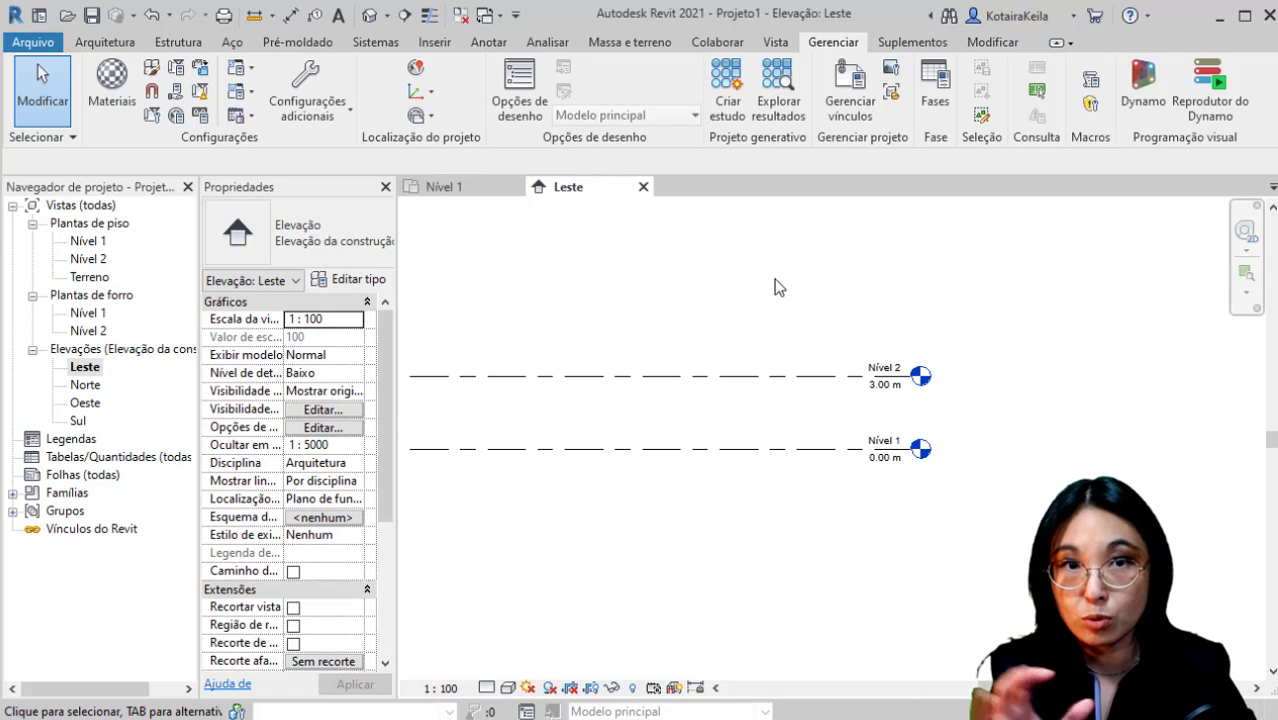
pyautogui.click(105, 42)
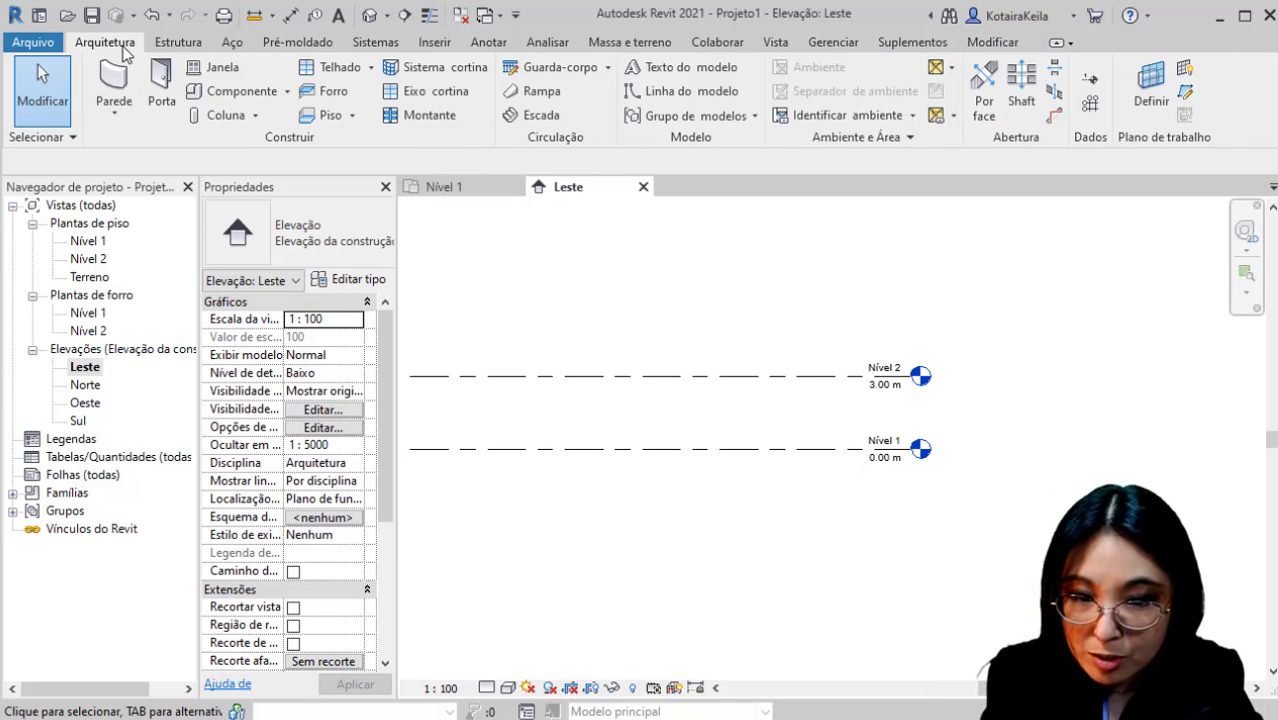
pyautogui.click(1094, 88)
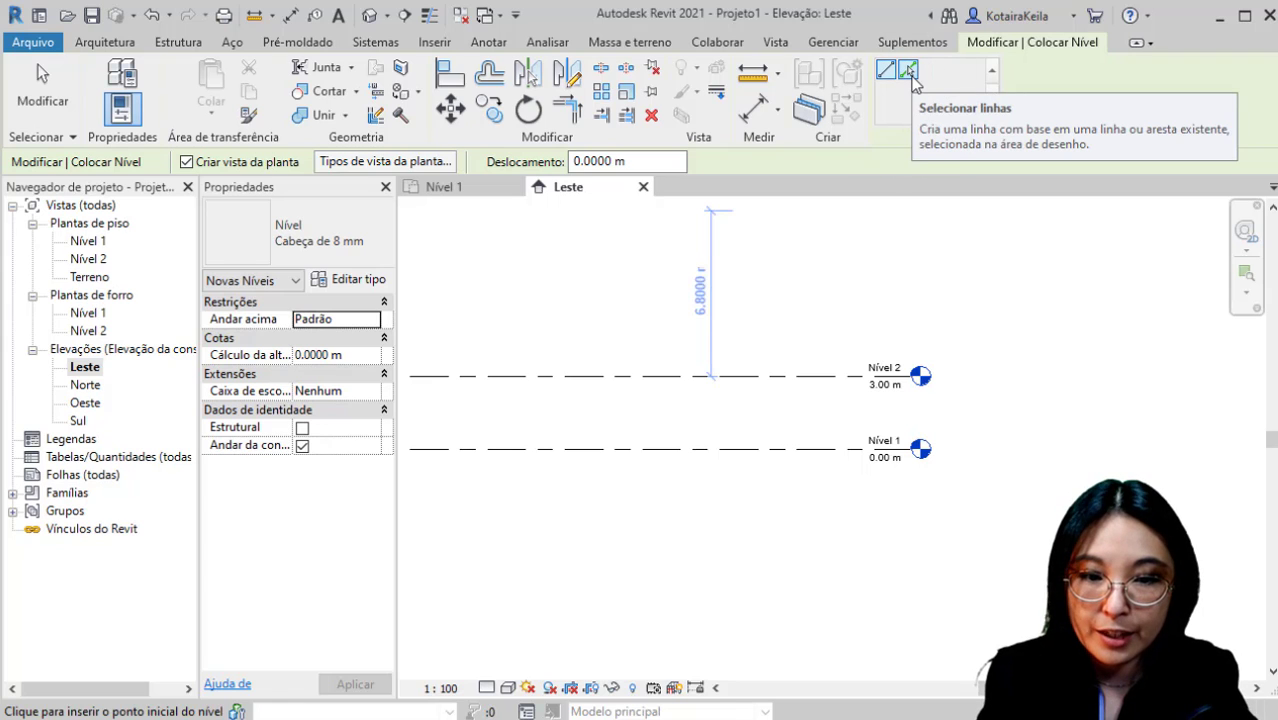
pyautogui.click(909, 72)
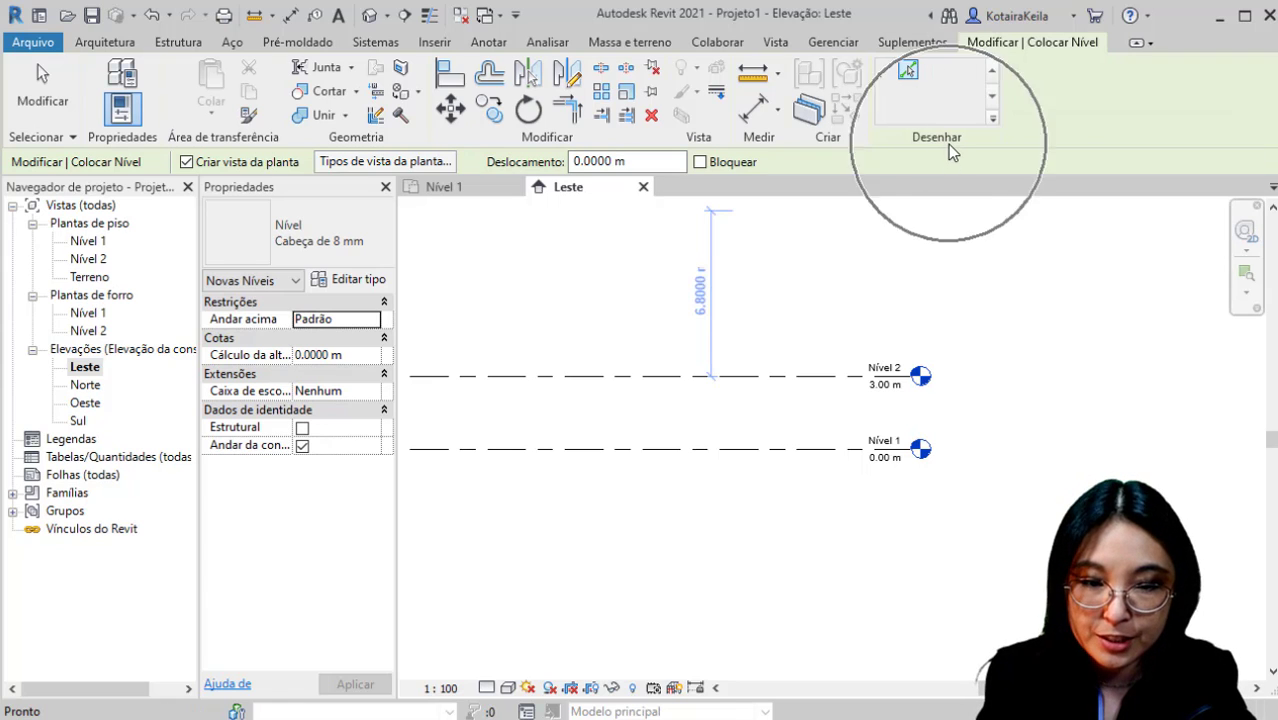
pyautogui.moveTo(642, 162); pyautogui.dragTo(547, 163)
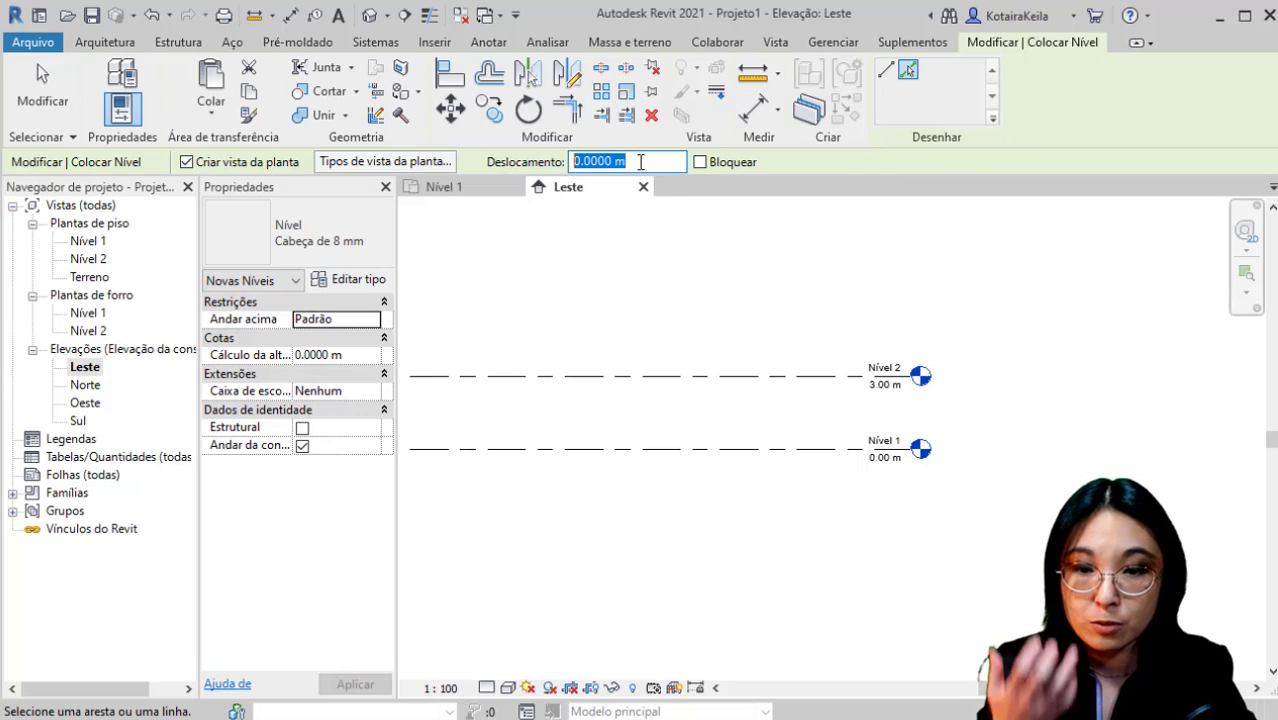
pyautogui.write('3')
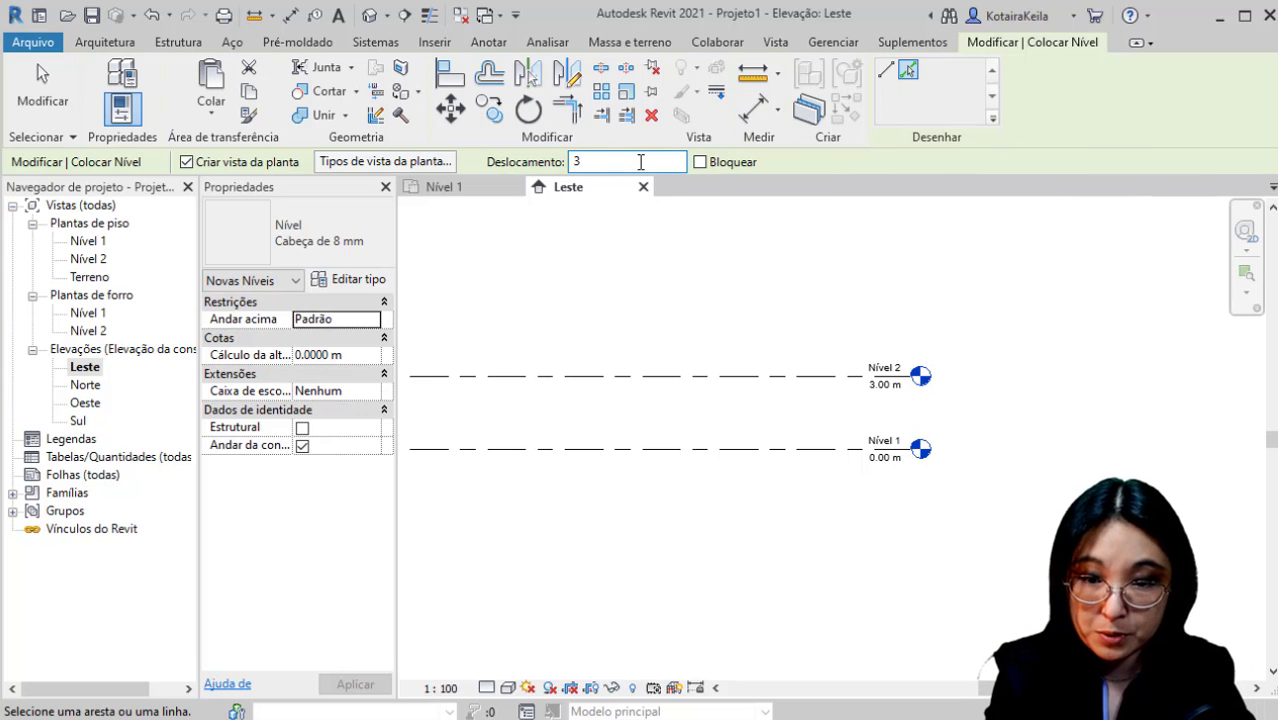
pyautogui.press('Return')
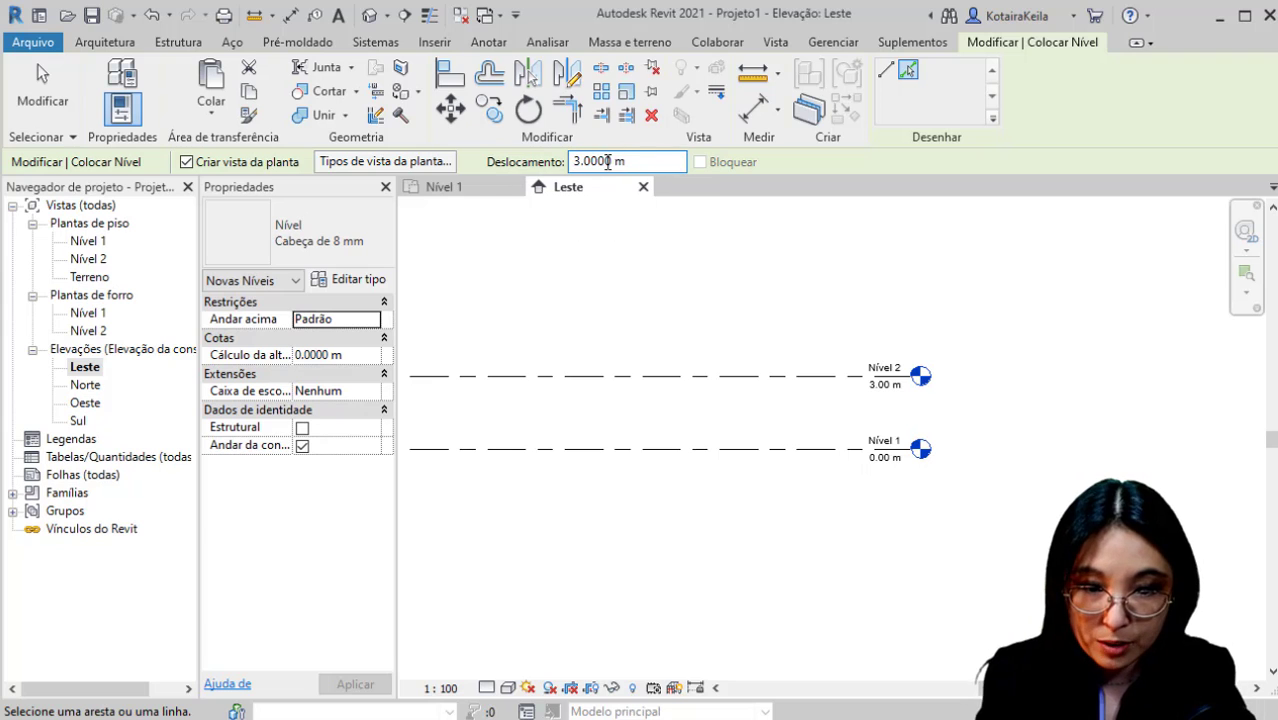
pyautogui.press('ctrl')
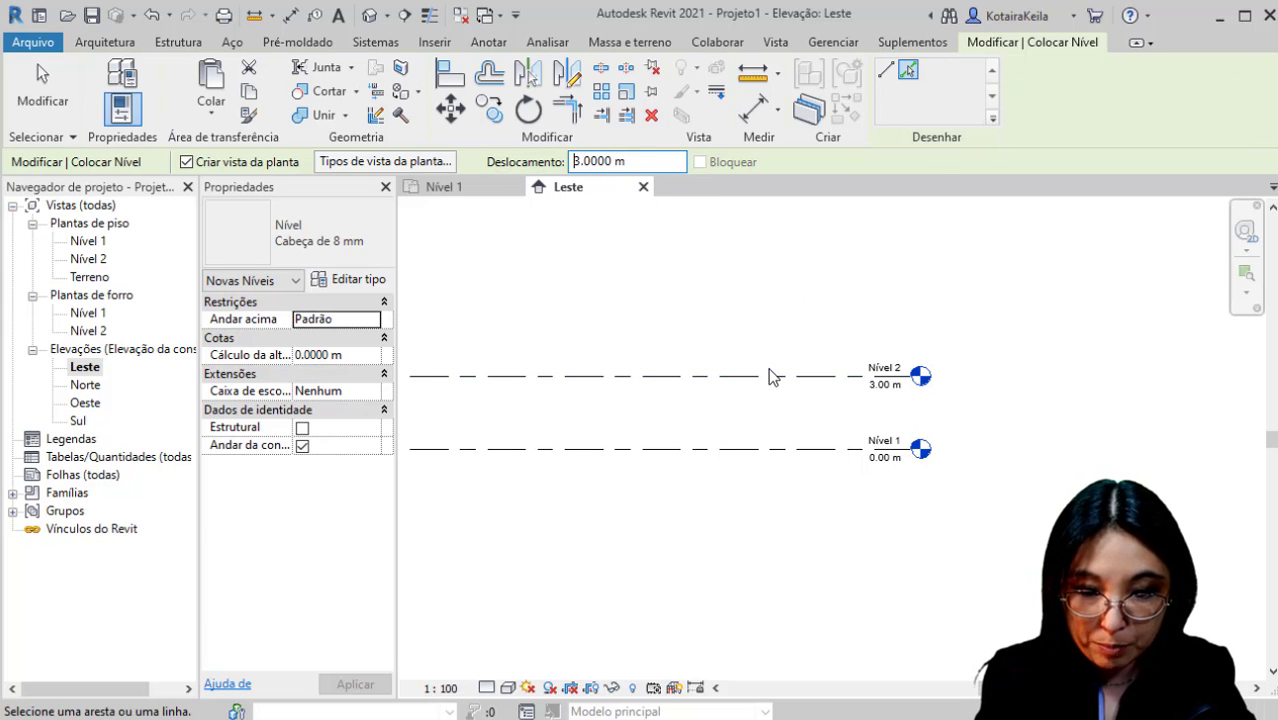
pyautogui.press('ctrl')
pyautogui.press('ctrl')
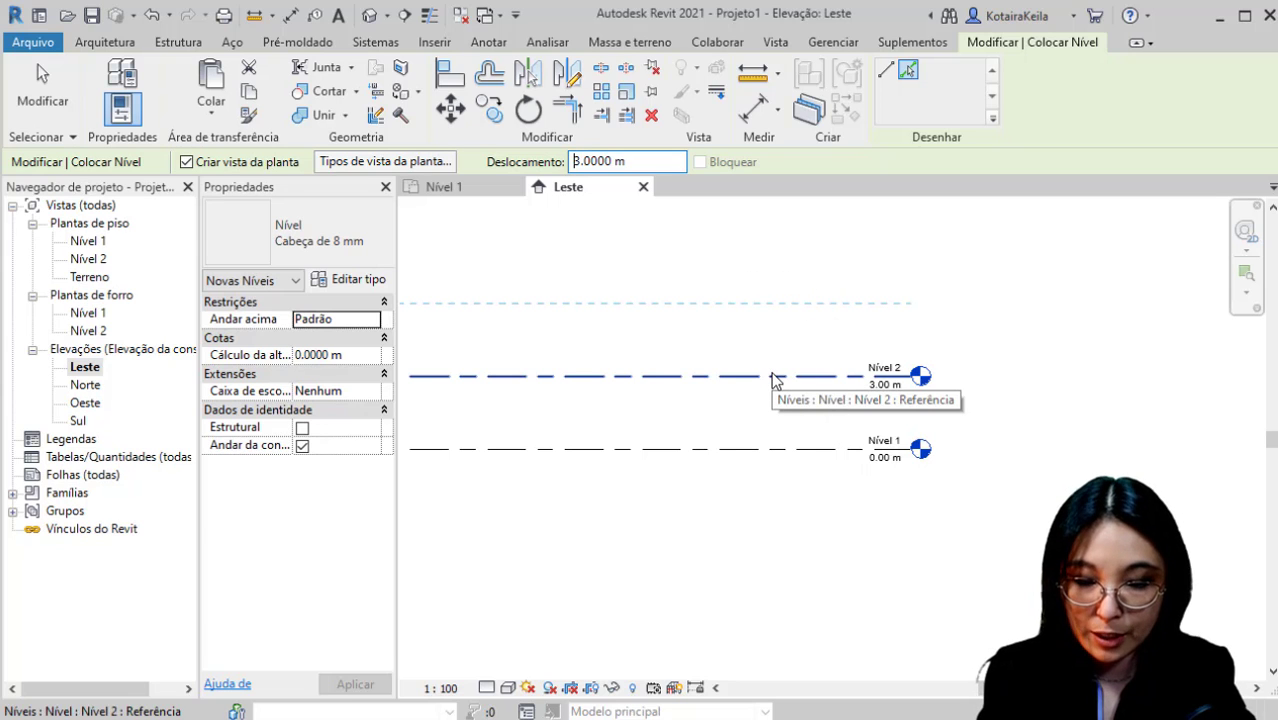
pyautogui.press('ctrl')
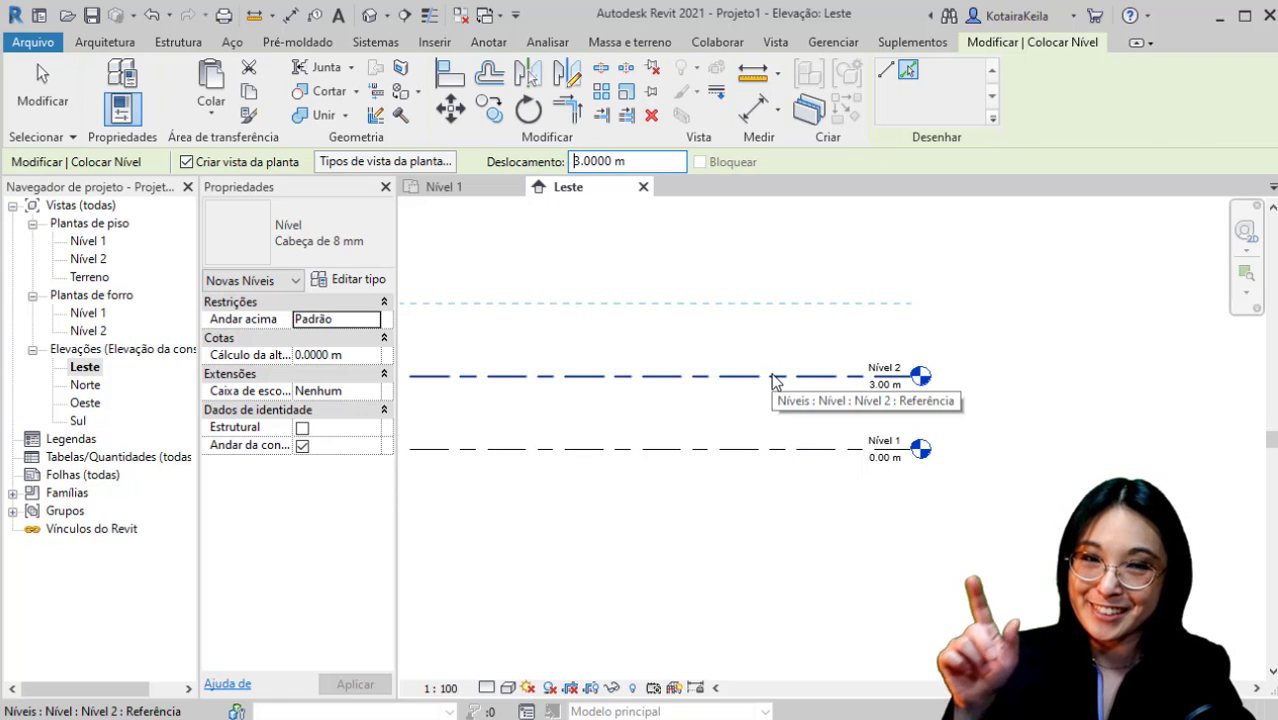
pyautogui.press('ctrl')
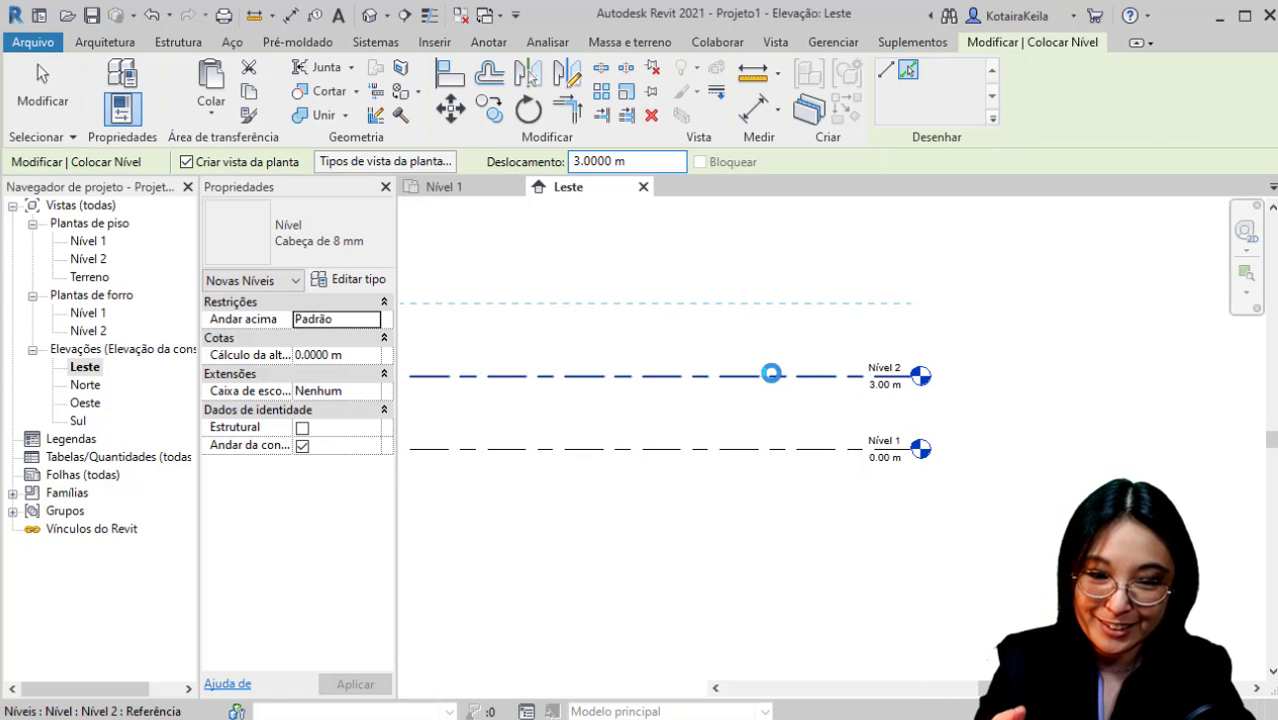
pyautogui.click(773, 377)
pyautogui.moveTo(817, 352); pyautogui.dragTo(809, 424, button='middle')
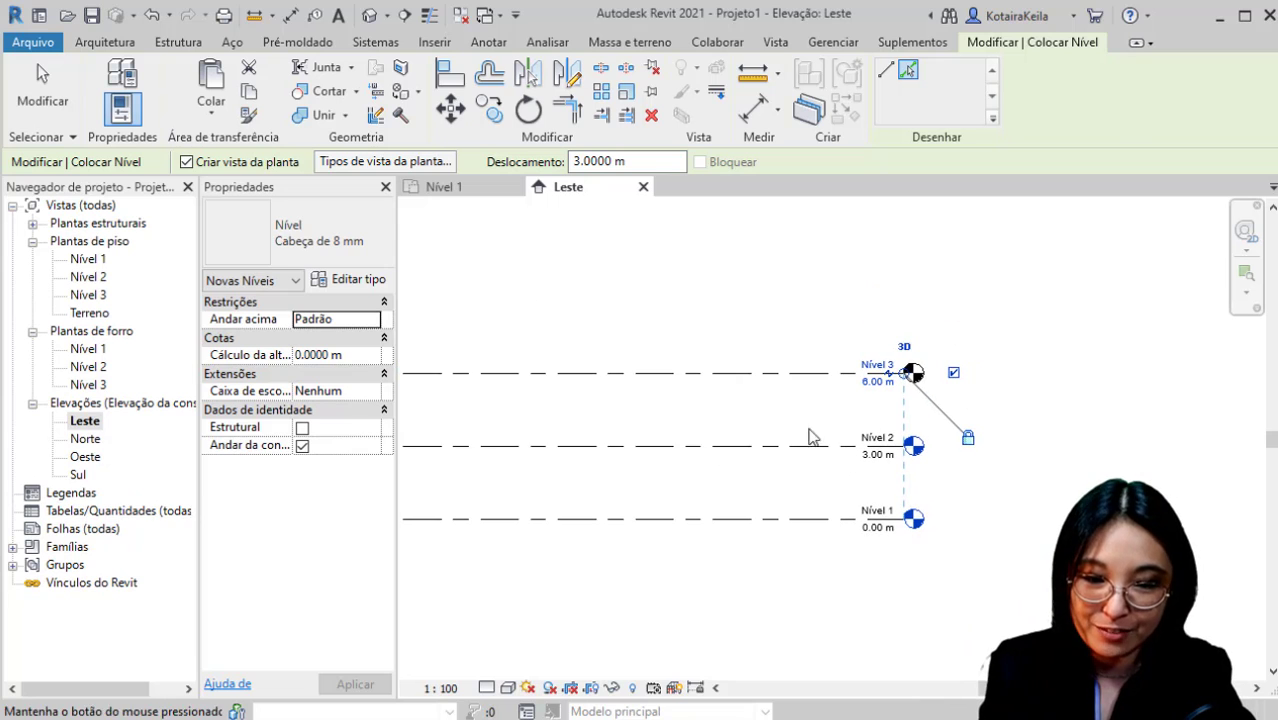
pyautogui.click(808, 372)
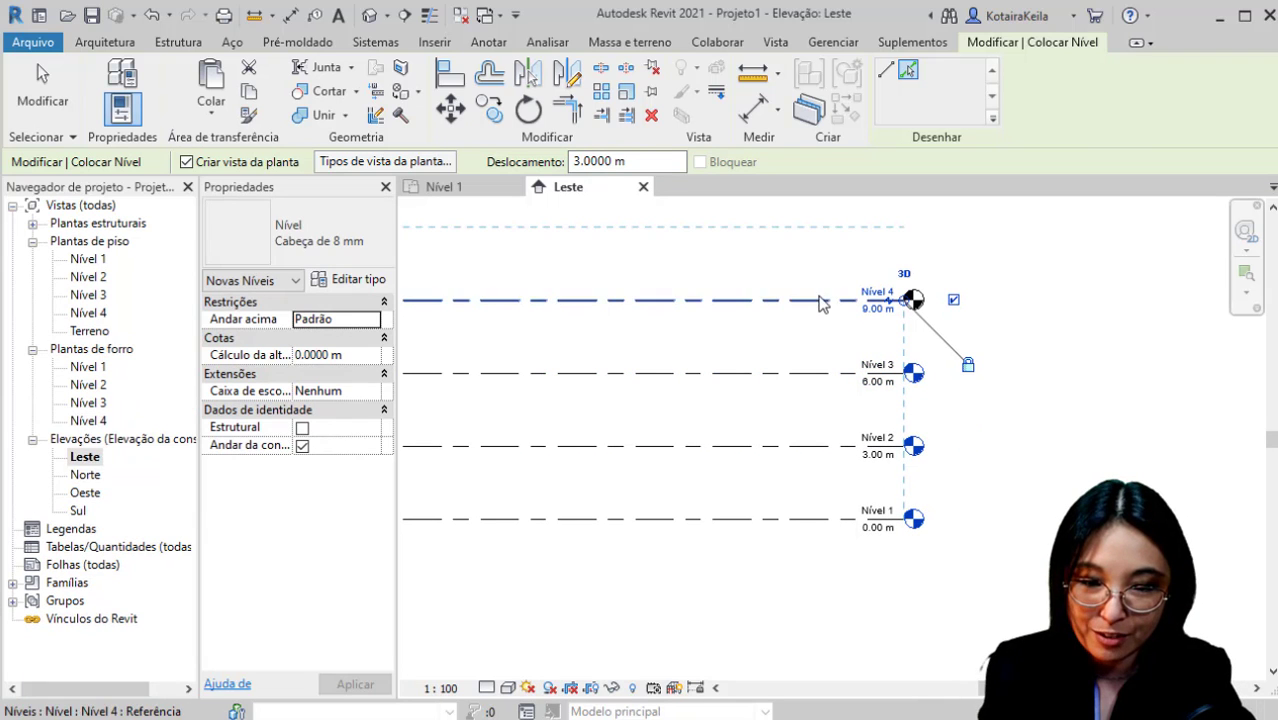
# Add sixteen more levels above Nível 4, each offset 3 m from the one below, up to Nível 20 at 57 m.
pyautogui.click(822, 298)
pyautogui.moveTo(824, 294); pyautogui.dragTo(792, 500, button='middle')
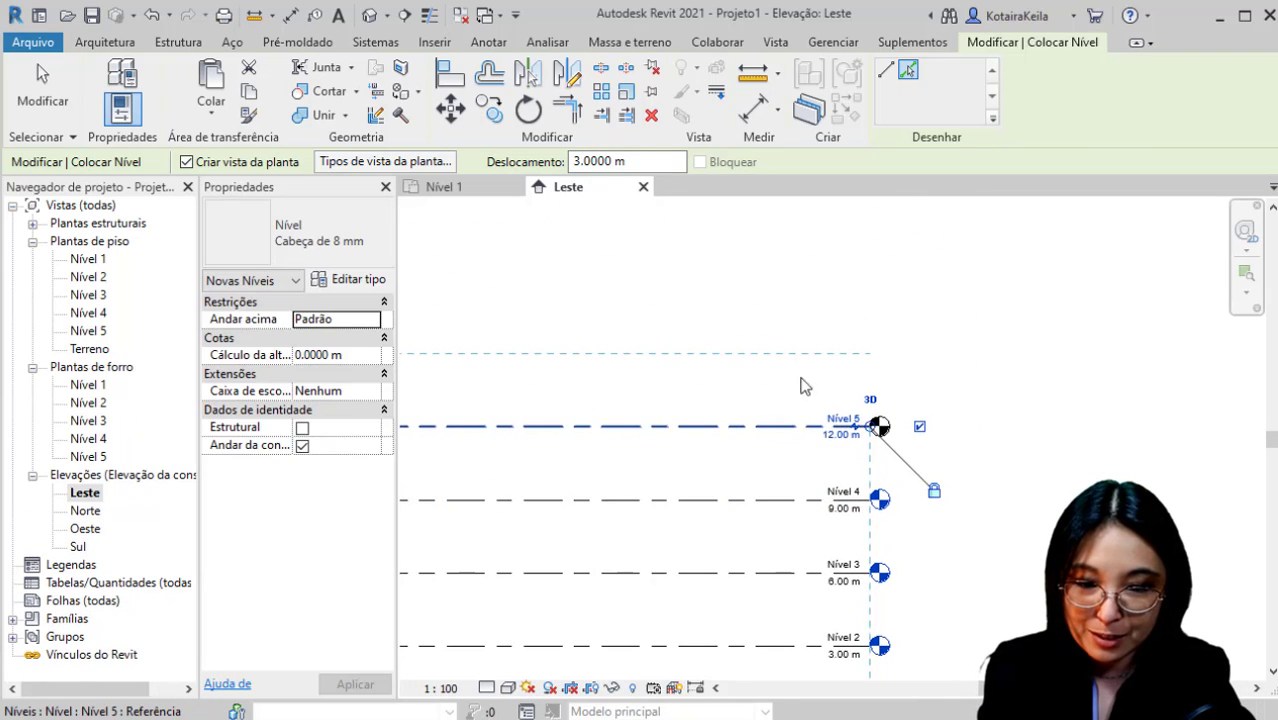
pyautogui.click(804, 384)
pyautogui.click(804, 355)
pyautogui.click(805, 282)
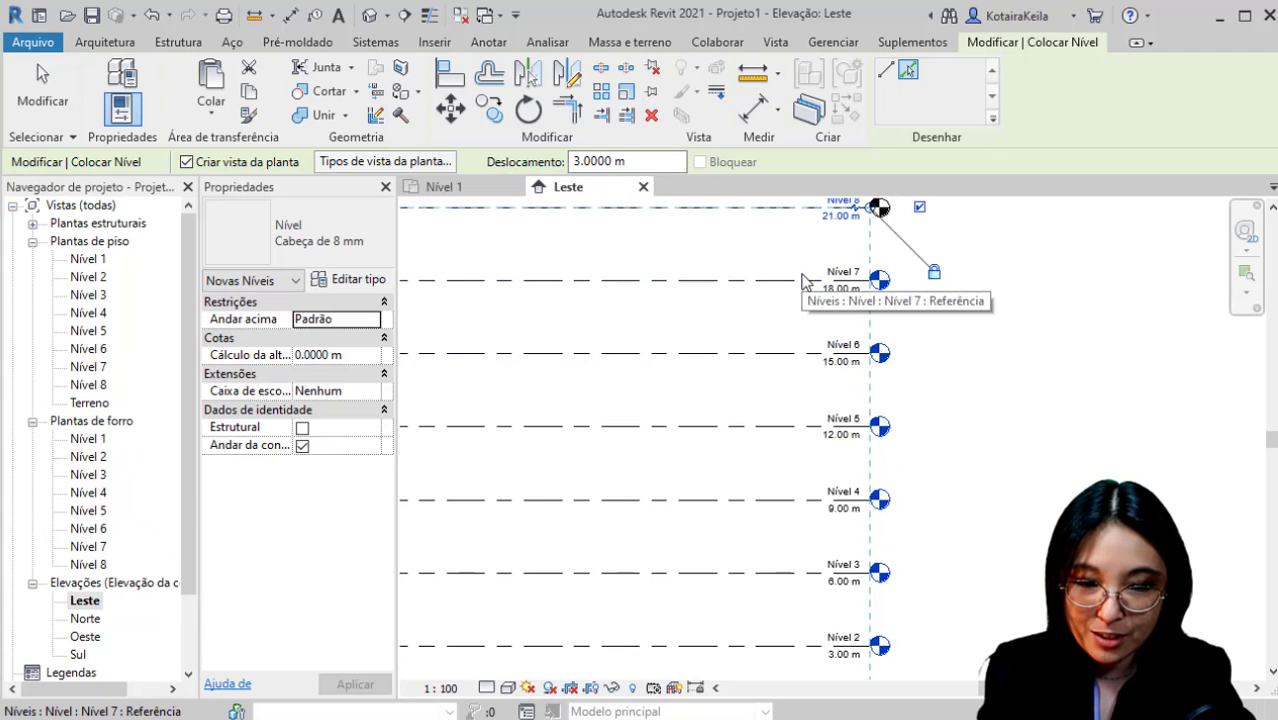
pyautogui.moveTo(805, 285); pyautogui.dragTo(797, 536, button='middle')
pyautogui.click(793, 449)
pyautogui.click(793, 449)
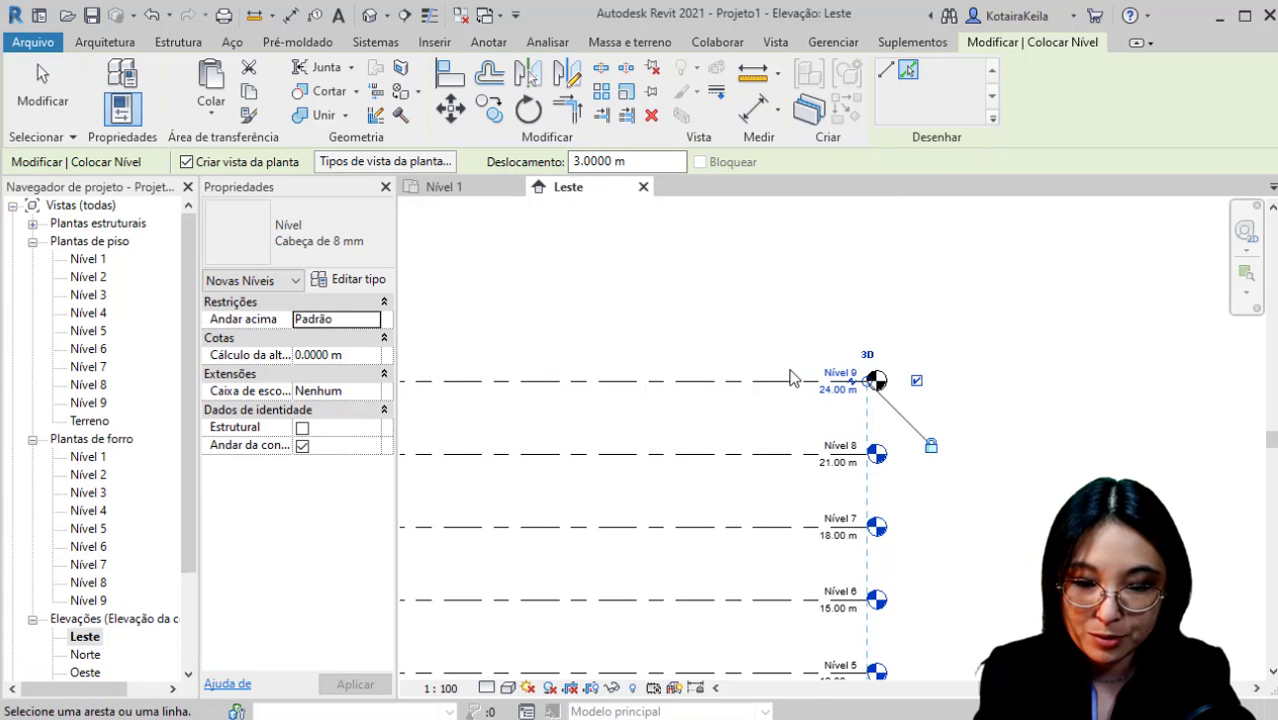
pyautogui.click(795, 380)
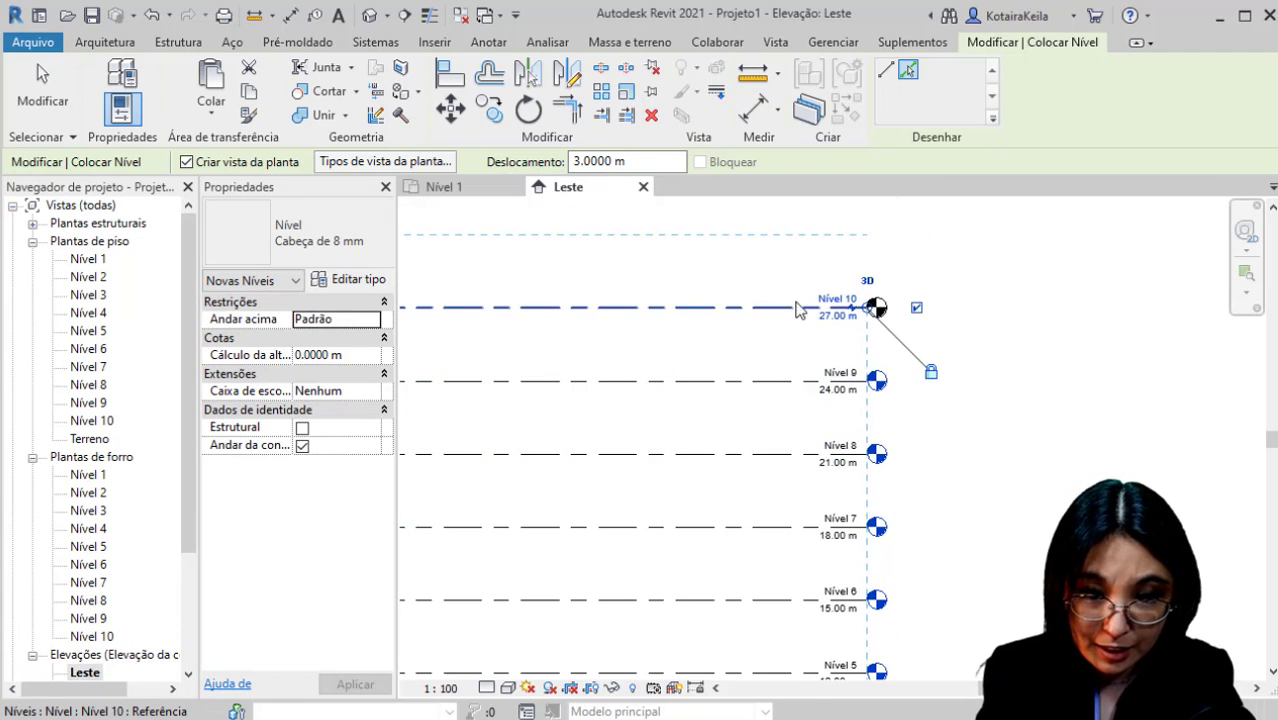
pyautogui.click(797, 309)
pyautogui.moveTo(797, 311); pyautogui.dragTo(790, 480, button='middle')
pyautogui.click(793, 469)
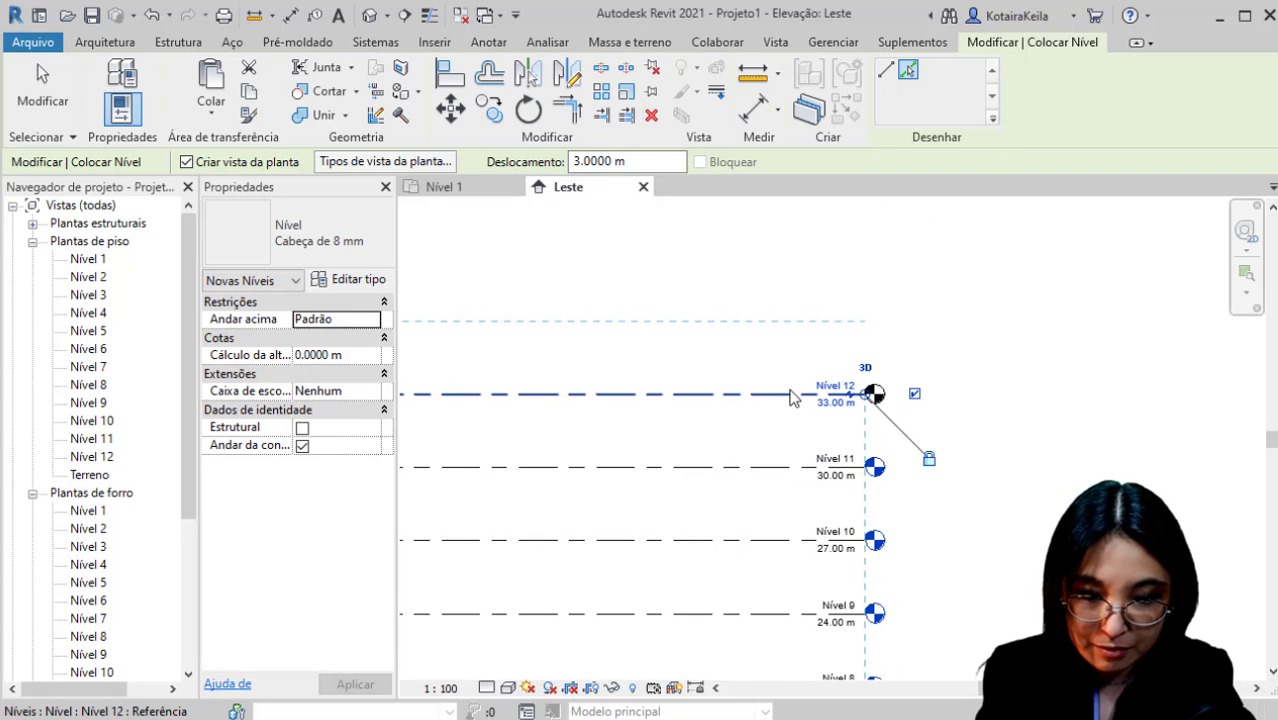
pyautogui.click(793, 394)
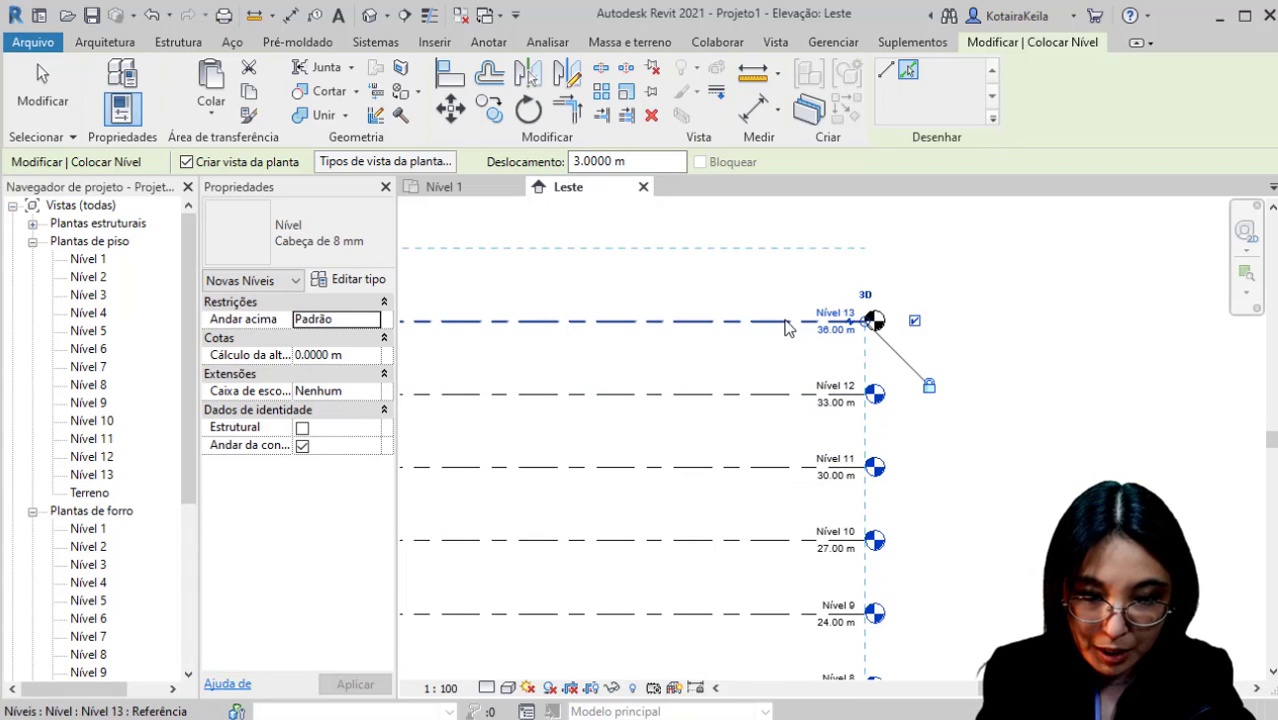
pyautogui.click(787, 322)
pyautogui.moveTo(789, 313); pyautogui.dragTo(787, 456, button='middle')
pyautogui.click(786, 428)
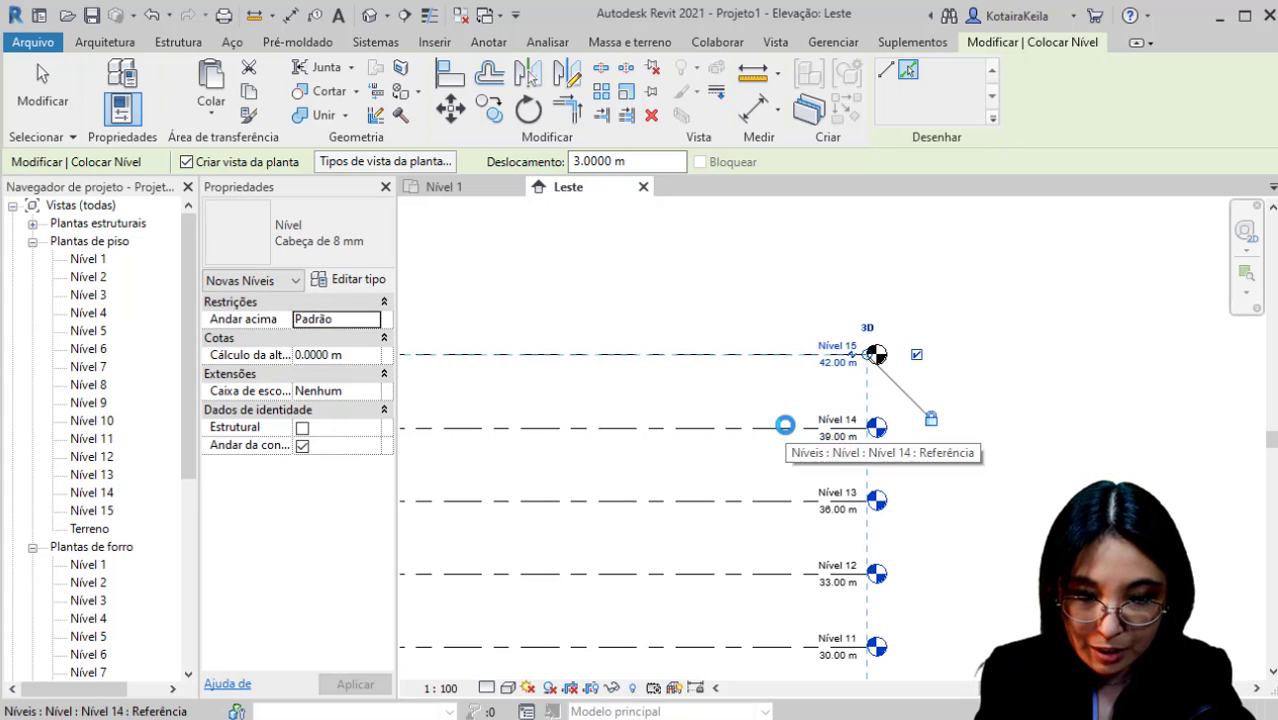
pyautogui.click(784, 353)
pyautogui.moveTo(784, 340); pyautogui.dragTo(785, 444, button='middle')
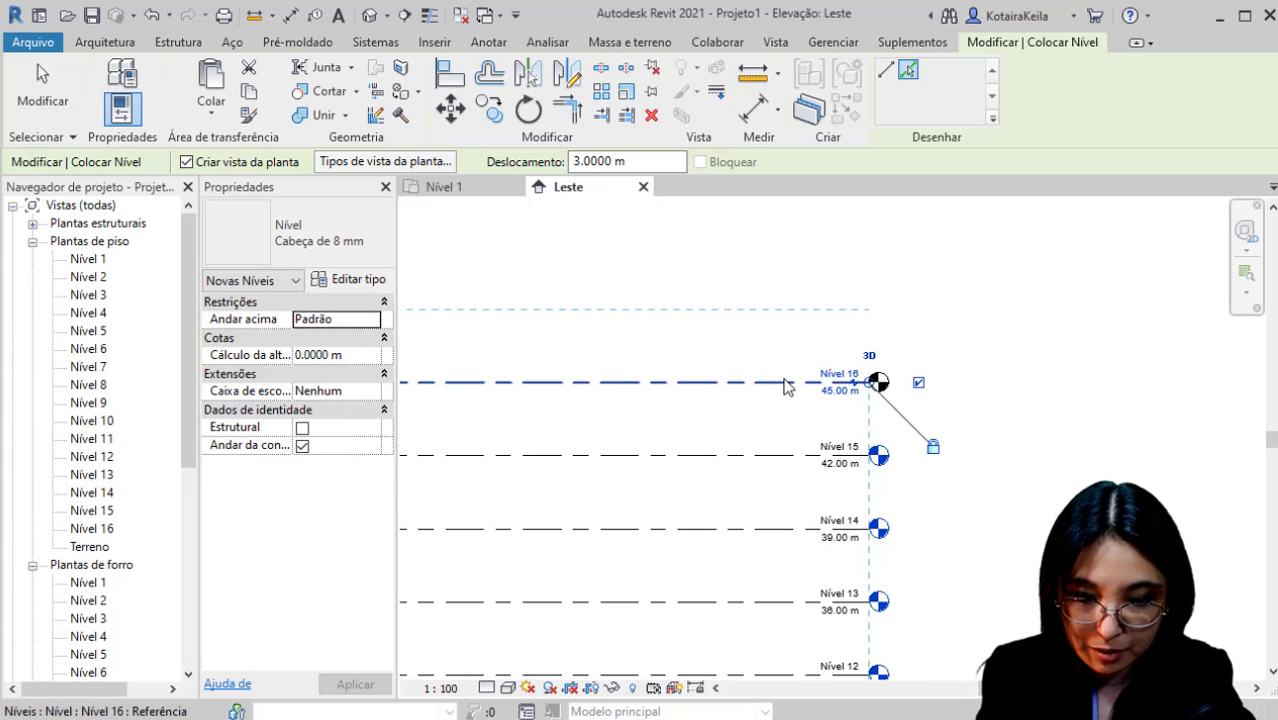
pyautogui.click(776, 382)
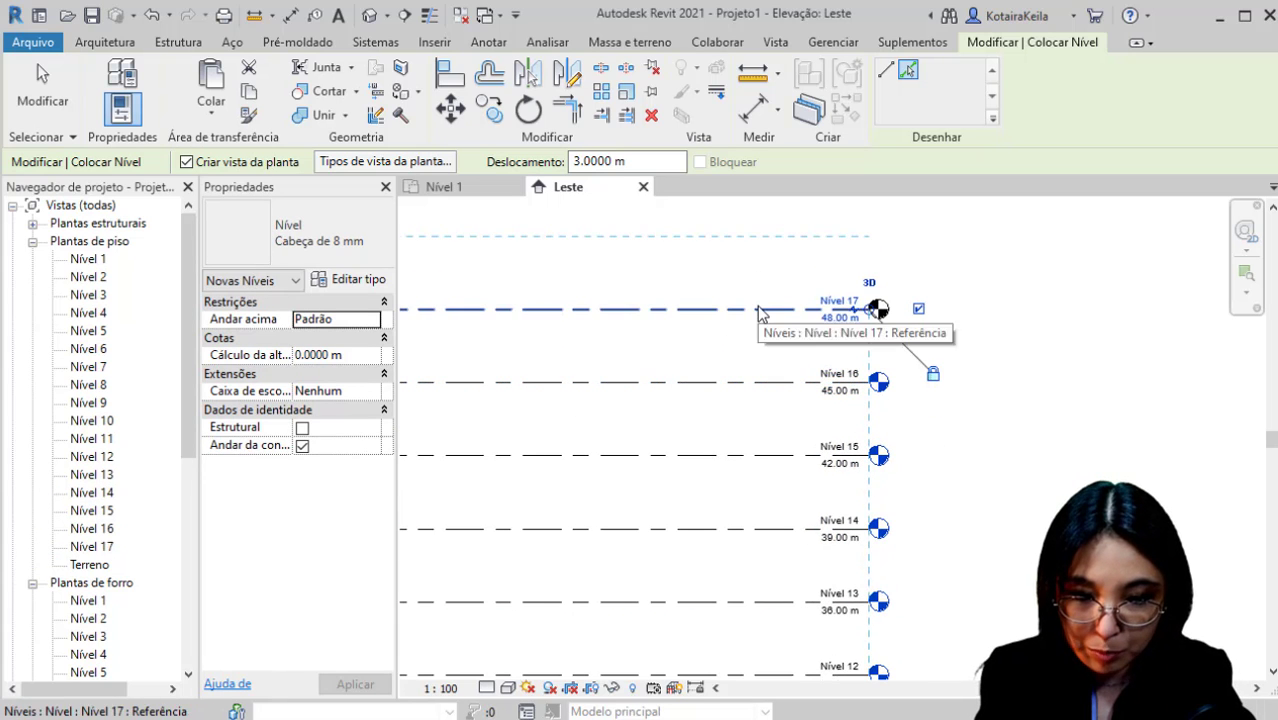
pyautogui.click(763, 314)
pyautogui.moveTo(760, 240); pyautogui.dragTo(740, 362, button='middle')
pyautogui.click(741, 360)
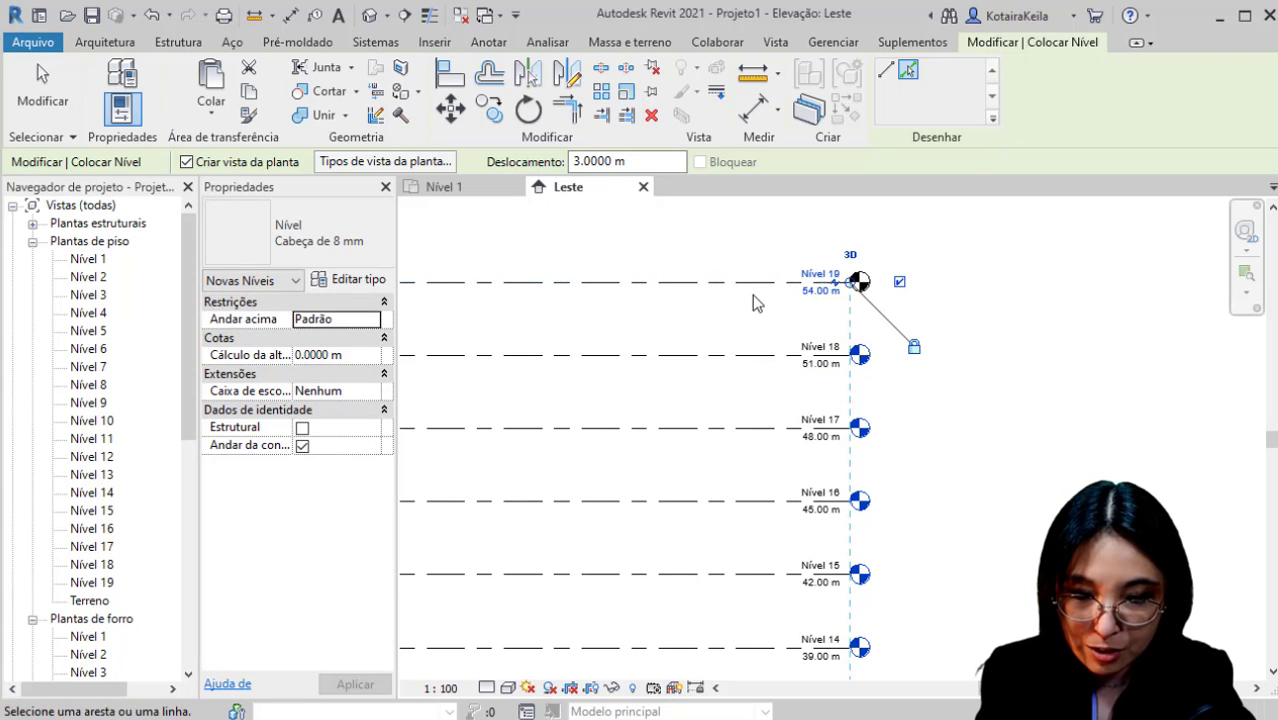
pyautogui.click(759, 320)
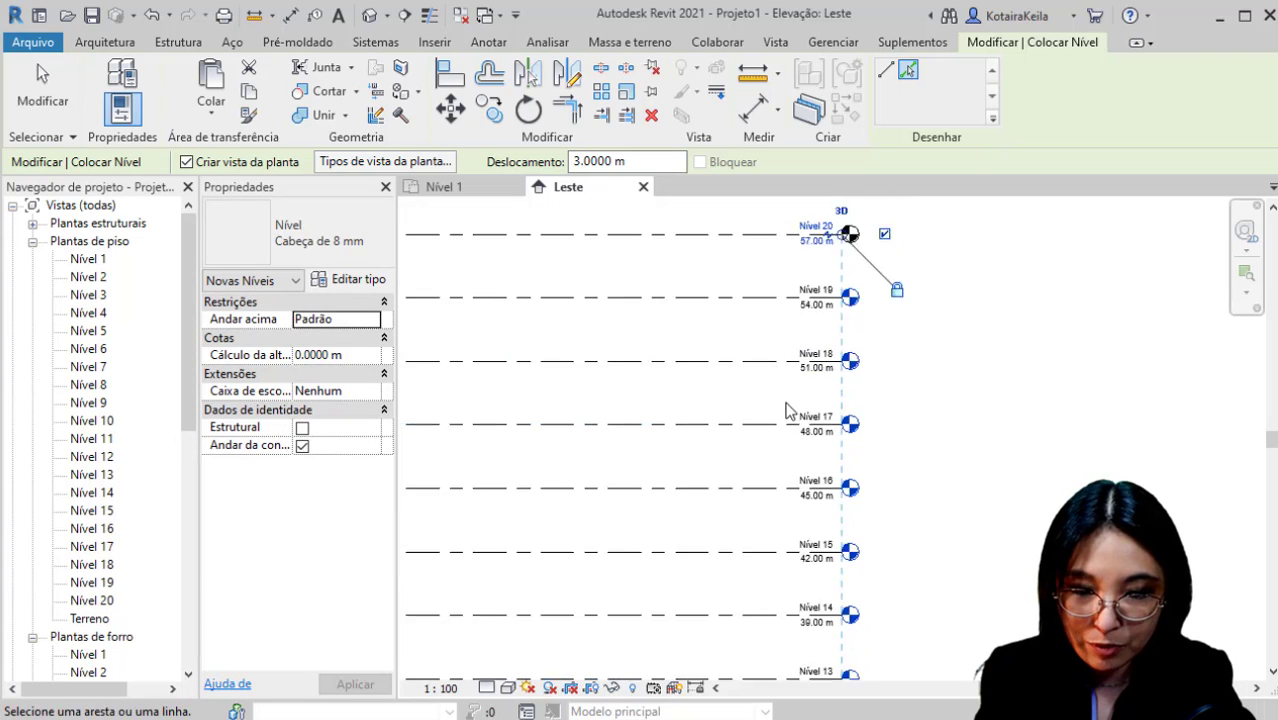
pyautogui.scroll(-5, 800, 400)
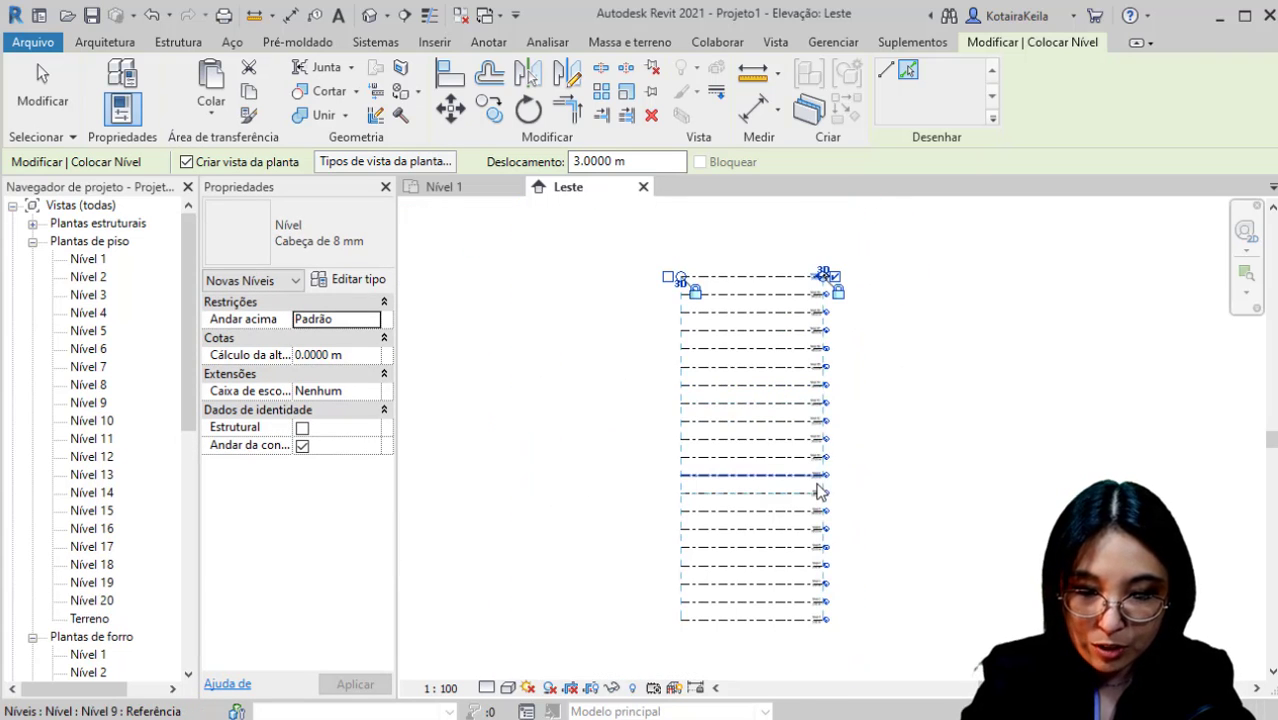
pyautogui.press('Escape')
pyautogui.press('Escape')
pyautogui.scroll(5, 850, 642)
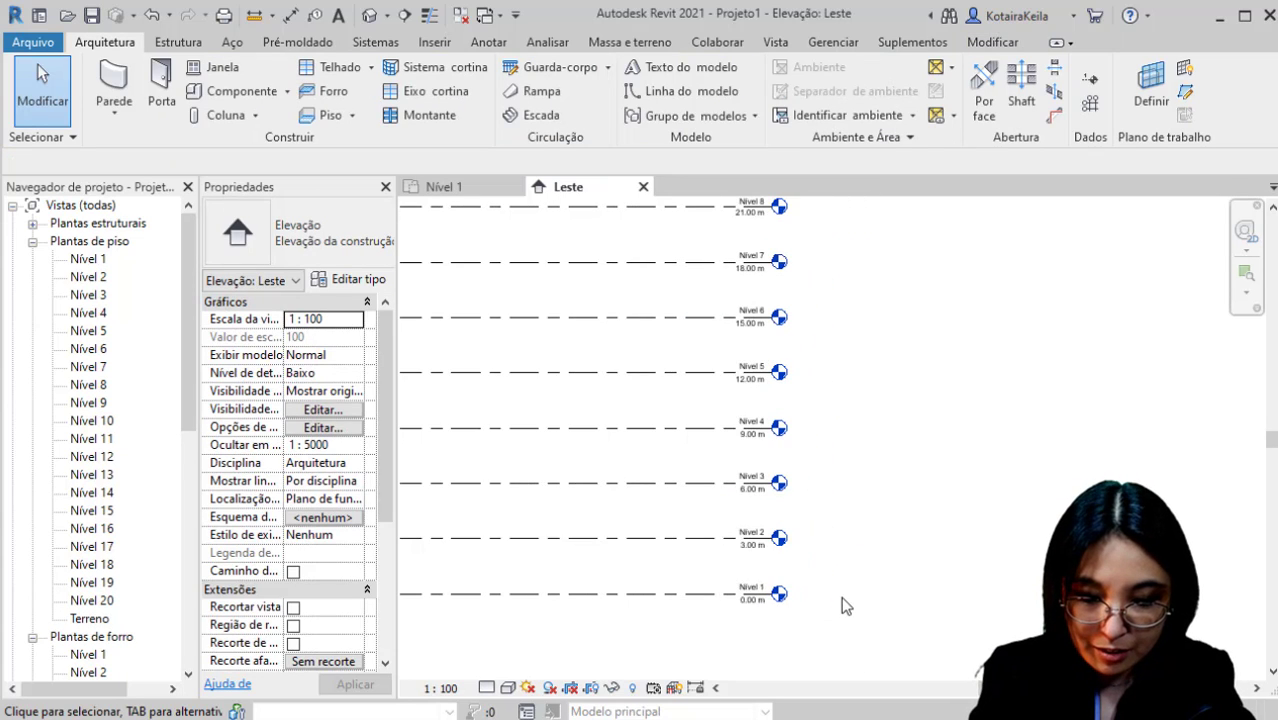
pyautogui.moveTo(834, 311); pyautogui.dragTo(803, 690, button='middle')
pyautogui.moveTo(798, 576); pyautogui.dragTo(793, 682, button='middle')
pyautogui.moveTo(785, 390); pyautogui.dragTo(796, 686, button='middle')
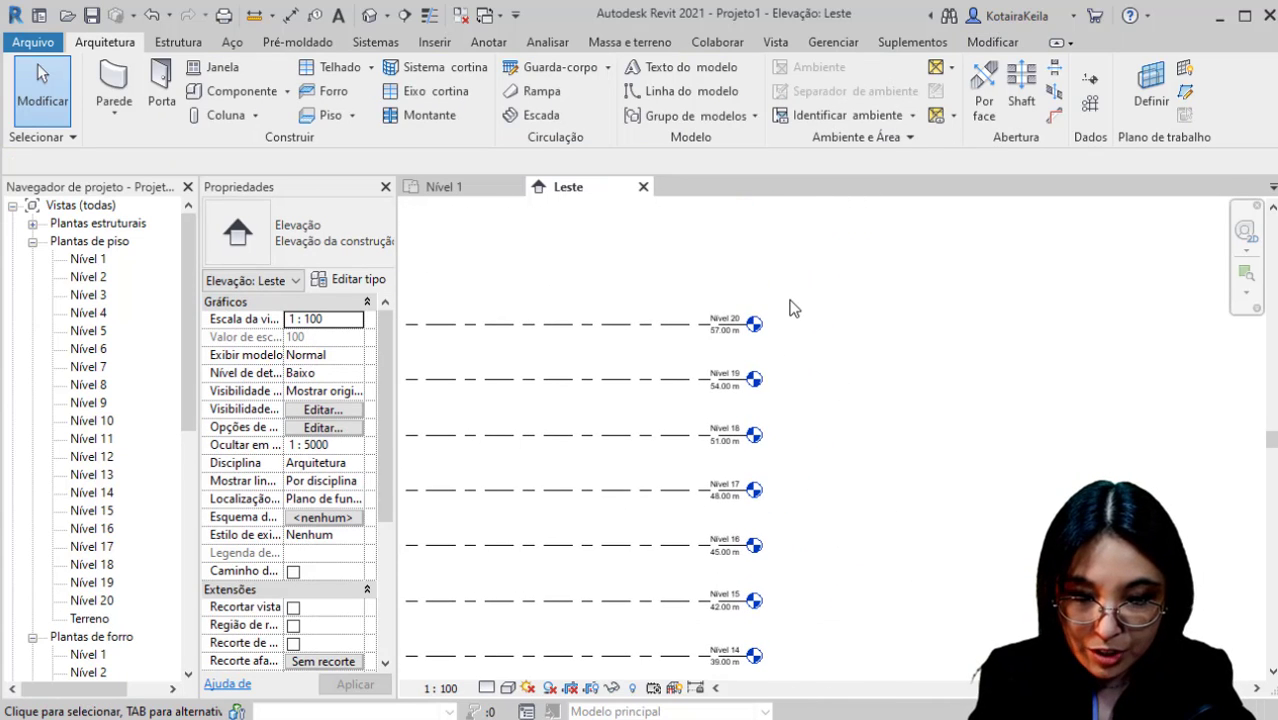
pyautogui.press('ctrl')
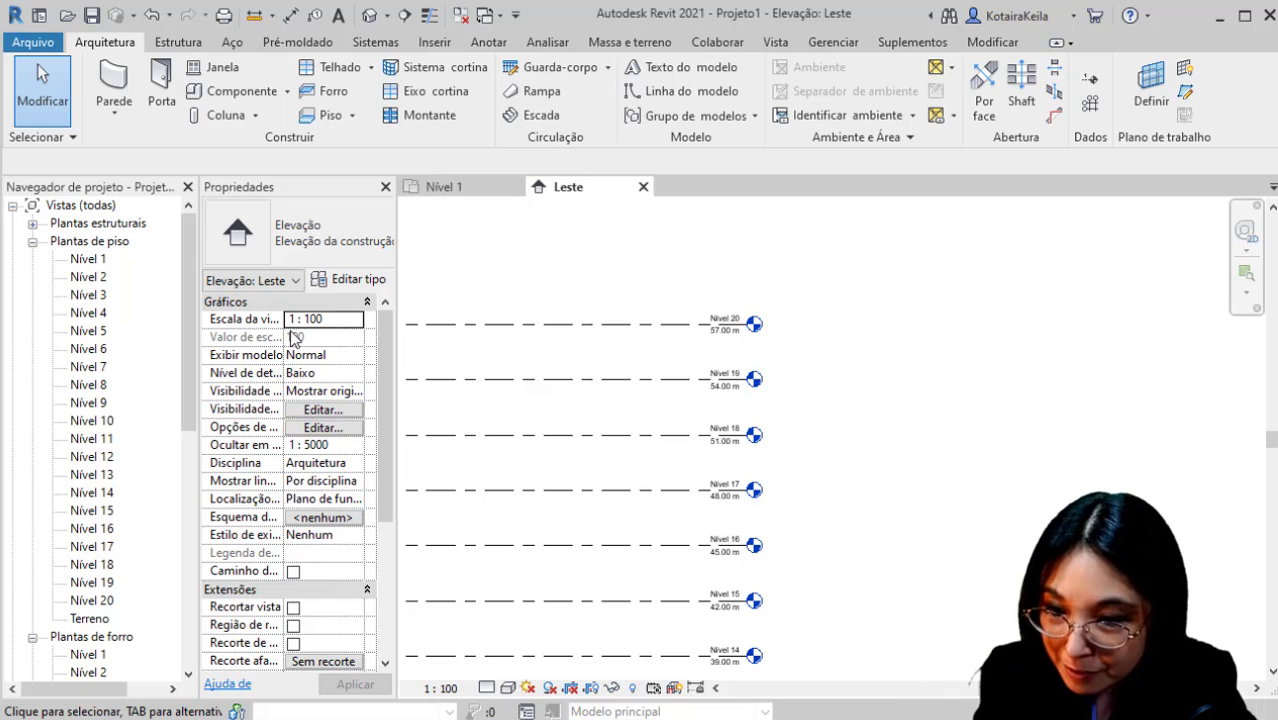
# Delete all structural plan views, Nível 3 through Nível 20, from the project.
pyautogui.click(32, 224)
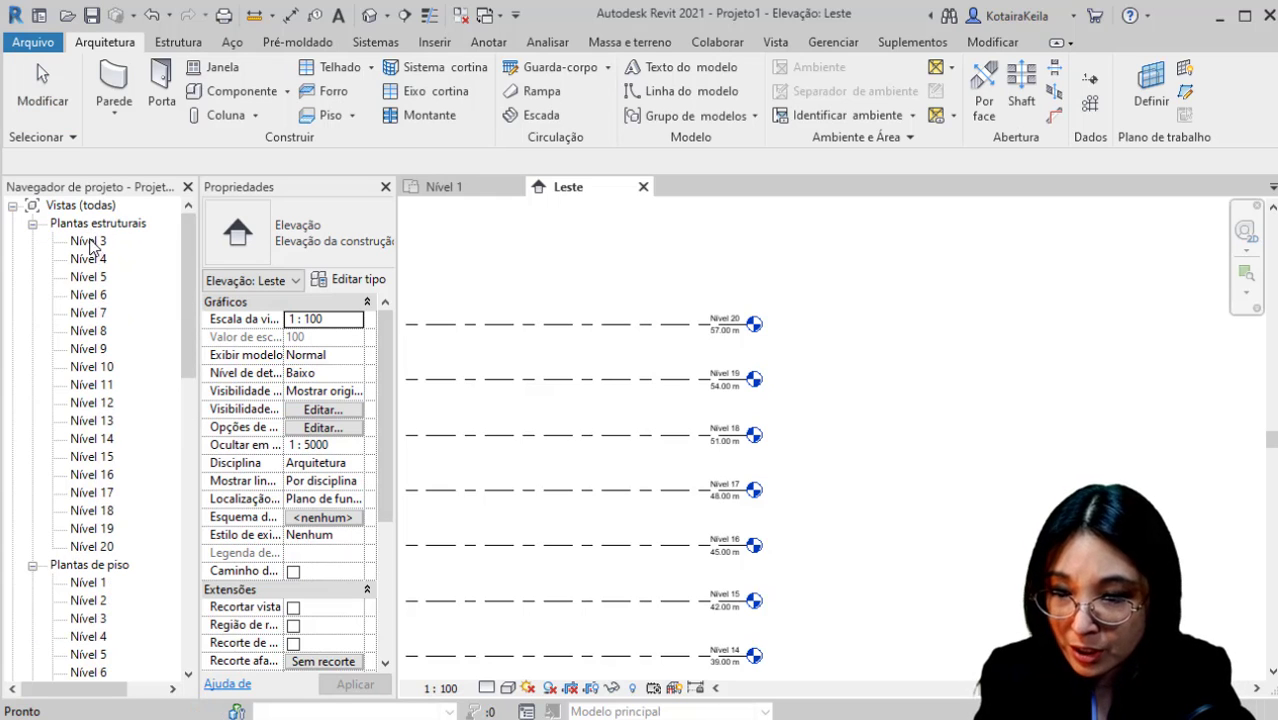
pyautogui.click(32, 224)
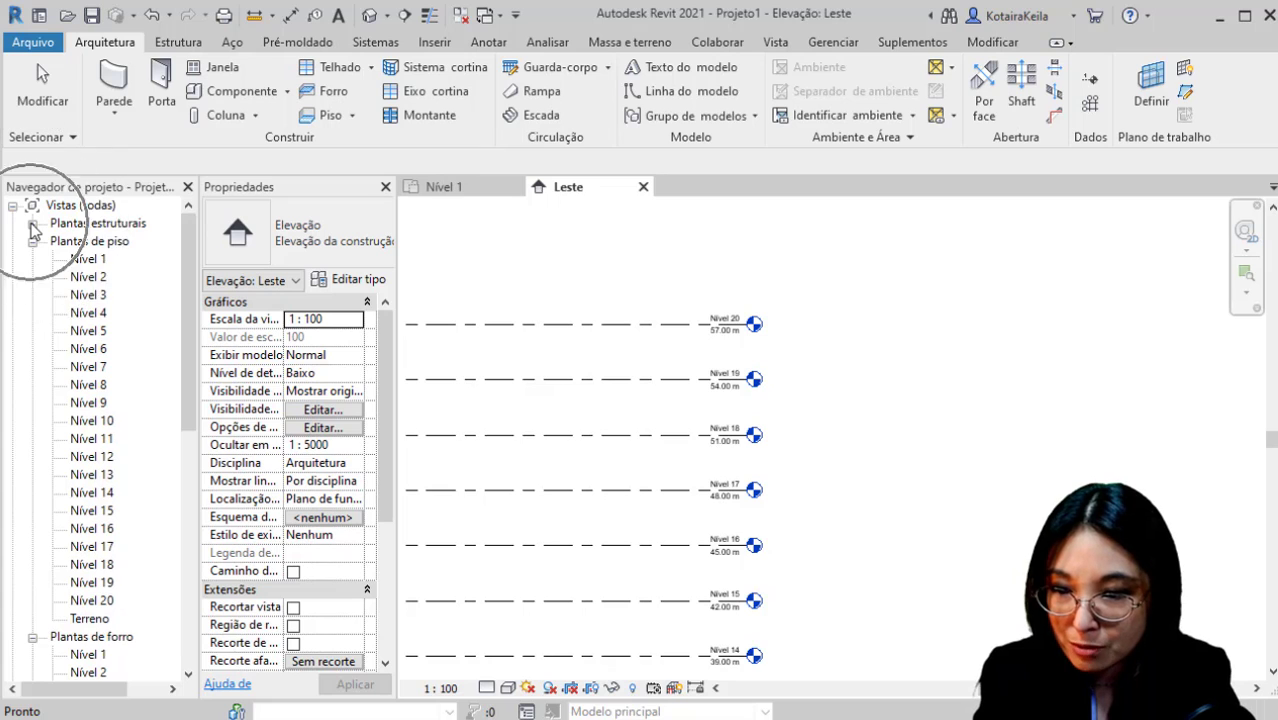
pyautogui.click(32, 224)
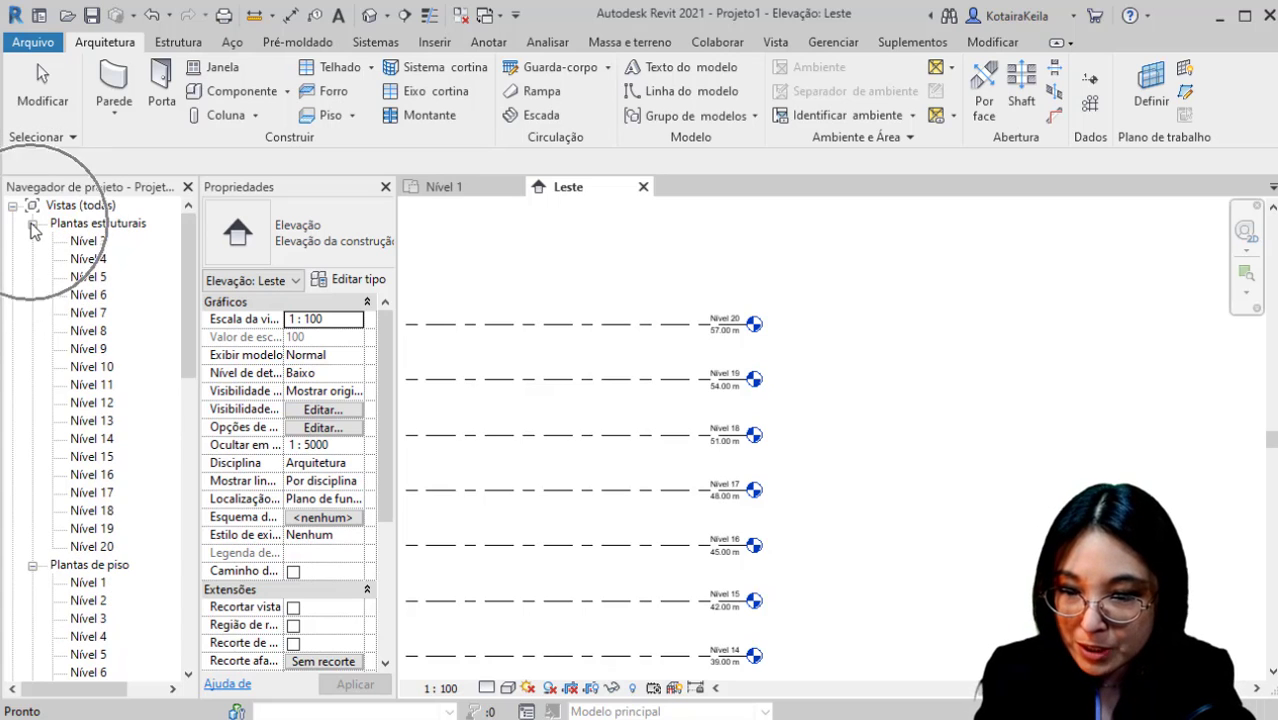
pyautogui.click(98, 250)
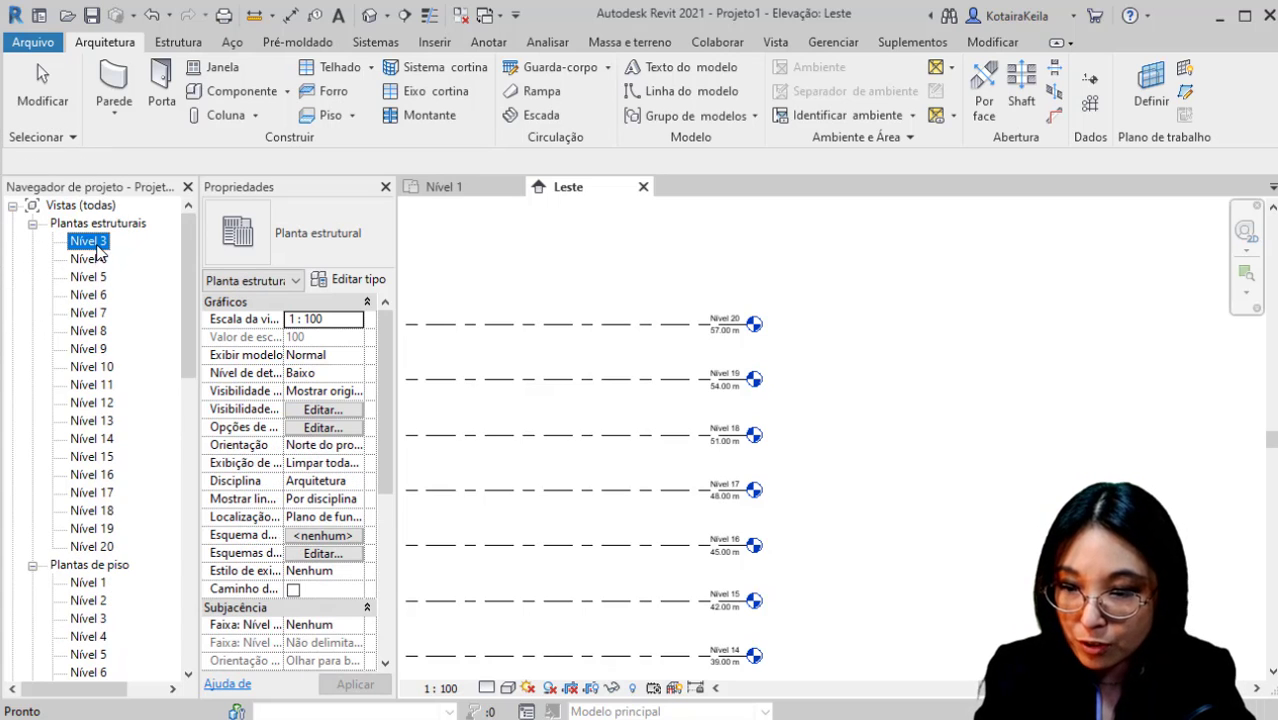
pyautogui.keyDown('shift'); pyautogui.click(100, 547); pyautogui.keyUp('shift')
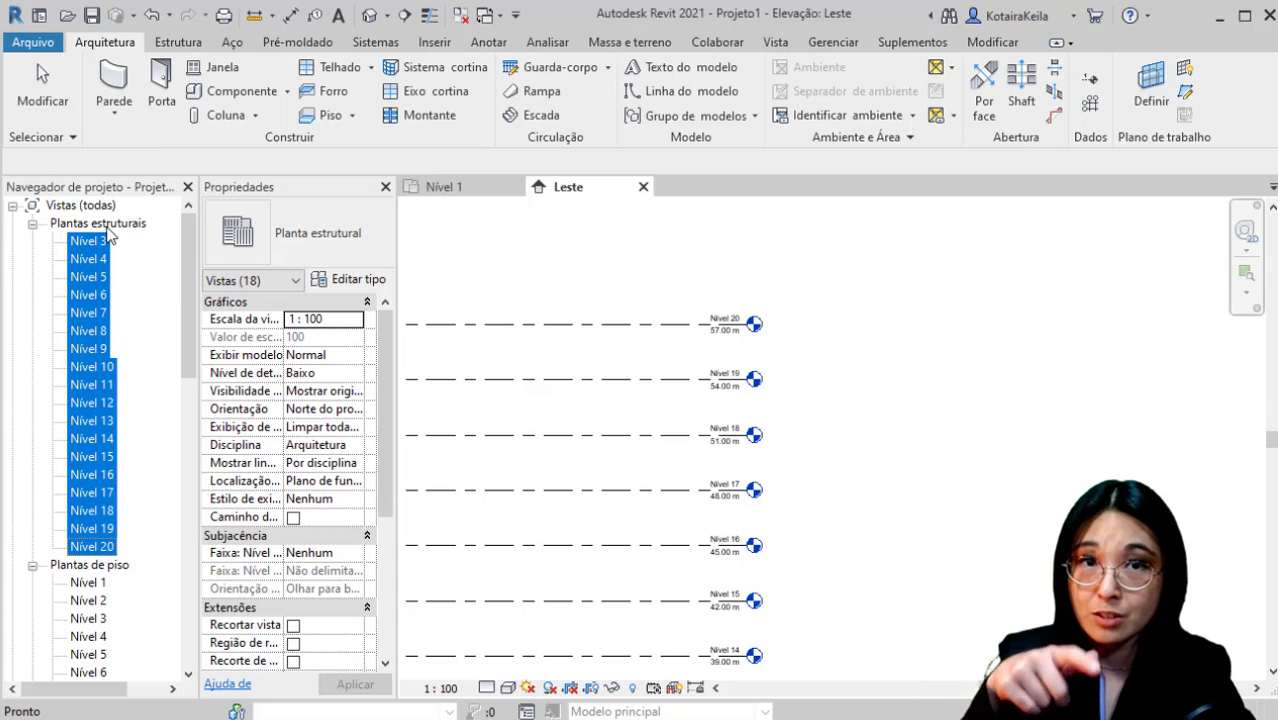
pyautogui.press('Delete')
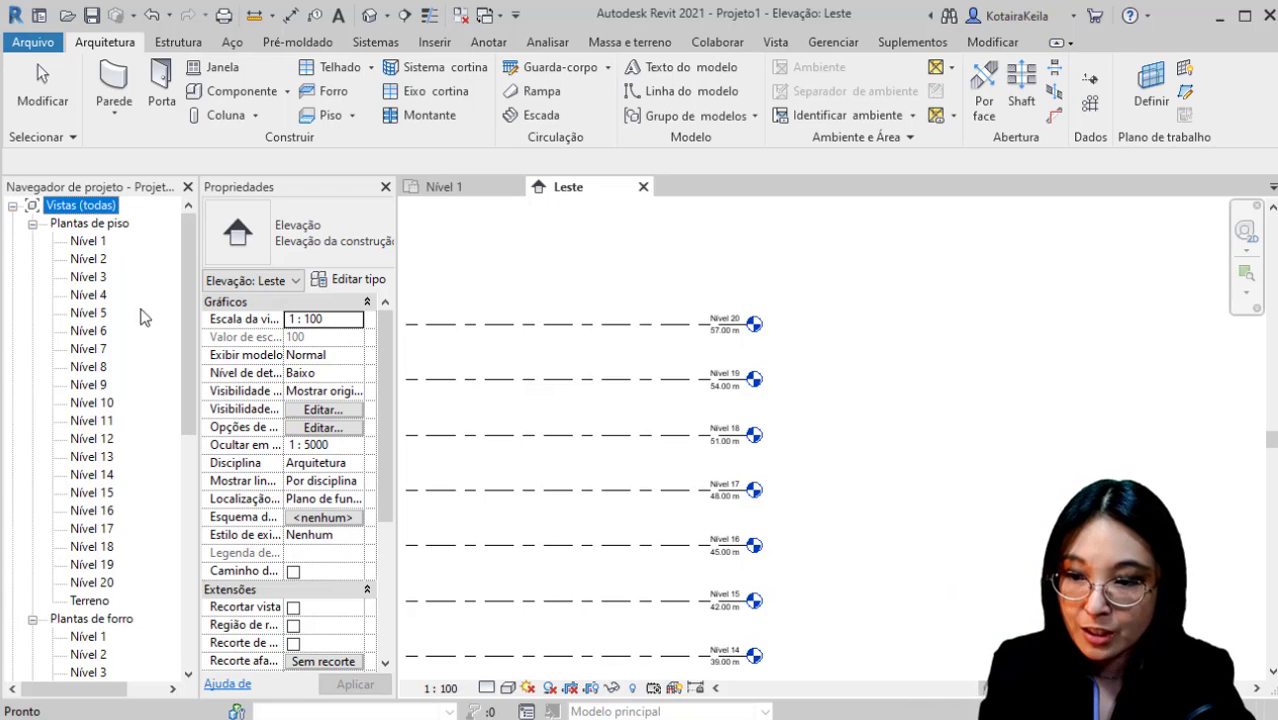
# Delete all ceiling plan views (Plantas de forro), Nível 1 through Nível 20, keeping the floor plans.
pyautogui.click(100, 240)
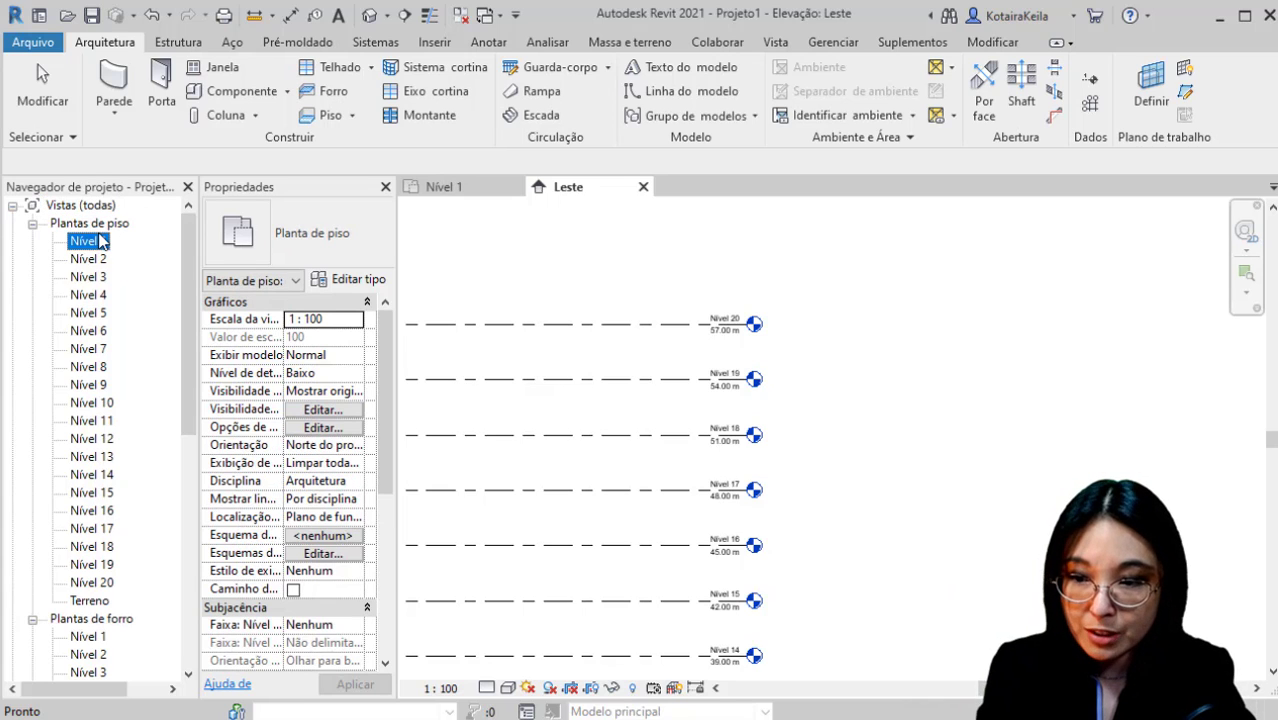
pyautogui.click(94, 584)
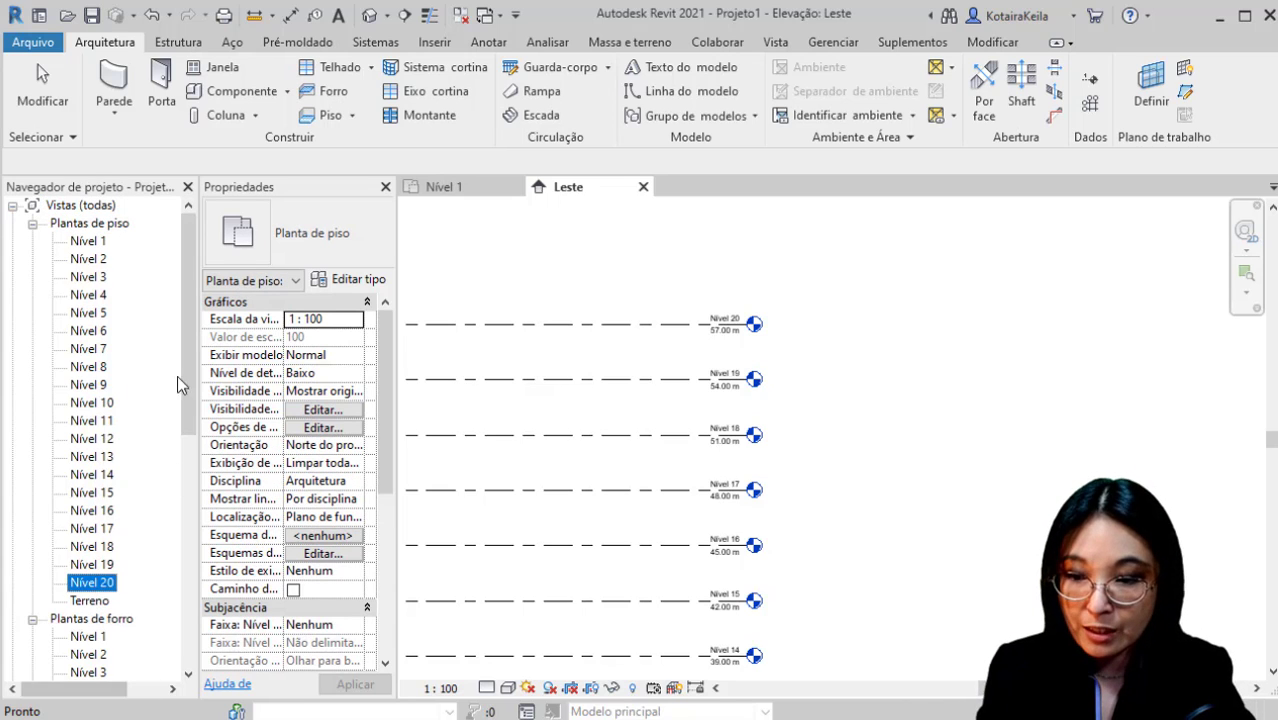
pyautogui.moveTo(177, 375); pyautogui.dragTo(182, 478)
pyautogui.click(88, 402)
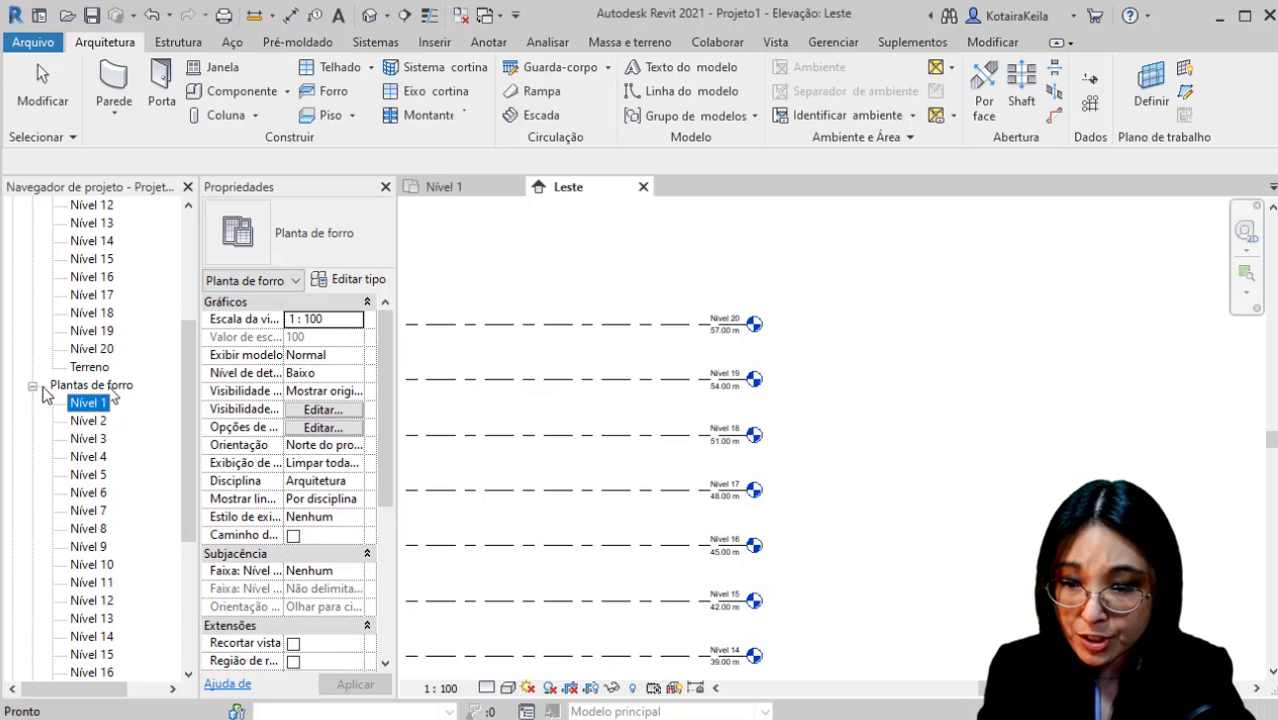
pyautogui.click(32, 386)
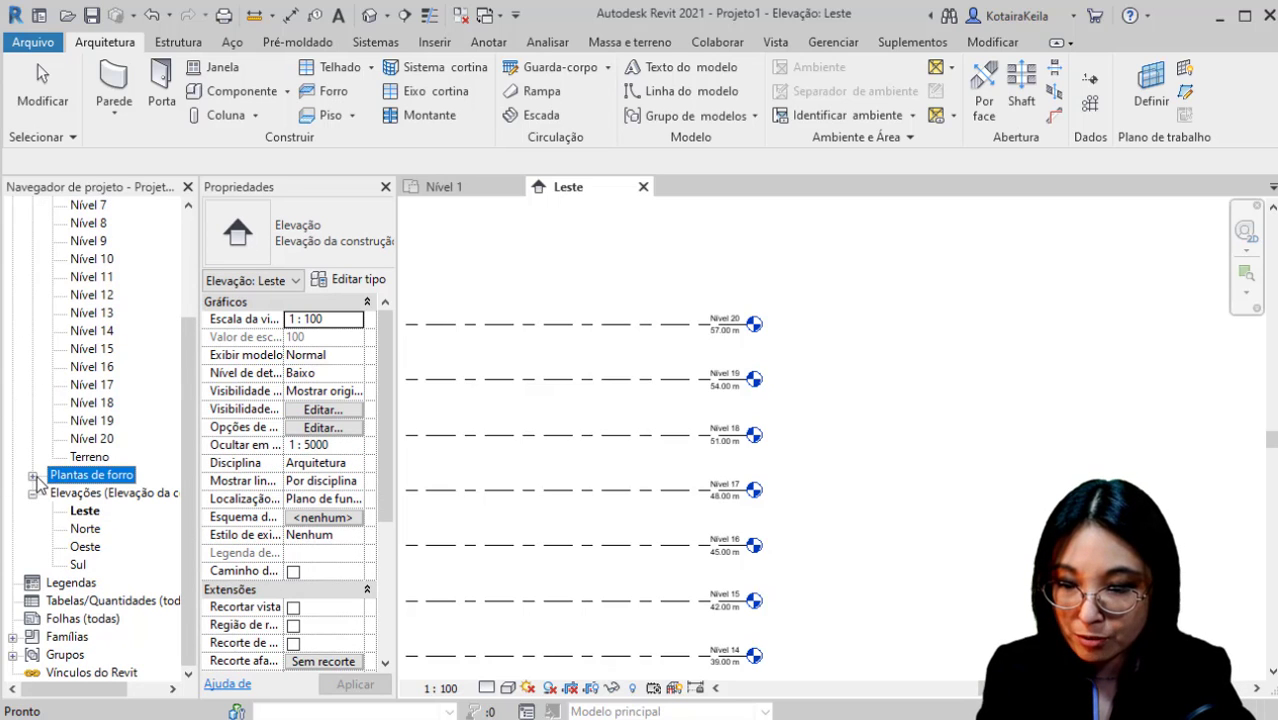
pyautogui.click(33, 477)
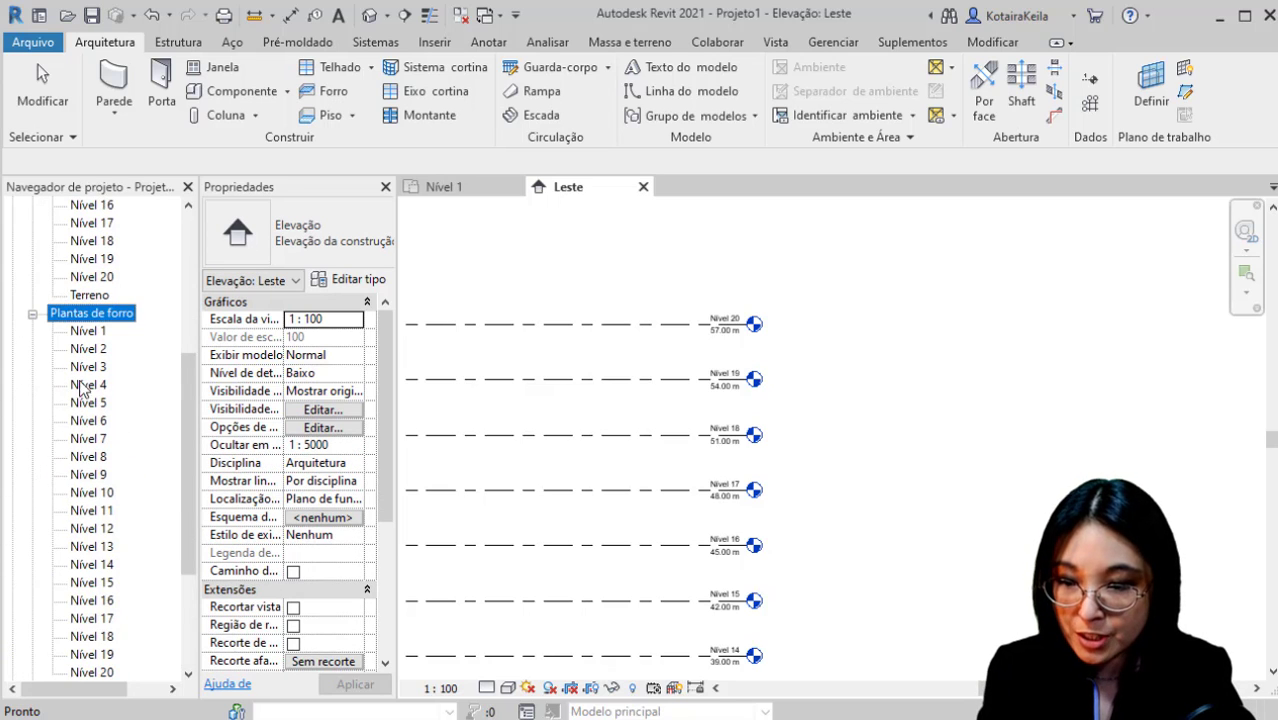
pyautogui.click(106, 331)
pyautogui.scroll(-2, 110, 606)
pyautogui.keyDown('shift'); pyautogui.click(108, 601); pyautogui.keyUp('shift')
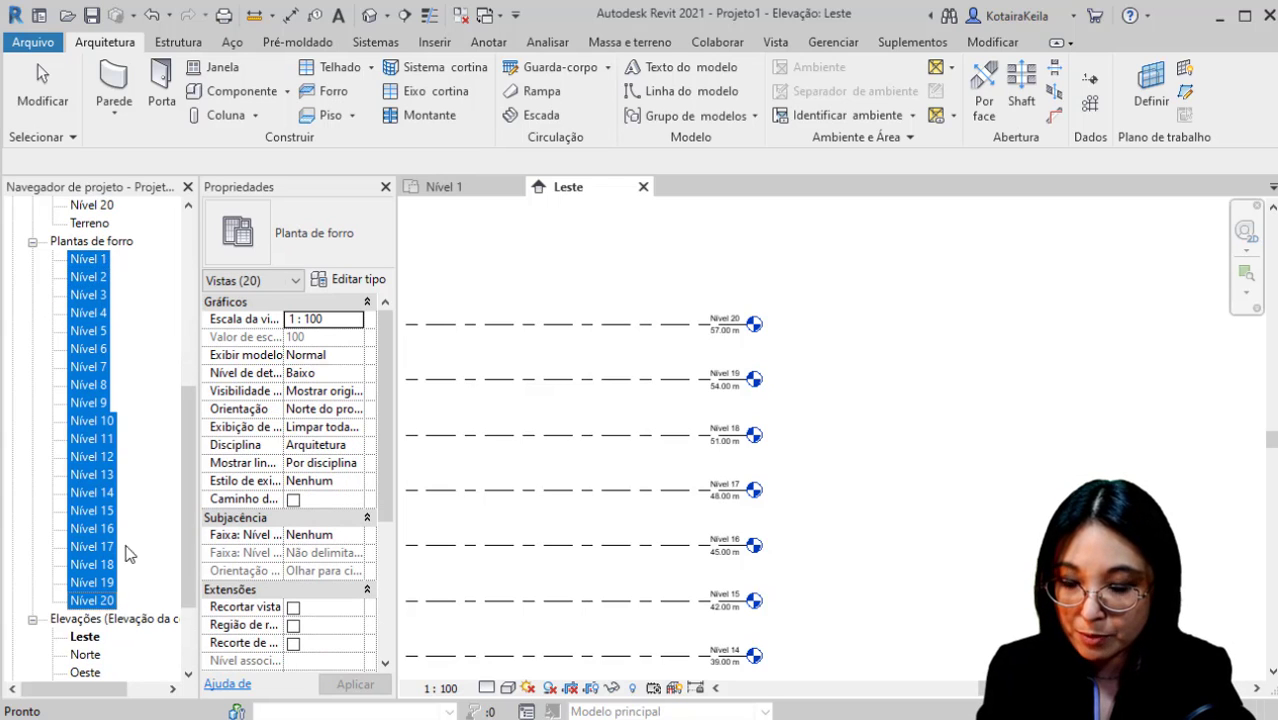
pyautogui.press('Delete')
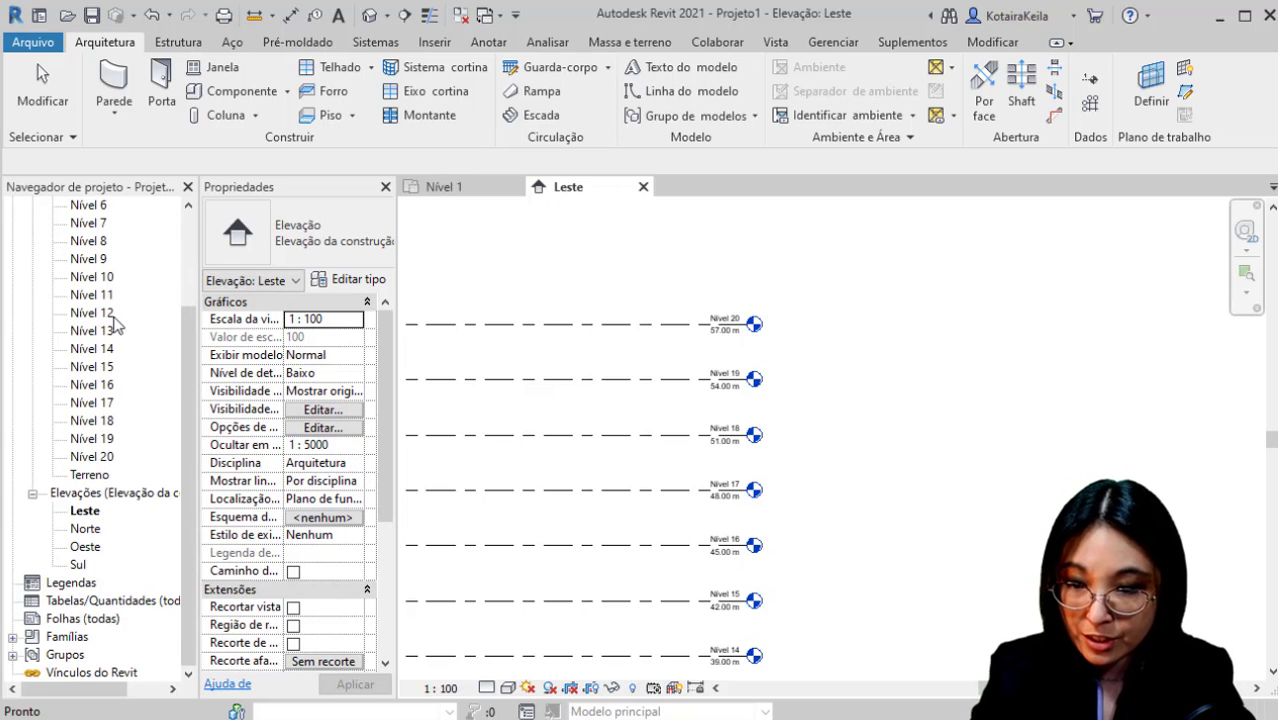
pyautogui.click(84, 547)
pyautogui.click(82, 563)
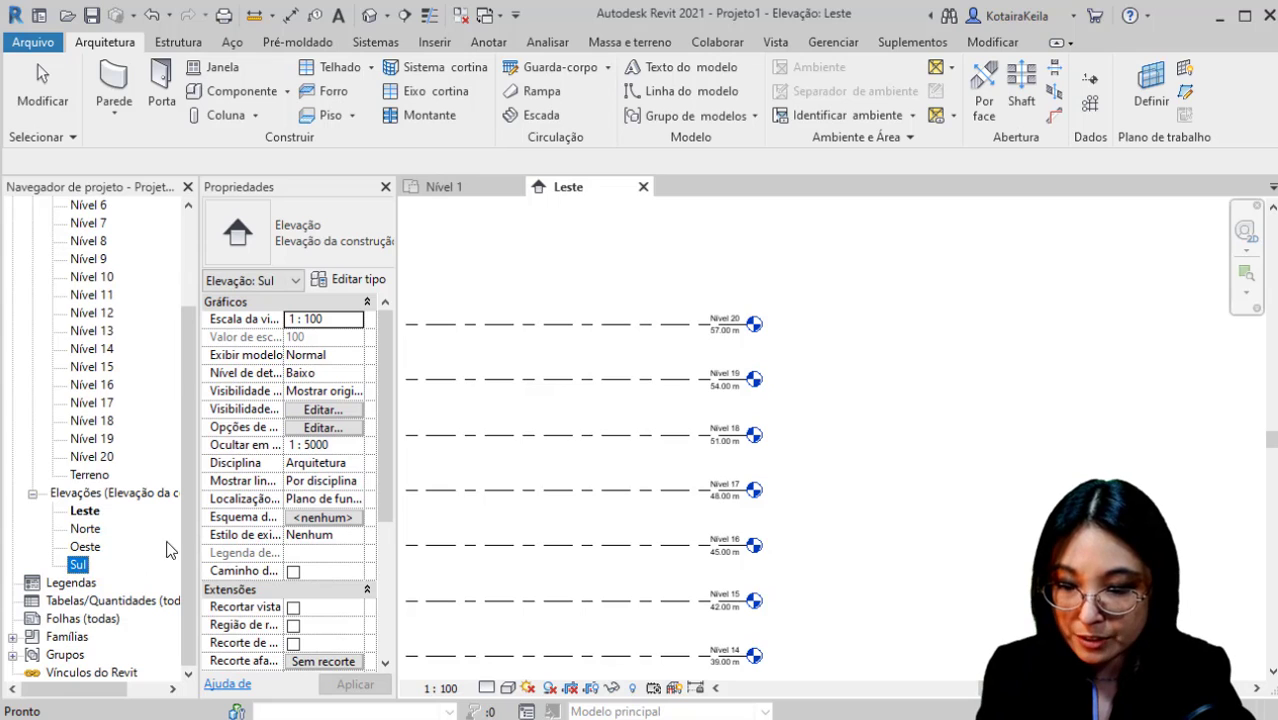
pyautogui.click(787, 240)
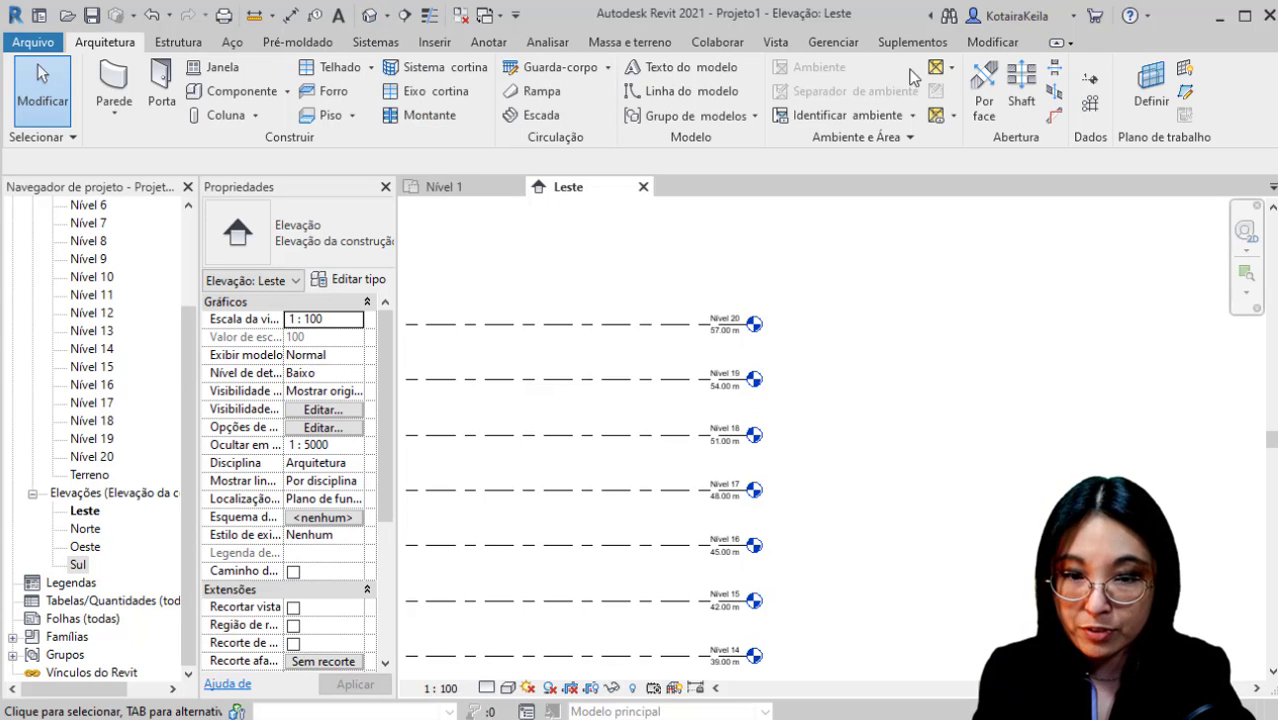
# Open the default 3D view of the project.
pyautogui.click(776, 42)
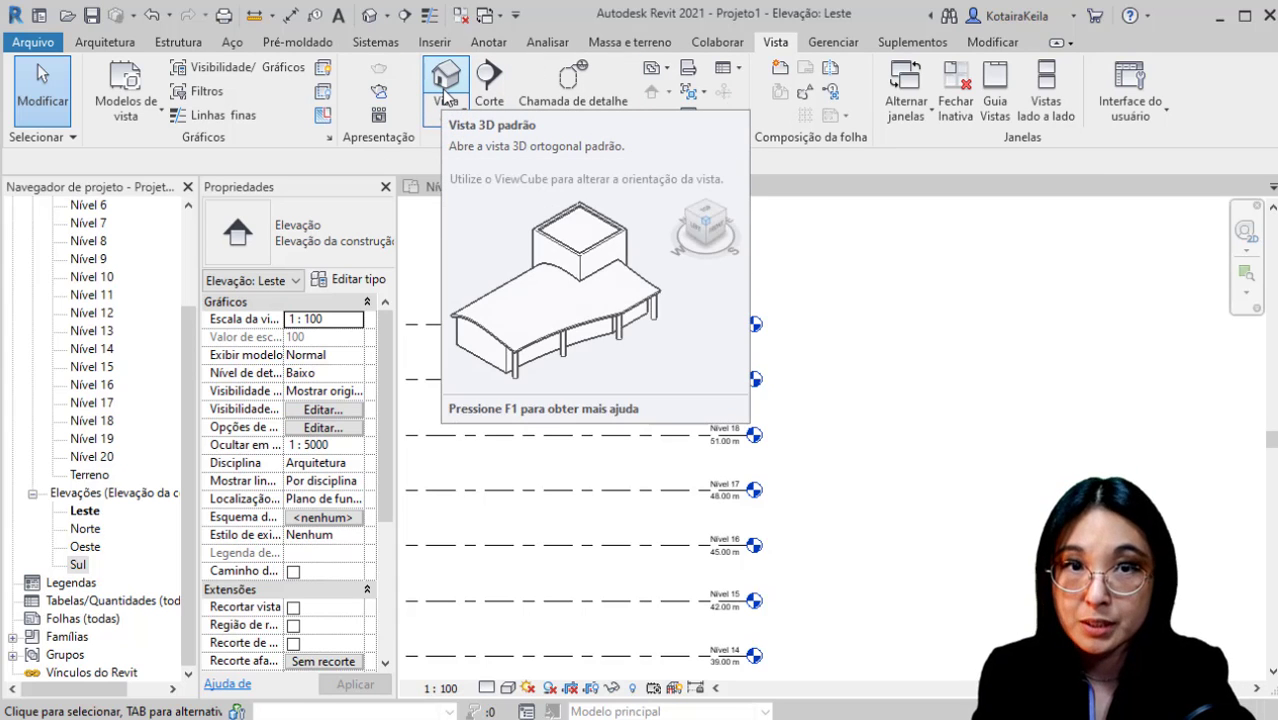
pyautogui.click(371, 17)
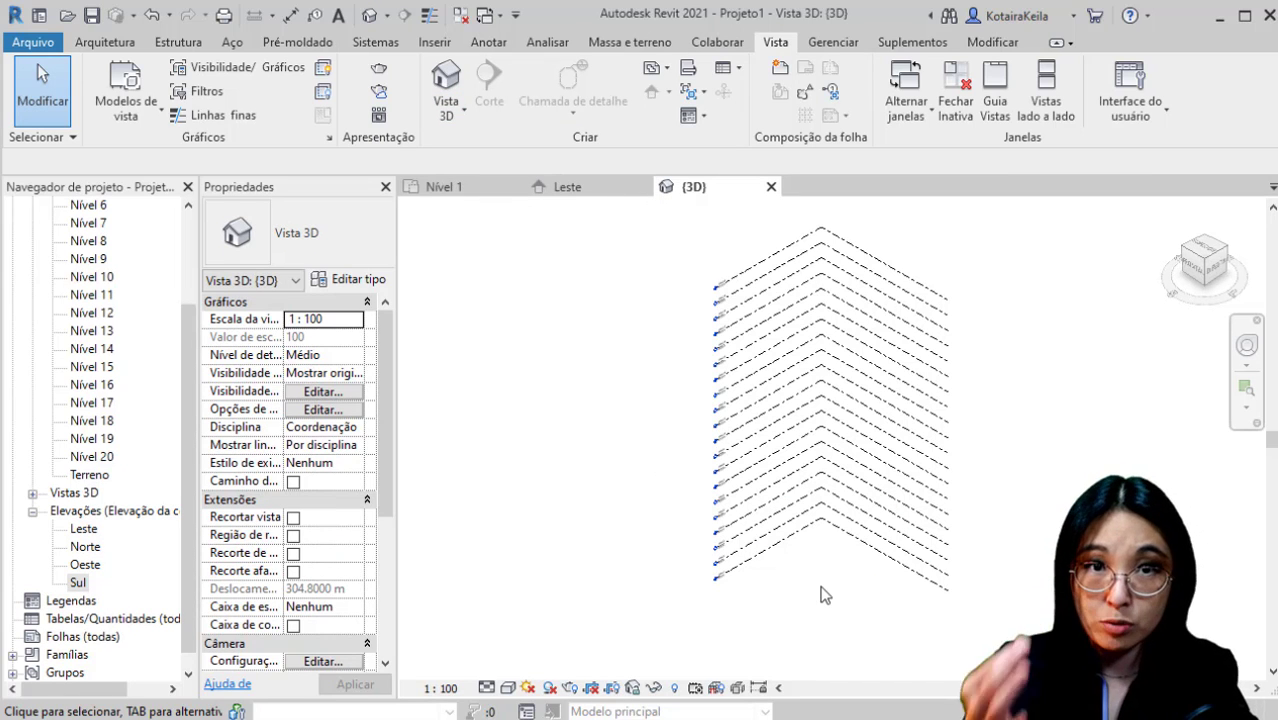
# Hide the whole levels category in the 3D view and expand the 3D views (Vistas 3D) in the project browser.
pyautogui.moveTo(820, 595); pyautogui.dragTo(644, 517, button='middle')
pyautogui.scroll(3, 600, 510)
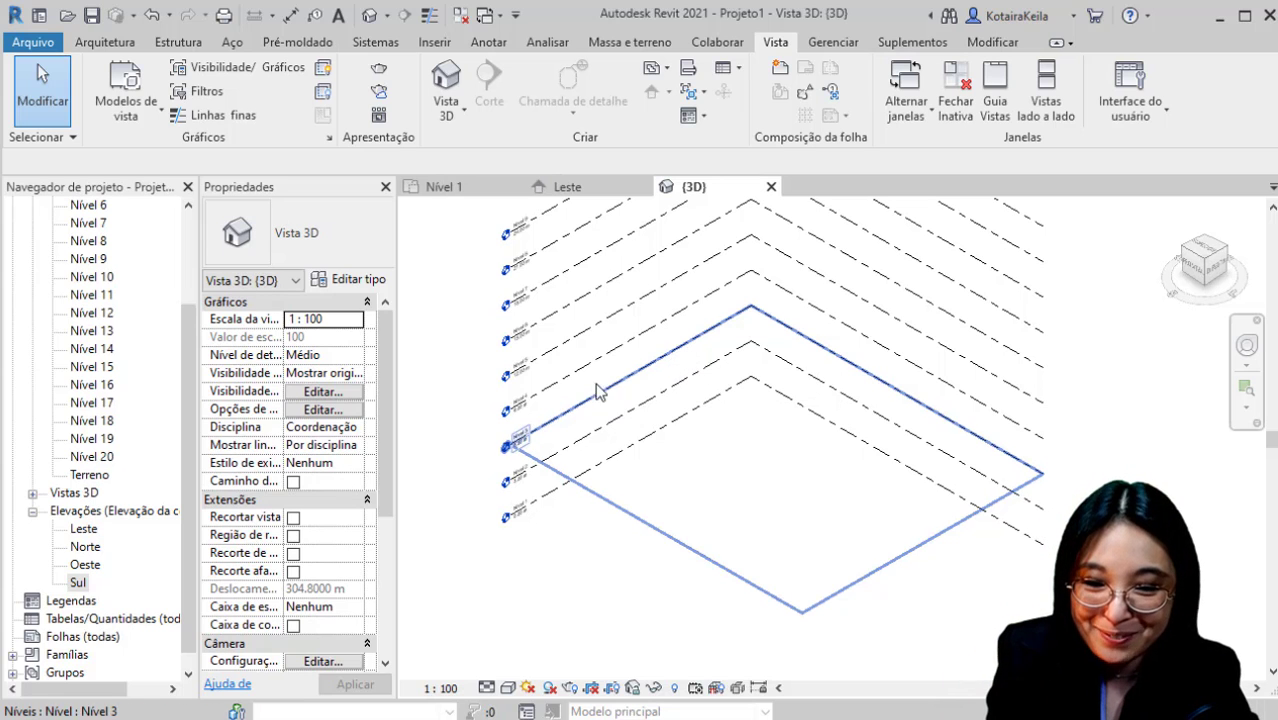
pyautogui.click(546, 431)
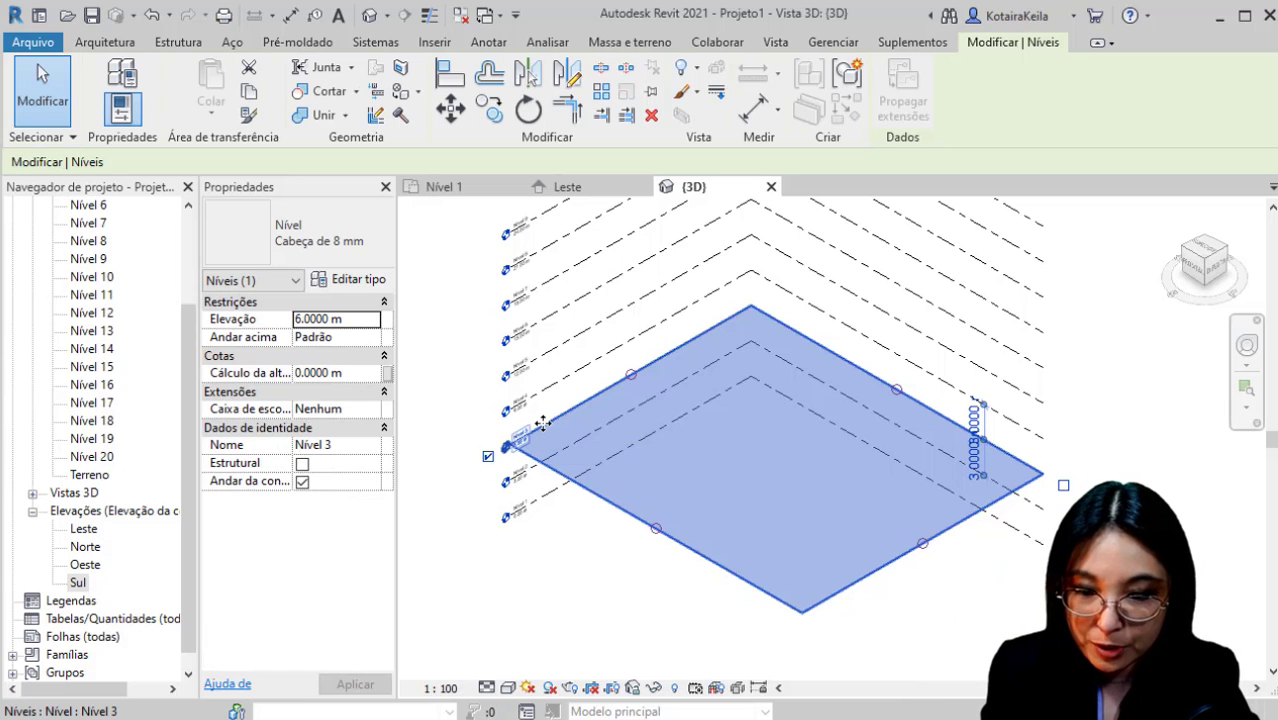
pyautogui.rightClick(541, 426)
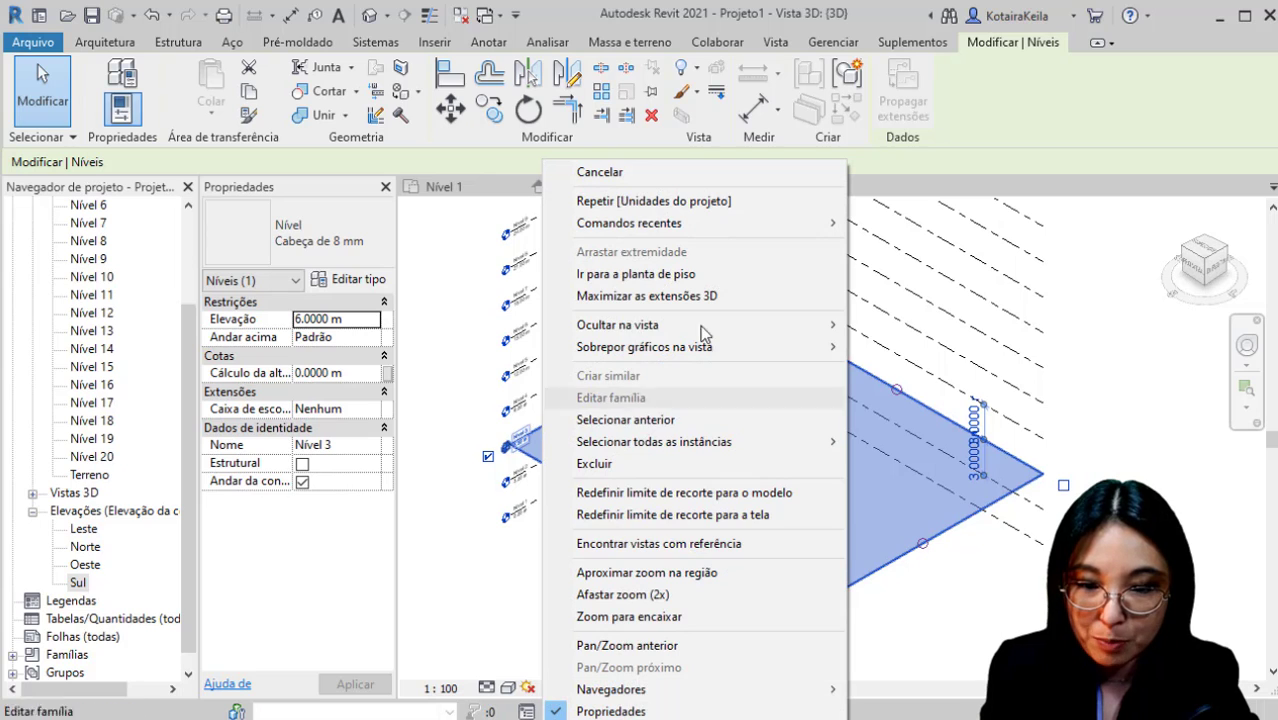
pyautogui.moveTo(705, 326)
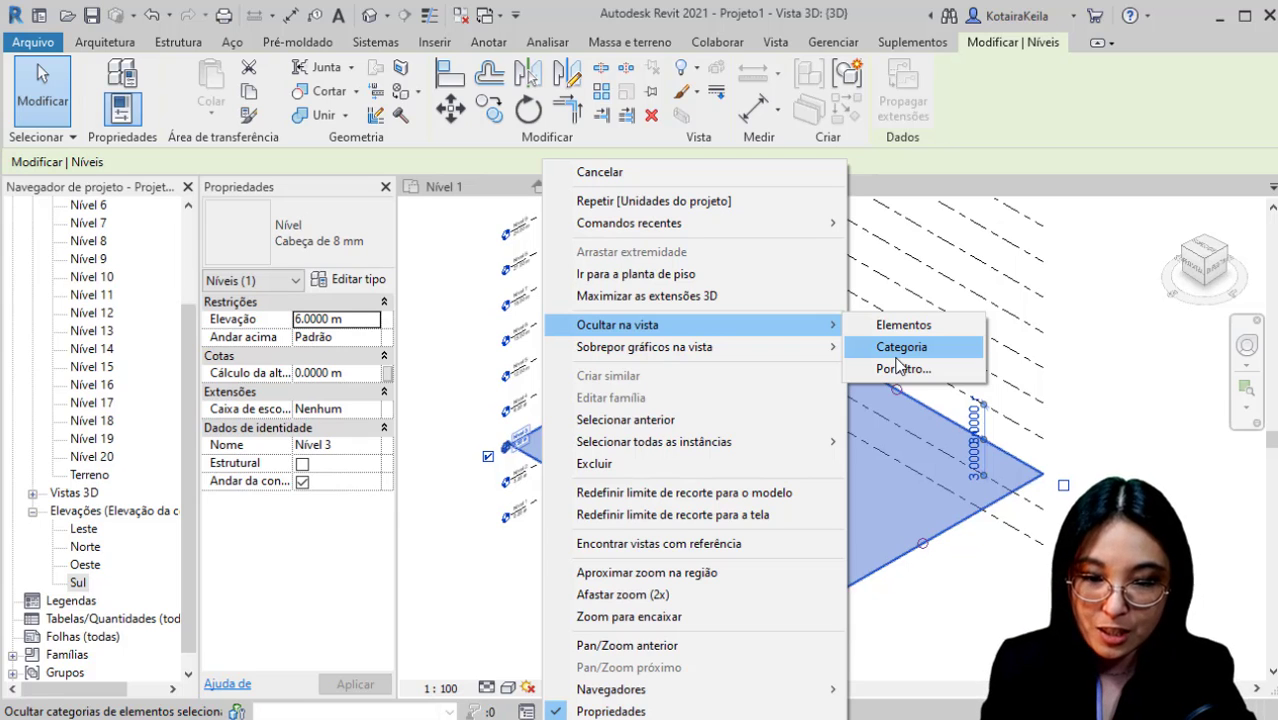
pyautogui.click(897, 358)
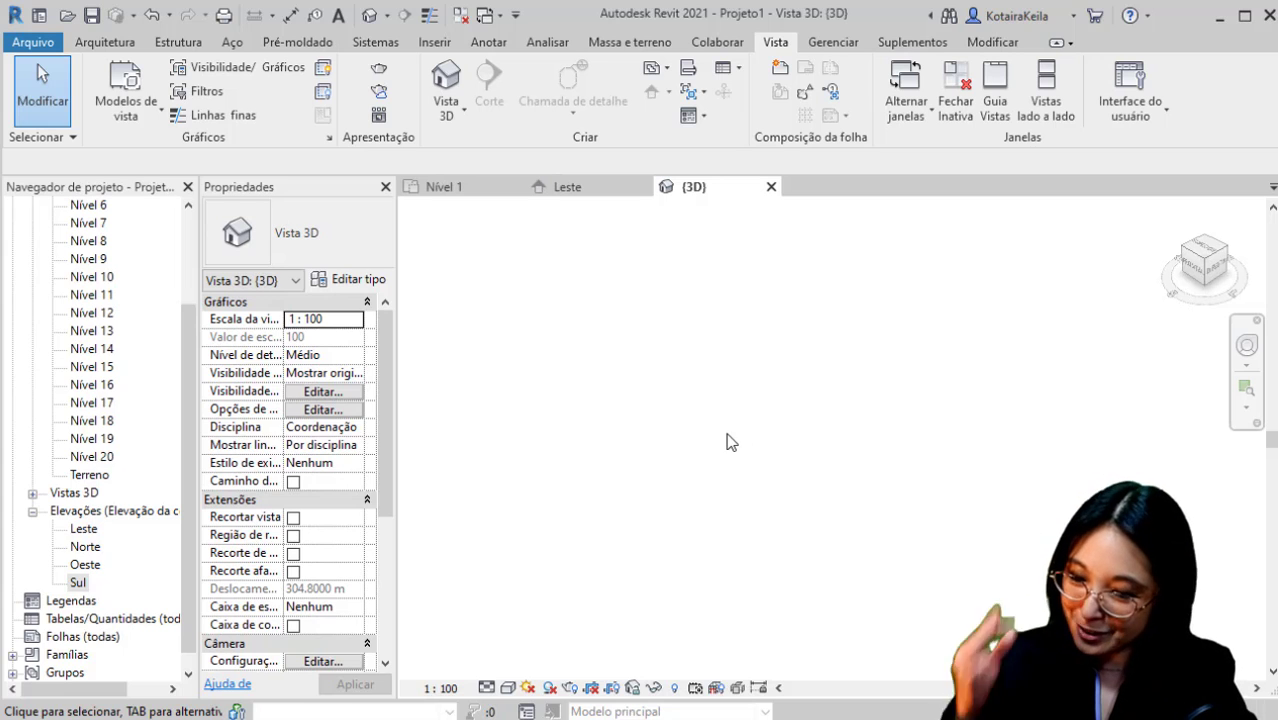
pyautogui.click(32, 493)
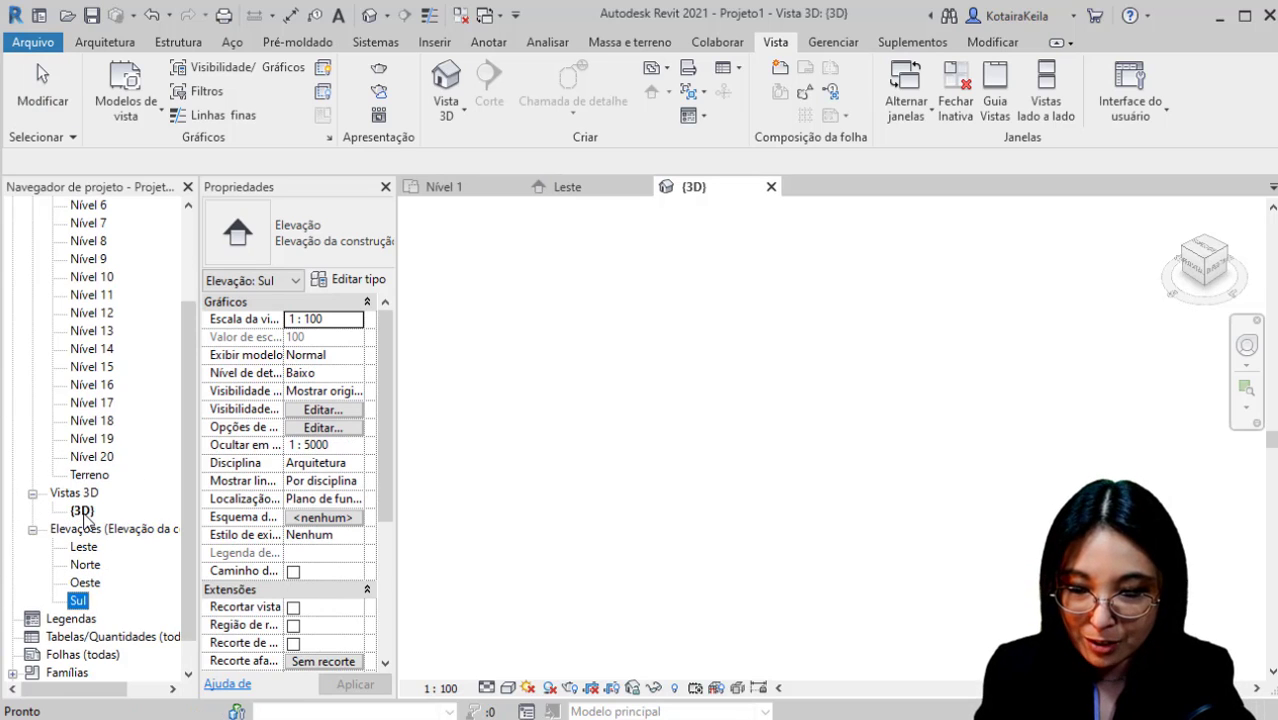
pyautogui.click(728, 362)
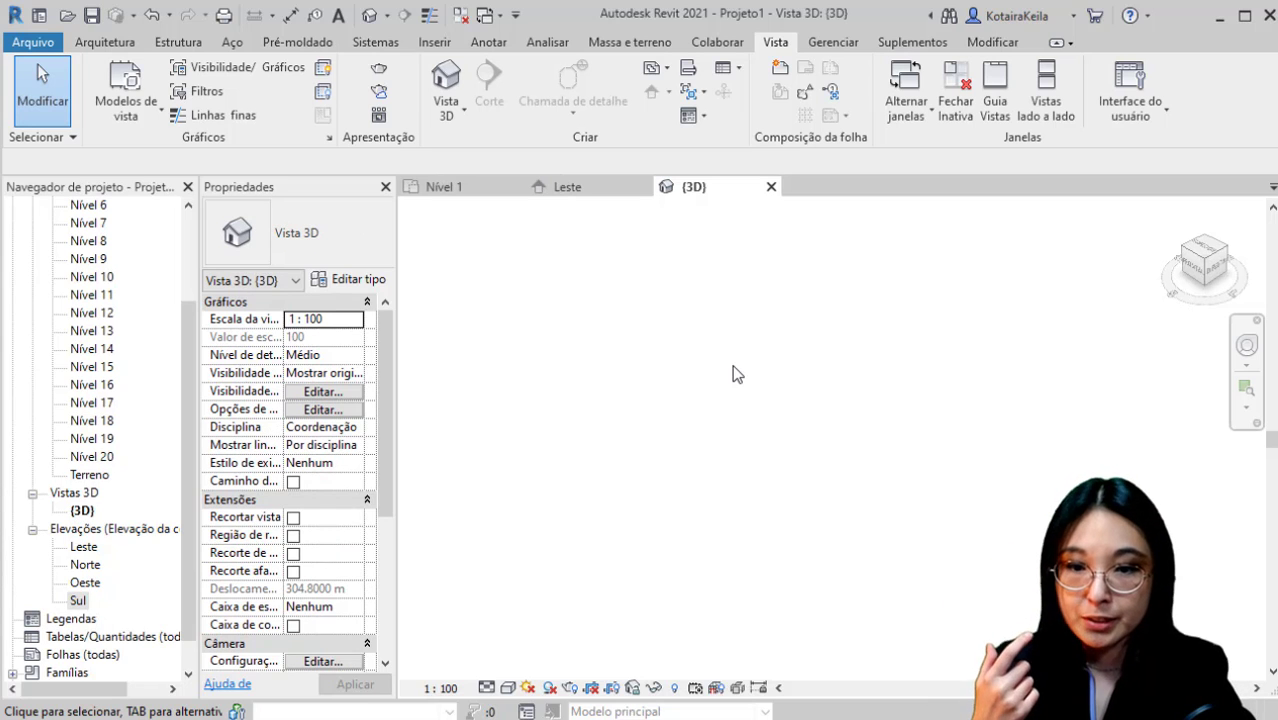
pyautogui.press('ctrl')
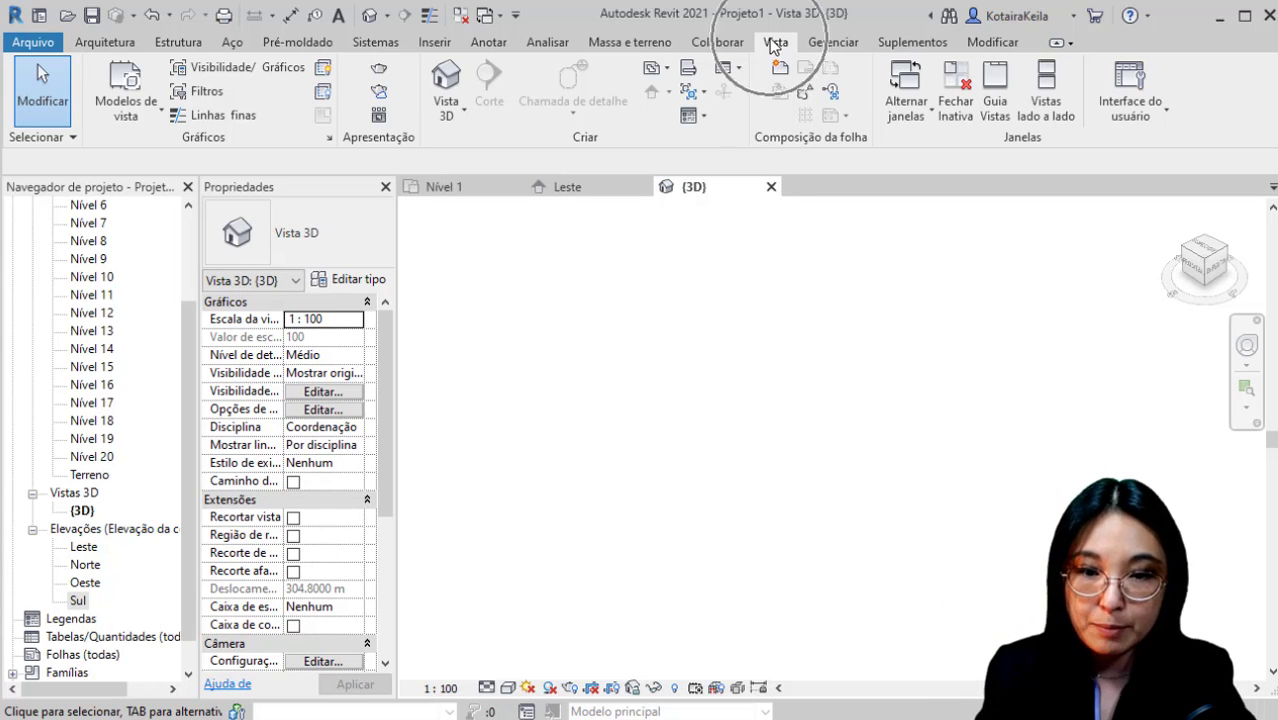
pyautogui.click(657, 69)
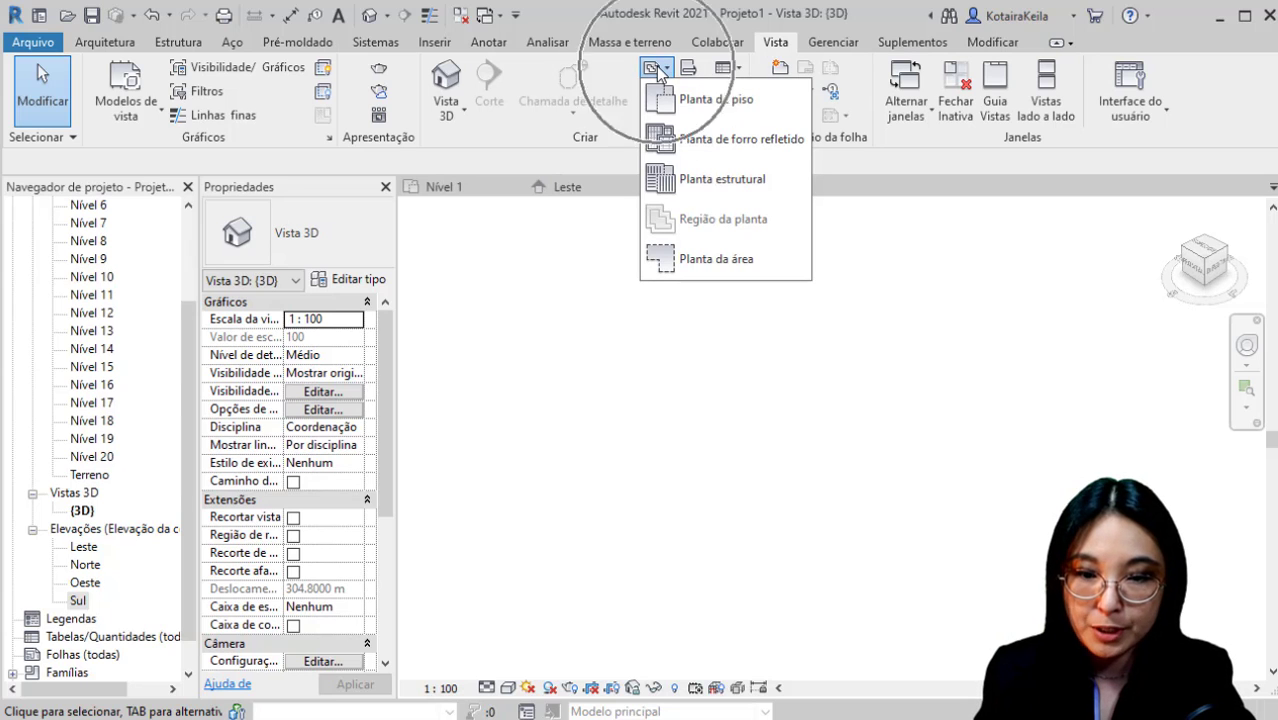
pyautogui.press('ctrl')
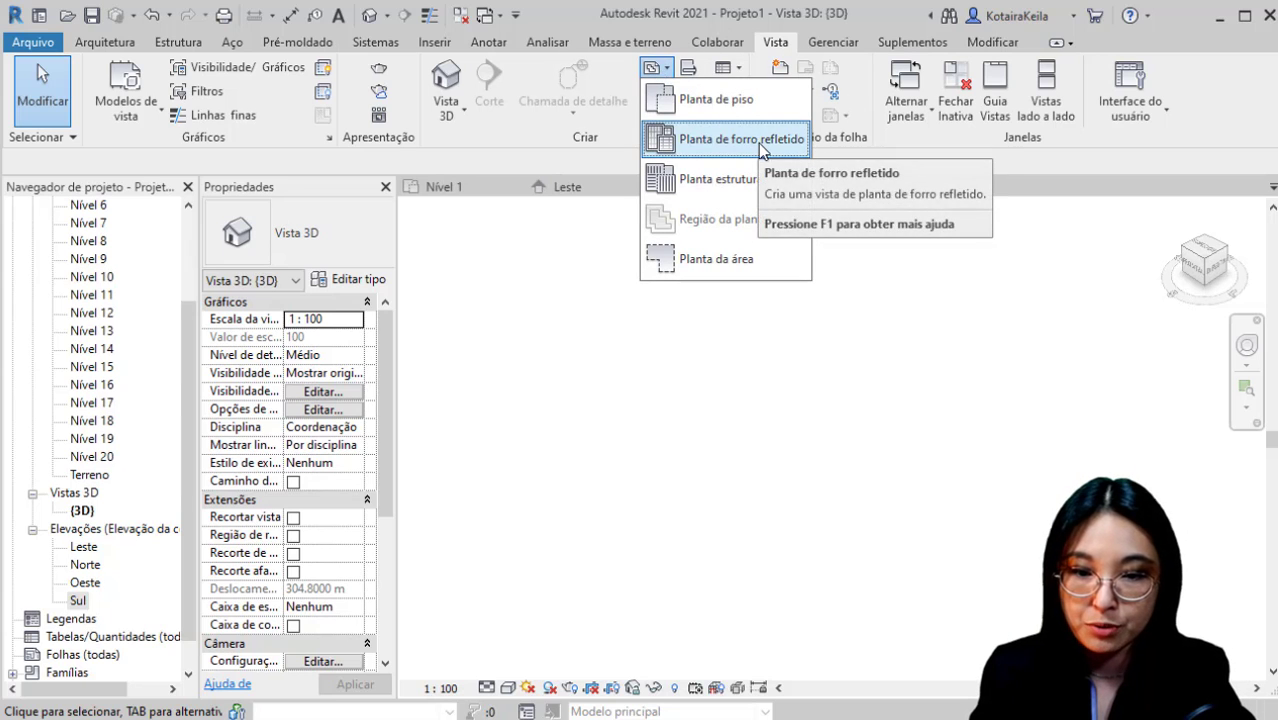
pyautogui.press('ctrl')
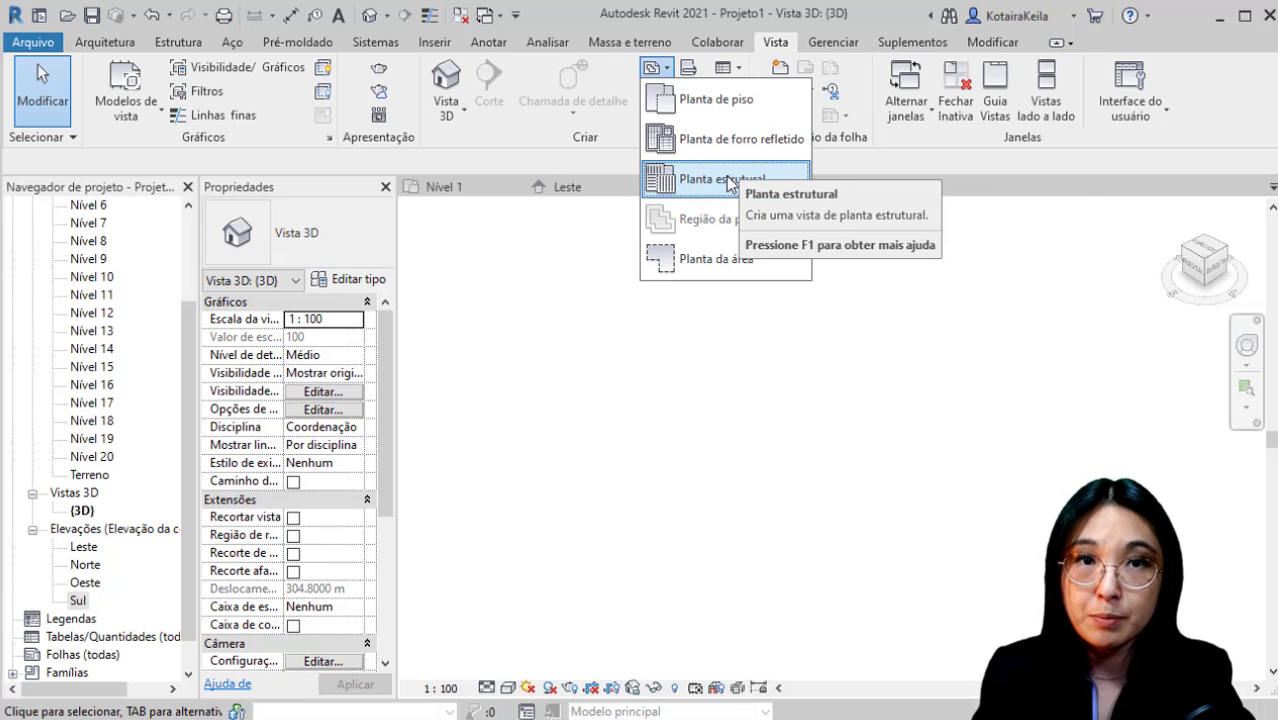
pyautogui.click(728, 182)
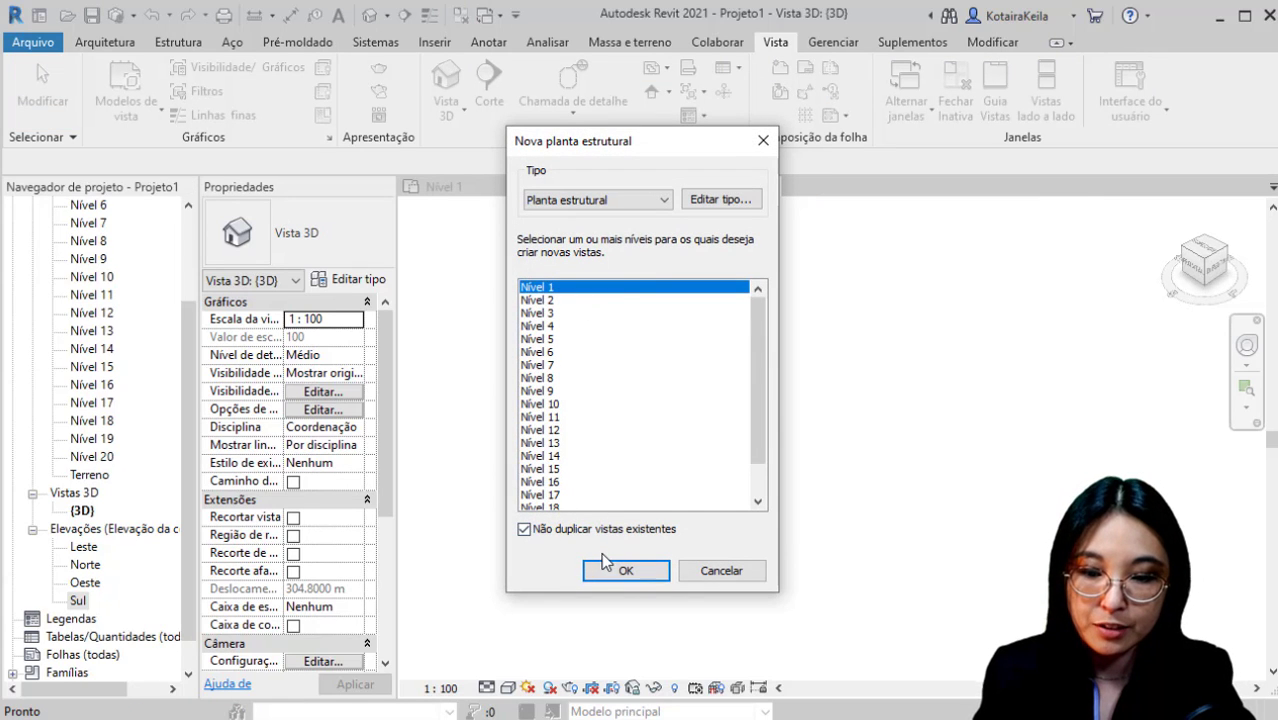
pyautogui.click(731, 567)
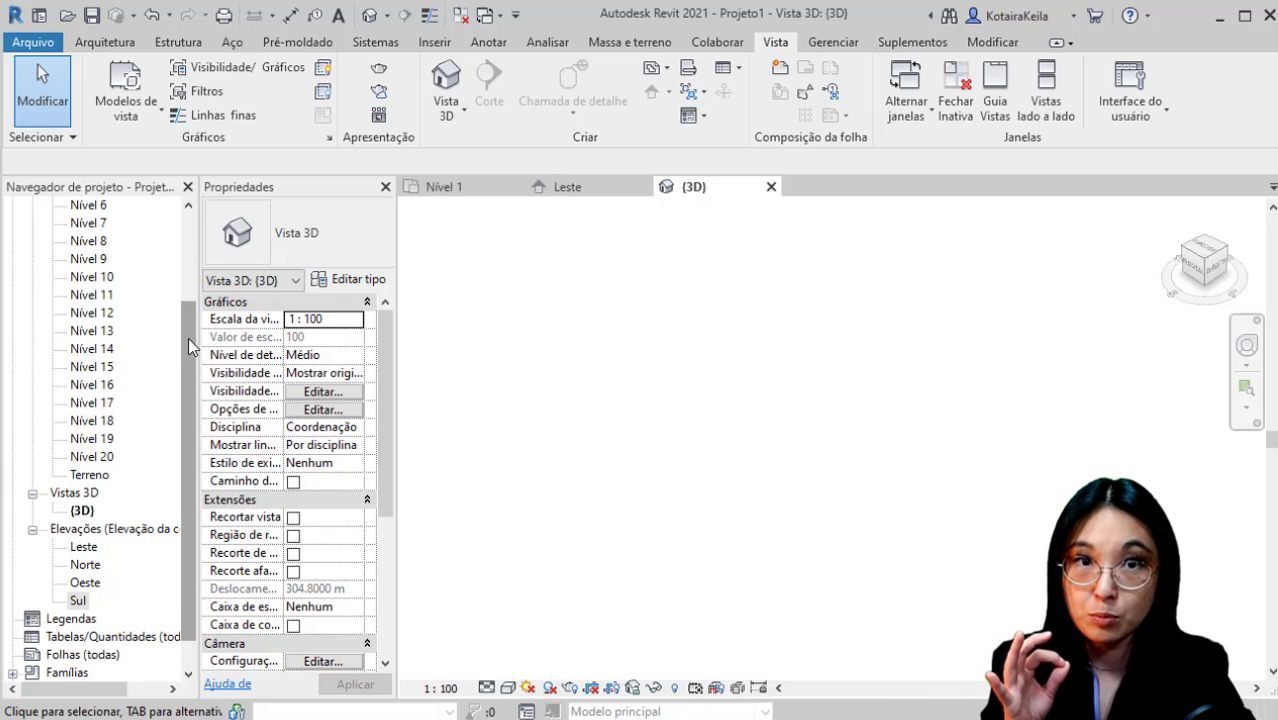
# Open the Nível 1 floor plan and start an in-place mass (Massa no local).
pyautogui.moveTo(188, 337); pyautogui.dragTo(188, 247)
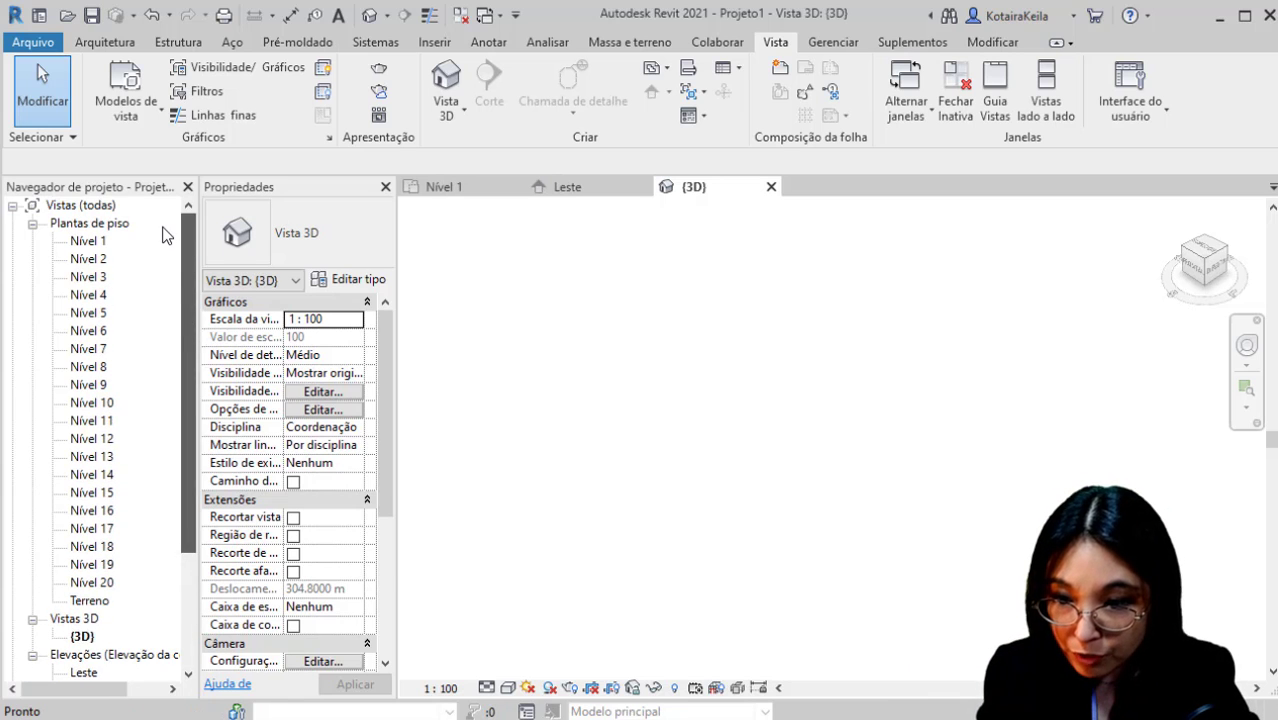
pyautogui.doubleClick(90, 242)
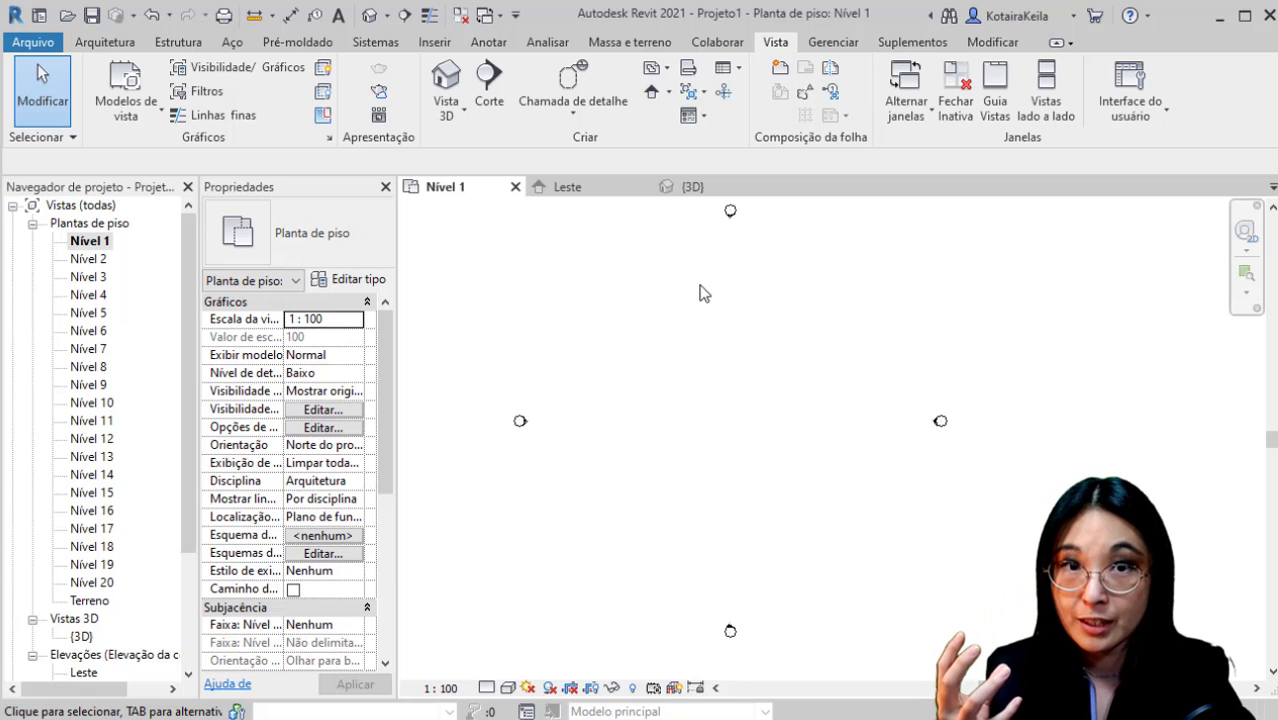
pyautogui.click(629, 44)
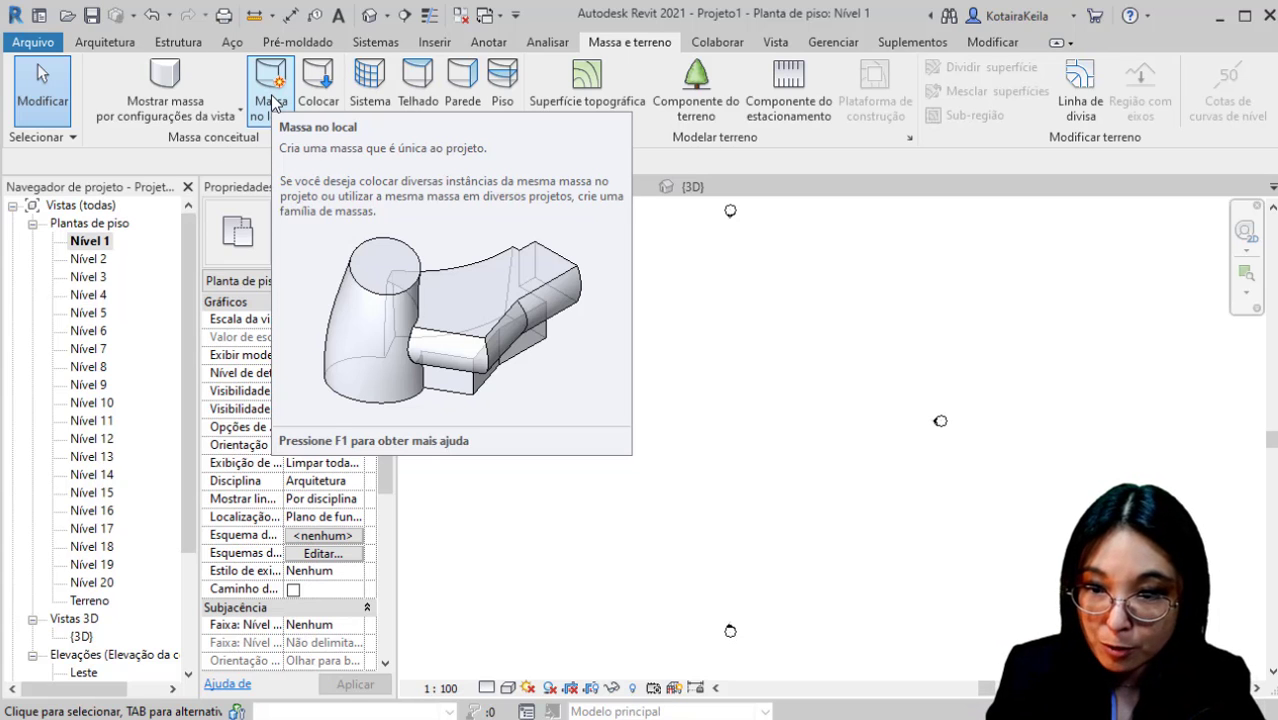
pyautogui.click(272, 90)
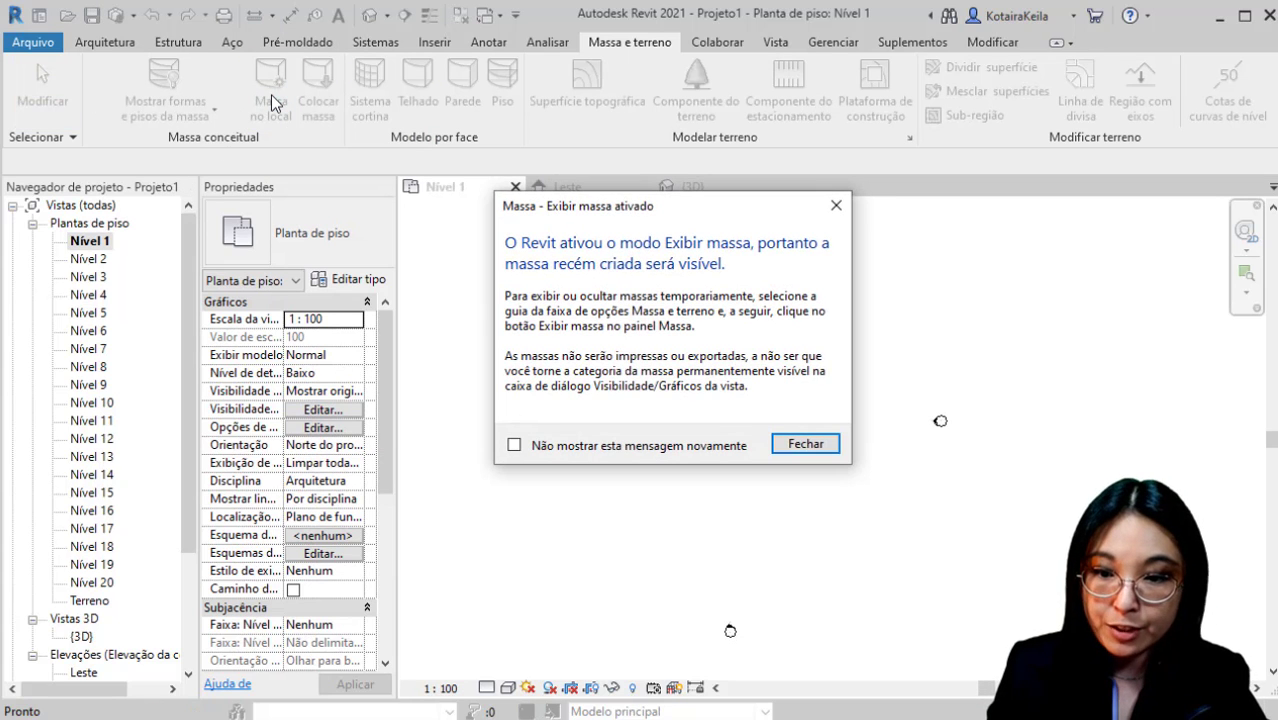
# Dismiss the Show Mass mode notice and accept Massa 1 as the name of the in-place mass.
pyautogui.moveTo(535, 209); pyautogui.dragTo(500, 196)
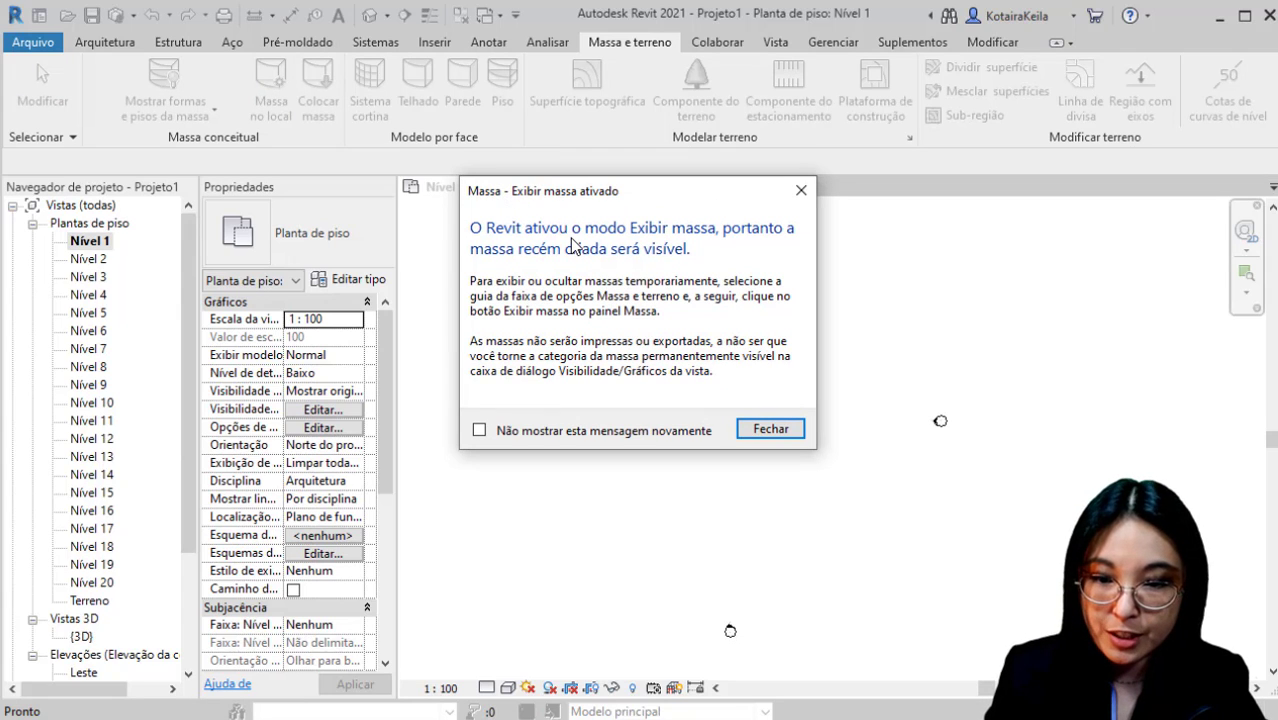
pyautogui.press('ctrl')
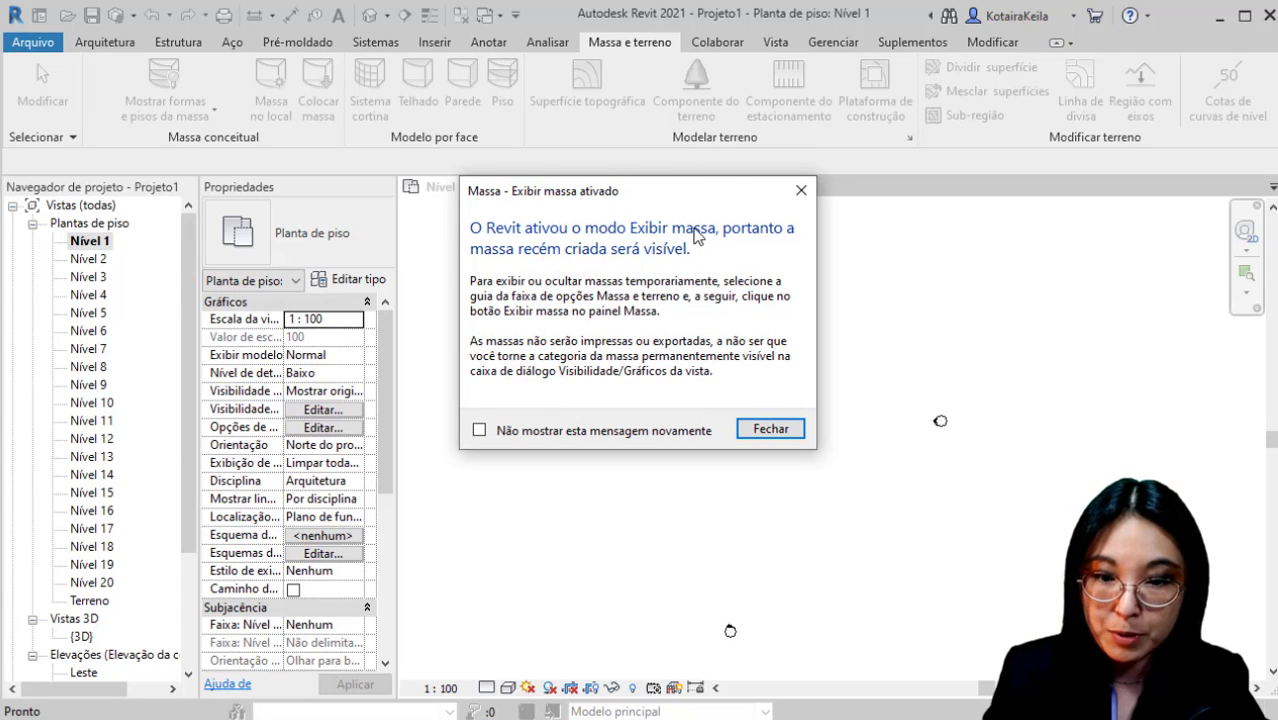
pyautogui.press('ctrl')
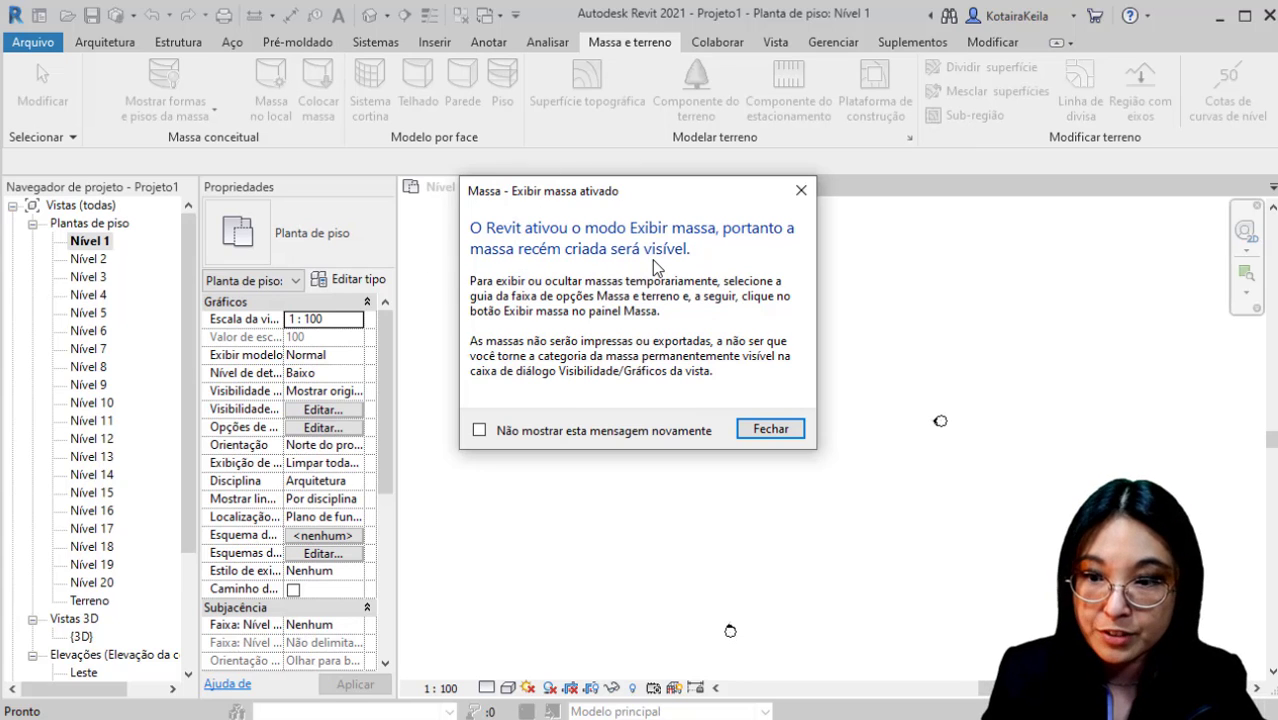
pyautogui.press('ctrl')
pyautogui.press('ctrl')
pyautogui.press('ctrl')
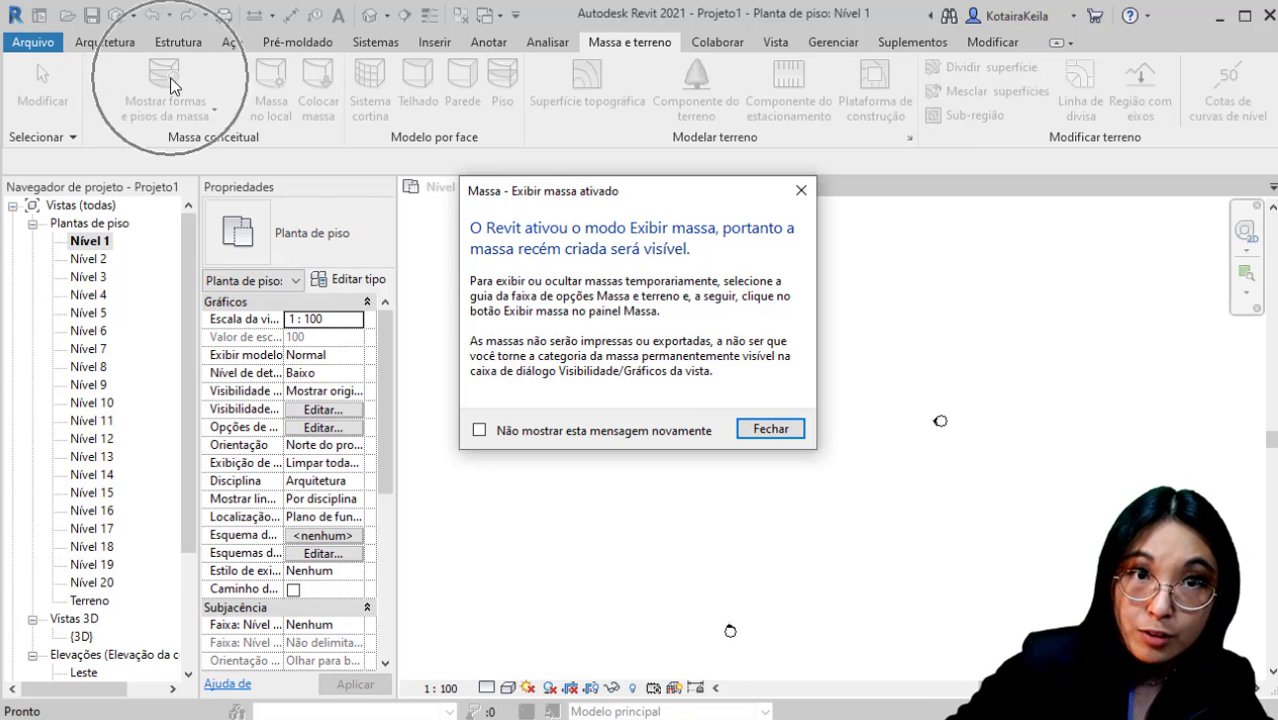
pyautogui.press('ctrl')
pyautogui.press('ctrl')
pyautogui.press('ctrl')
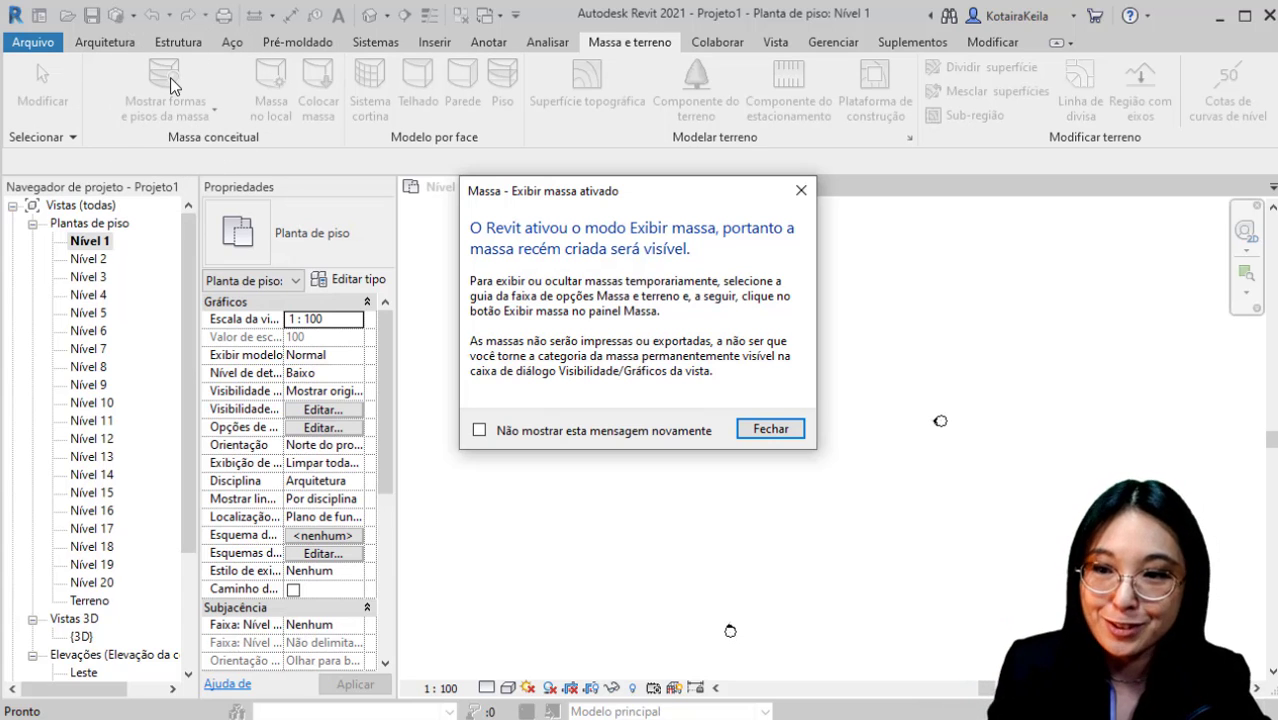
pyautogui.click(770, 430)
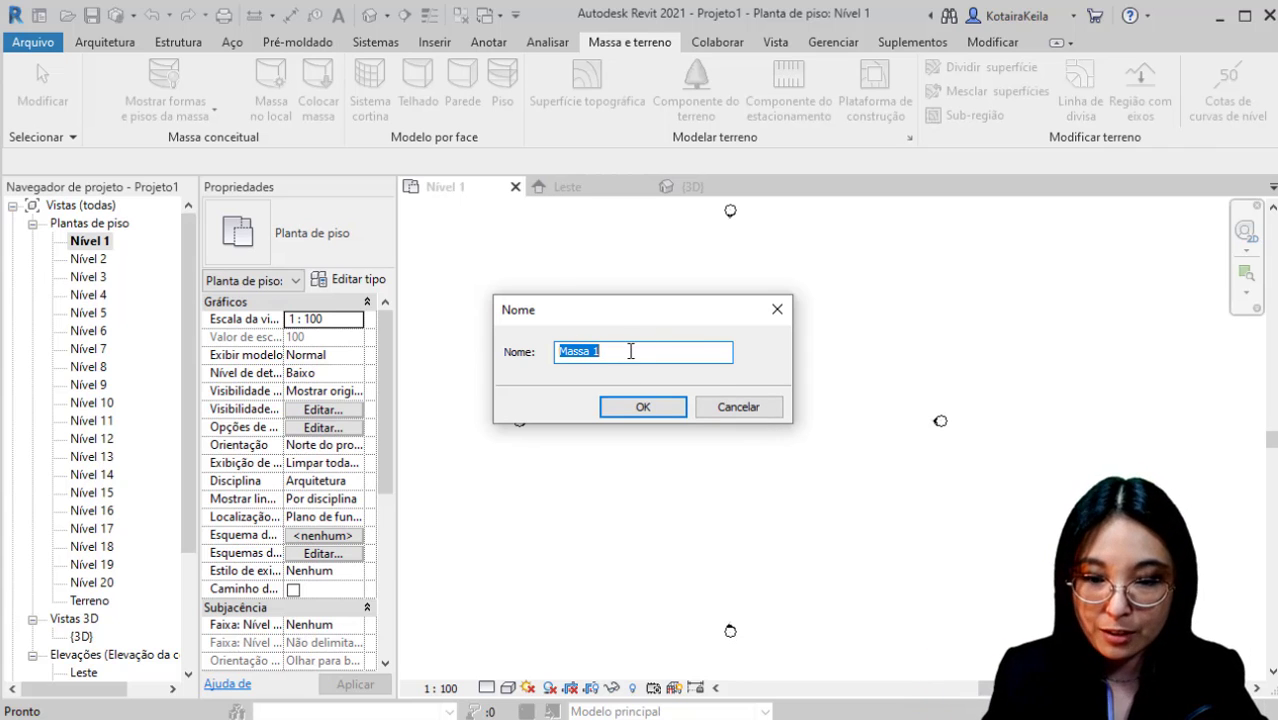
pyautogui.moveTo(630, 351); pyautogui.dragTo(551, 372)
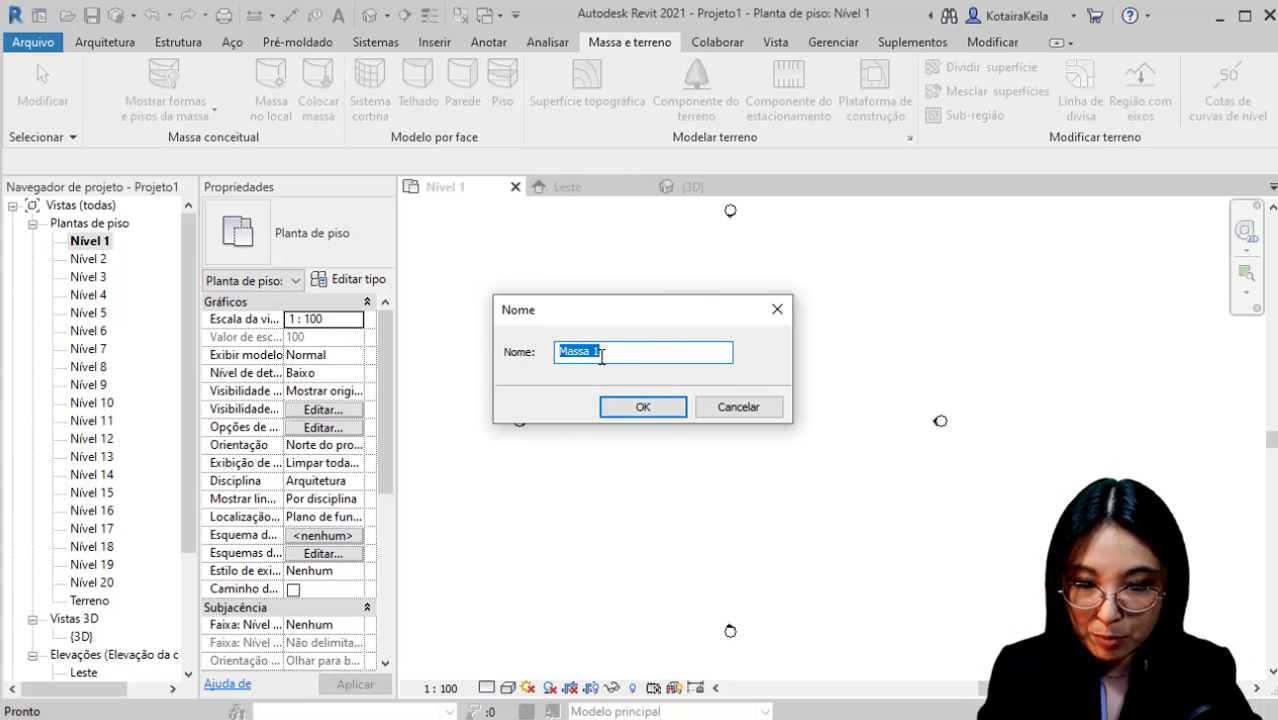
pyautogui.click(644, 407)
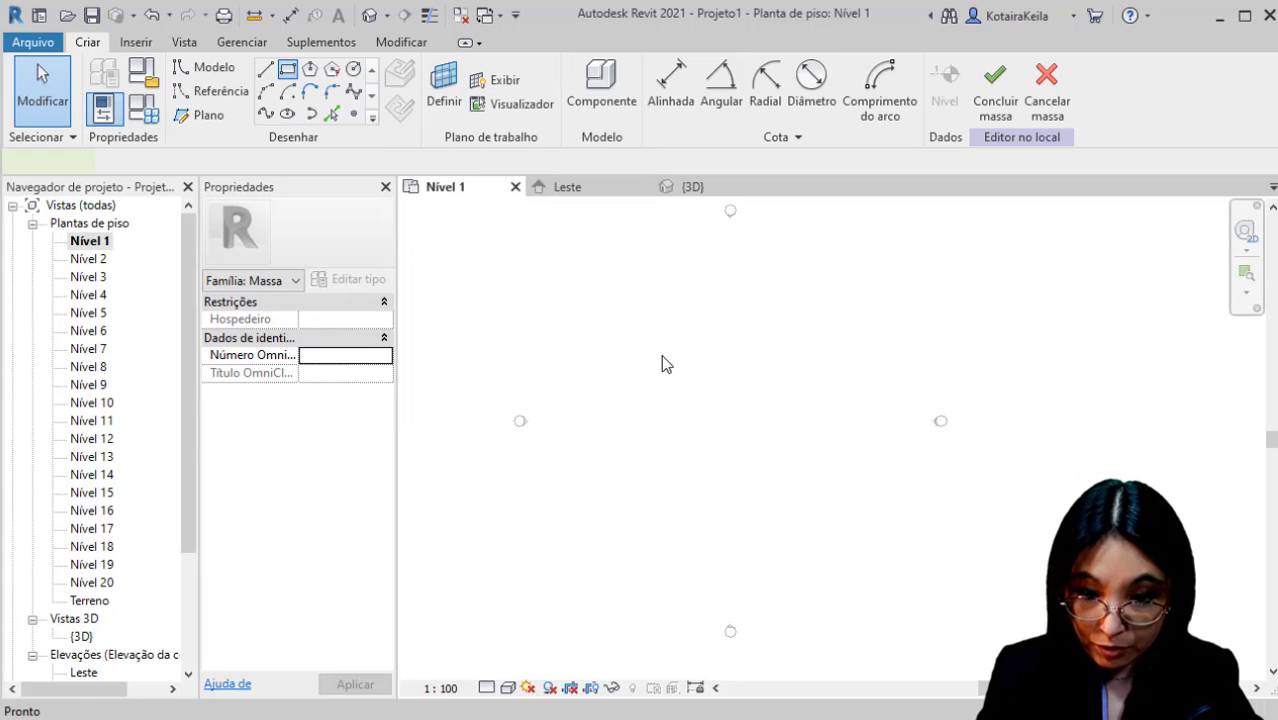
# Sketch a square of model lines with the Rectangle tool, between the elevation markers on Nível 1.
pyautogui.click(650, 347)
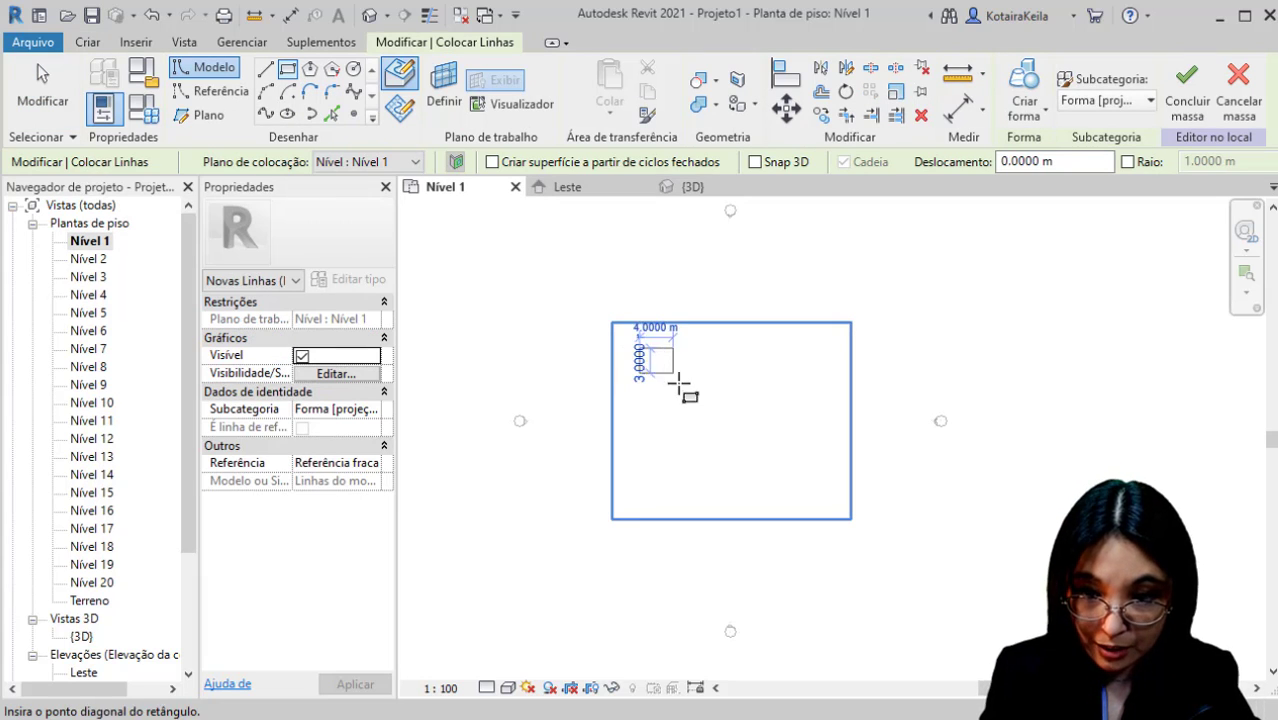
pyautogui.click(690, 398)
pyautogui.scroll(3, 676, 367)
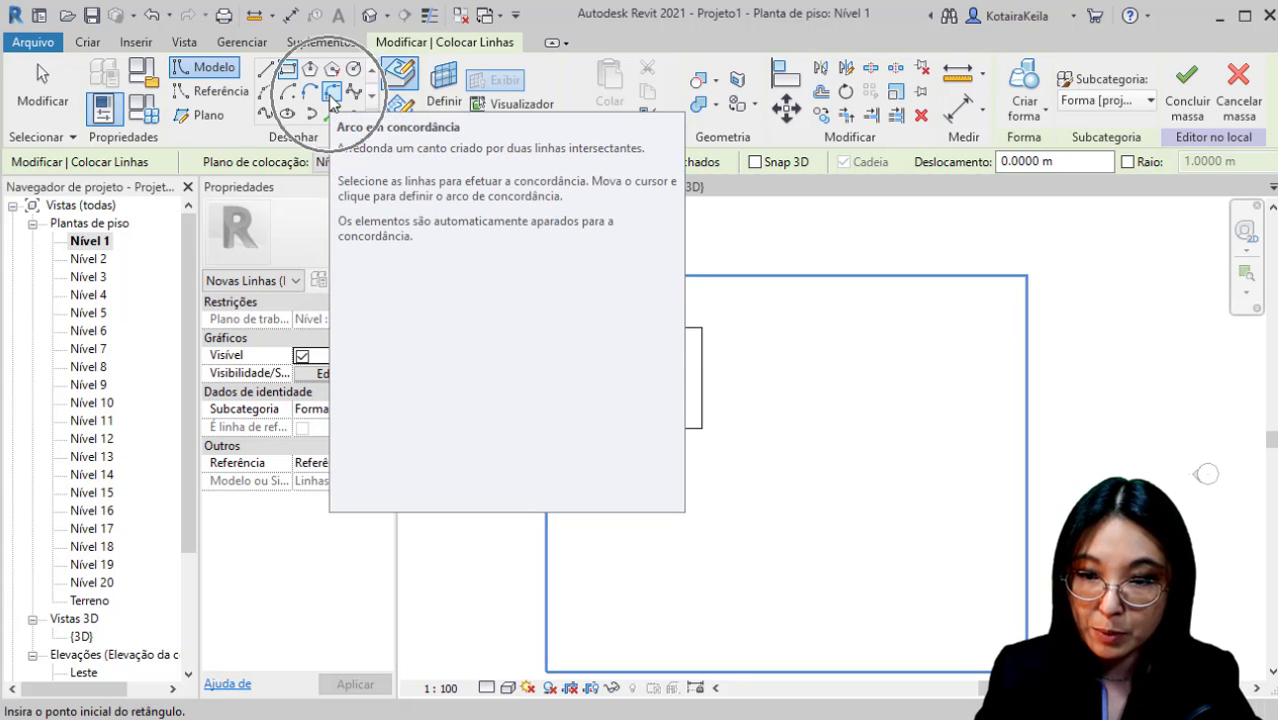
# Round the upper-left corner of the square with a fillet arc of fixed 1.5 m radius.
pyautogui.click(331, 99)
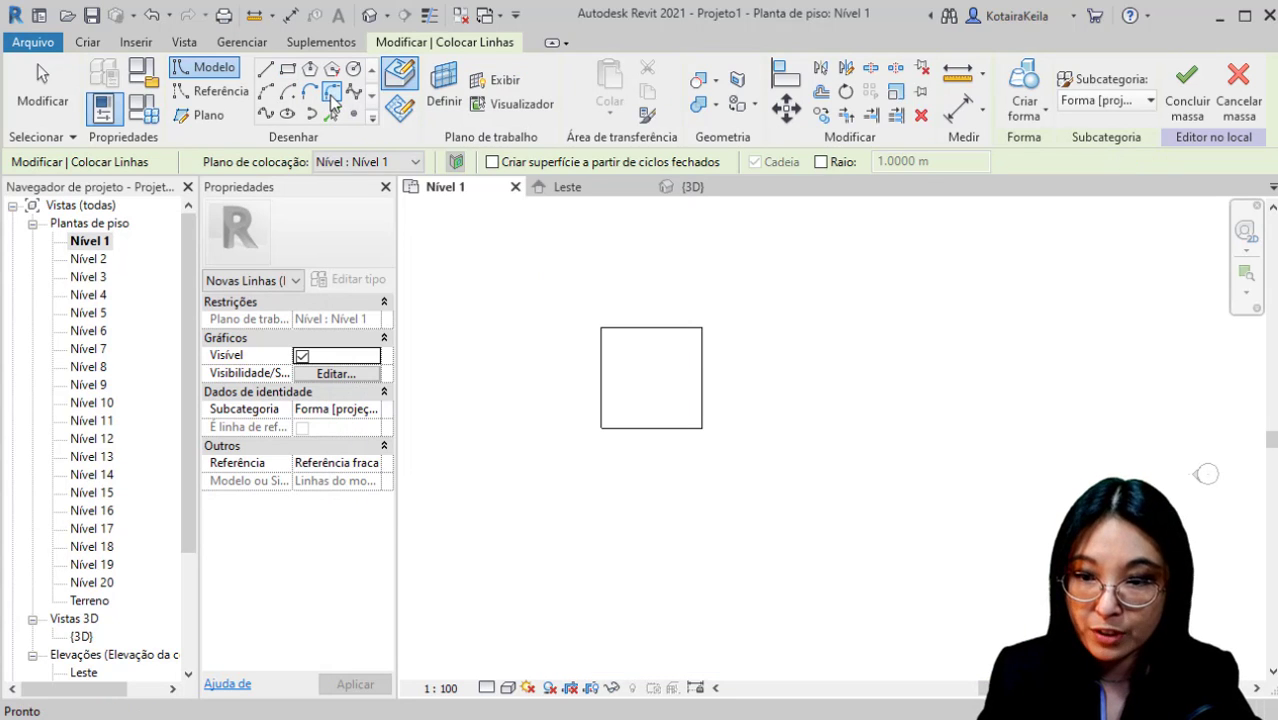
pyautogui.click(832, 162)
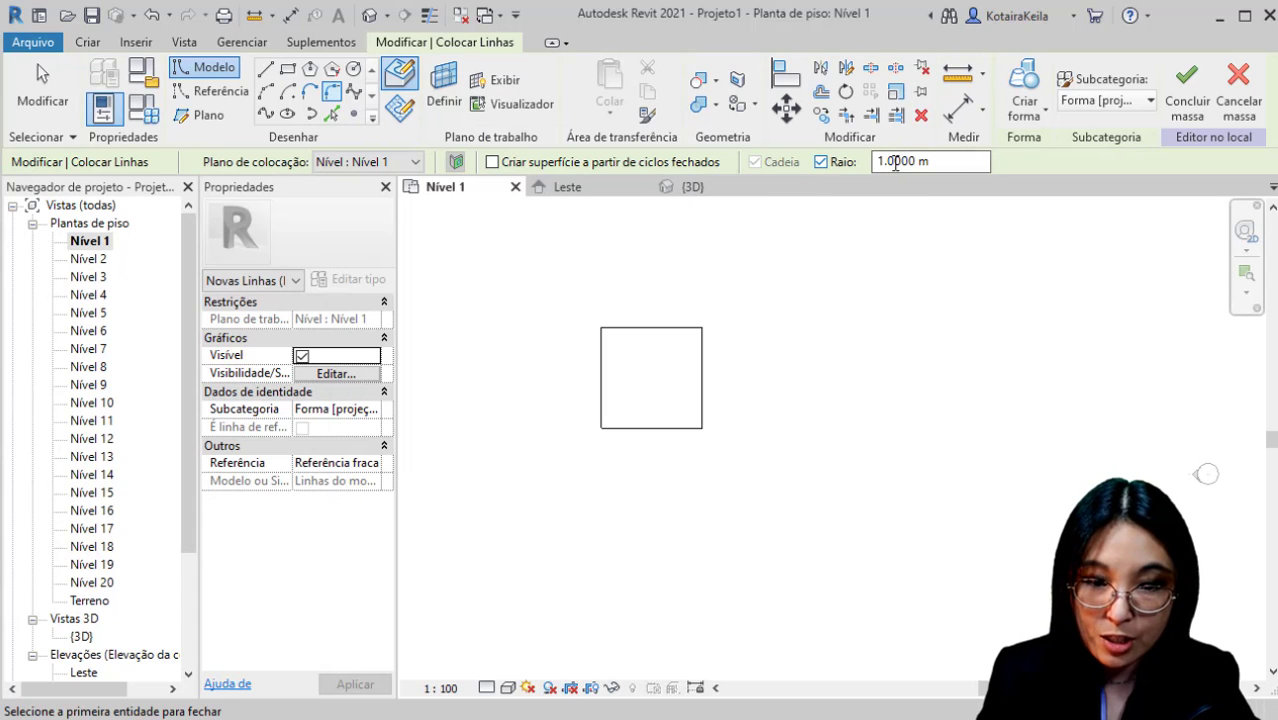
pyautogui.click(886, 161)
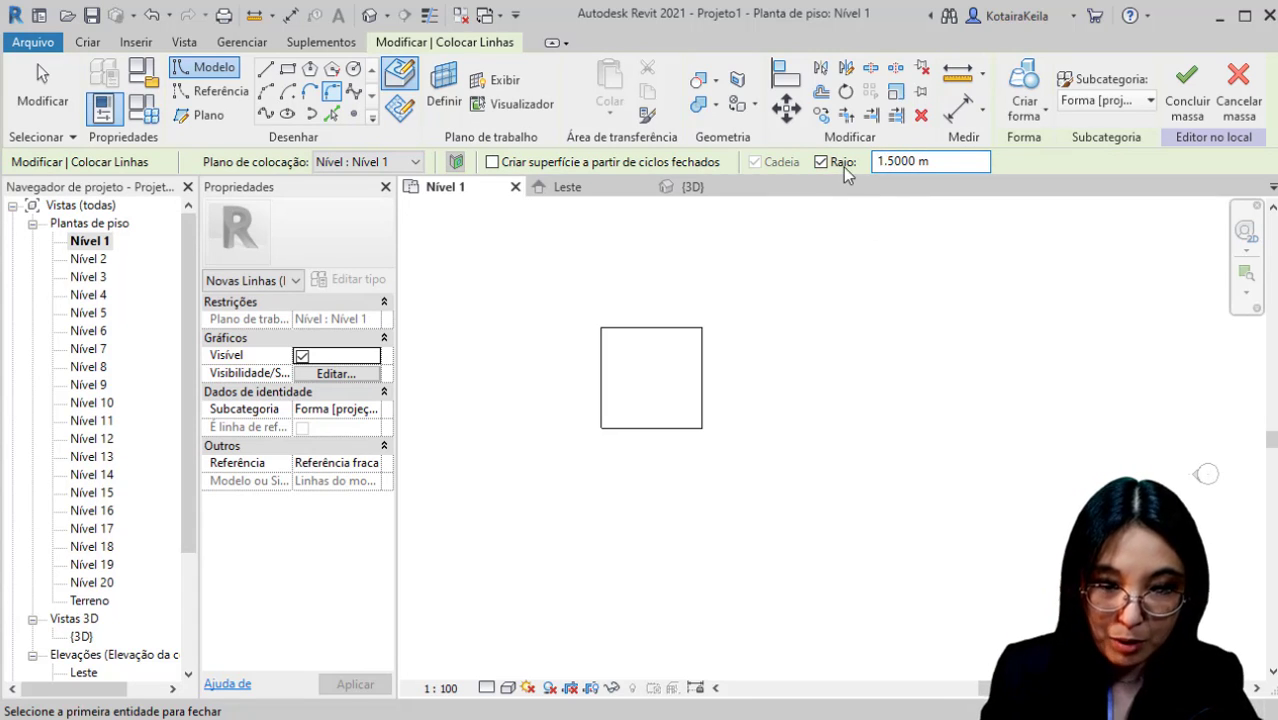
pyautogui.click(843, 167)
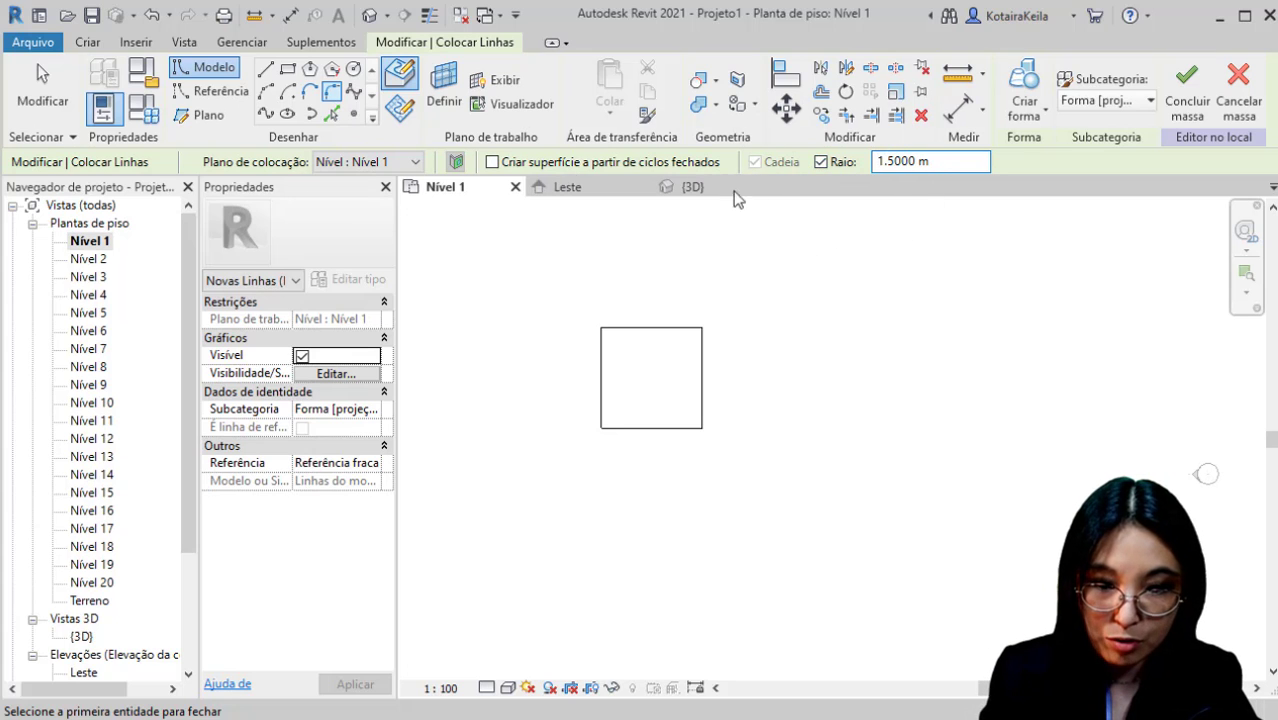
pyautogui.click(614, 361)
pyautogui.scroll(2, 624, 376)
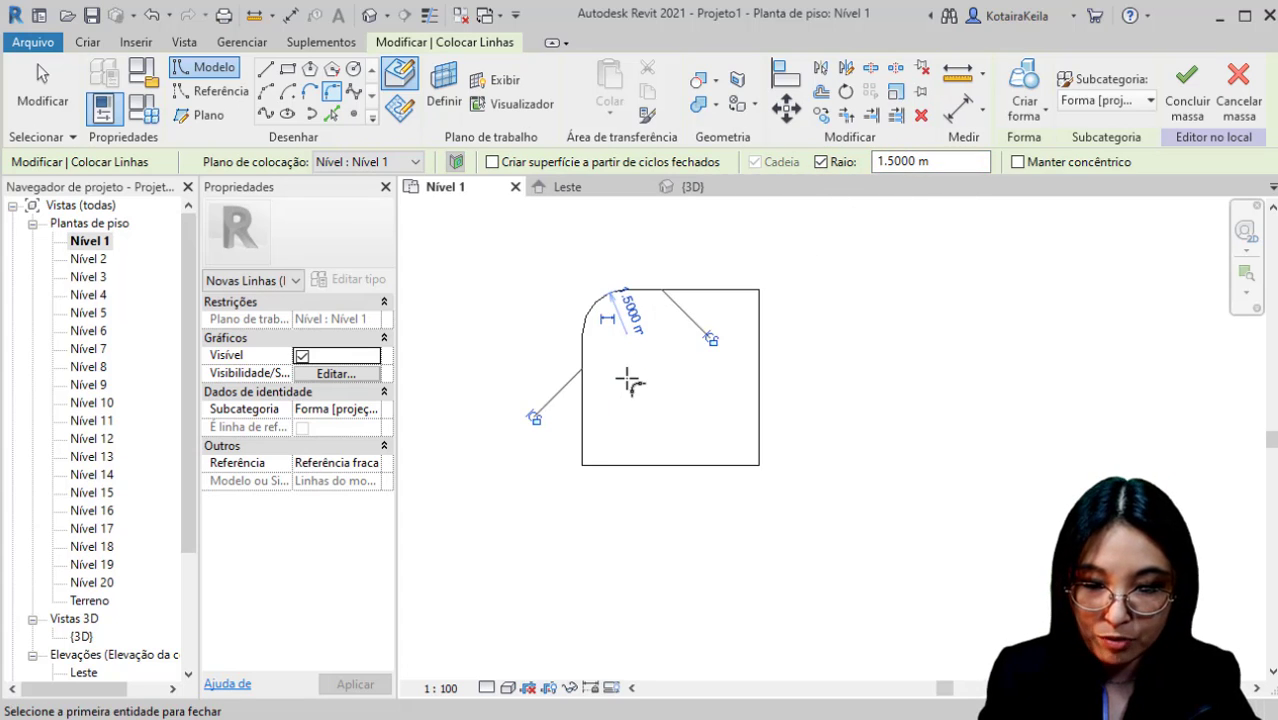
# Round the remaining three corners of the square with 1.5 m radius fillet arcs.
pyautogui.click(585, 433)
pyautogui.click(610, 463)
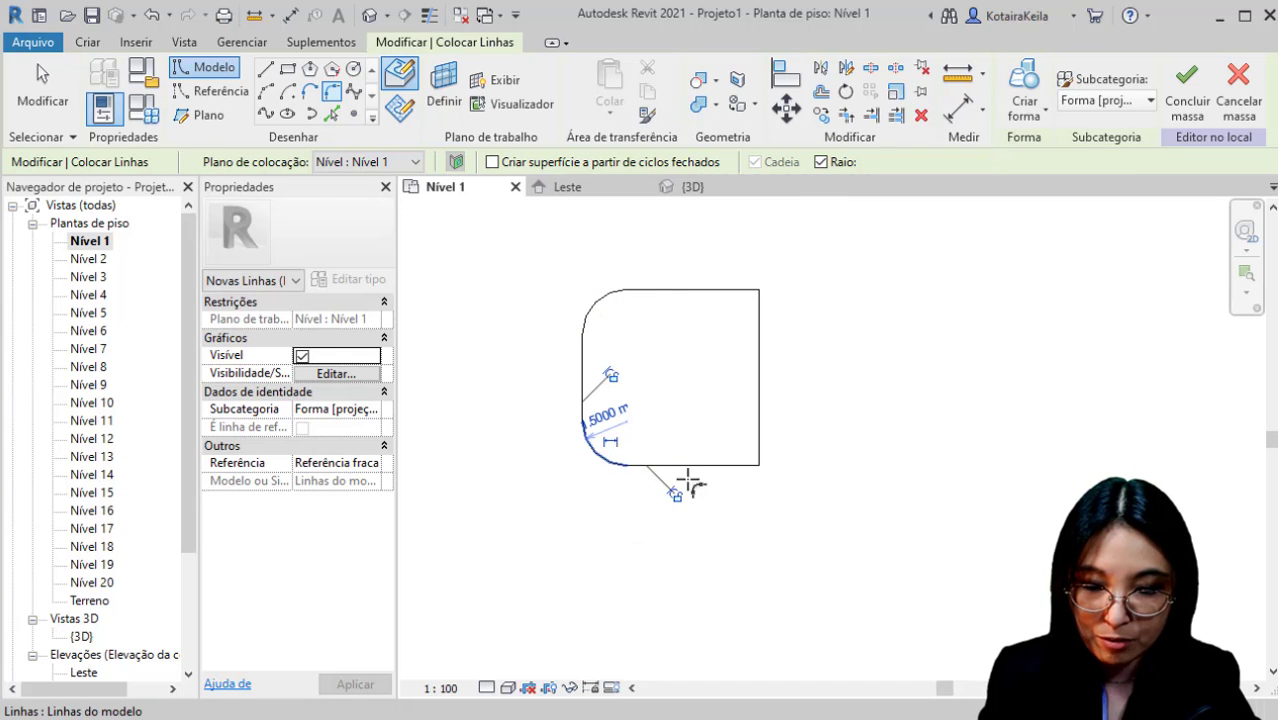
pyautogui.click(712, 464)
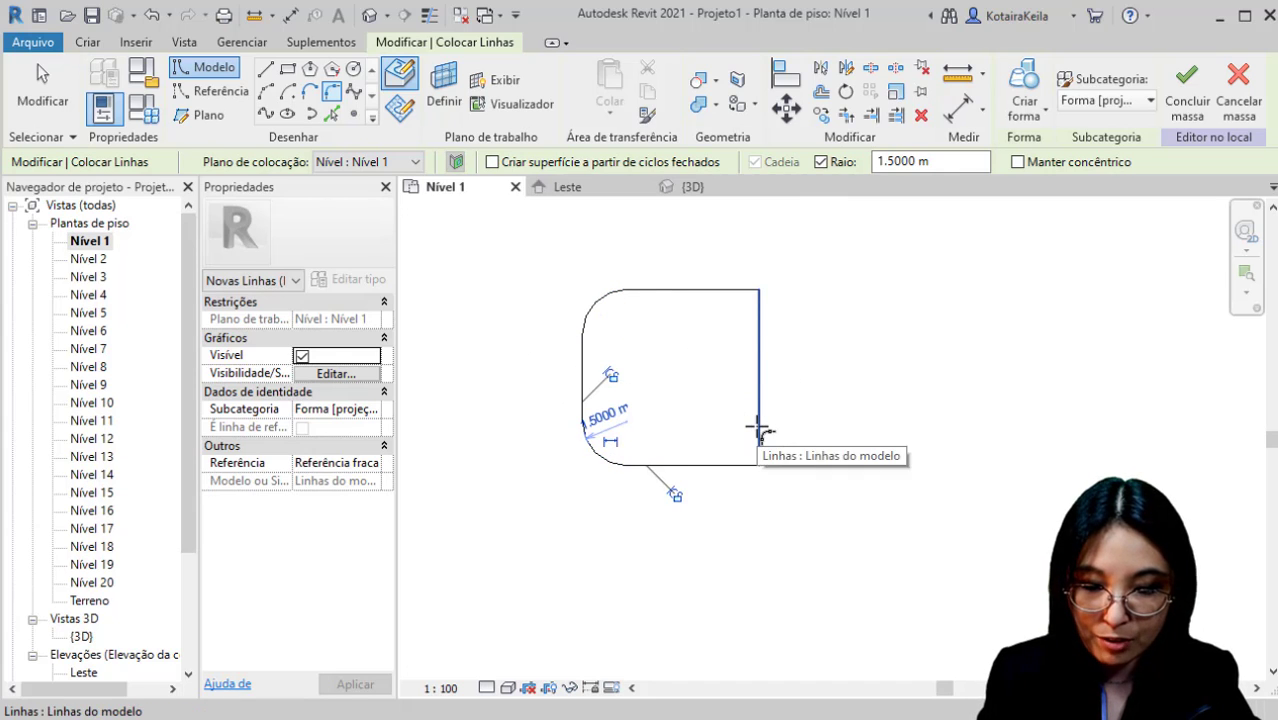
pyautogui.click(759, 429)
pyautogui.click(758, 308)
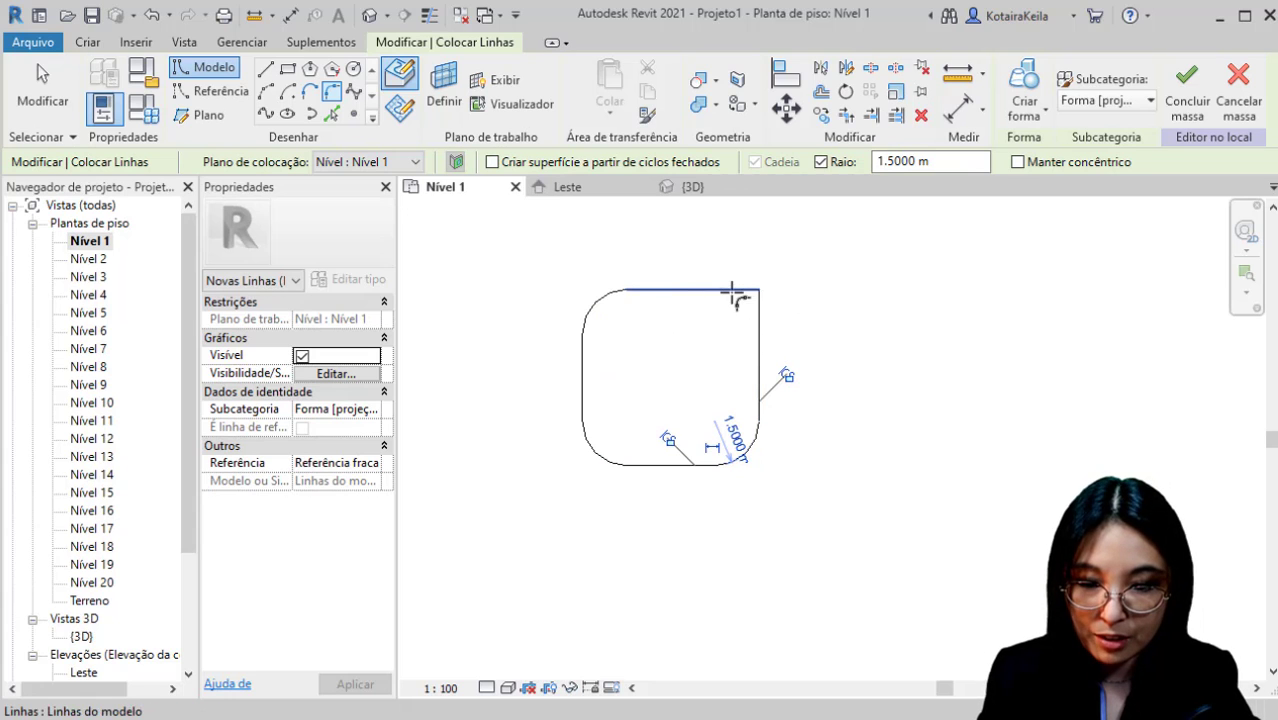
pyautogui.click(736, 291)
pyautogui.press('Escape')
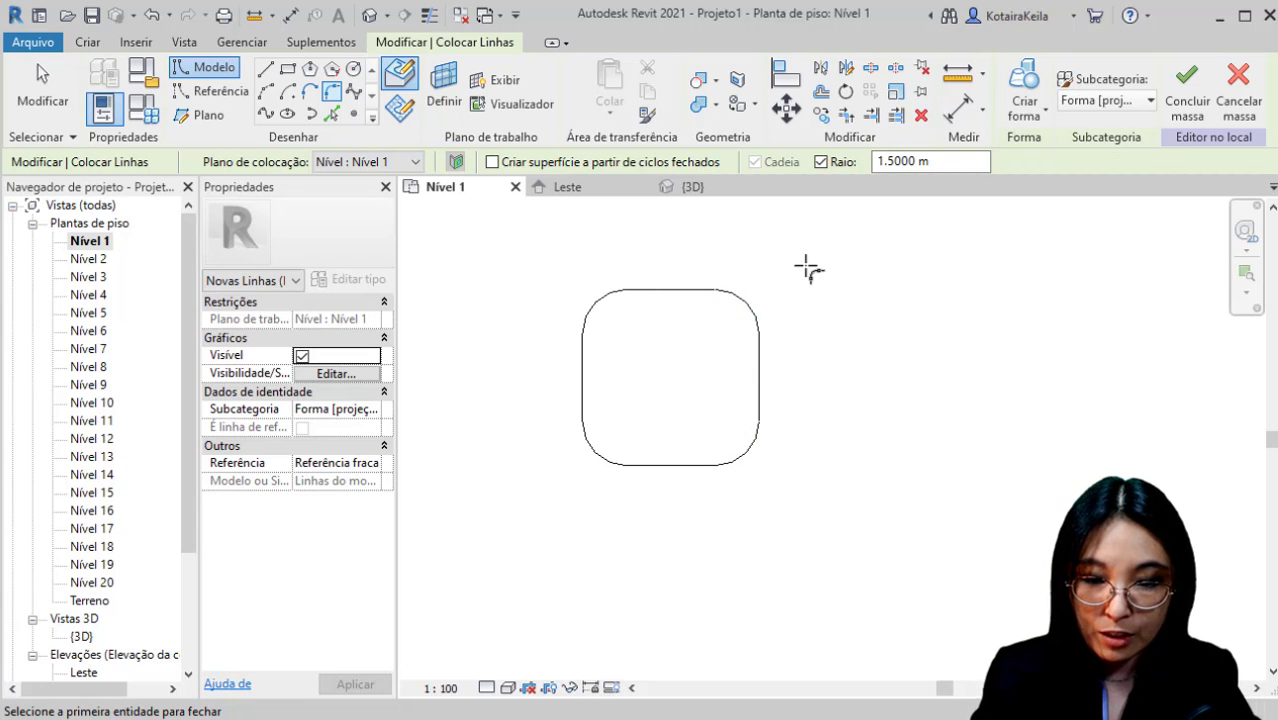
pyautogui.press('Escape')
# Select the whole rounded square profile and create a solid form from it in the {3D} view.
pyautogui.moveTo(815, 247); pyautogui.dragTo(508, 568)
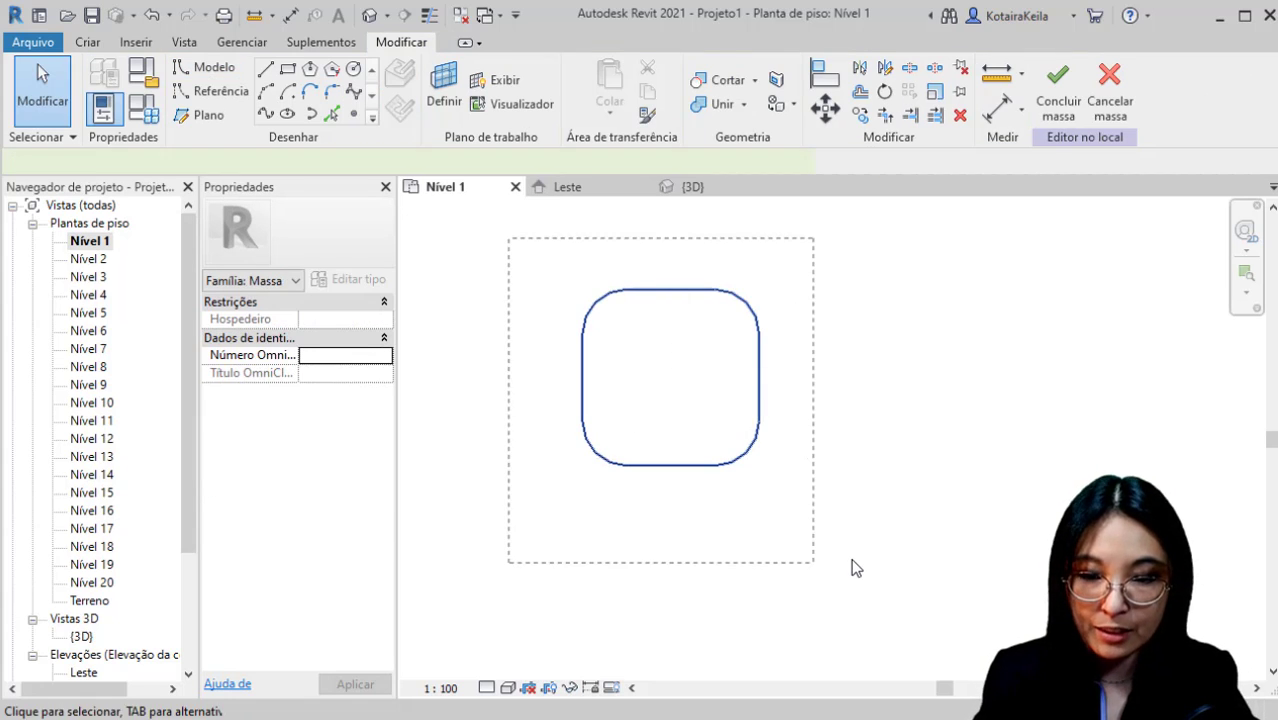
pyautogui.click(692, 187)
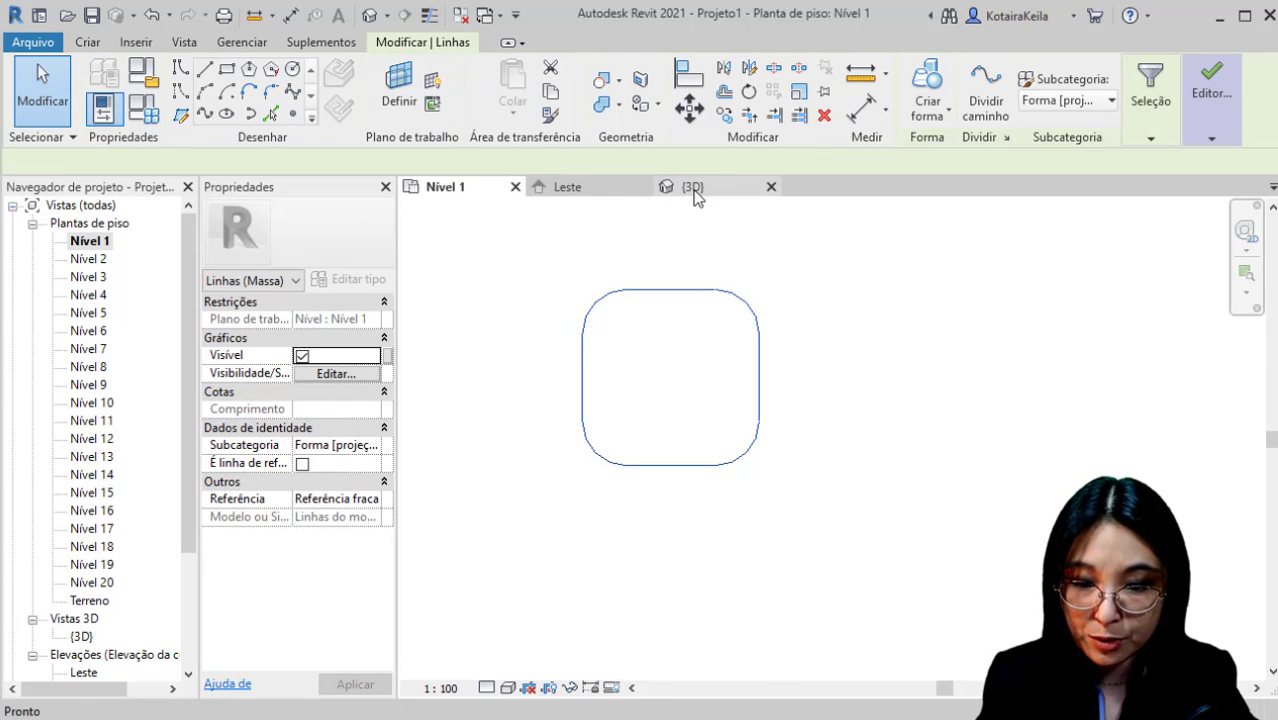
pyautogui.click(928, 108)
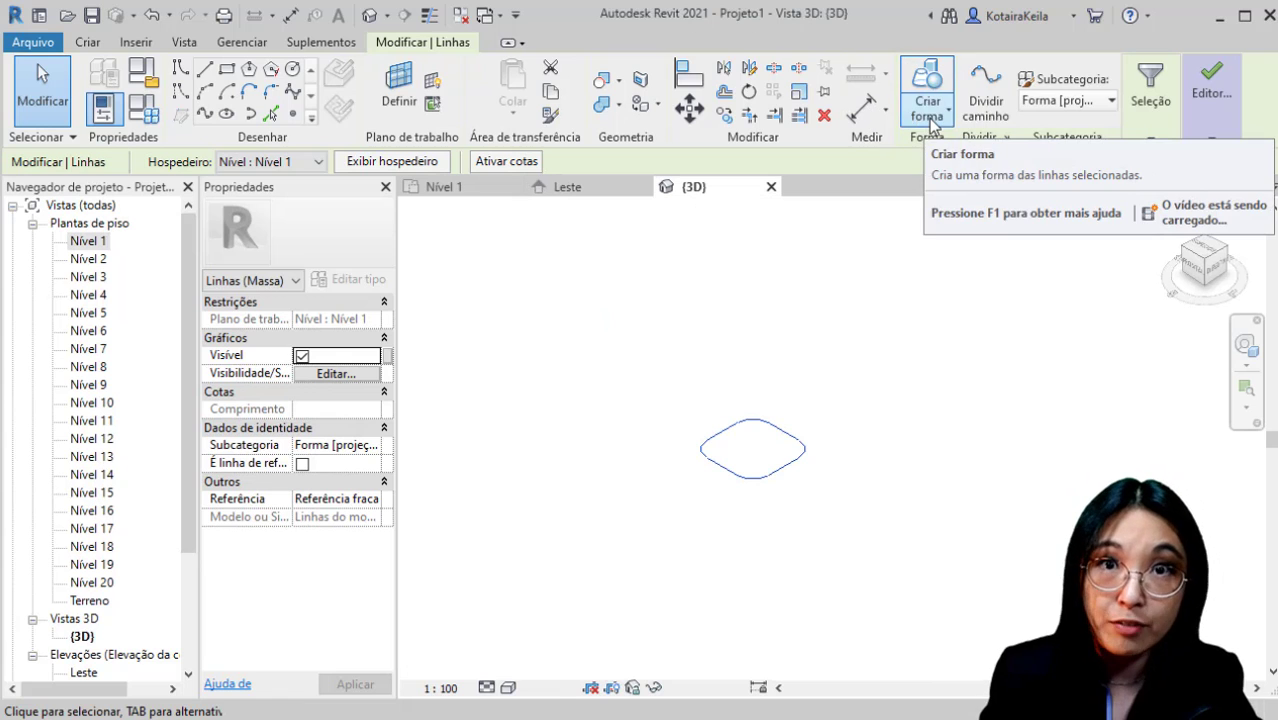
pyautogui.click(930, 117)
pyautogui.click(964, 163)
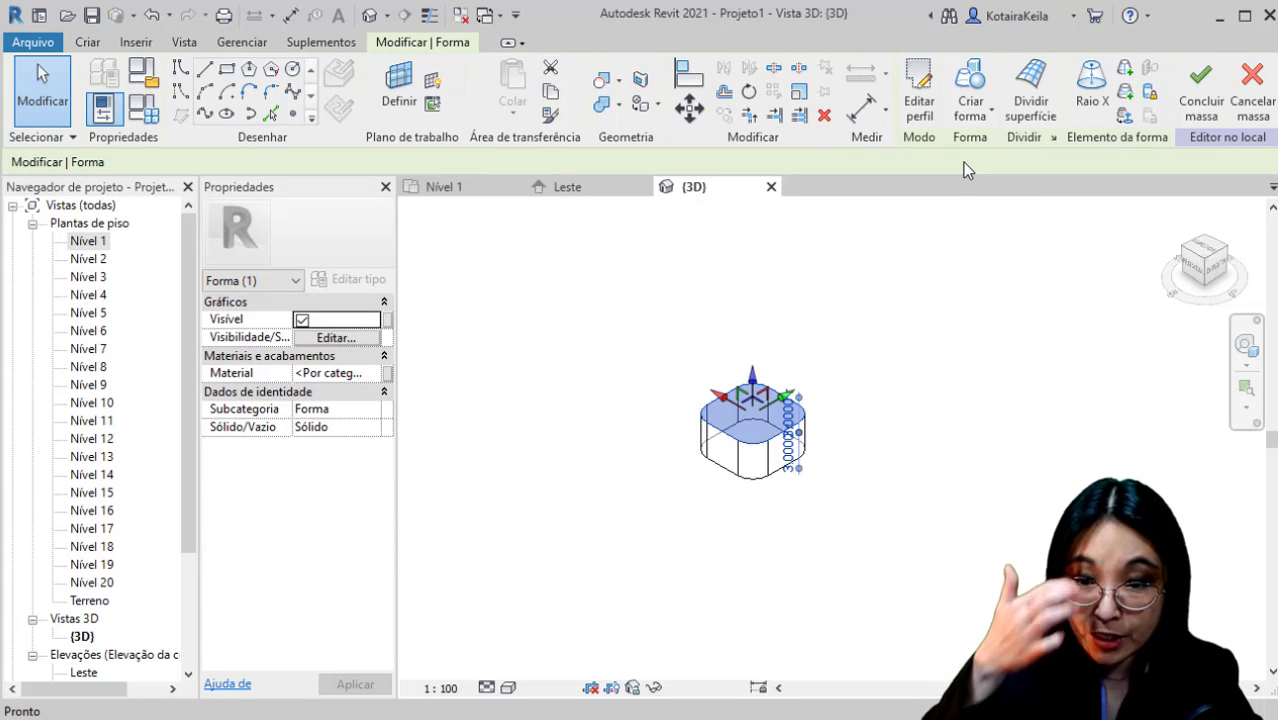
# In the Leste elevation, raise the form's top face to Nível 8, 21 m high.
pyautogui.click(576, 187)
pyautogui.scroll(-5, 739, 525)
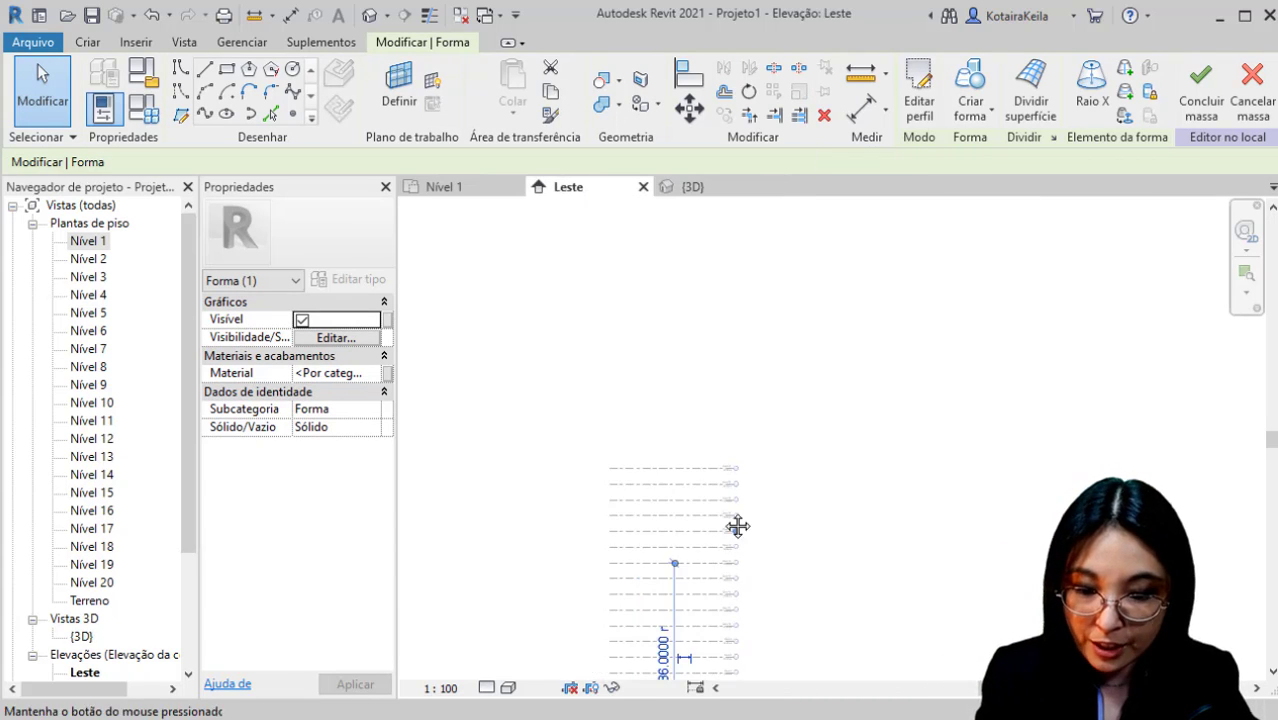
pyautogui.scroll(5, 659, 571)
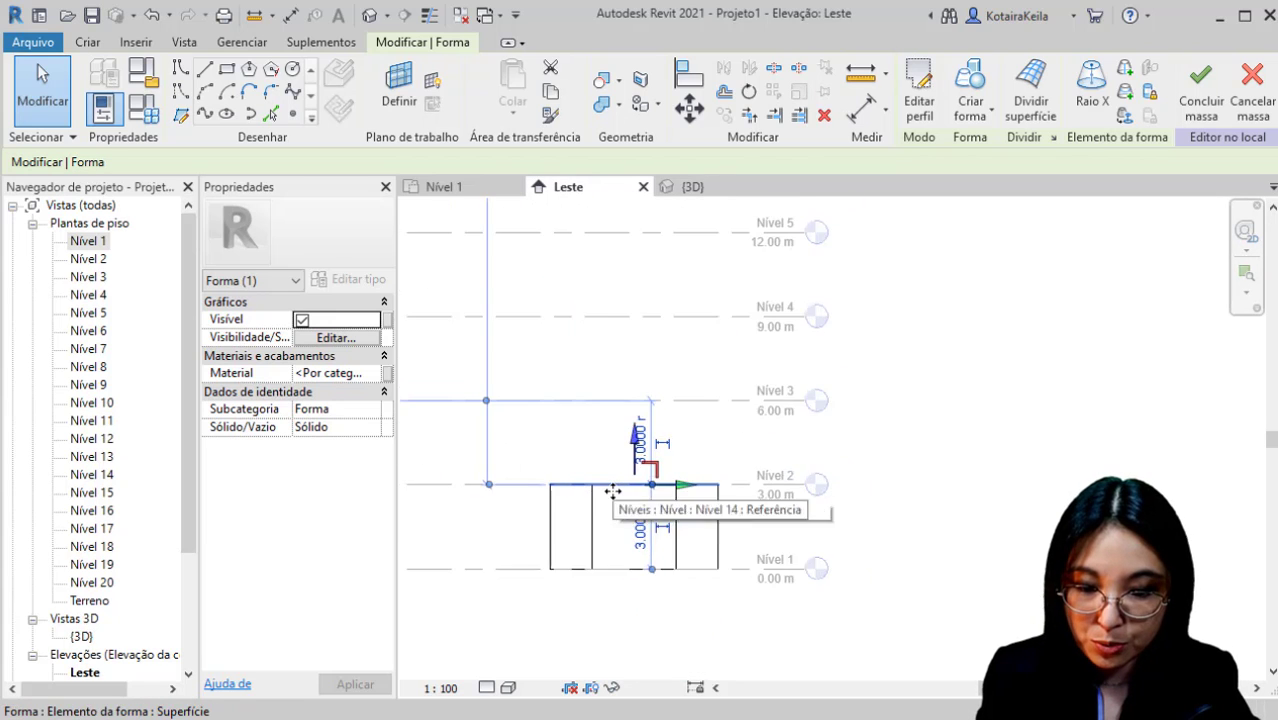
pyautogui.moveTo(600, 440); pyautogui.dragTo(680, 619, button='middle')
pyautogui.scroll(-2, 680, 619)
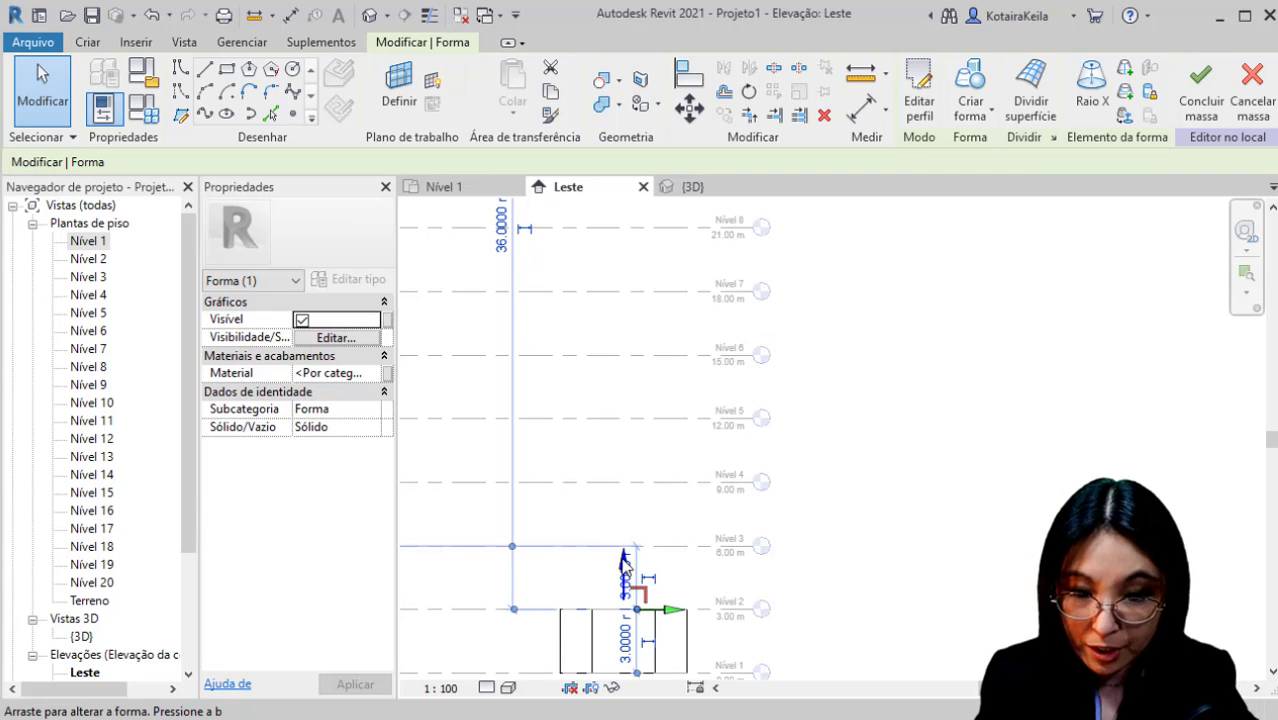
pyautogui.moveTo(624, 563); pyautogui.dragTo(644, 192)
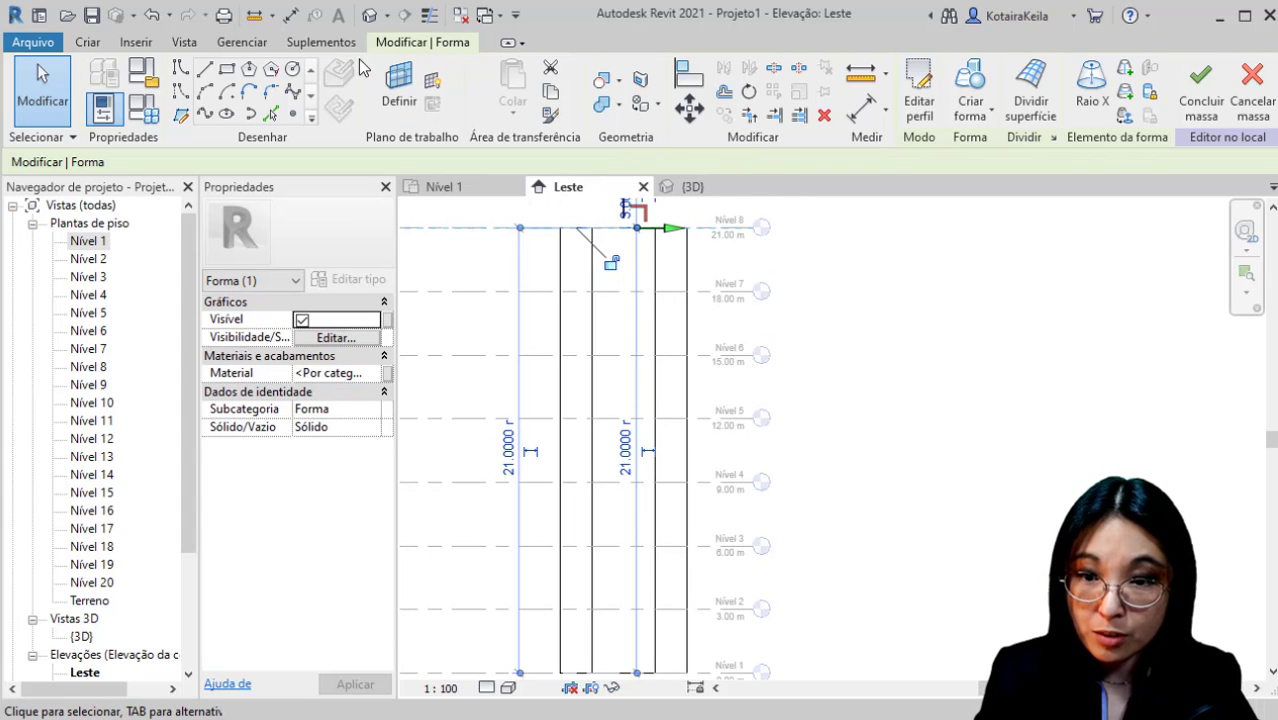
# In the 3D view, pull the straight front-right edge of the form's base outward to about 8.1 m.
pyautogui.click(372, 17)
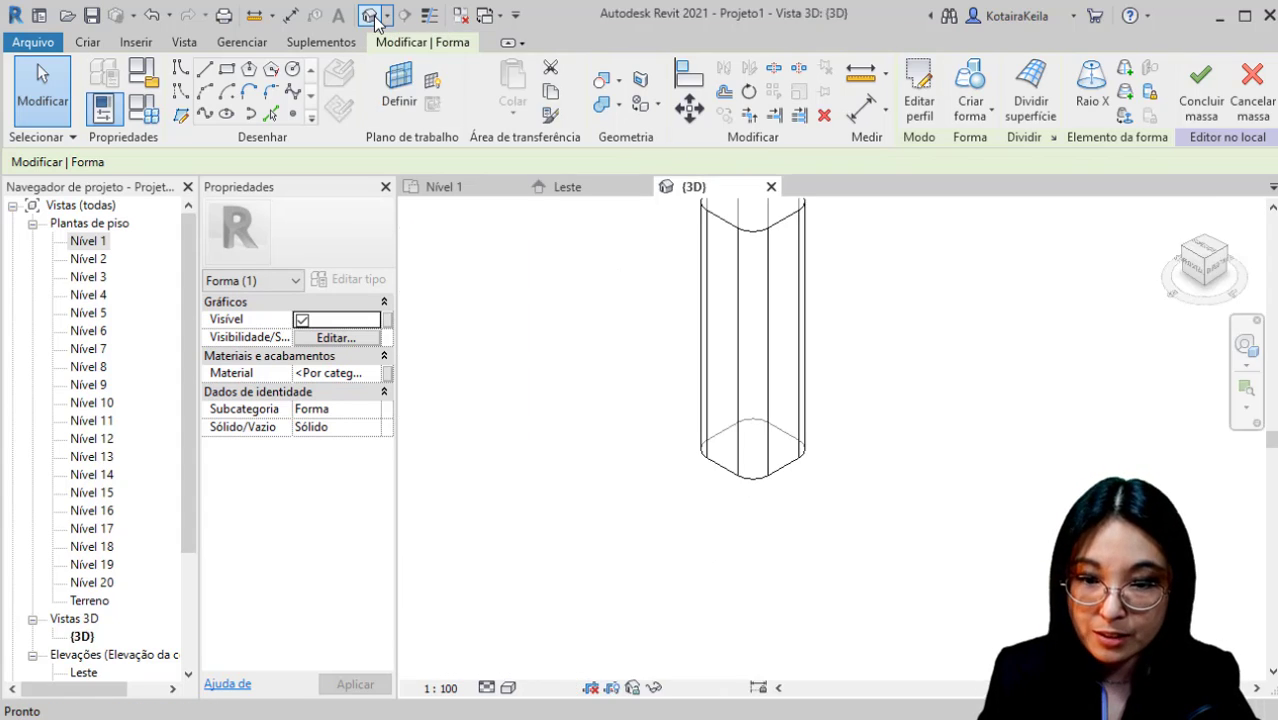
pyautogui.scroll(-1, 730, 389)
pyautogui.moveTo(727, 389); pyautogui.dragTo(618, 521, button='middle')
pyautogui.scroll(4, 650, 461)
pyautogui.scroll(-1, 650, 461)
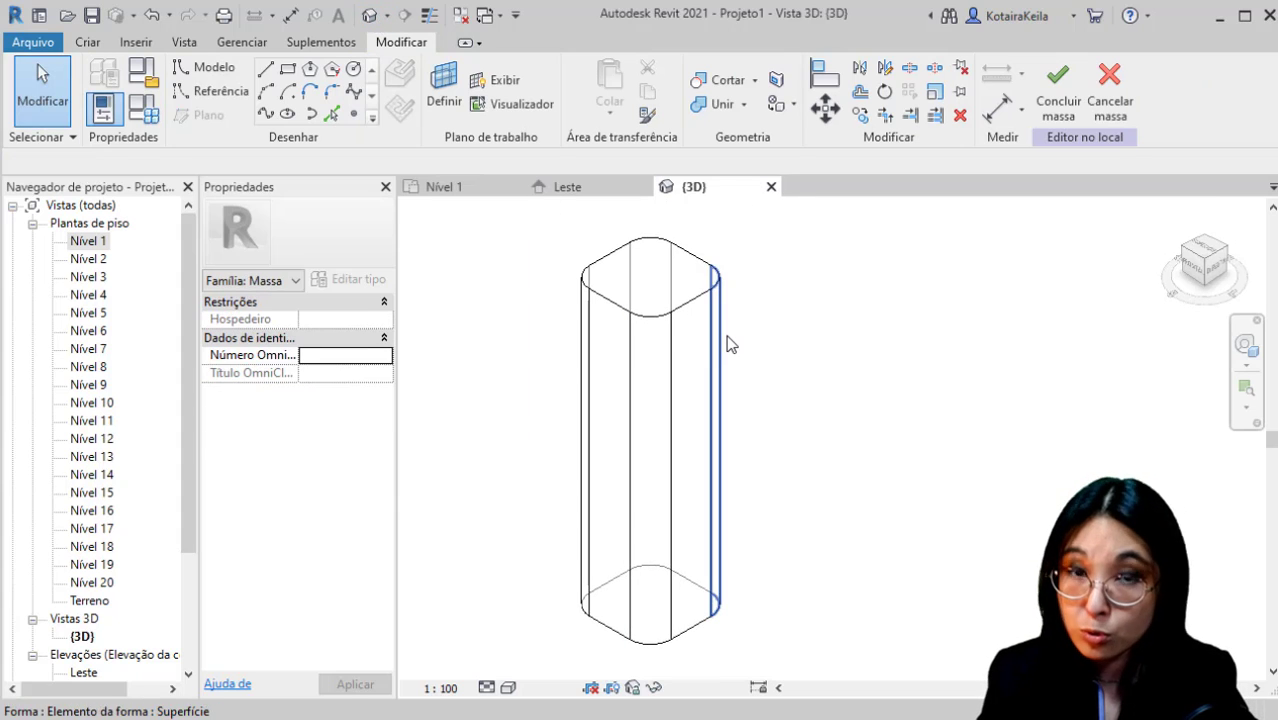
pyautogui.moveTo(764, 577); pyautogui.dragTo(605, 627, button='middle')
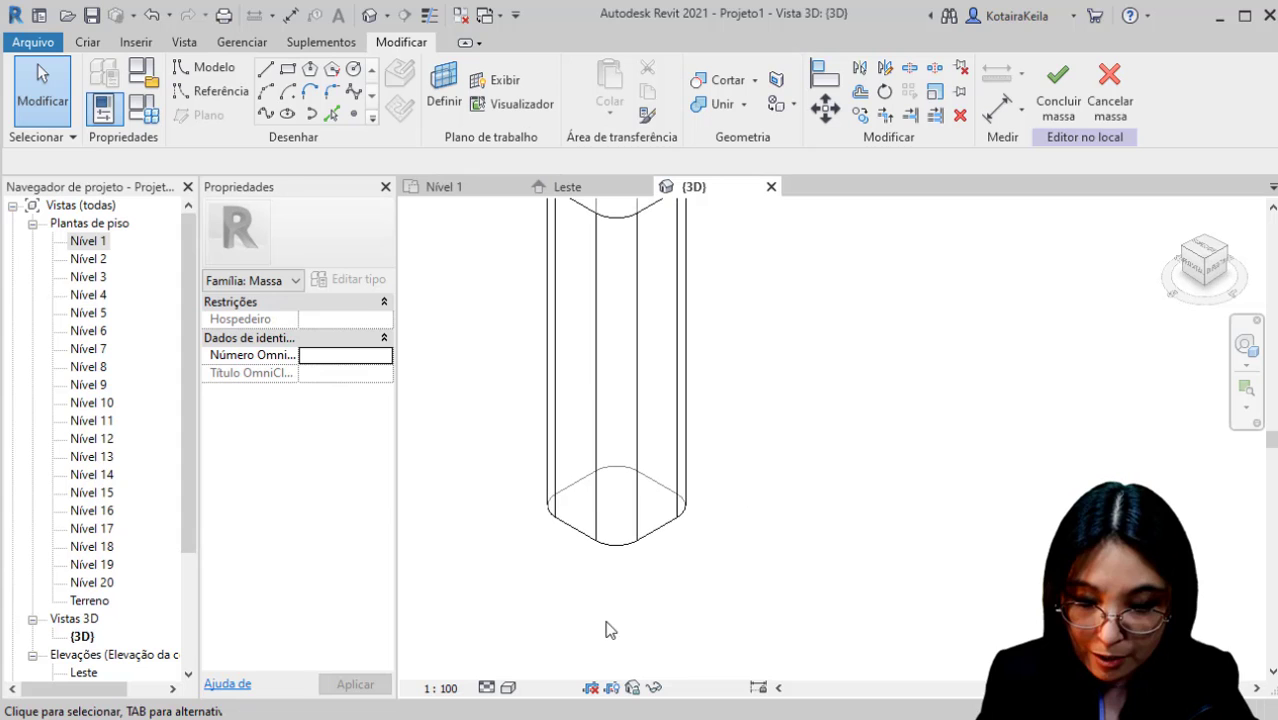
pyautogui.click(665, 540)
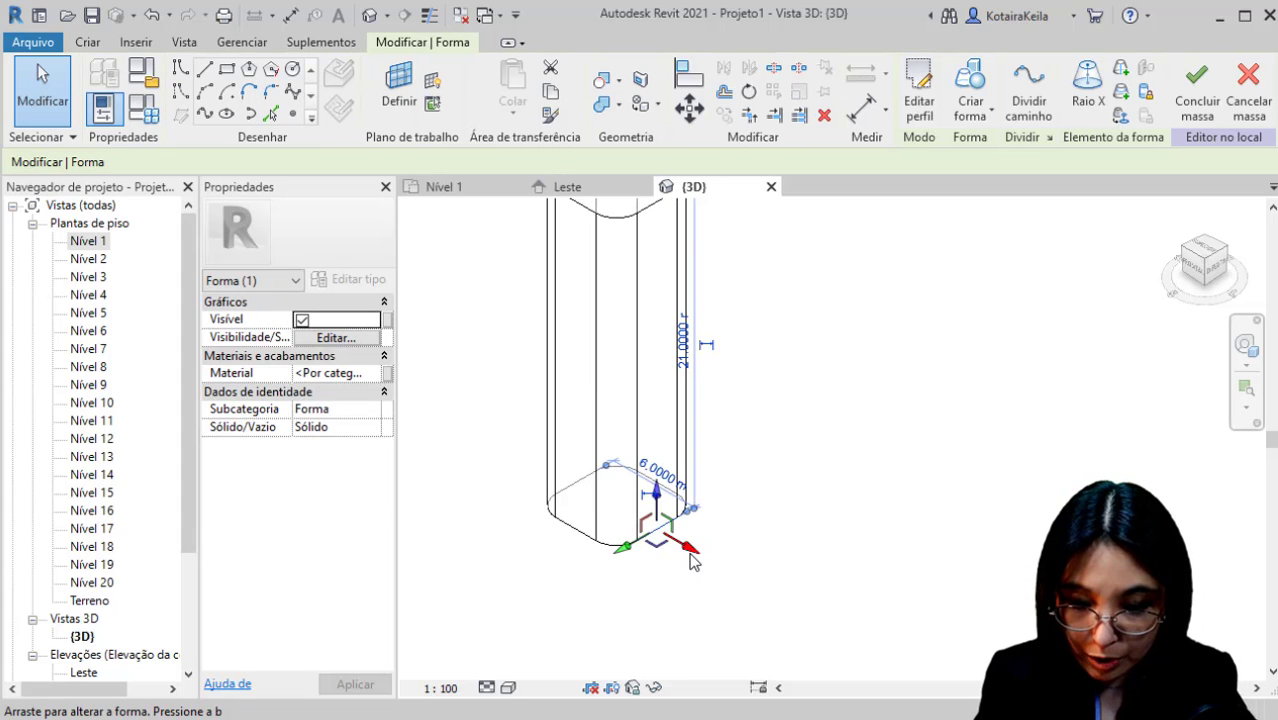
pyautogui.moveTo(694, 562); pyautogui.dragTo(722, 562)
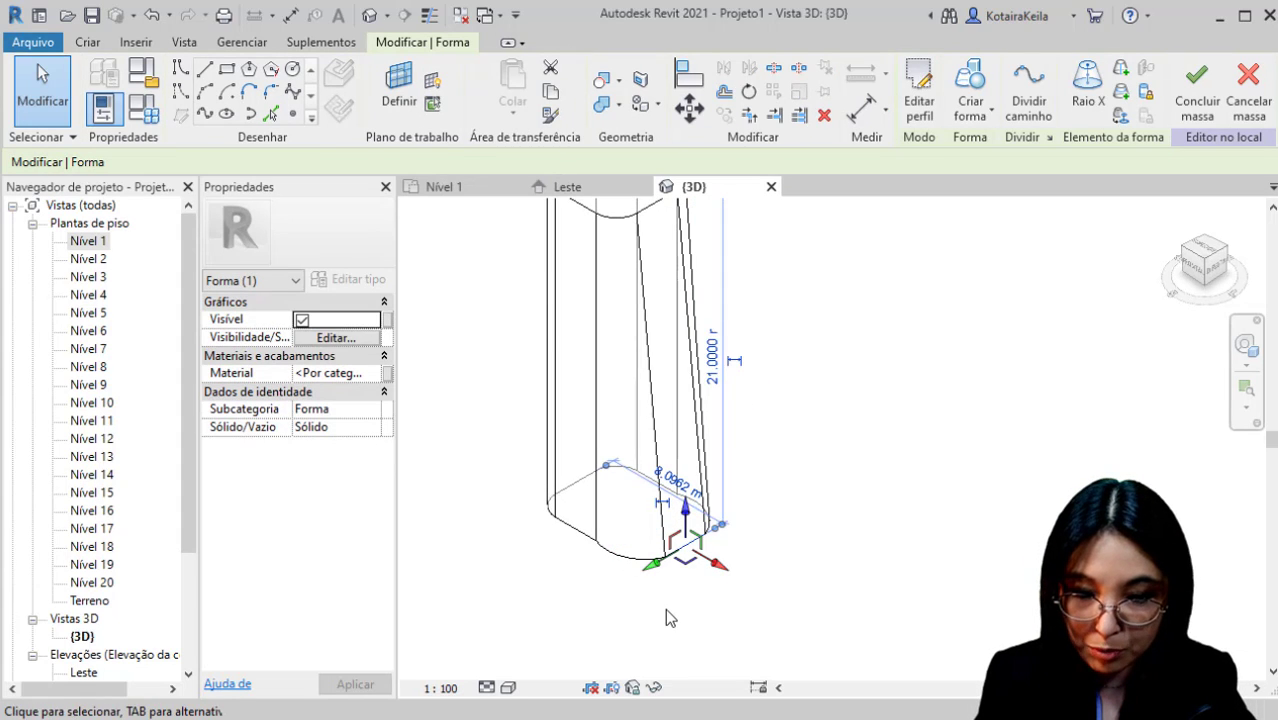
pyautogui.moveTo(662, 580); pyautogui.dragTo(662, 662, button='middle')
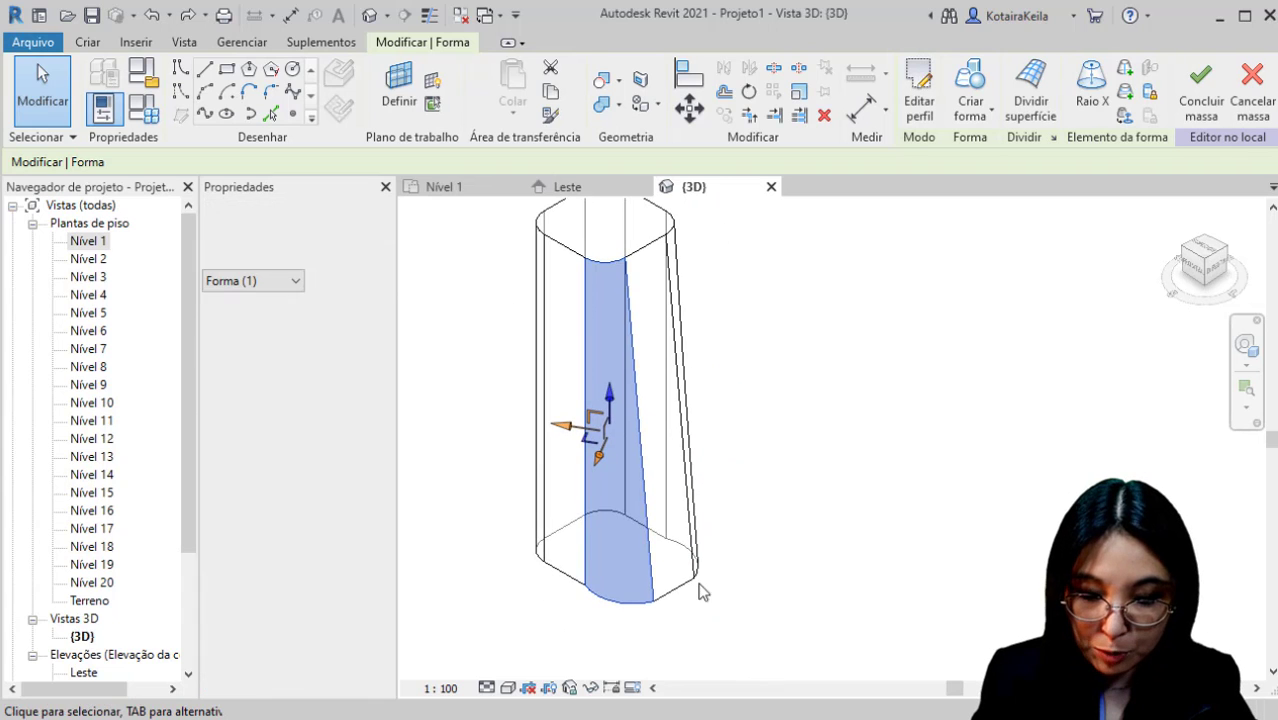
# Reselect the front-right base edge and move it inward to about 6.87 m.
pyautogui.click(683, 595)
pyautogui.click(608, 632)
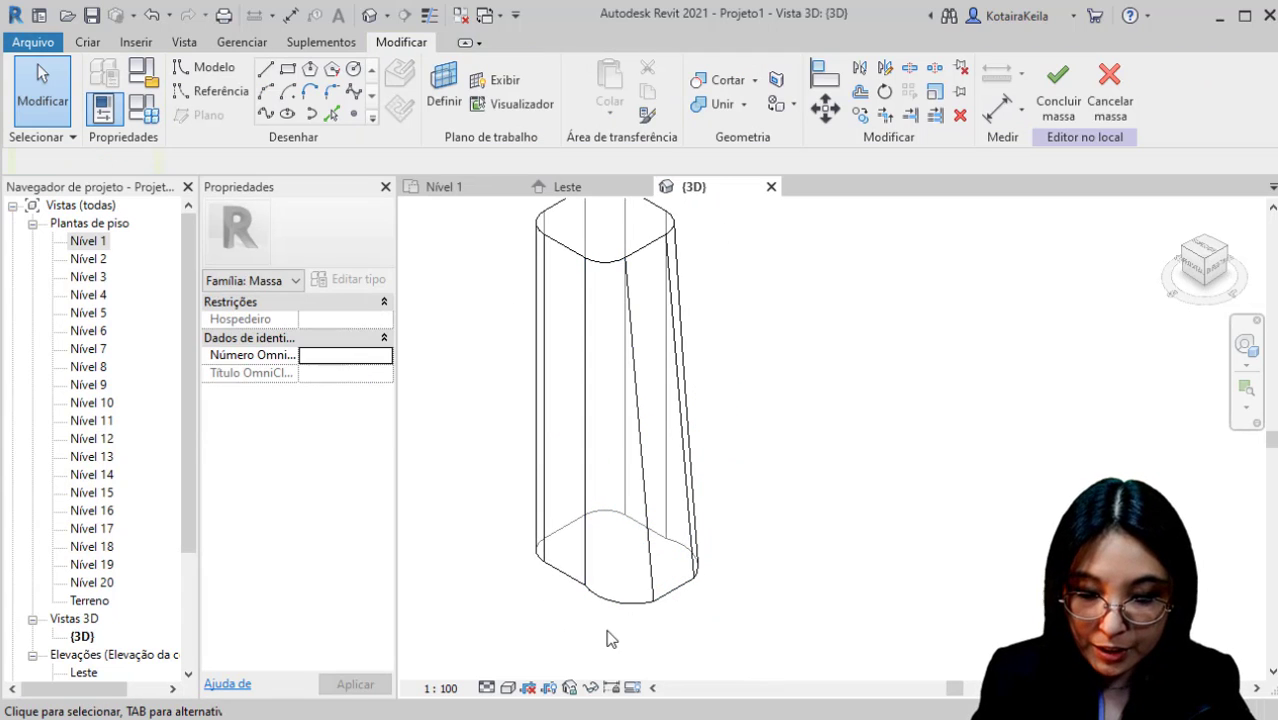
pyautogui.click(622, 621)
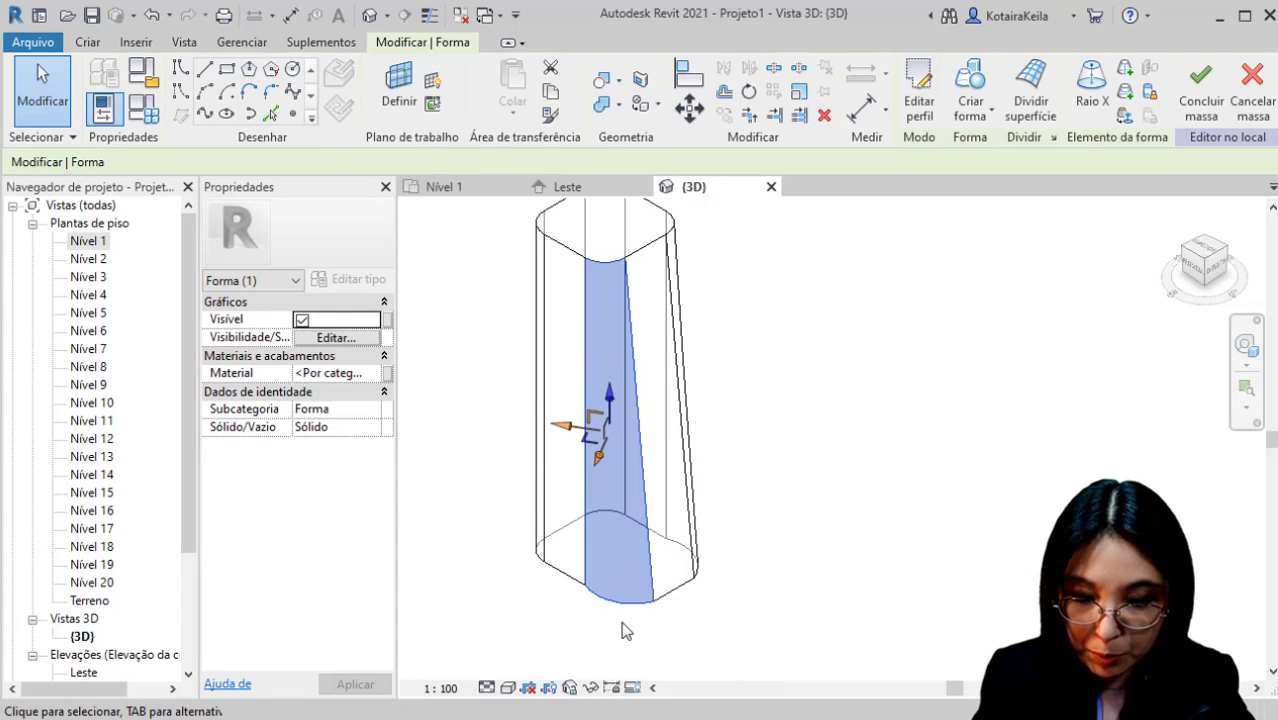
pyautogui.click(679, 613)
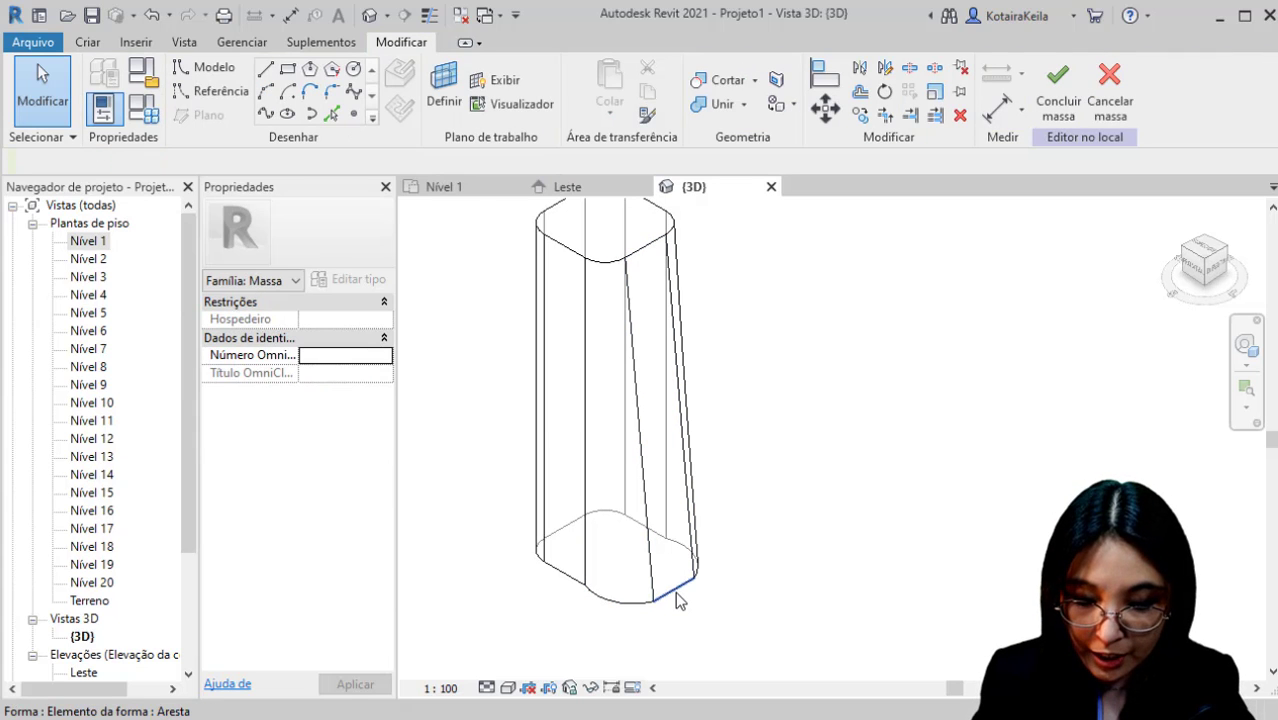
pyautogui.click(679, 598)
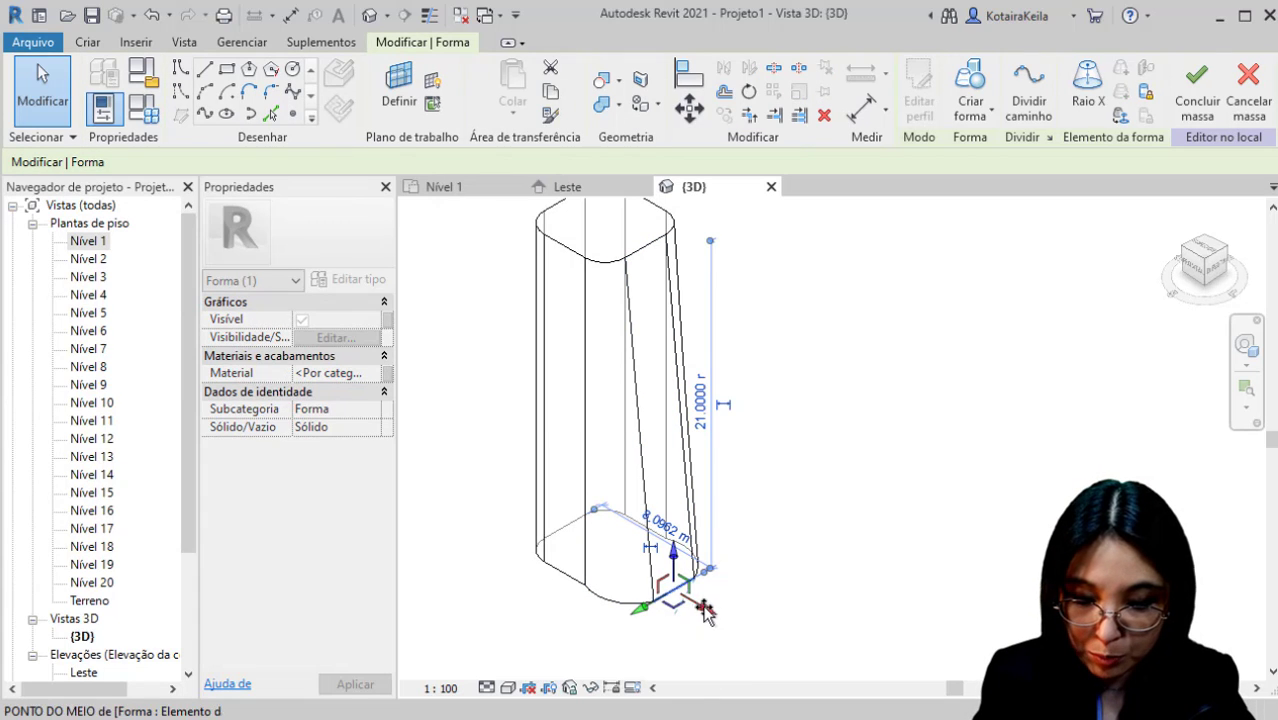
pyautogui.moveTo(699, 606); pyautogui.dragTo(706, 634)
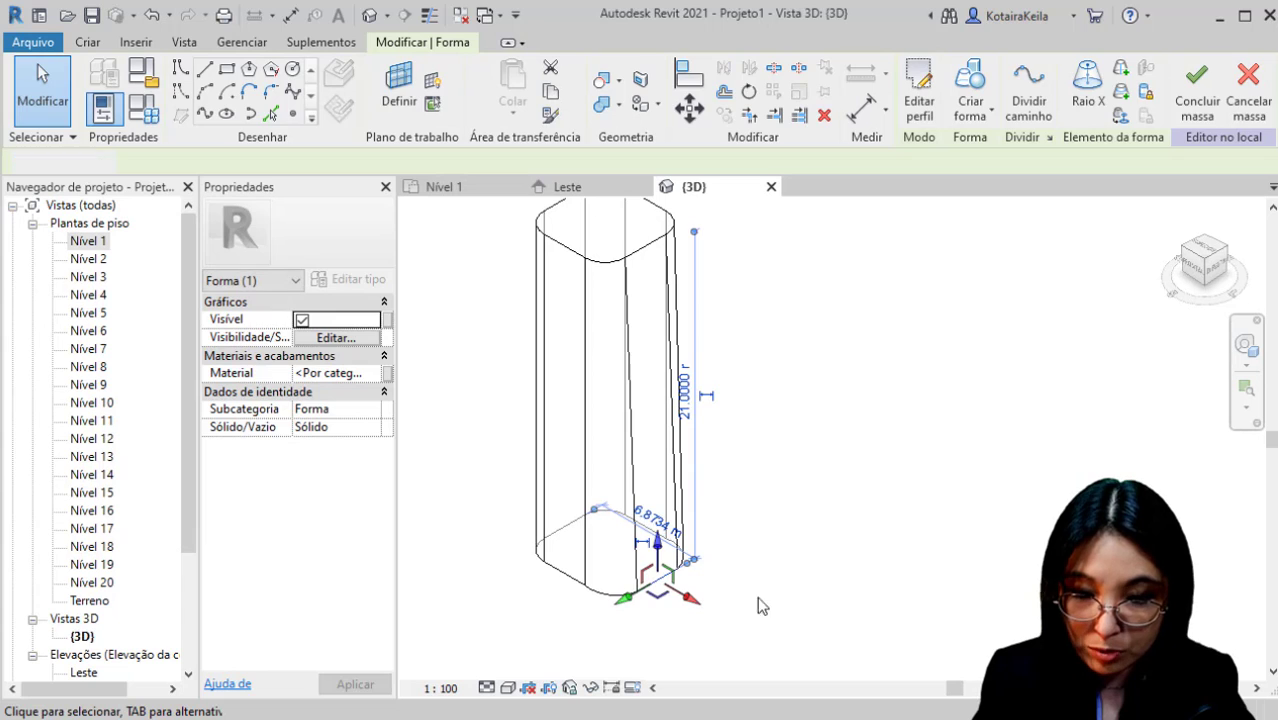
pyautogui.click(759, 602)
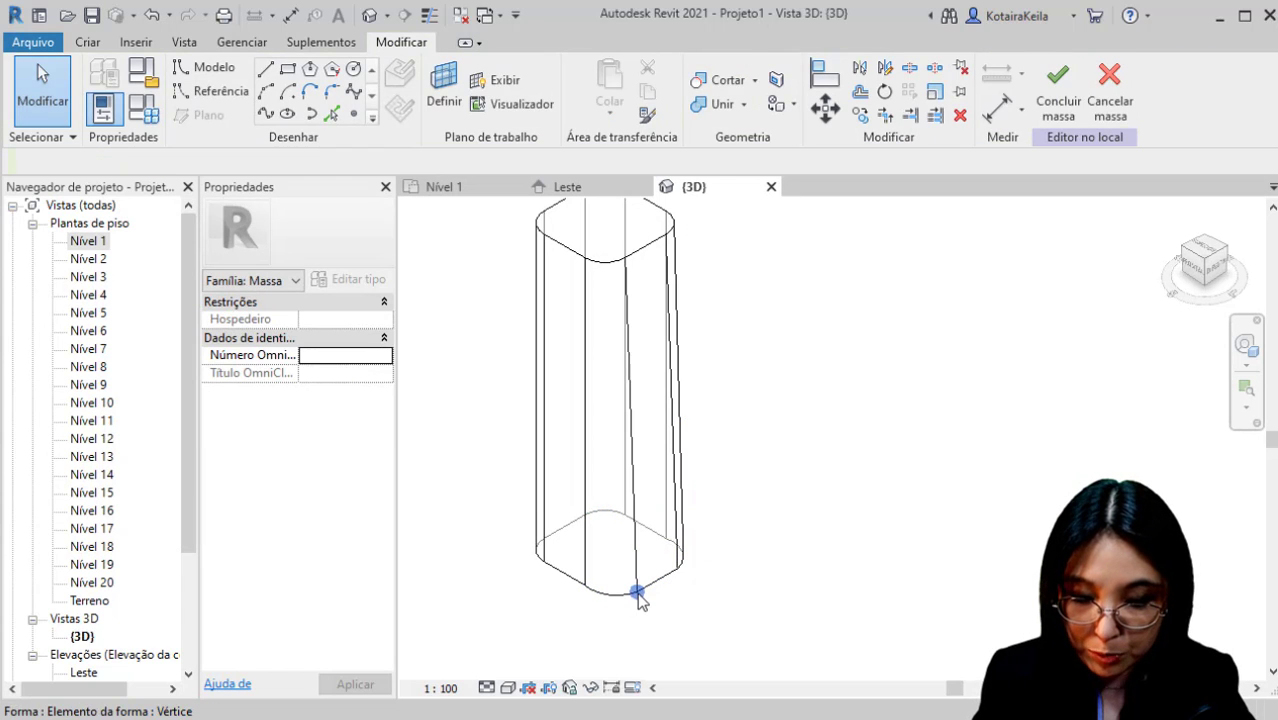
# Shift the vertex at the front end of that base edge slightly outward to distort the base corner.
pyautogui.click(637, 594)
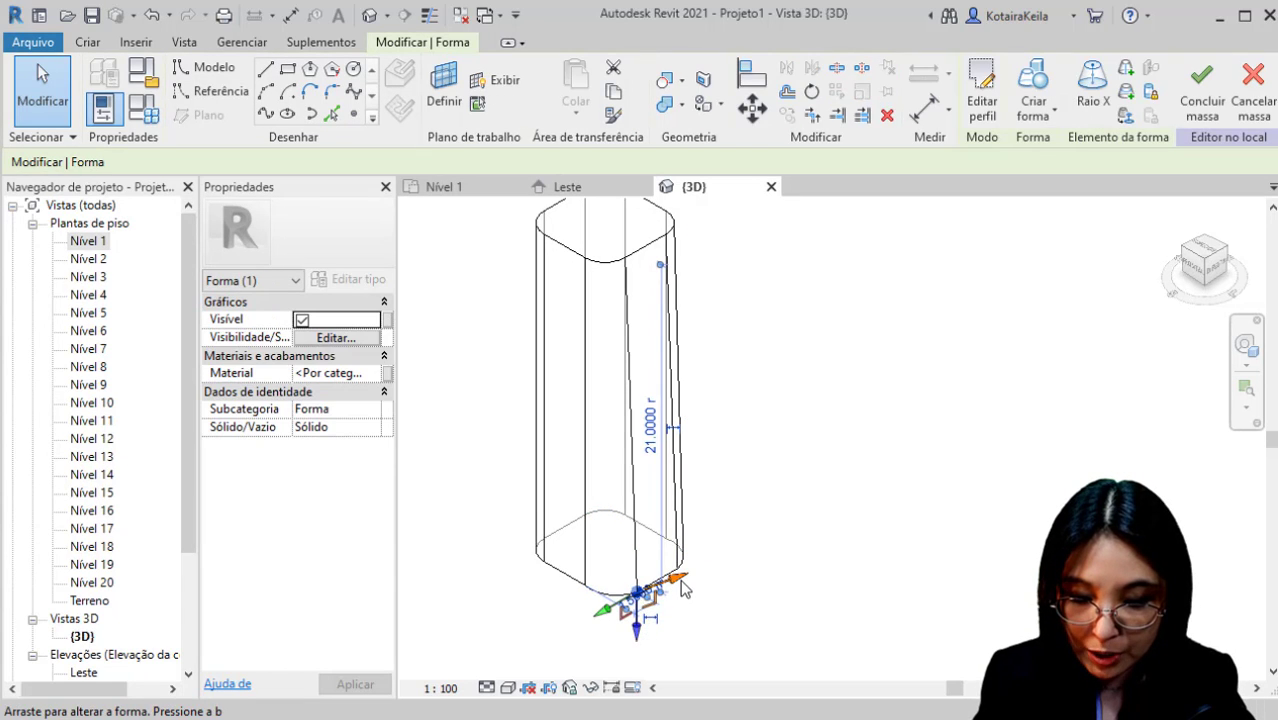
pyautogui.moveTo(662, 620); pyautogui.dragTo(637, 626)
pyautogui.press('ctrl')
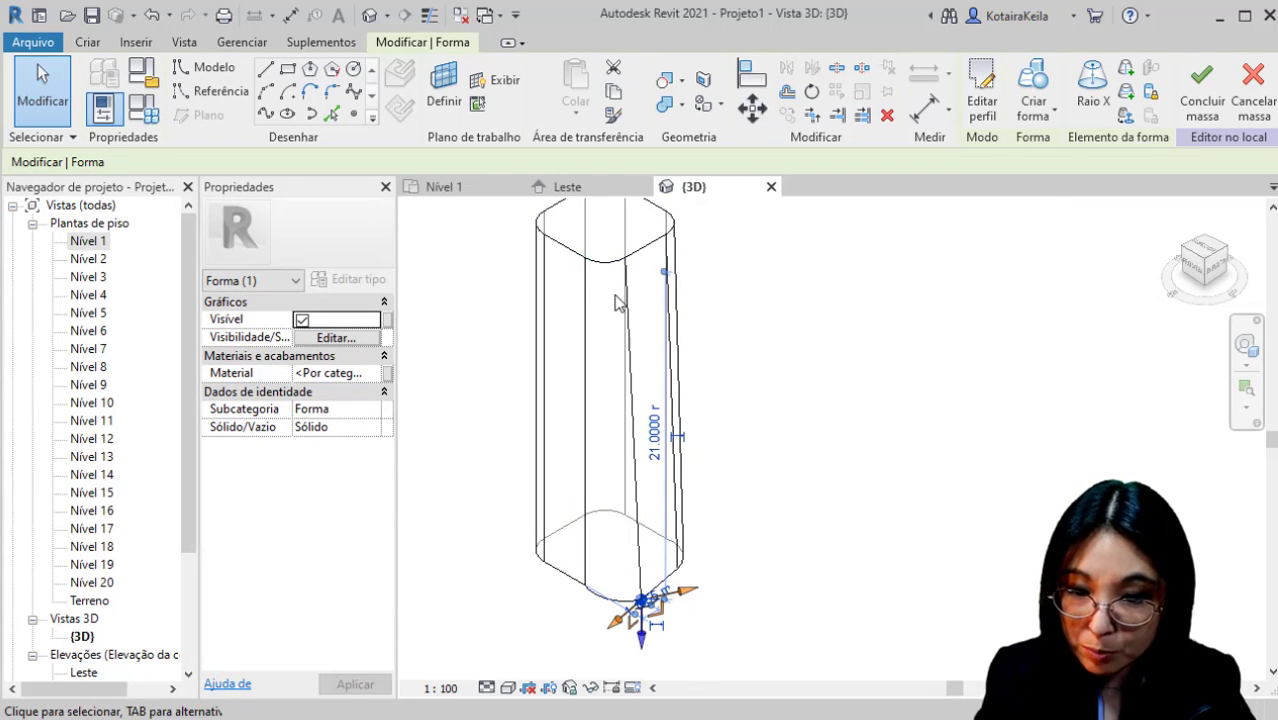
pyautogui.moveTo(613, 292); pyautogui.dragTo(617, 342, button='middle')
pyautogui.click(507, 250)
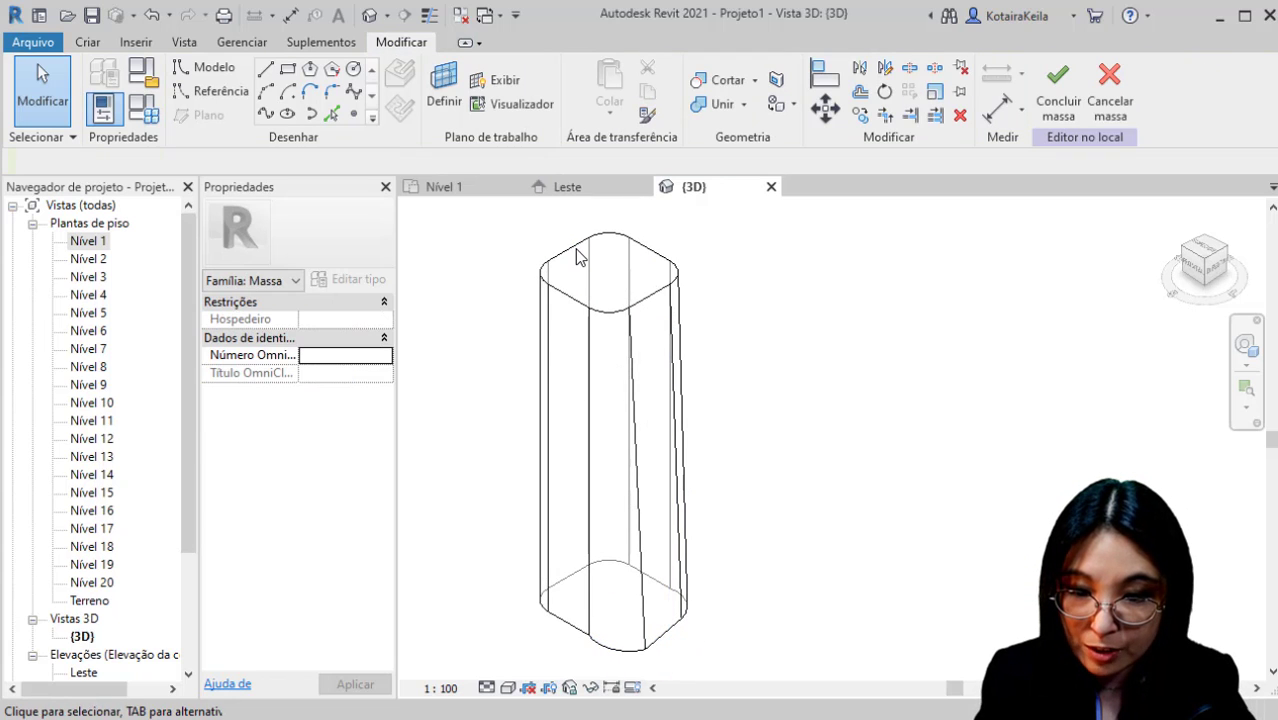
# Move the form's top face vertically to a height of about 20.94 m.
pyautogui.click(602, 245)
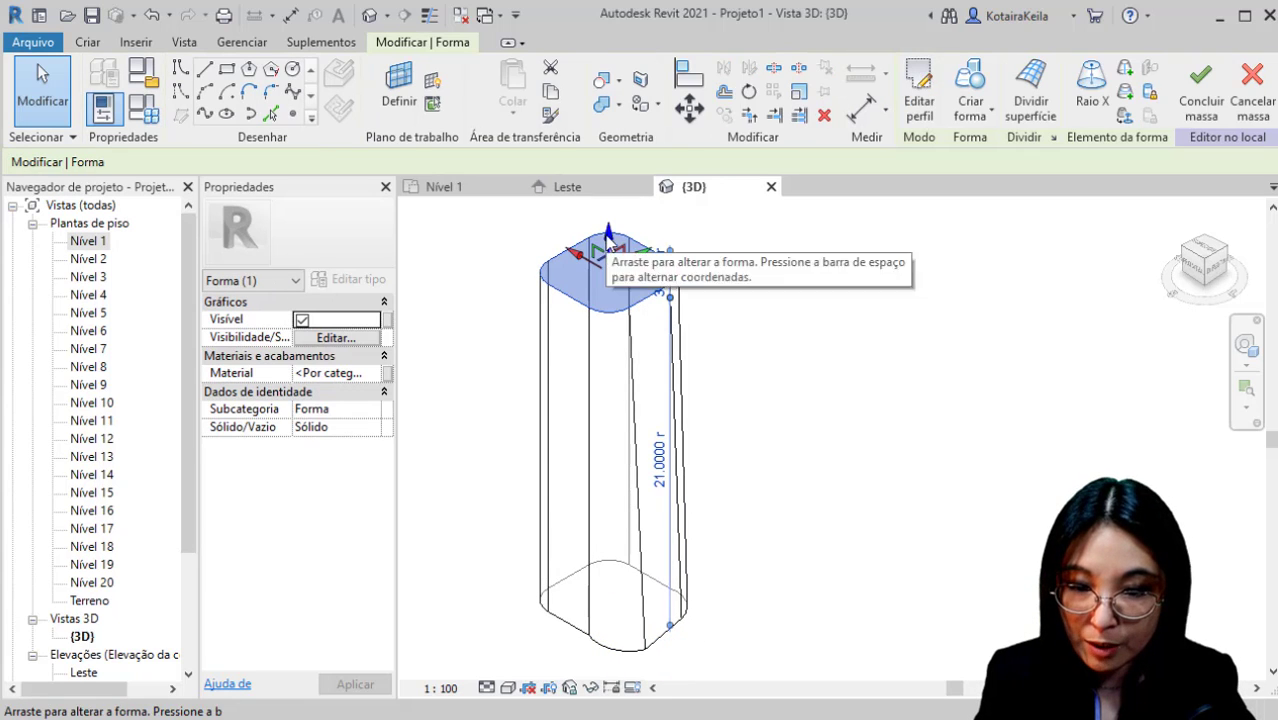
pyautogui.moveTo(608, 238); pyautogui.dragTo(608, 219)
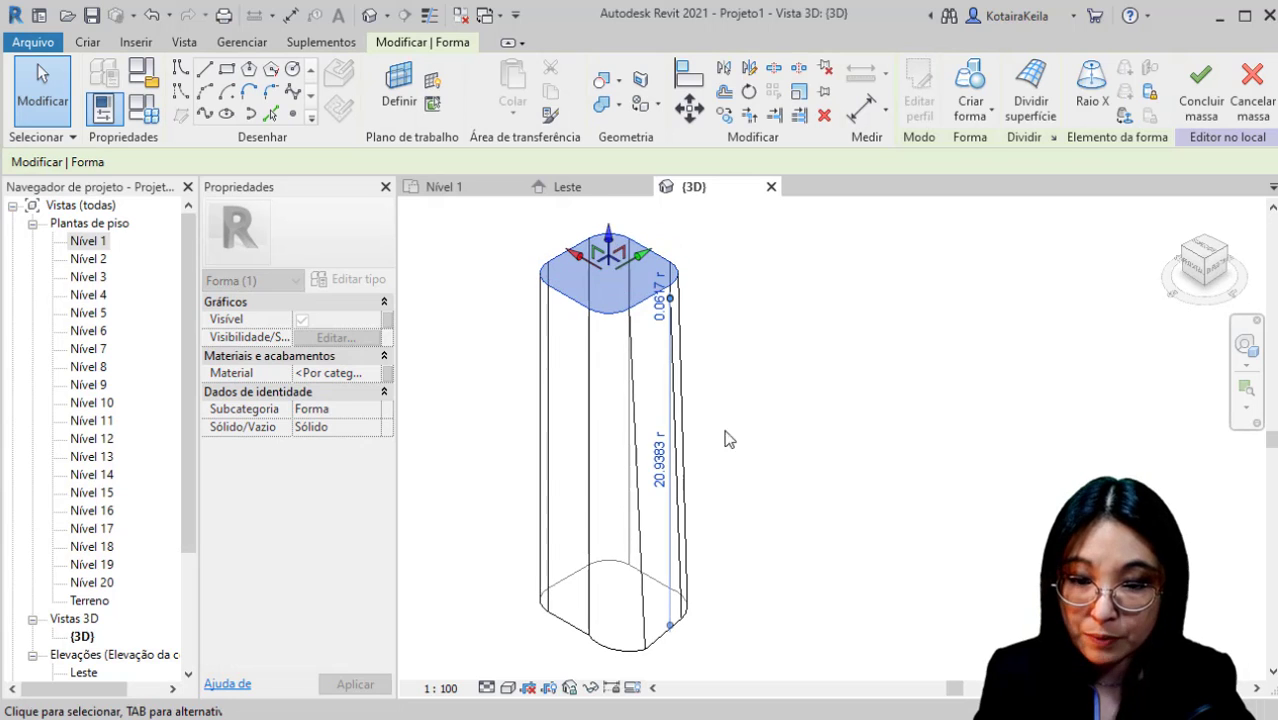
pyautogui.click(731, 646)
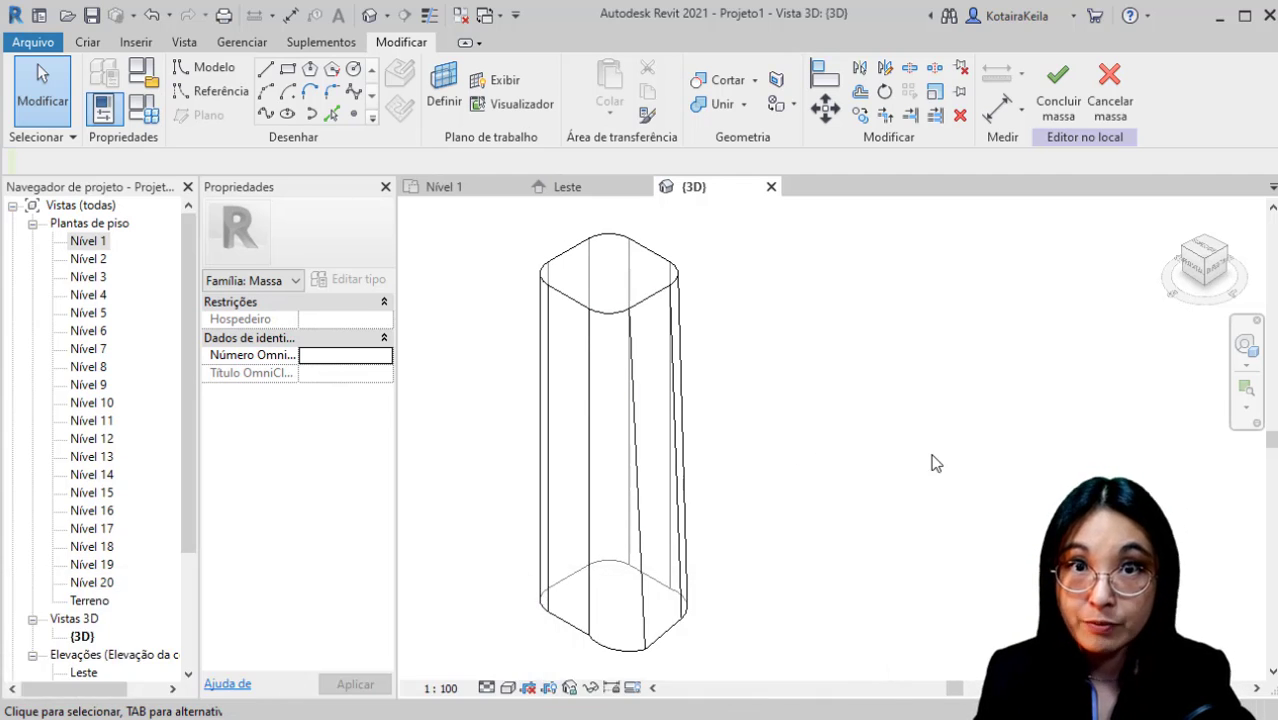
# Finish the in-place mass and open the Terreno floor plan.
pyautogui.click(1058, 84)
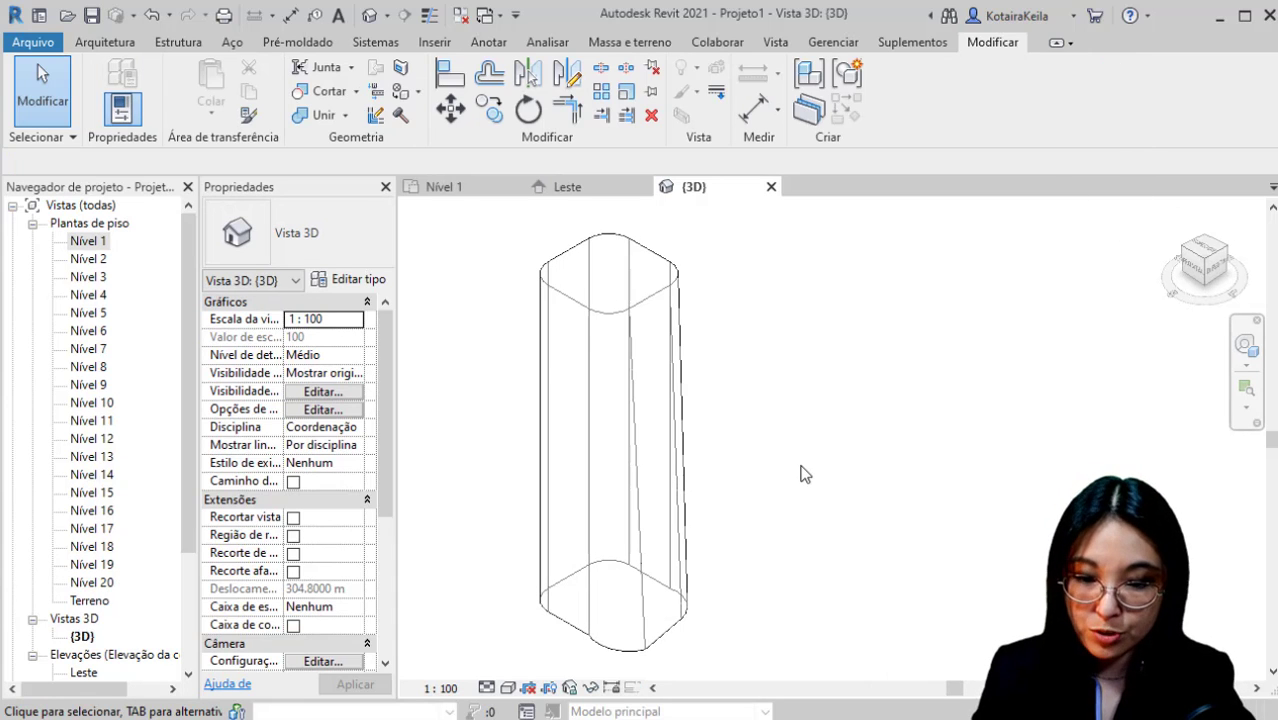
pyautogui.click(89, 601)
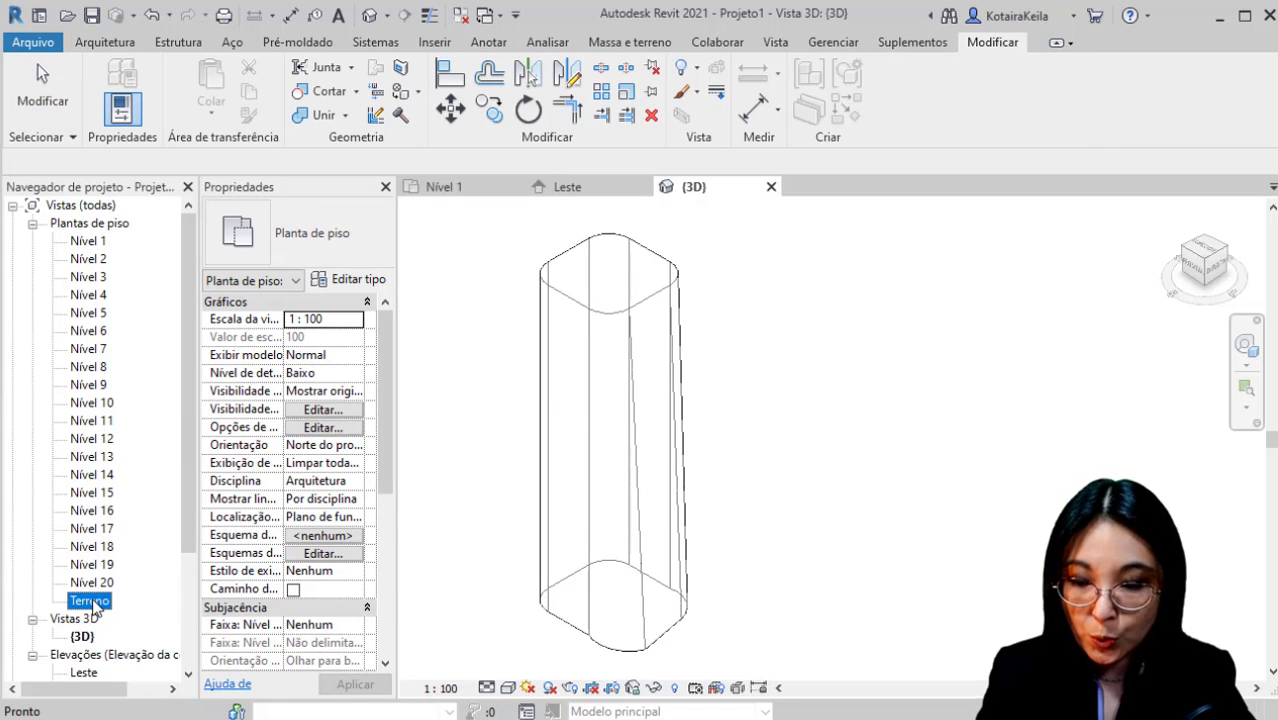
pyautogui.doubleClick(92, 602)
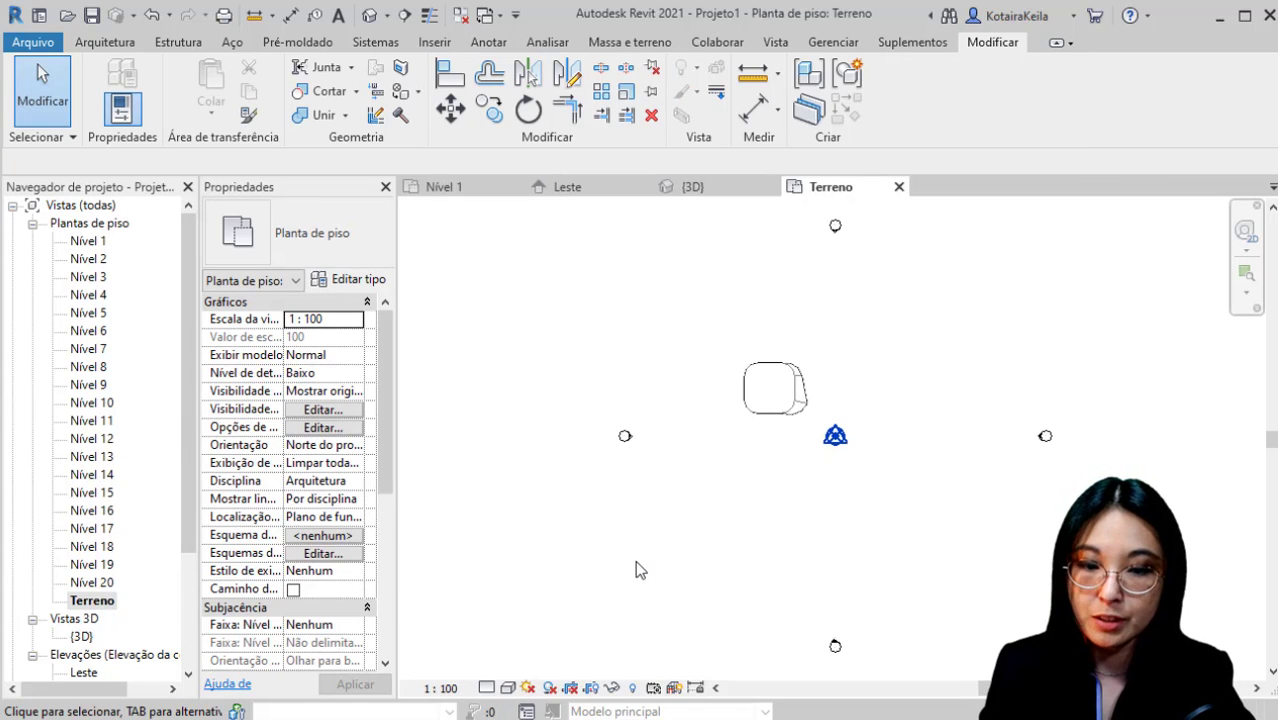
pyautogui.click(93, 601)
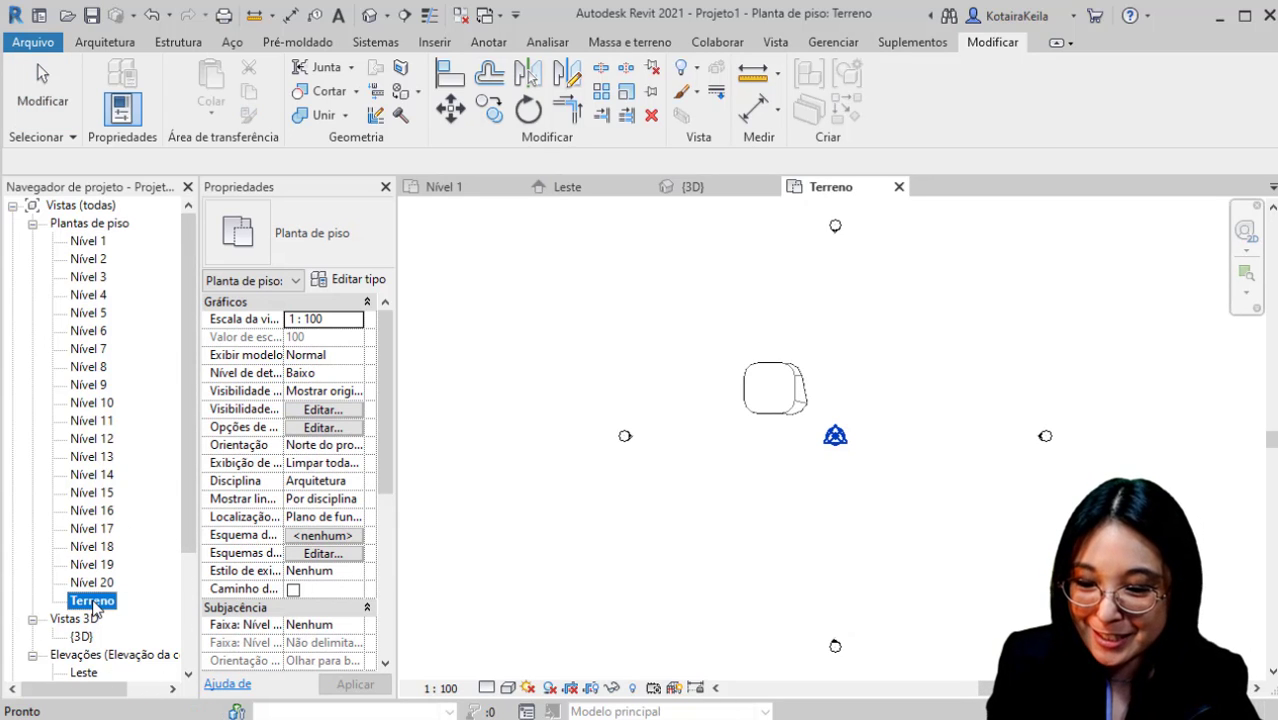
pyautogui.click(93, 604)
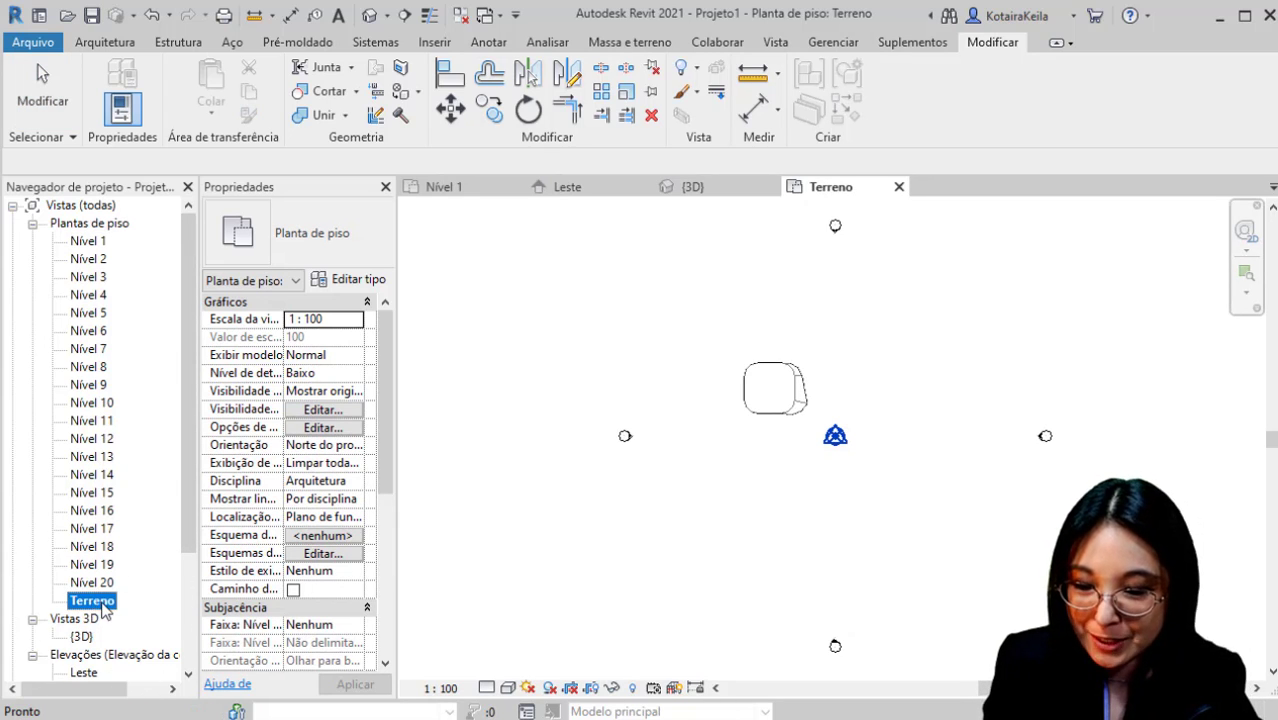
# Edit the view range of the Terreno floor plan and set its top limit to Ilimitada.
pyautogui.click(103, 605)
pyautogui.click(96, 602)
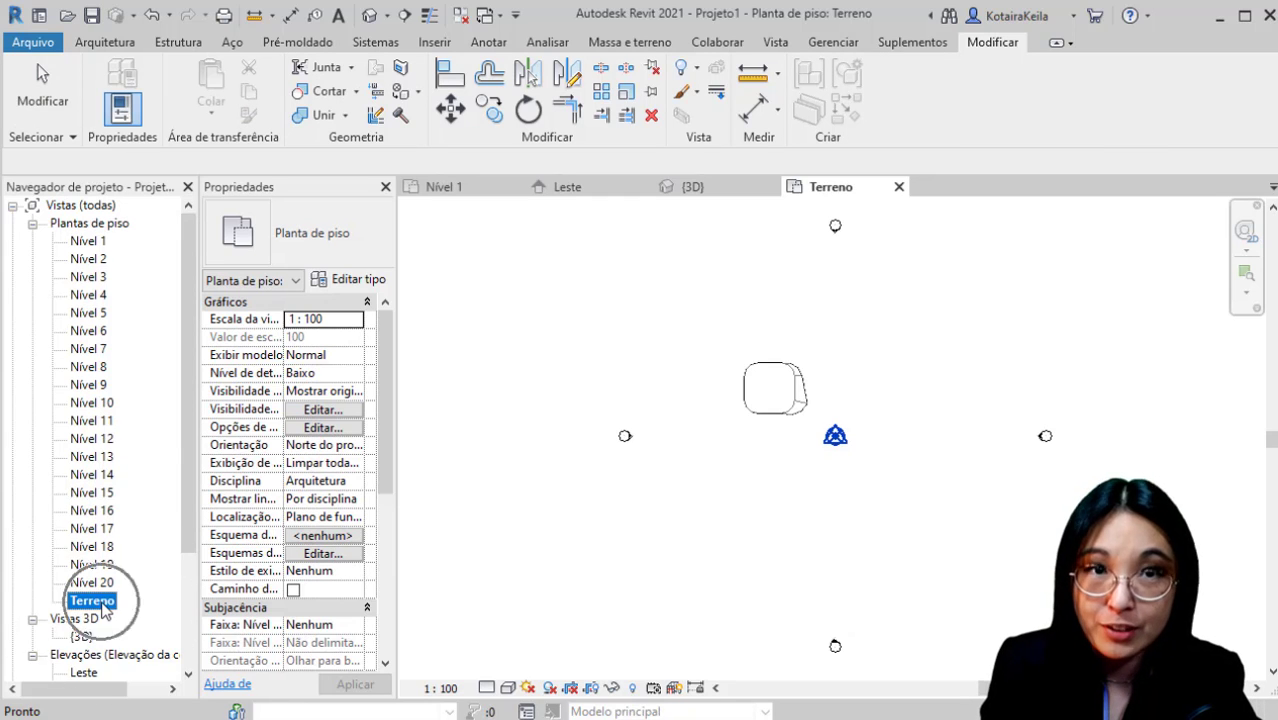
pyautogui.click(494, 510)
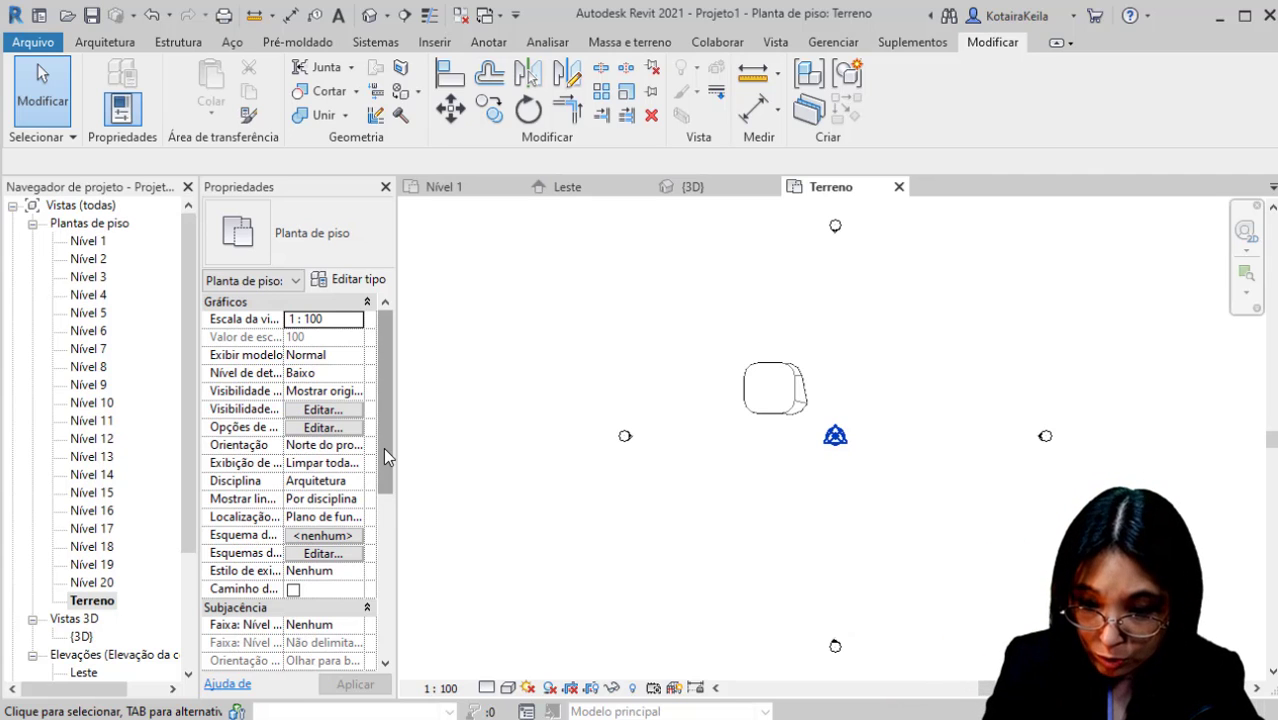
pyautogui.scroll(-5, 388, 456)
pyautogui.click(328, 478)
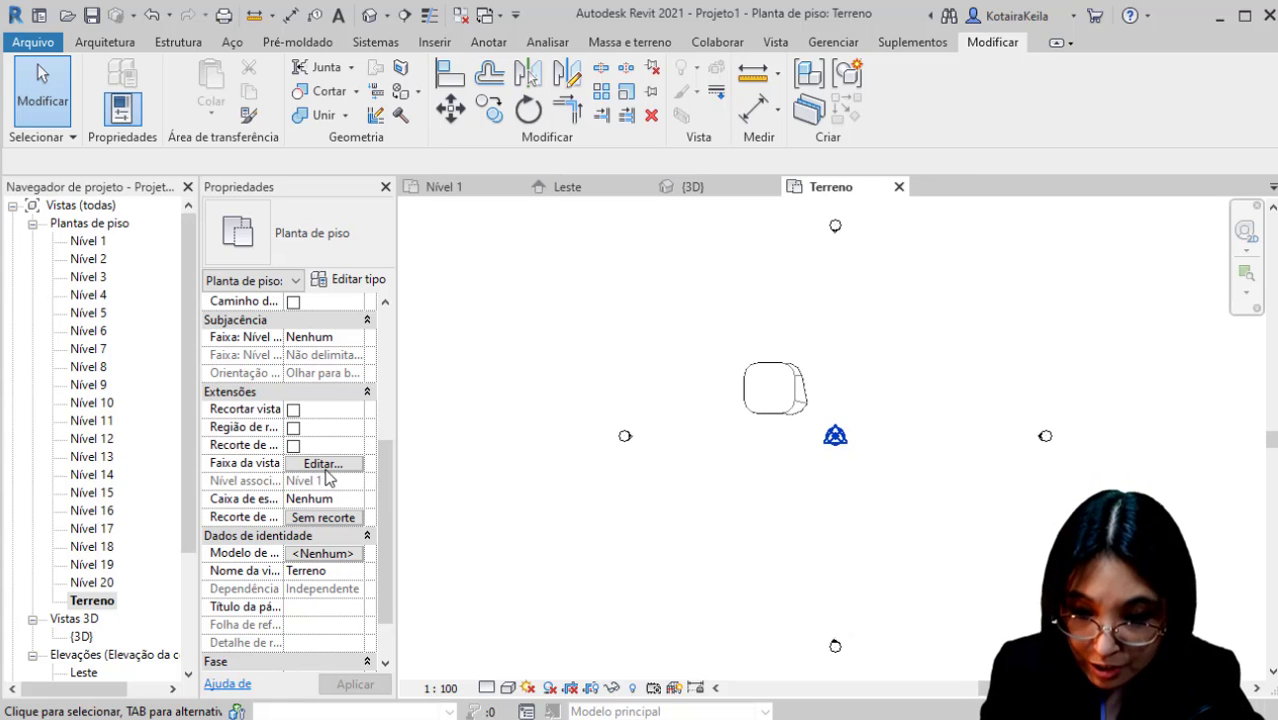
pyautogui.click(324, 465)
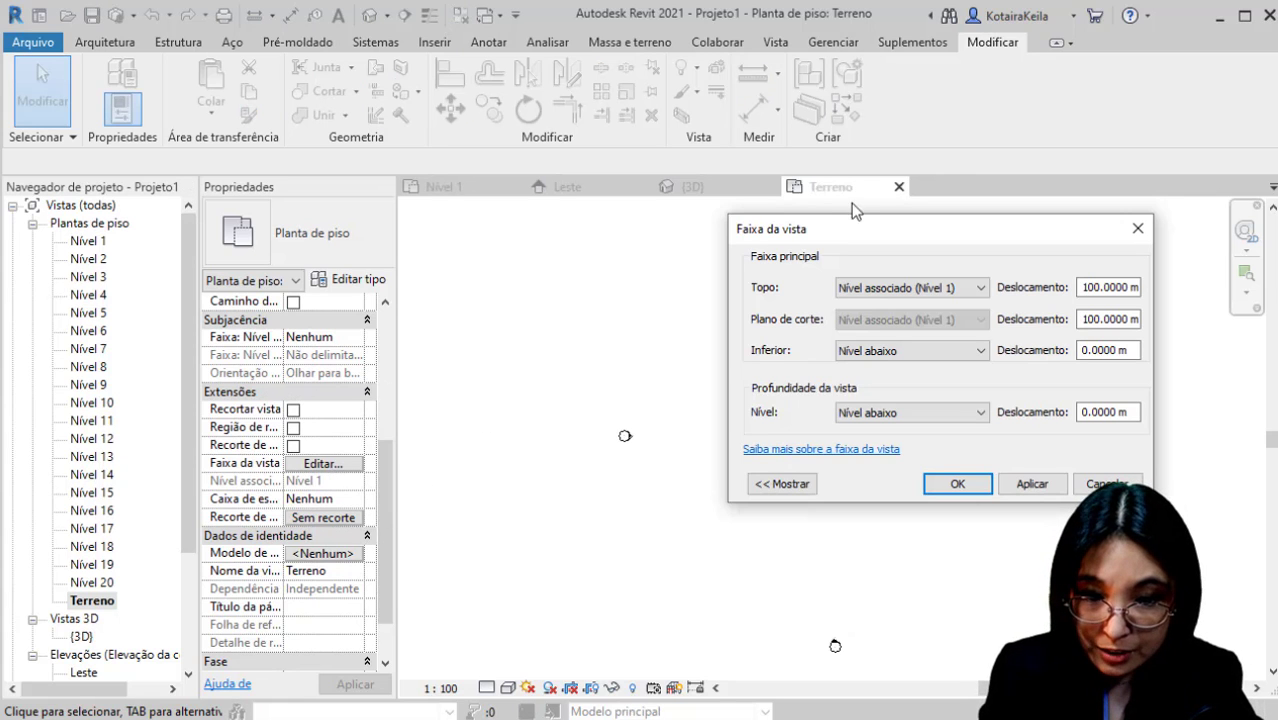
pyautogui.moveTo(866, 228); pyautogui.dragTo(400, 202)
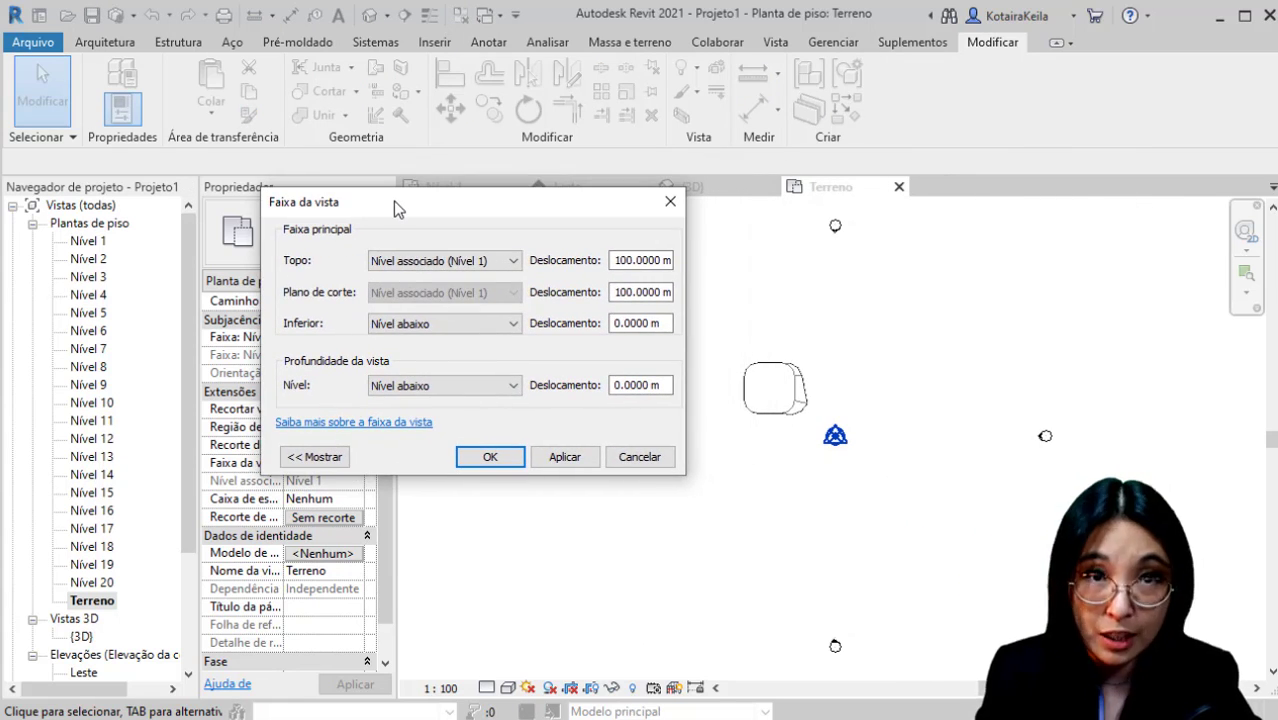
pyautogui.click(474, 262)
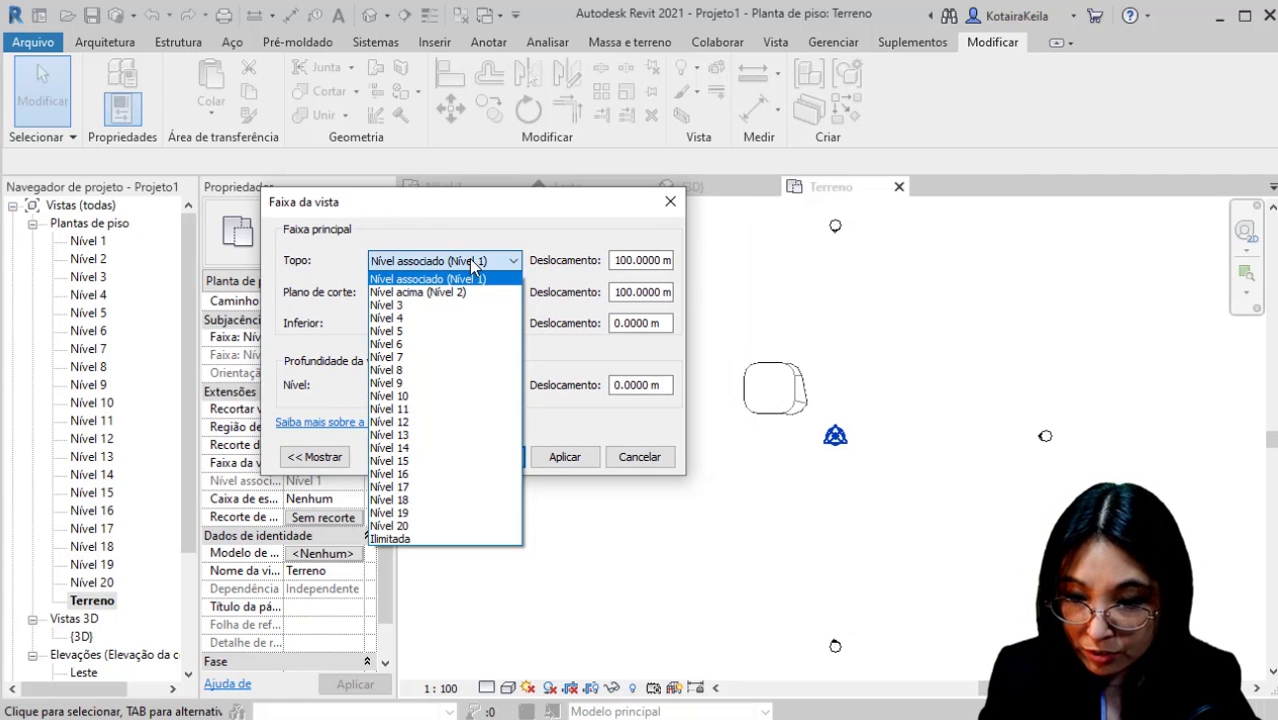
pyautogui.click(452, 539)
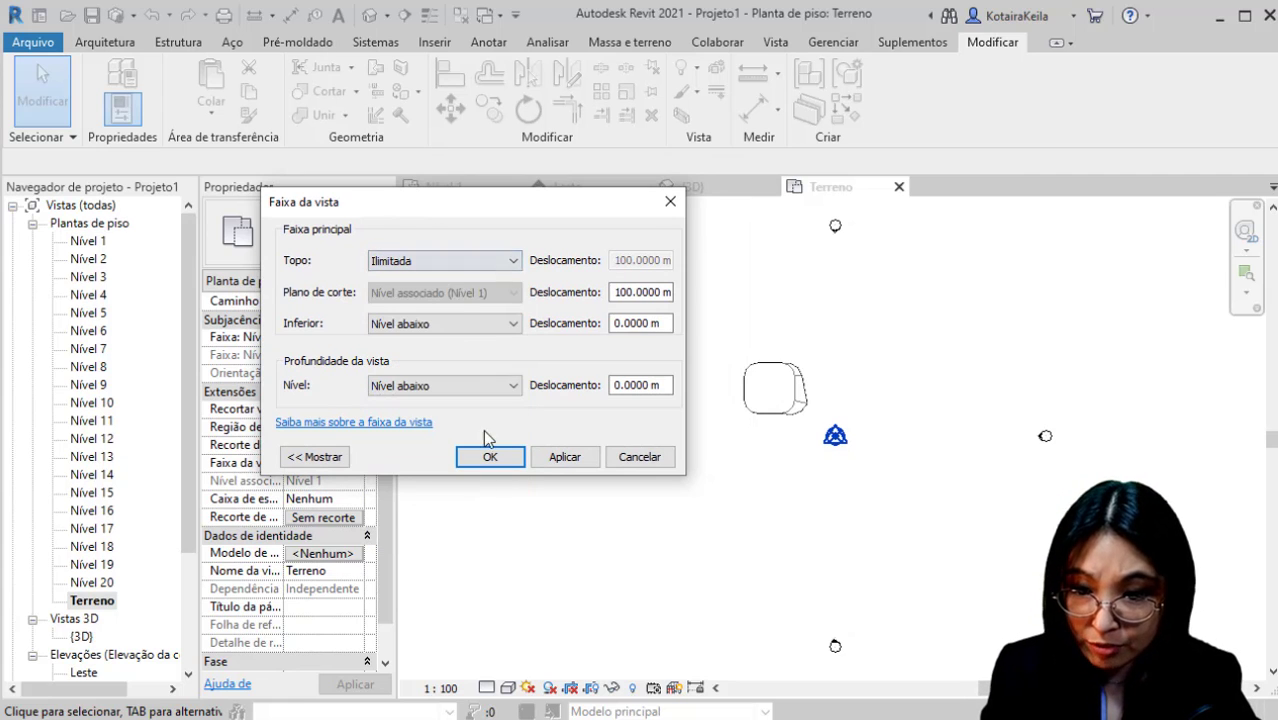
# Set both the bottom limit and the view depth level to Ilimitada and apply the view range.
pyautogui.click(450, 323)
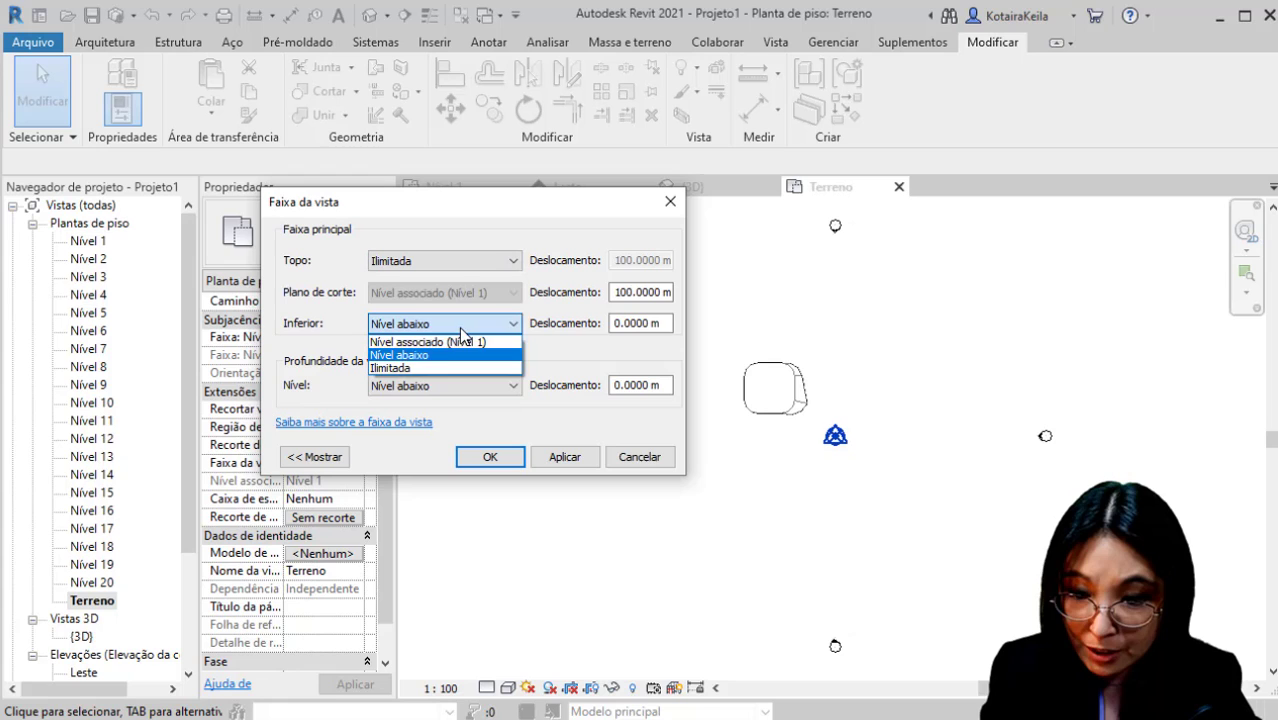
pyautogui.click(416, 369)
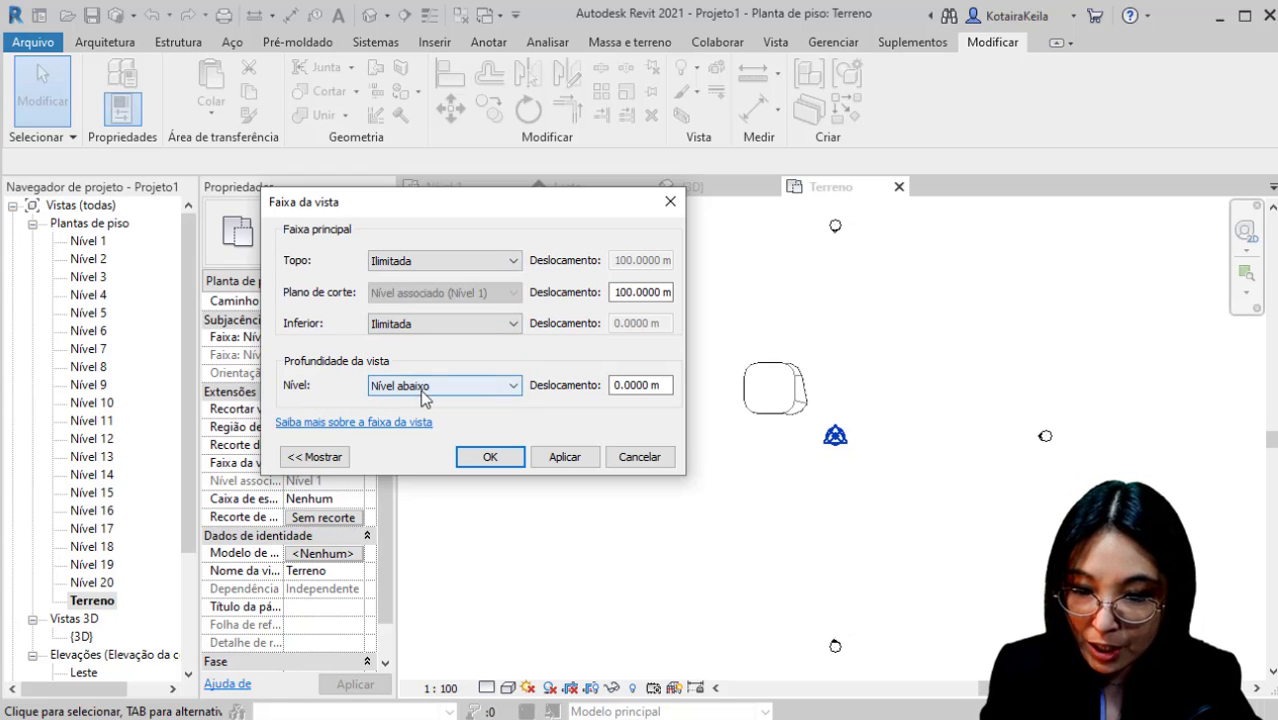
pyautogui.click(422, 390)
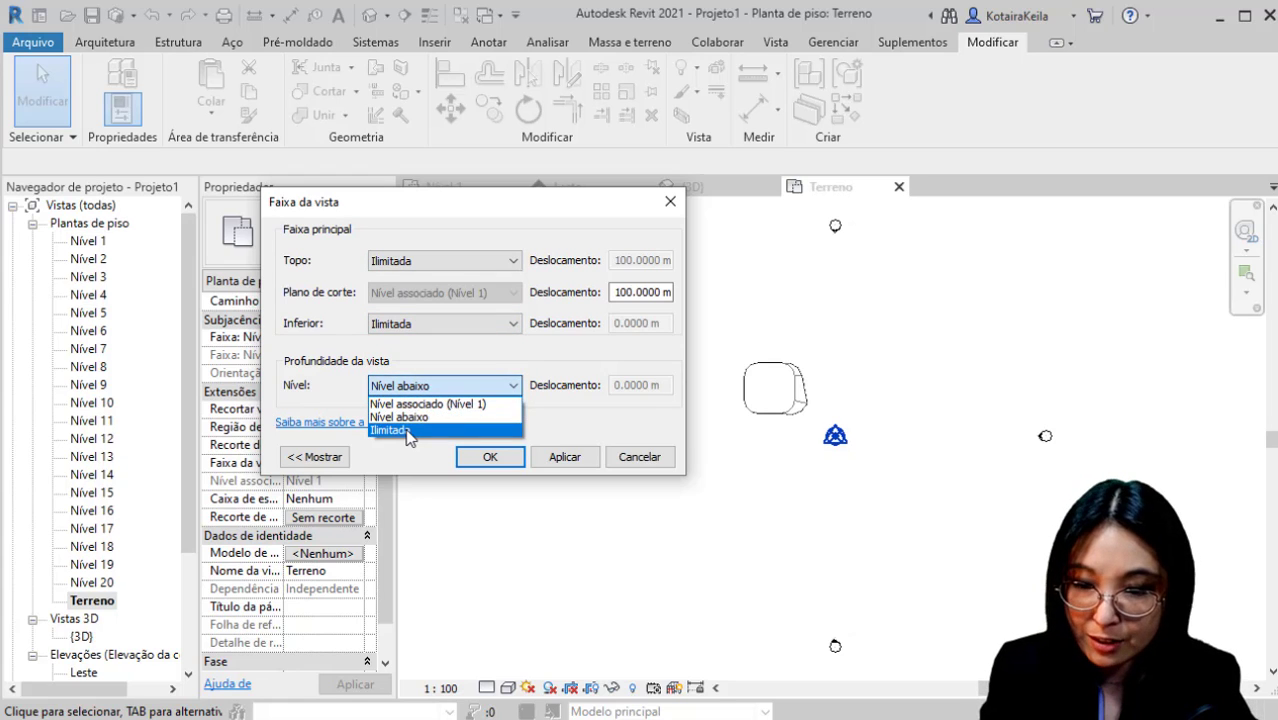
pyautogui.click(407, 431)
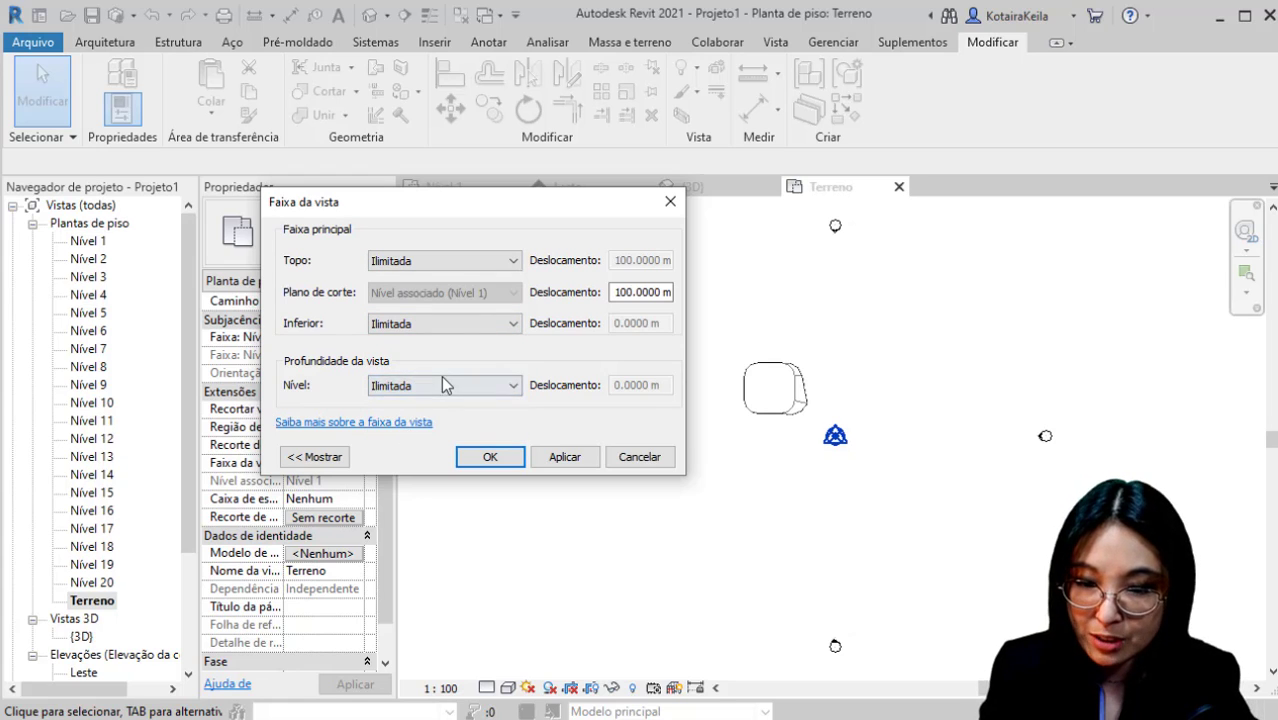
pyautogui.click(513, 459)
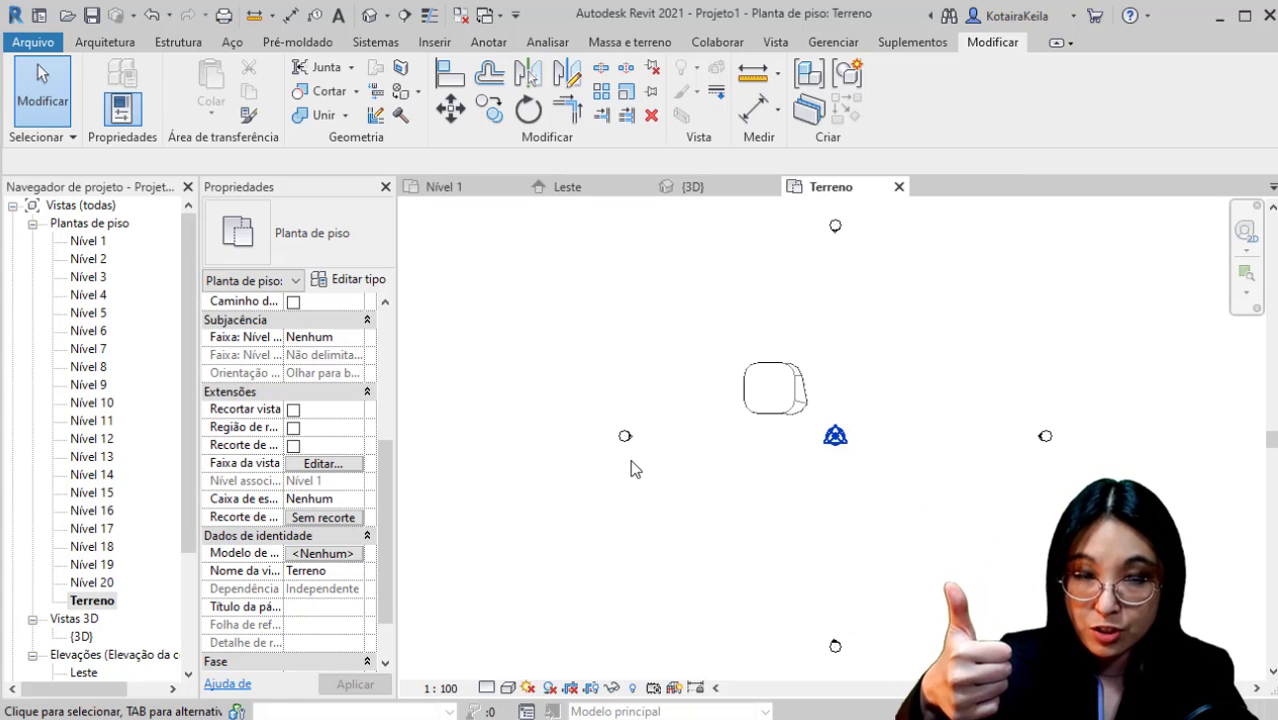
# Hide the overlapping project base point and survey point in the Terreno plan.
pyautogui.click(834, 442)
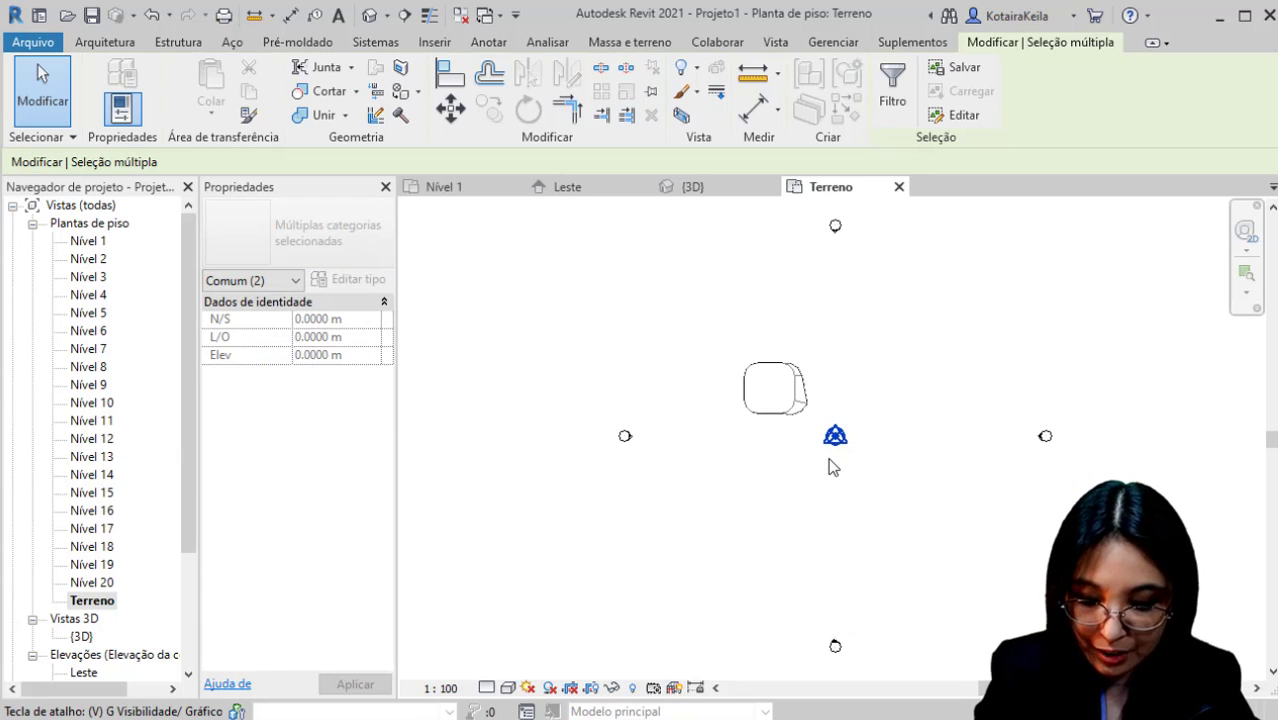
pyautogui.click(833, 467)
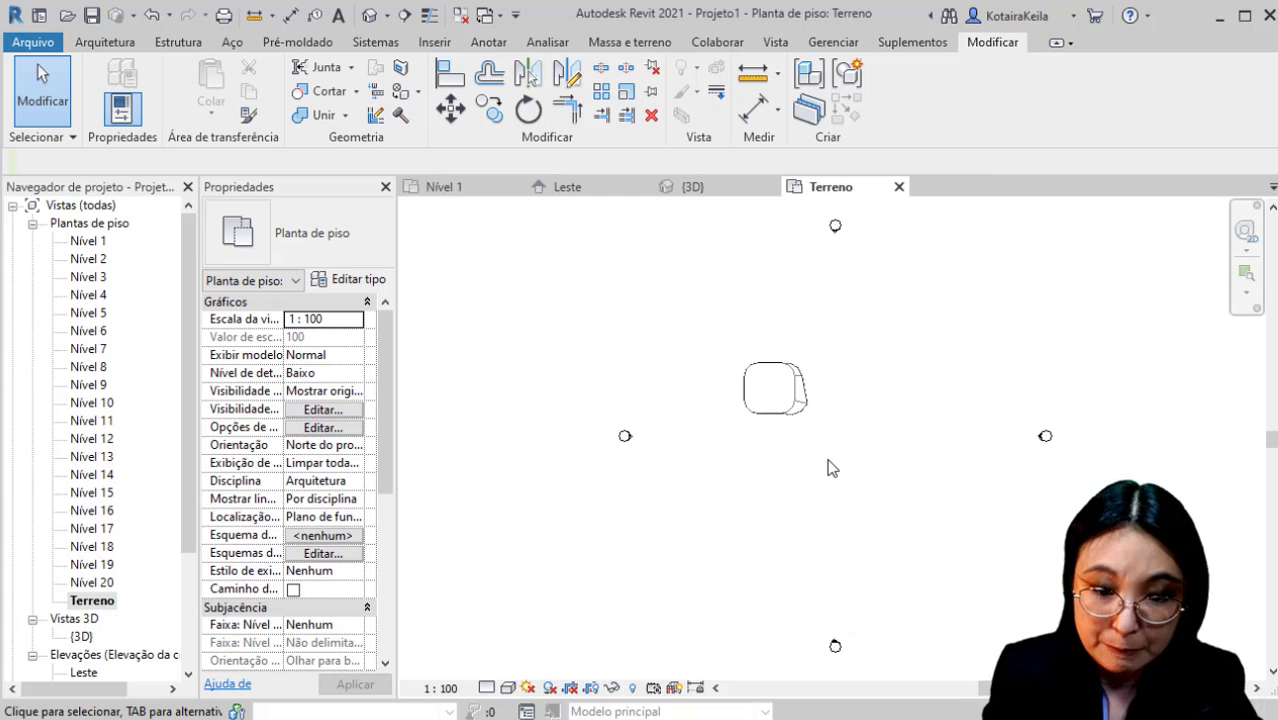
# Start a new in-place conceptual mass with the name Massa 2.
pyautogui.click(375, 42)
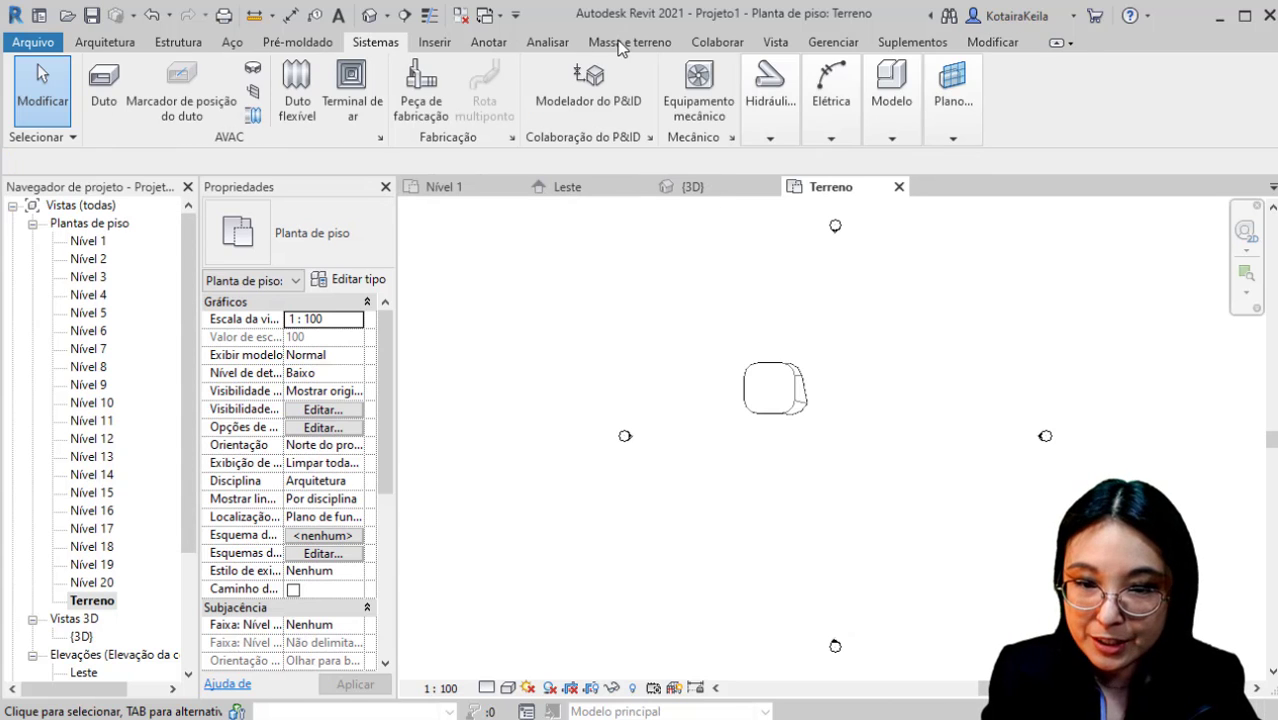
pyautogui.click(622, 44)
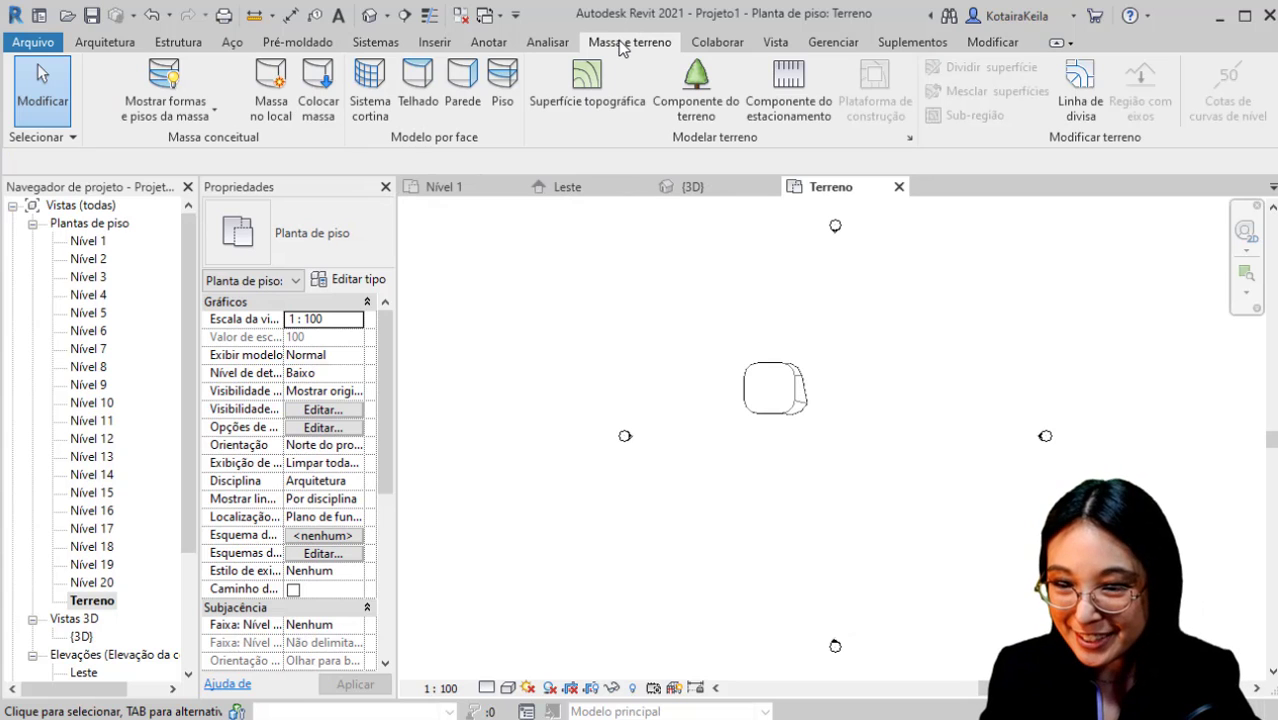
pyautogui.click(272, 117)
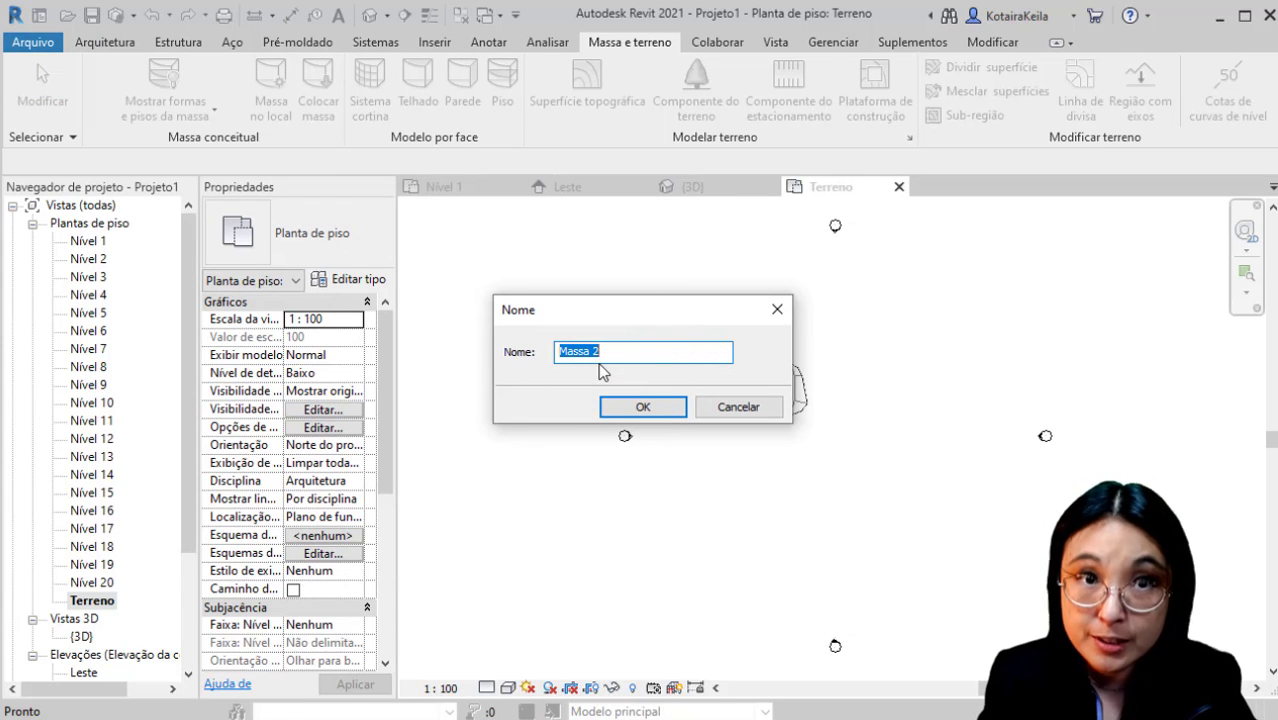
pyautogui.click(640, 407)
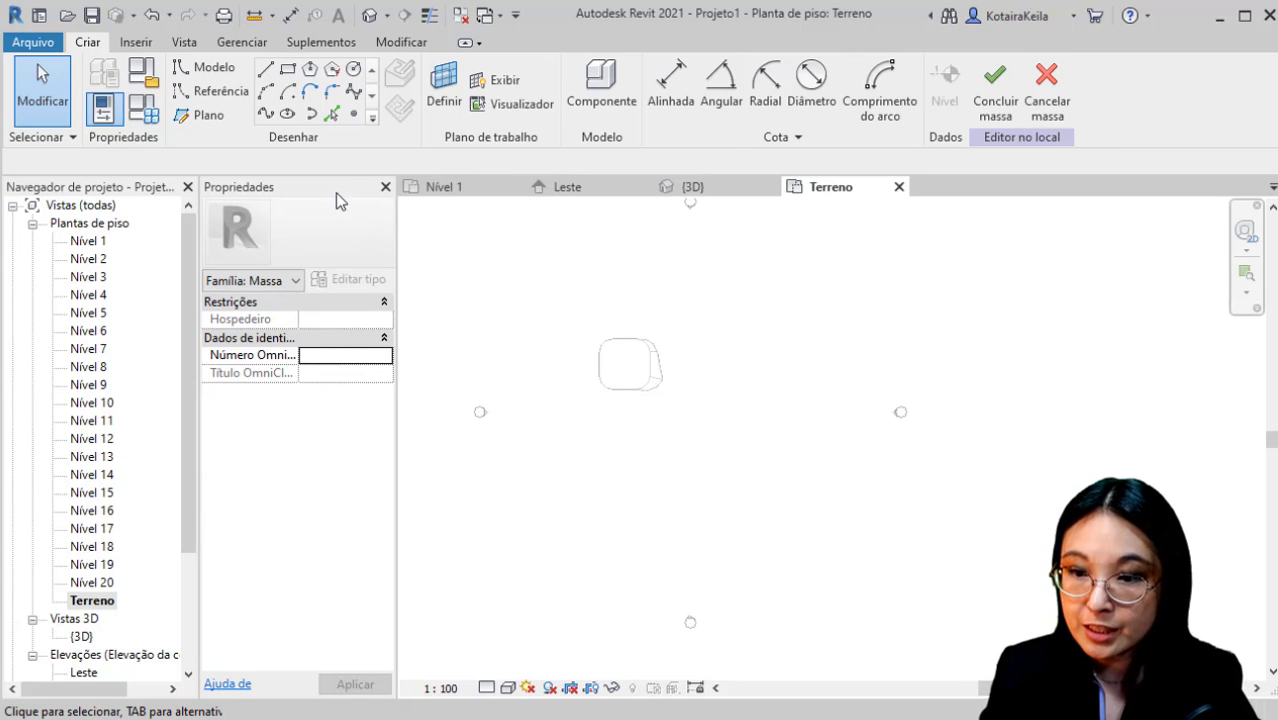
# Draw a wide model-line rectangle on Nível 1, east of the existing tower, across the work plane's eastern edge.
pyautogui.click(288, 70)
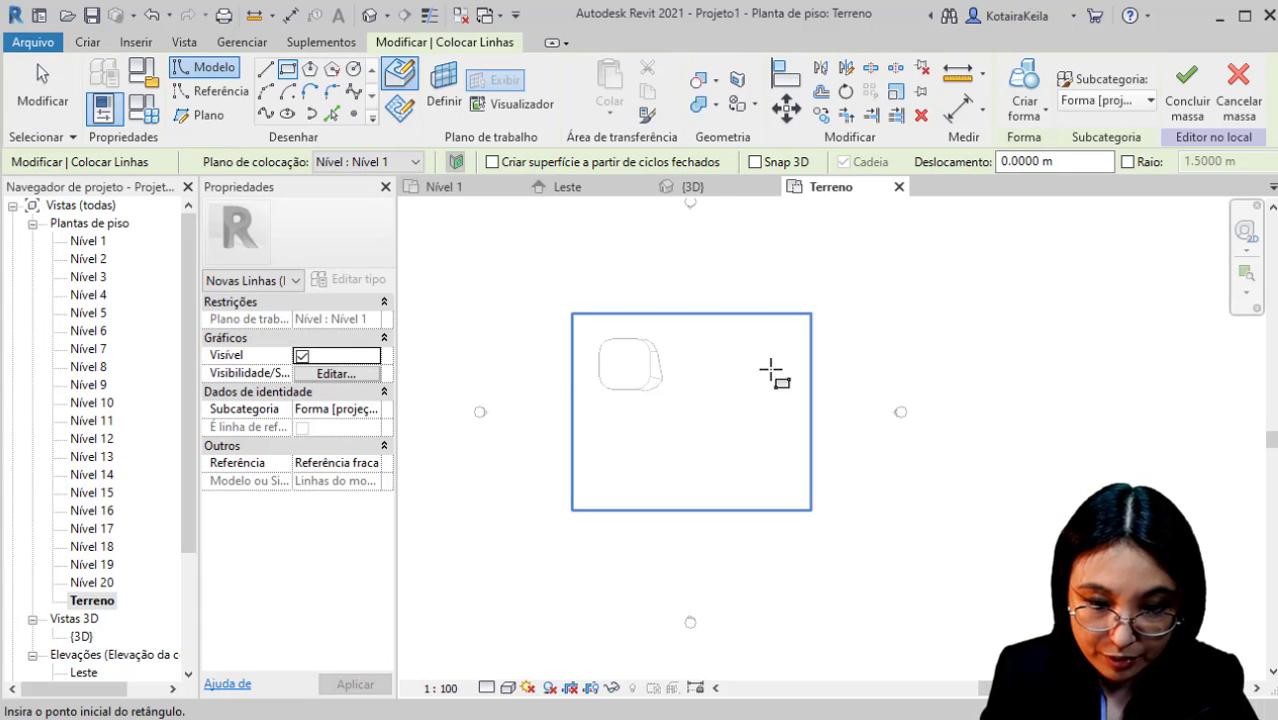
pyautogui.click(801, 361)
pyautogui.click(888, 362)
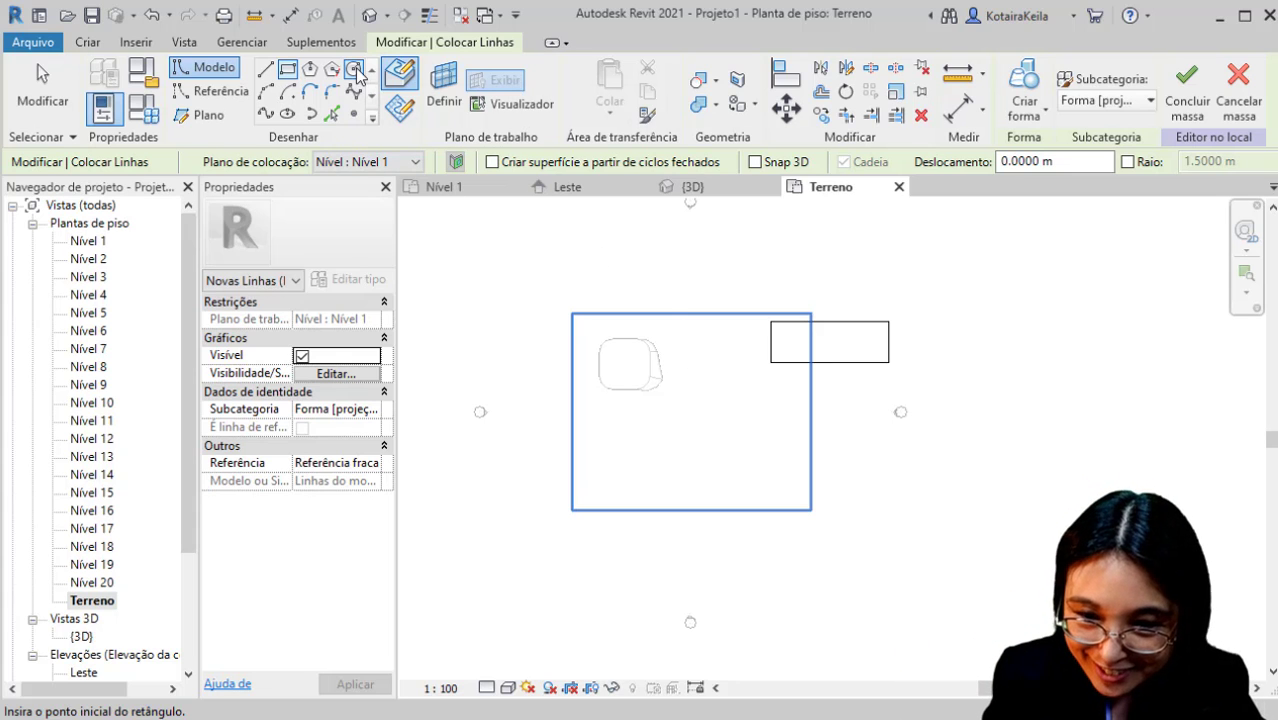
# Draw a model-line circle with a 3 m radius over the eastern part of the rectangle.
pyautogui.click(355, 67)
pyautogui.scroll(3, 860, 340)
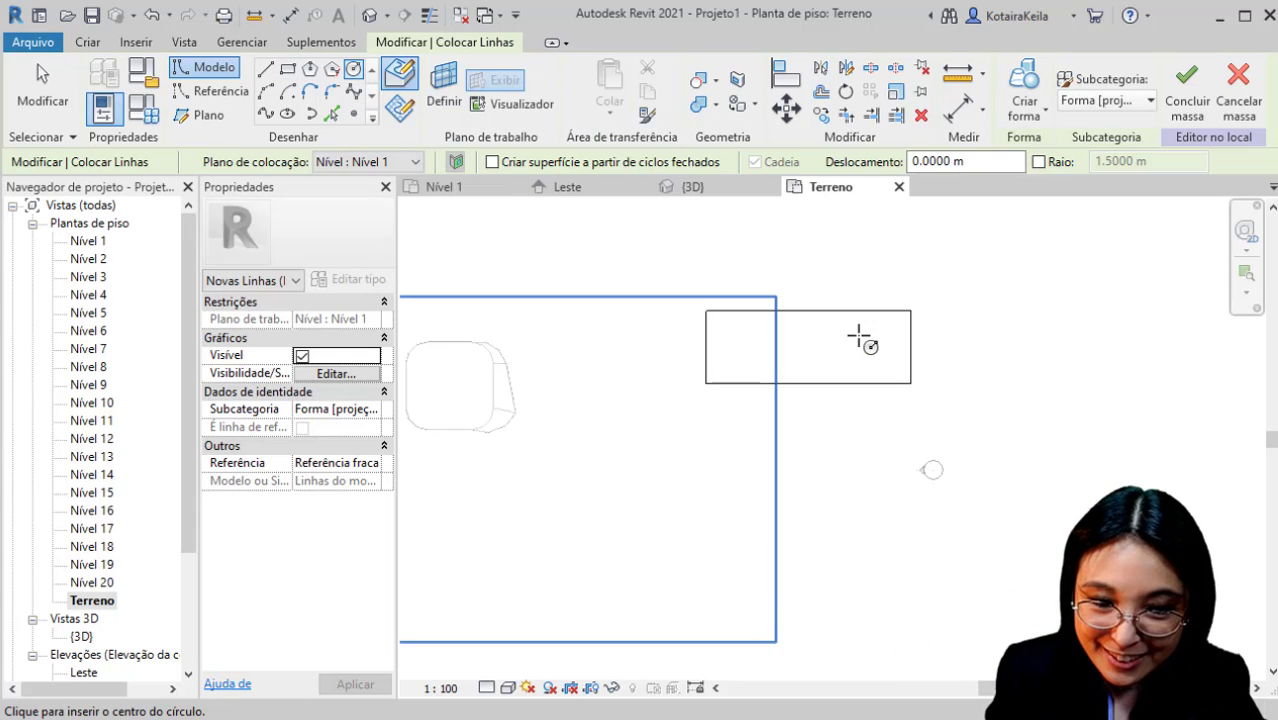
pyautogui.click(858, 340)
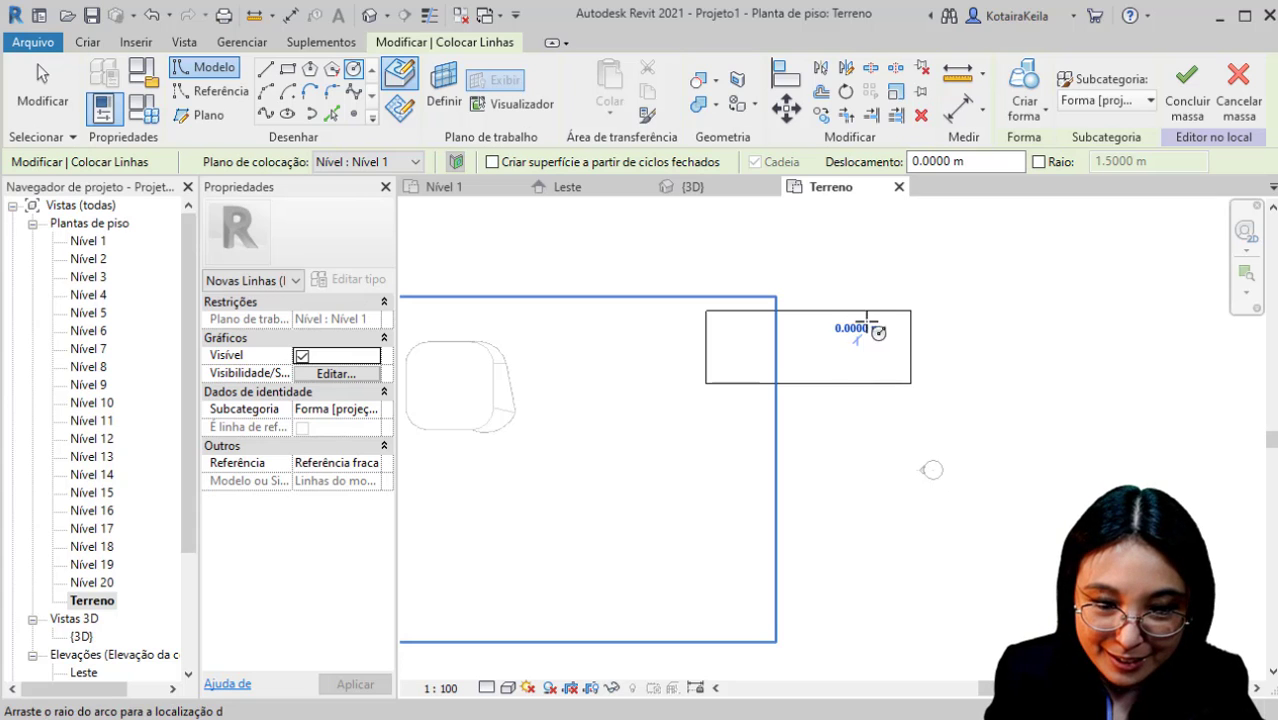
pyautogui.click(868, 291)
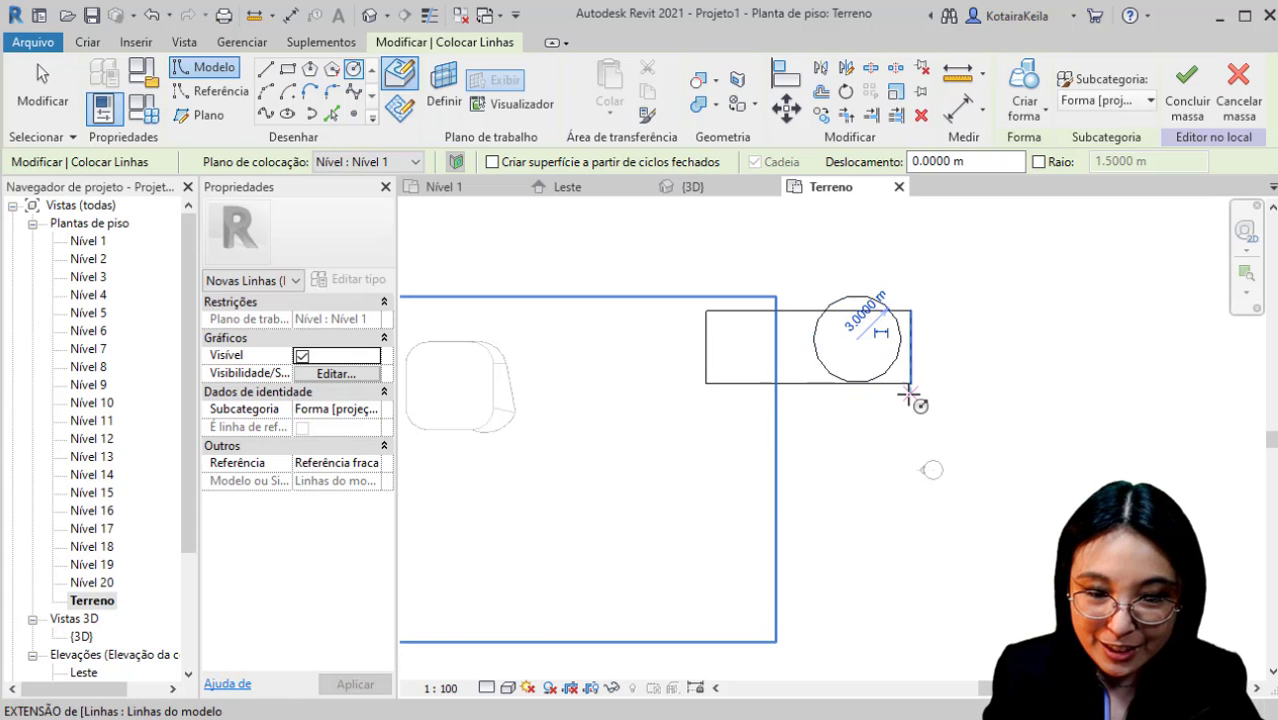
# Draw an eight-sided circumscribed polygon with a 5 m radius, concentric with the circle.
pyautogui.click(332, 69)
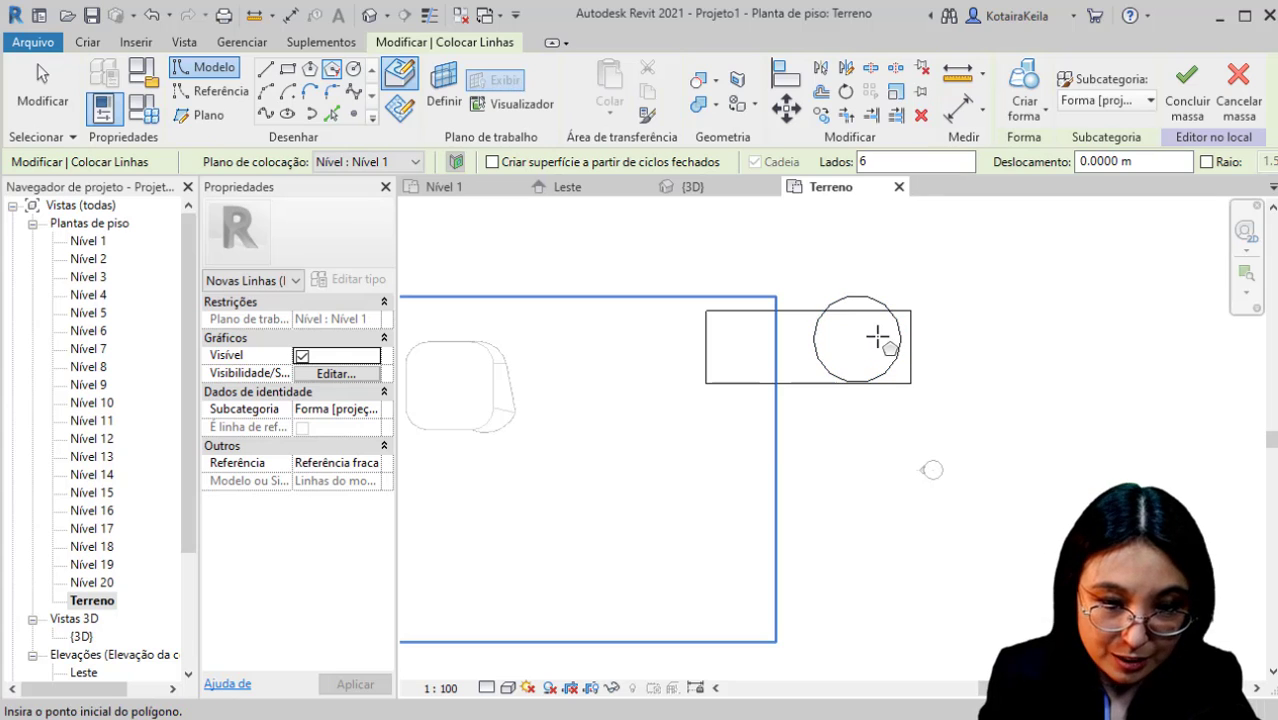
pyautogui.doubleClick(858, 162)
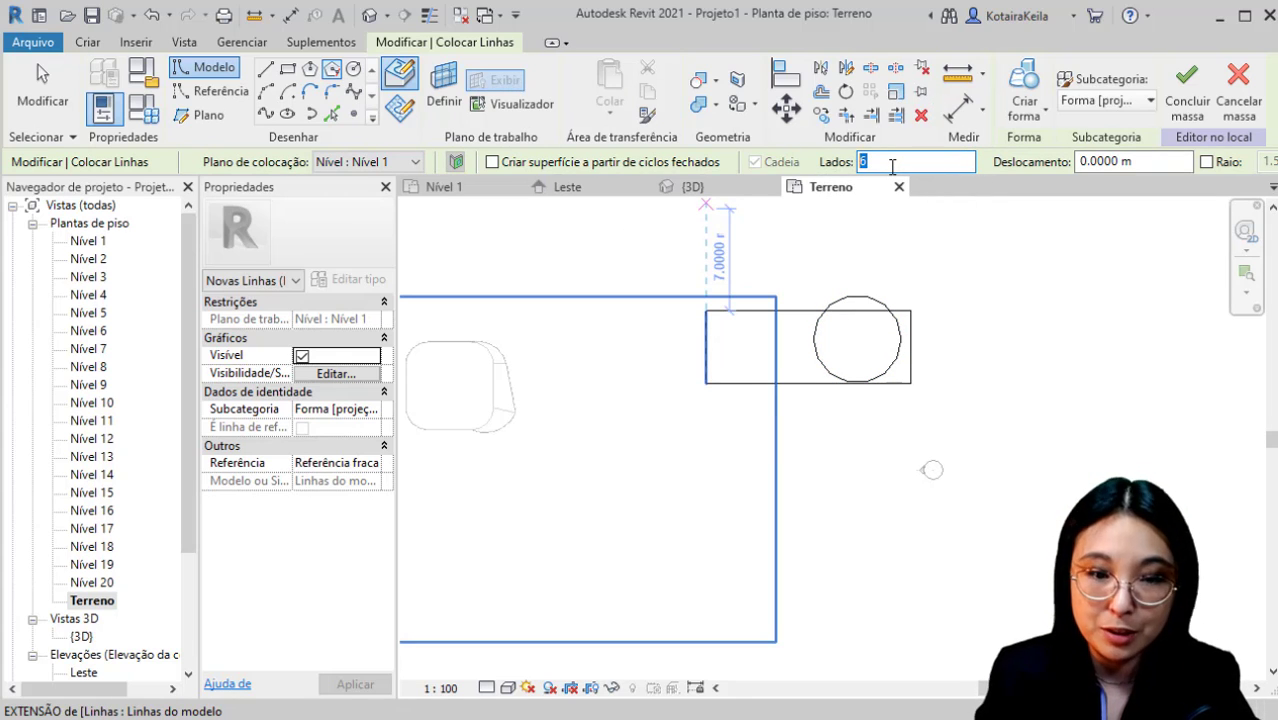
pyautogui.click(857, 340)
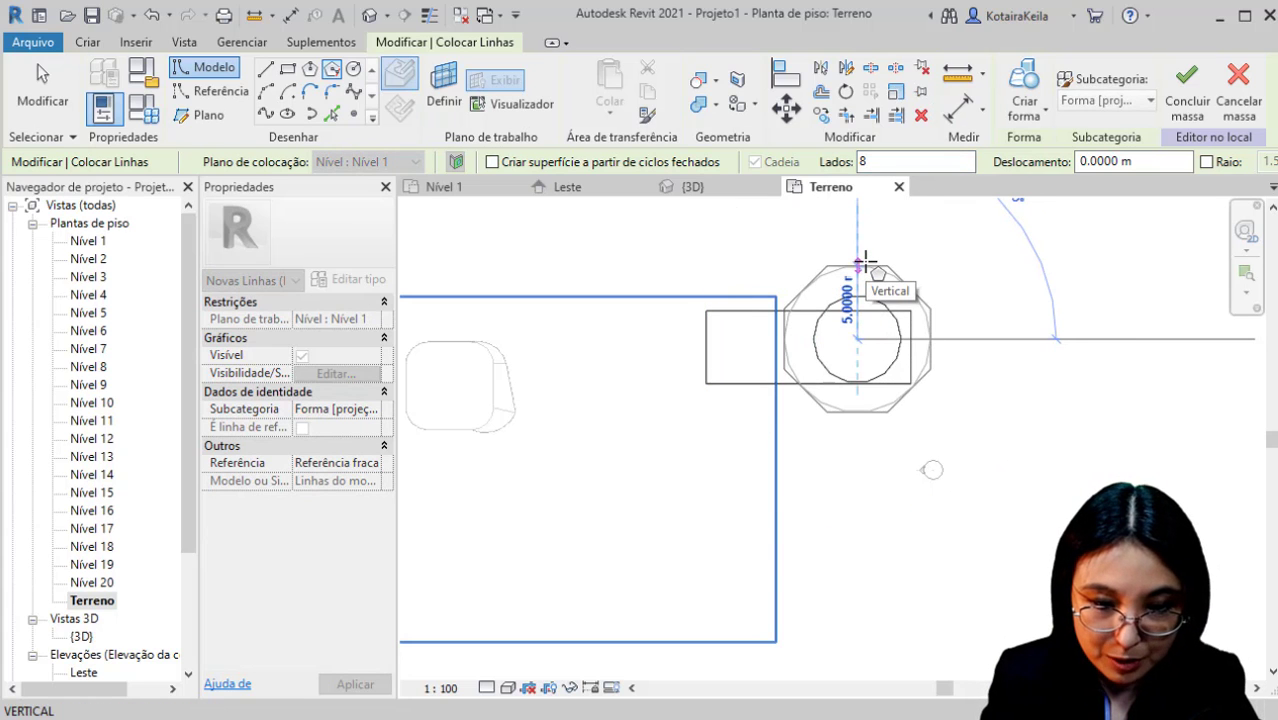
pyautogui.click(865, 262)
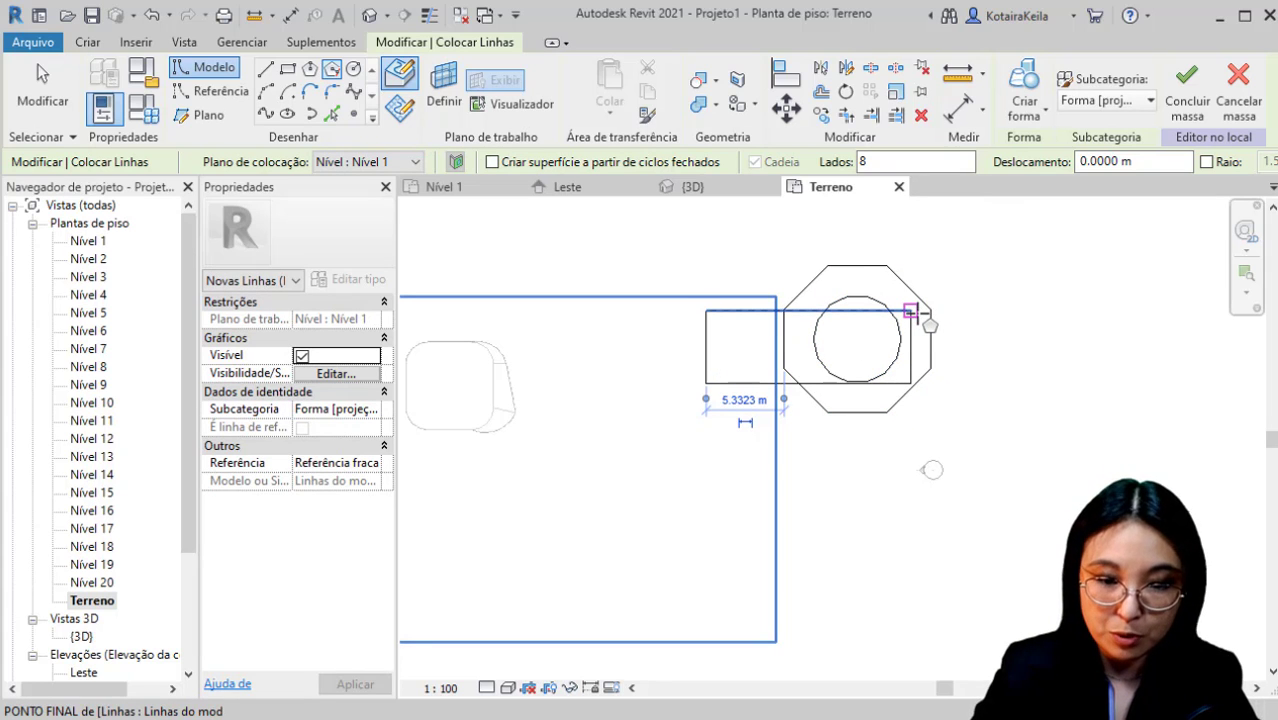
pyautogui.press('Escape')
pyautogui.press('Escape')
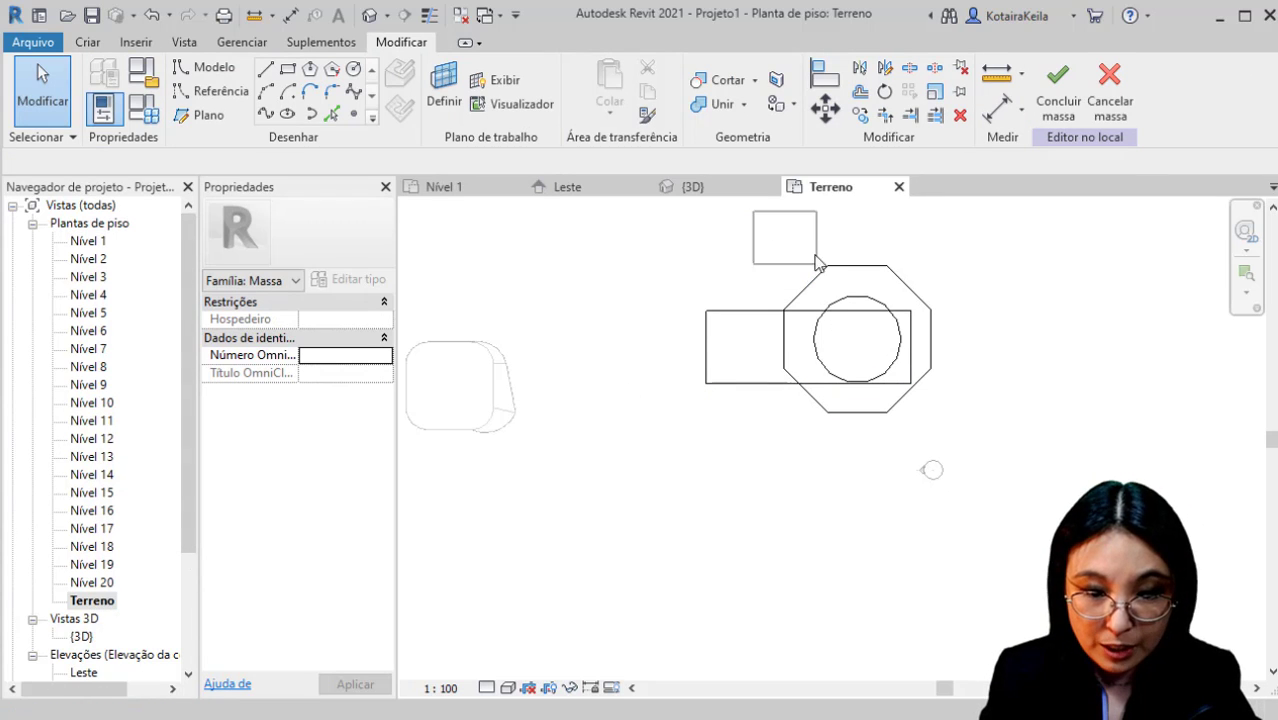
# Select the octagon and the circle without the rectangle and cut them to the clipboard.
pyautogui.click(861, 296)
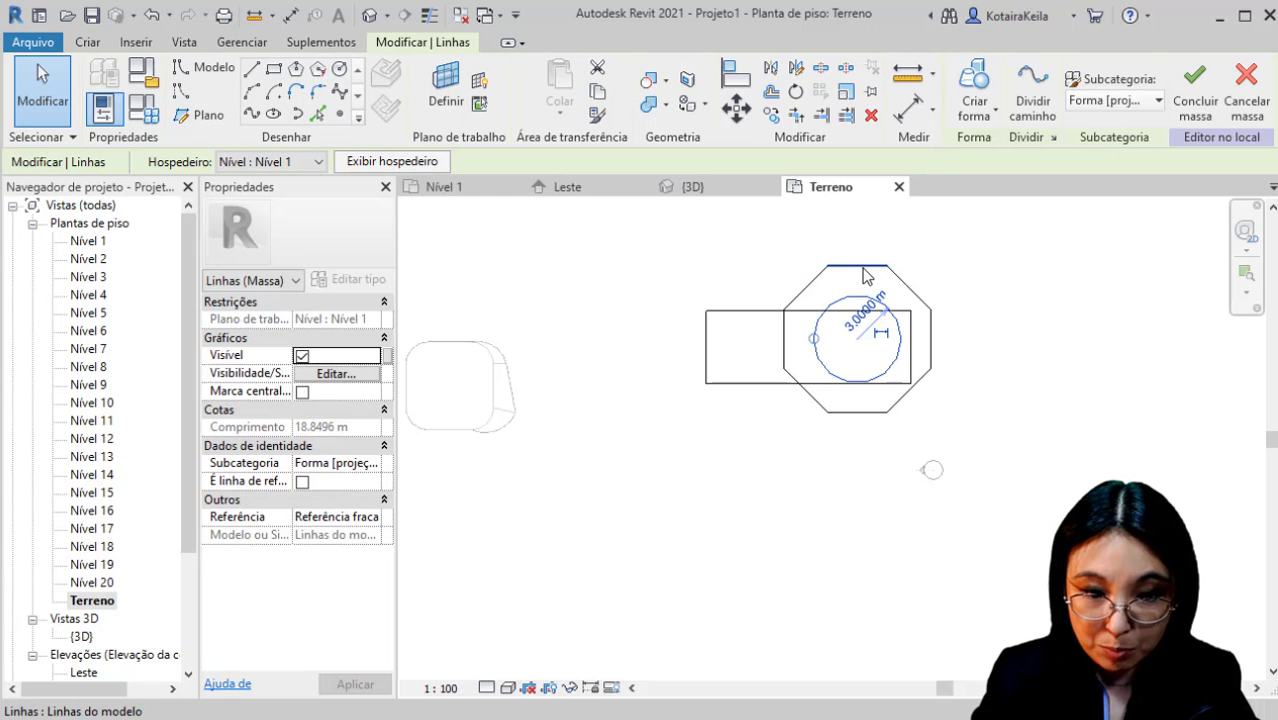
pyautogui.click(745, 240)
pyautogui.moveTo(755, 230); pyautogui.dragTo(1002, 470)
pyautogui.keyDown('shift'); pyautogui.click(914, 348); pyautogui.keyUp('shift')
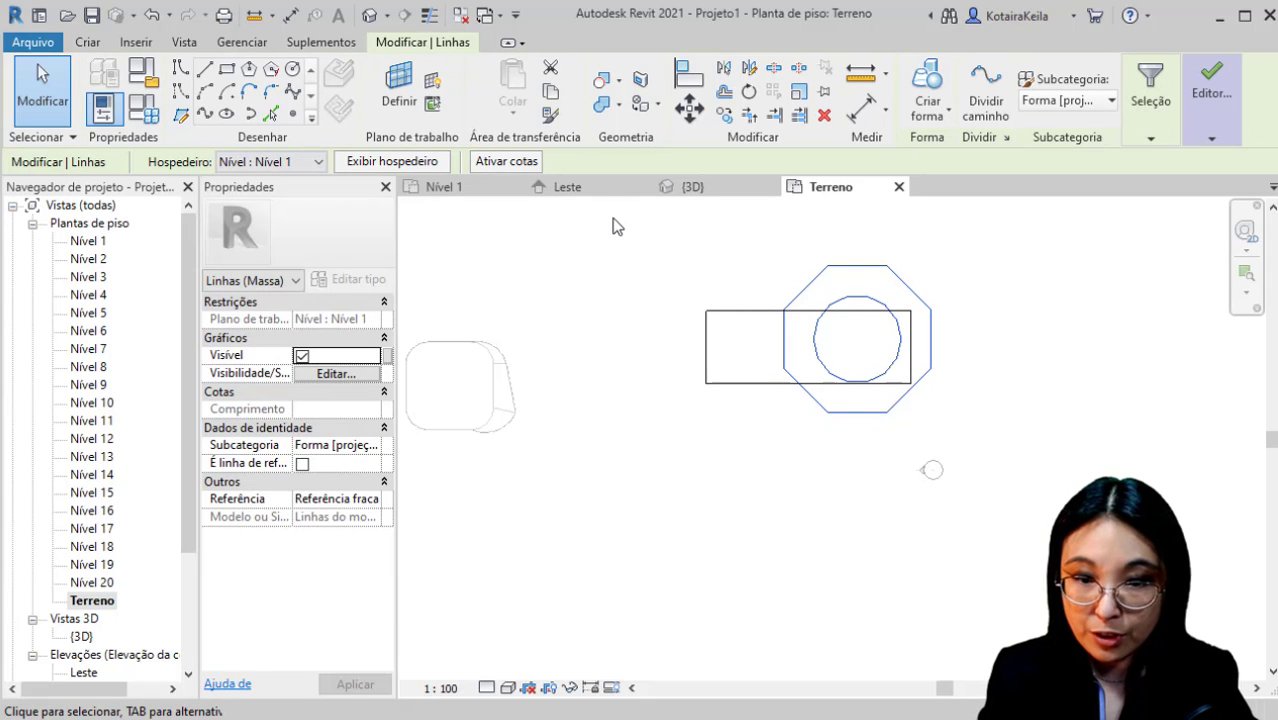
pyautogui.click(551, 70)
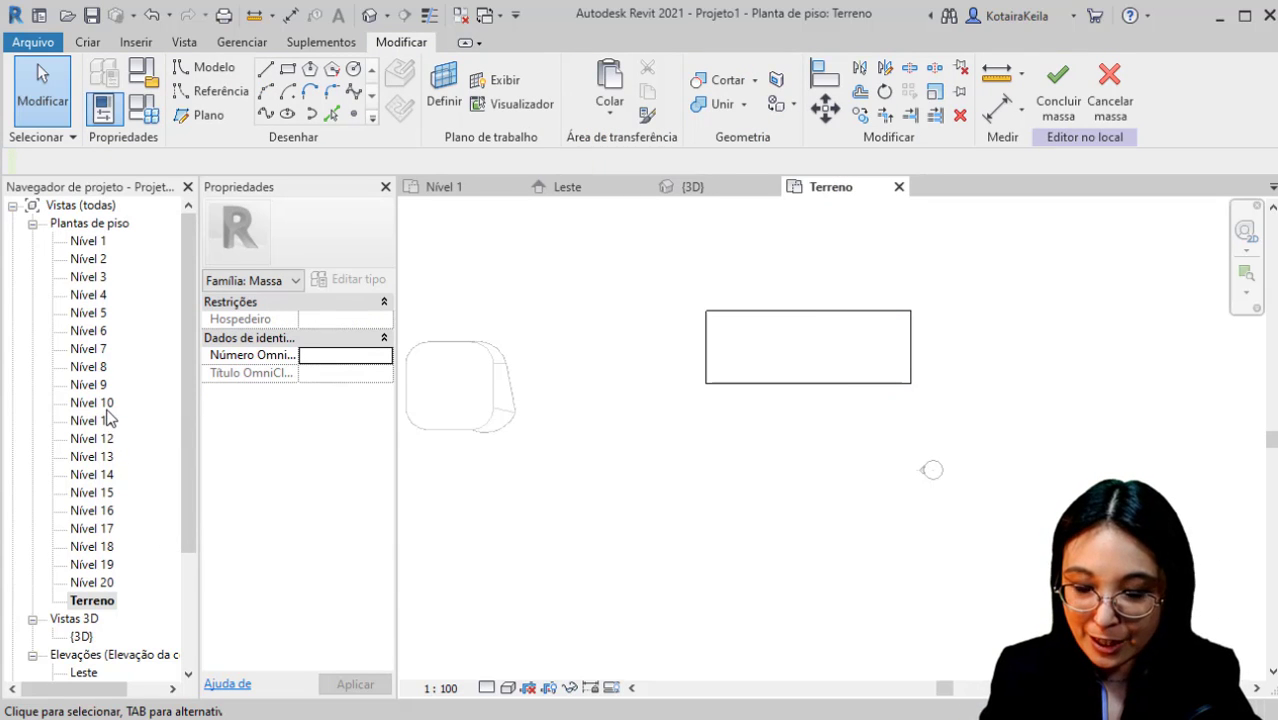
# Open the Nível 10 floor plan and paste the octagon and circle aligned with the current view.
pyautogui.click(107, 408)
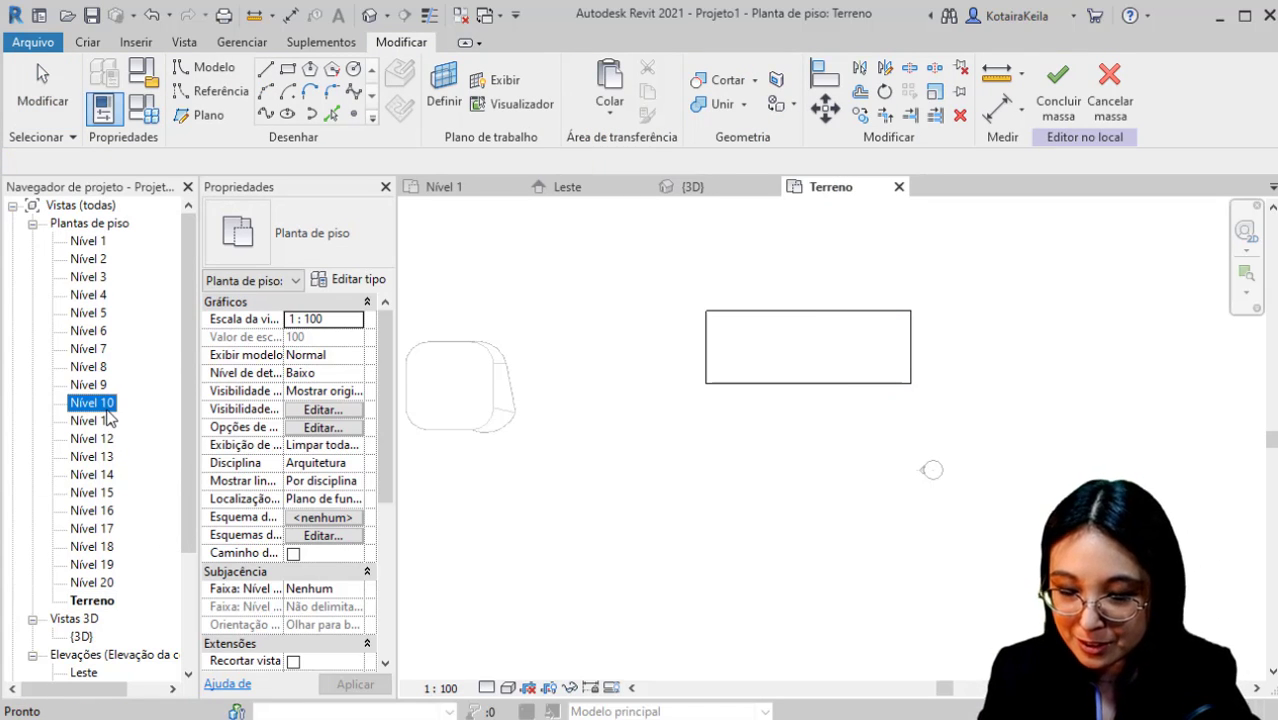
pyautogui.press('ctrl')
pyautogui.doubleClick(110, 404)
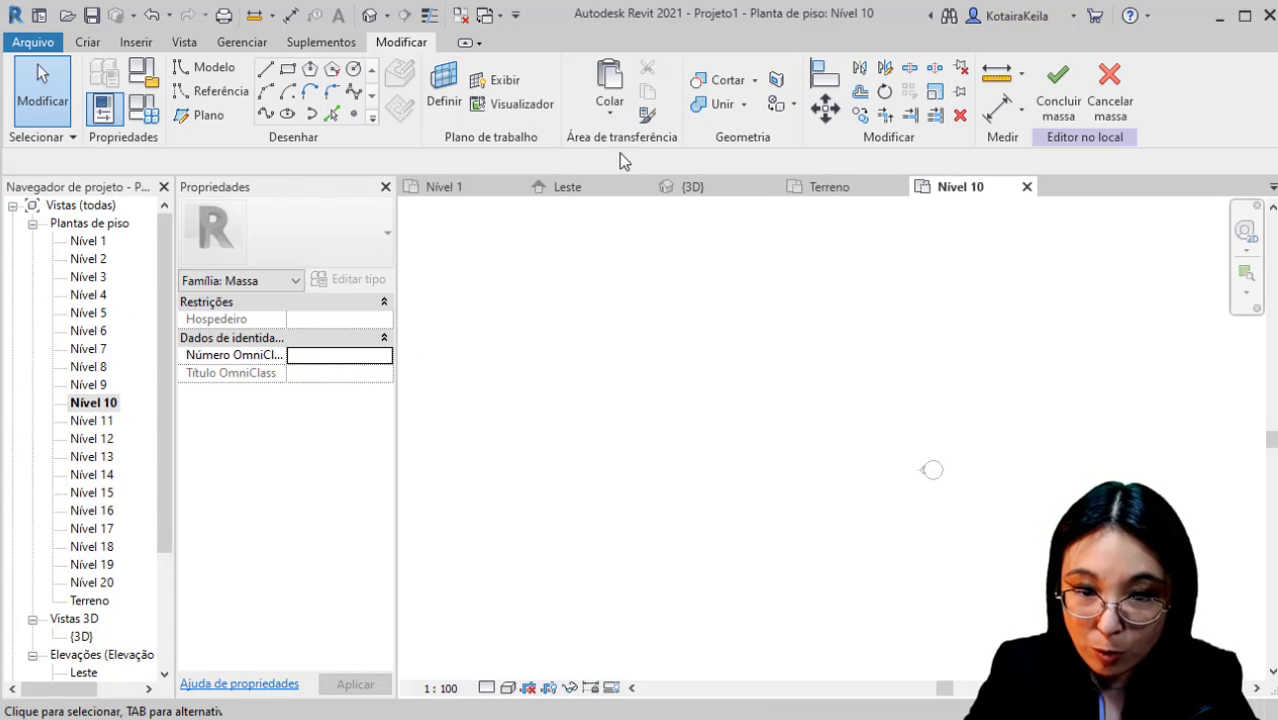
pyautogui.click(611, 112)
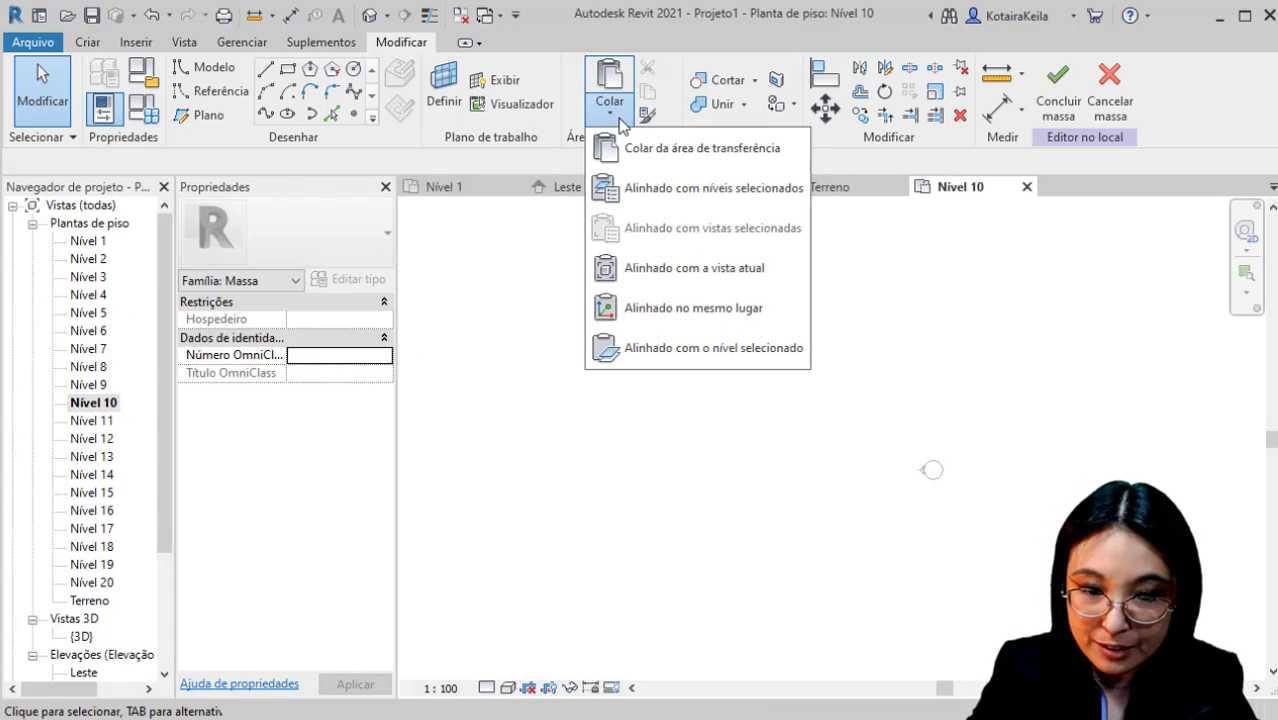
pyautogui.click(714, 268)
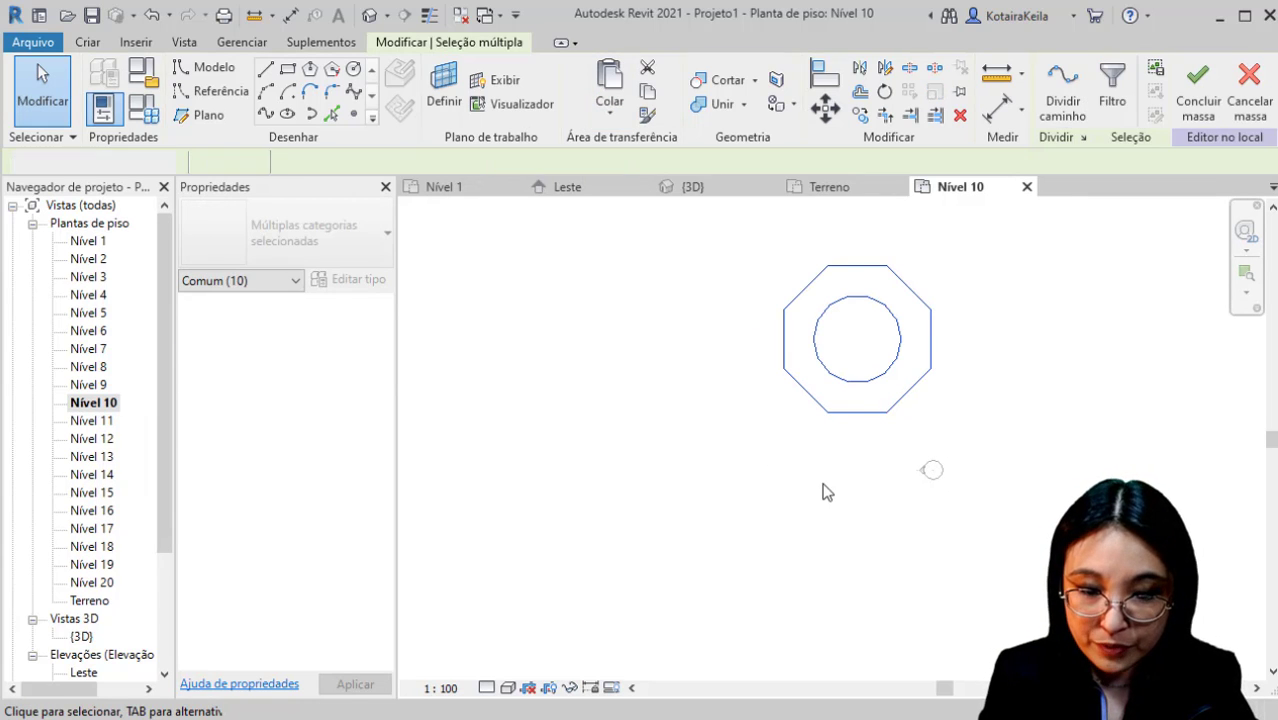
# Cut the octagon out of the Nível 10 plan, keeping only the circle there.
pyautogui.click(822, 491)
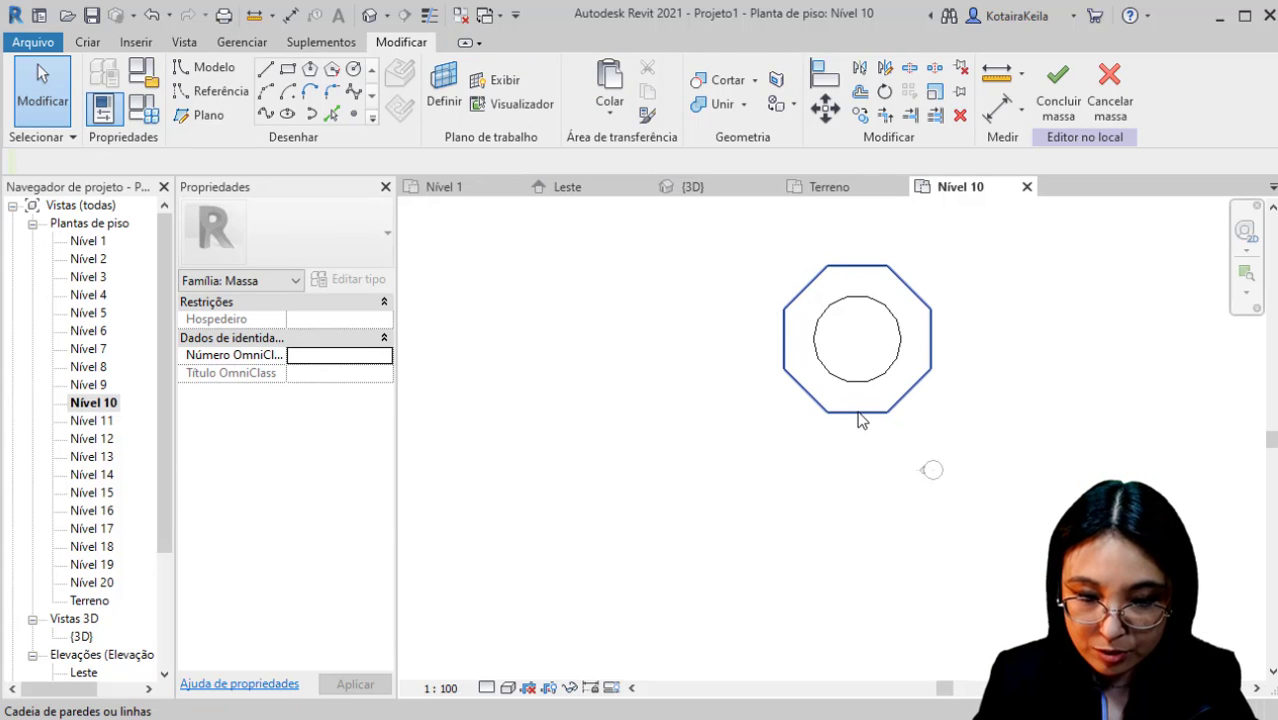
pyautogui.click(858, 412)
pyautogui.press('Delete')
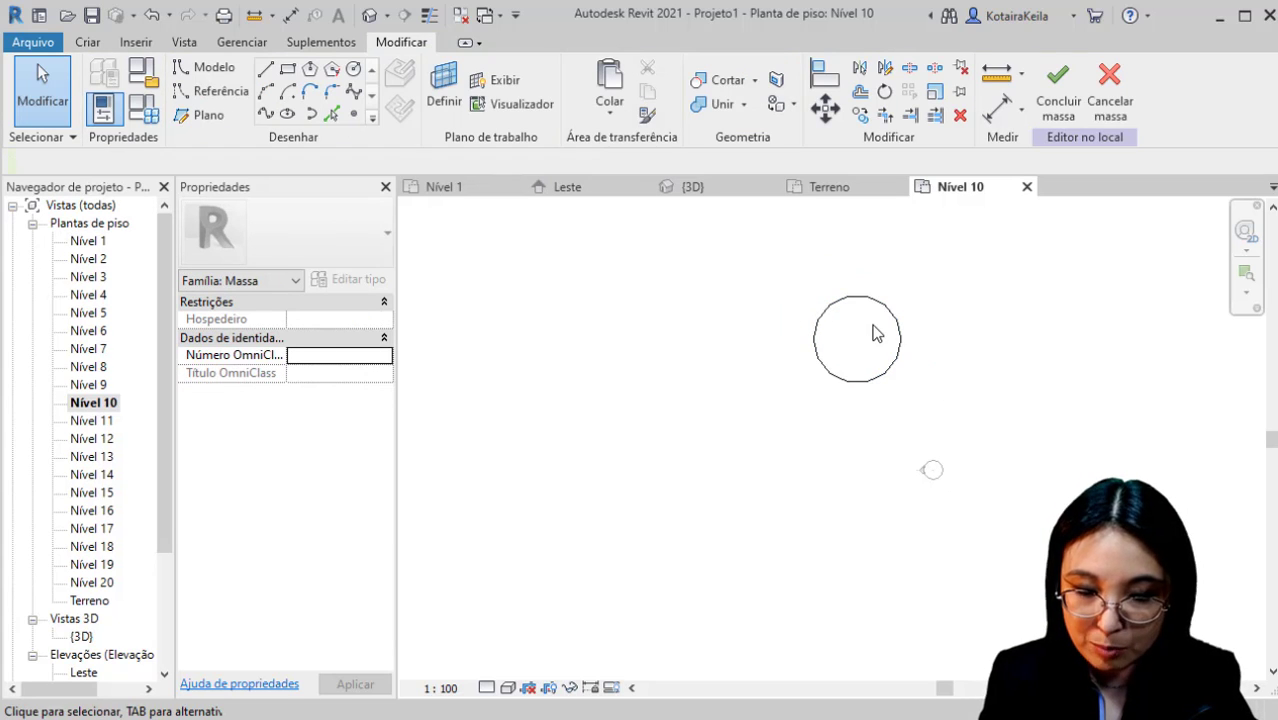
# Open the Nível 20 floor plan and paste the octagon aligned with the current view.
pyautogui.doubleClick(95, 583)
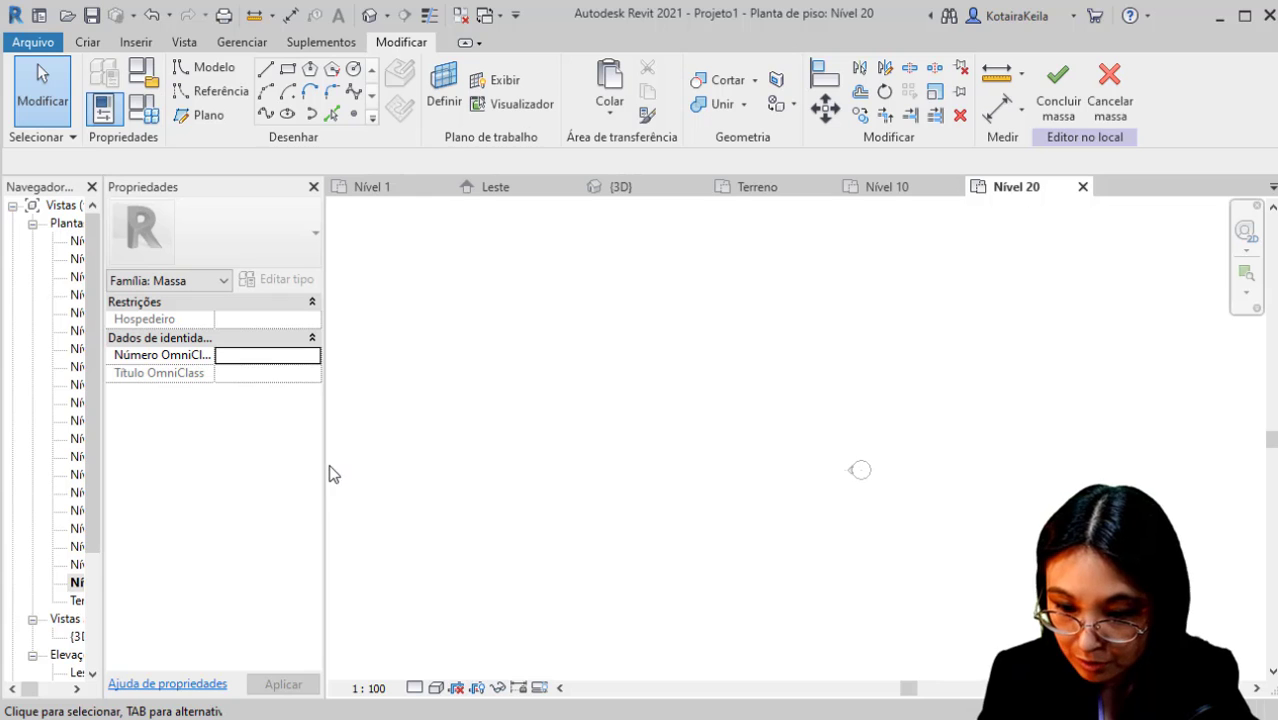
pyautogui.moveTo(325, 474); pyautogui.dragTo(442, 462)
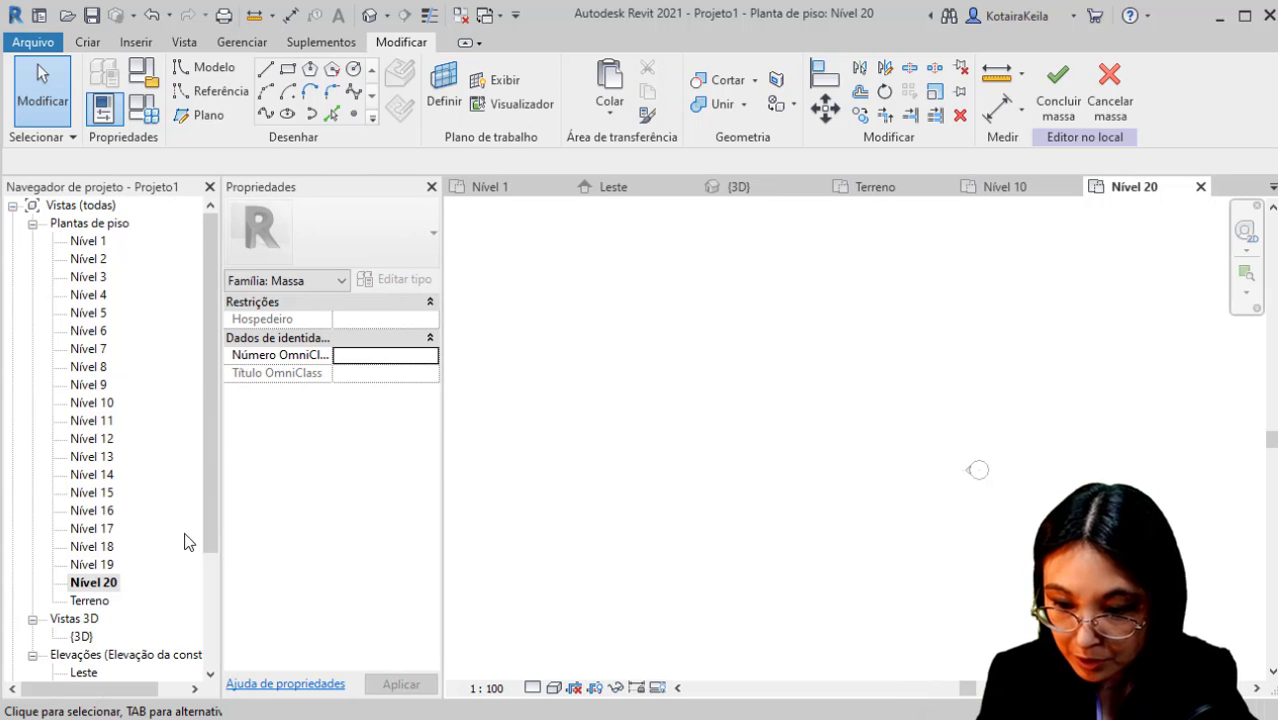
pyautogui.press('ctrl')
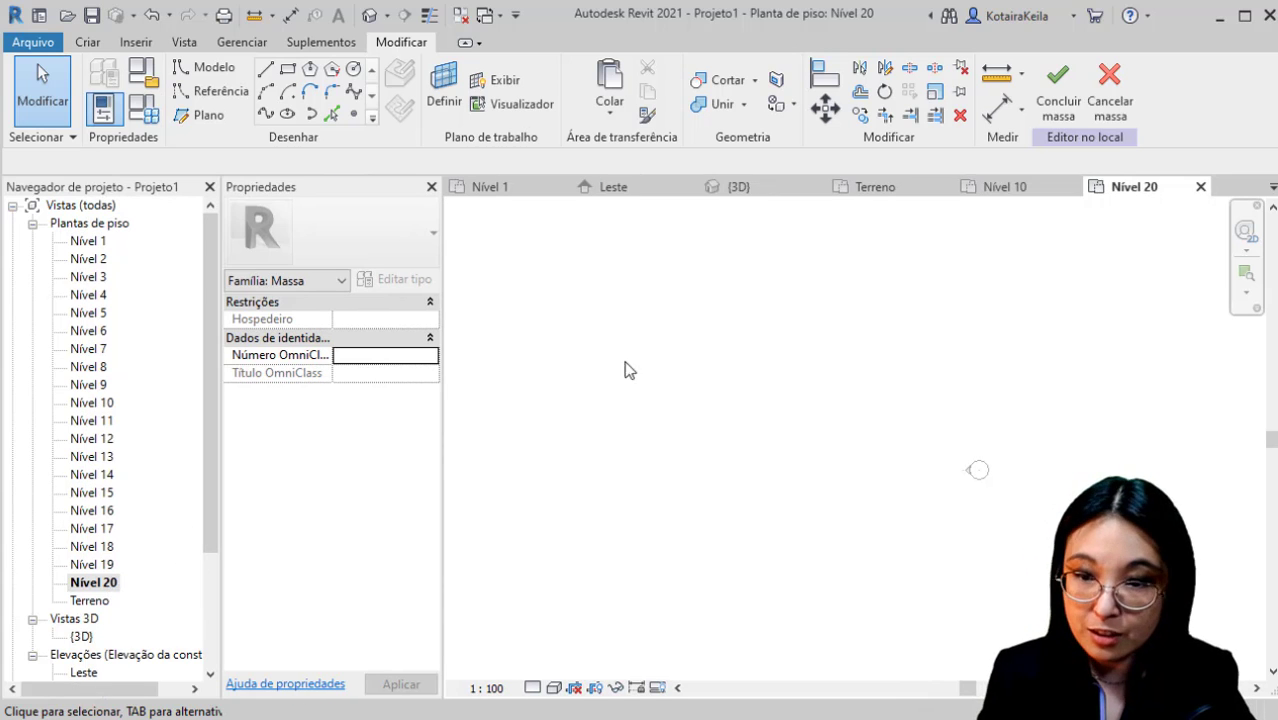
pyautogui.click(621, 118)
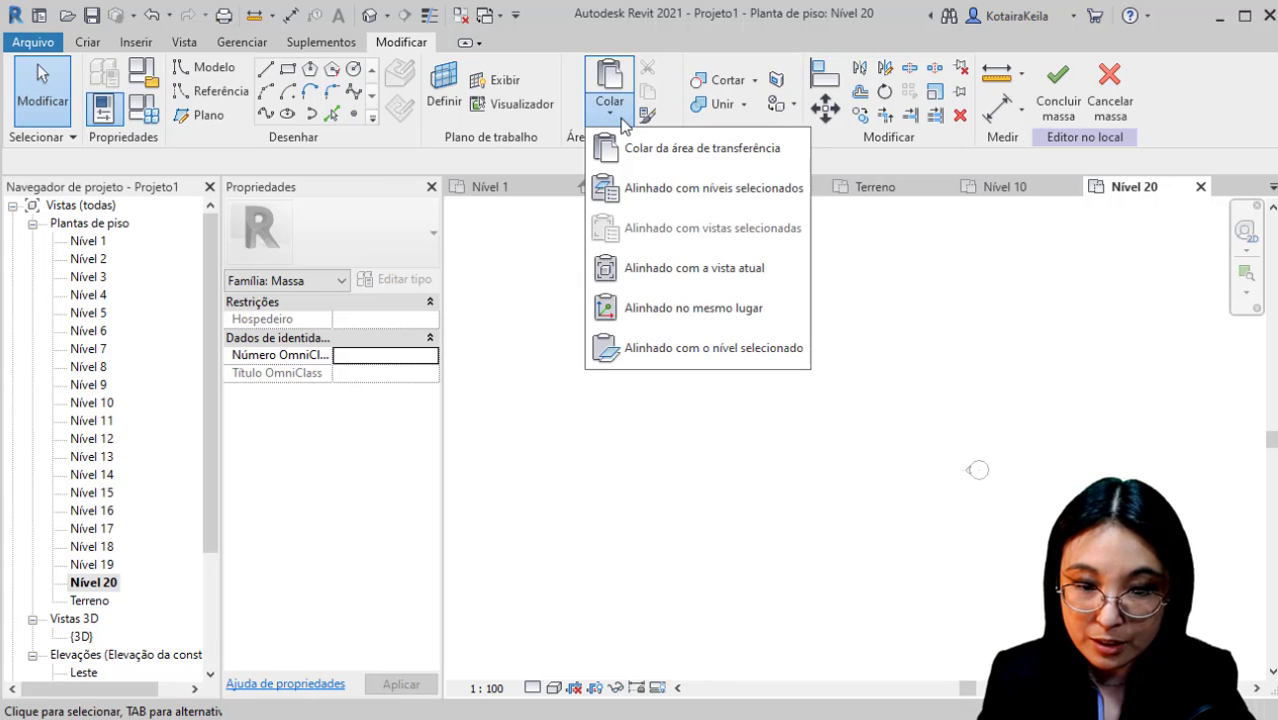
pyautogui.click(678, 268)
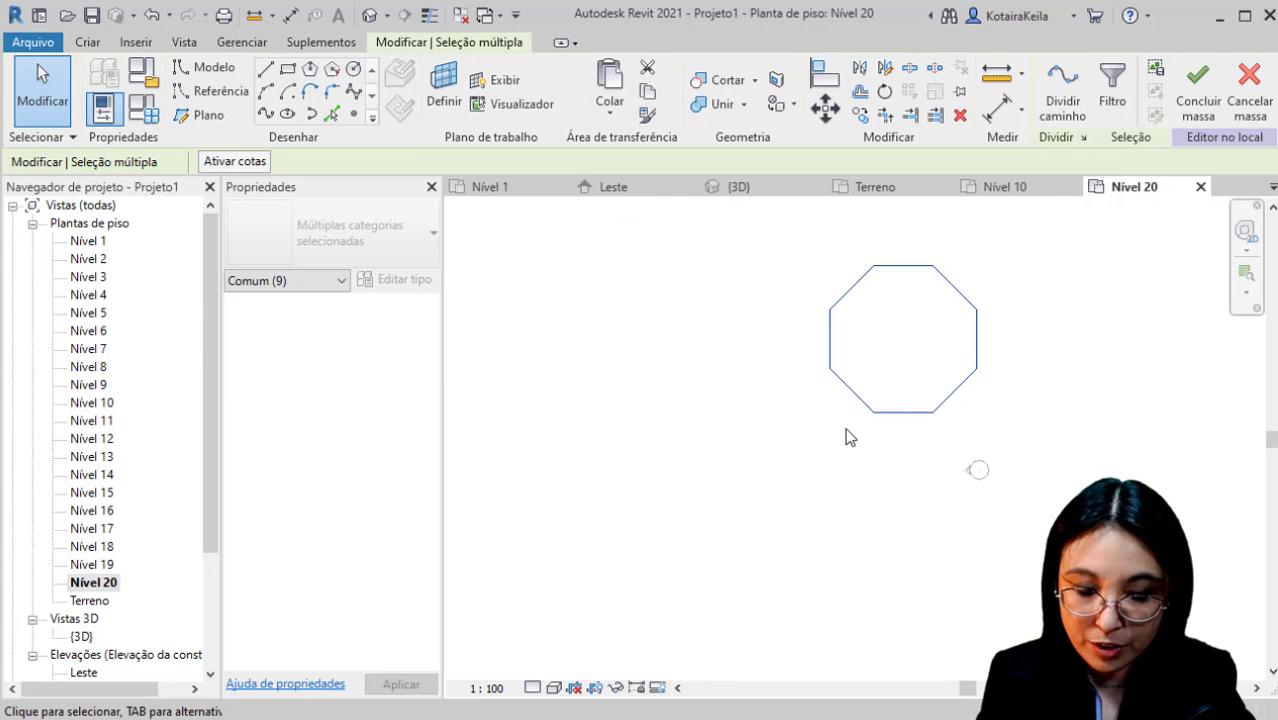
pyautogui.click(779, 453)
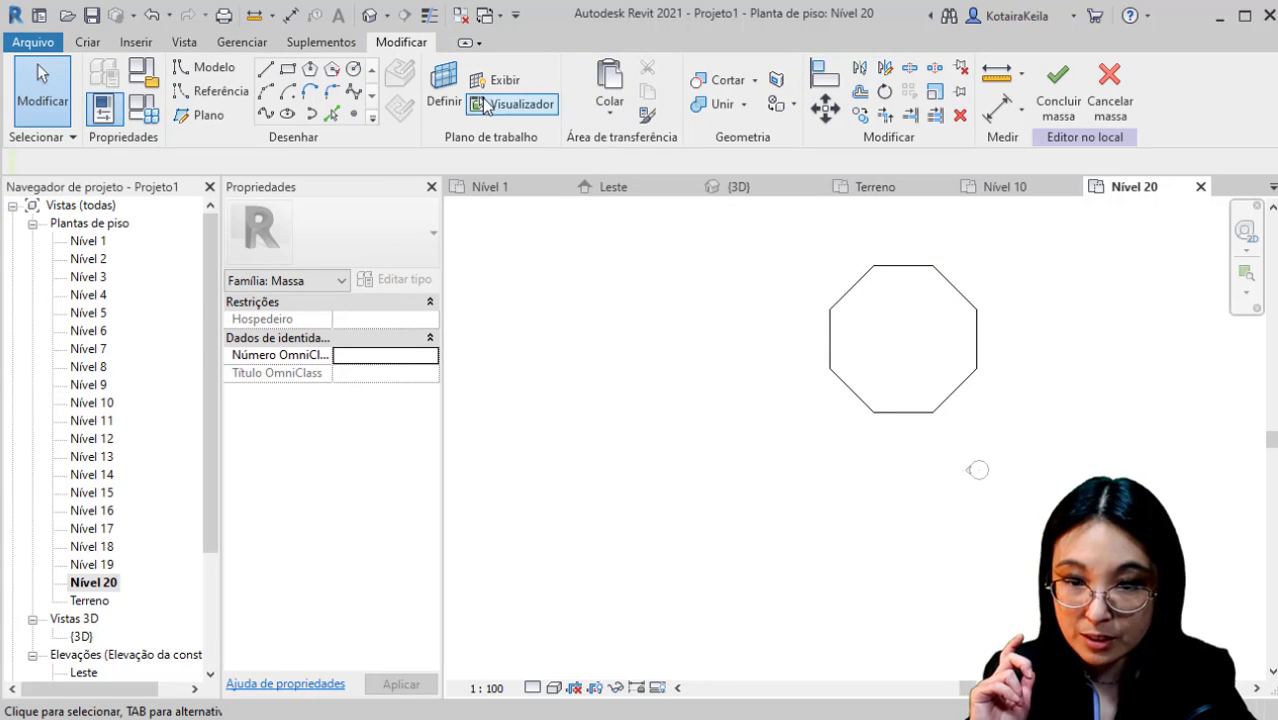
# In the 3D view, select the rectangle, circle and octagon profiles together and create a solid form from them.
pyautogui.click(369, 16)
pyautogui.scroll(-3, 806, 402)
pyautogui.moveTo(829, 413); pyautogui.dragTo(546, 284, button='middle')
pyautogui.scroll(-3, 612, 312)
pyautogui.scroll(-1, 621, 320)
pyautogui.moveTo(641, 345); pyautogui.dragTo(687, 486, button='middle')
pyautogui.scroll(2, 624, 416)
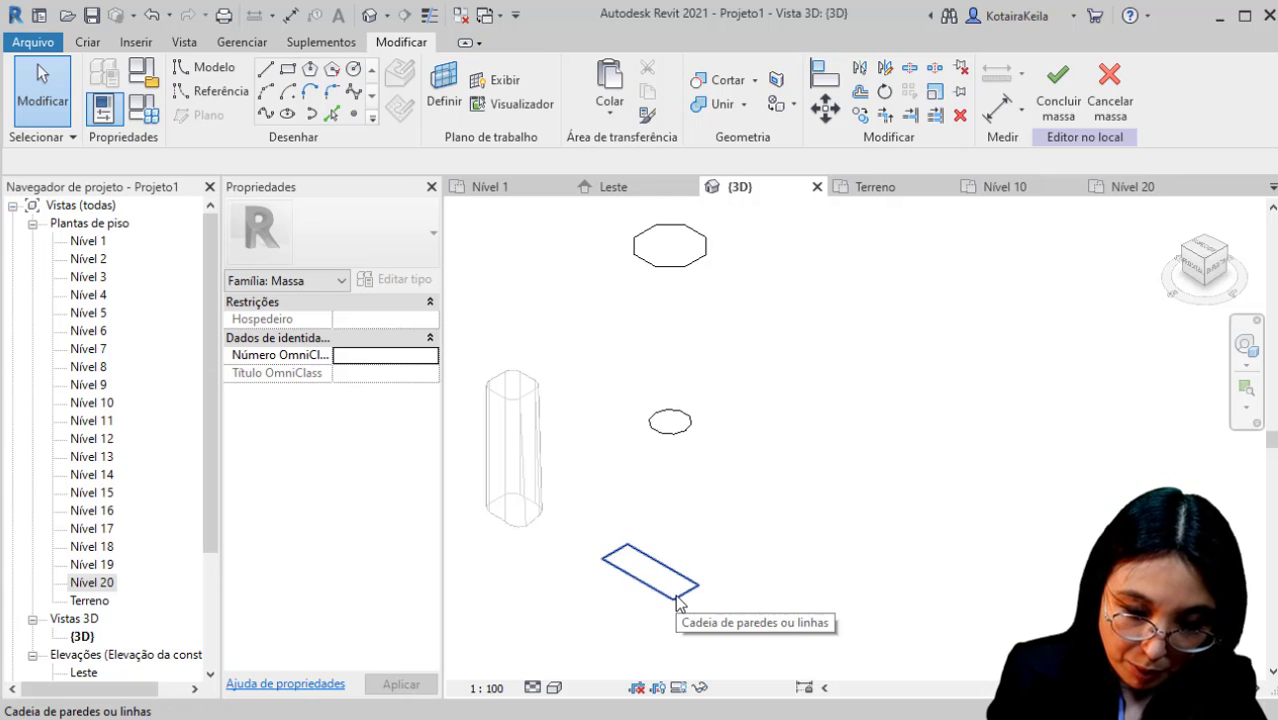
pyautogui.press('ctrl')
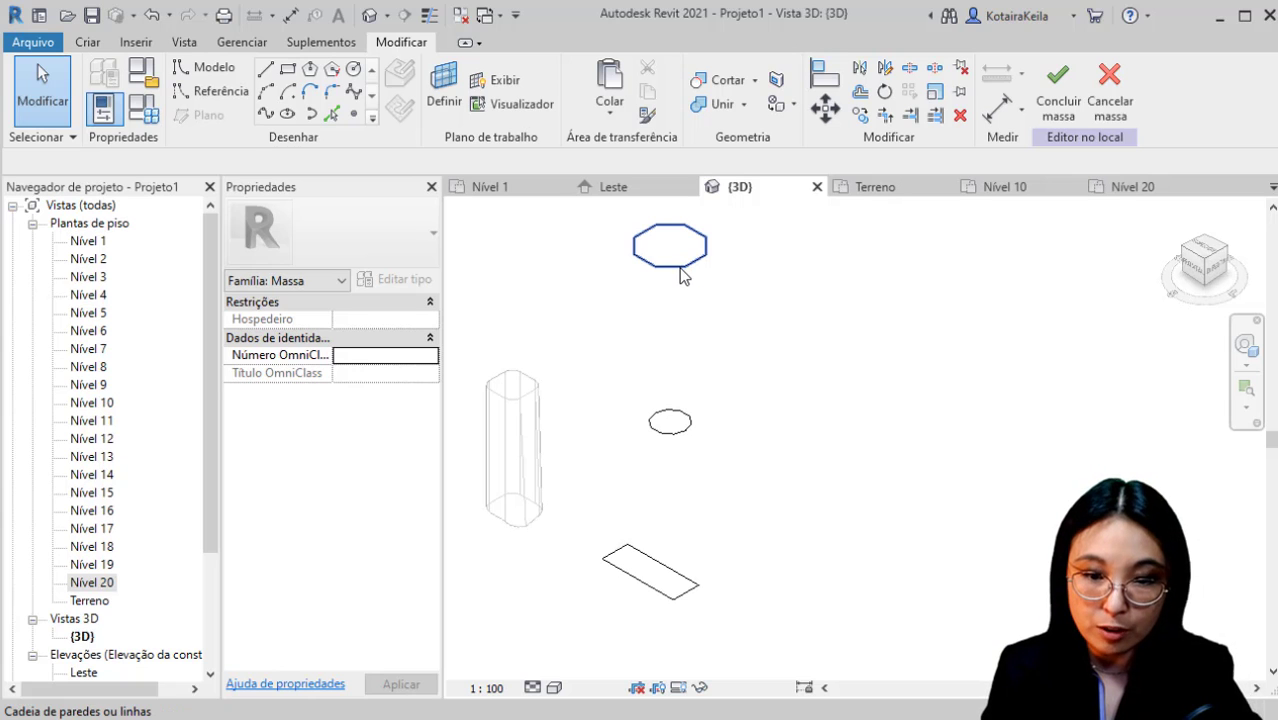
pyautogui.moveTo(770, 620)
pyautogui.mouseDown()
pyautogui.moveTo(710, 508)
pyautogui.moveTo(620, 257)
pyautogui.moveTo(563, 224)
pyautogui.mouseUp()
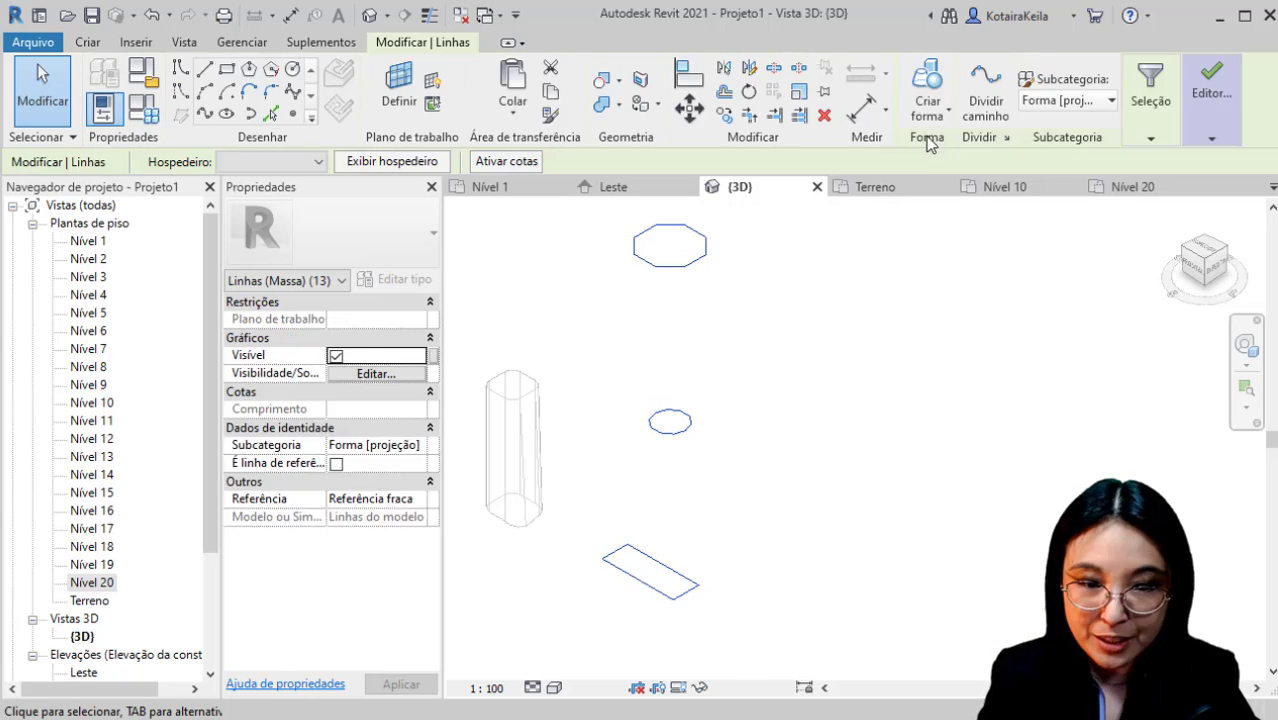
pyautogui.click(928, 117)
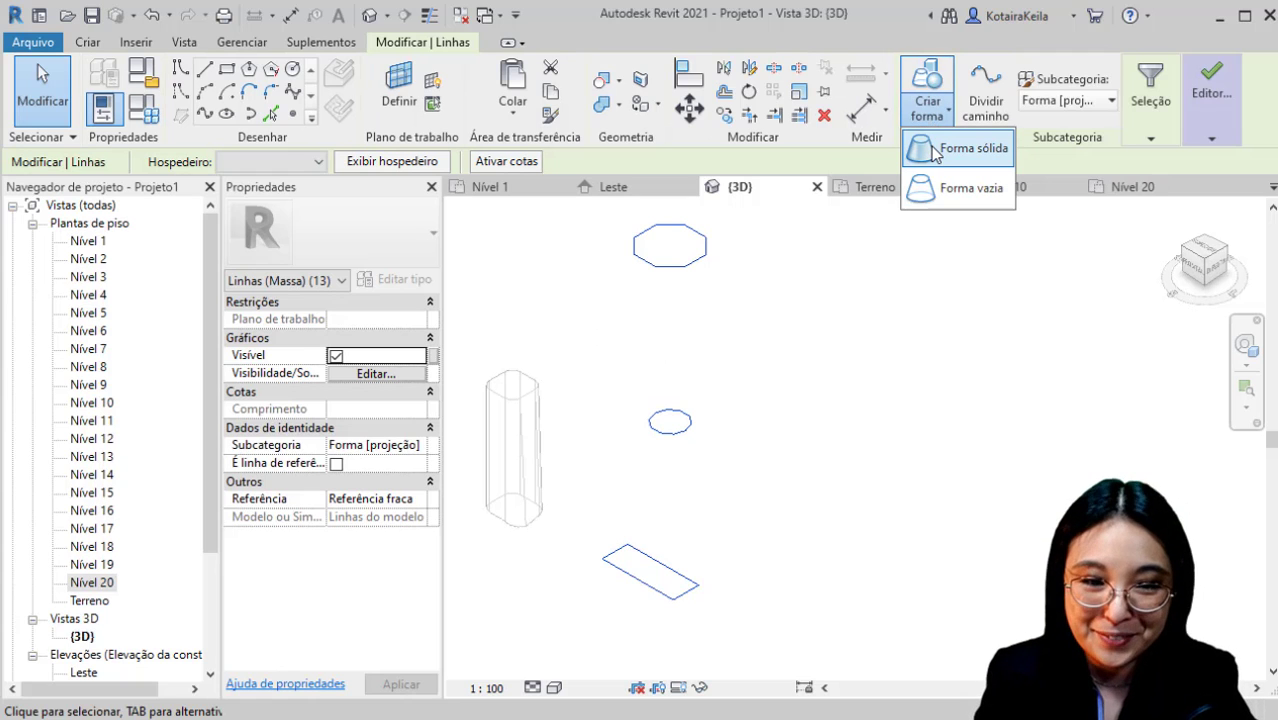
pyautogui.click(931, 146)
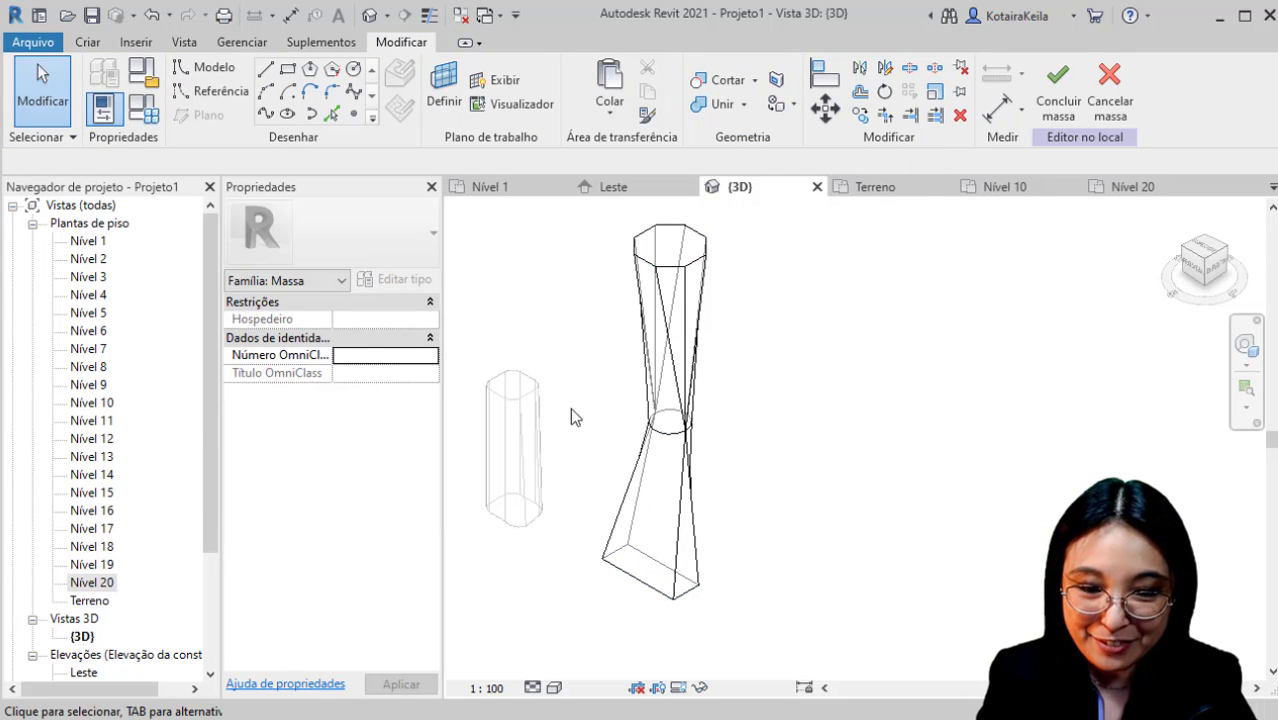
# Try reshaping the form's base by moving its short edge outward and down, and select its long edge and a side face.
pyautogui.keyDown('shift'); pyautogui.moveTo(773, 566); pyautogui.dragTo(682, 617, button='middle'); pyautogui.keyUp('shift')
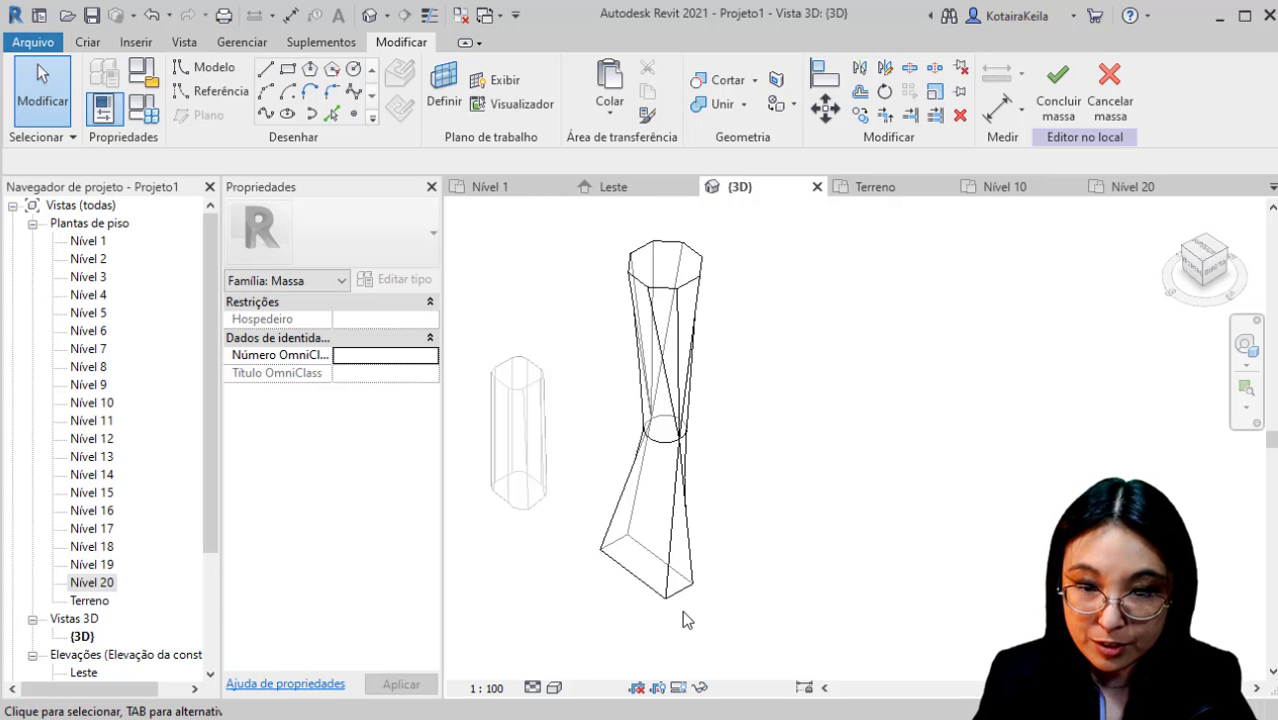
pyautogui.scroll(2, 665, 591)
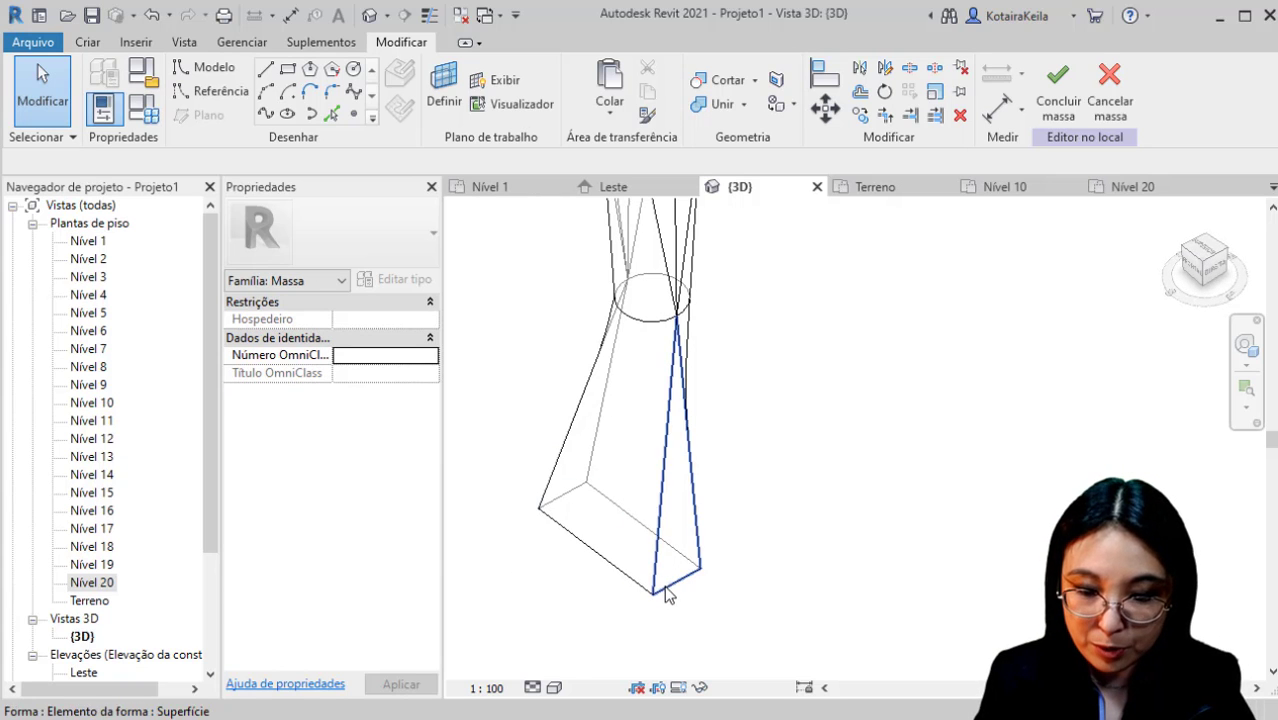
pyautogui.click(676, 582)
pyautogui.moveTo(652, 617); pyautogui.dragTo(620, 560, button='middle')
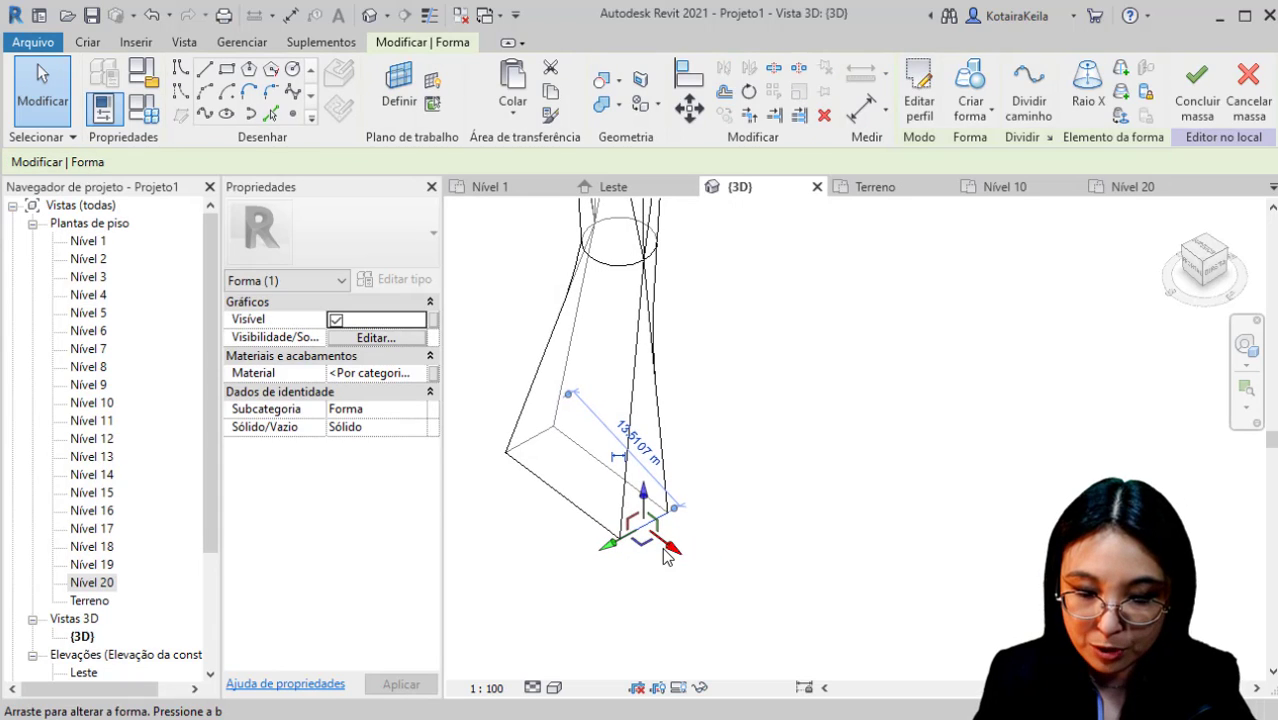
pyautogui.moveTo(673, 551); pyautogui.dragTo(702, 574)
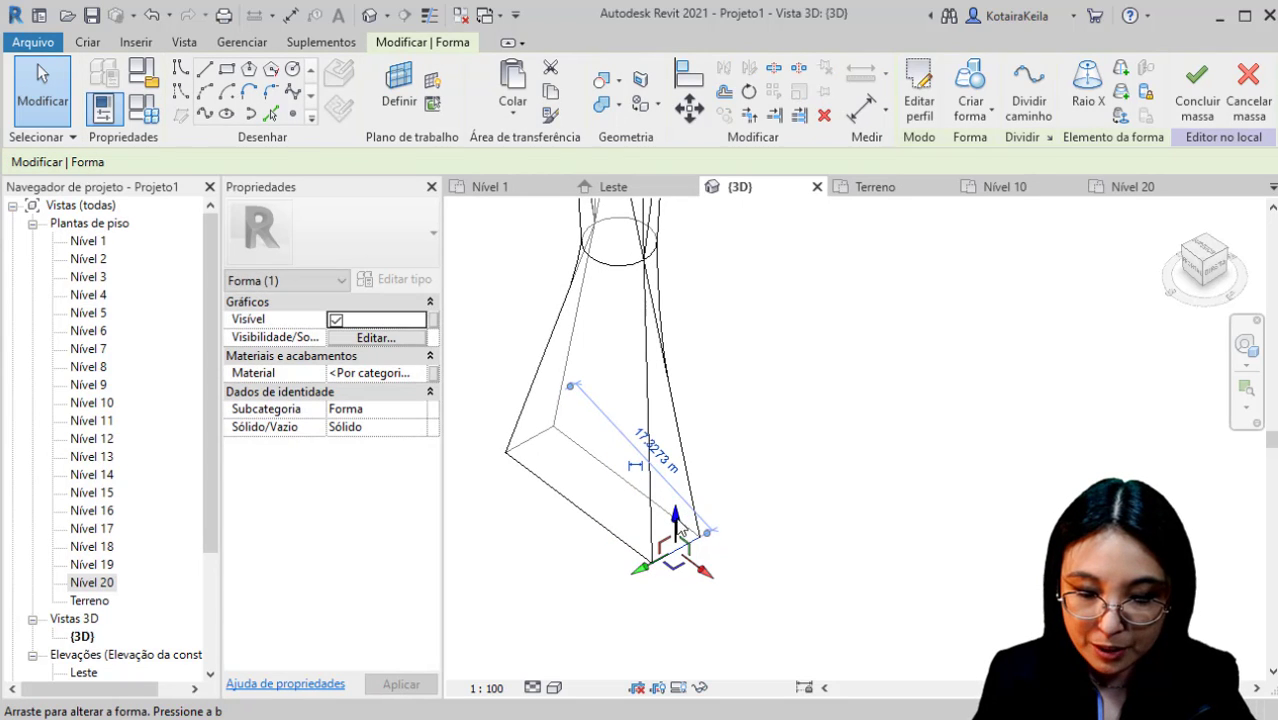
pyautogui.moveTo(676, 516); pyautogui.dragTo(693, 656)
pyautogui.press('Escape')
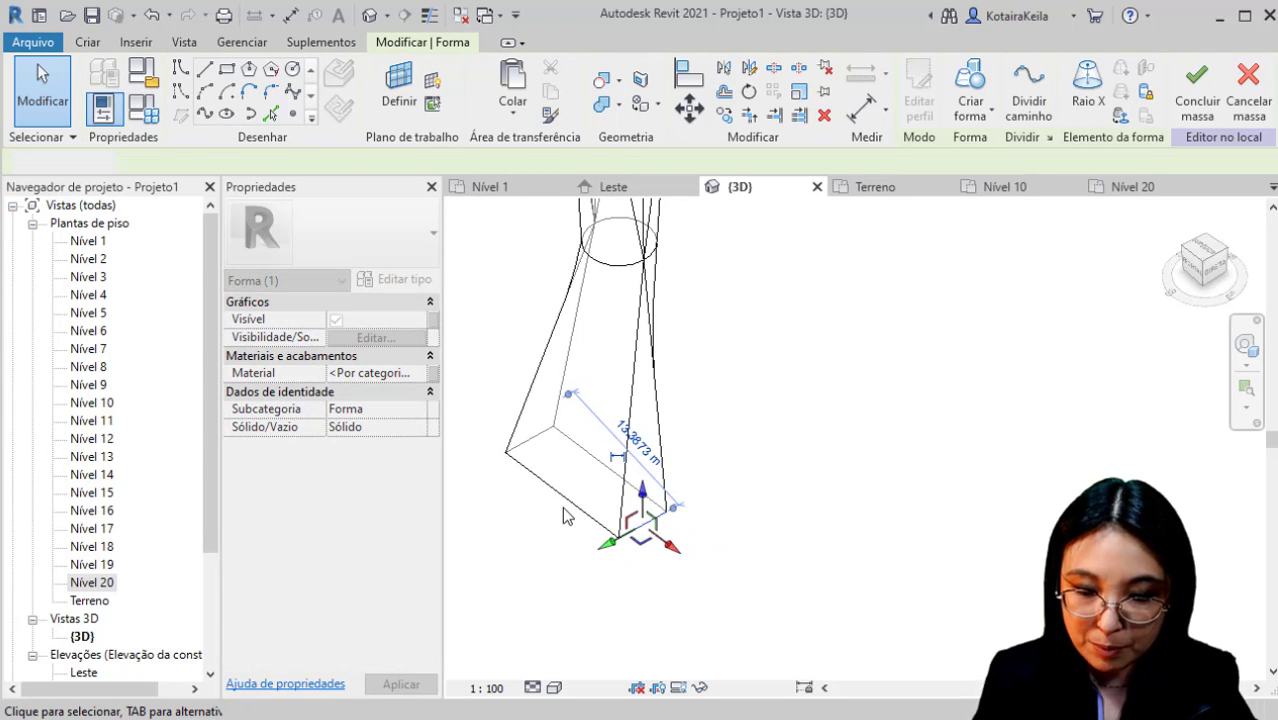
pyautogui.click(539, 499)
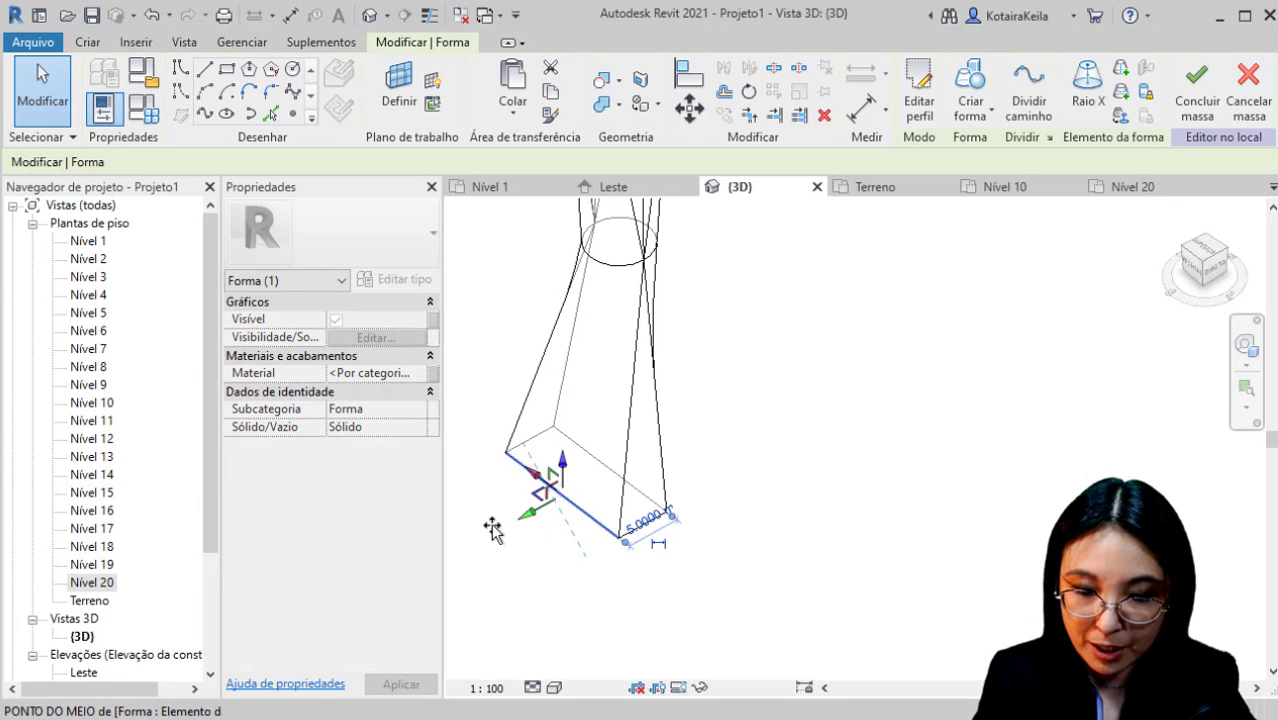
pyautogui.scroll(-2, 745, 492)
pyautogui.keyDown('shift'); pyautogui.moveTo(745, 492); pyautogui.dragTo(725, 610, button='middle'); pyautogui.keyUp('shift')
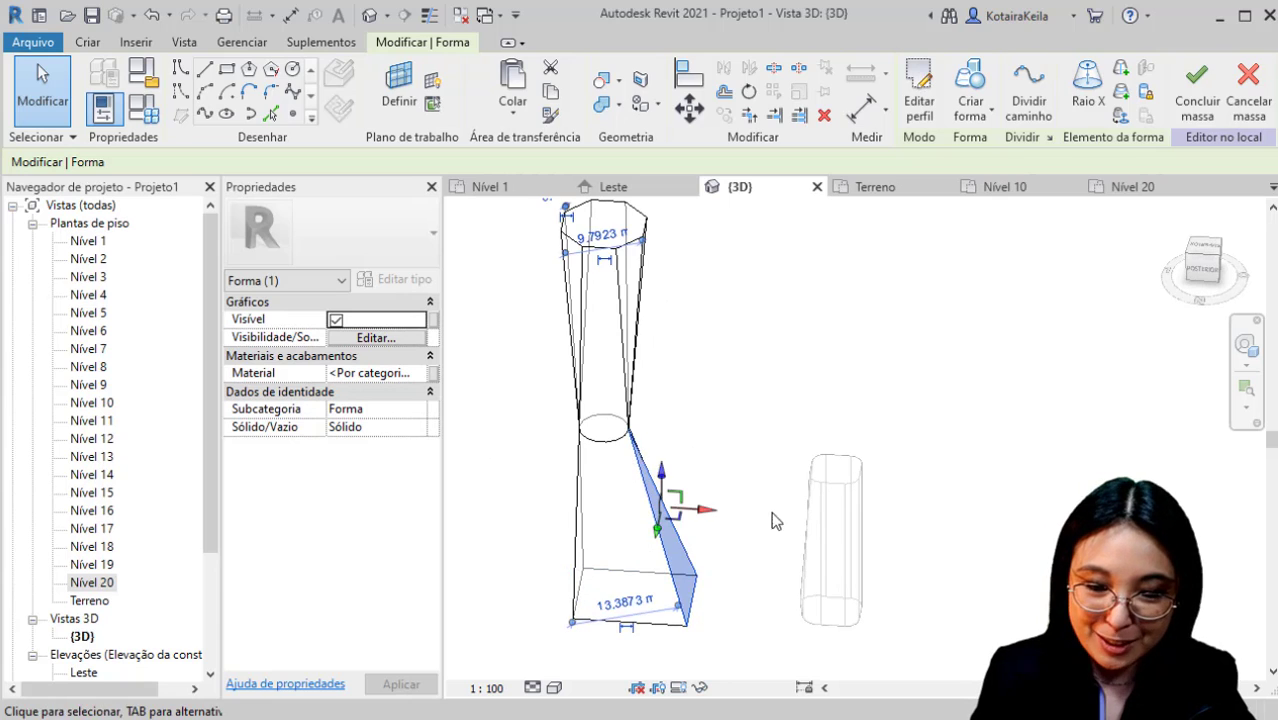
pyautogui.click(745, 505)
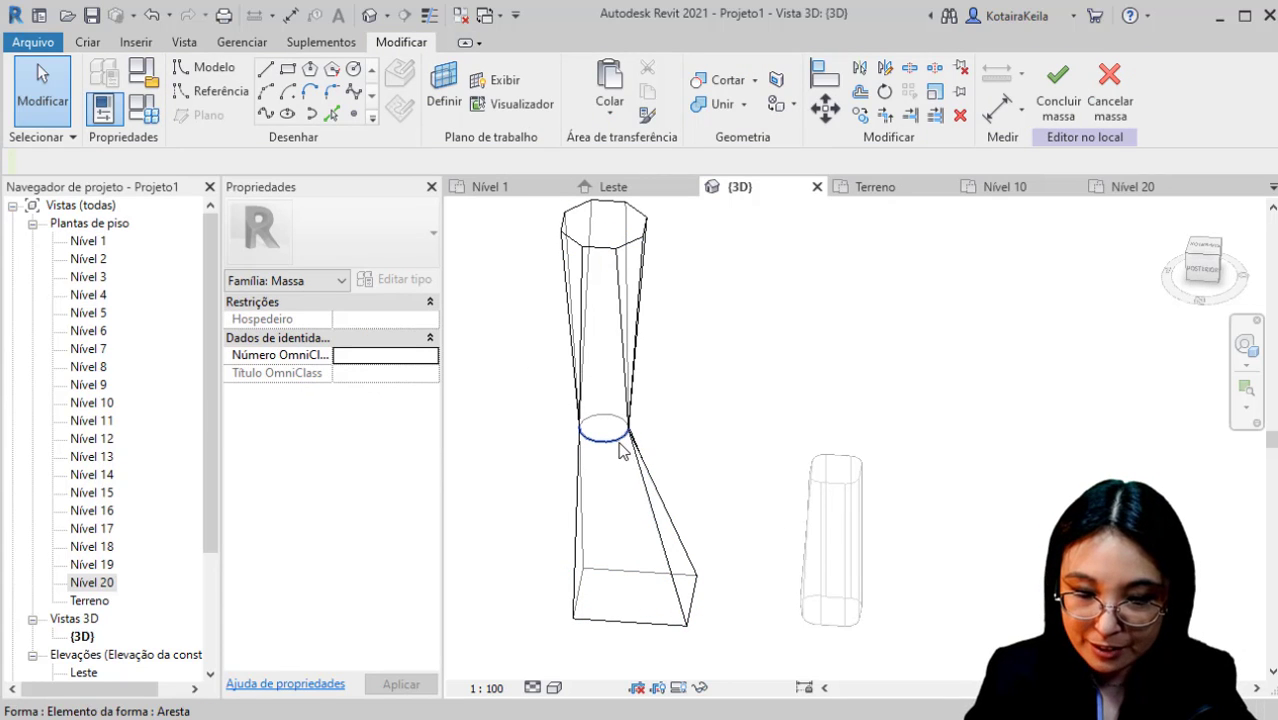
# Select the circular edge at the middle of the form and nudge it downward.
pyautogui.click(620, 450)
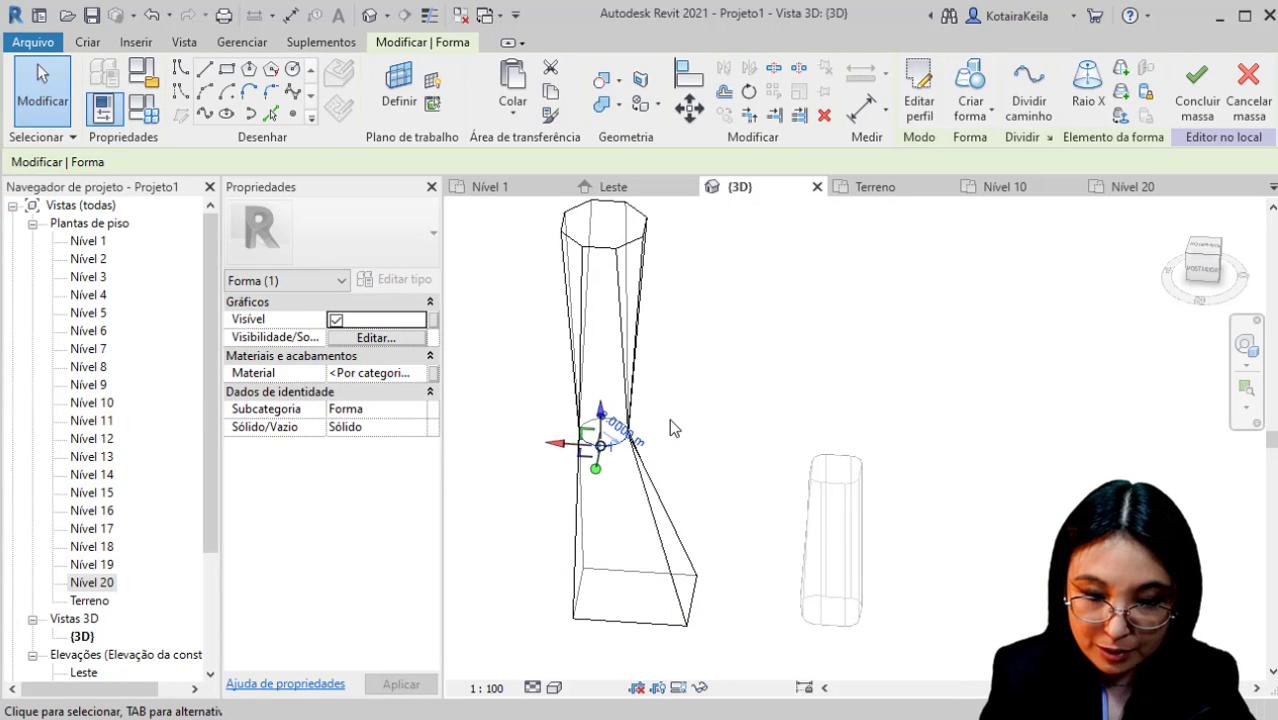
pyautogui.press('Down')
pyautogui.press('Down')
pyautogui.press('Down')
pyautogui.press('Down')
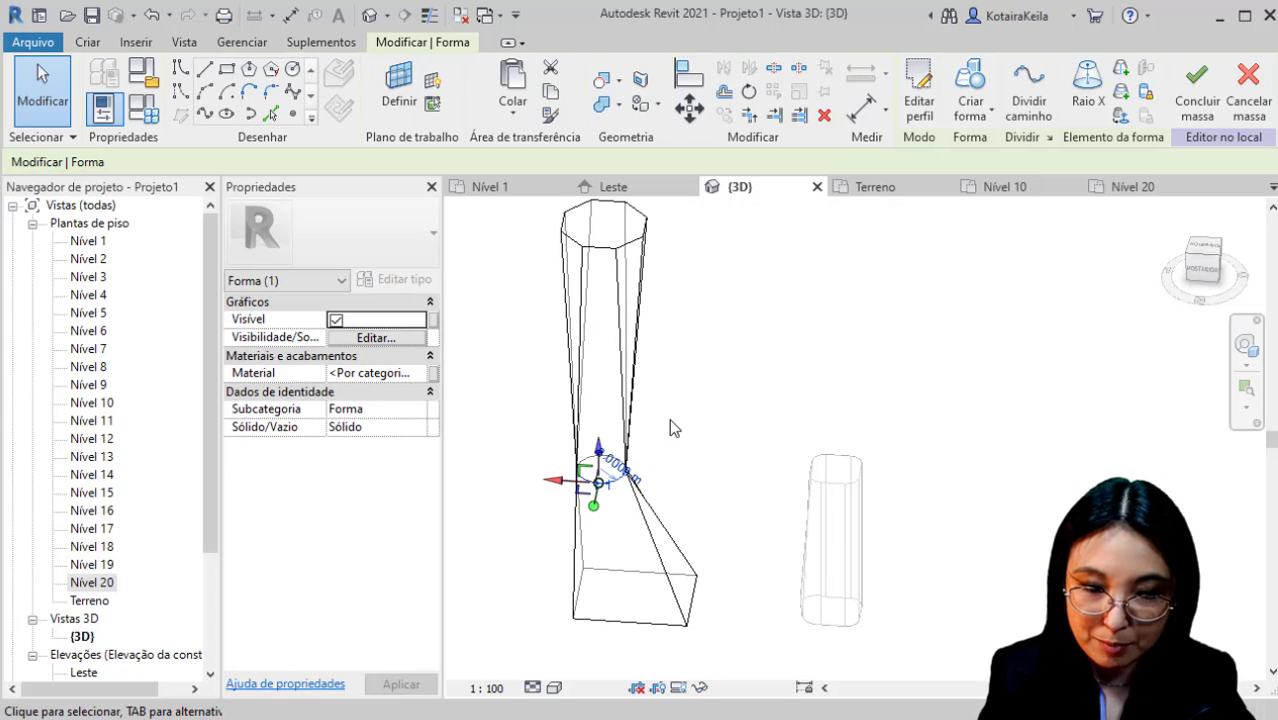
pyautogui.click(684, 453)
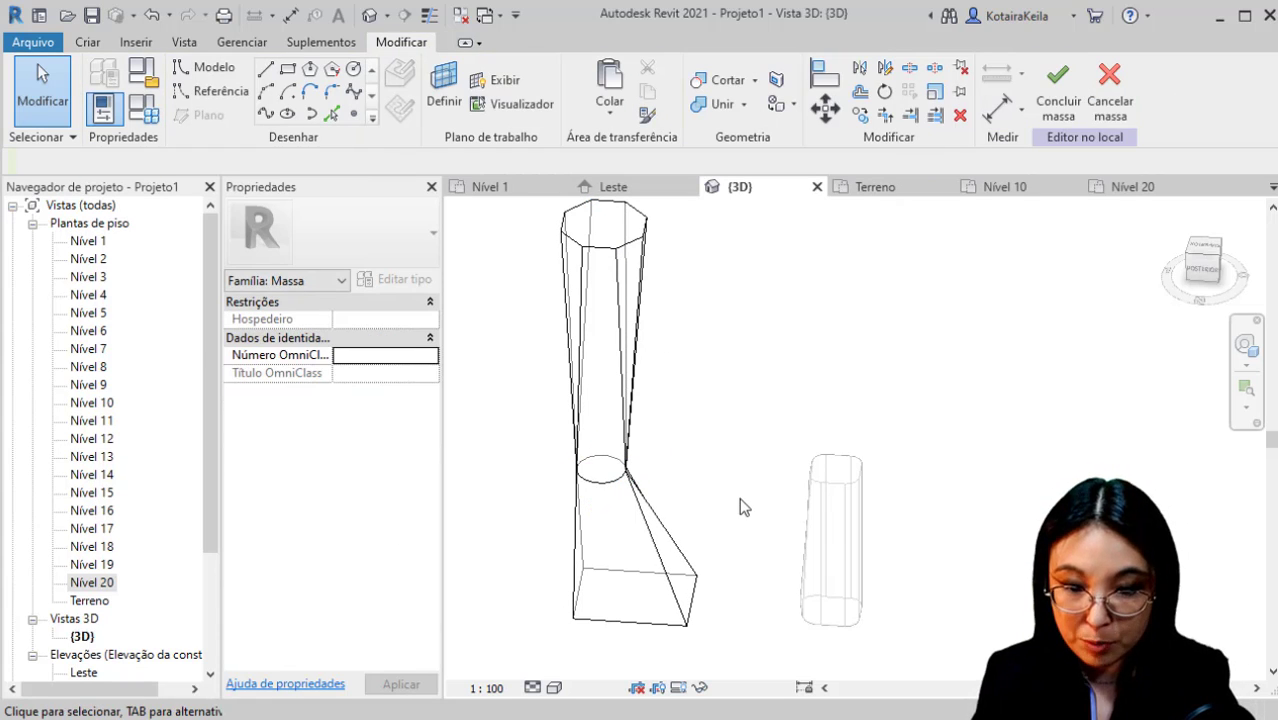
# Nudge the form's circular middle edge sideways and finish the in-place mass.
pyautogui.keyDown('shift'); pyautogui.moveTo(739, 476); pyautogui.dragTo(684, 472, button='middle'); pyautogui.keyUp('shift')
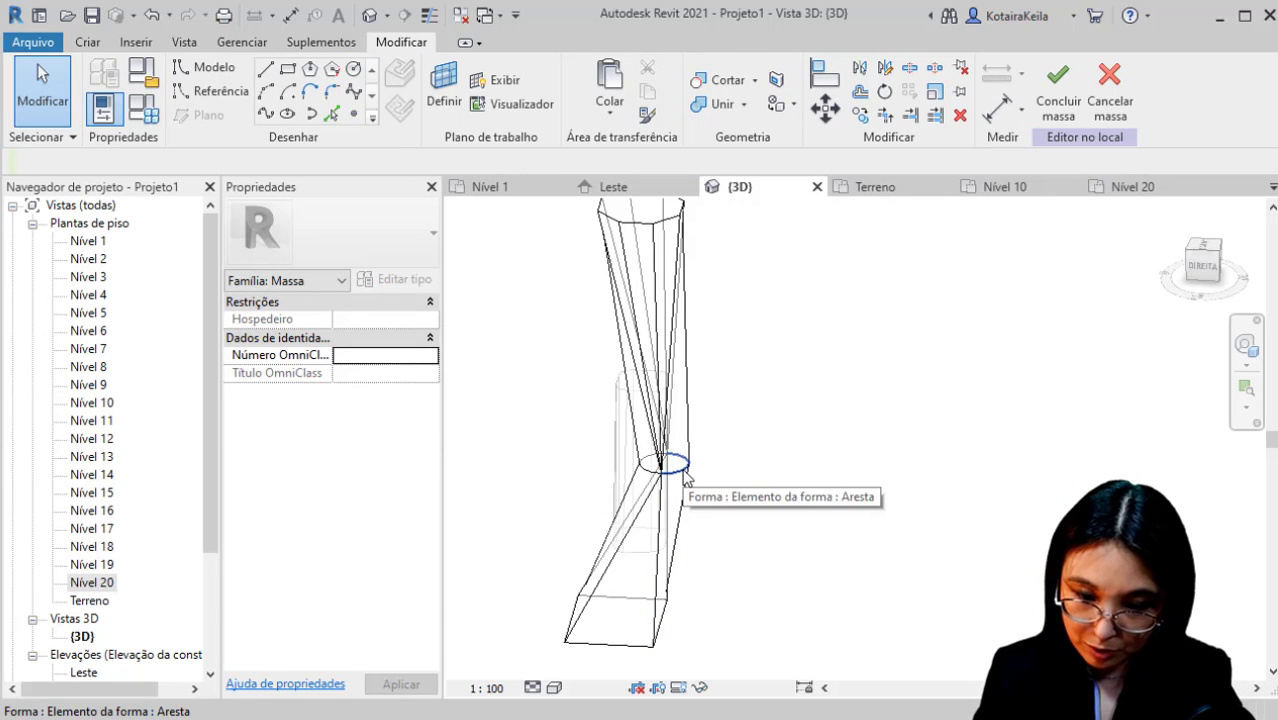
pyautogui.click(685, 472)
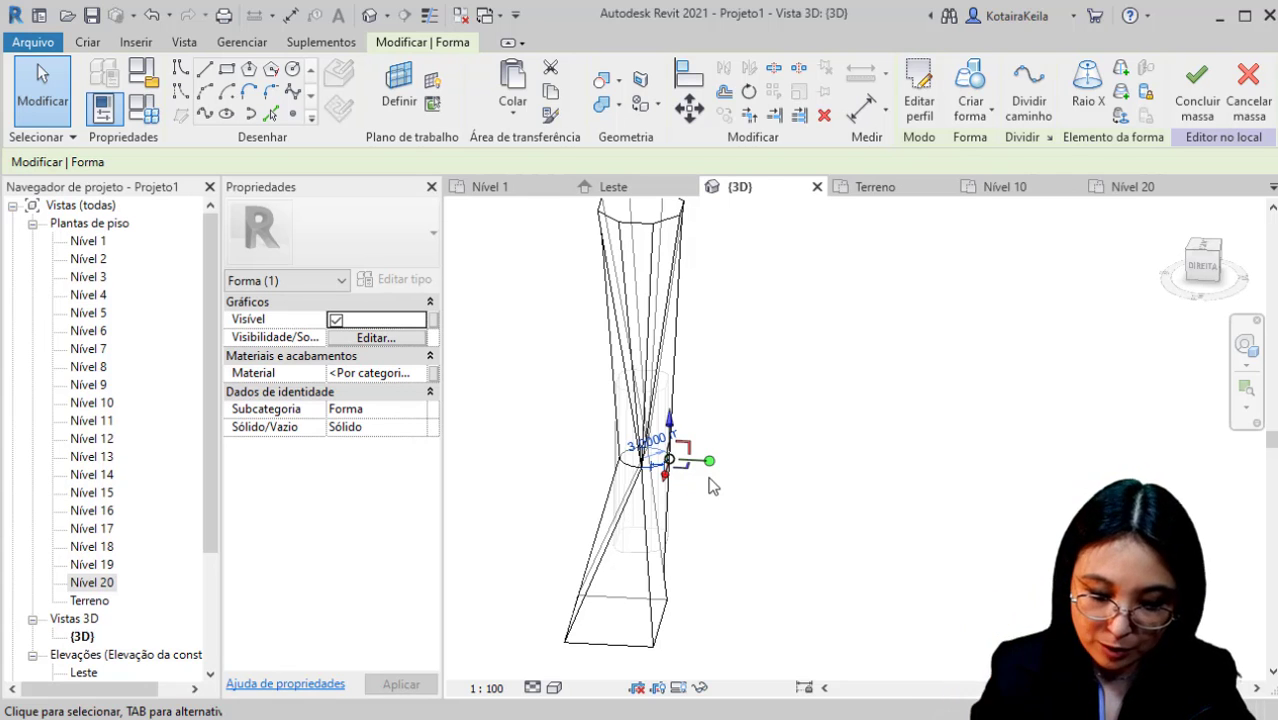
pyautogui.press('Left')
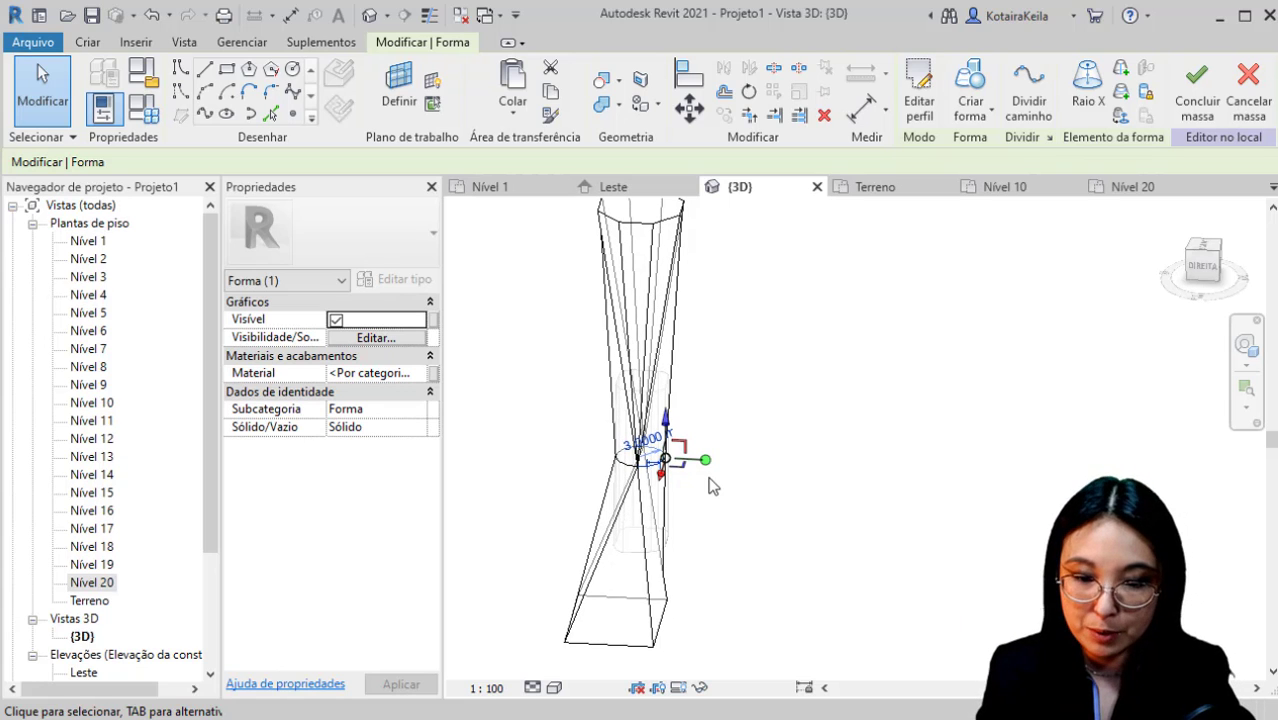
pyautogui.keyDown('shift'); pyautogui.moveTo(562, 491); pyautogui.dragTo(850, 513, button='middle'); pyautogui.keyUp('shift')
pyautogui.scroll(-3, 718, 495)
pyautogui.press('Escape')
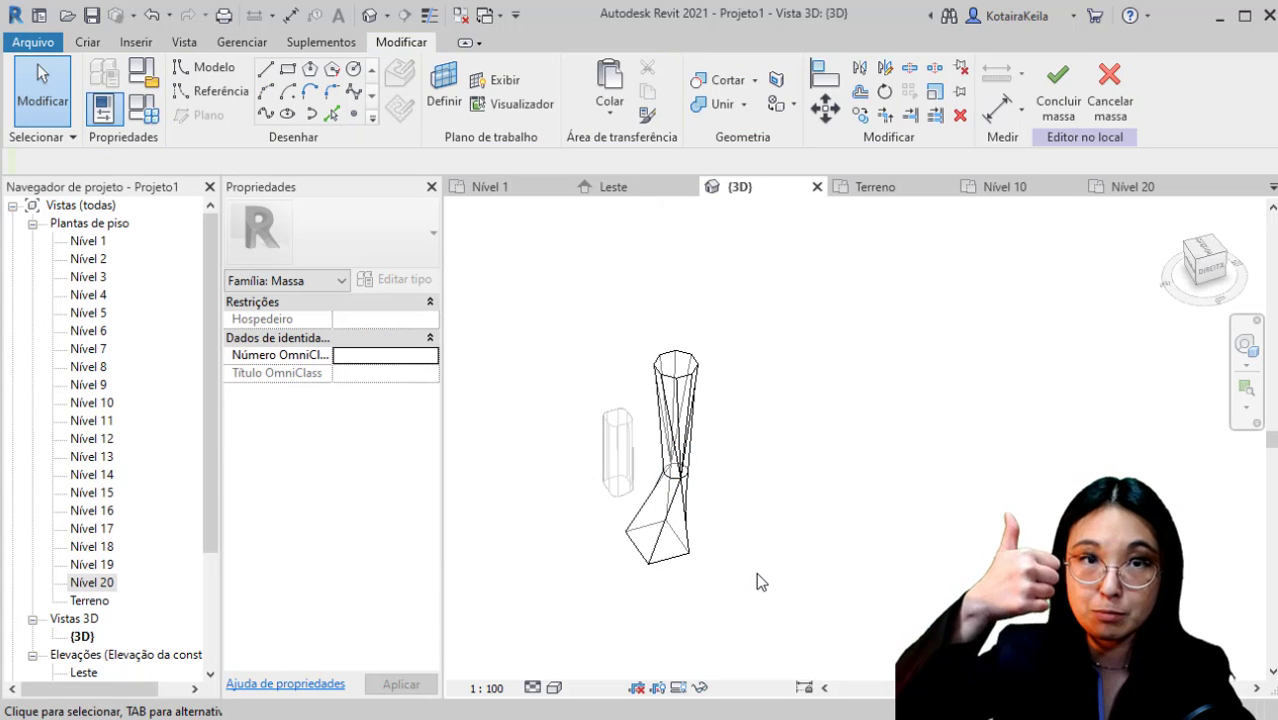
pyautogui.click(1058, 88)
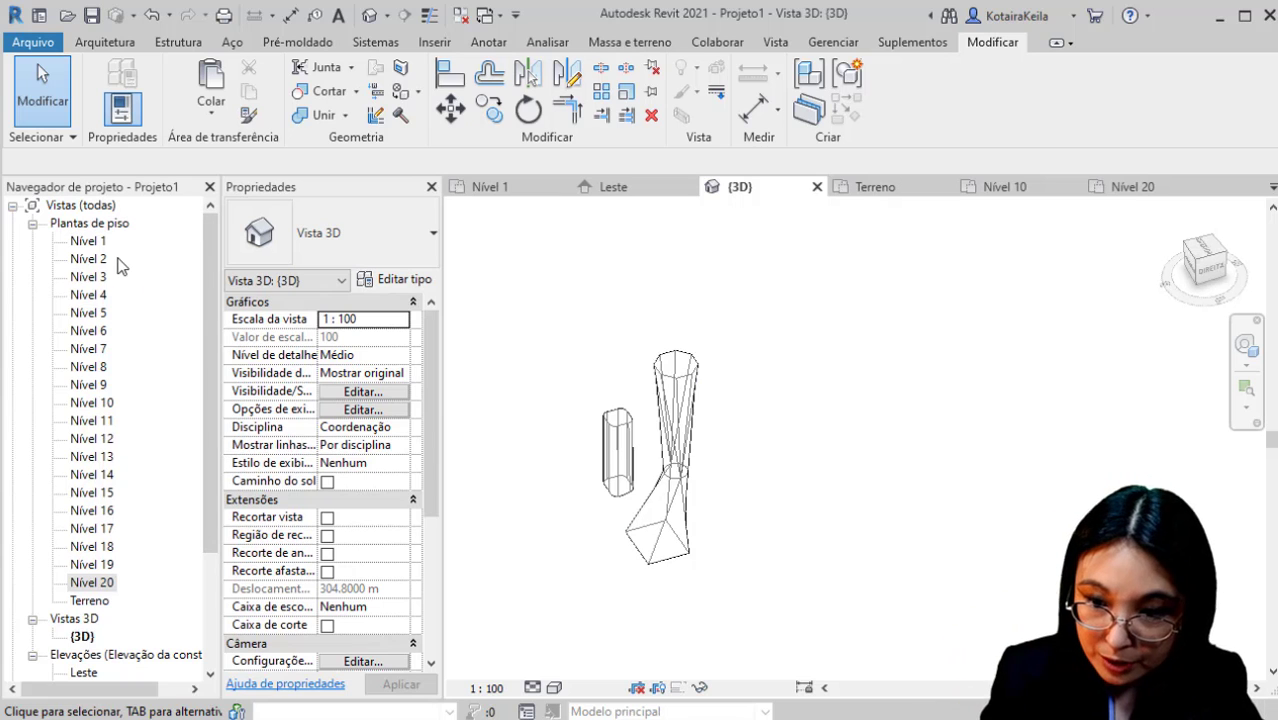
# Start a new in-place conceptual mass with the name Massa 3.
pyautogui.keyDown('shift'); pyautogui.moveTo(557, 586); pyautogui.dragTo(633, 508, button='middle'); pyautogui.keyUp('shift')
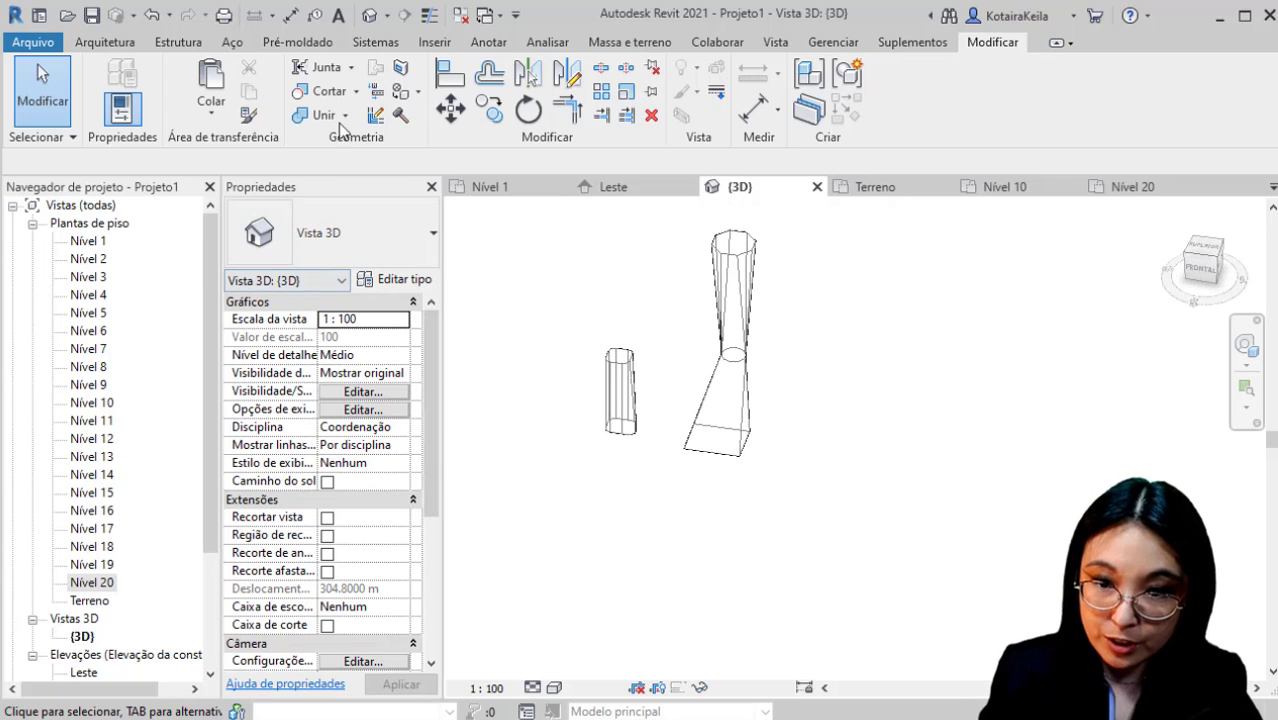
pyautogui.click(629, 42)
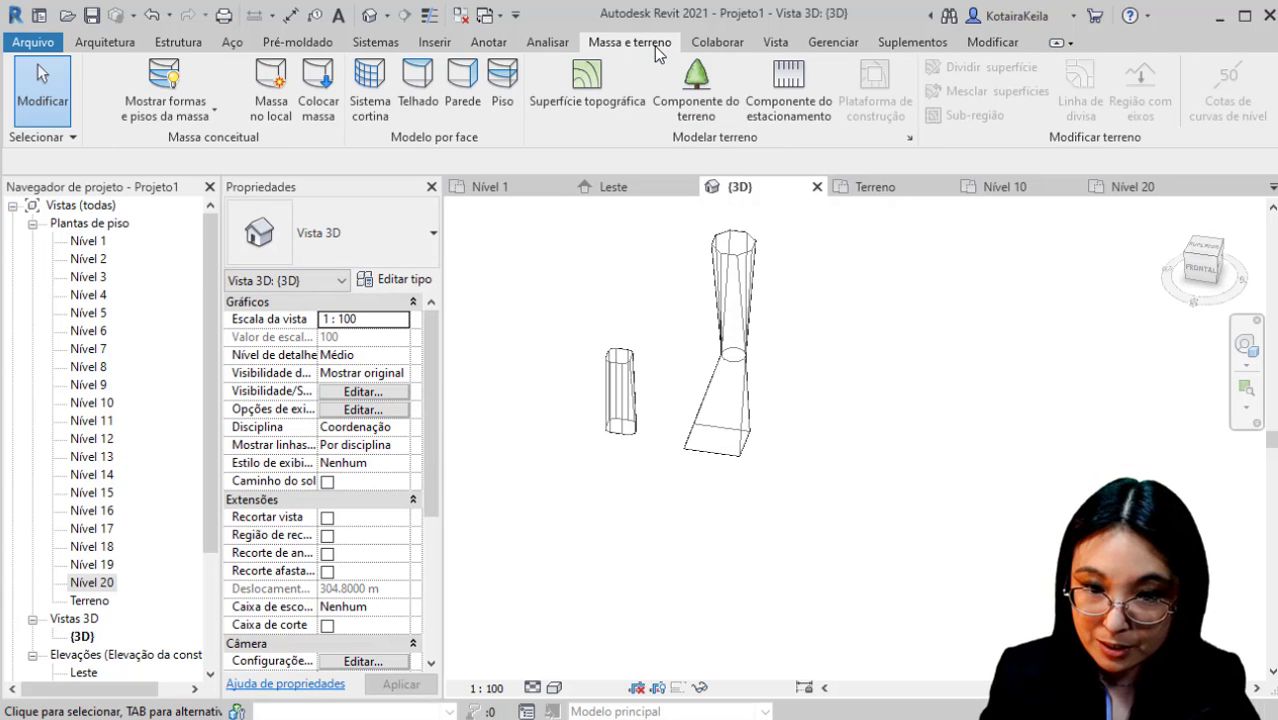
pyautogui.click(272, 112)
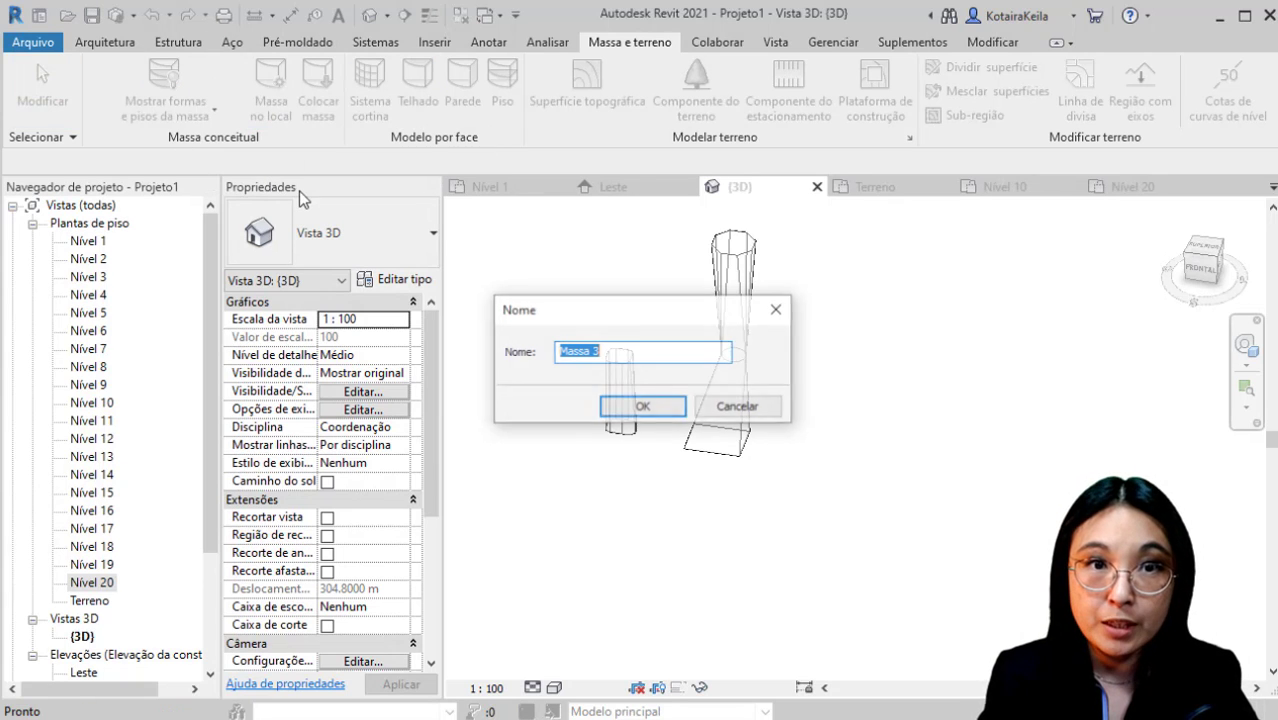
pyautogui.click(640, 407)
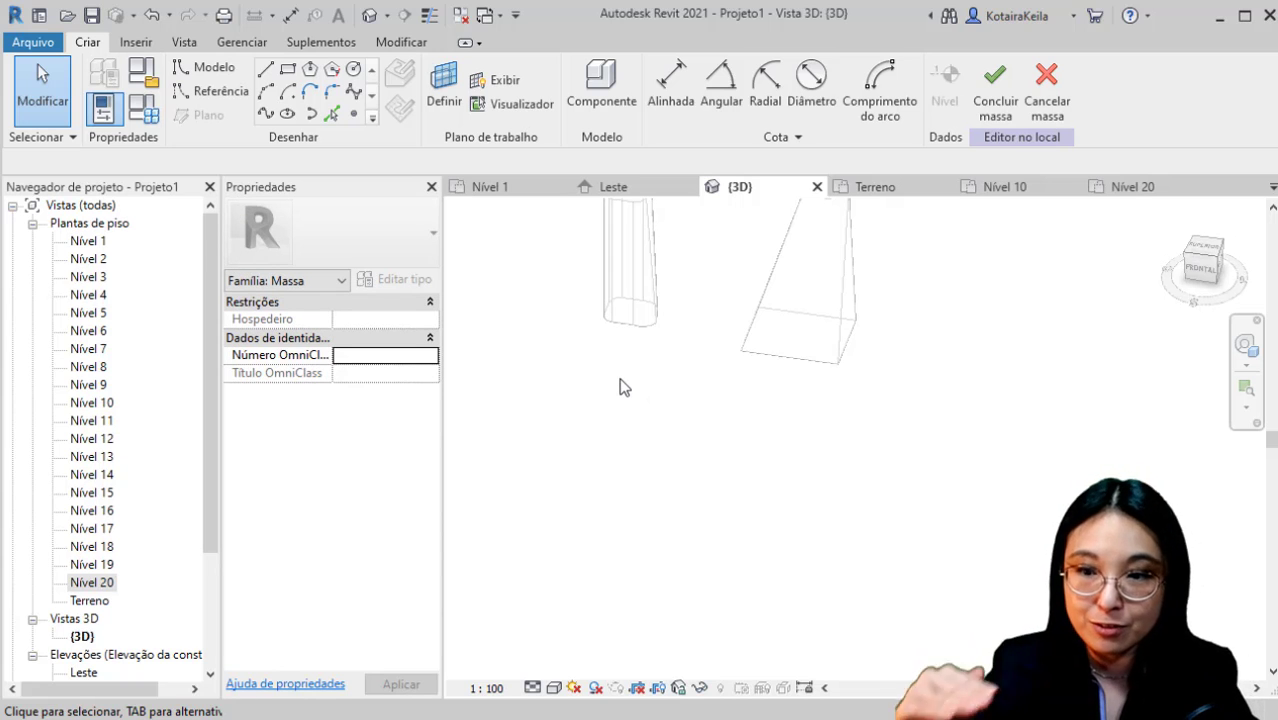
# Draw a horizontal reference line about 10 m long on Nível 1, in front of the existing masses.
pyautogui.click(228, 94)
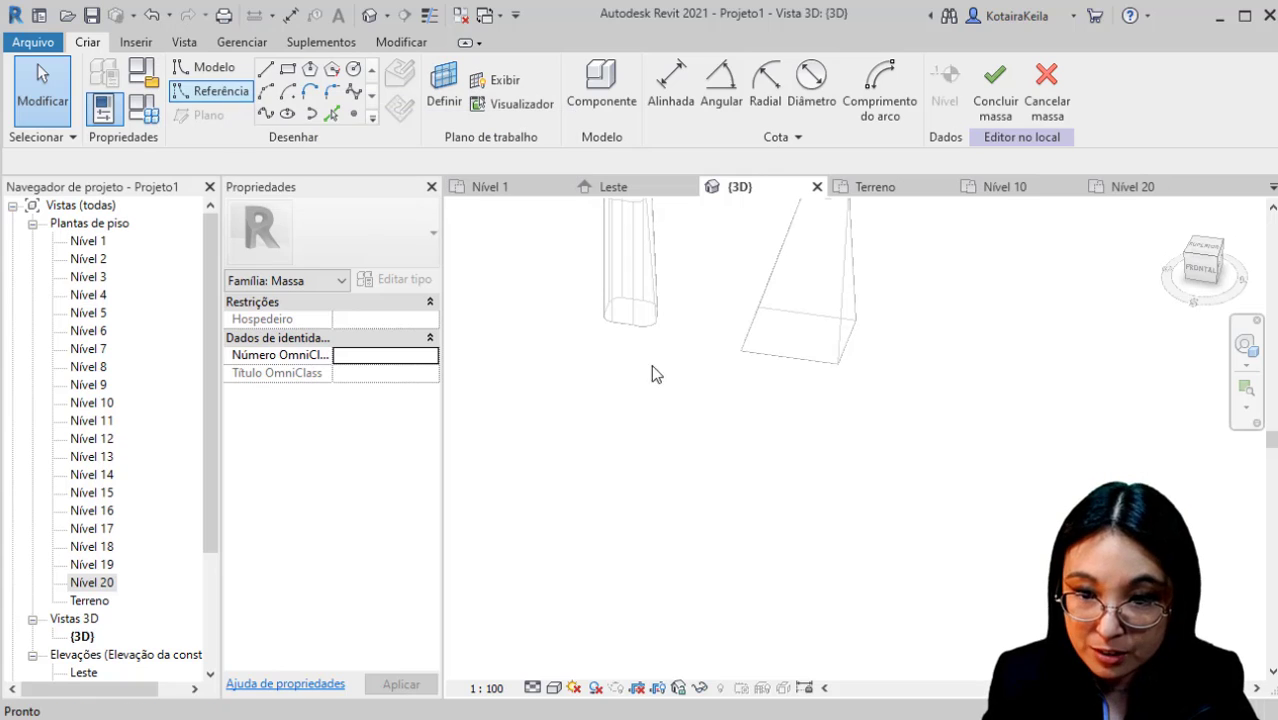
pyautogui.click(559, 384)
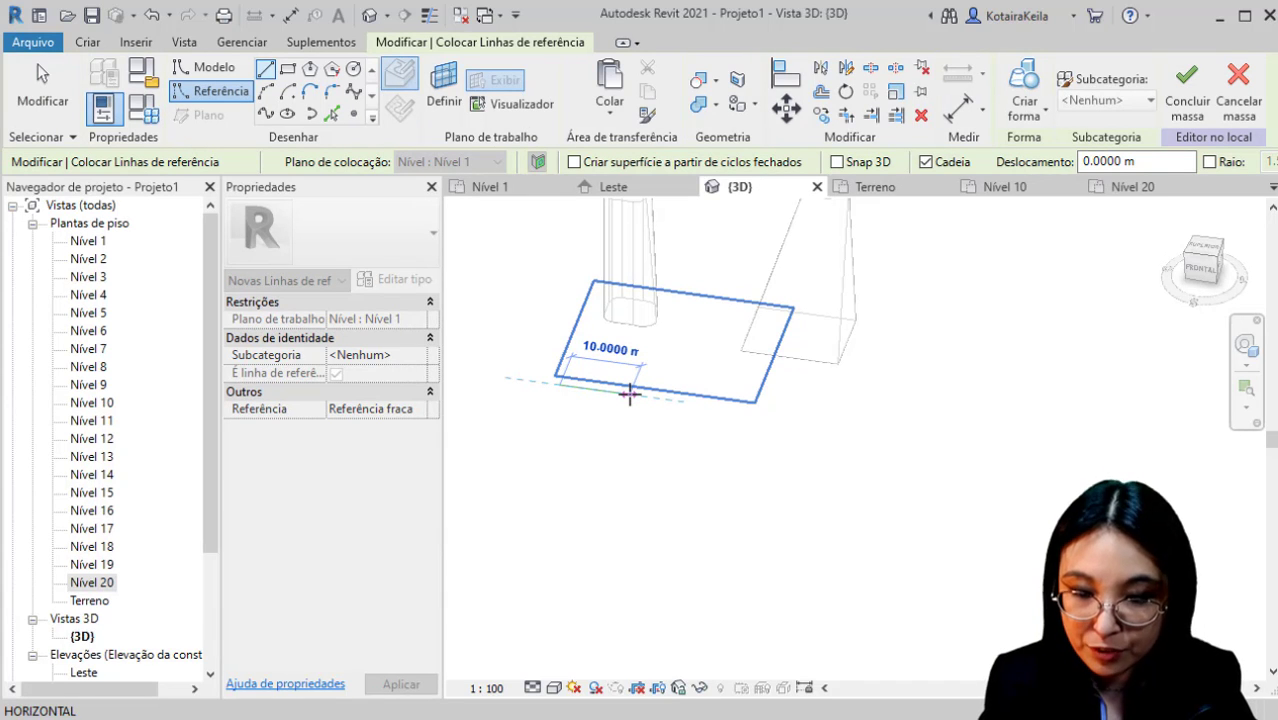
pyautogui.click(629, 393)
pyautogui.scroll(5, 580, 375)
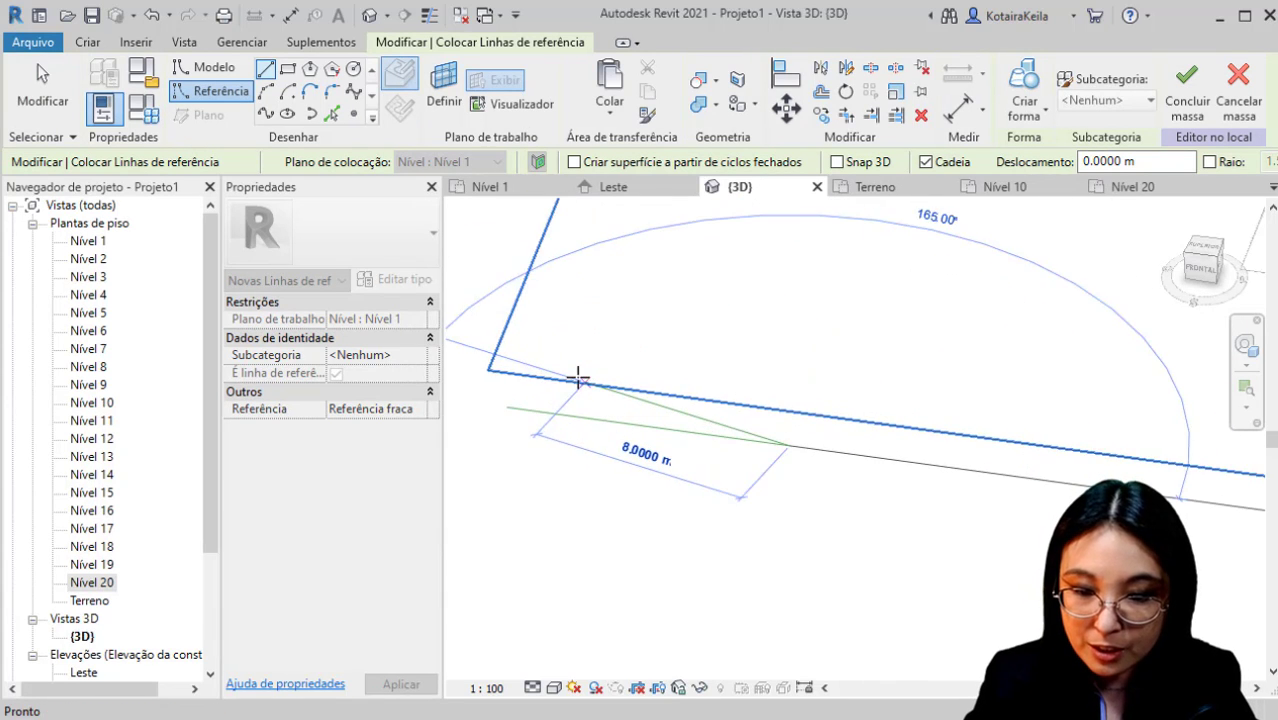
pyautogui.press('Escape')
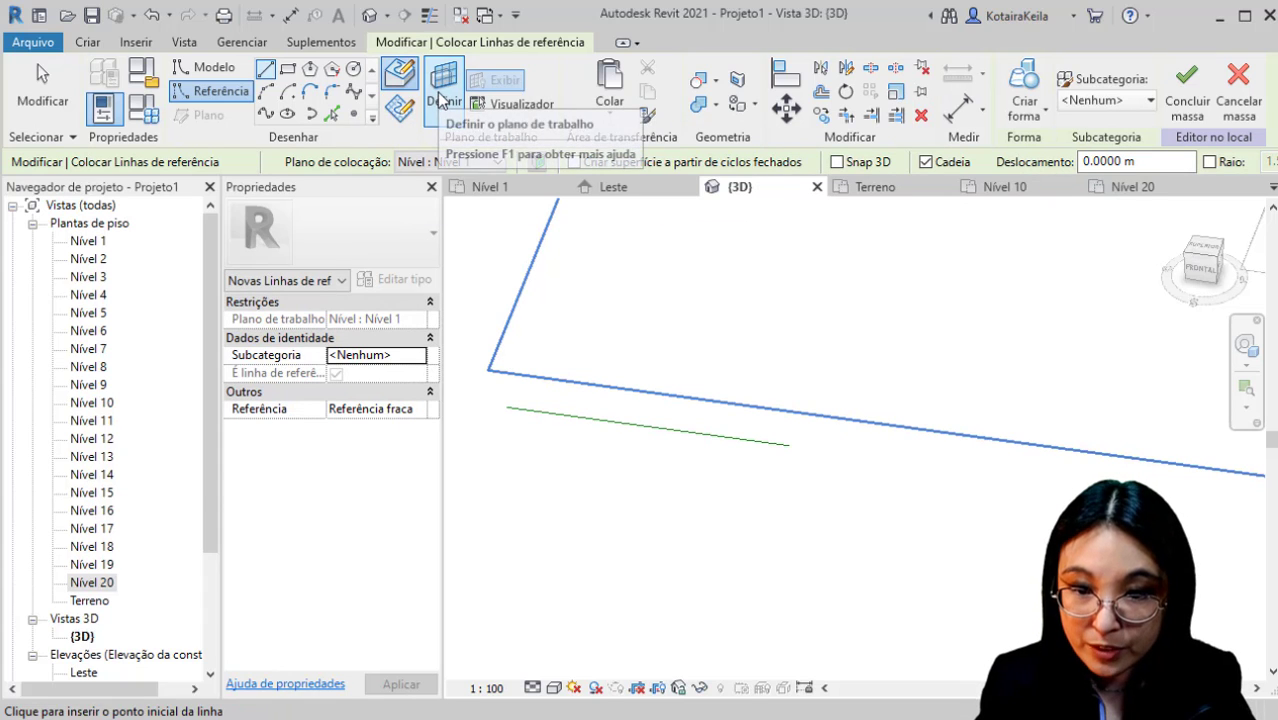
pyautogui.press('Escape')
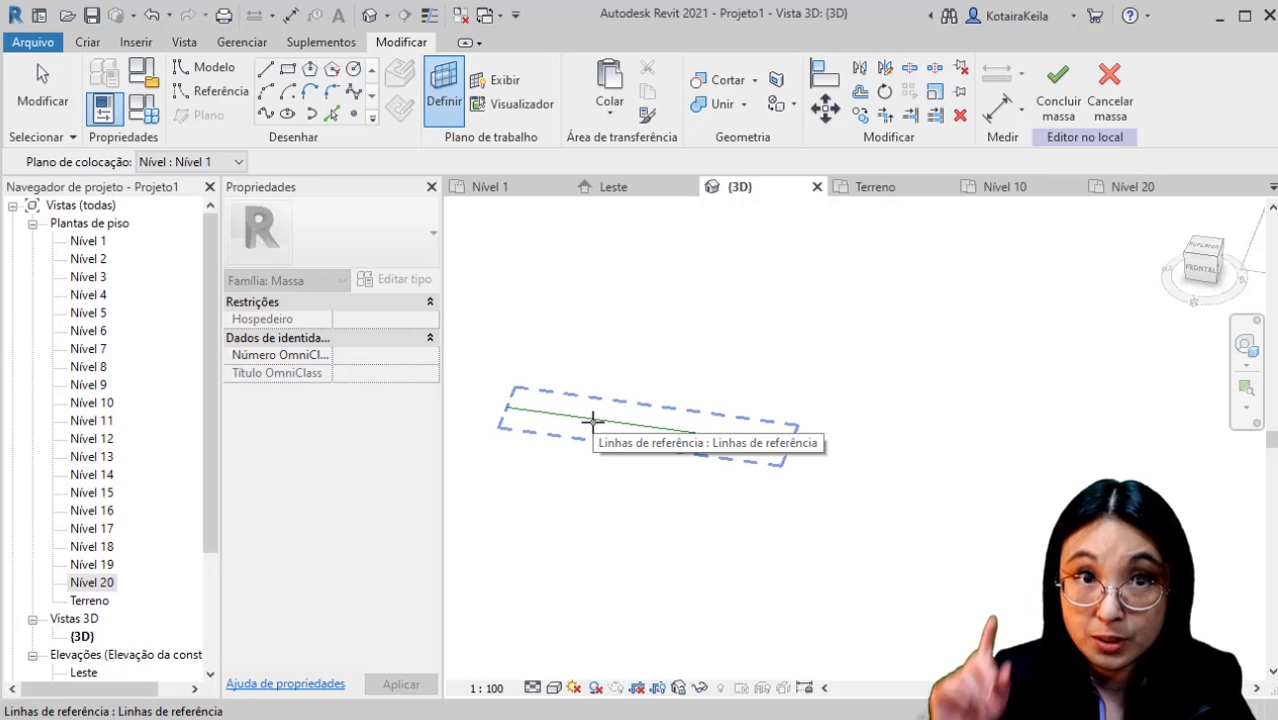
# Set the work plane to the vertical plane running along the length of the new reference line.
pyautogui.press('Tab')
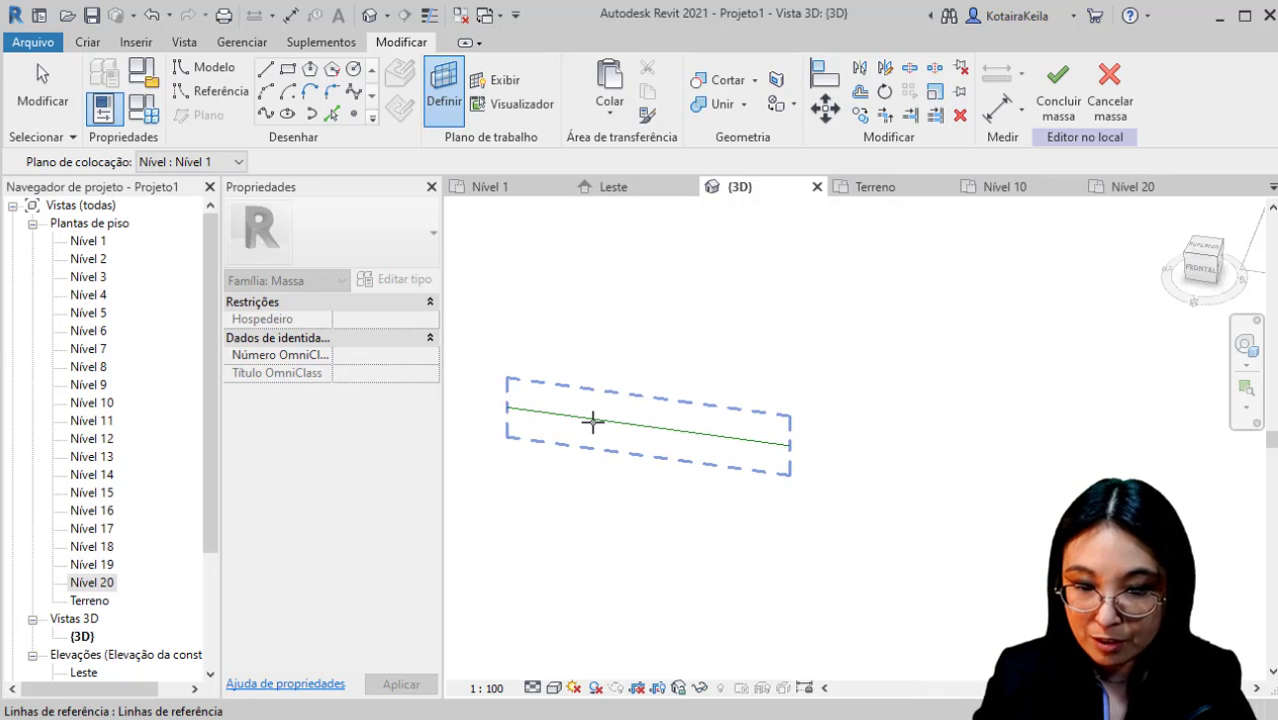
pyautogui.press('Tab')
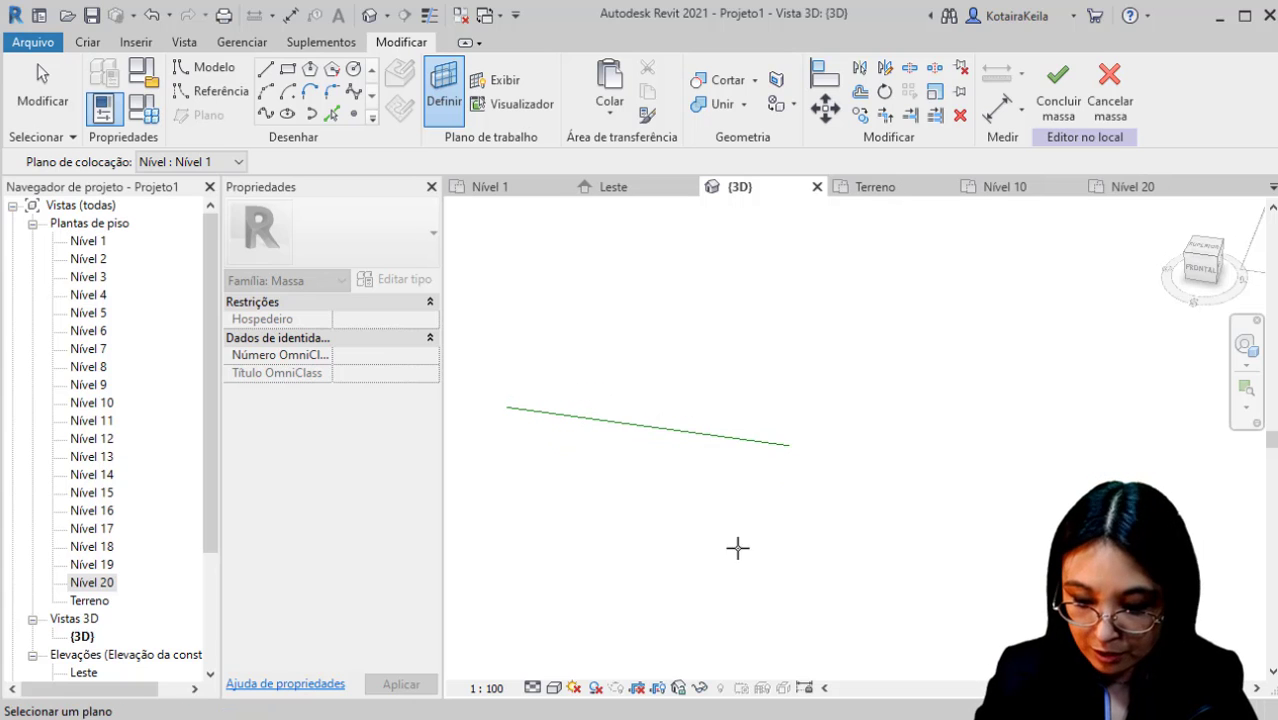
pyautogui.keyDown('shift'); pyautogui.moveTo(736, 545); pyautogui.dragTo(719, 411, button='middle'); pyautogui.keyUp('shift')
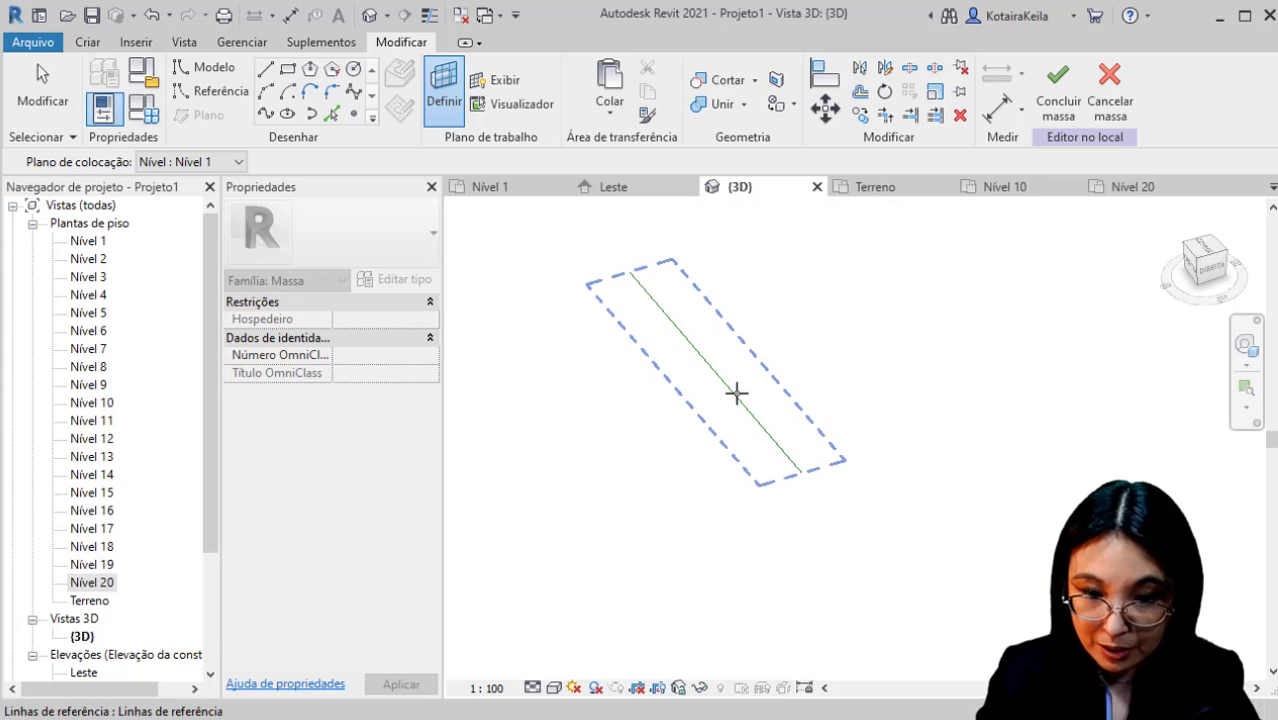
pyautogui.press('Tab')
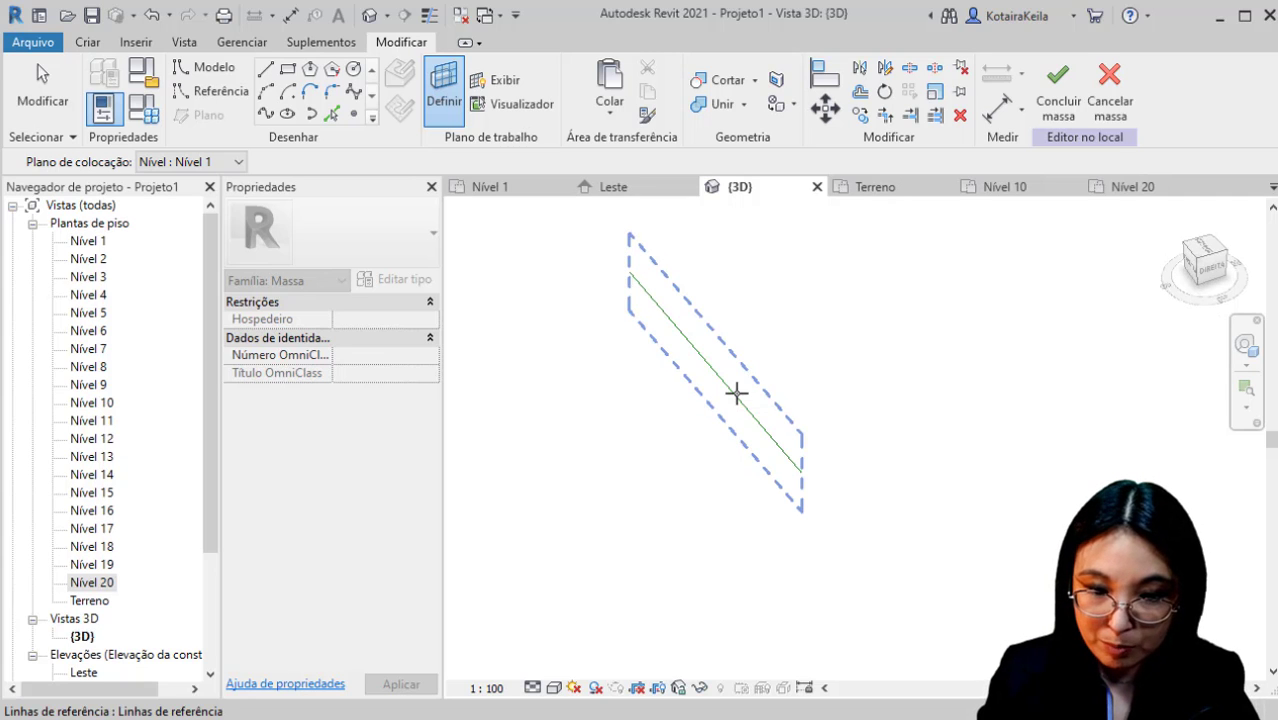
pyautogui.press('Tab')
pyautogui.press('Tab')
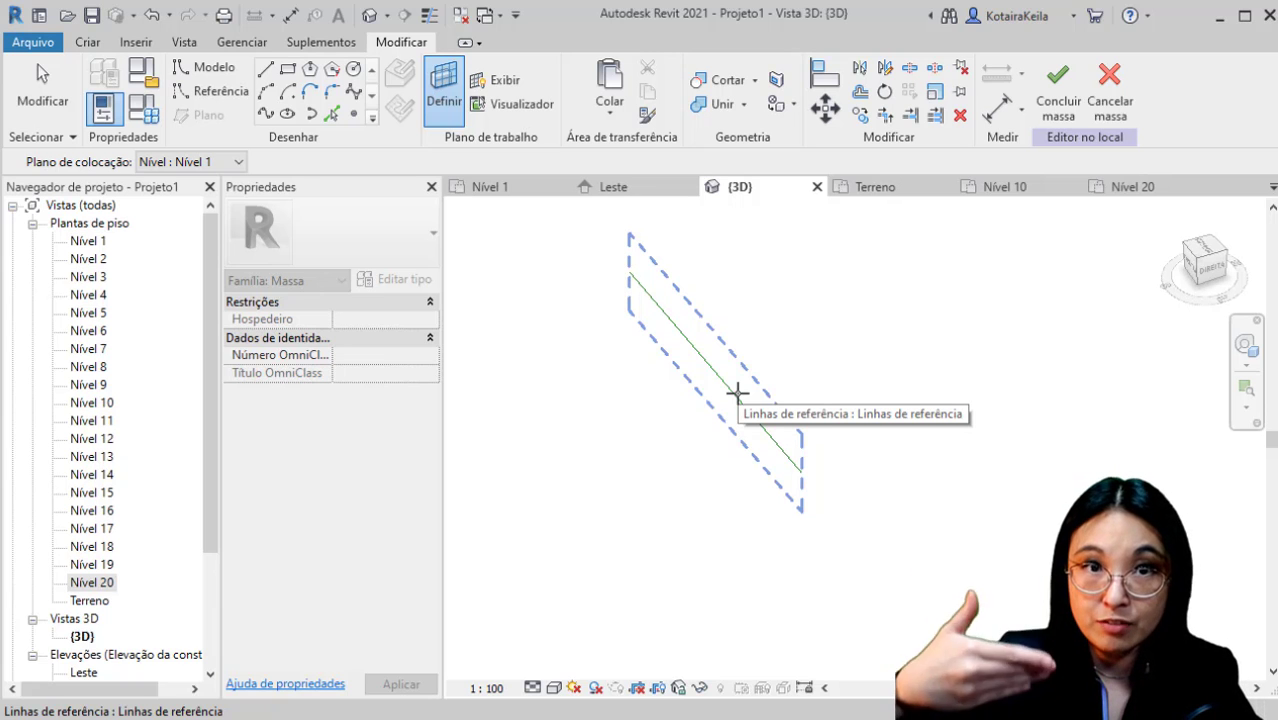
pyautogui.click(737, 393)
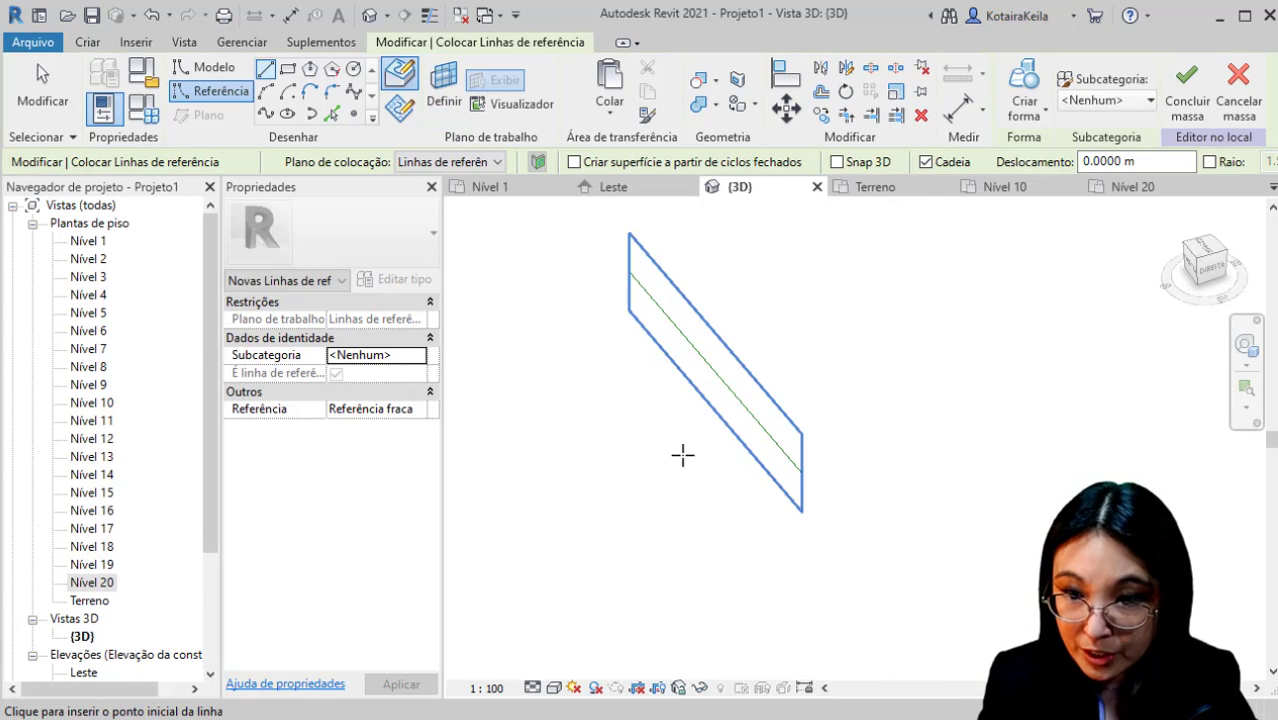
# Draw a 180° model-line arc with a 5 m radius above the reference line, joining its two endpoints.
pyautogui.keyDown('shift'); pyautogui.moveTo(682, 451); pyautogui.dragTo(753, 237, button='middle'); pyautogui.keyUp('shift')
pyautogui.scroll(-2, 721, 304)
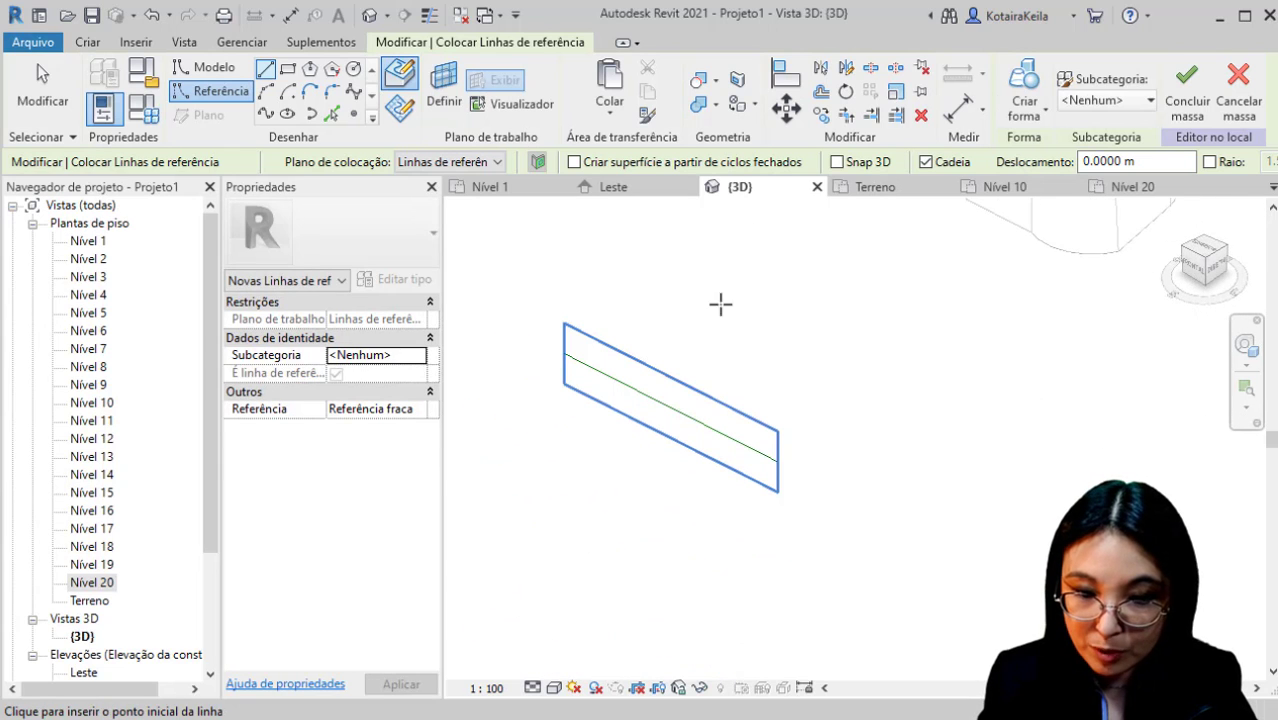
pyautogui.click(212, 74)
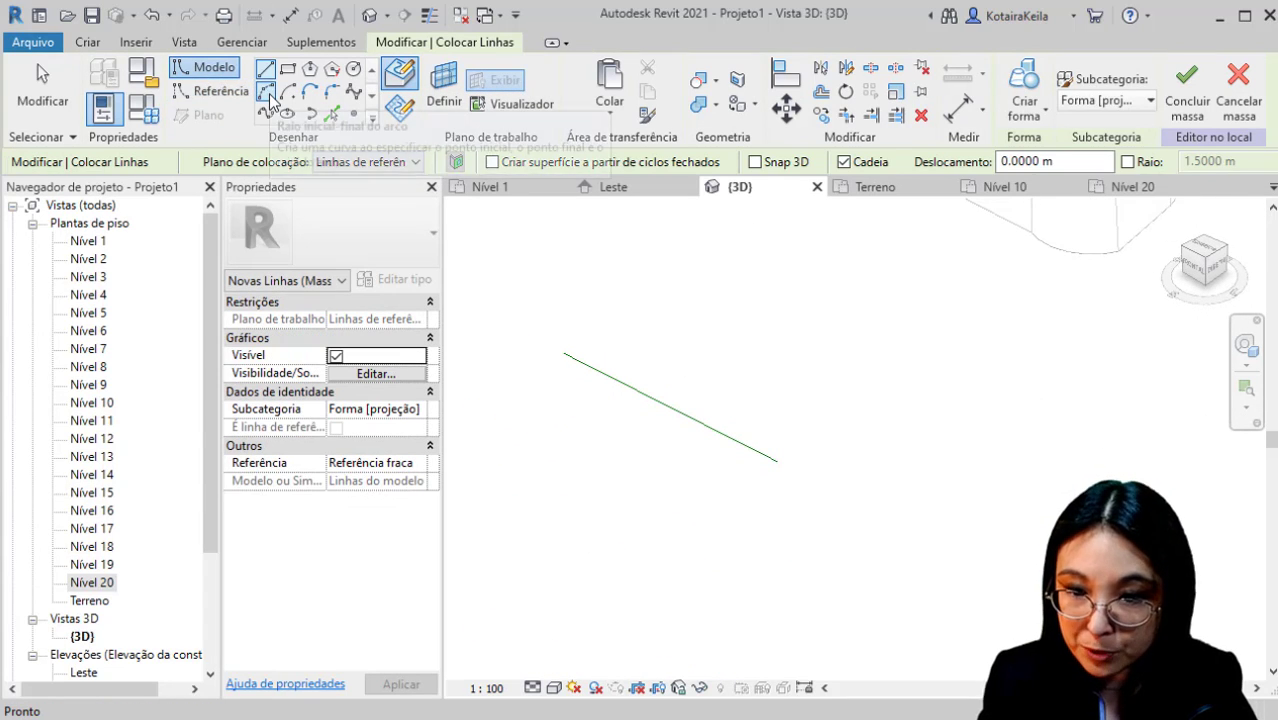
pyautogui.click(269, 93)
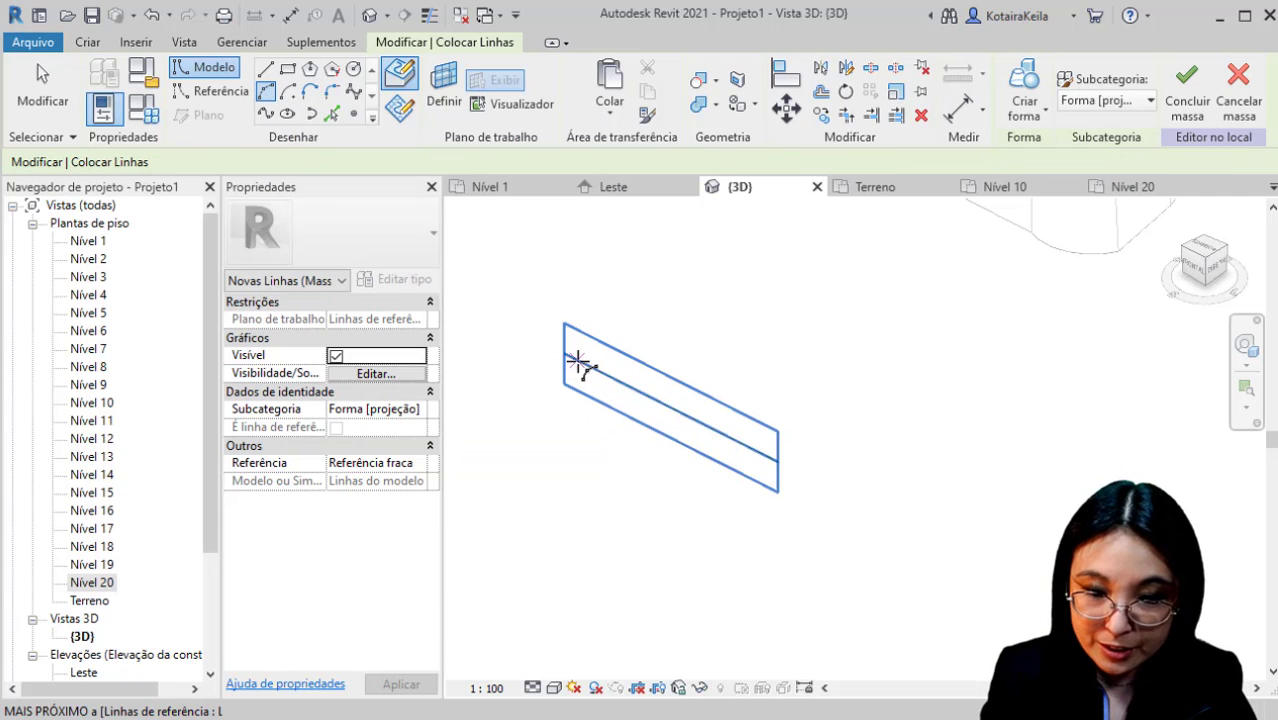
pyautogui.click(565, 355)
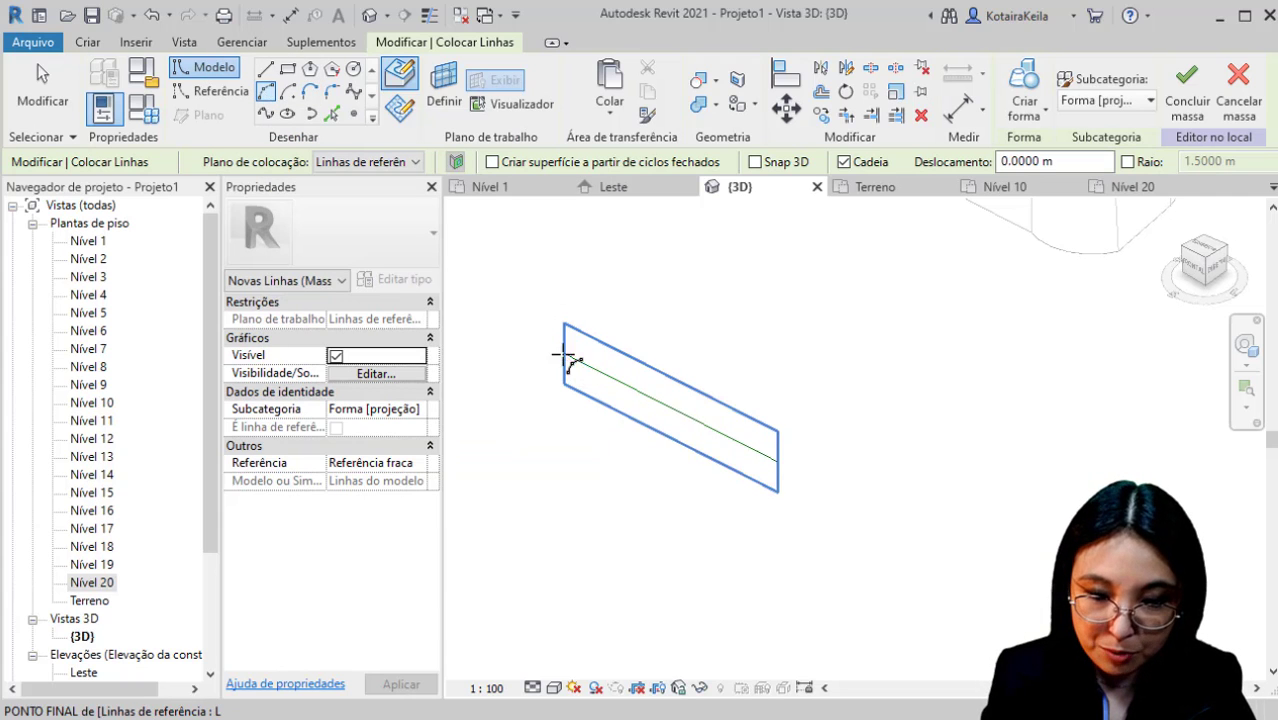
pyautogui.click(778, 463)
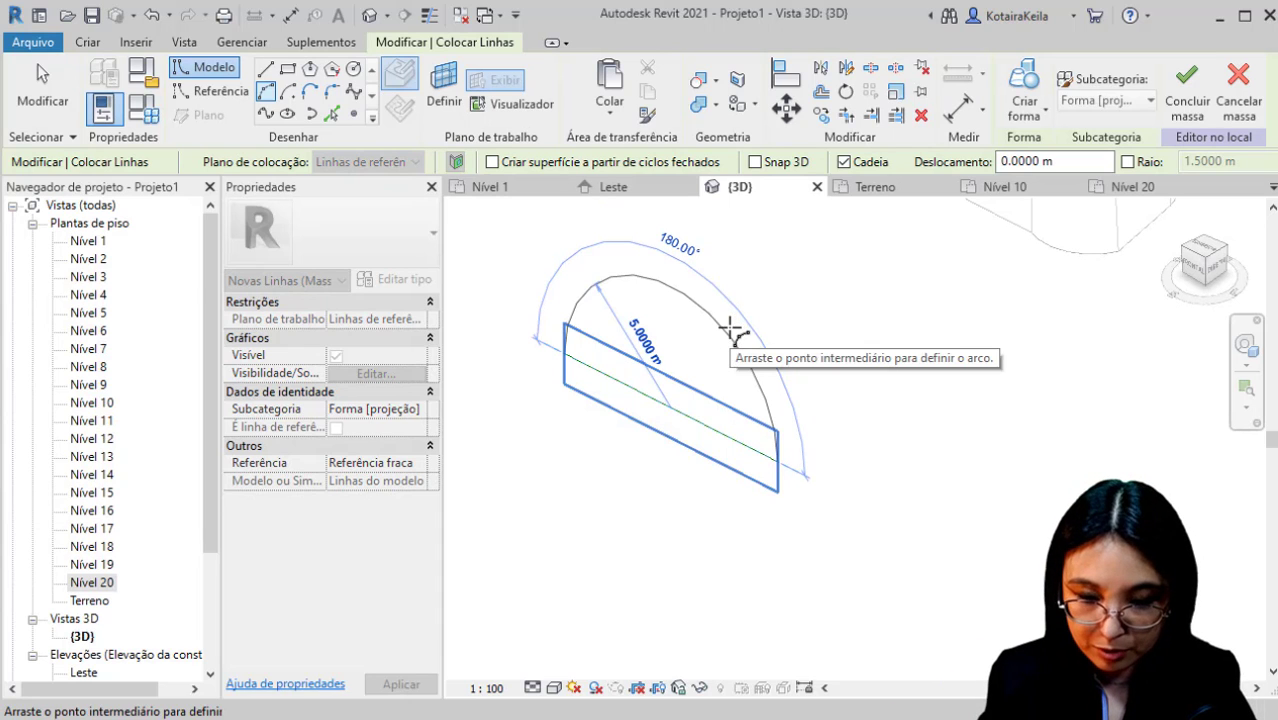
pyautogui.click(733, 332)
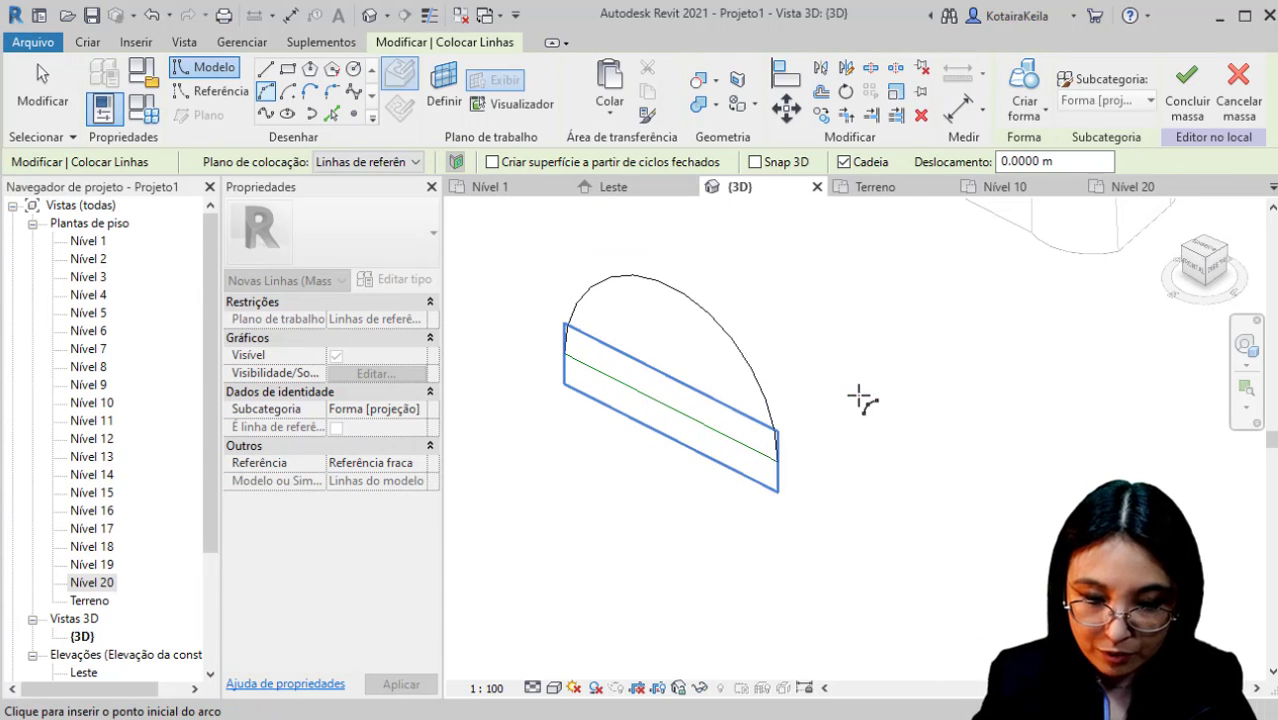
# Start a straight model line on the same vertical work plane, aligned with the reference line beyond its end.
pyautogui.moveTo(847, 448); pyautogui.dragTo(779, 412, button='middle')
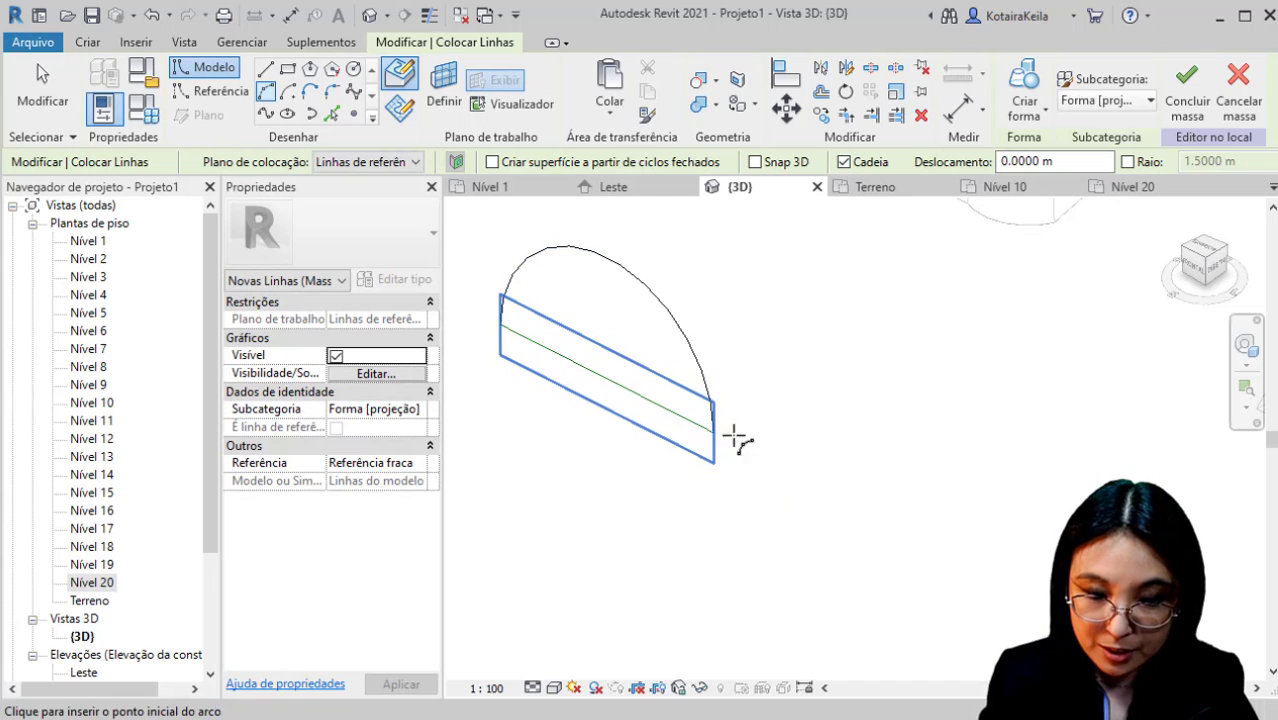
pyautogui.click(267, 71)
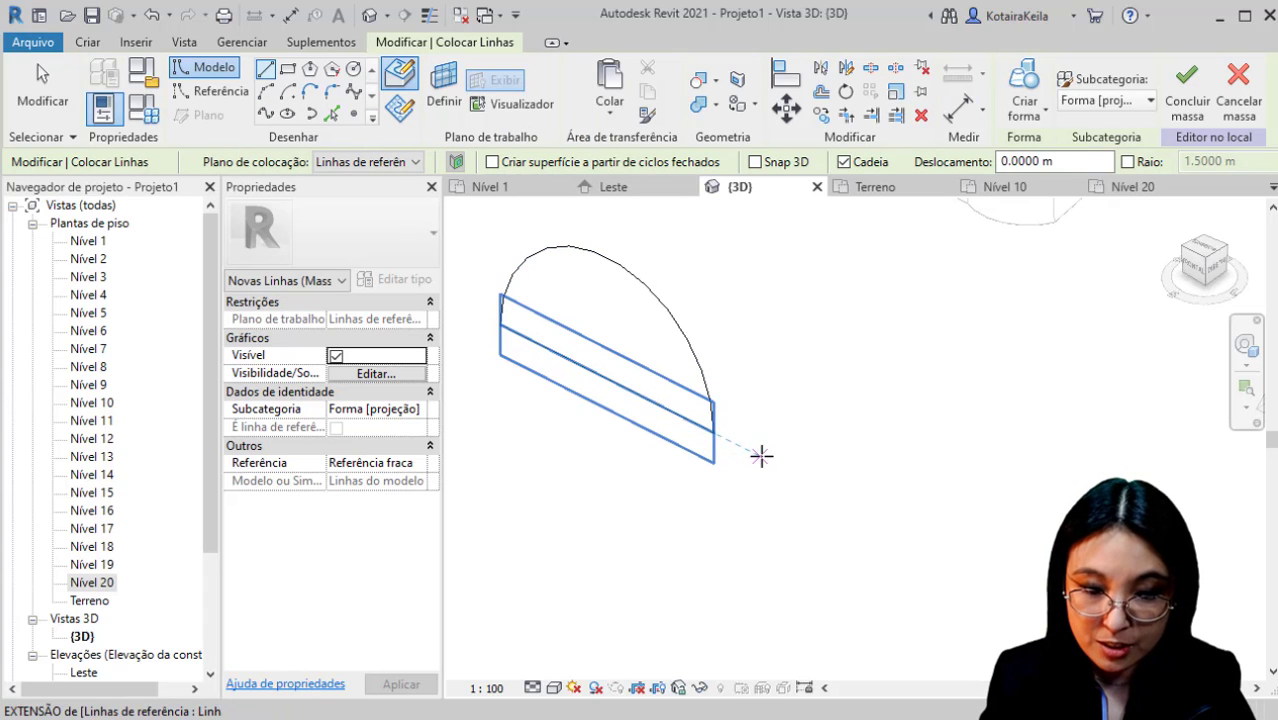
pyautogui.click(823, 490)
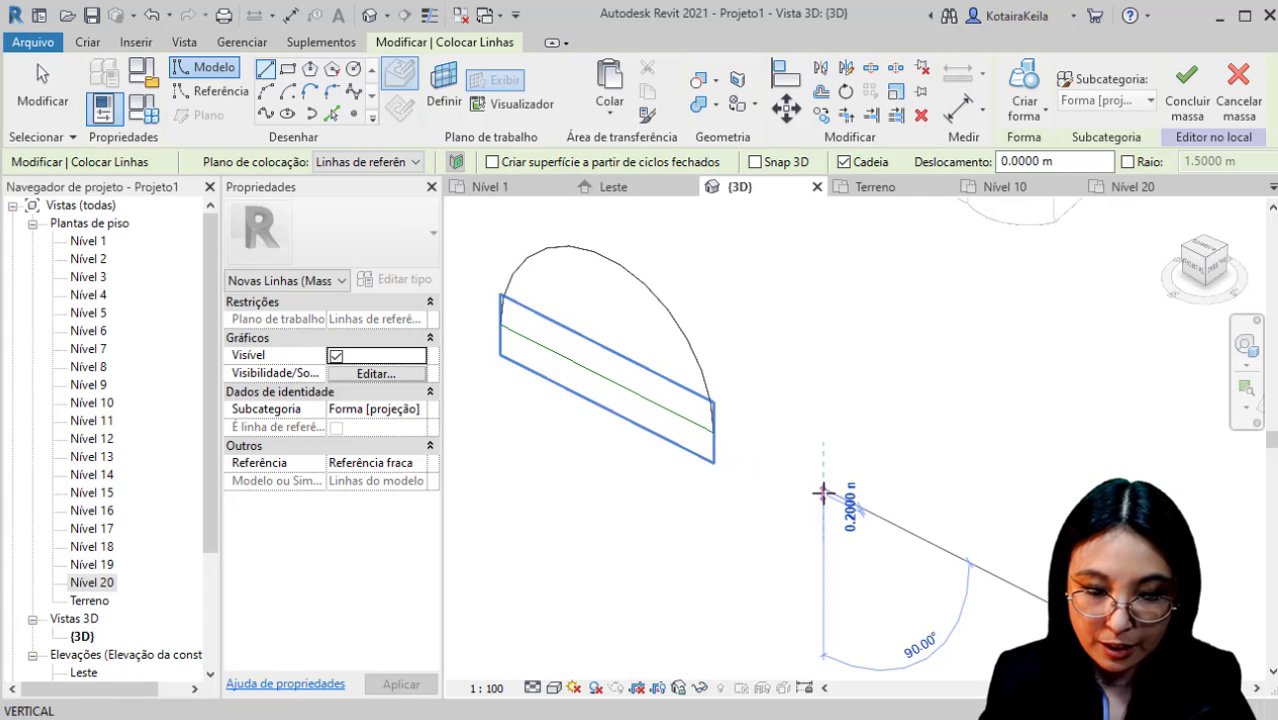
# Finish a vertical model line about 5.4 m long beside the half-arc profile to serve as a revolve axis.
pyautogui.click(823, 357)
pyautogui.press('Escape')
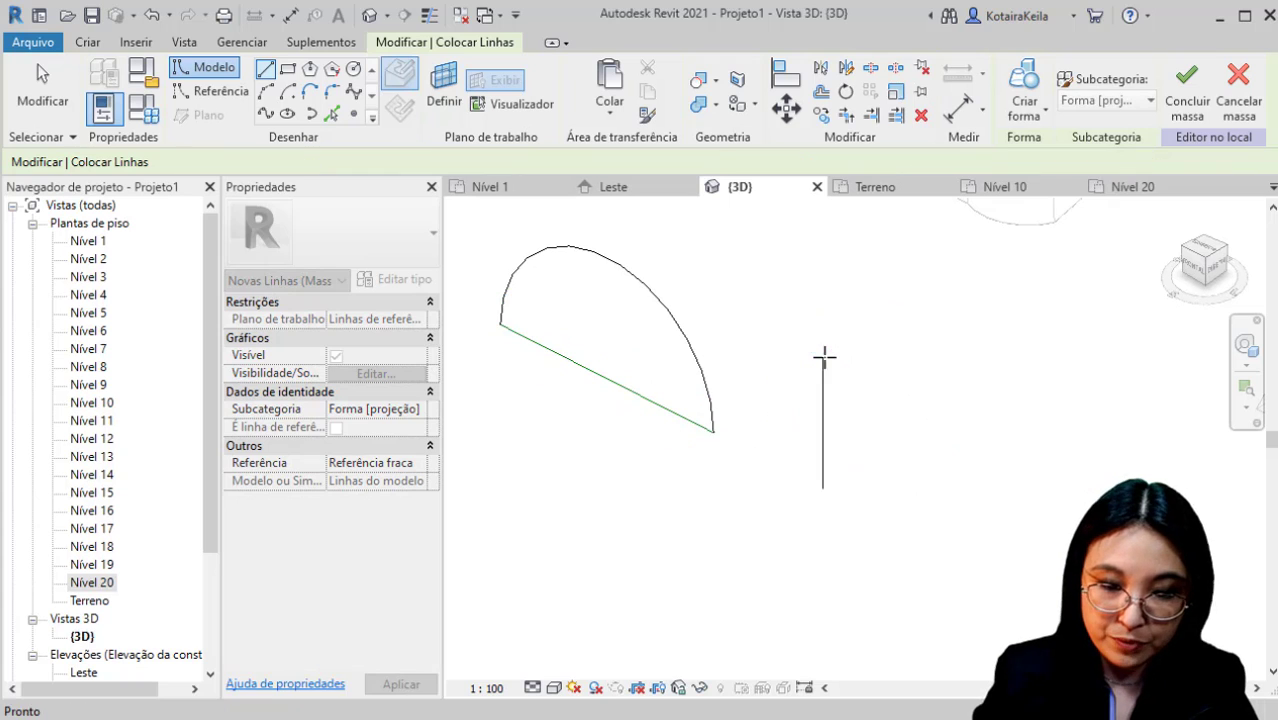
pyautogui.press('Escape')
# Create a solid revolved form from the half-arc profile and the separate vertical axis line.
pyautogui.scroll(-3, 640, 600)
pyautogui.moveTo(658, 576); pyautogui.dragTo(618, 514, button='middle')
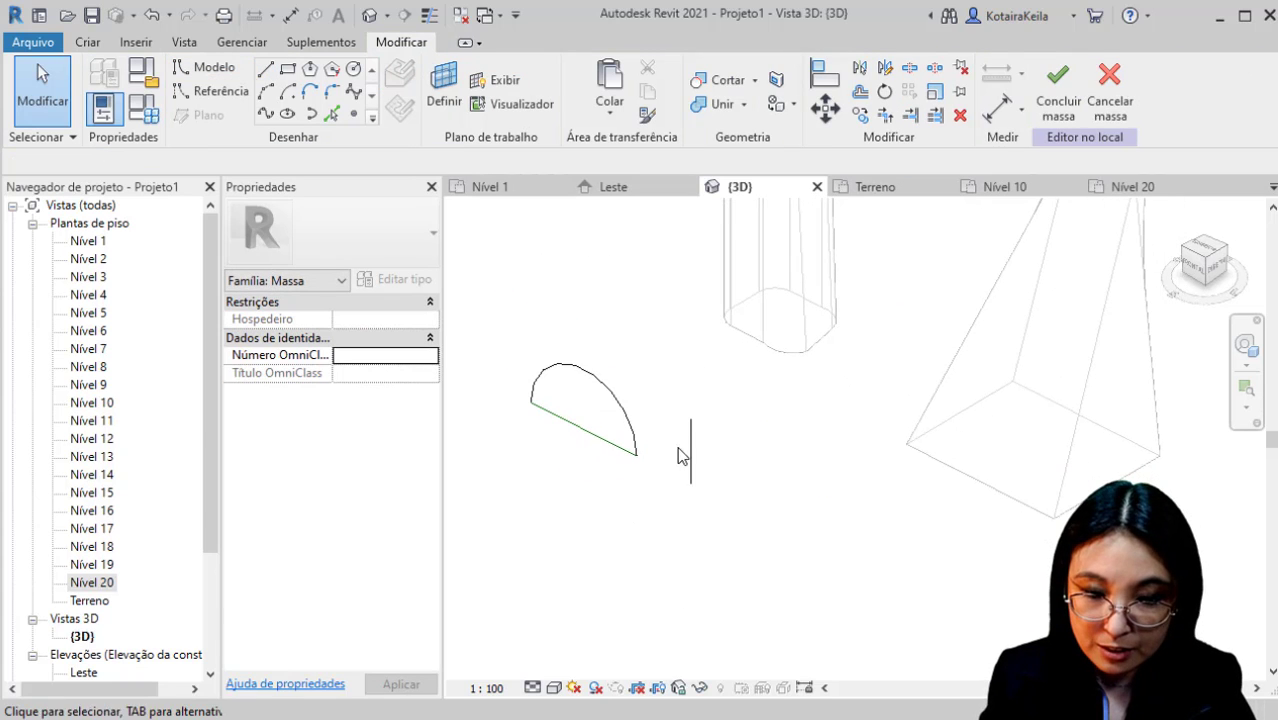
pyautogui.click(617, 399)
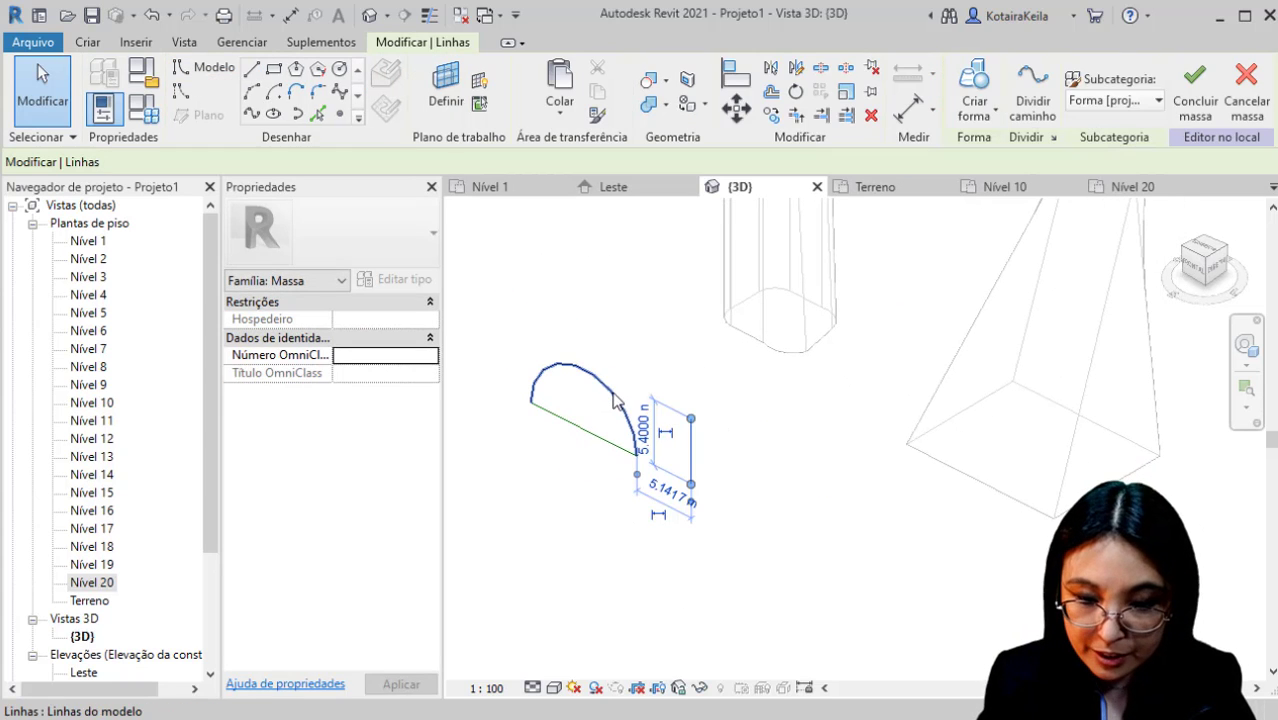
pyautogui.keyDown('ctrl'); pyautogui.click(530, 392); pyautogui.keyUp('ctrl')
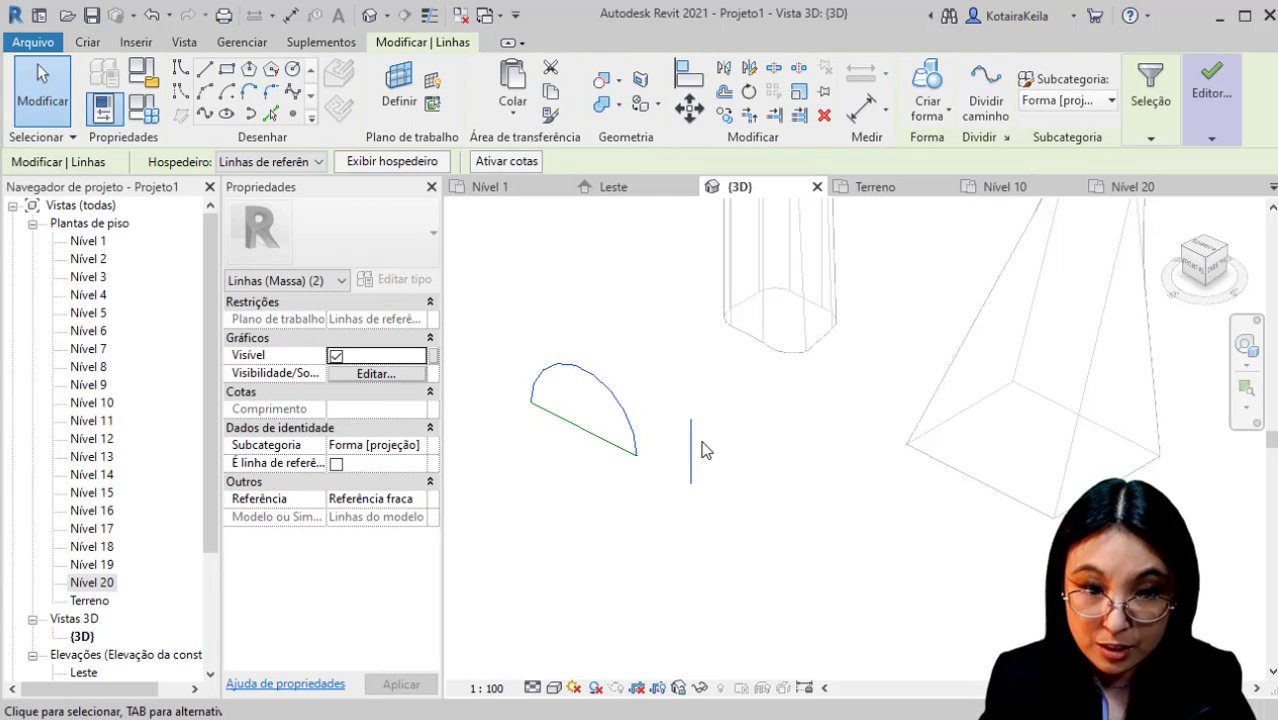
pyautogui.click(918, 118)
pyautogui.click(932, 148)
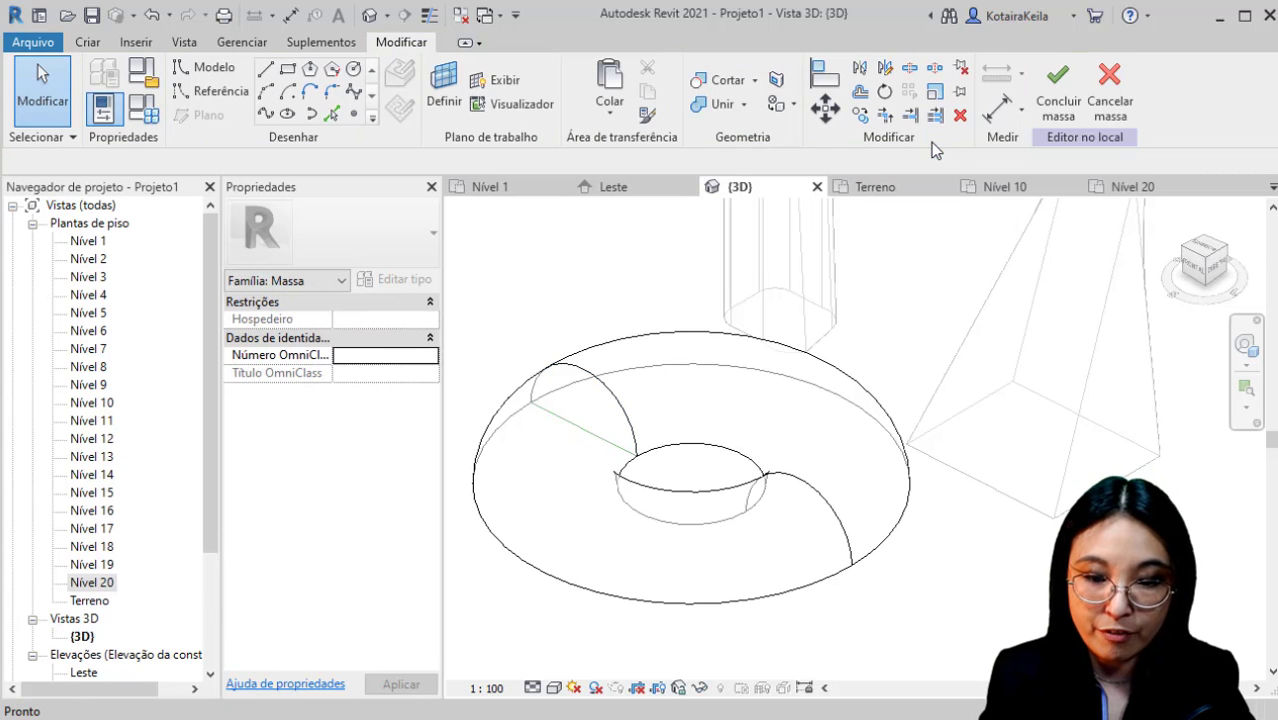
# Finish the ring-shaped in-place mass, reading and dismissing the notice about its geometry.
pyautogui.keyDown('shift'); pyautogui.moveTo(770, 422); pyautogui.dragTo(628, 268, button='middle'); pyautogui.keyUp('shift')
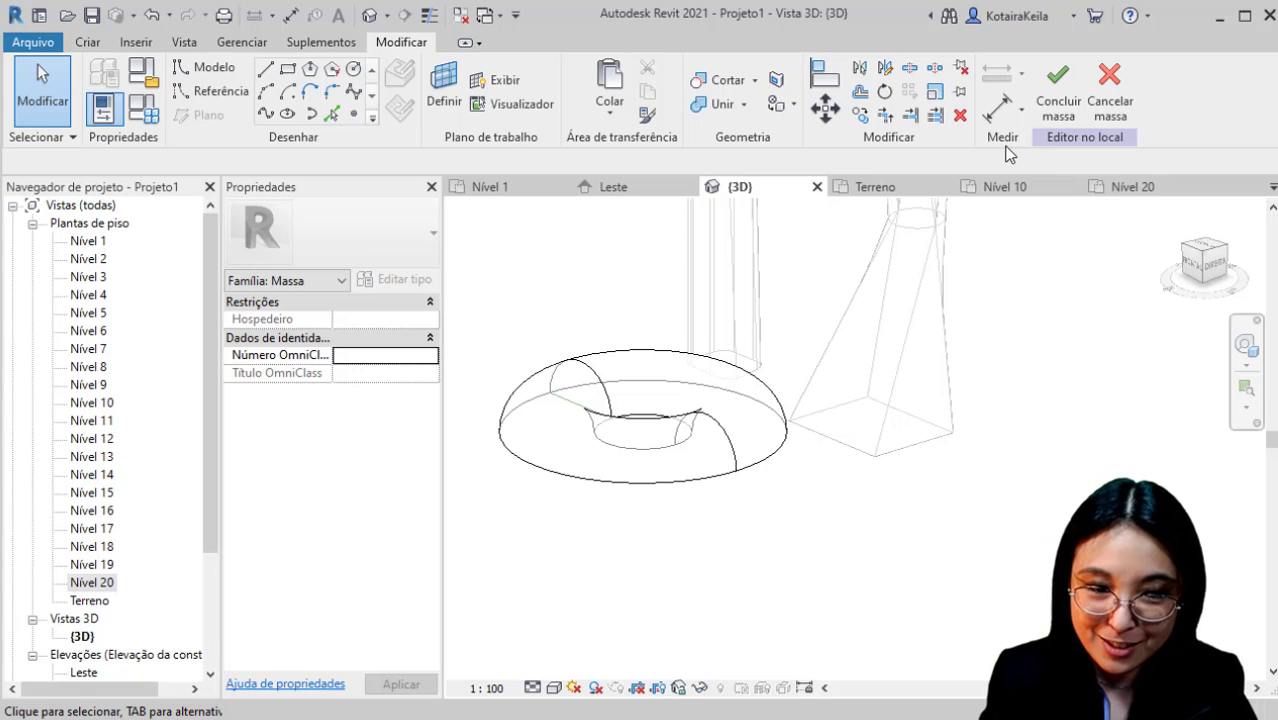
pyautogui.click(1048, 118)
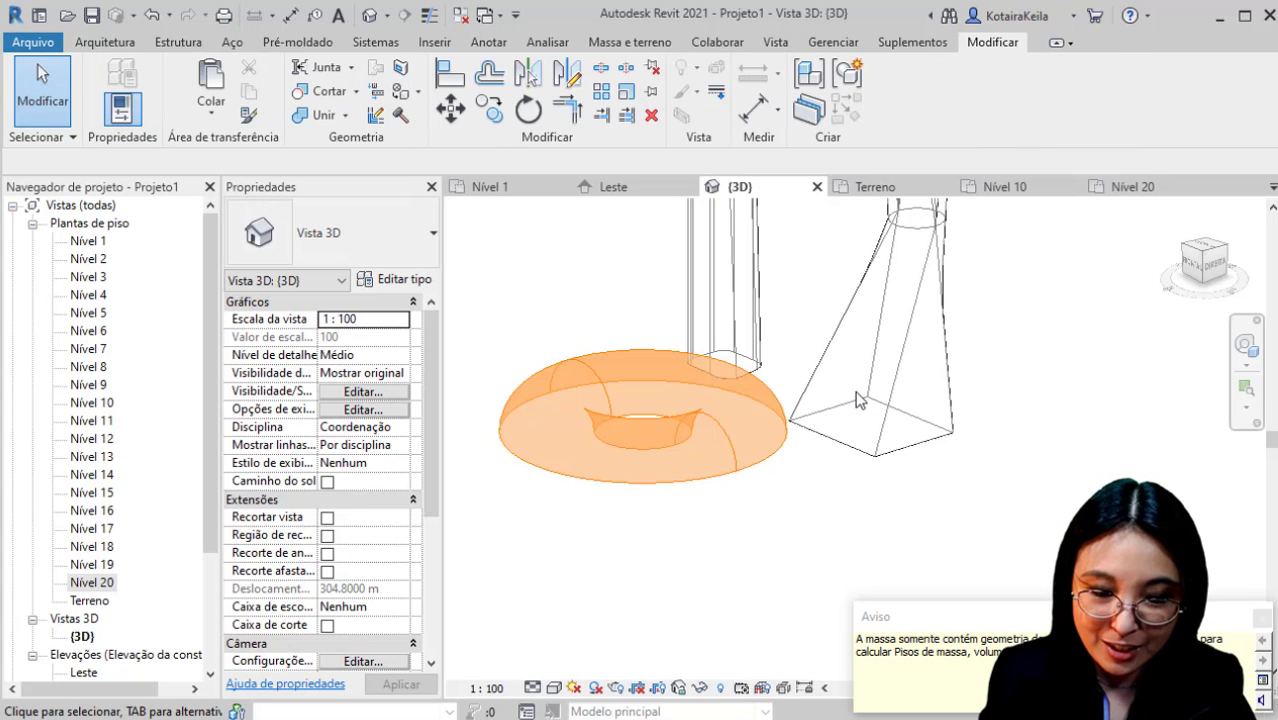
pyautogui.moveTo(918, 623); pyautogui.dragTo(536, 223)
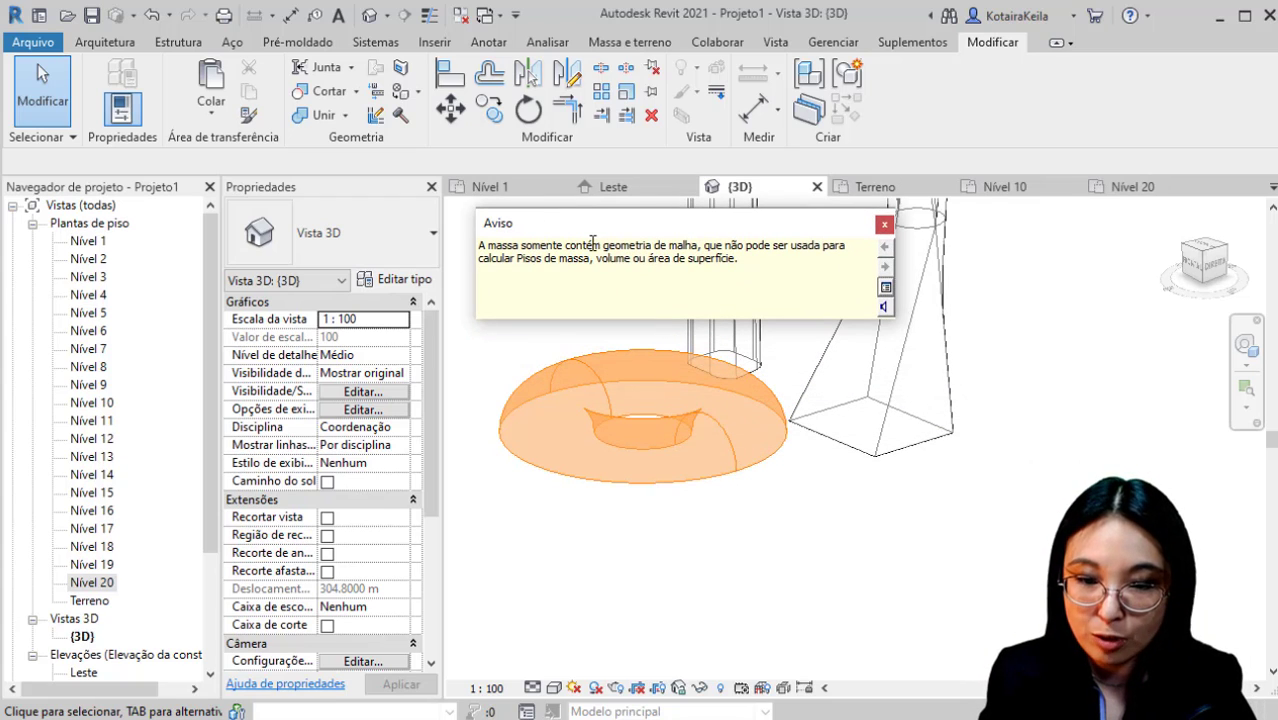
pyautogui.moveTo(604, 245); pyautogui.dragTo(838, 243)
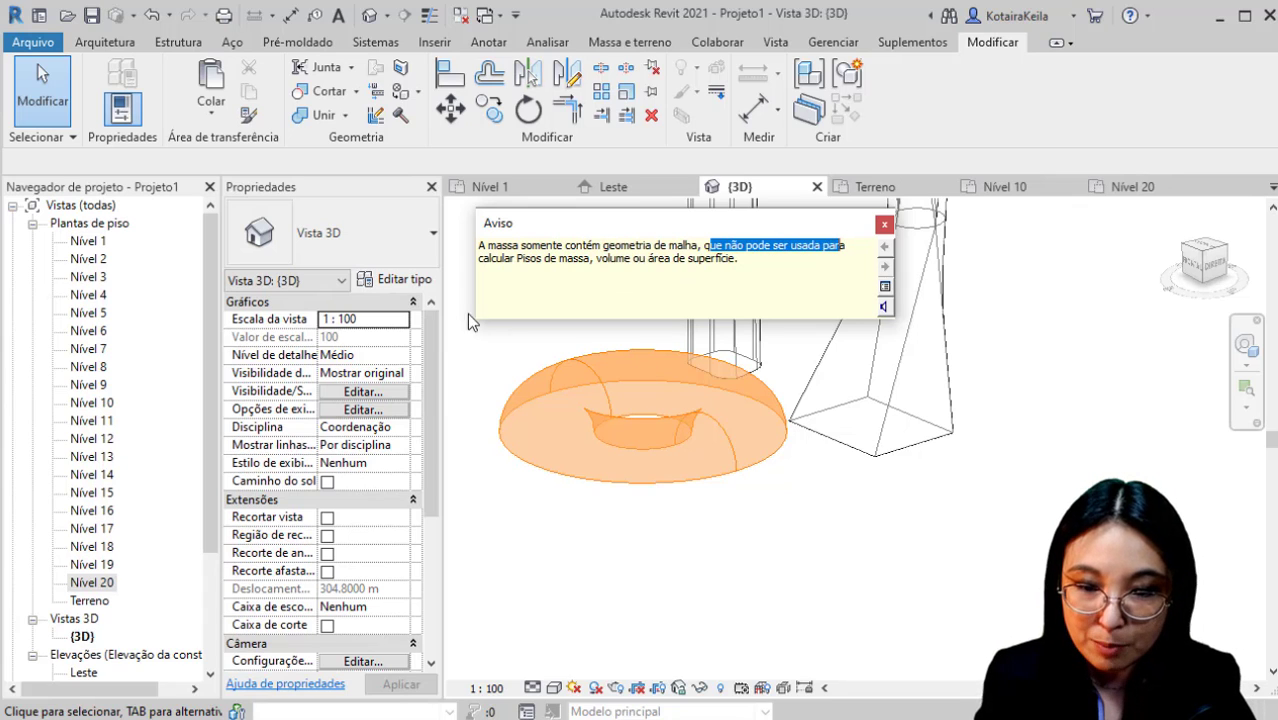
pyautogui.moveTo(506, 260); pyautogui.dragTo(707, 252)
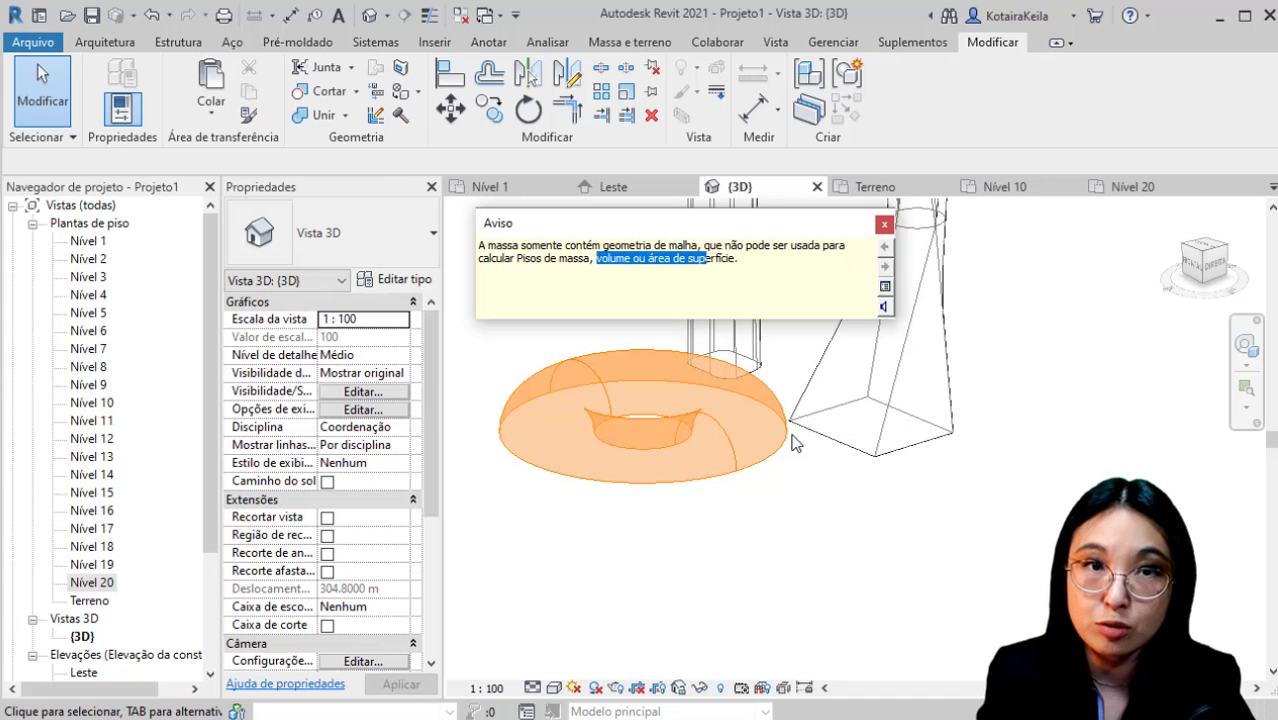
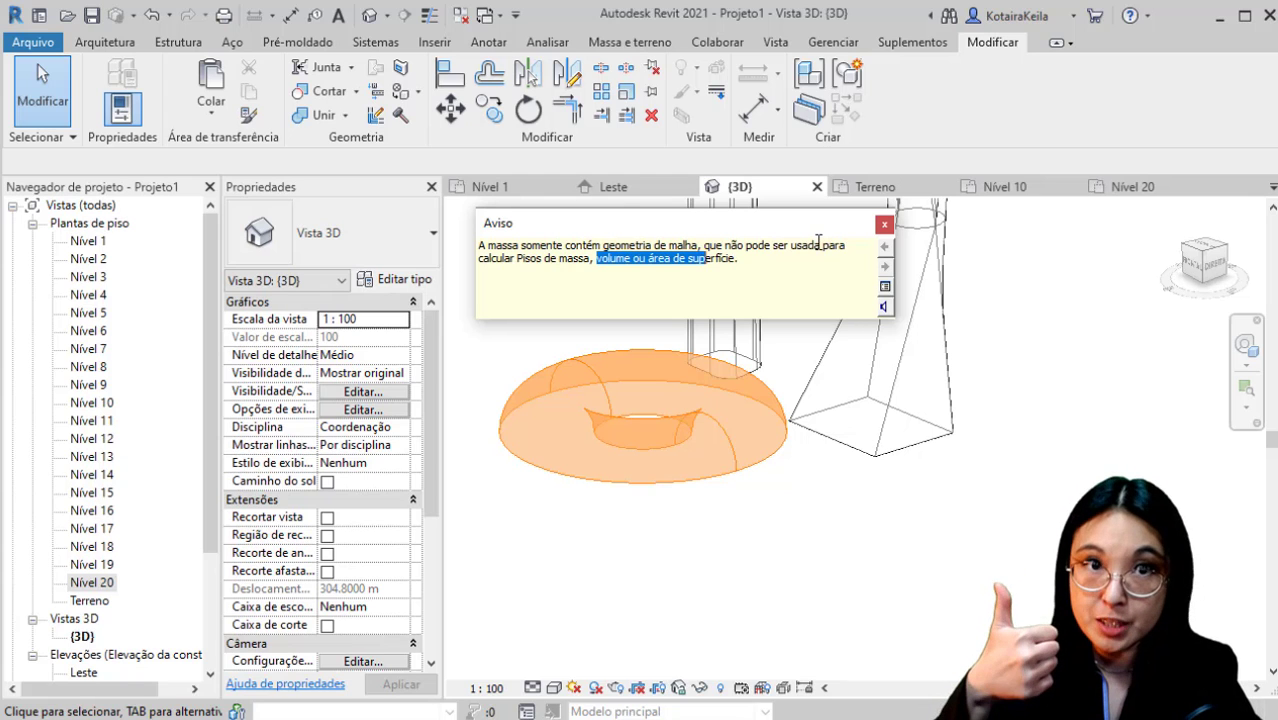
pyautogui.click(884, 225)
pyautogui.click(818, 472)
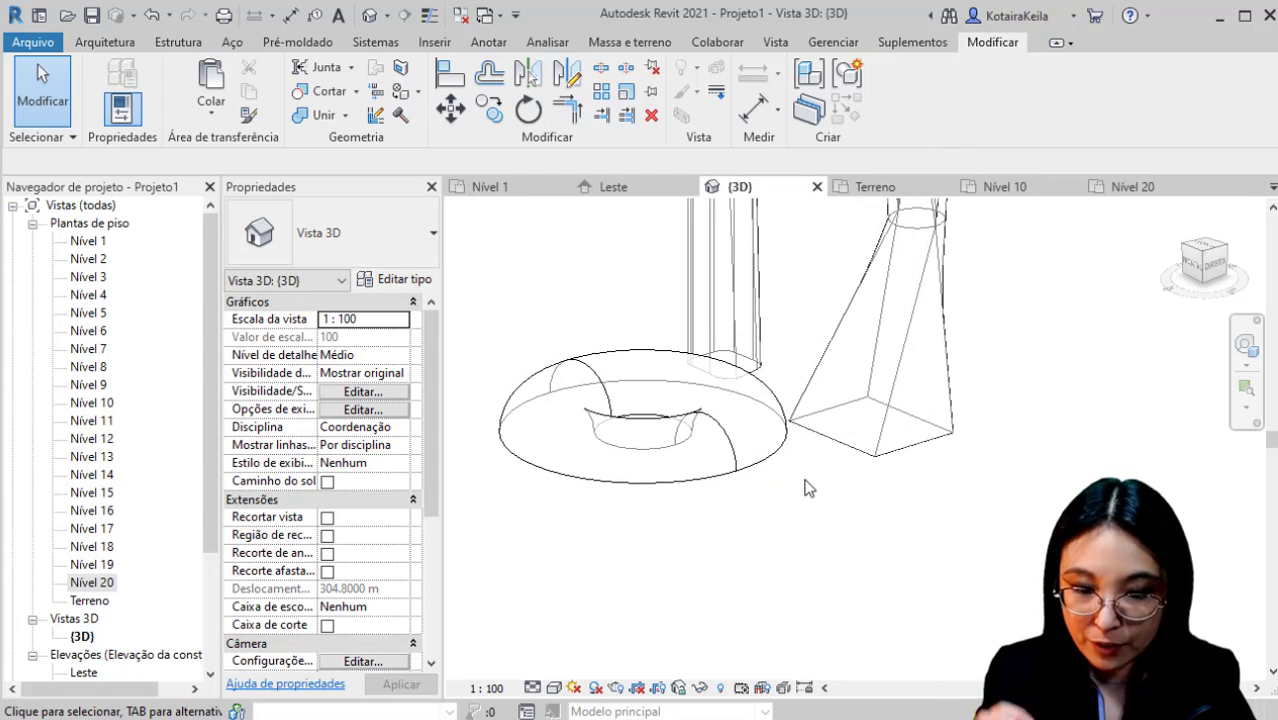
# Start a new in-place mass named Massa 4.
pyautogui.moveTo(809, 488); pyautogui.dragTo(822, 371, button='middle')
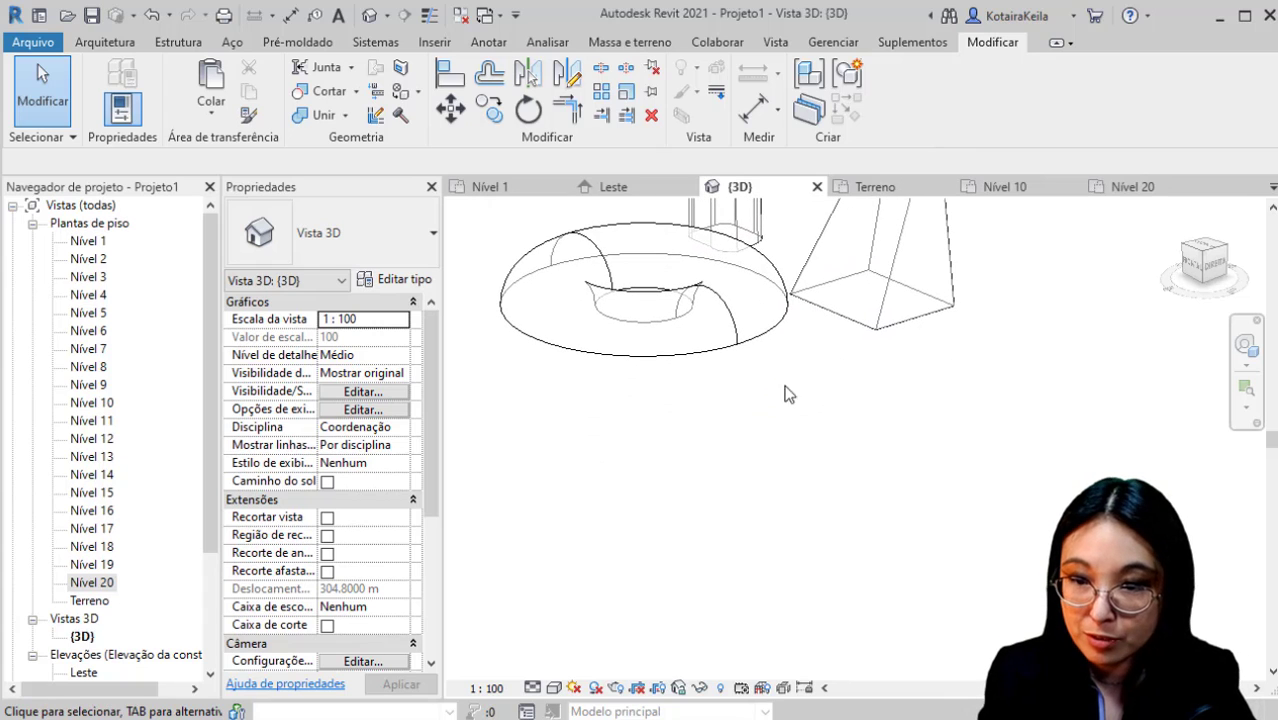
pyautogui.click(621, 48)
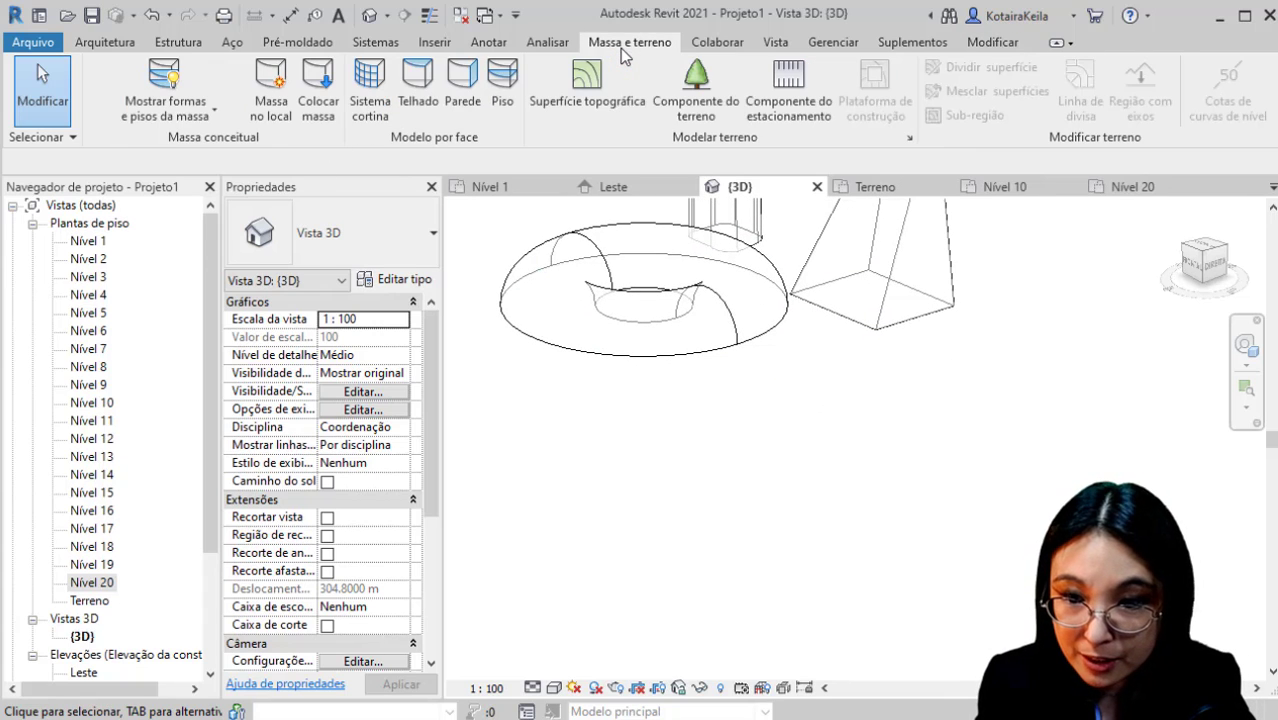
pyautogui.click(273, 118)
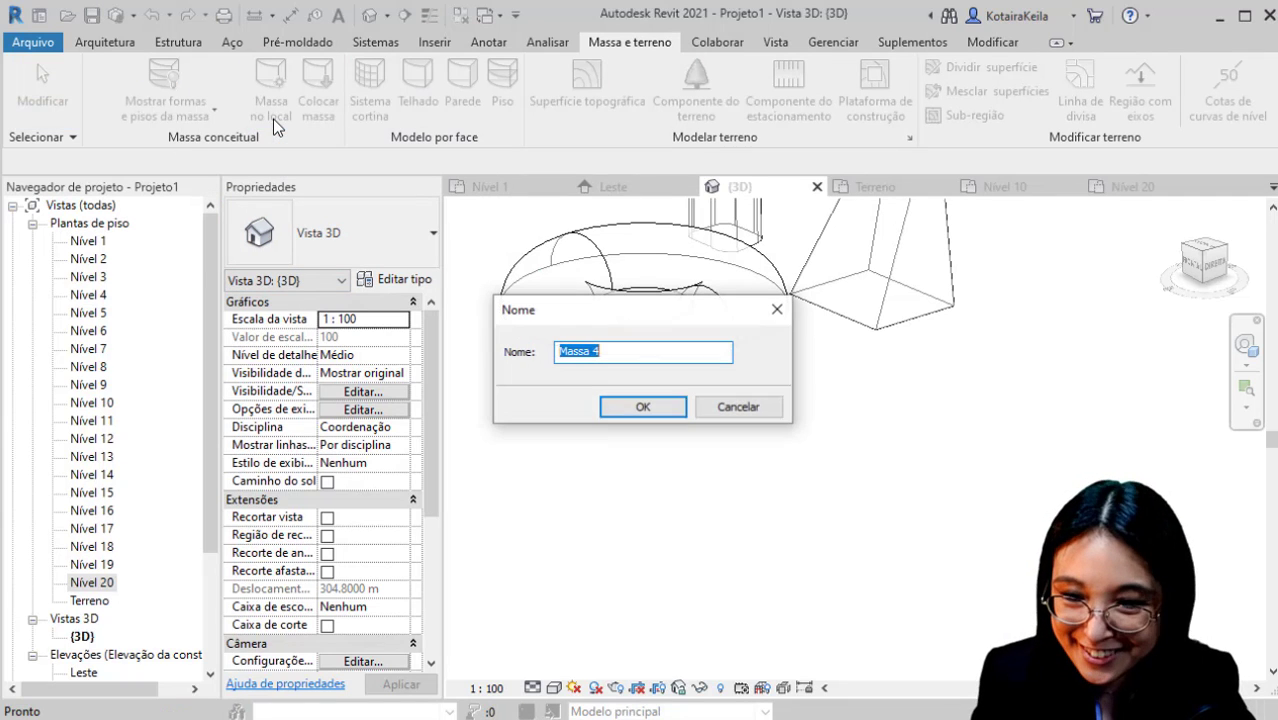
pyautogui.press('ctrl')
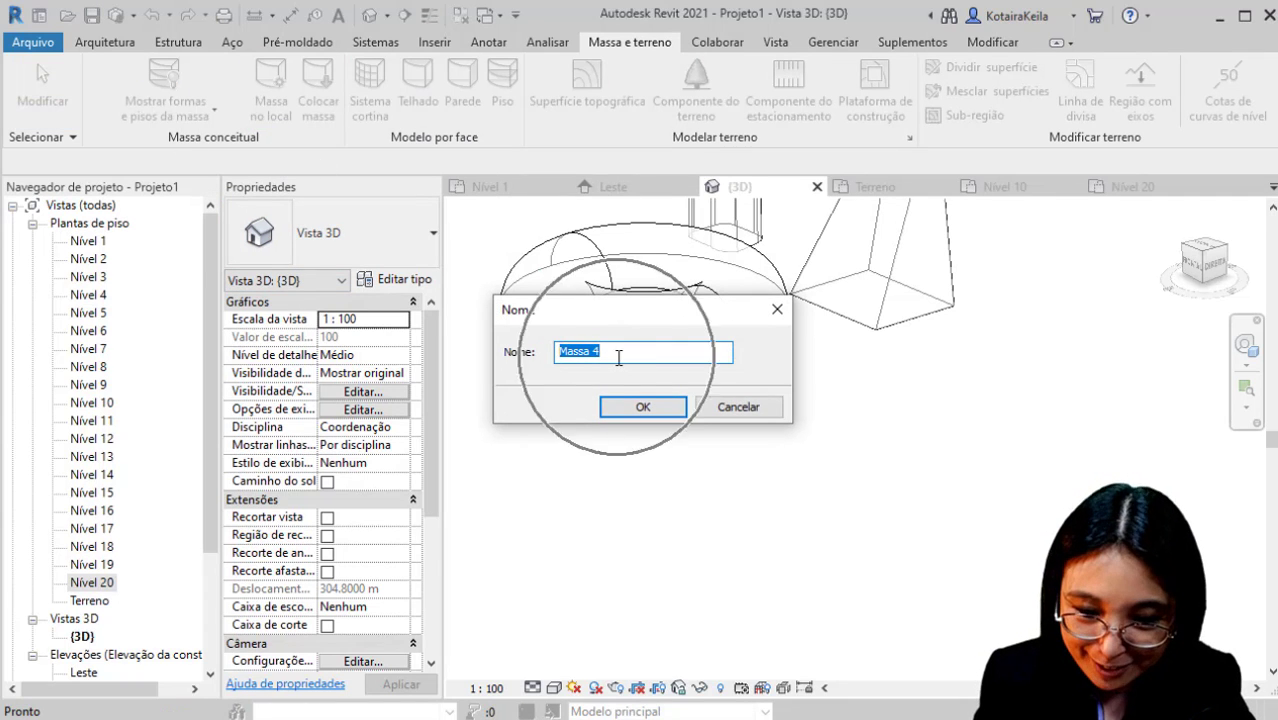
pyautogui.click(644, 410)
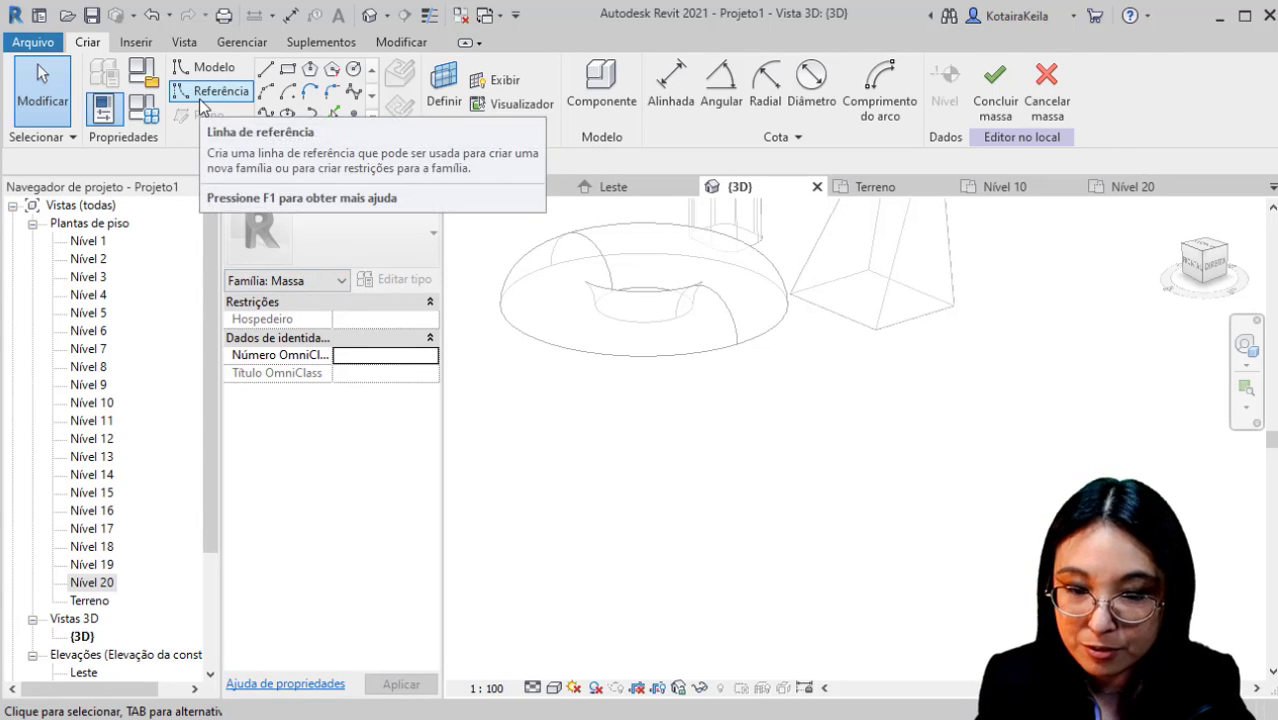
# Draw a straight reference line about 10 m long on Nível 1, in the empty area in front of the ring mass.
pyautogui.click(199, 99)
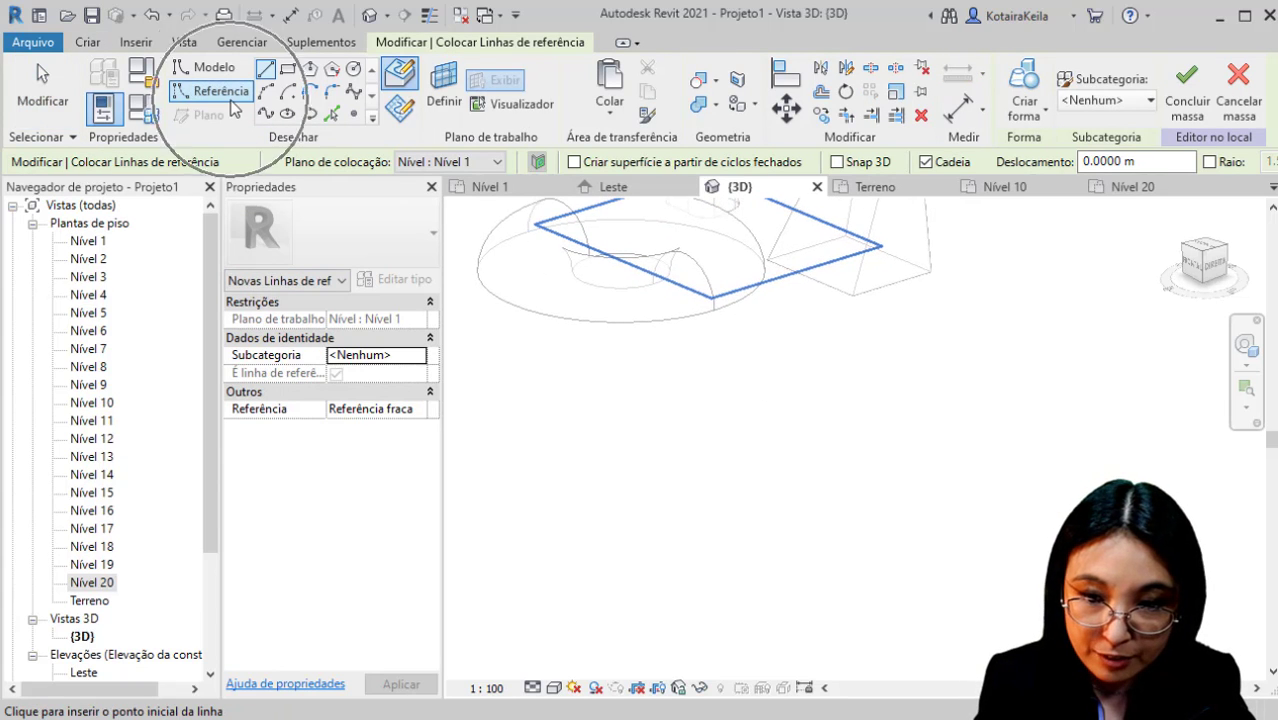
pyautogui.click(790, 374)
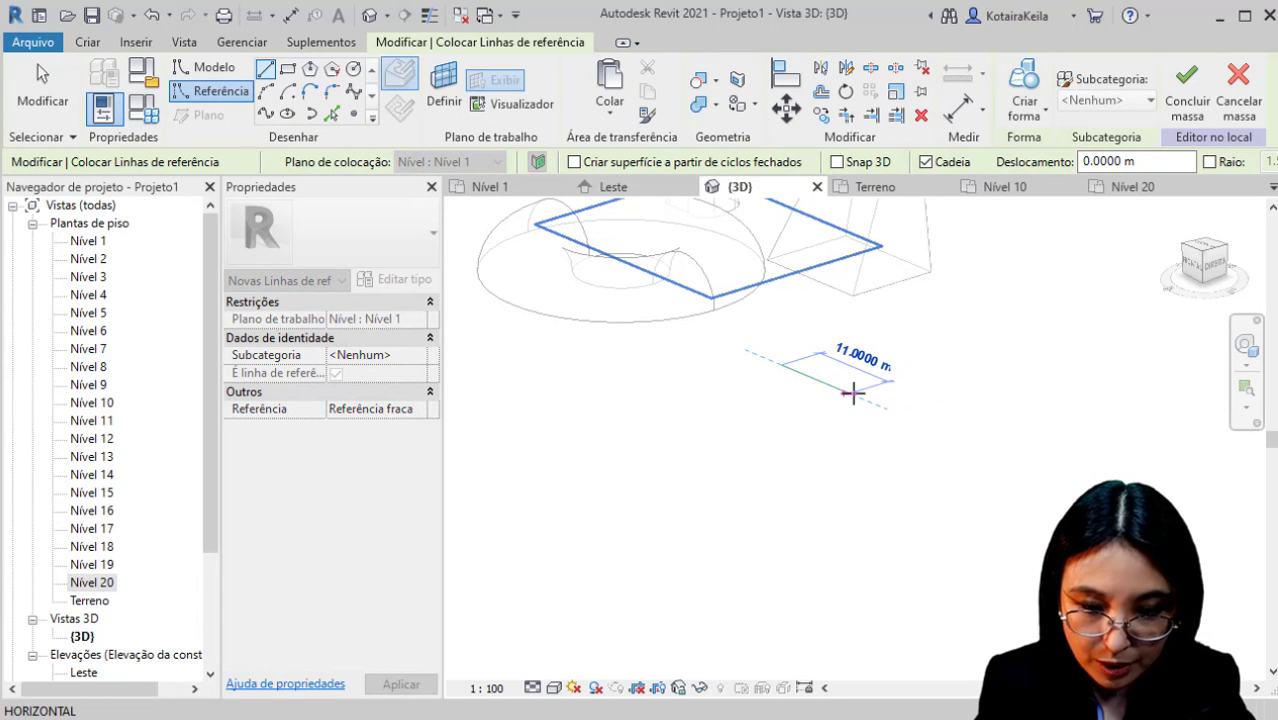
pyautogui.click(849, 392)
pyautogui.scroll(5, 845, 393)
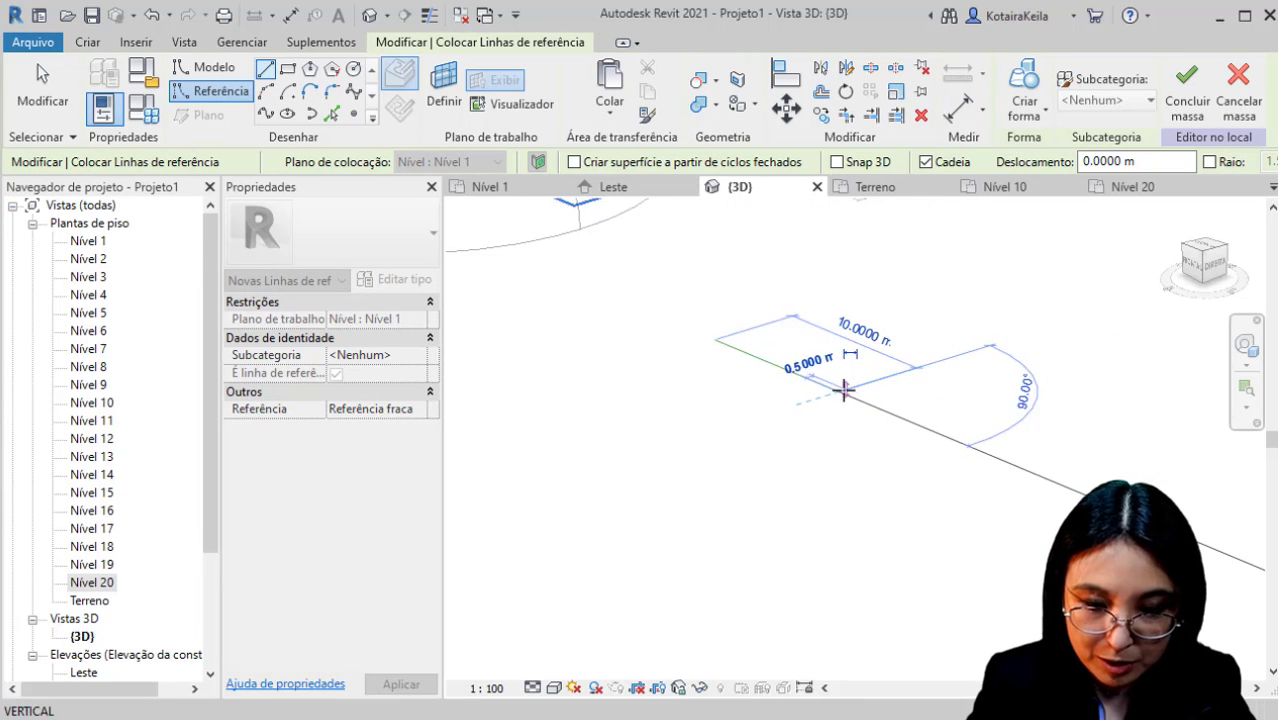
pyautogui.press('Escape')
pyautogui.press('Escape')
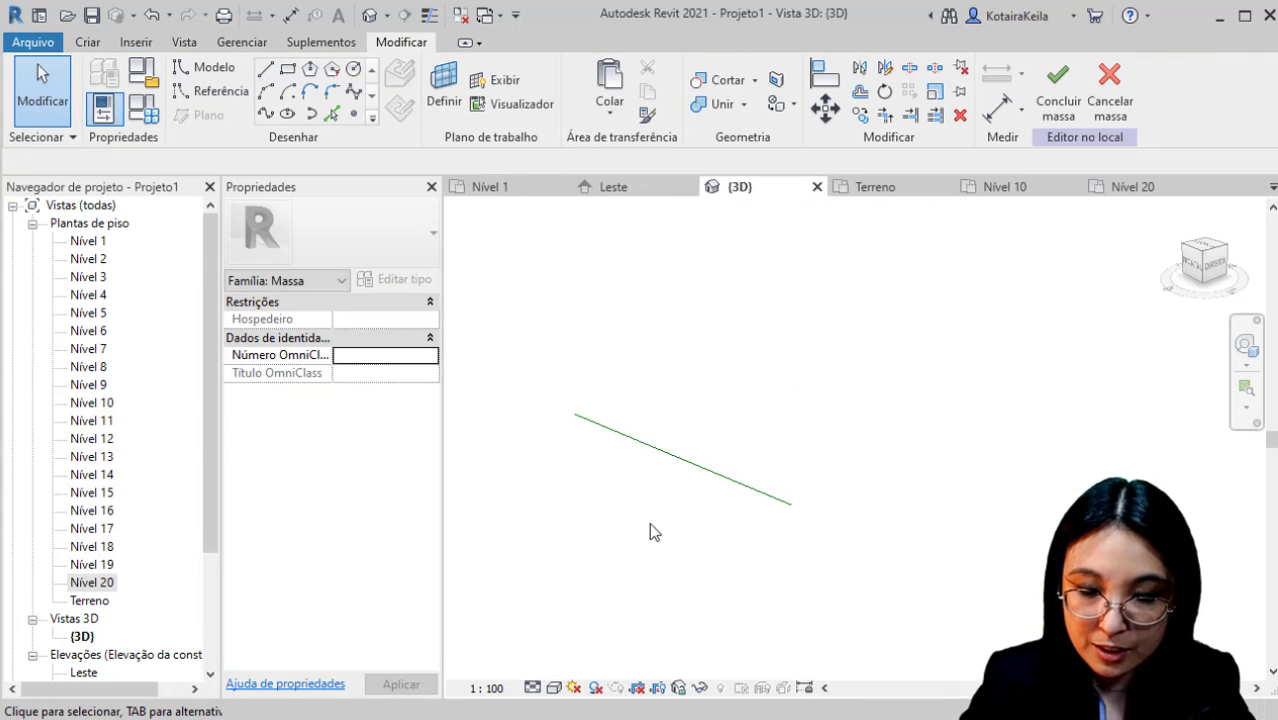
# Set the vertical plane of the new reference line as the work plane.
pyautogui.click(446, 95)
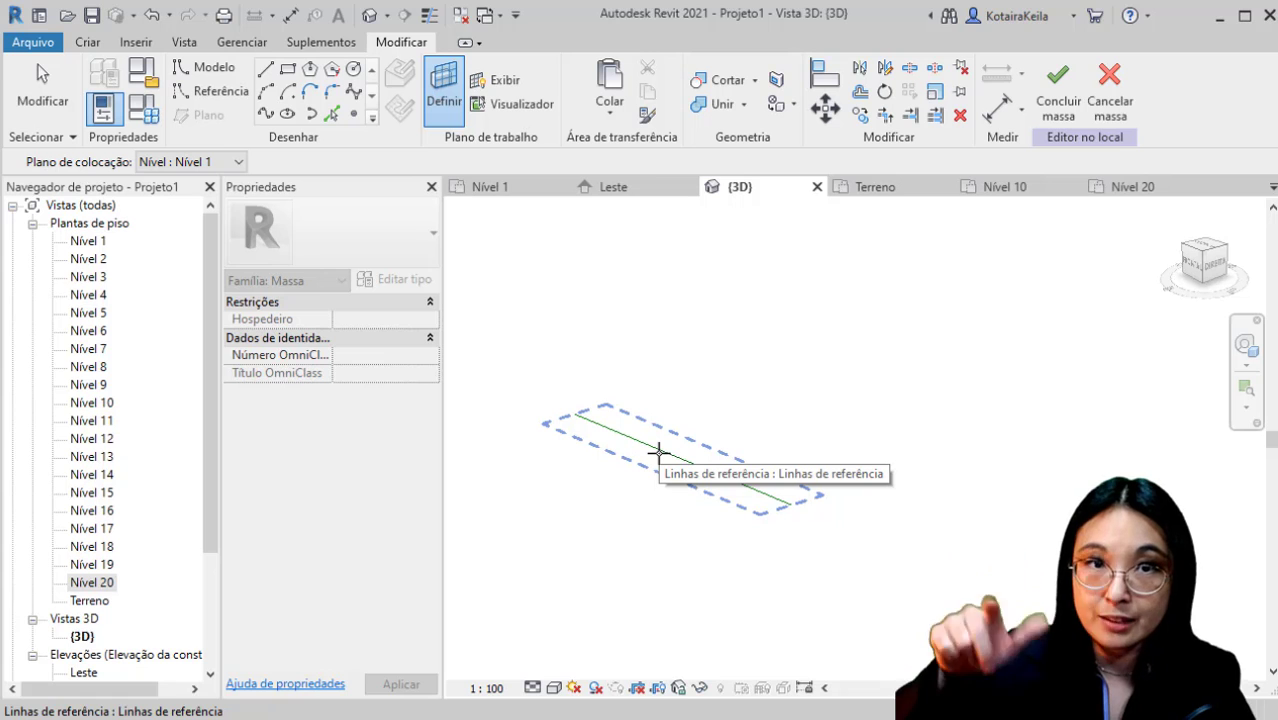
pyautogui.press('Tab')
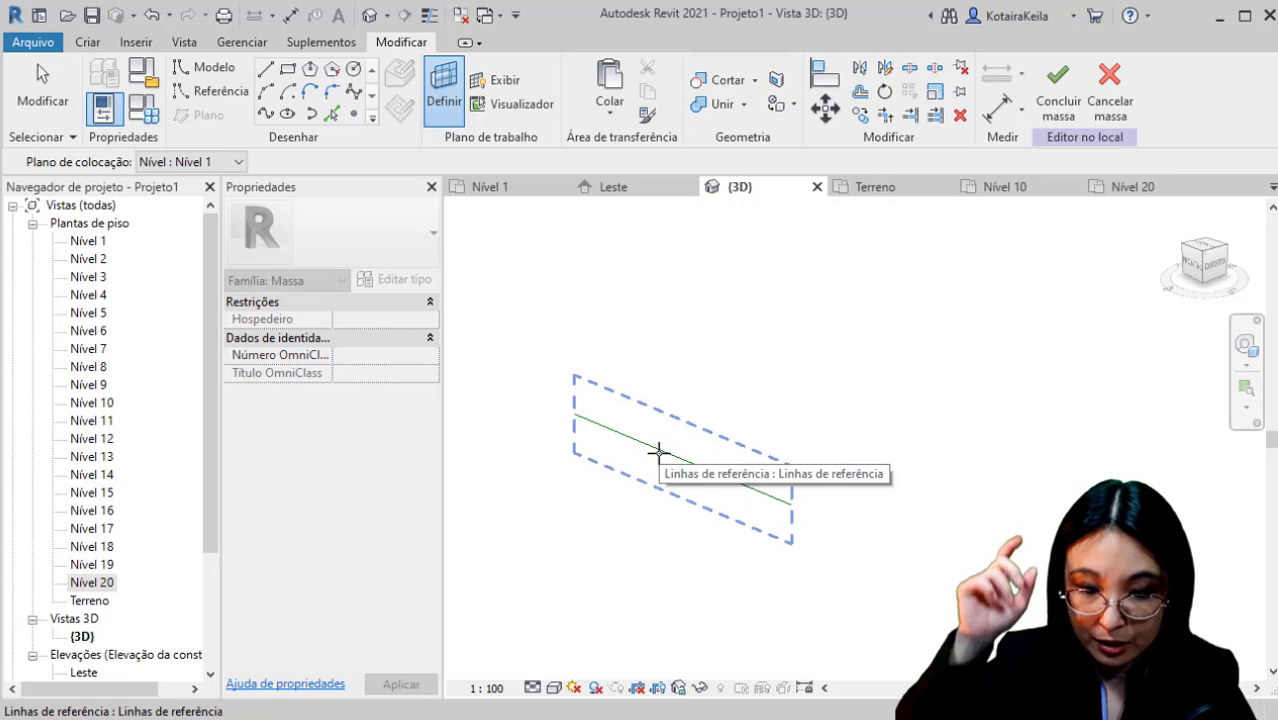
pyautogui.click(659, 452)
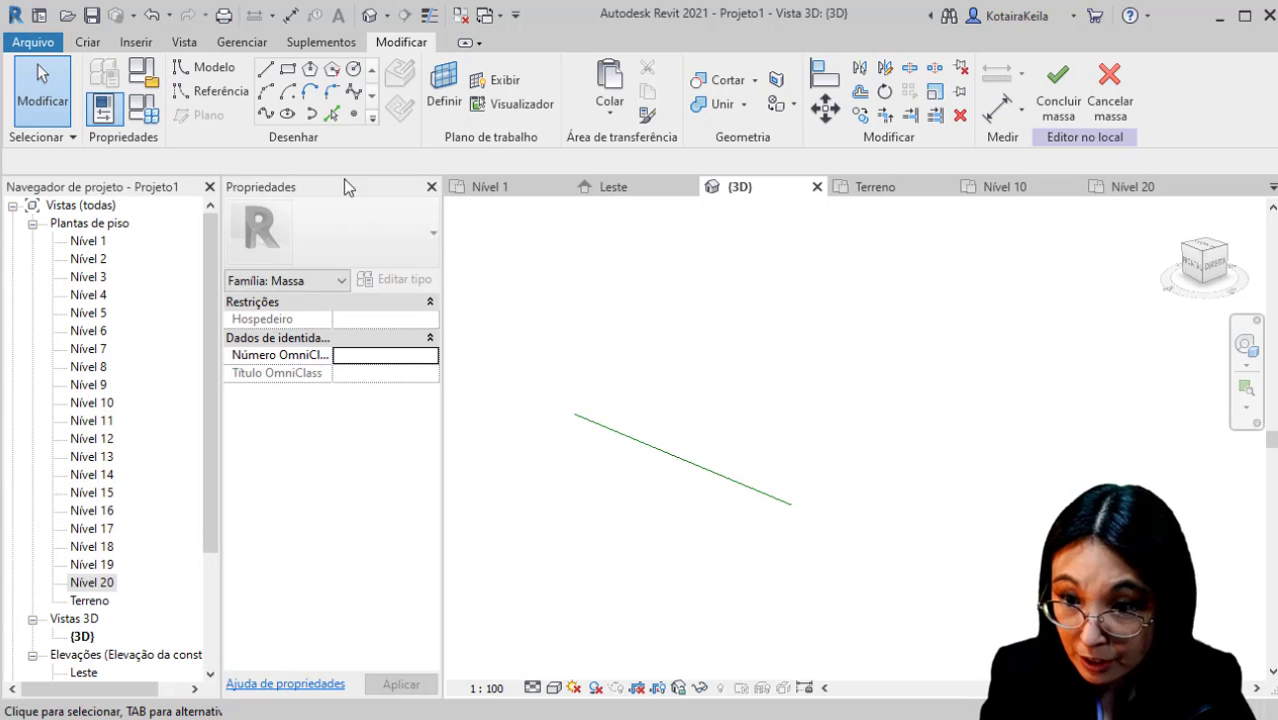
# Draw a 90° center-ends model arc of 10 m radius, centred on the reference line's near end and starting at its far end.
pyautogui.click(205, 67)
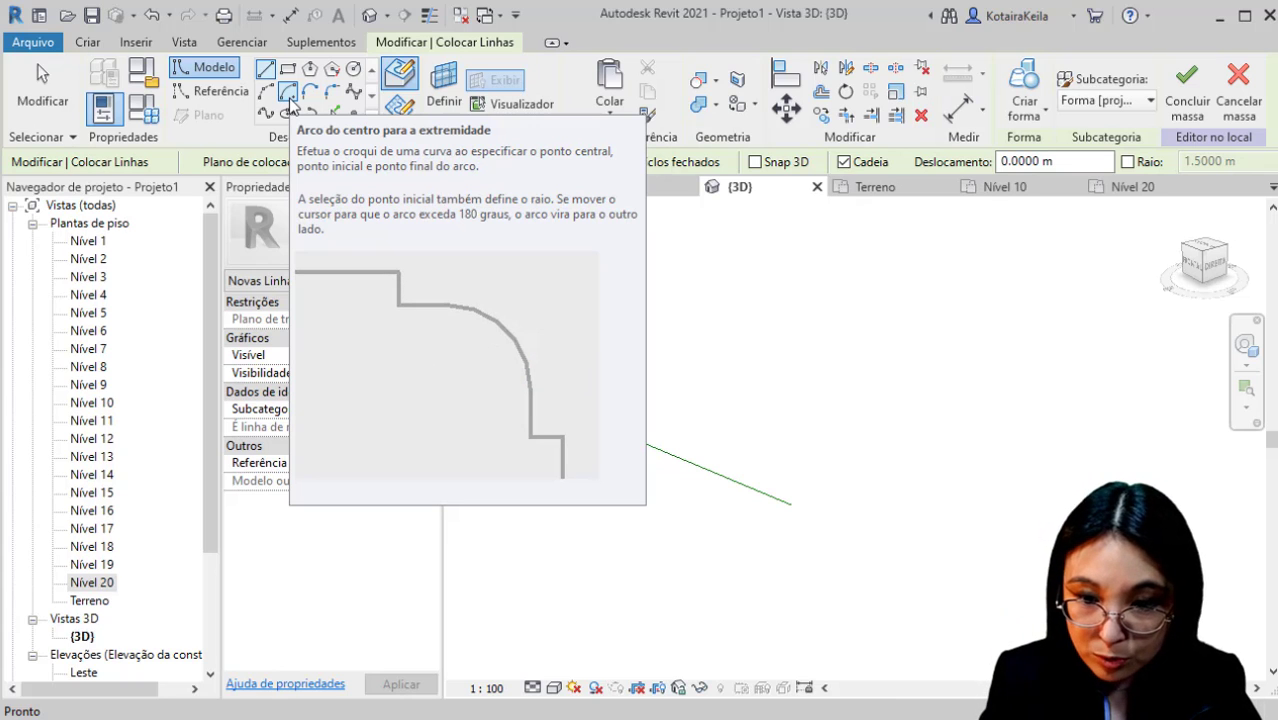
pyautogui.click(289, 98)
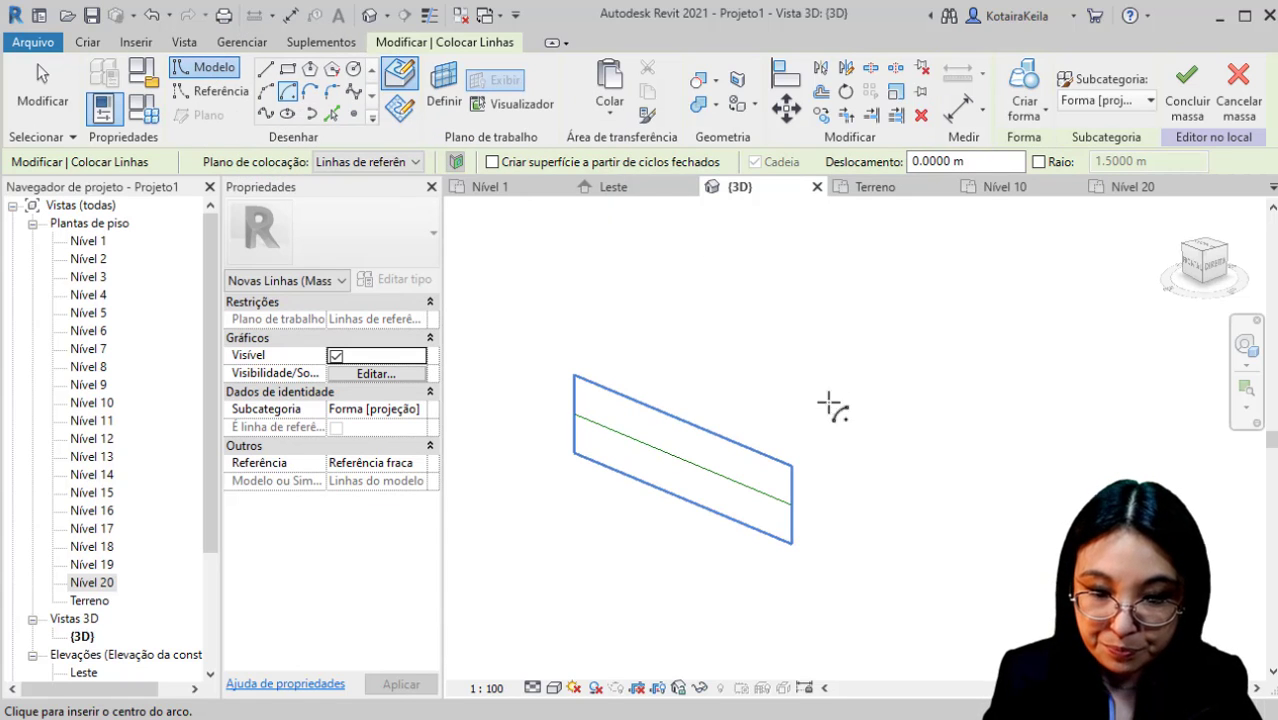
pyautogui.click(791, 505)
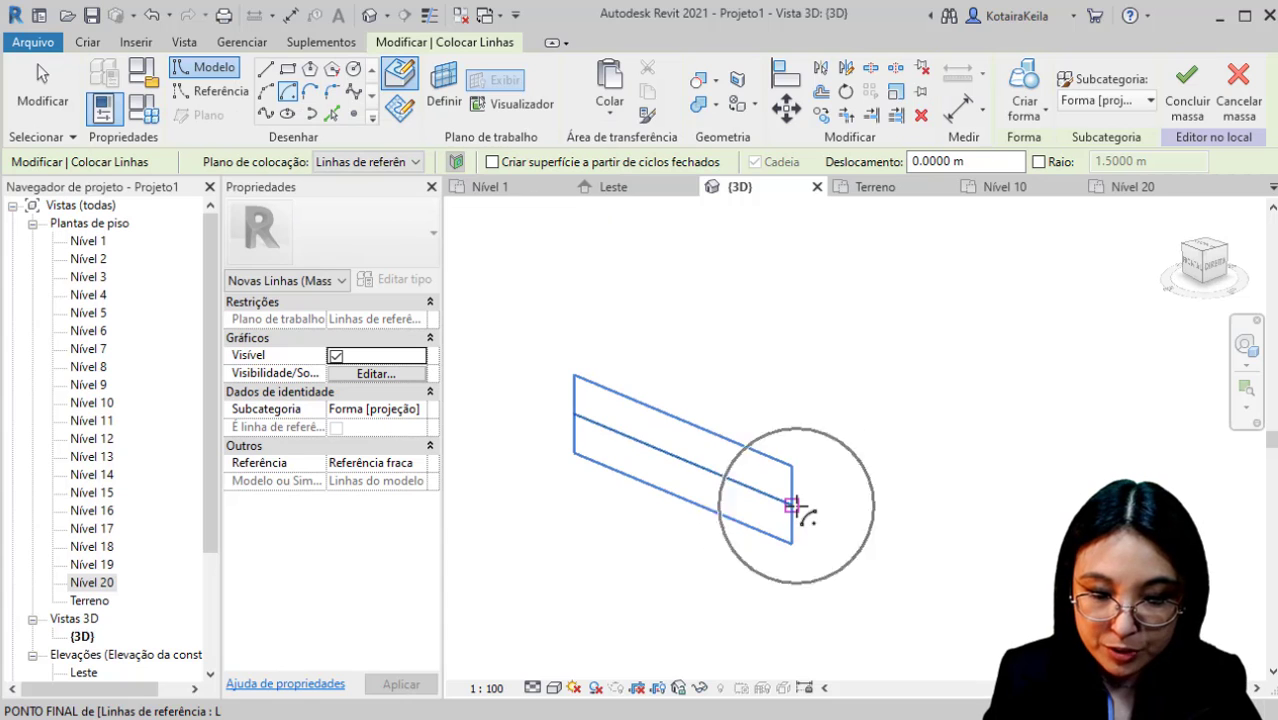
pyautogui.click(573, 415)
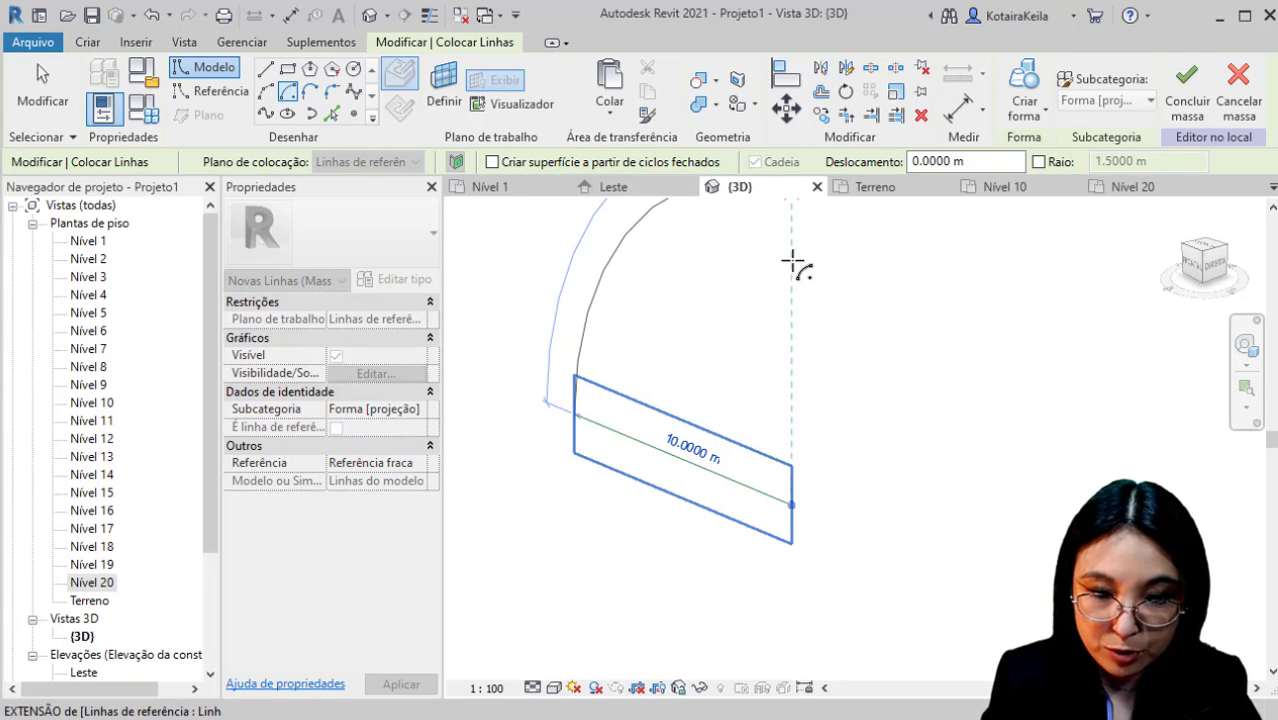
pyautogui.moveTo(795, 340); pyautogui.dragTo(770, 445, button='middle')
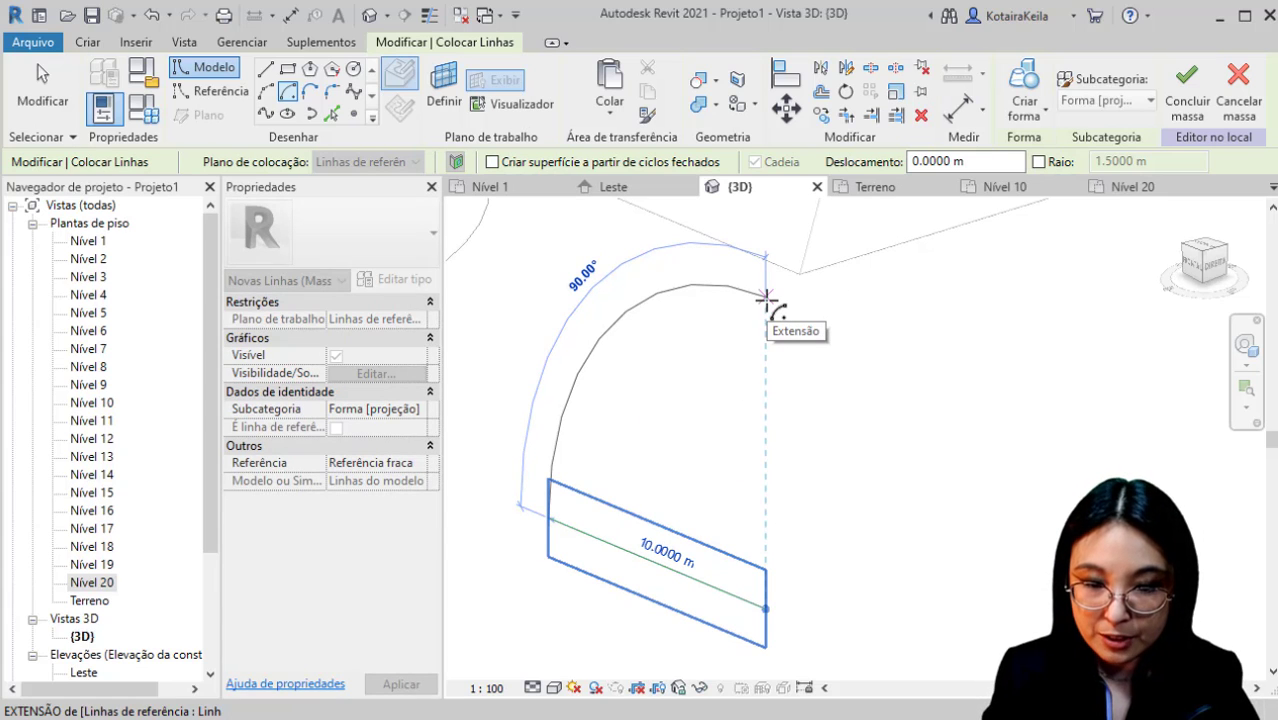
pyautogui.press('Escape')
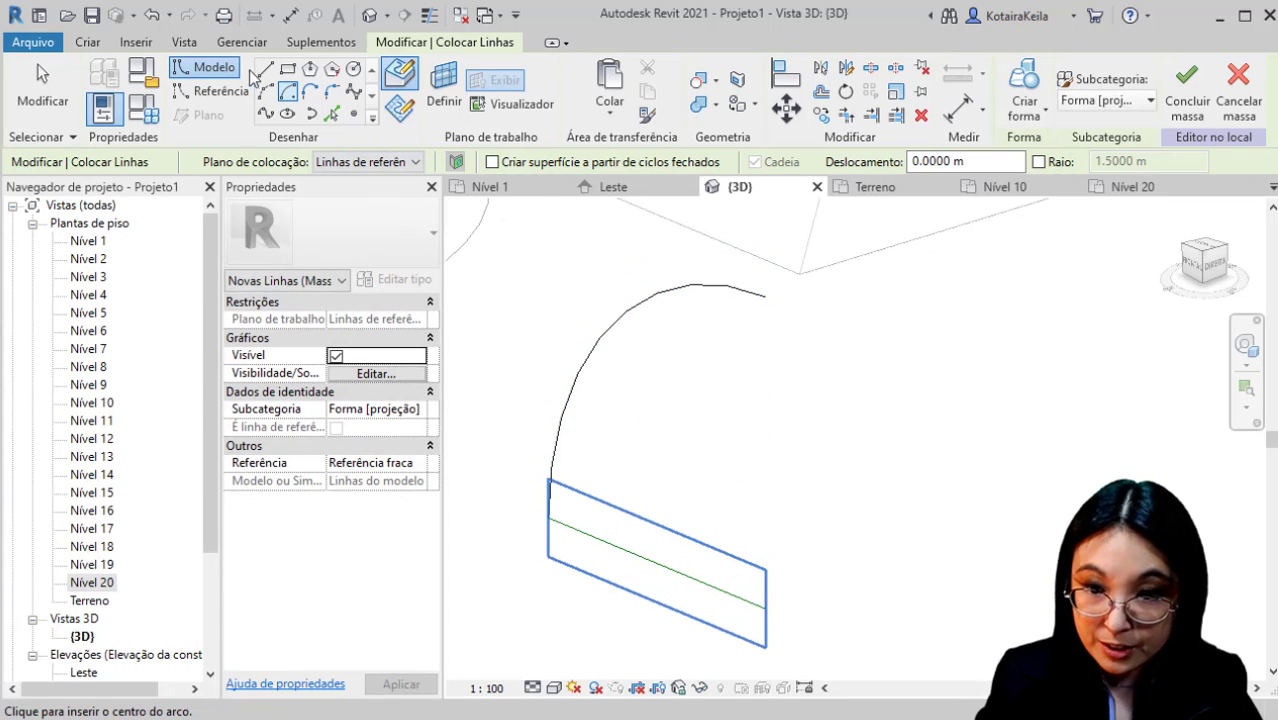
# Draw a vertical model line upward from the arc's centre, ending below the arc's upper endpoint.
pyautogui.click(266, 70)
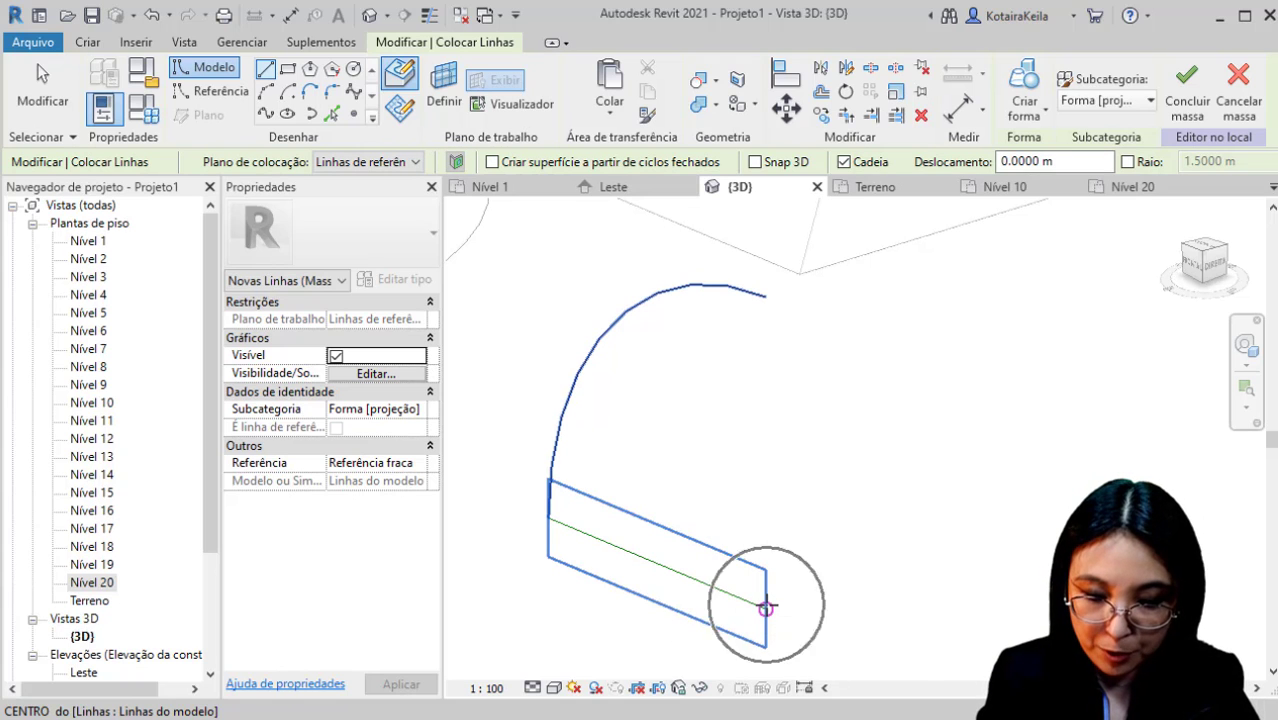
pyautogui.click(766, 607)
pyautogui.click(766, 430)
pyautogui.press('Escape')
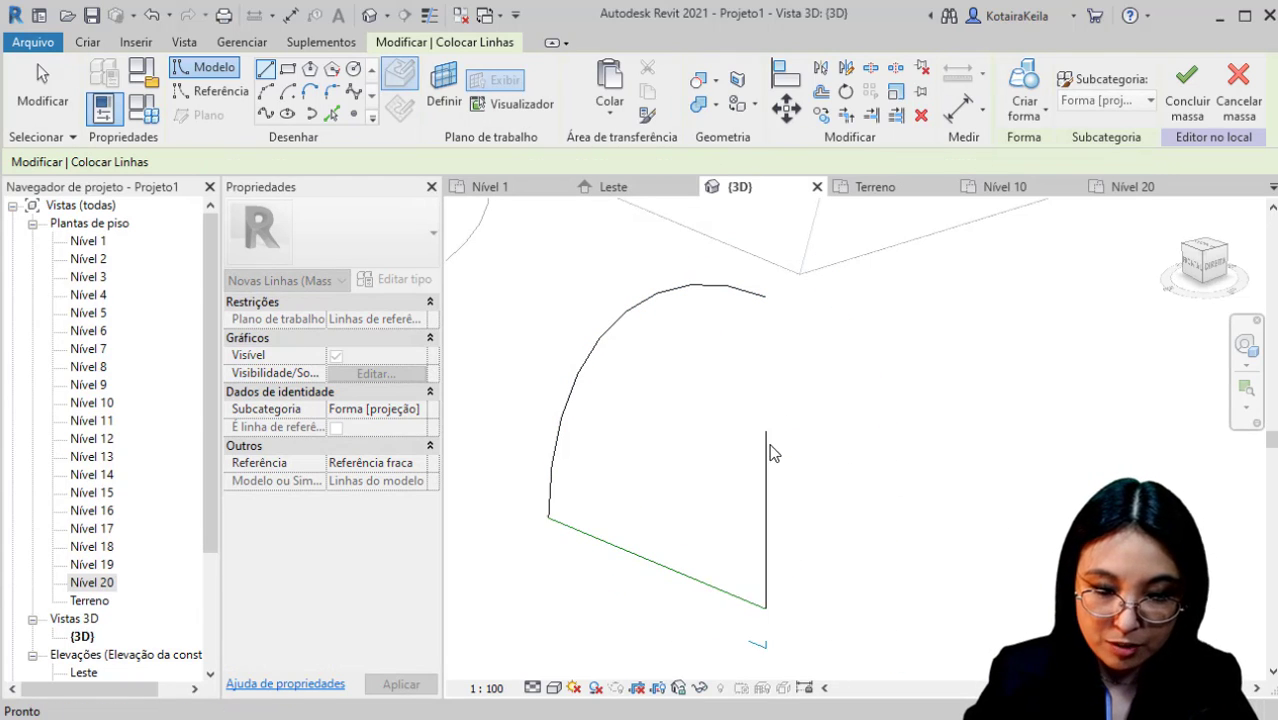
pyautogui.press('Escape')
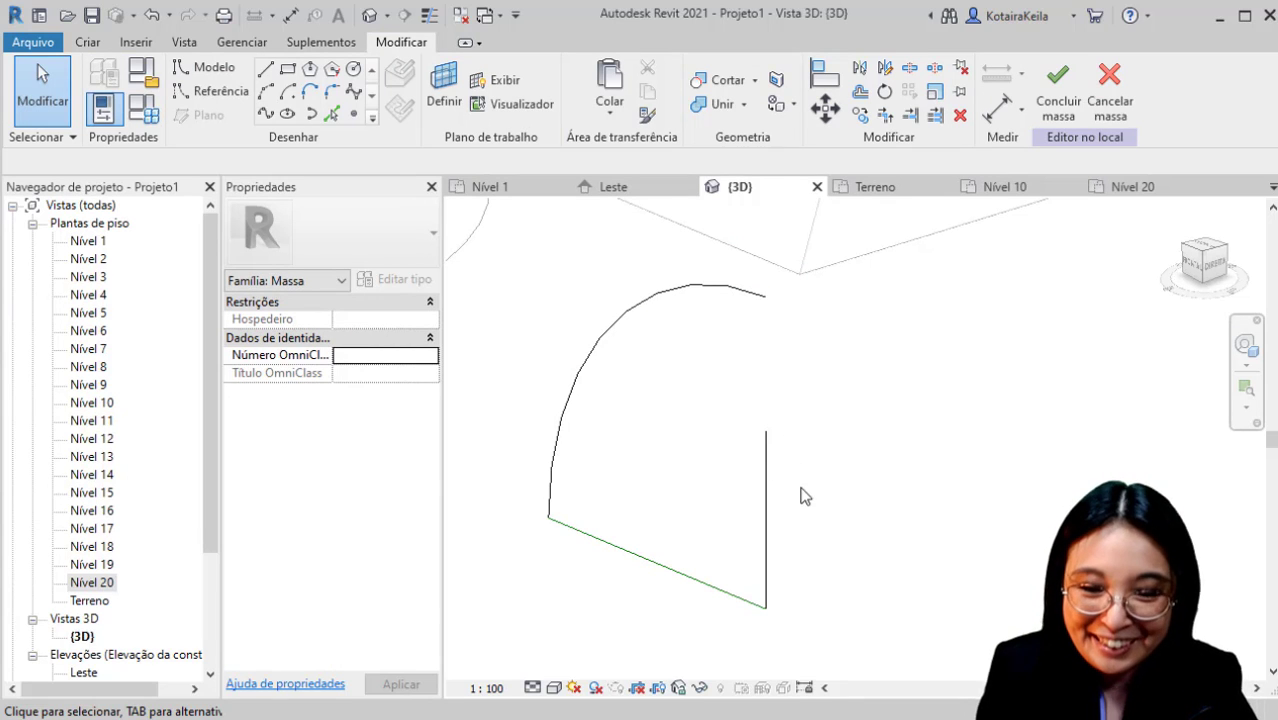
# Create a solid form by revolving the 10 m arc around the vertical model line.
pyautogui.click(742, 289)
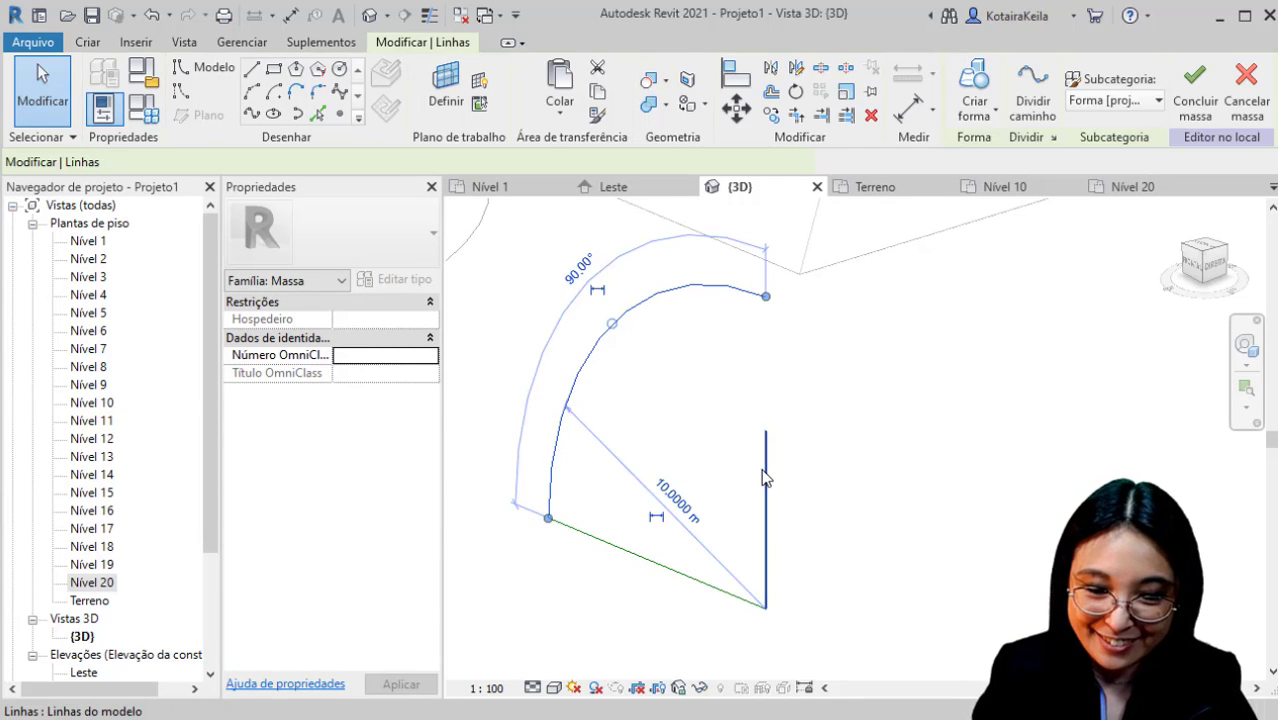
pyautogui.keyDown('ctrl'); pyautogui.click(766, 495); pyautogui.keyUp('ctrl')
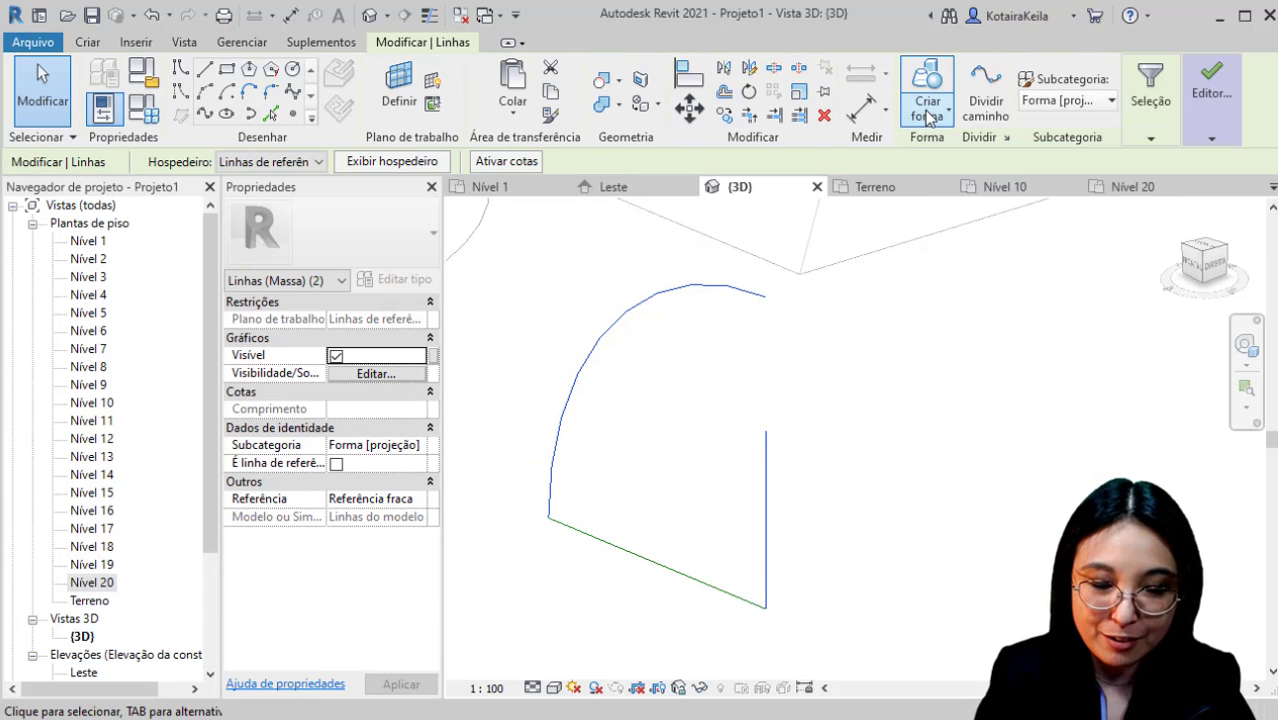
pyautogui.click(929, 114)
pyautogui.click(959, 154)
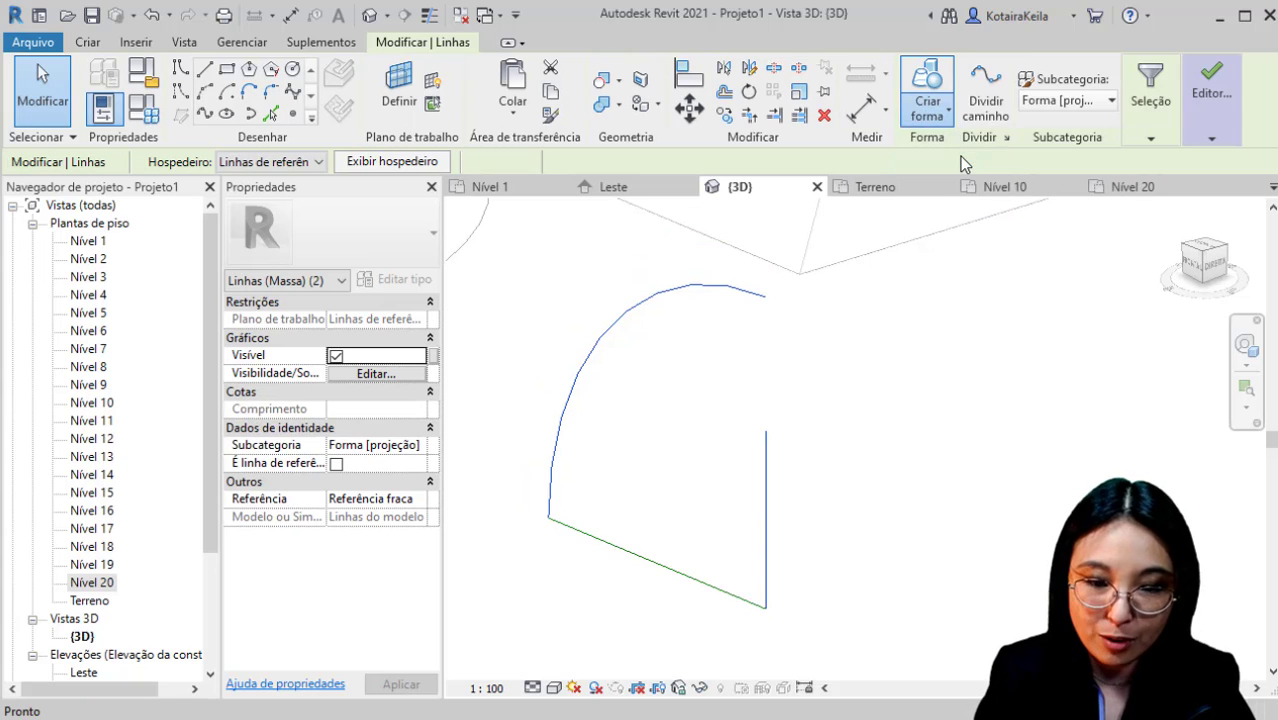
pyautogui.scroll(-3, 668, 412)
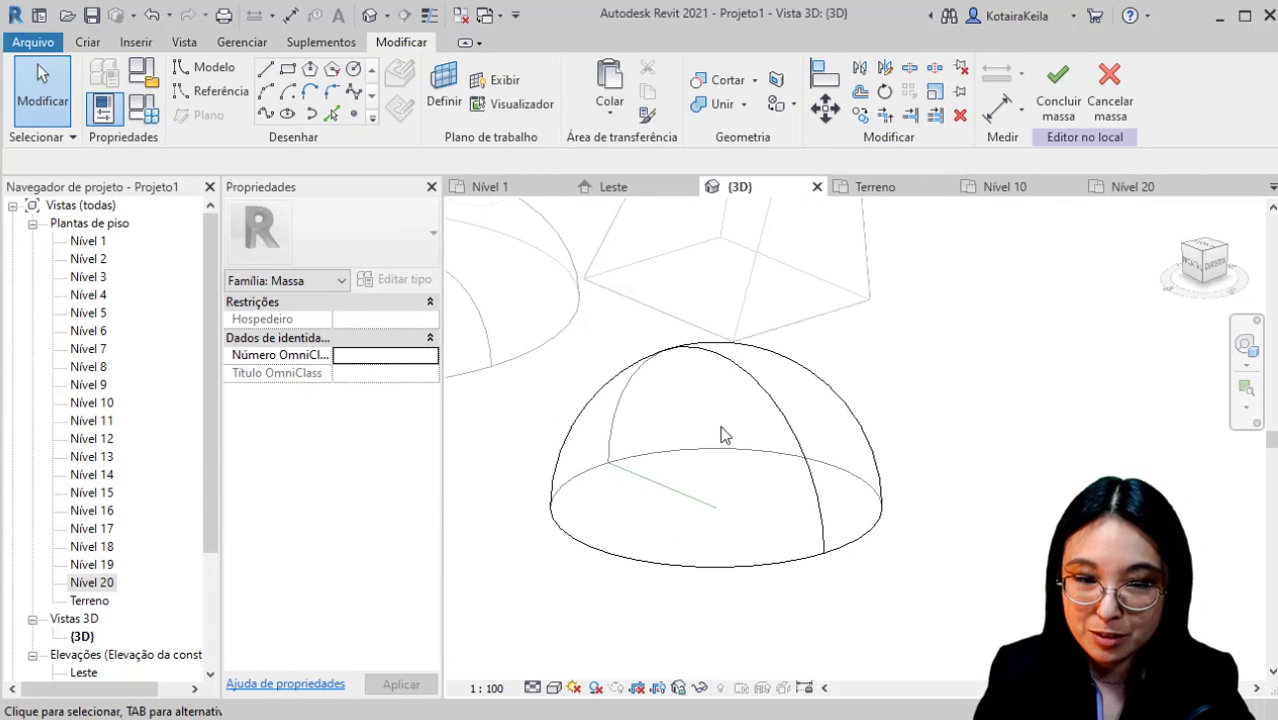
# Finish the in-place dome mass and dismiss the mesh geometry warning.
pyautogui.click(1060, 100)
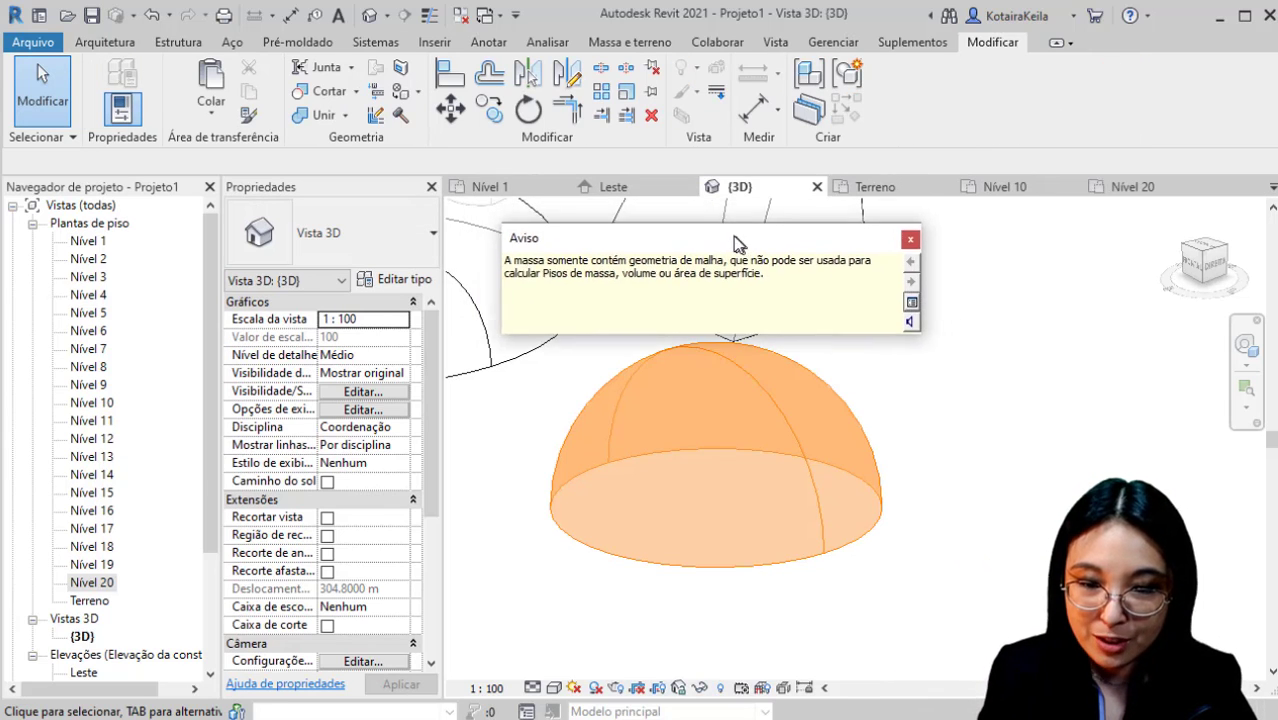
pyautogui.moveTo(626, 258); pyautogui.dragTo(701, 262)
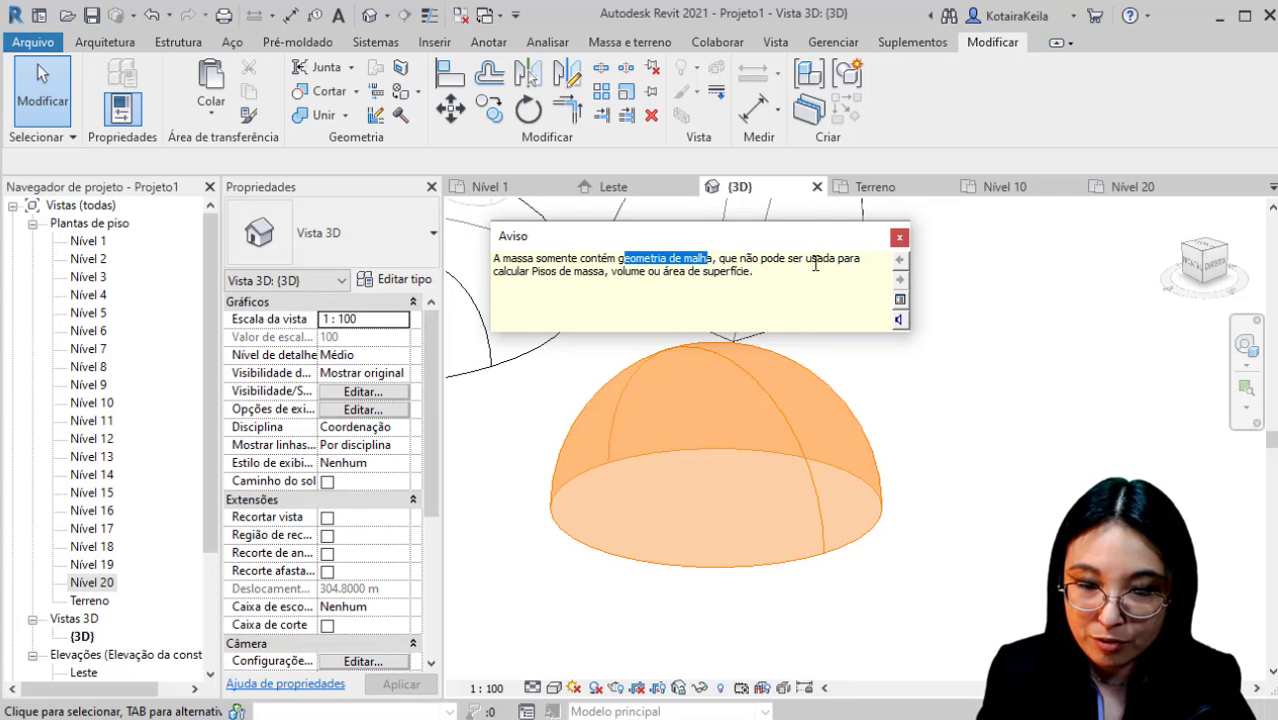
pyautogui.moveTo(815, 262); pyautogui.dragTo(628, 284)
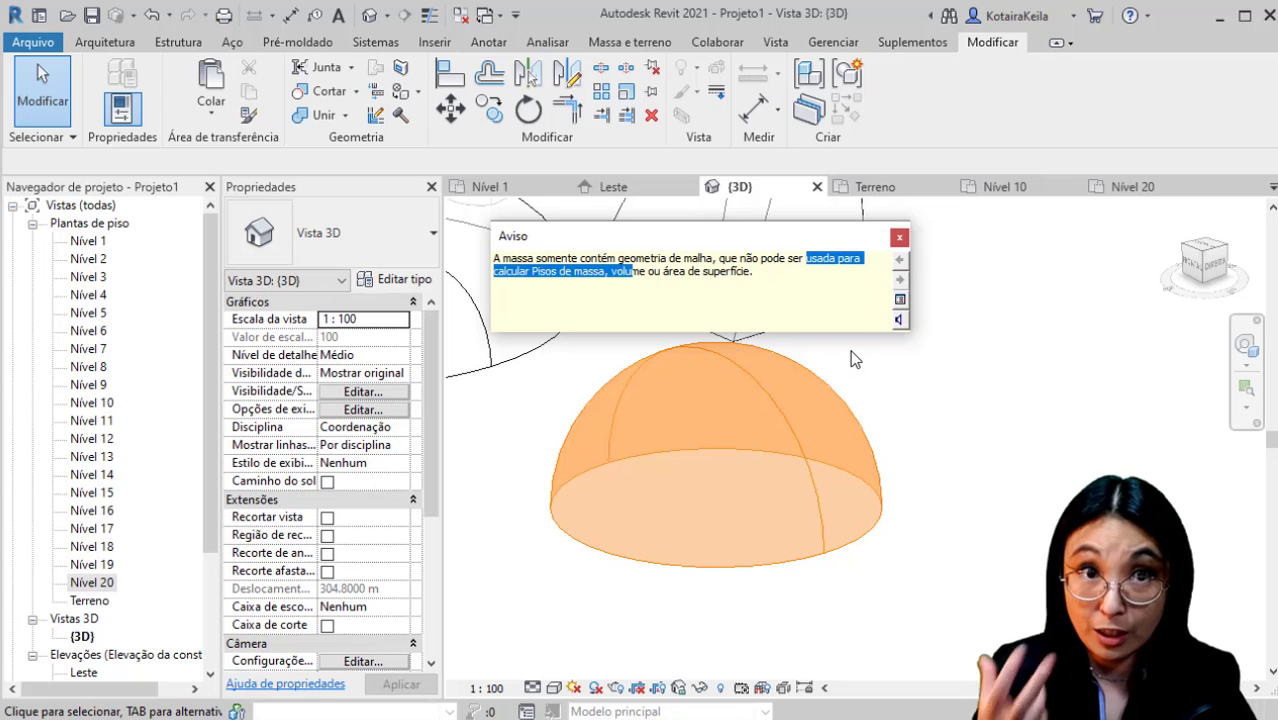
pyautogui.click(899, 238)
pyautogui.scroll(-3, 800, 430)
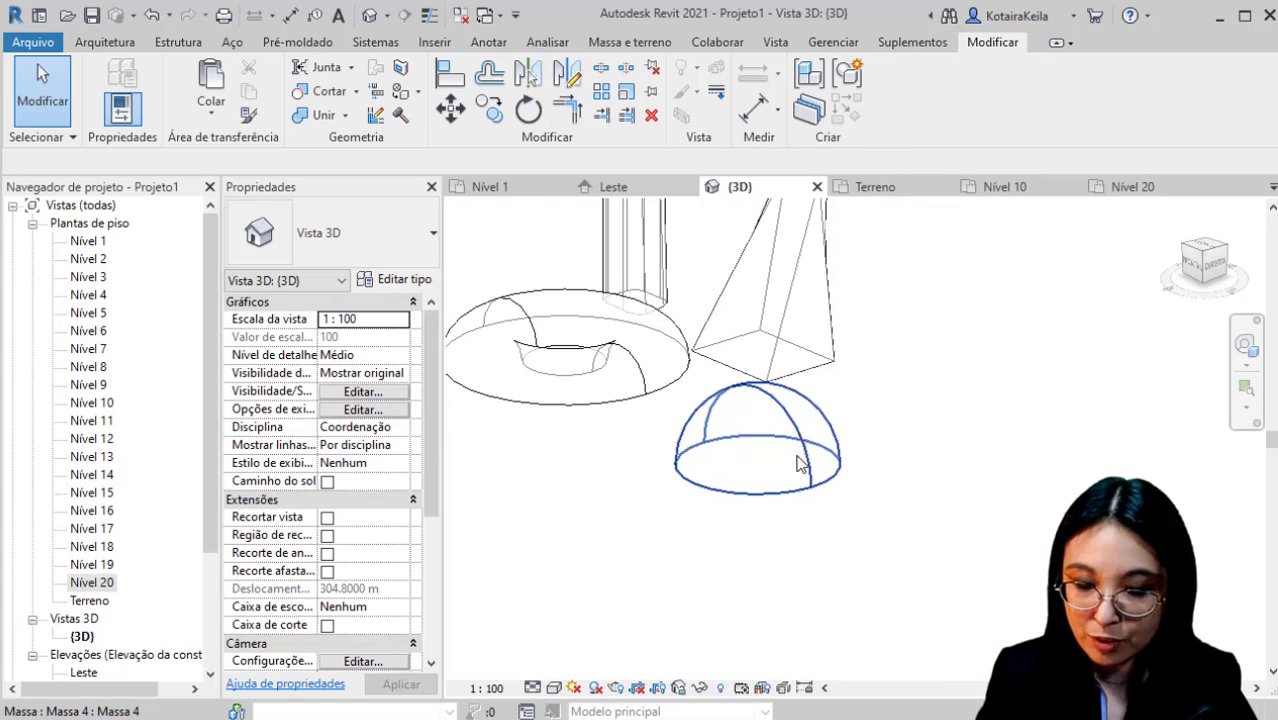
pyautogui.click(562, 402)
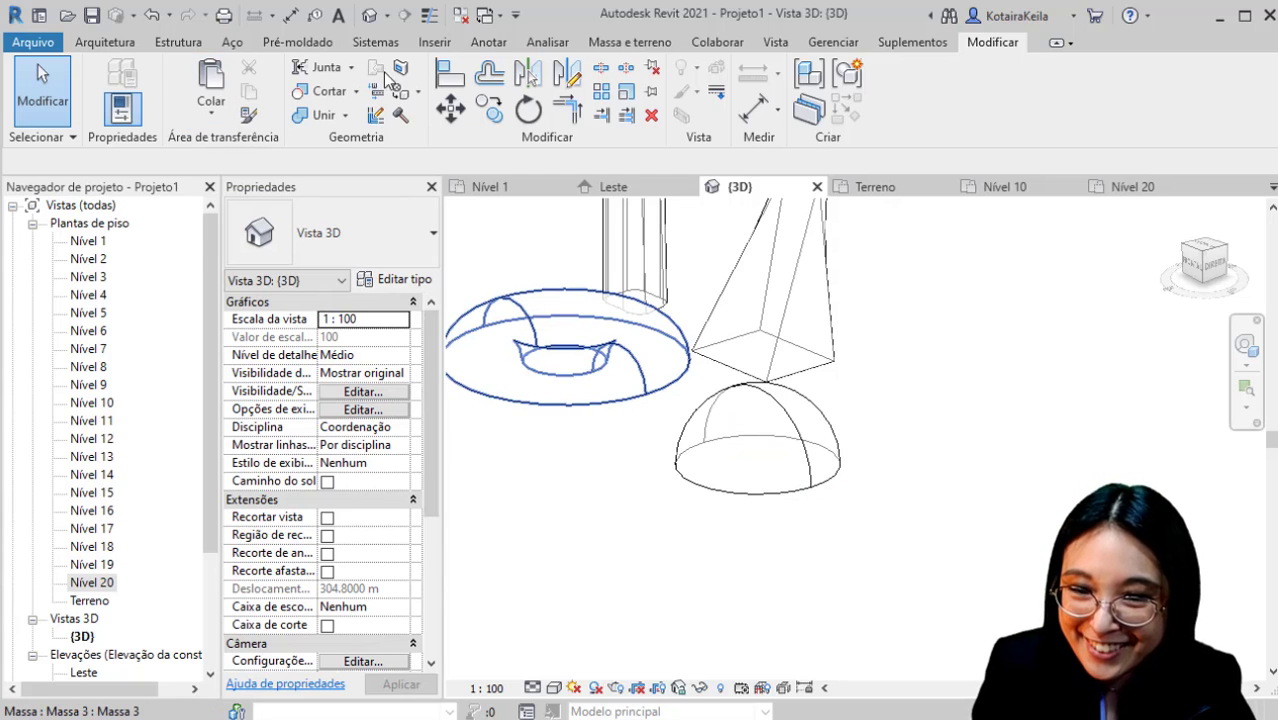
# Start a new in-place mass, accepting the proposed name.
pyautogui.click(655, 46)
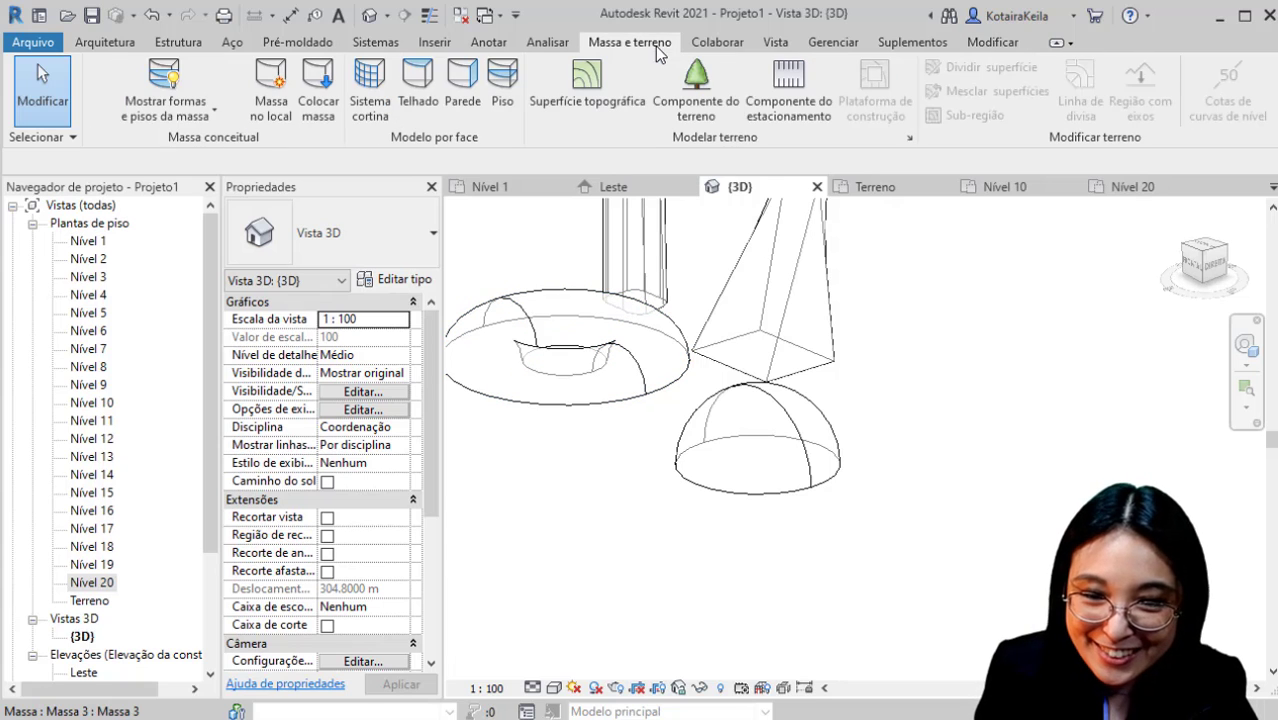
pyautogui.click(268, 117)
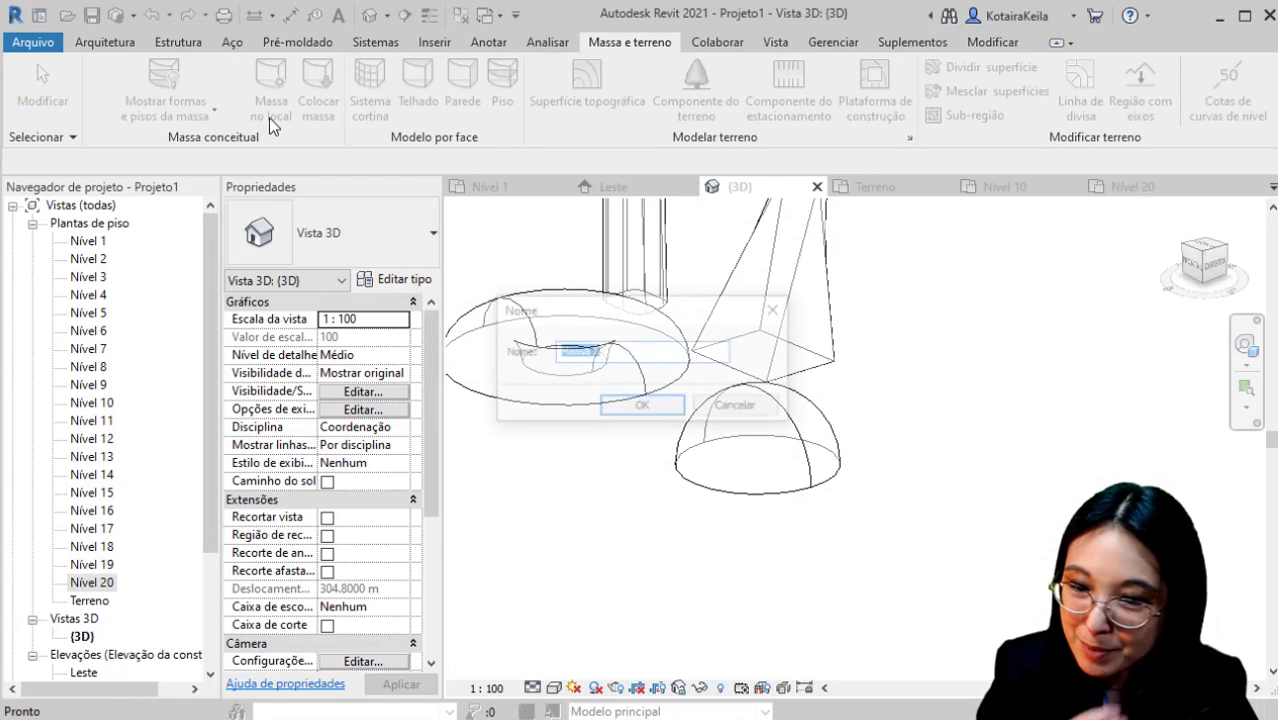
pyautogui.click(645, 407)
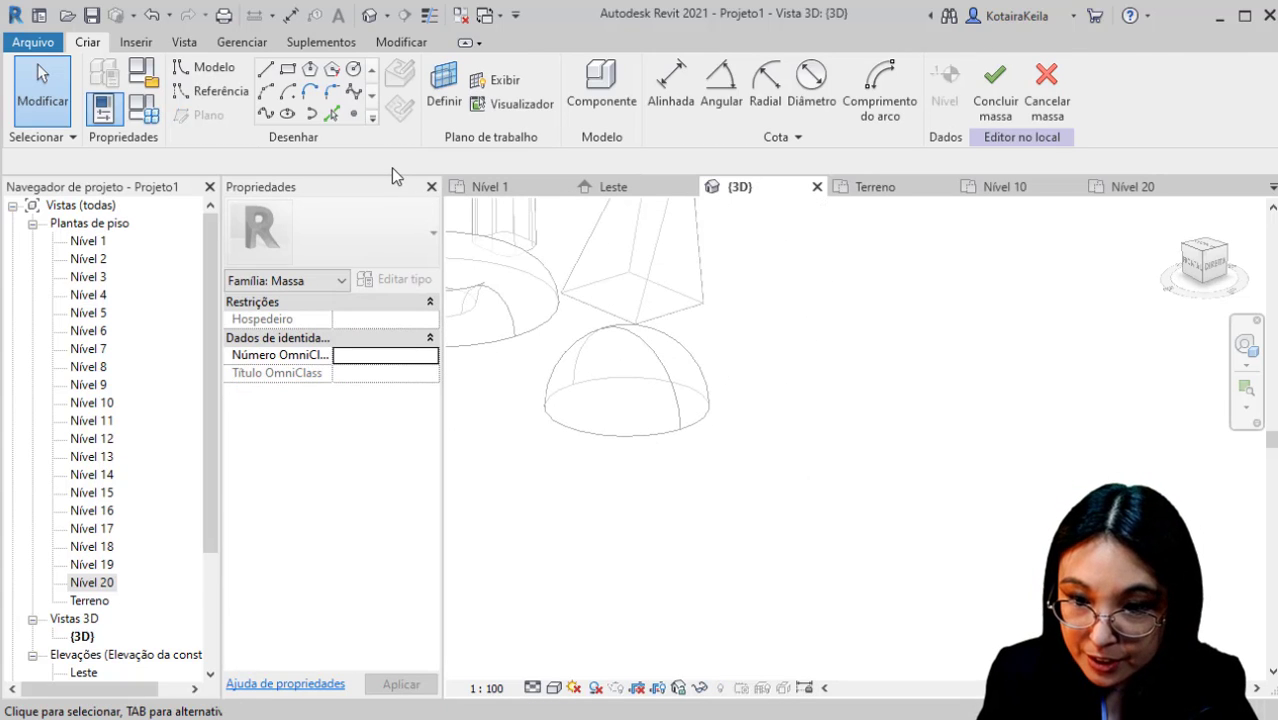
# Draw a model circle of 12 m radius on Nível 1, in the empty area in front of the dome.
pyautogui.click(354, 70)
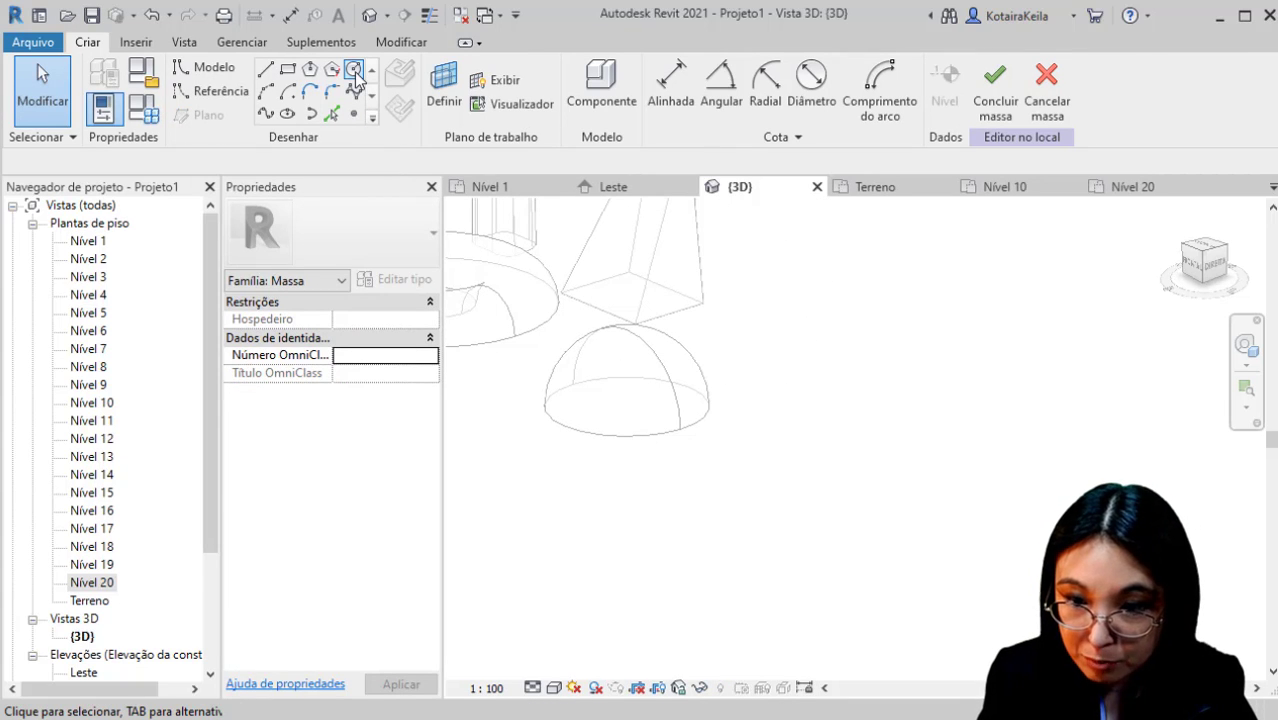
pyautogui.moveTo(747, 470); pyautogui.dragTo(710, 418, button='middle')
pyautogui.click(728, 452)
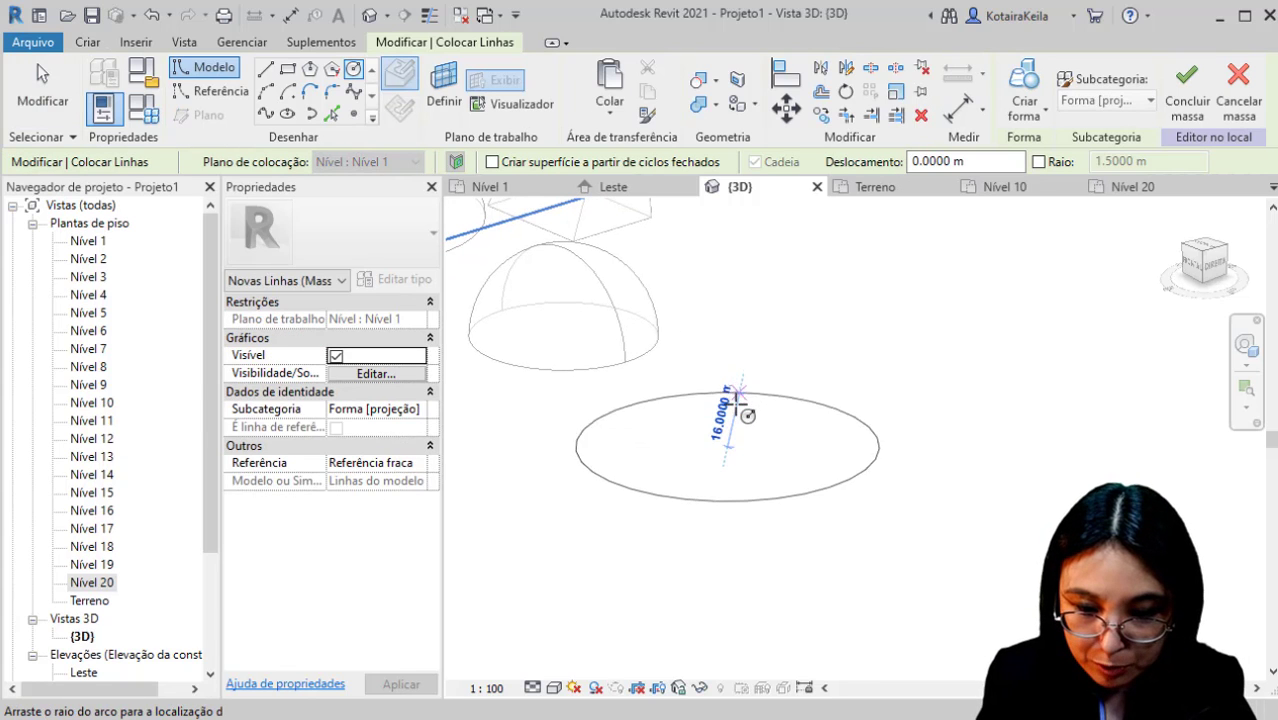
pyautogui.click(735, 402)
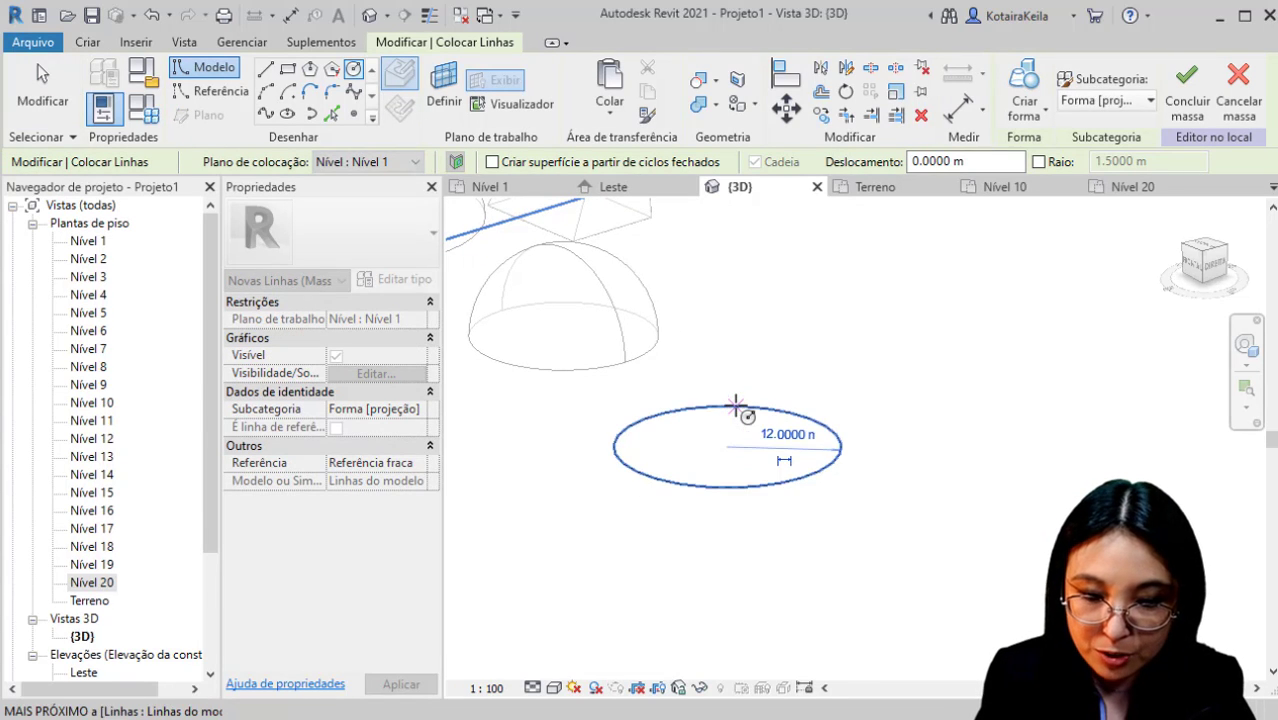
pyautogui.scroll(1, 780, 445)
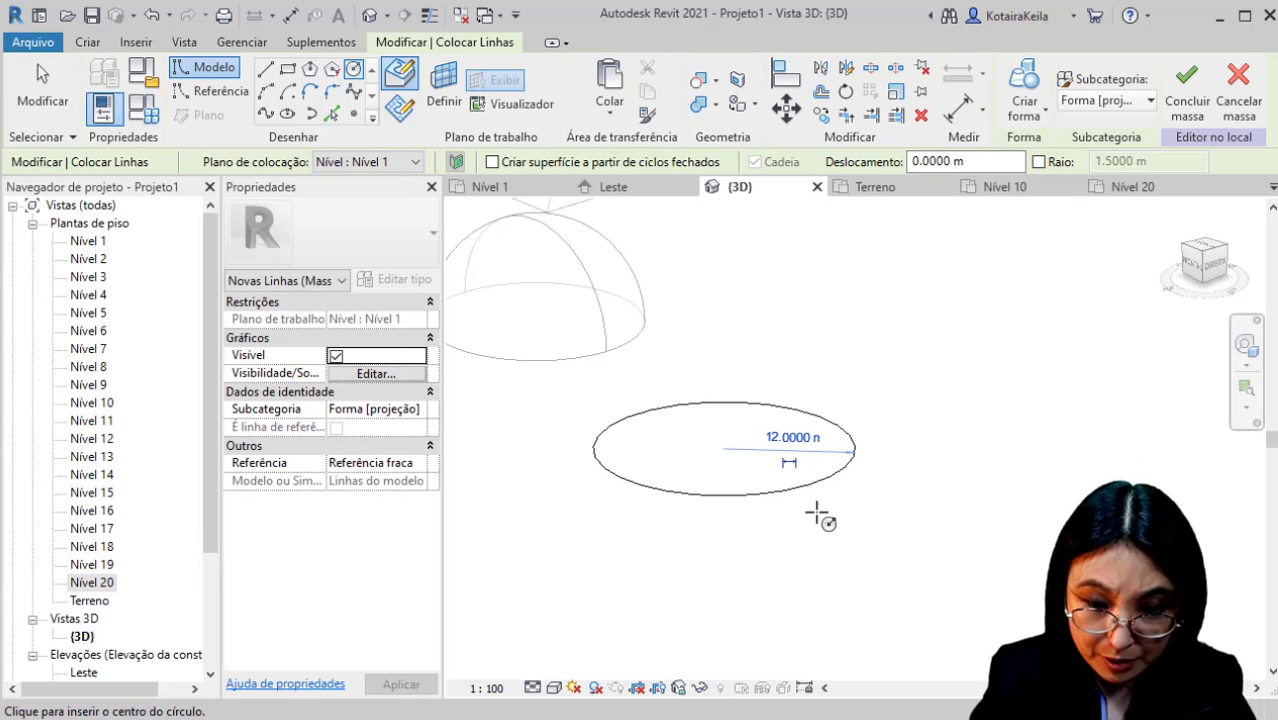
pyautogui.press('Escape')
pyautogui.press('Escape')
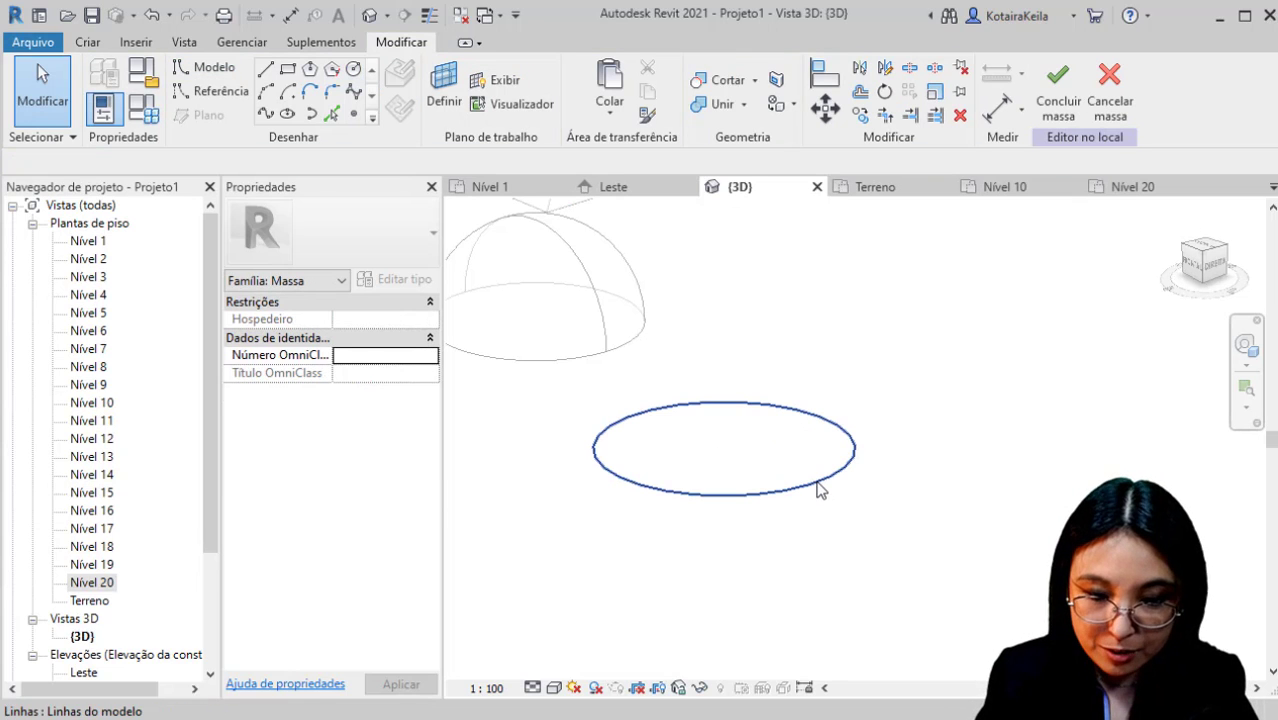
# Create a solid sphere form from the 12 m circle and finish the in-place mass.
pyautogui.click(818, 489)
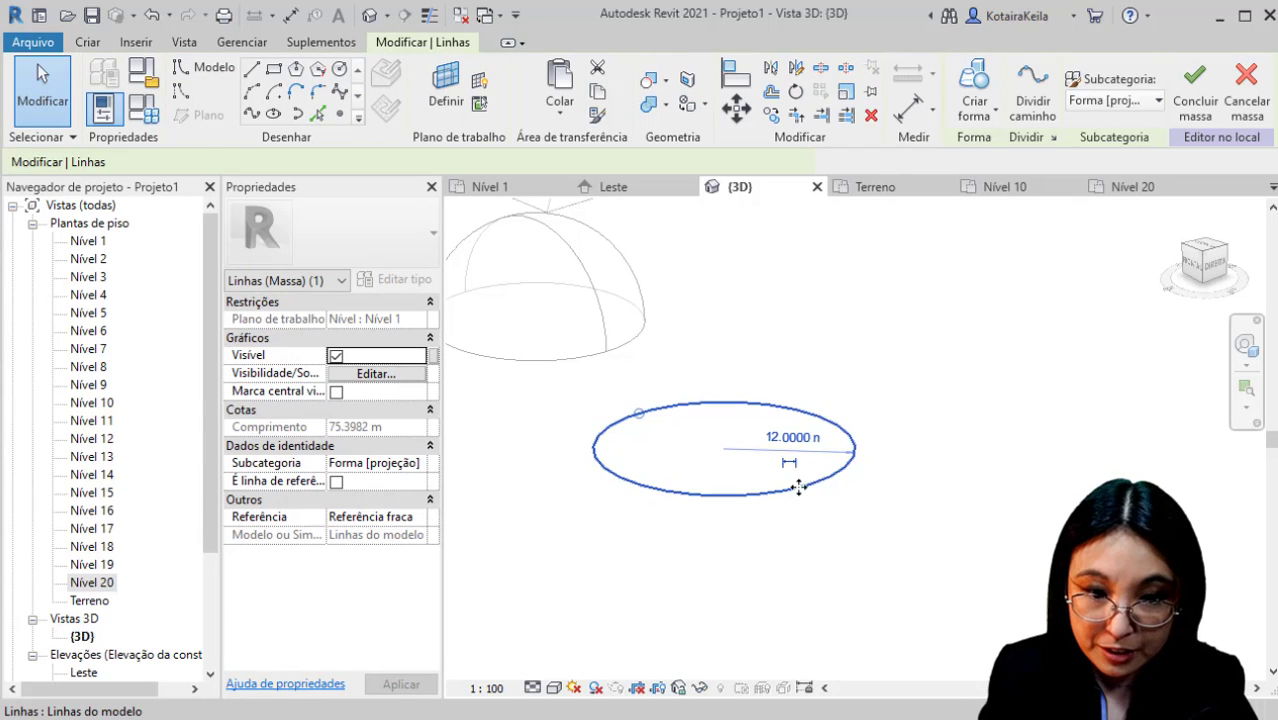
pyautogui.click(996, 116)
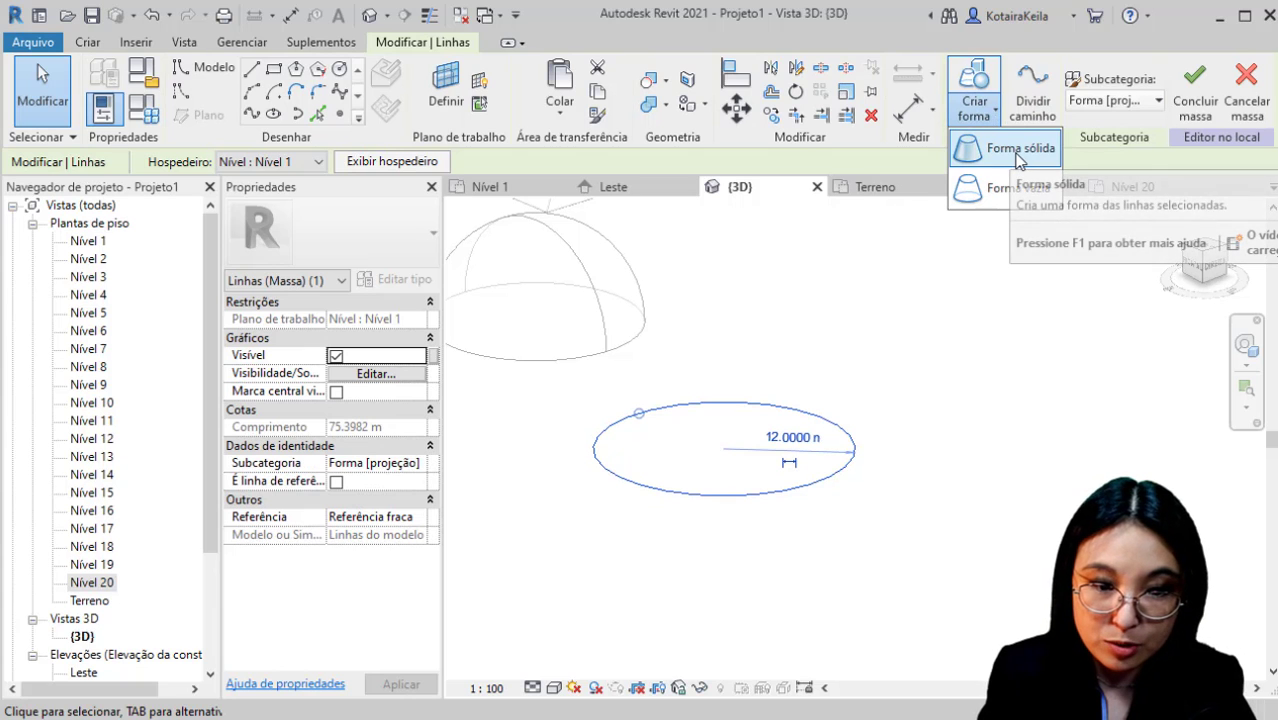
pyautogui.click(1017, 156)
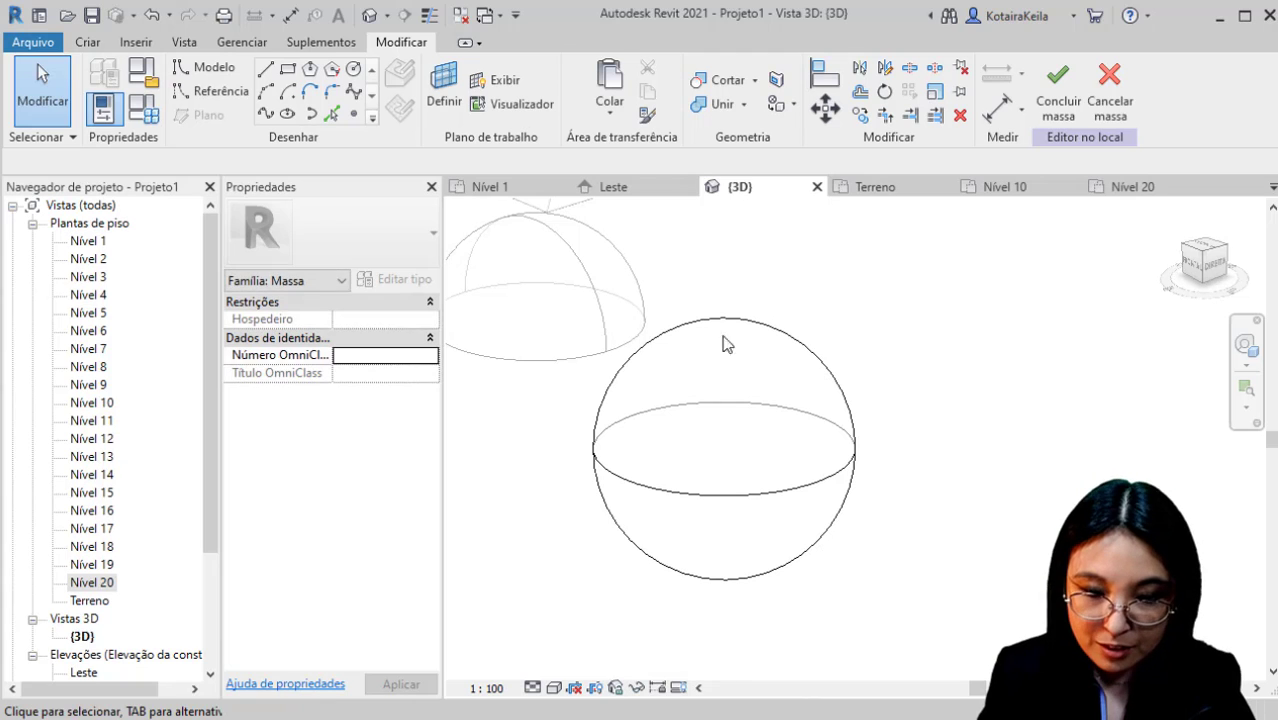
pyautogui.click(1060, 100)
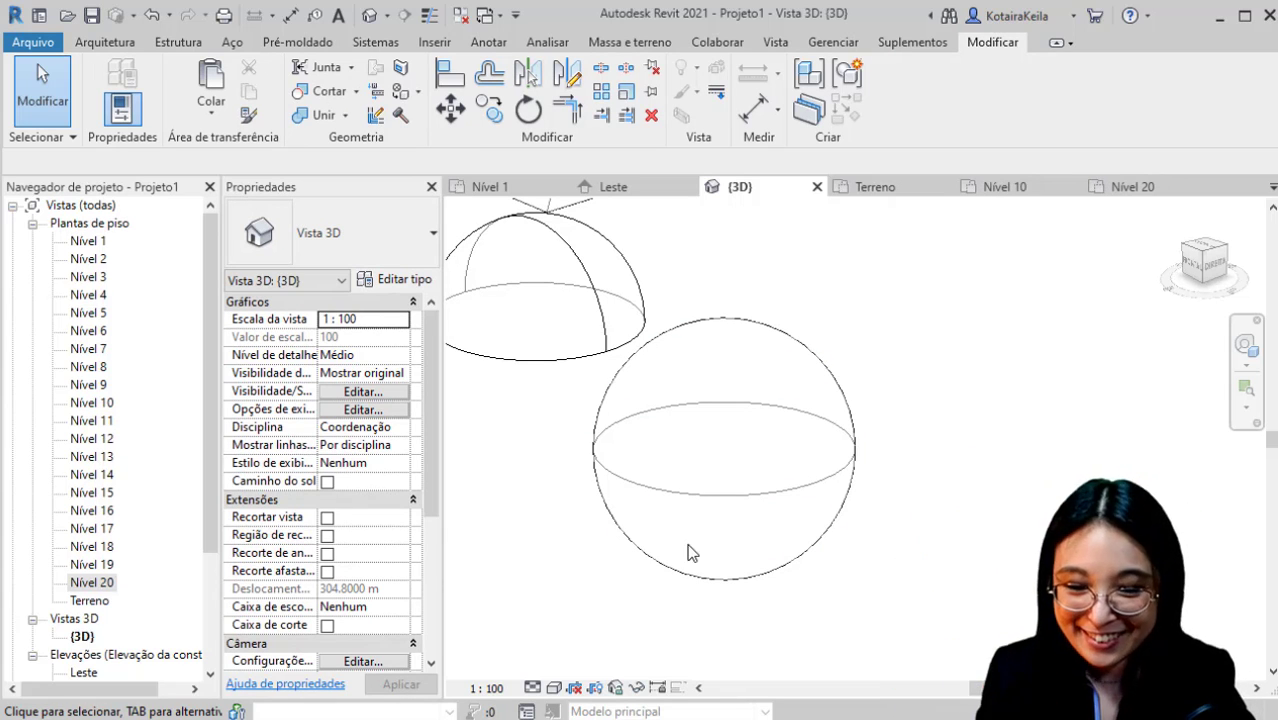
# Open the Oeste elevation from its elevation marker in the Nível 1 floor plan.
pyautogui.scroll(-5, 693, 553)
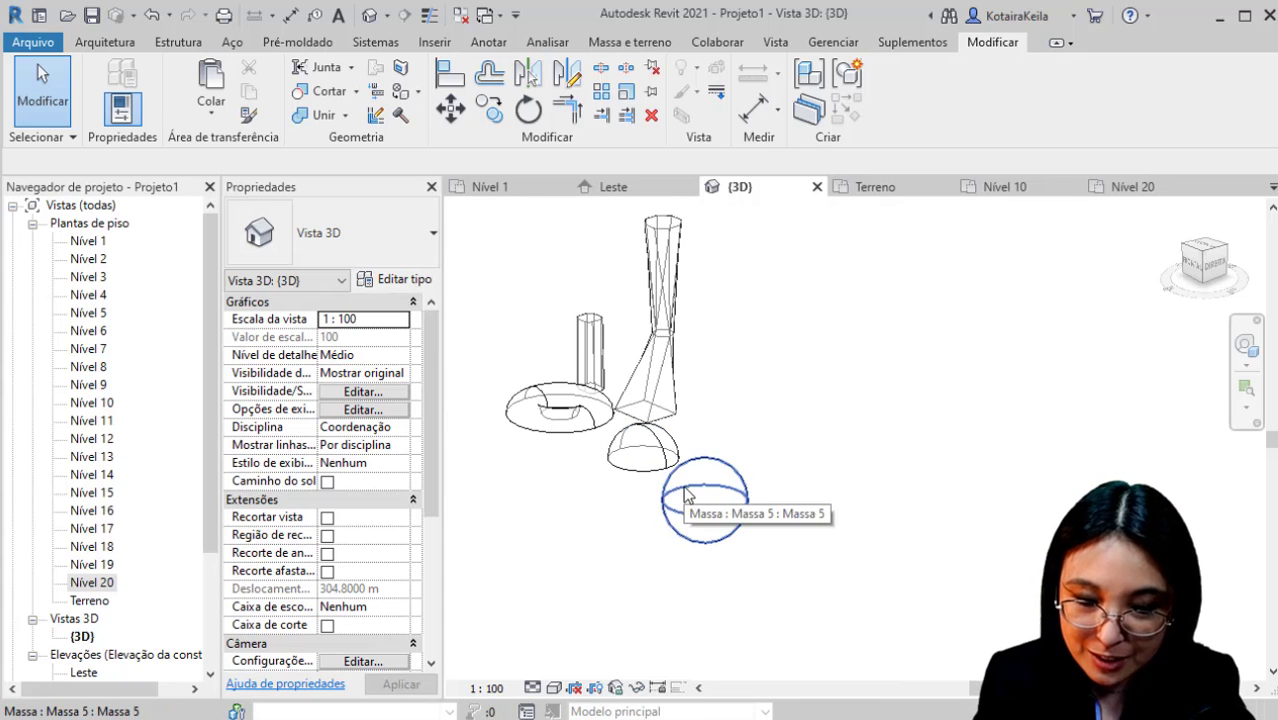
pyautogui.click(686, 494)
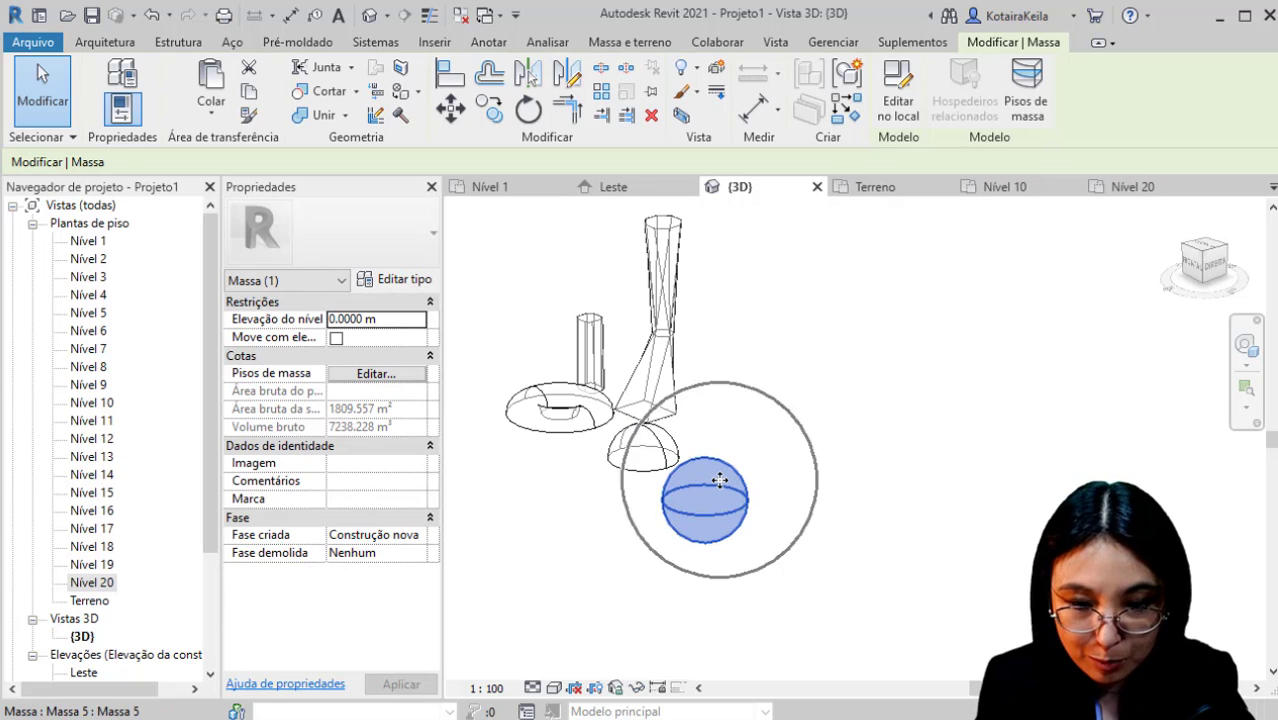
pyautogui.click(495, 187)
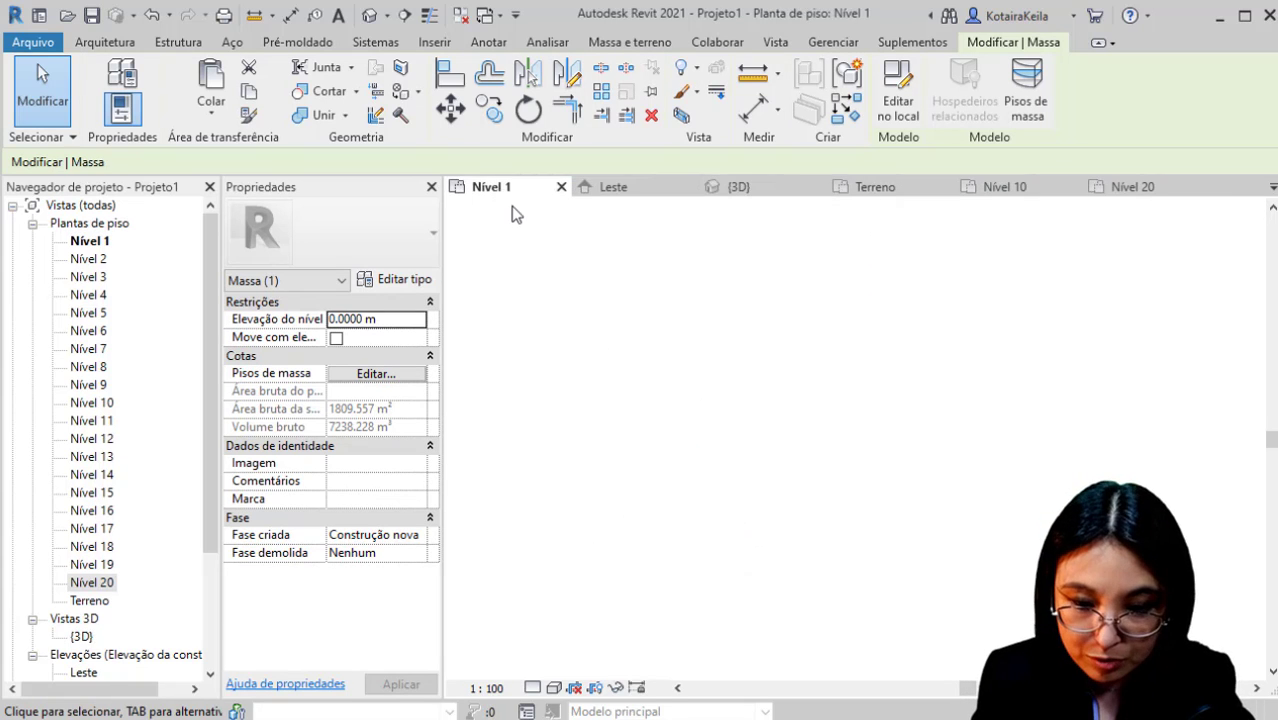
pyautogui.scroll(-6, 595, 397)
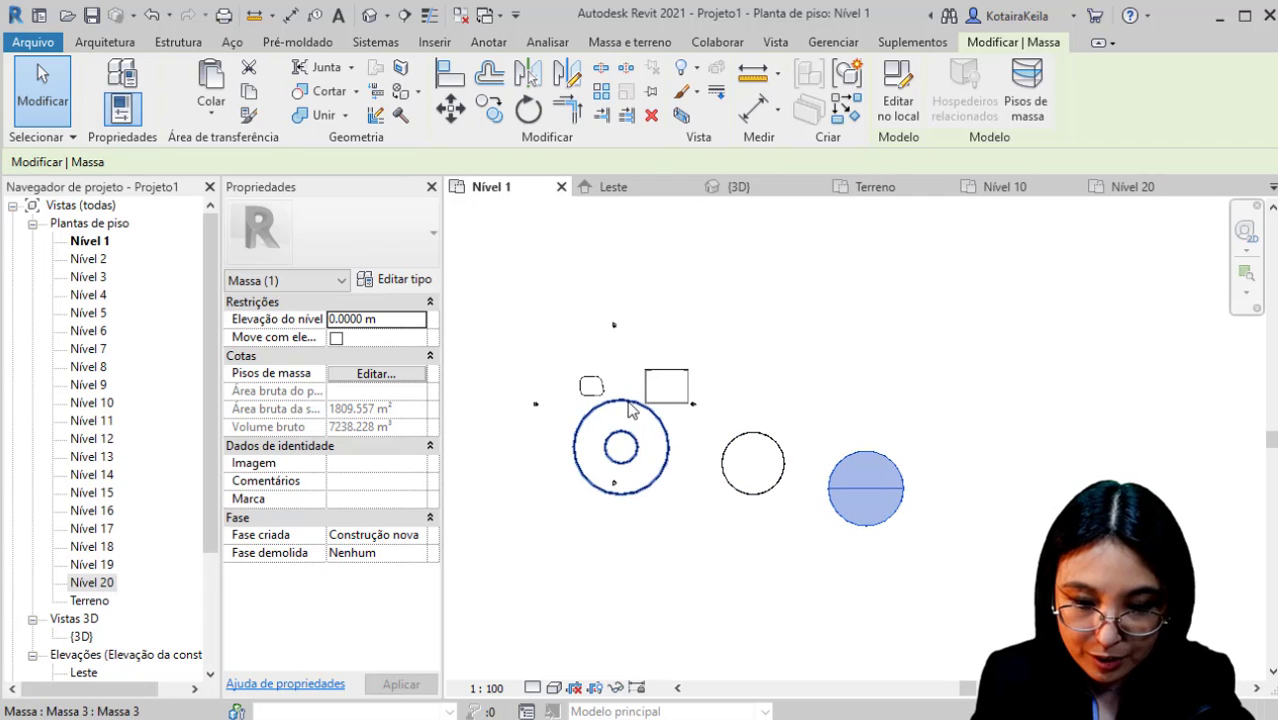
pyautogui.moveTo(726, 434); pyautogui.dragTo(702, 422, button='middle')
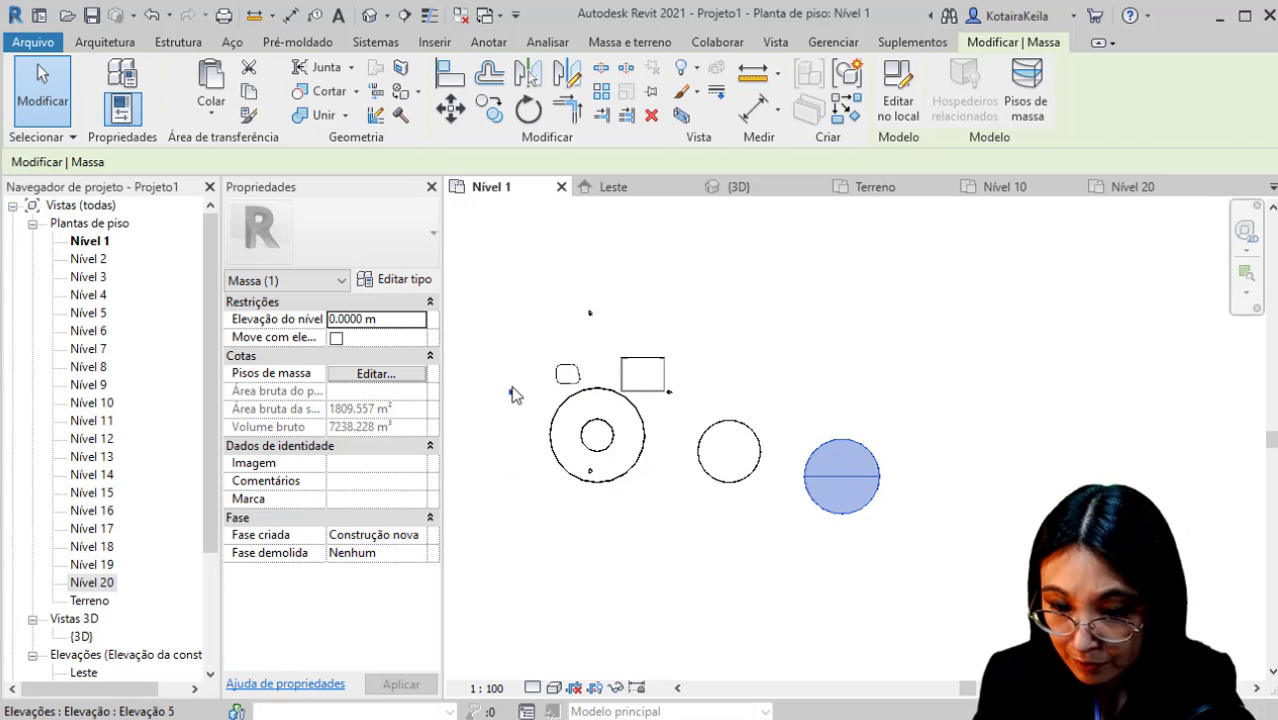
pyautogui.scroll(3, 516, 400)
pyautogui.scroll(2, 510, 390)
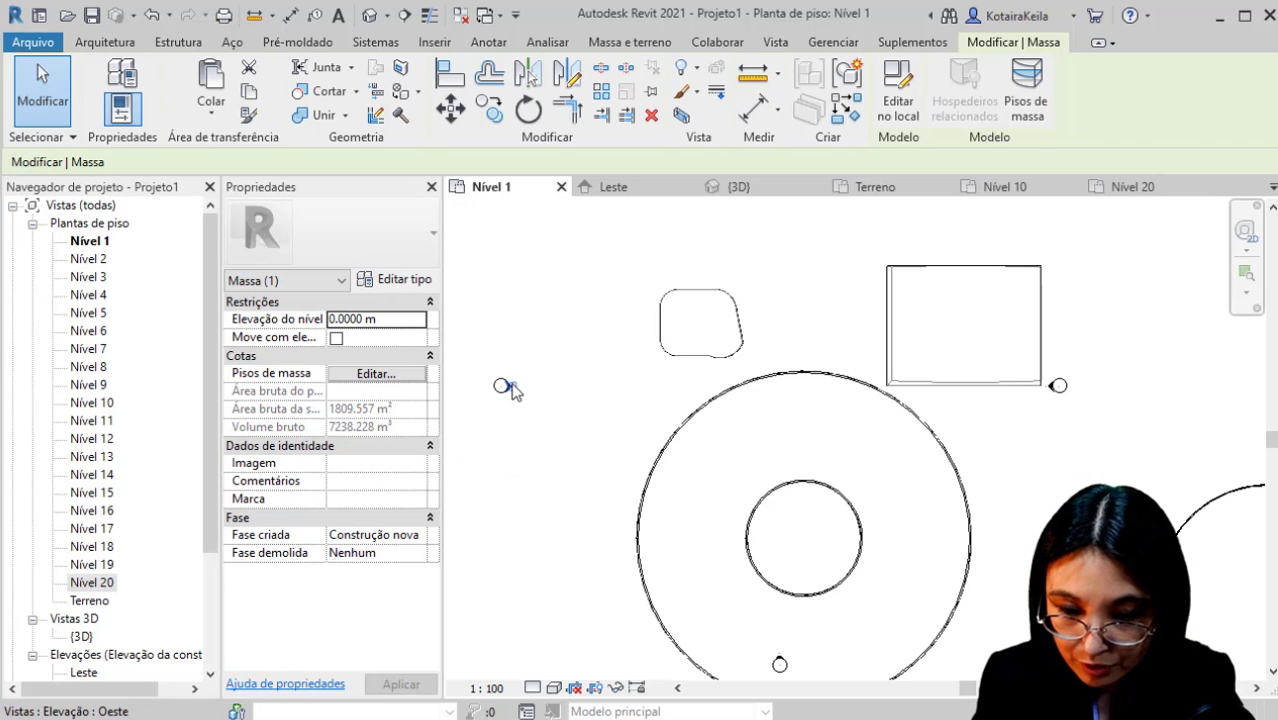
pyautogui.doubleClick(508, 387)
pyautogui.scroll(2, 679, 496)
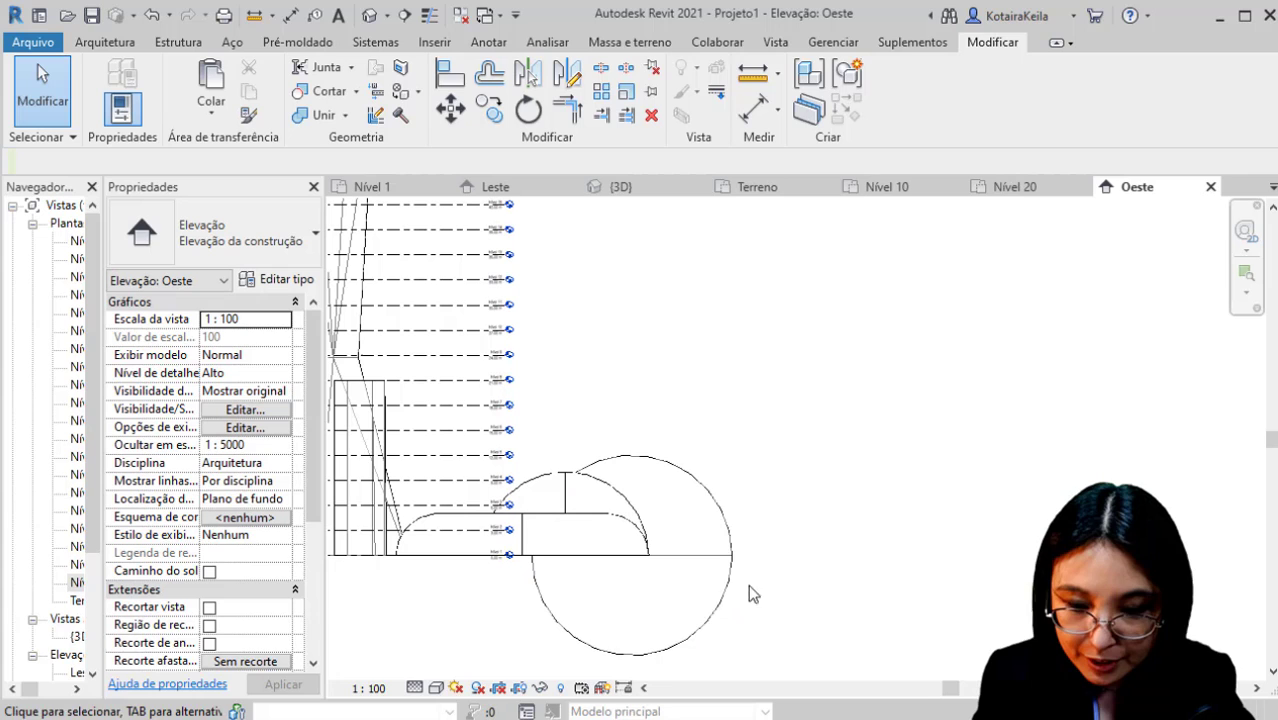
# Move the sphere mass straight up from its lowest point to the Nível 1 line.
pyautogui.click(706, 480)
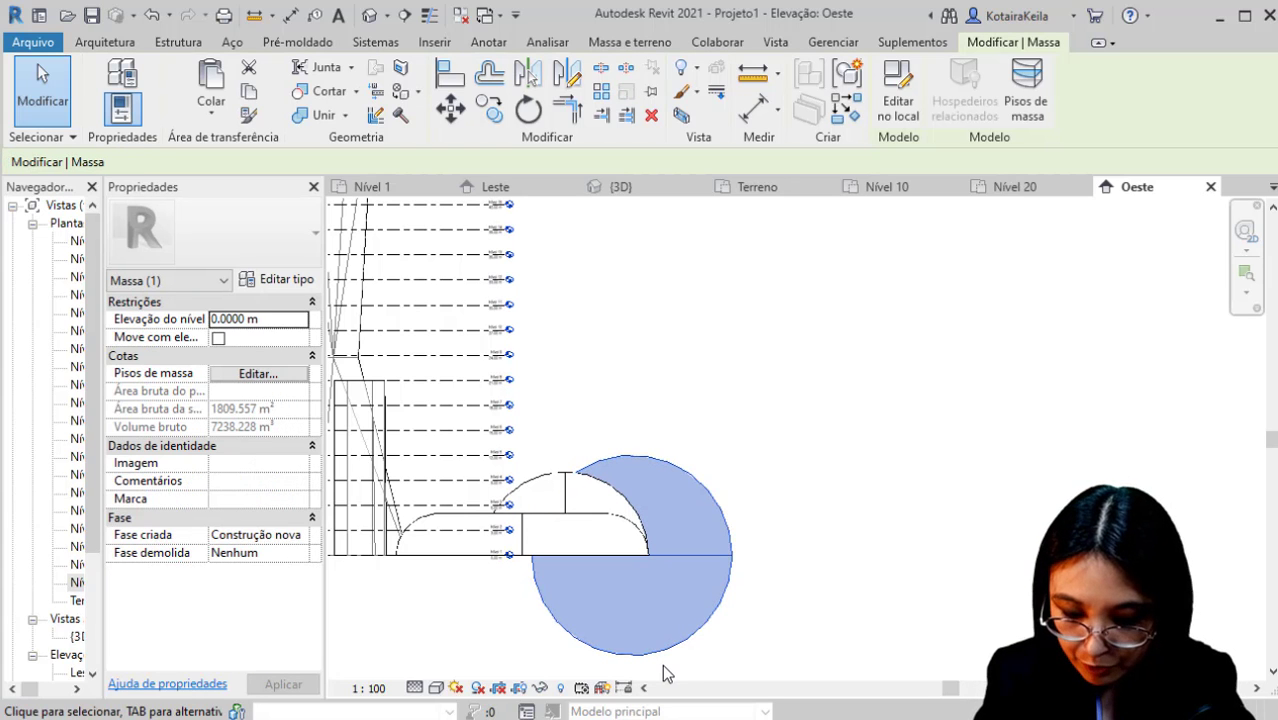
pyautogui.press('m')
pyautogui.press('v')
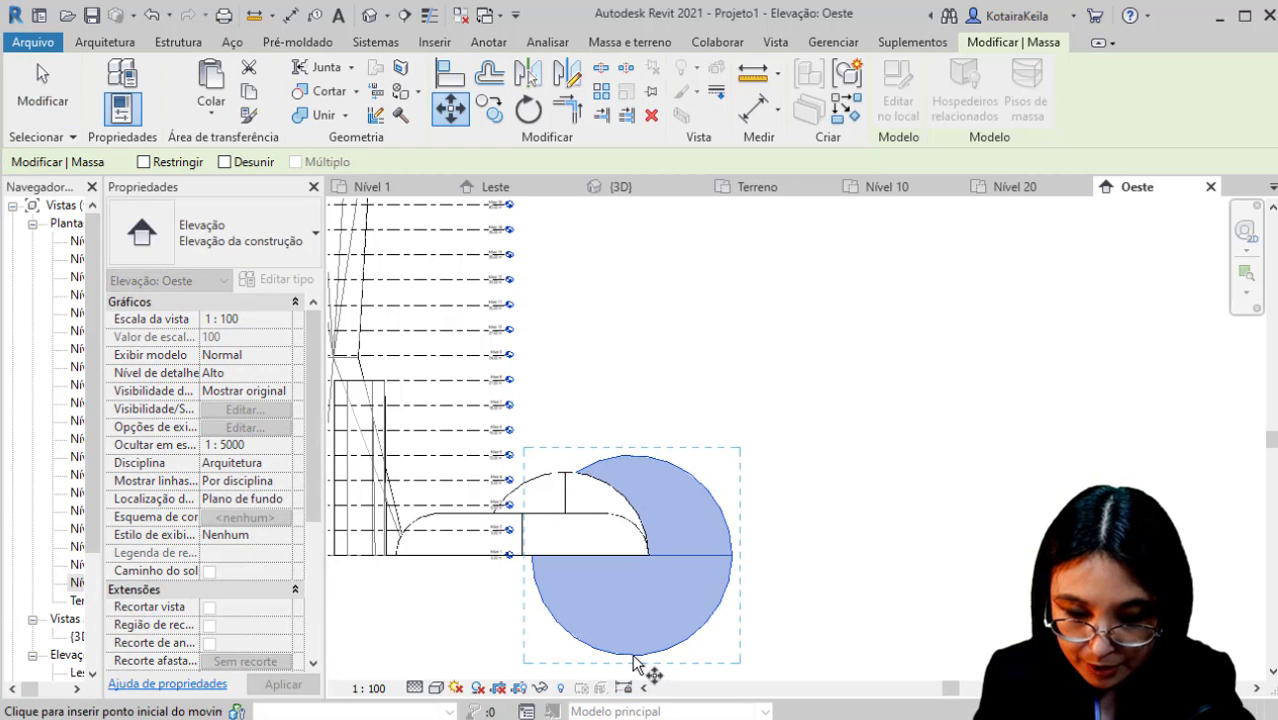
pyautogui.click(633, 656)
pyautogui.click(638, 556)
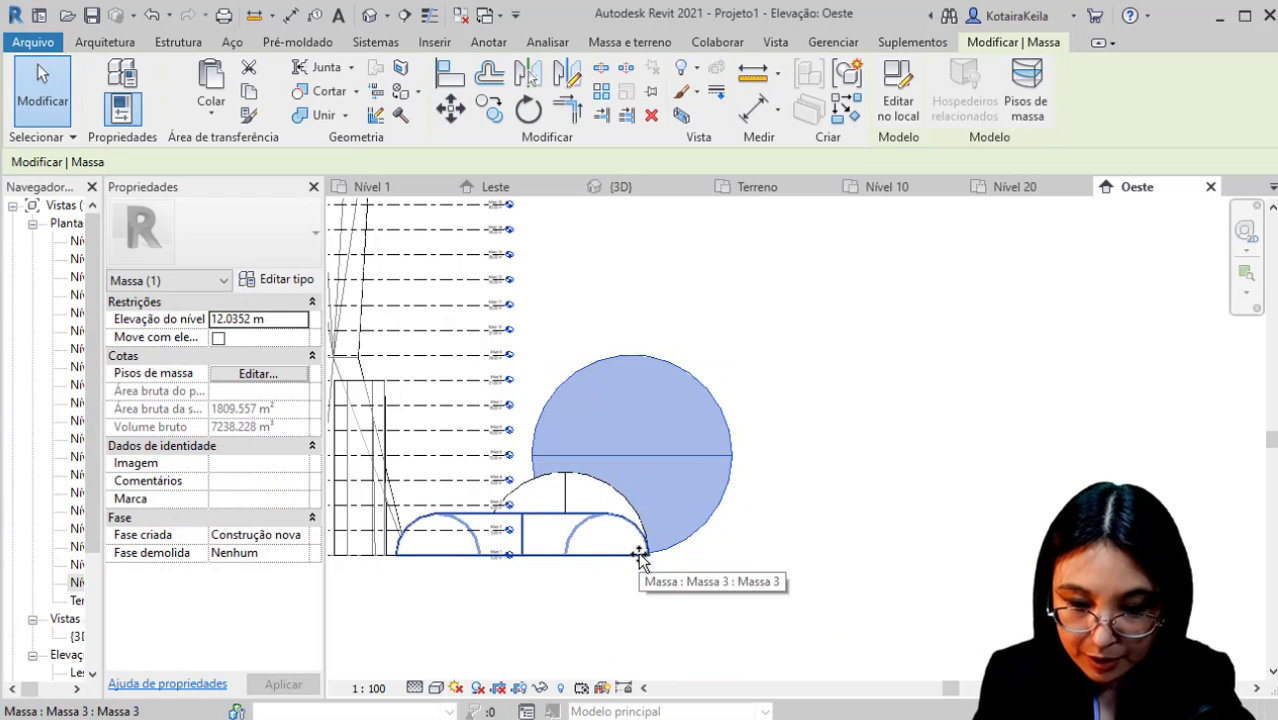
# Nudge the sphere mass further up to a level elevation of 20.5352 m and deselect it.
pyautogui.moveTo(648, 562); pyautogui.dragTo(728, 588, button='middle')
pyautogui.press('Up')
pyautogui.press('Up')
pyautogui.press('Up')
pyautogui.press('Up')
pyautogui.press('Up')
pyautogui.press('Up')
pyautogui.press('Up')
pyautogui.press('Up')
pyautogui.press('Up')
pyautogui.press('Up')
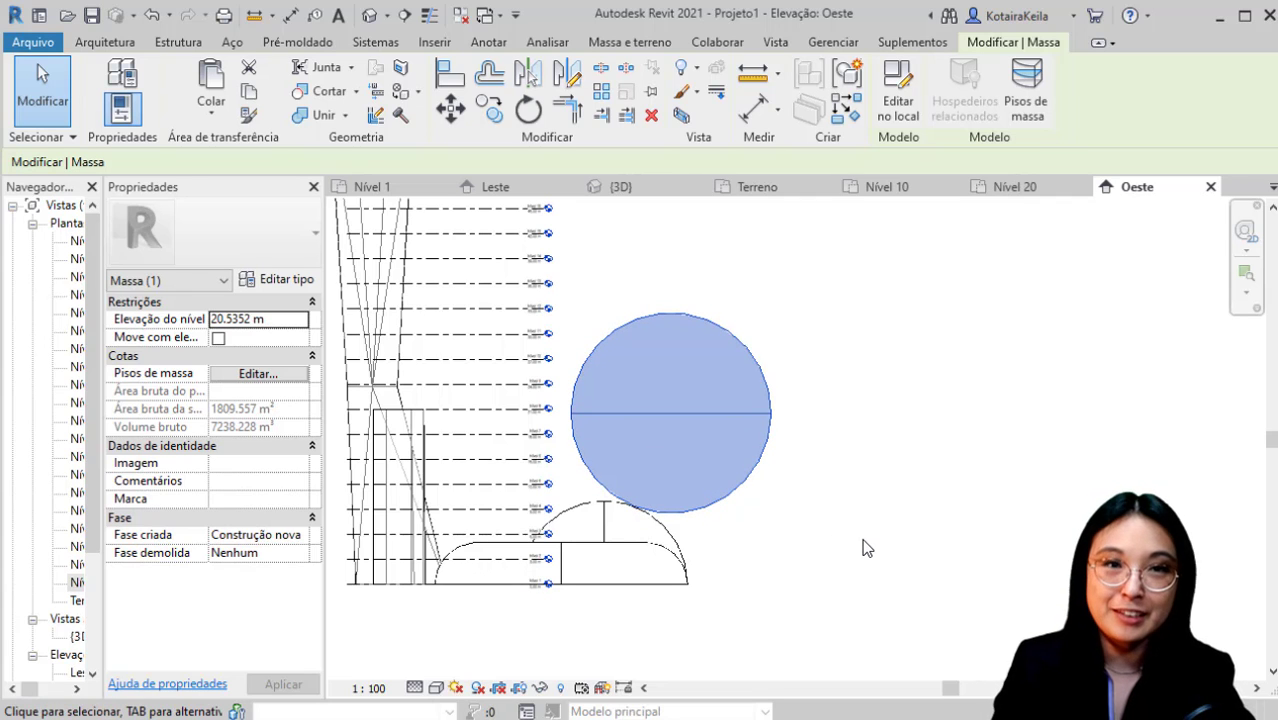
pyautogui.click(824, 533)
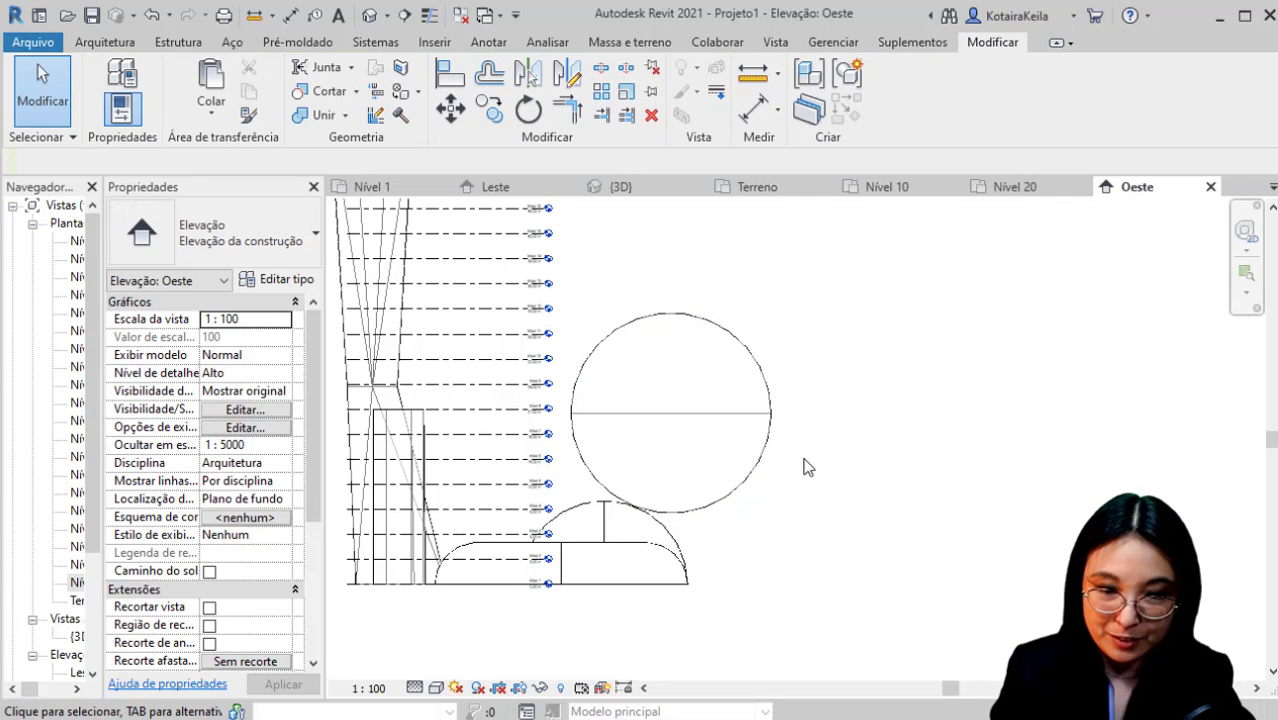
# Return to the {3D} view and widen the project browser so the view names are readable.
pyautogui.click(647, 193)
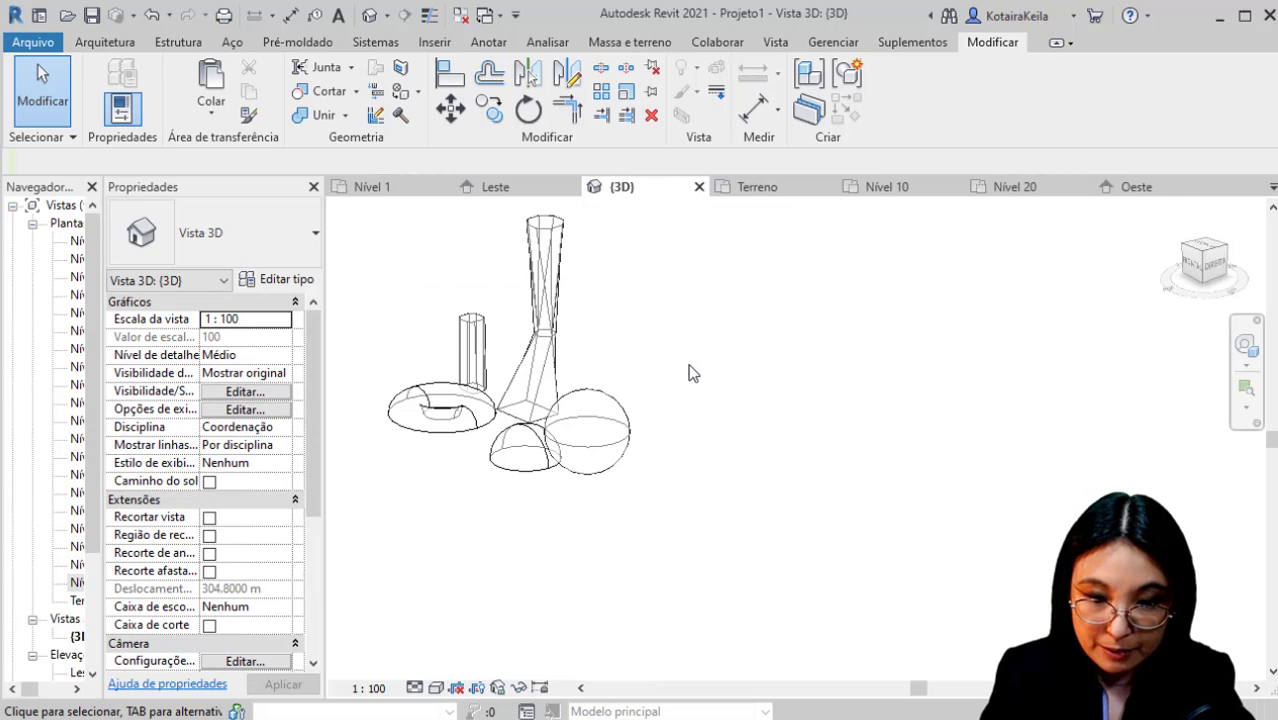
pyautogui.moveTo(324, 289); pyautogui.dragTo(434, 289)
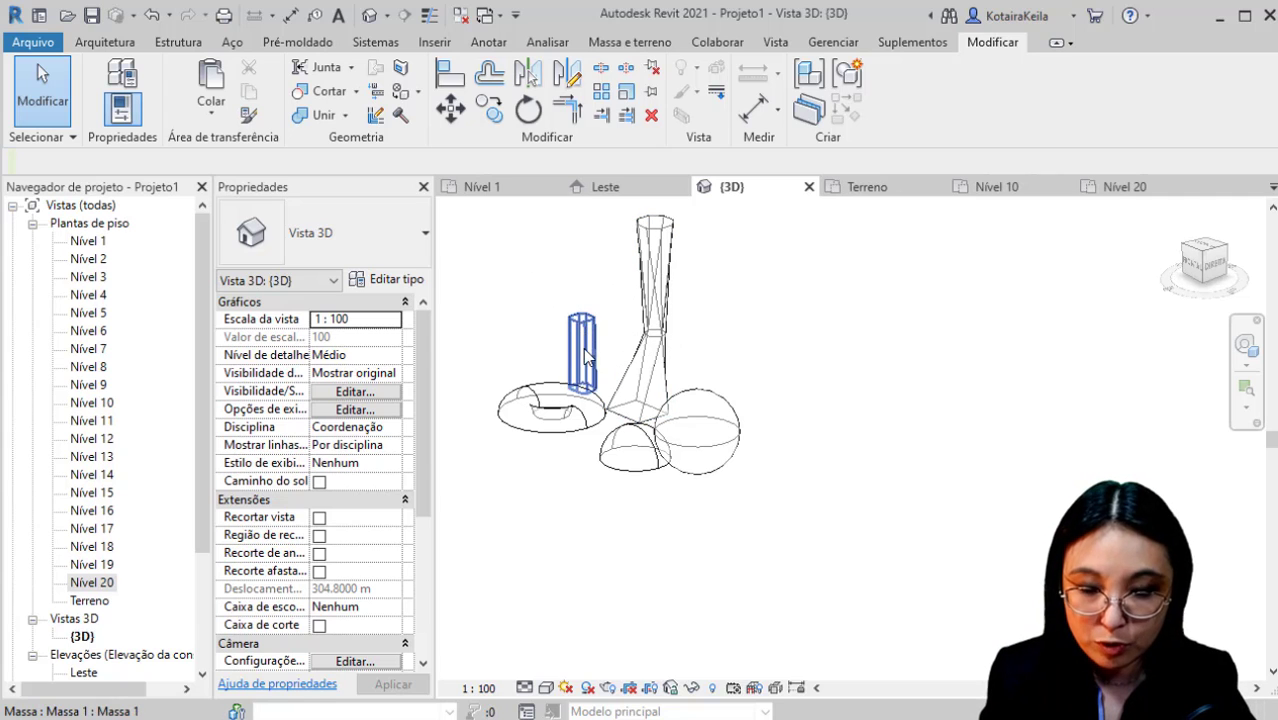
# Open the Nível 1 floor plan and shift the ring mass and the dome mass further left in the layout.
pyautogui.click(630, 378)
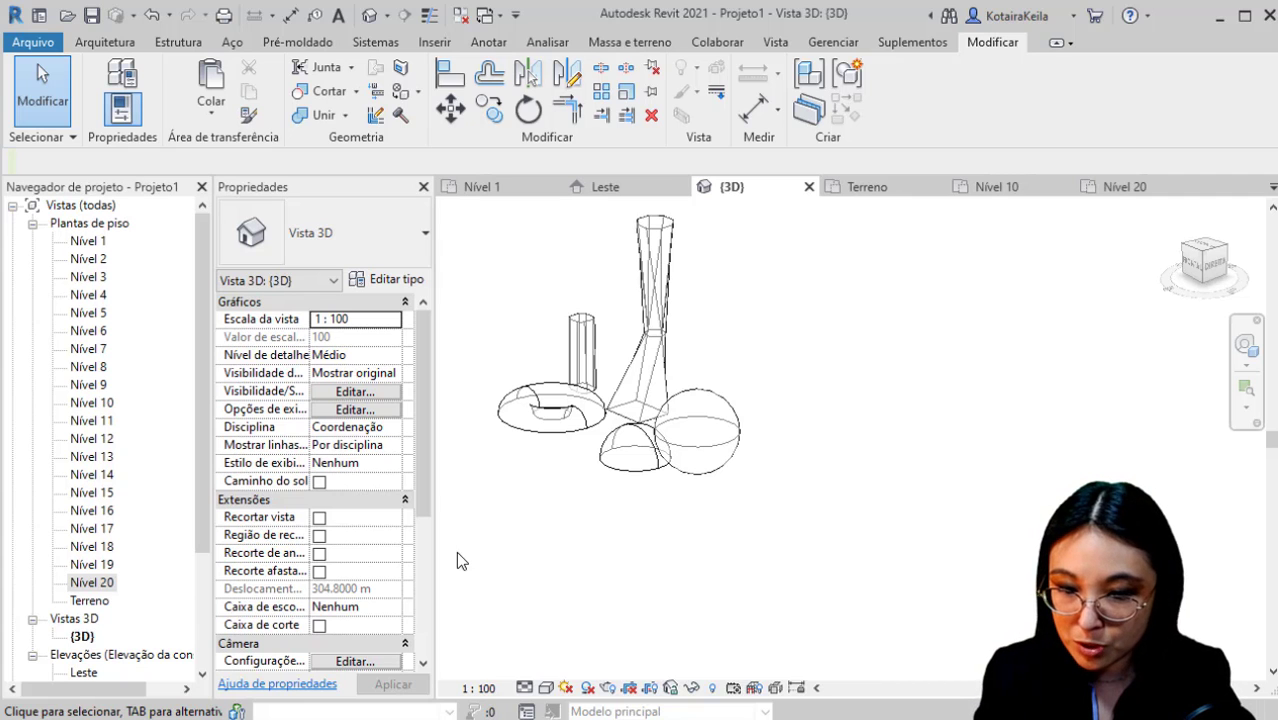
pyautogui.doubleClick(88, 241)
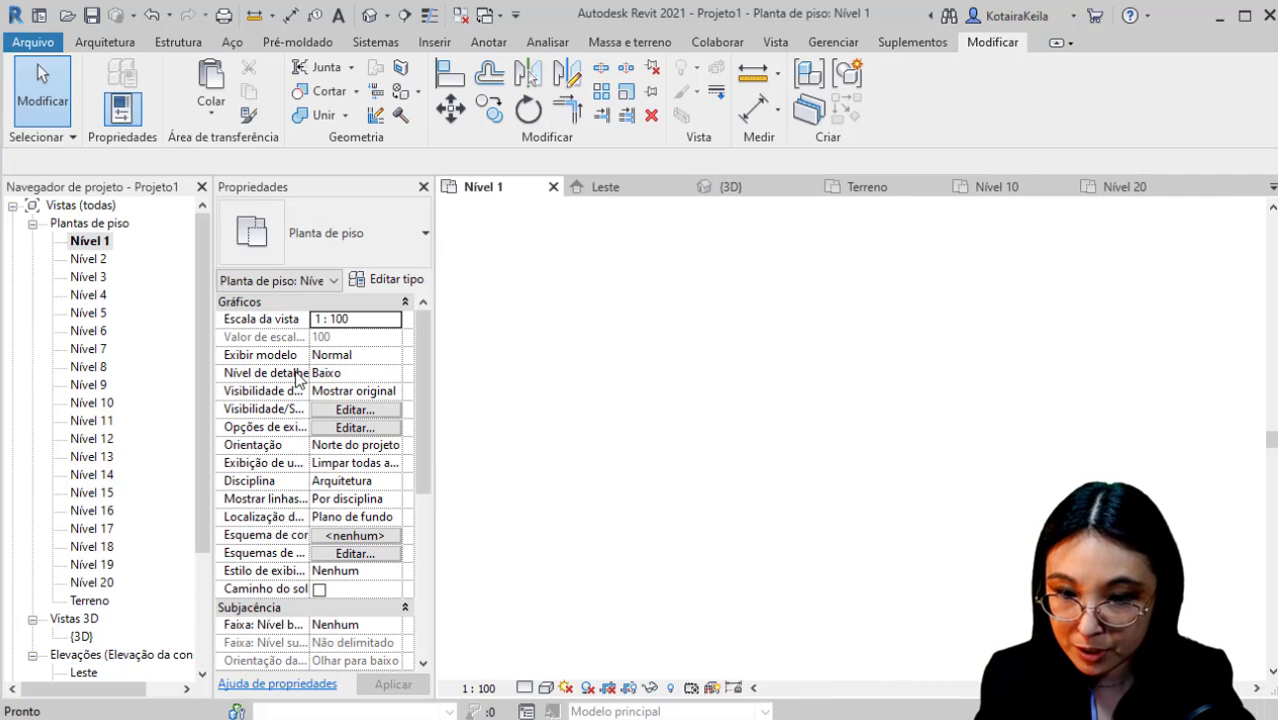
pyautogui.scroll(-5, 616, 396)
pyautogui.scroll(3, 670, 448)
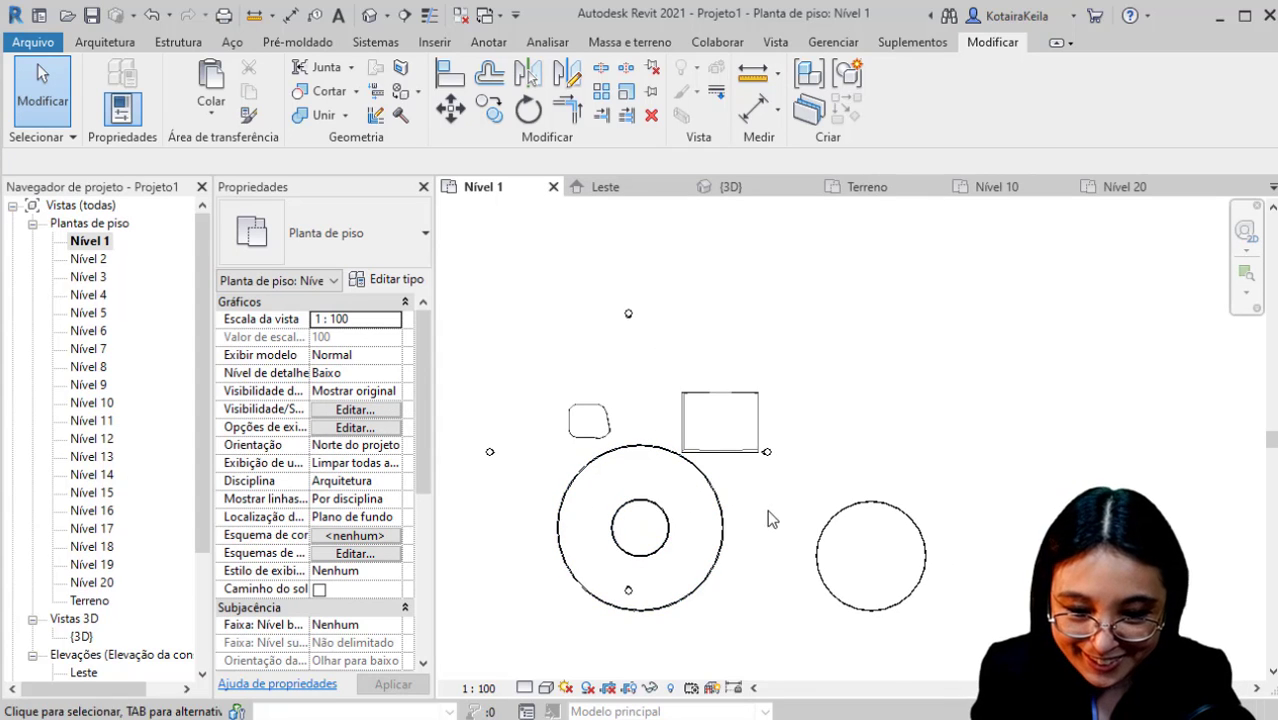
pyautogui.click(676, 542)
pyautogui.moveTo(725, 508); pyautogui.dragTo(666, 533)
pyautogui.moveTo(680, 566); pyautogui.dragTo(660, 532, button='middle')
pyautogui.moveTo(850, 422); pyautogui.dragTo(730, 480)
pyautogui.moveTo(806, 515); pyautogui.dragTo(811, 555, button='middle')
pyautogui.middleClick(845, 428)
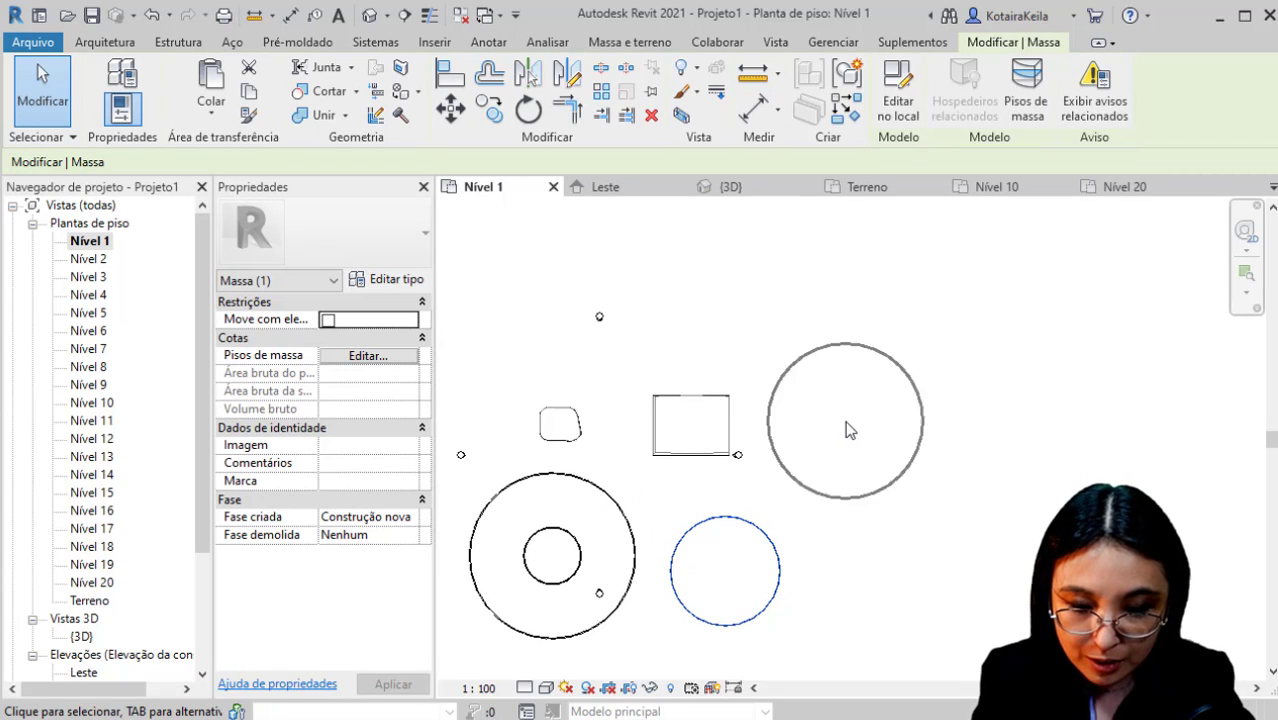
pyautogui.moveTo(845, 430); pyautogui.dragTo(832, 432, button='middle')
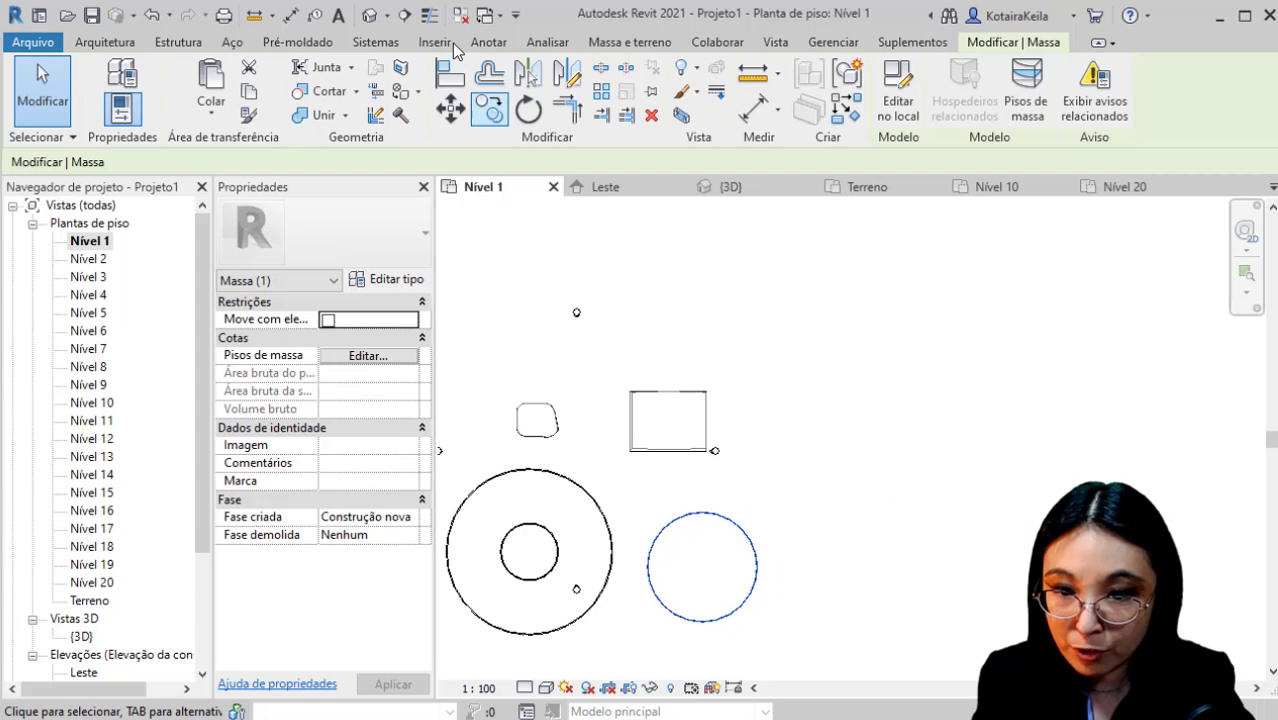
# Start a new in-place mass from the Nível 1 floor plan.
pyautogui.click(616, 44)
pyautogui.click(277, 112)
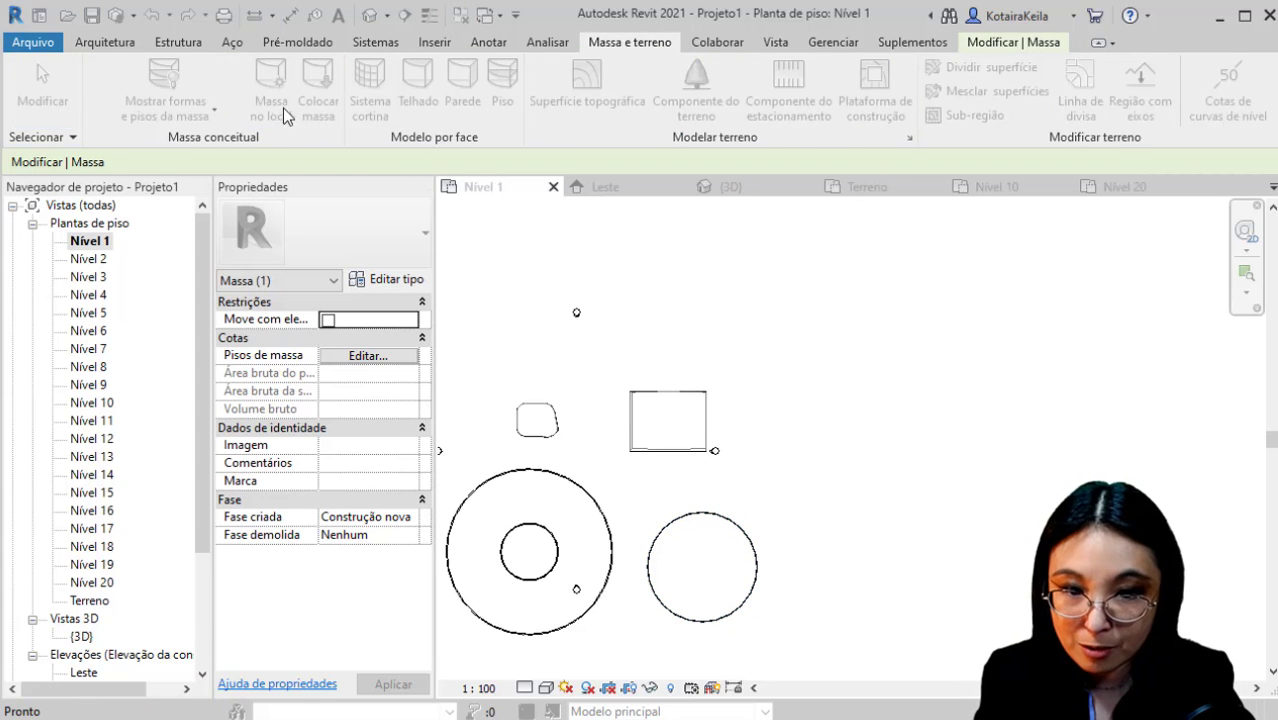
pyautogui.click(641, 405)
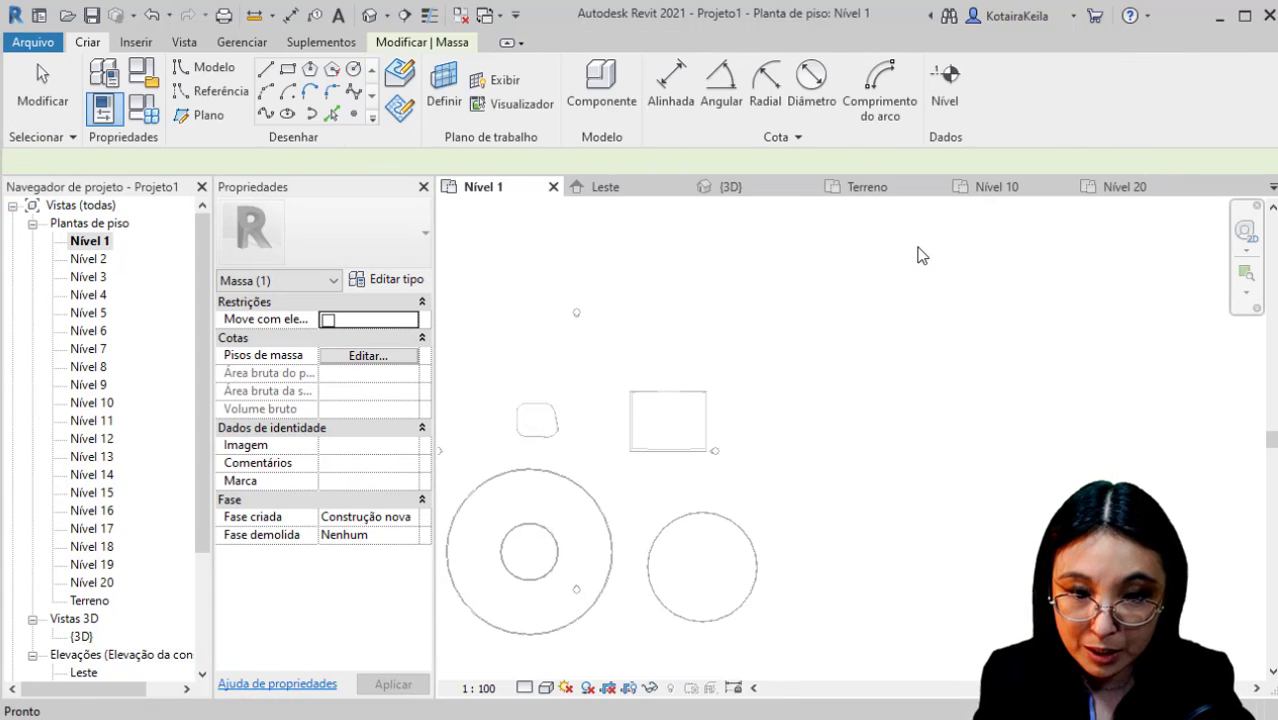
# Sketch a large rectangle on Nível 1 and a smaller one, about 15 by 11 m, overlapping its upper right corner.
pyautogui.click(288, 68)
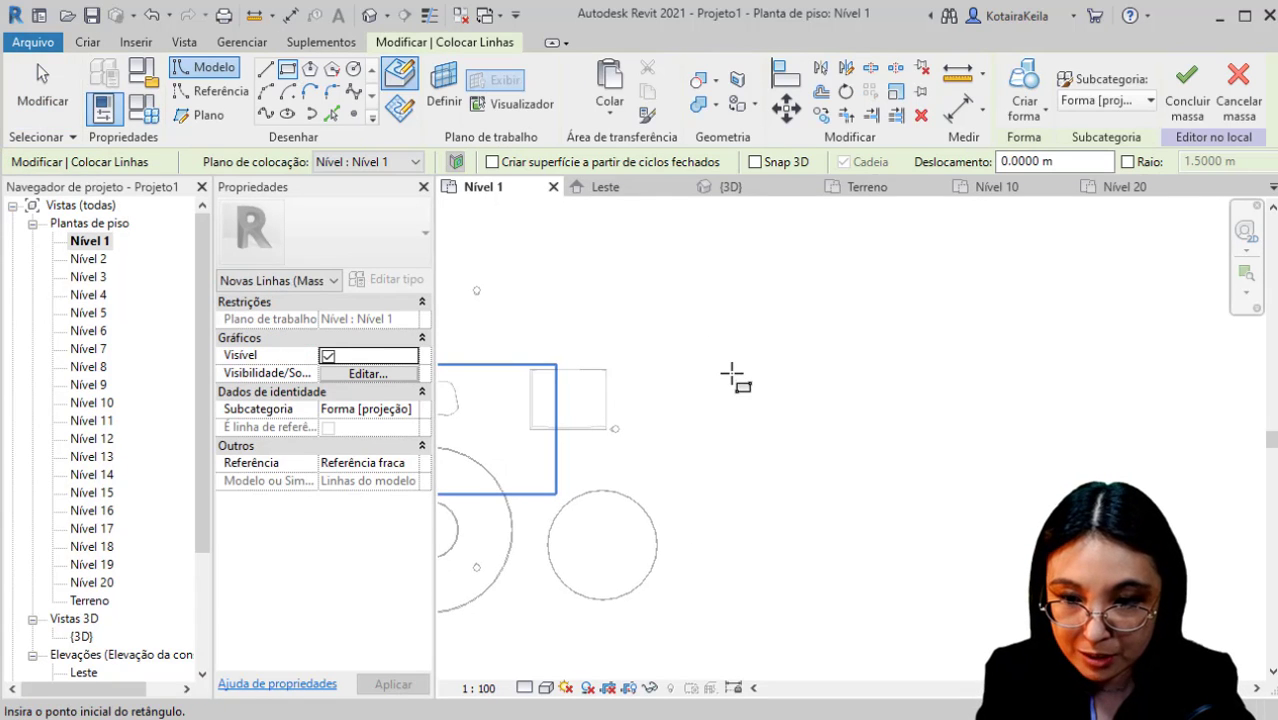
pyautogui.click(732, 375)
pyautogui.click(858, 466)
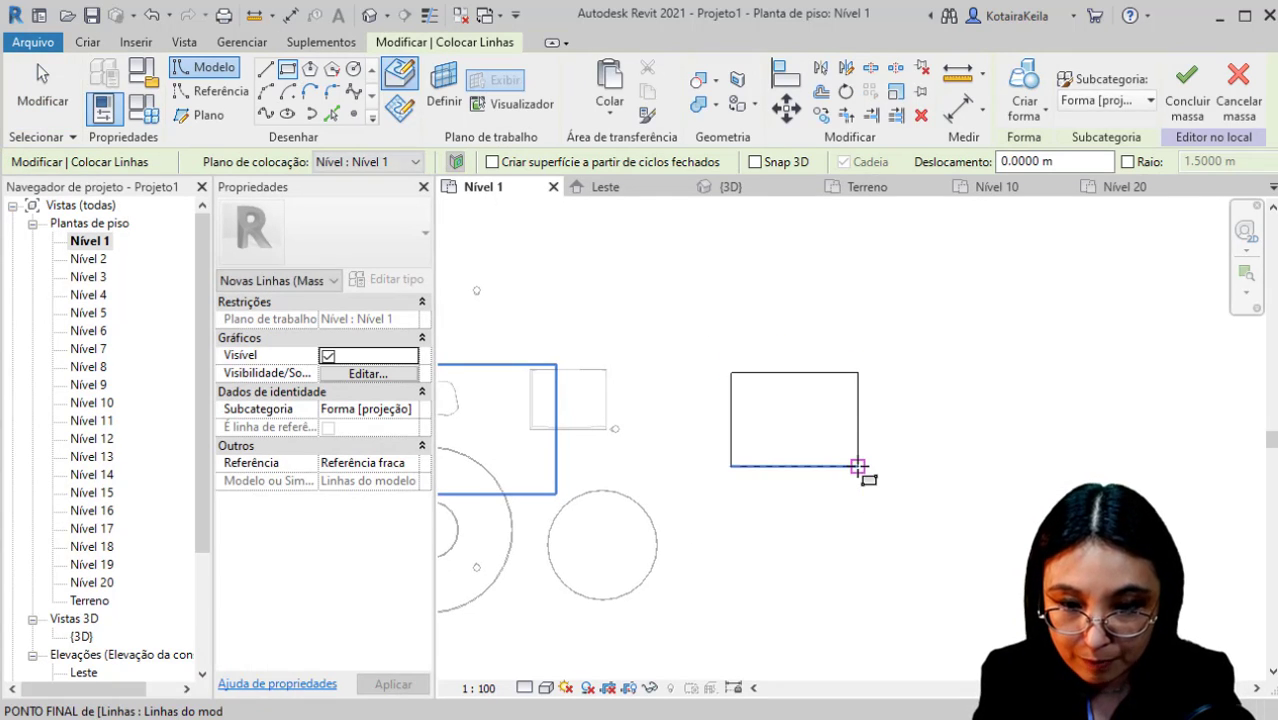
pyautogui.moveTo(838, 342); pyautogui.dragTo(762, 345, button='middle')
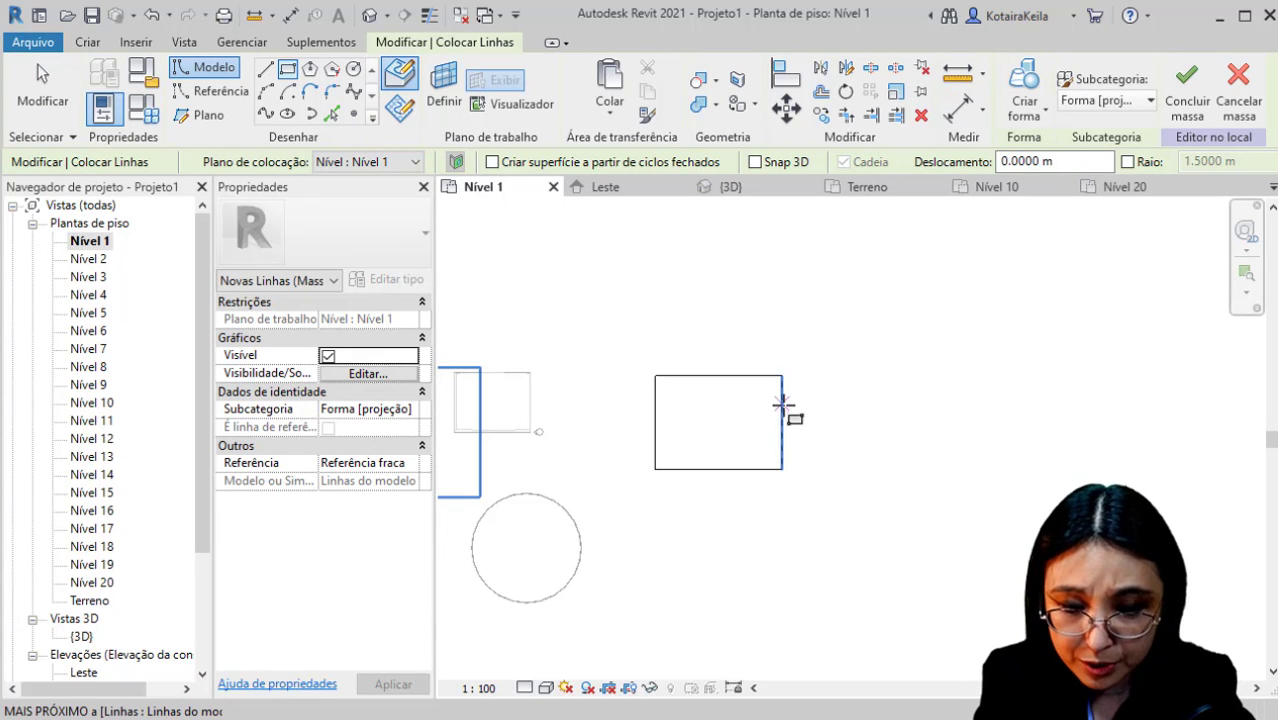
pyautogui.click(760, 390)
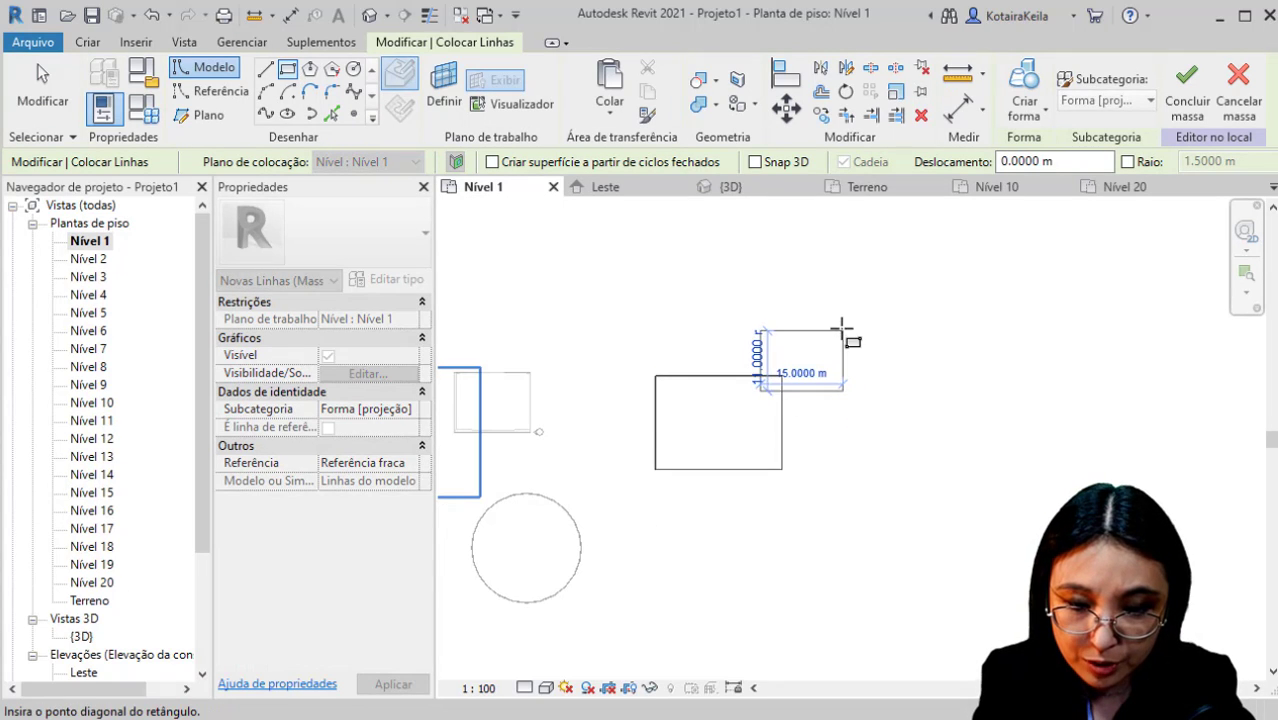
pyautogui.click(843, 330)
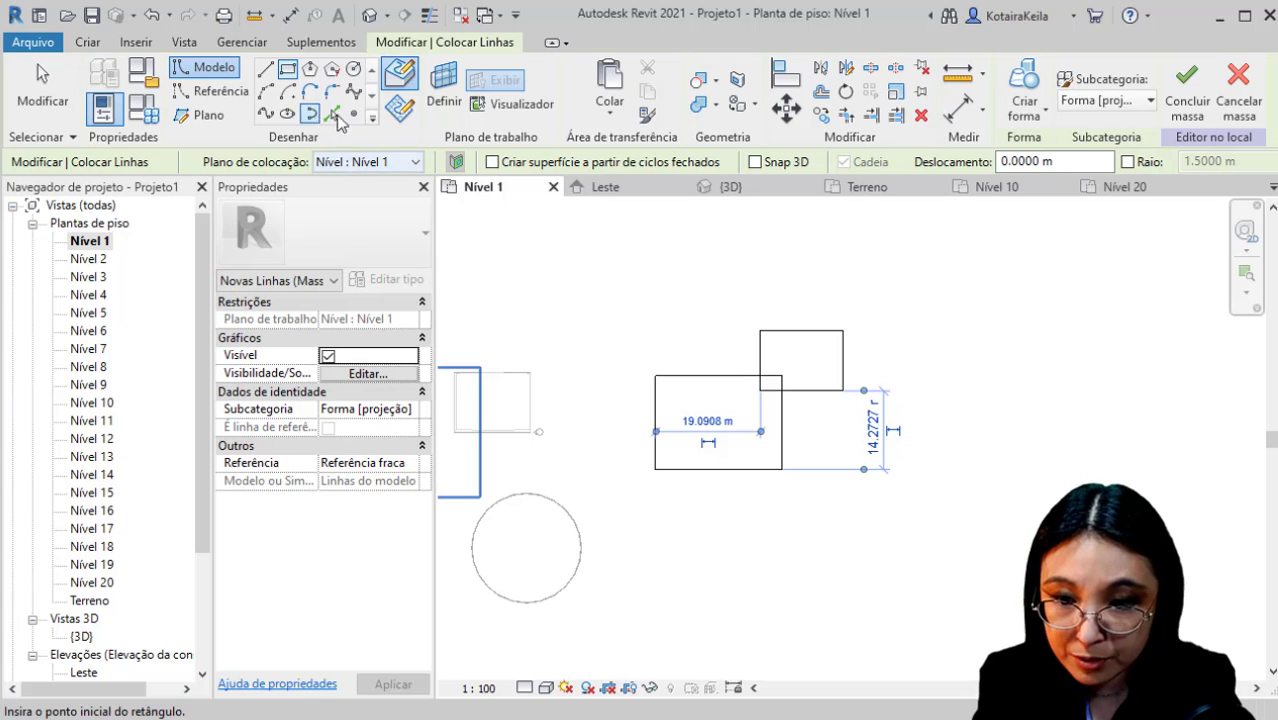
# Trim the crossing edges of the two rectangles so they form a single closed stepped outline.
pyautogui.click(846, 115)
pyautogui.click(812, 390)
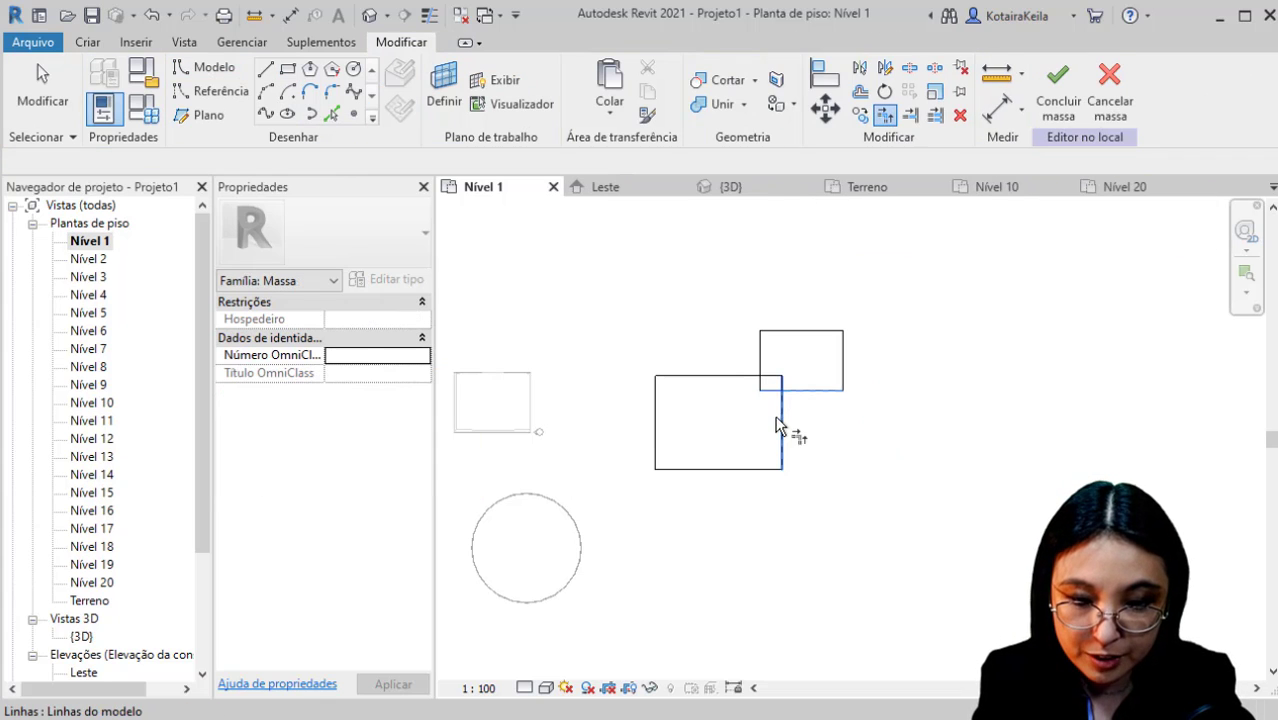
pyautogui.click(757, 358)
pyautogui.click(725, 376)
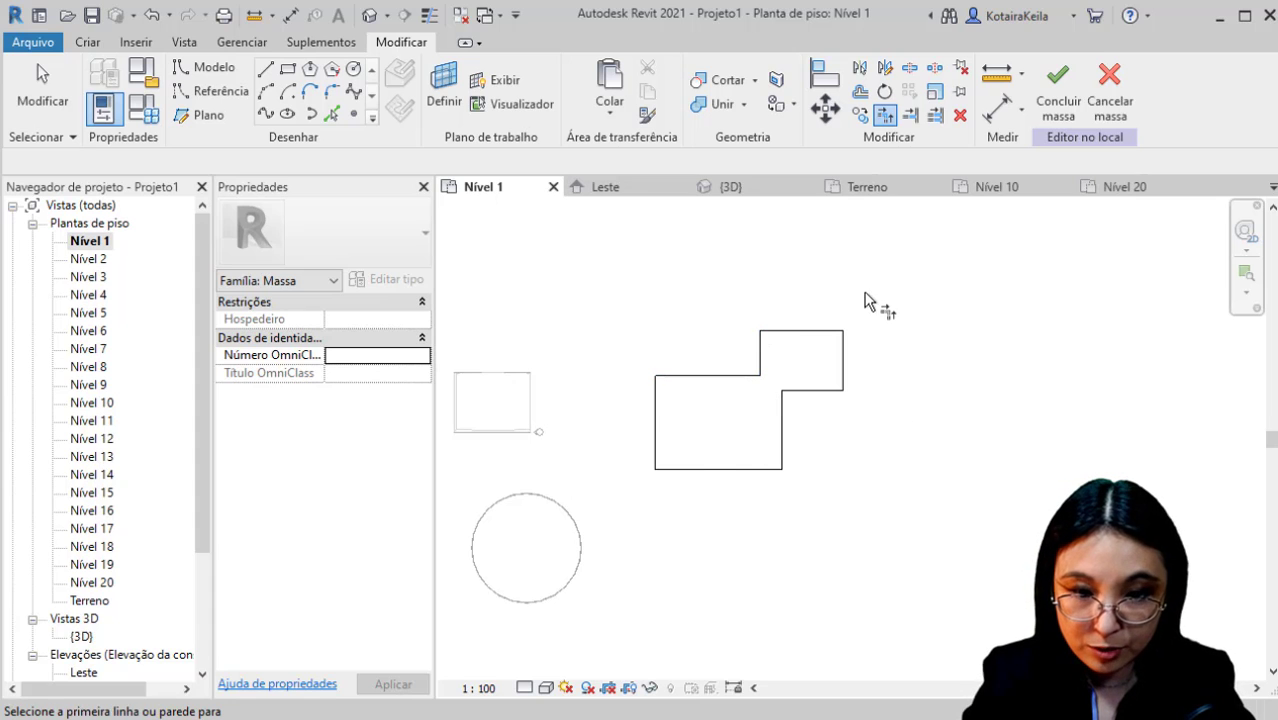
pyautogui.press('Escape')
# Create a solid form from the whole stepped outline.
pyautogui.moveTo(874, 281); pyautogui.dragTo(641, 494)
pyautogui.click(928, 115)
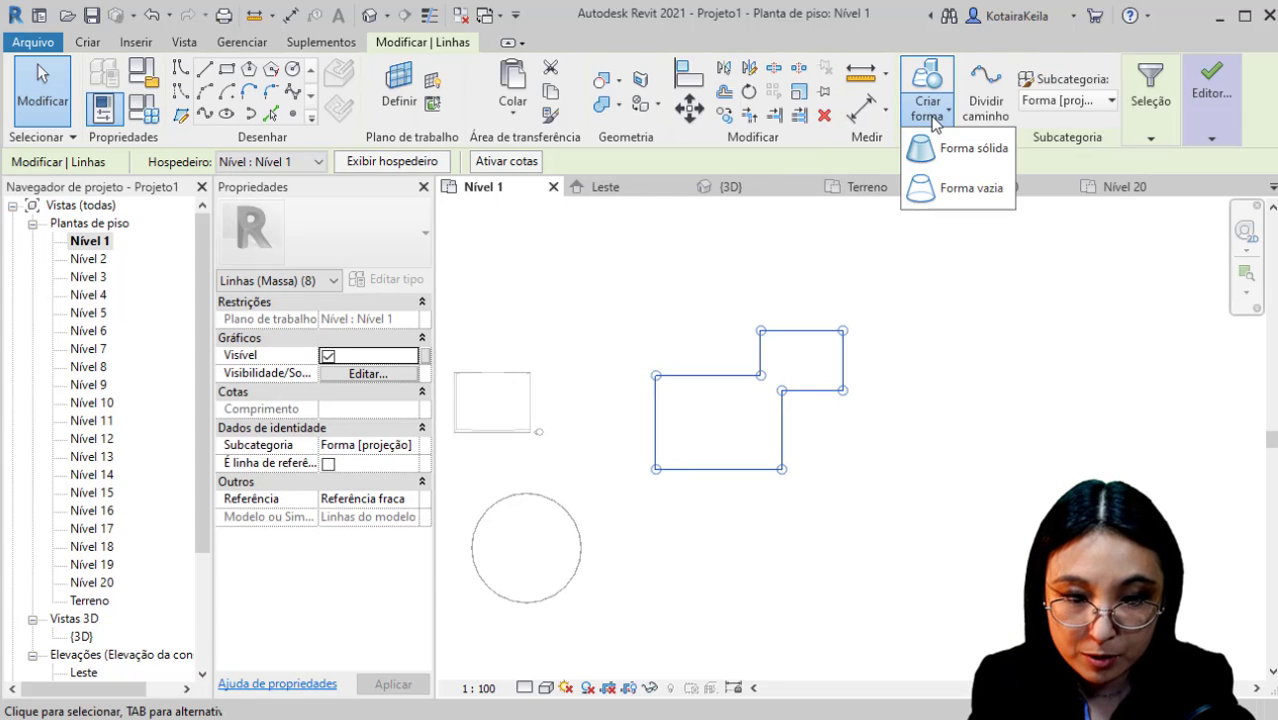
pyautogui.click(944, 147)
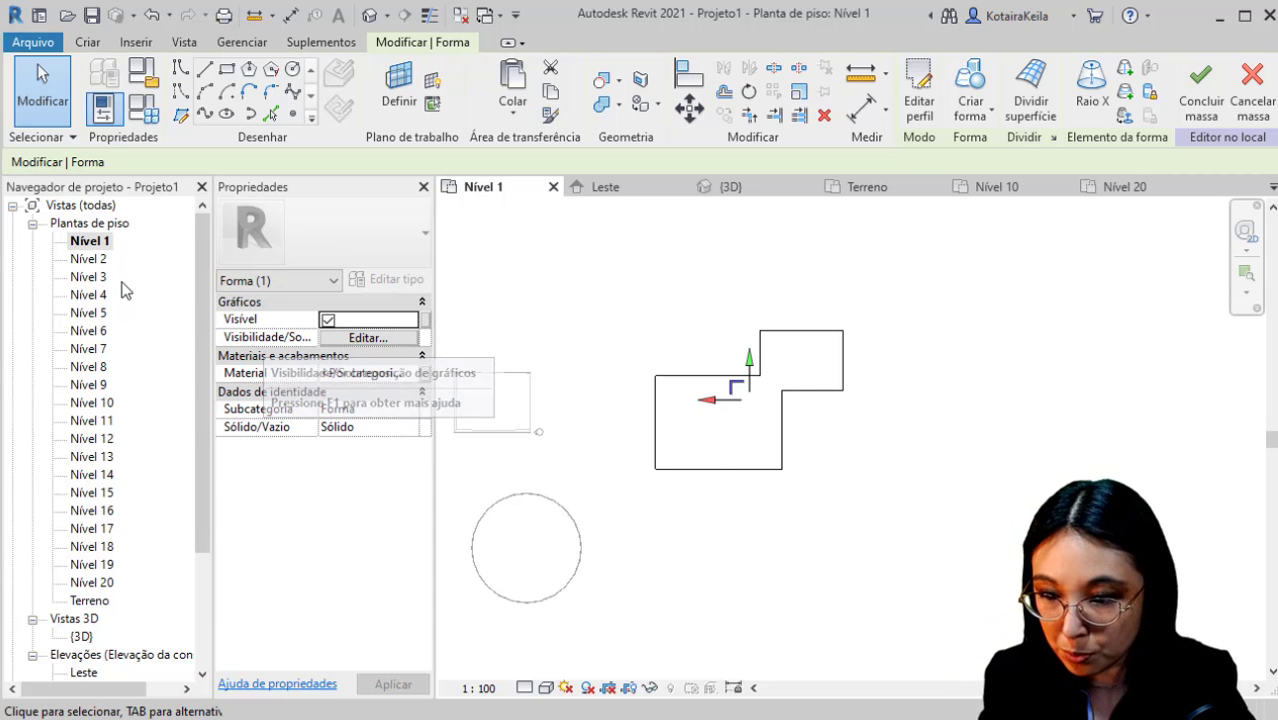
# Open the Nível 3 floor plan and sketch a long narrow rectangle extending upward in plan from inside the stepped volume.
pyautogui.click(87, 277)
pyautogui.click(87, 280)
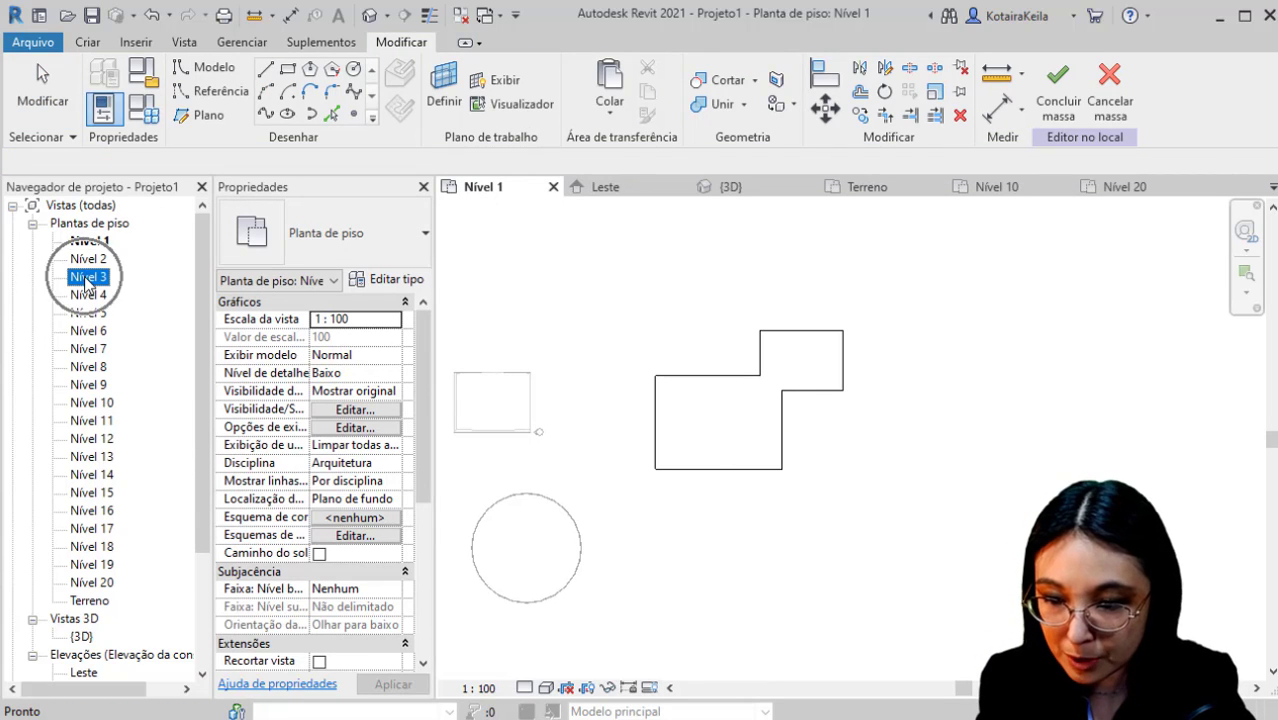
pyautogui.doubleClick(87, 277)
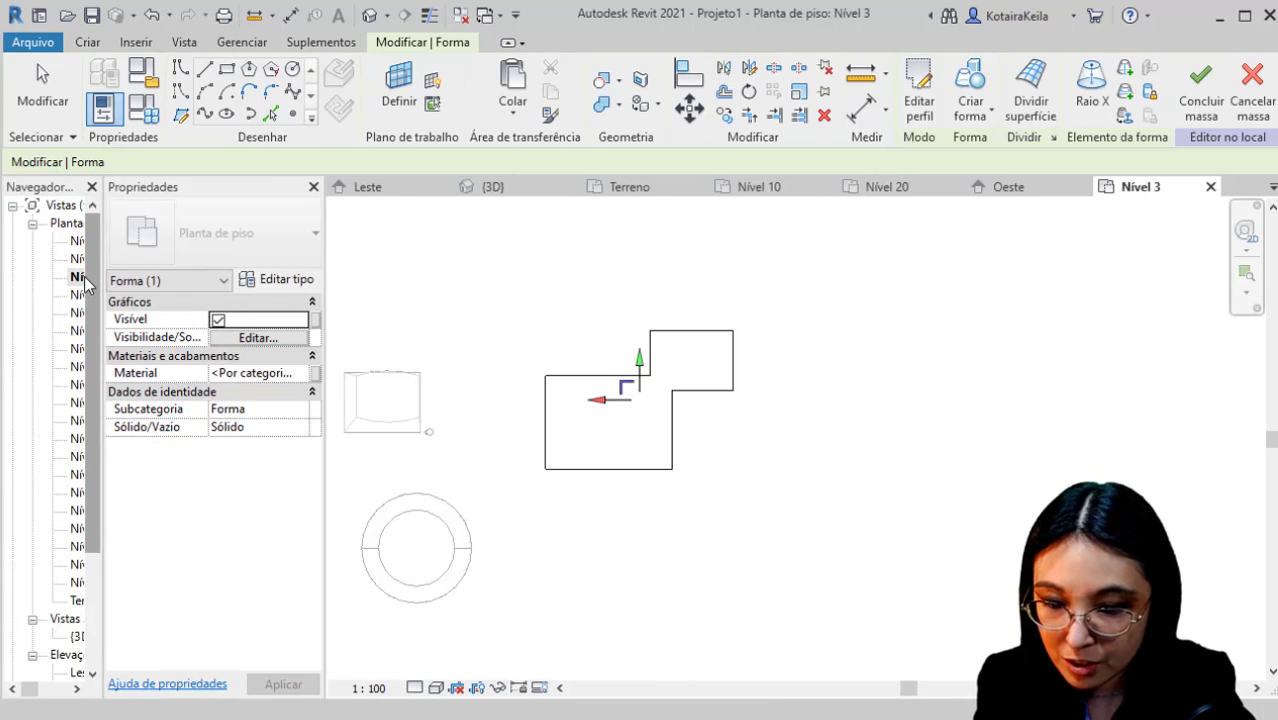
pyautogui.click(730, 468)
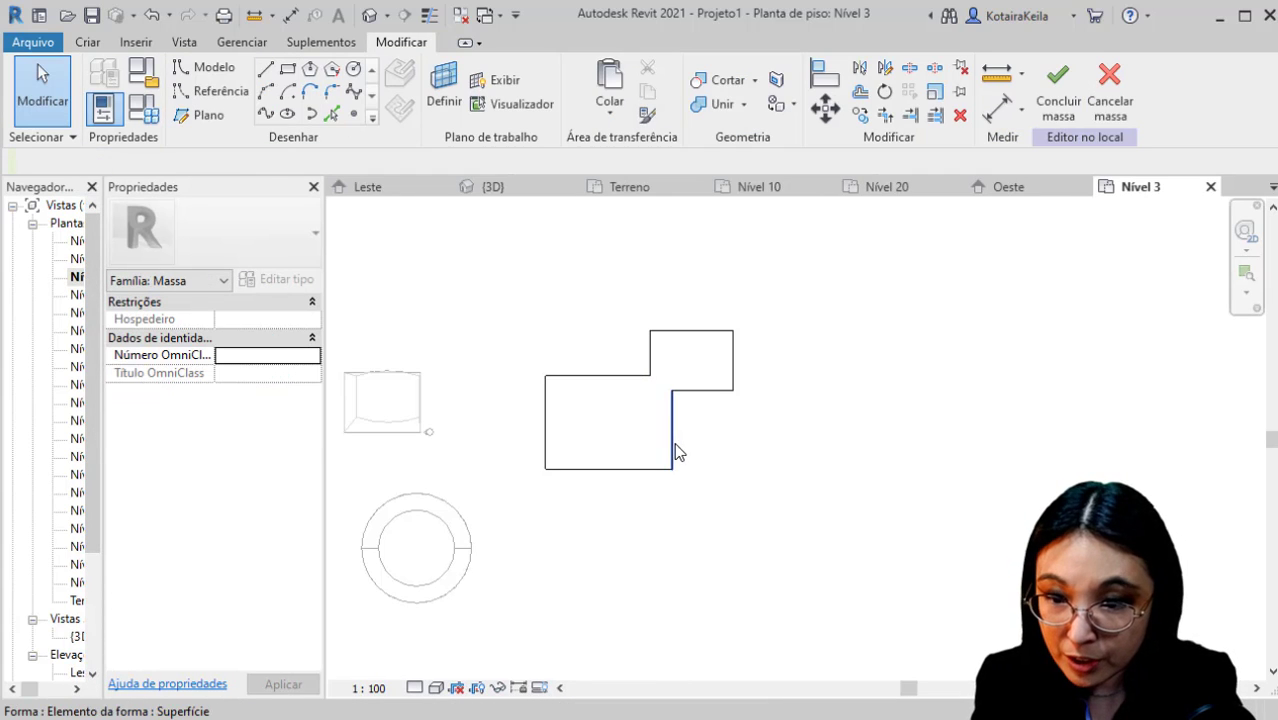
pyautogui.click(287, 72)
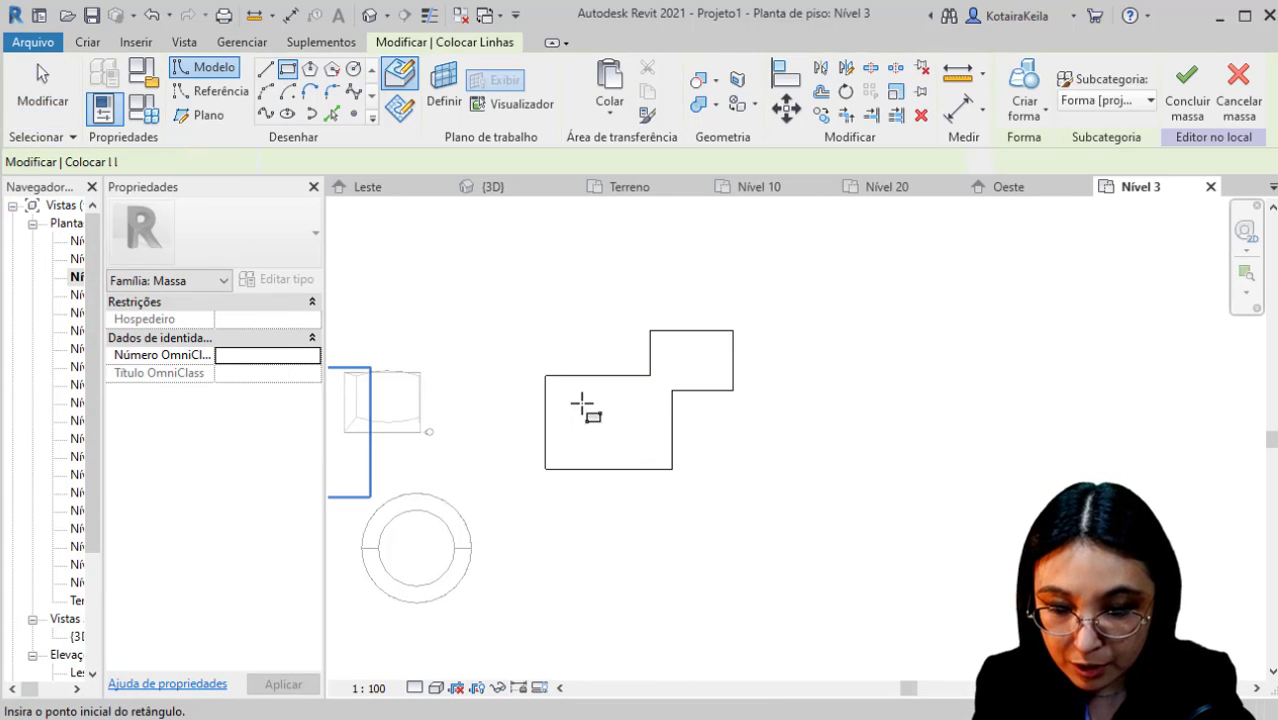
pyautogui.moveTo(600, 448); pyautogui.dragTo(606, 556, button='middle')
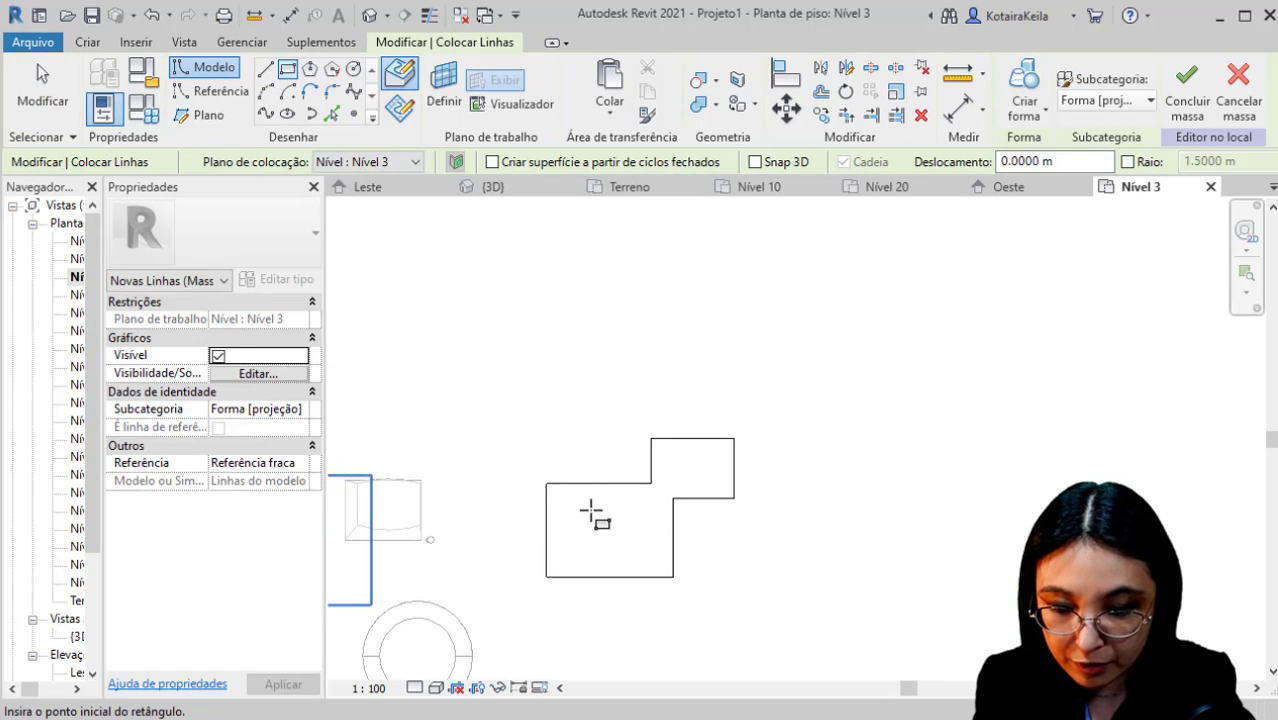
pyautogui.click(604, 483)
pyautogui.click(560, 230)
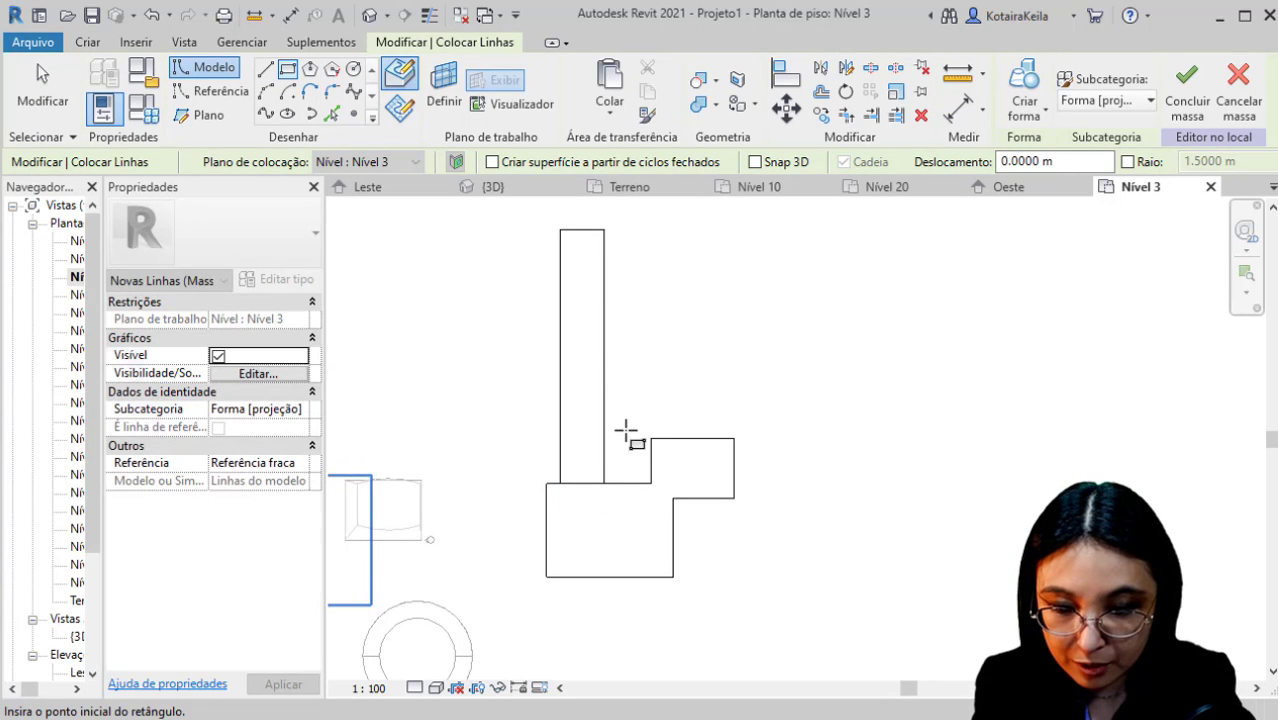
pyautogui.press('Escape')
pyautogui.press('Escape')
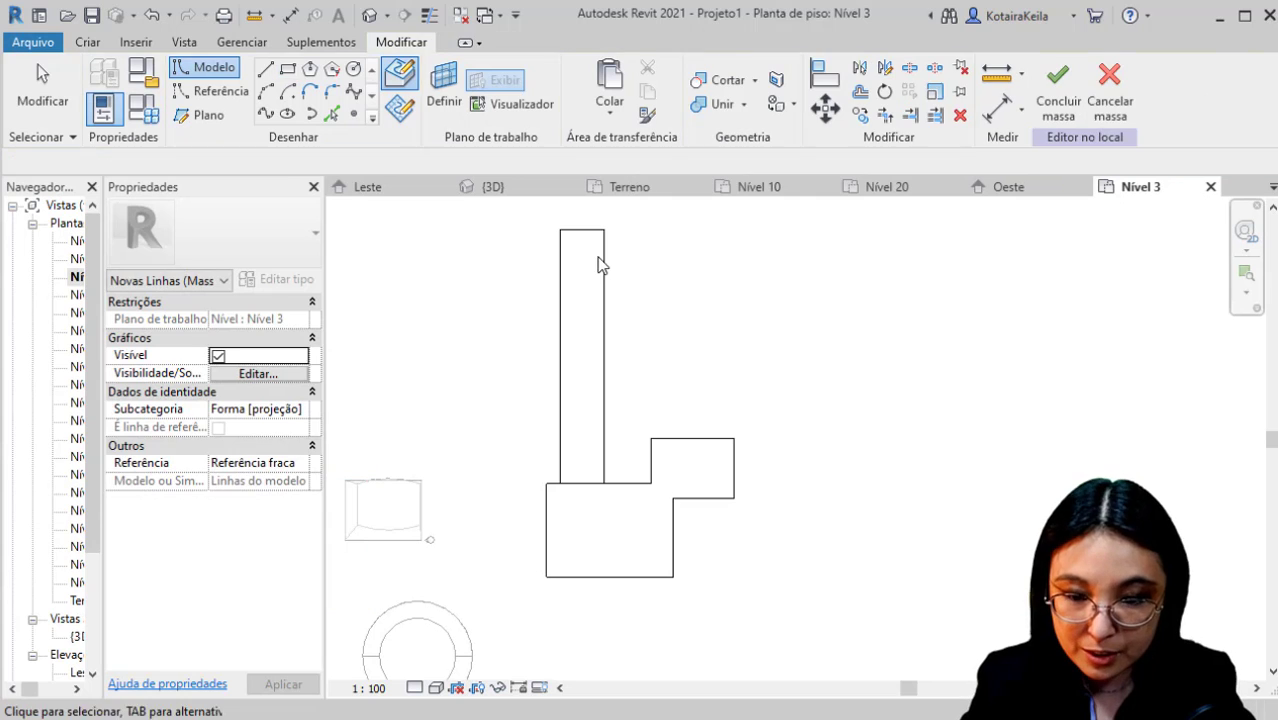
# Create a solid form from the long narrow rectangle and deselect it.
pyautogui.click(604, 263)
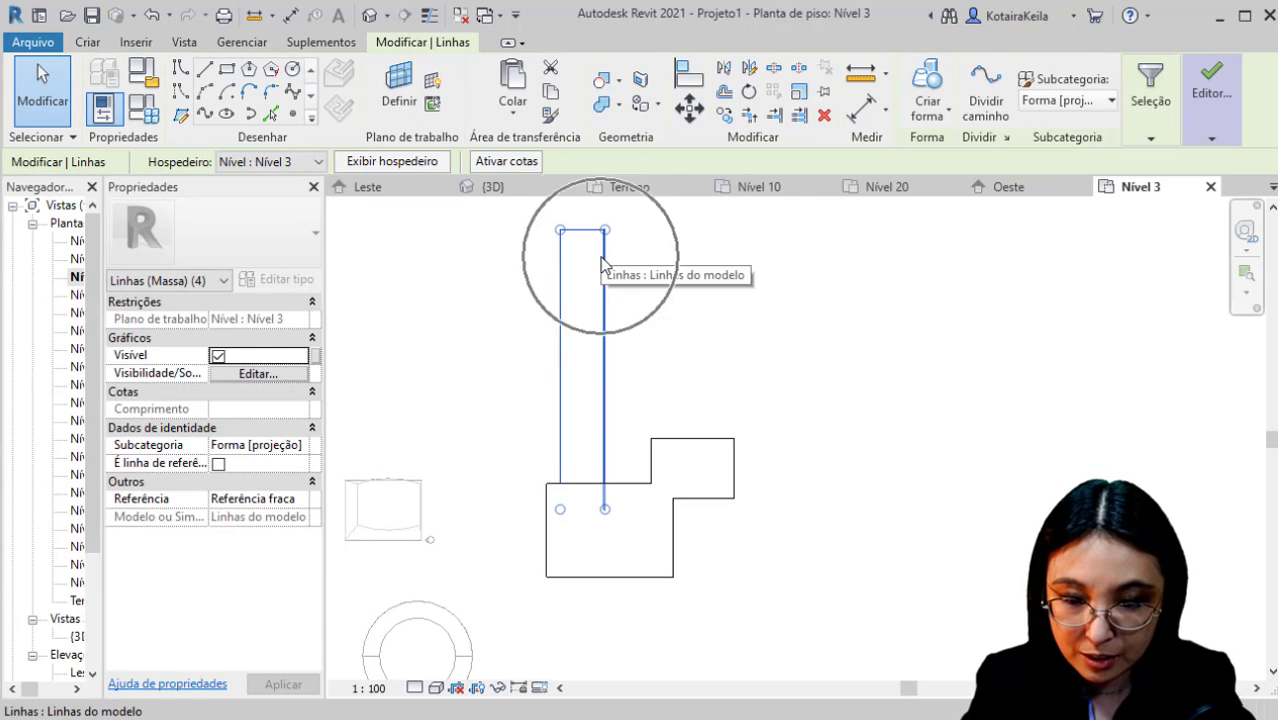
pyautogui.click(928, 108)
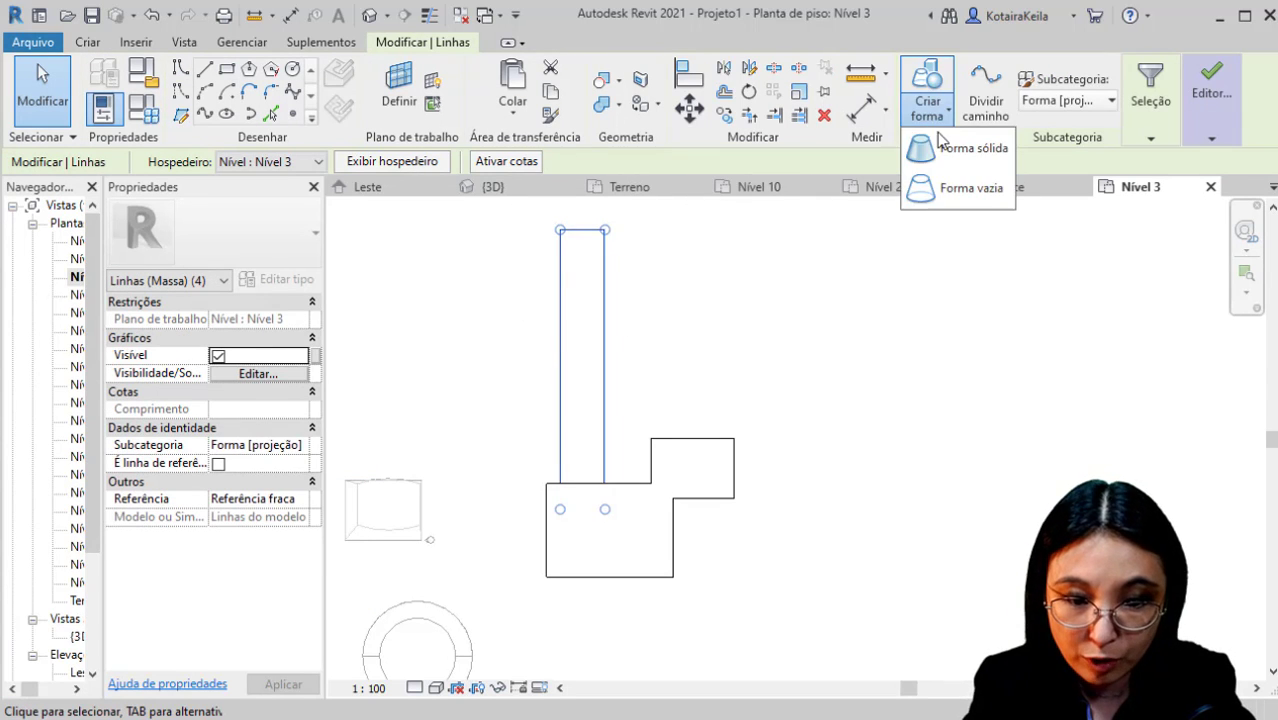
pyautogui.click(966, 145)
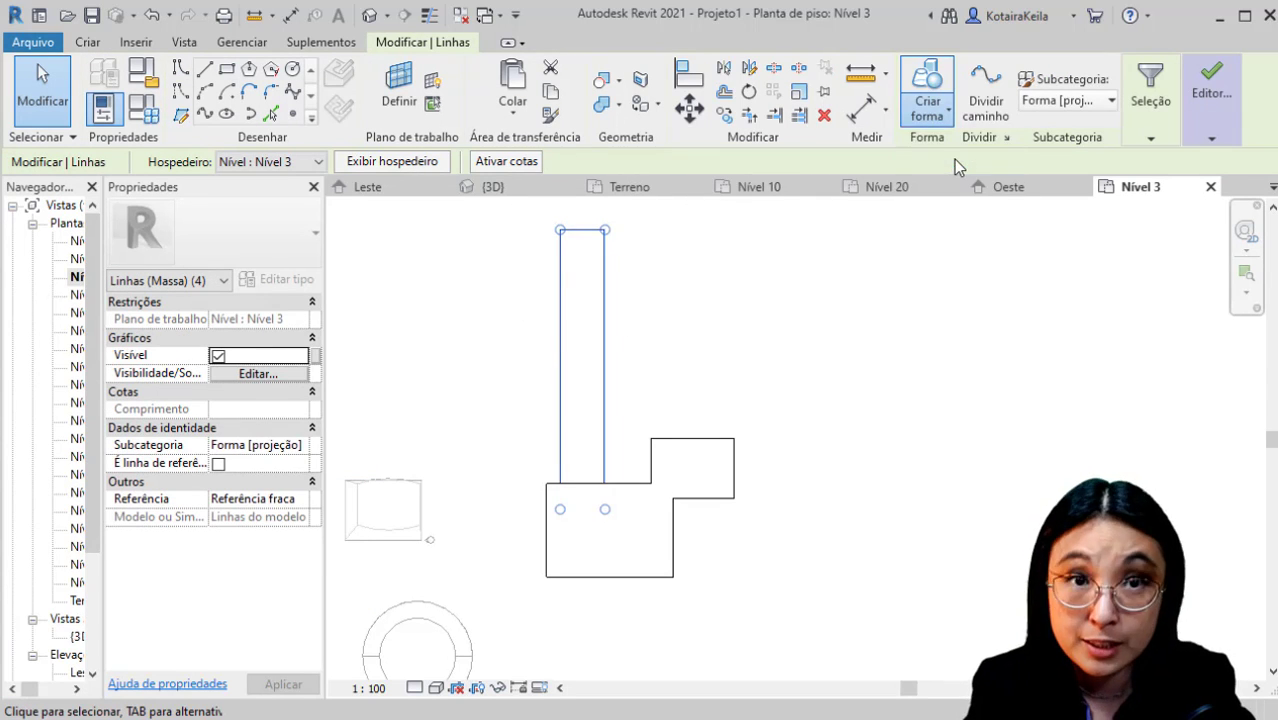
pyautogui.click(757, 458)
pyautogui.moveTo(778, 494); pyautogui.dragTo(807, 350, button='middle')
# Open the Nível 4 floor plan and sketch a 6-sided circumscribed polygon with a 14 m radius overlapping the stepped volume's lower right corner.
pyautogui.doubleClick(76, 295)
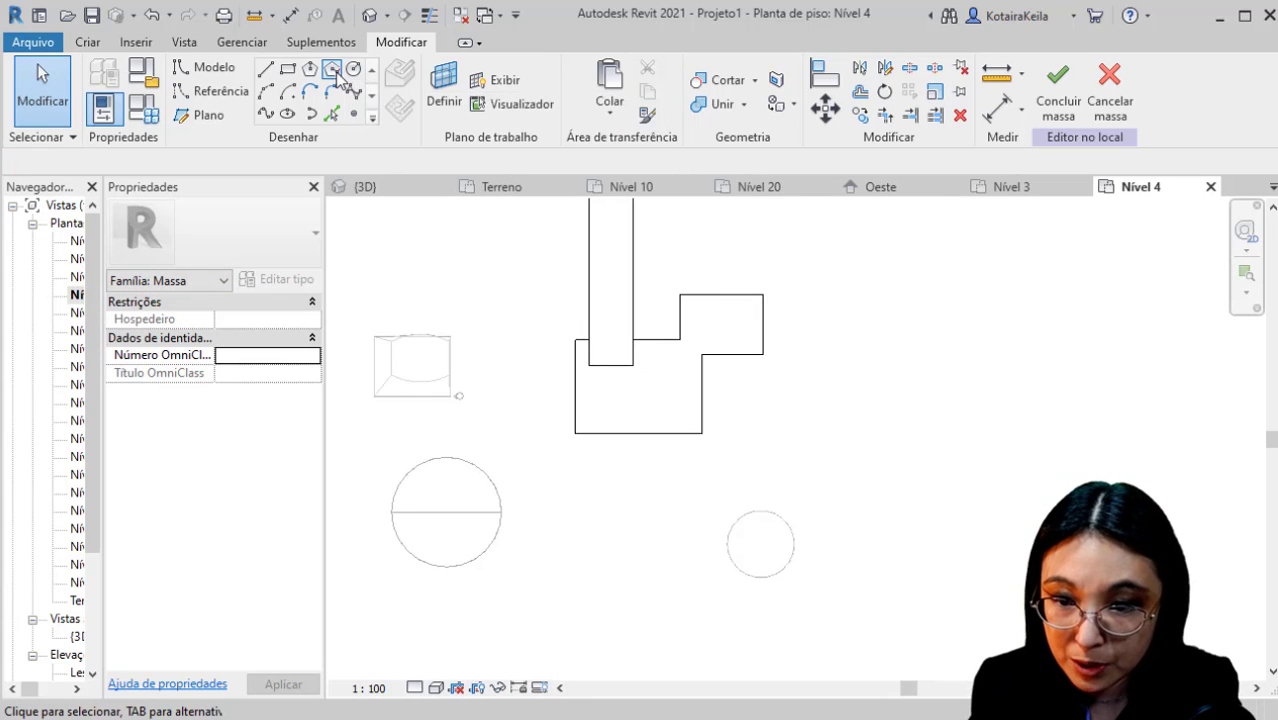
pyautogui.click(332, 69)
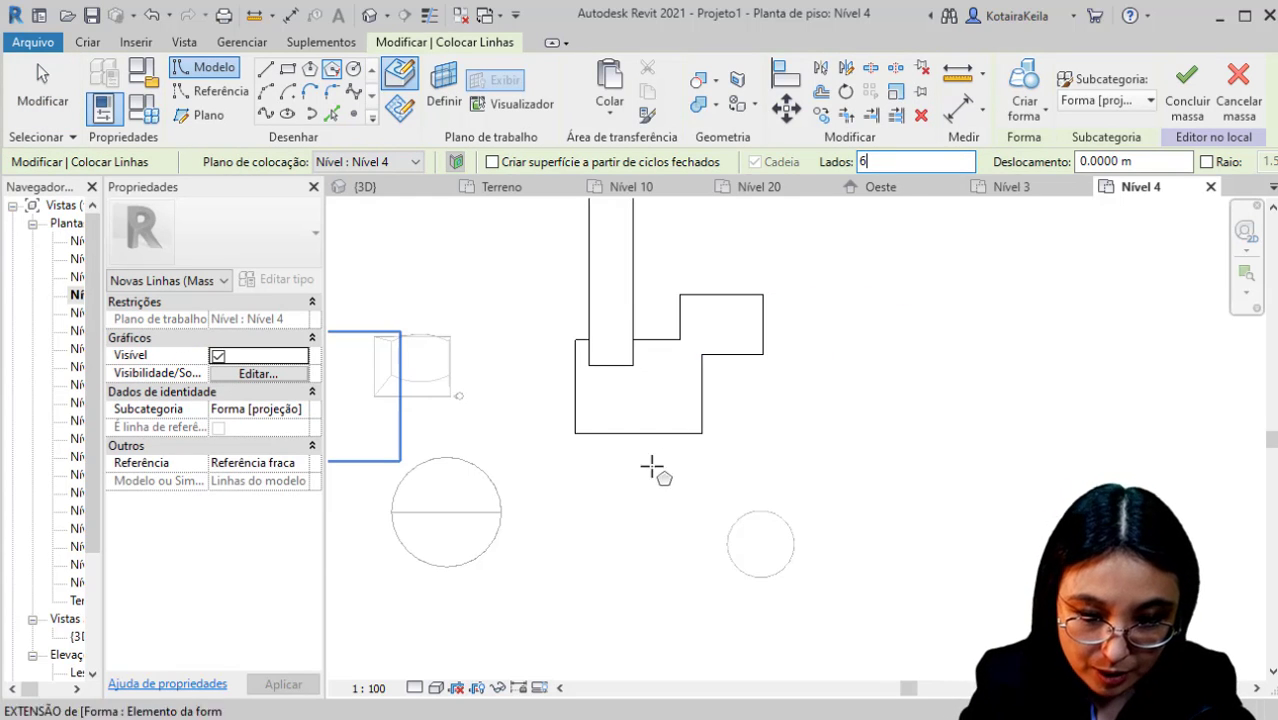
pyautogui.click(740, 475)
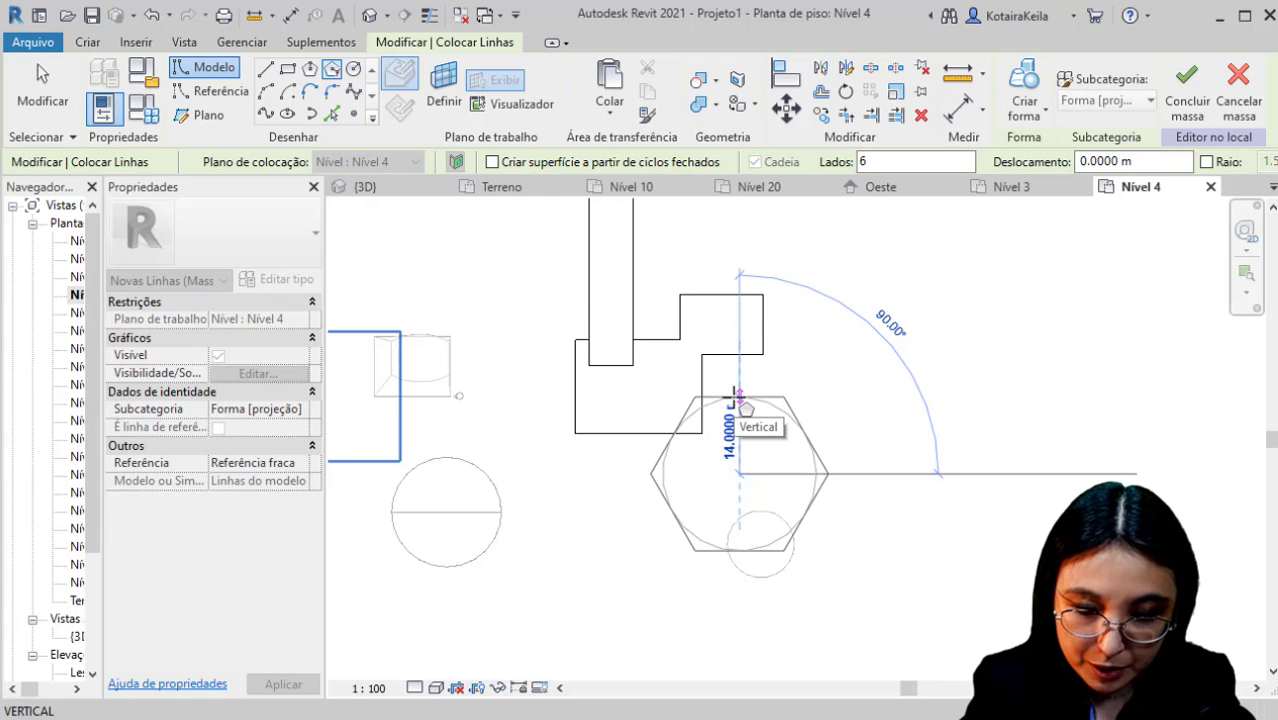
pyautogui.click(738, 398)
pyautogui.press('Escape')
pyautogui.press('Escape')
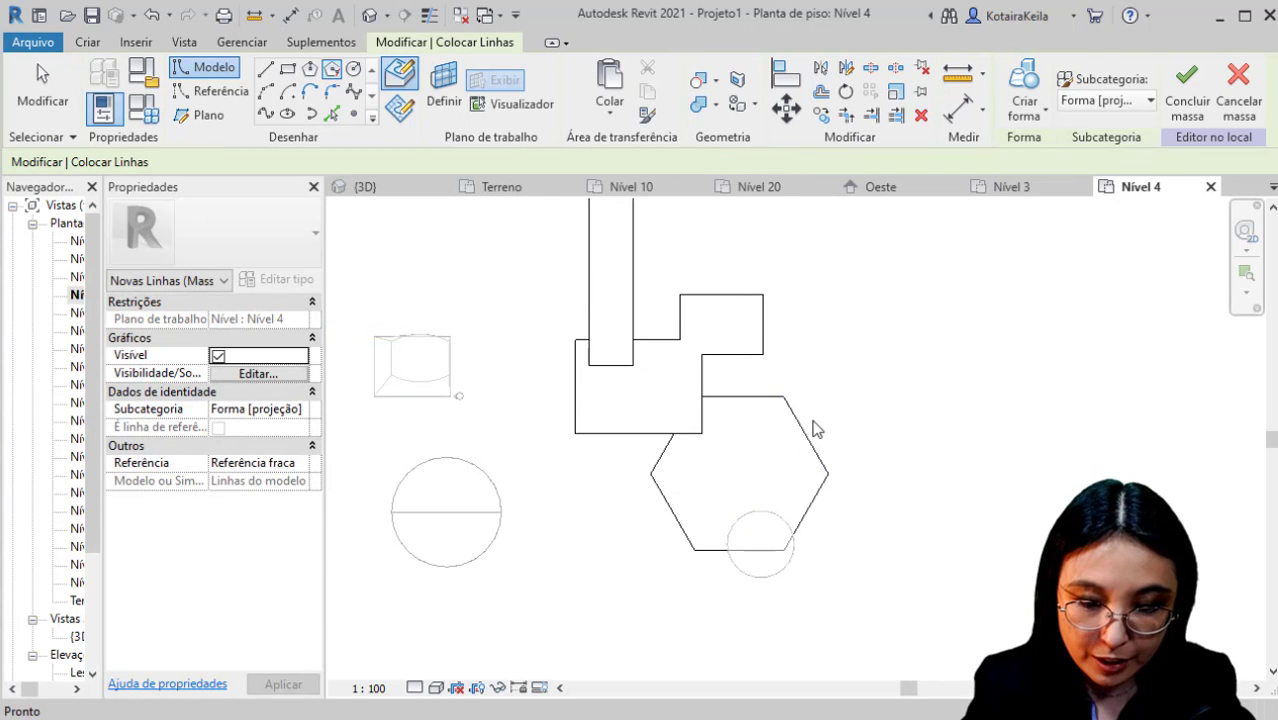
# Create a solid form from the hexagon outline and inspect the combined volumes in the {3D} view.
pyautogui.click(805, 437)
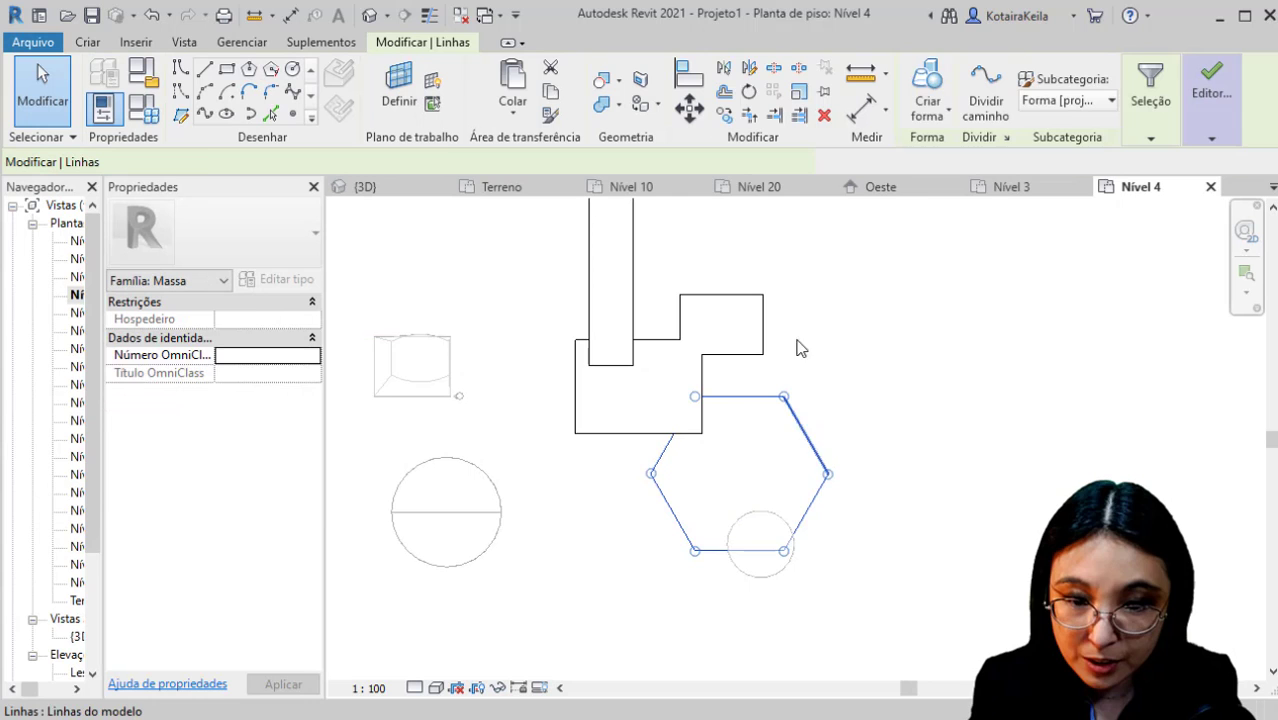
pyautogui.click(940, 112)
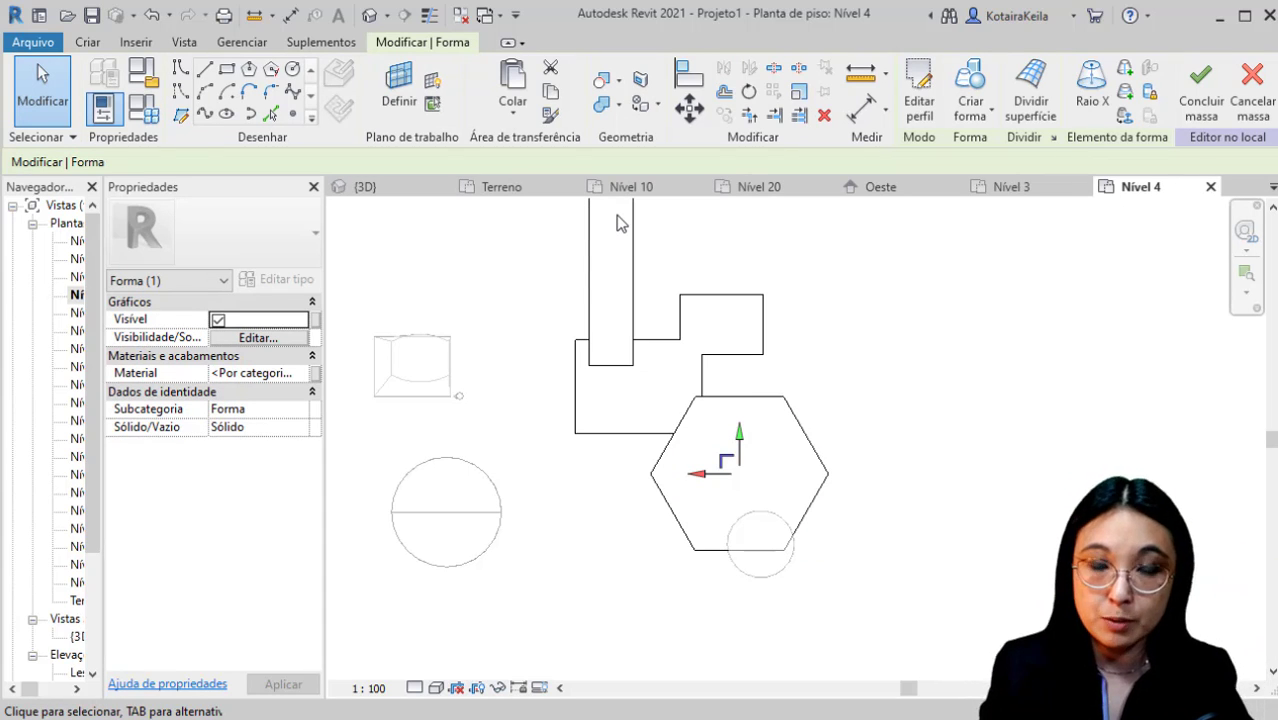
pyautogui.click(415, 199)
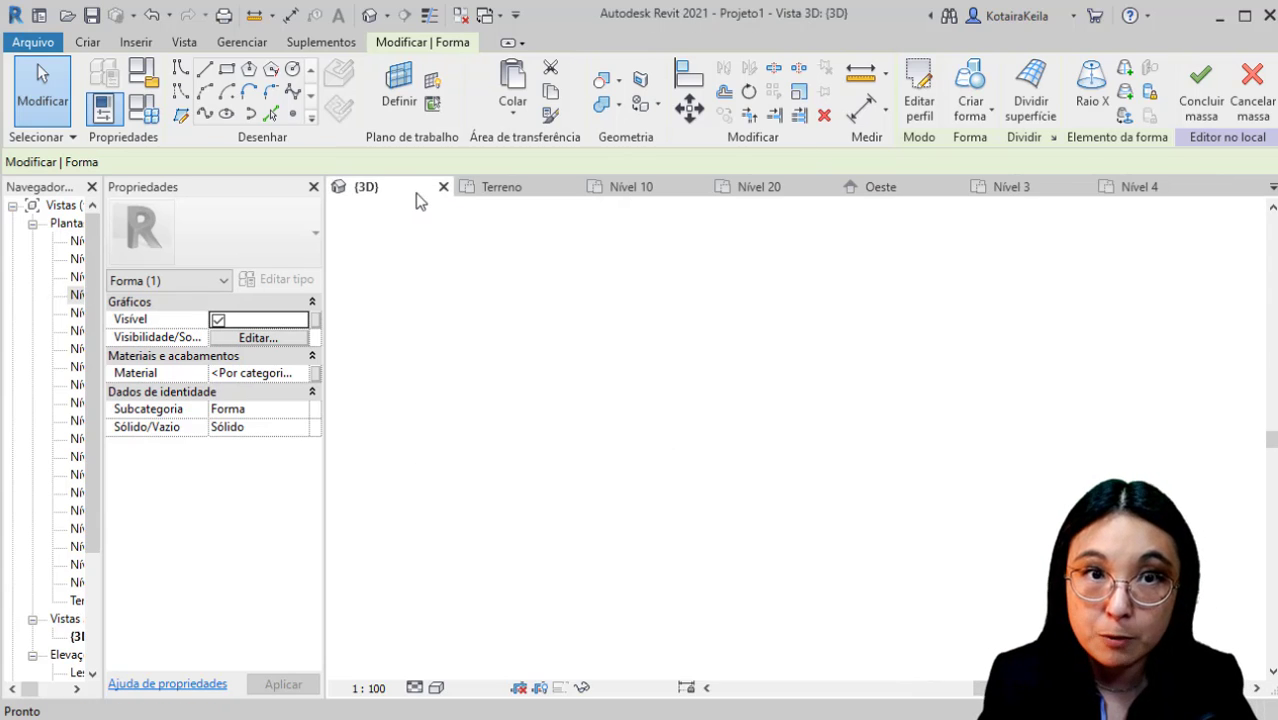
pyautogui.moveTo(720, 496); pyautogui.dragTo(653, 522, button='middle')
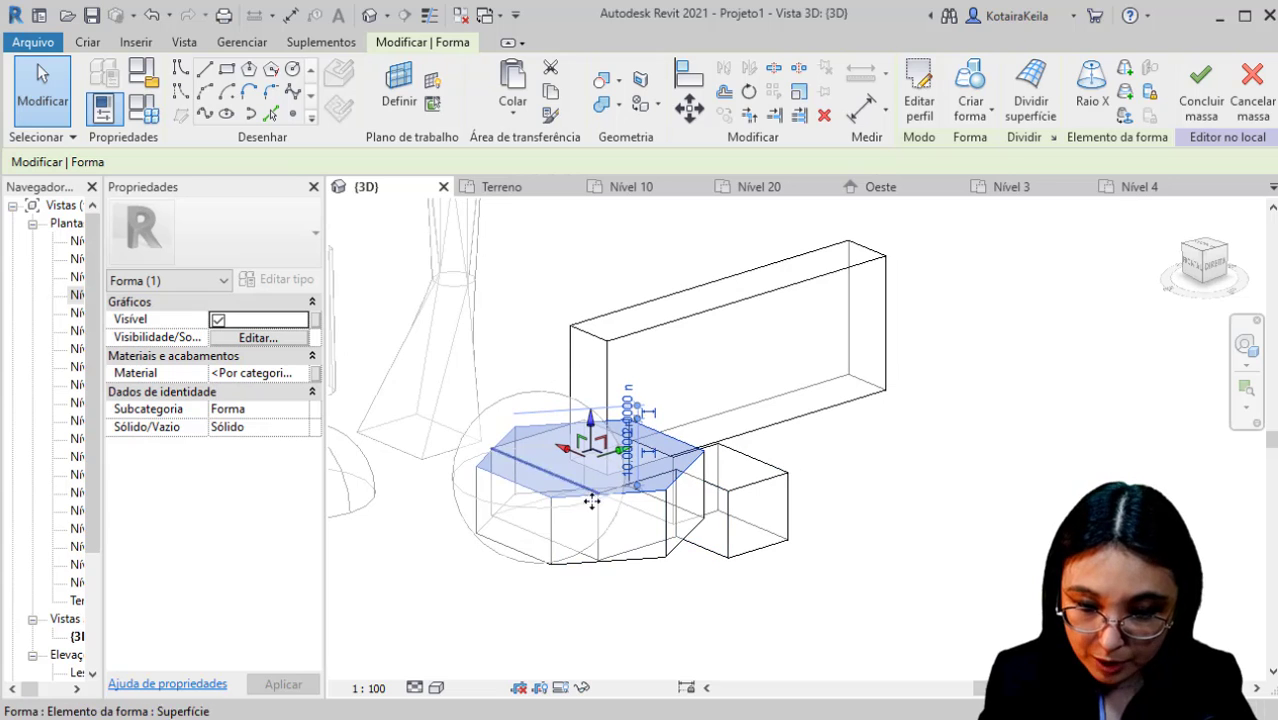
pyautogui.moveTo(654, 593); pyautogui.dragTo(765, 548, button='middle')
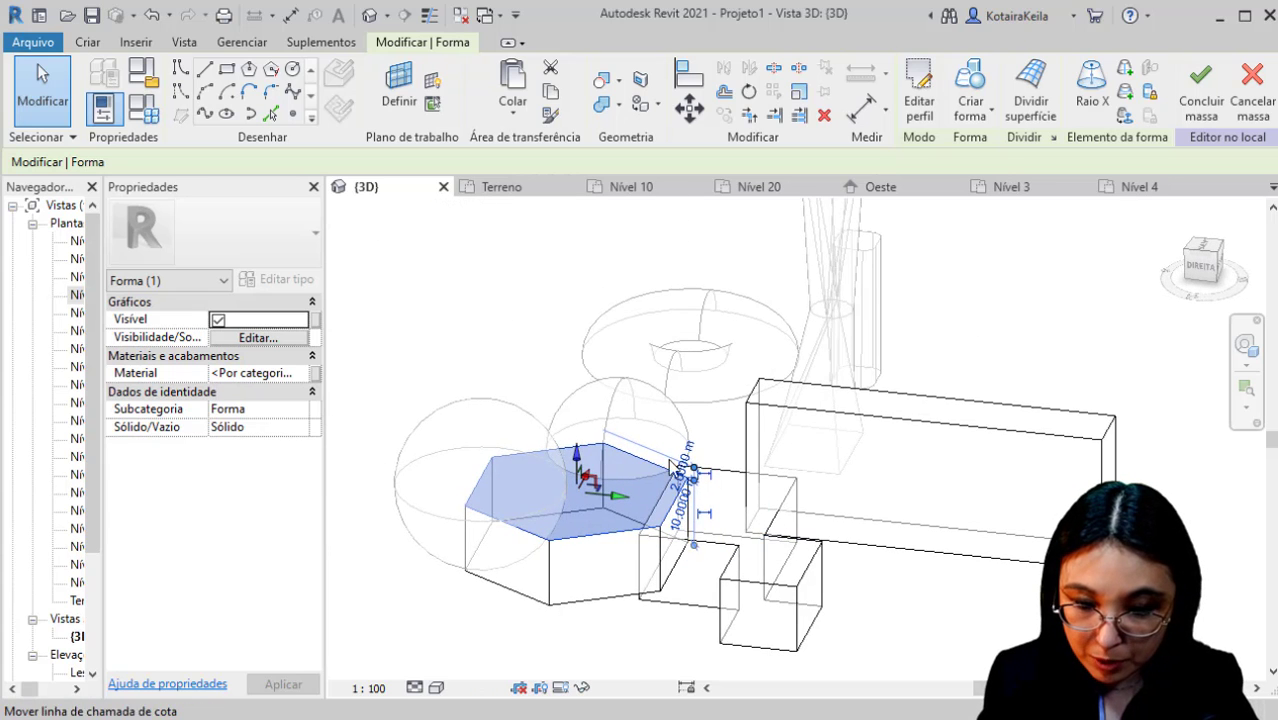
# Raise the top face of the hexagonal prism to make it a tower about 79 m tall.
pyautogui.moveTo(627, 521); pyautogui.dragTo(575, 580, button='middle')
pyautogui.scroll(-3, 593, 549)
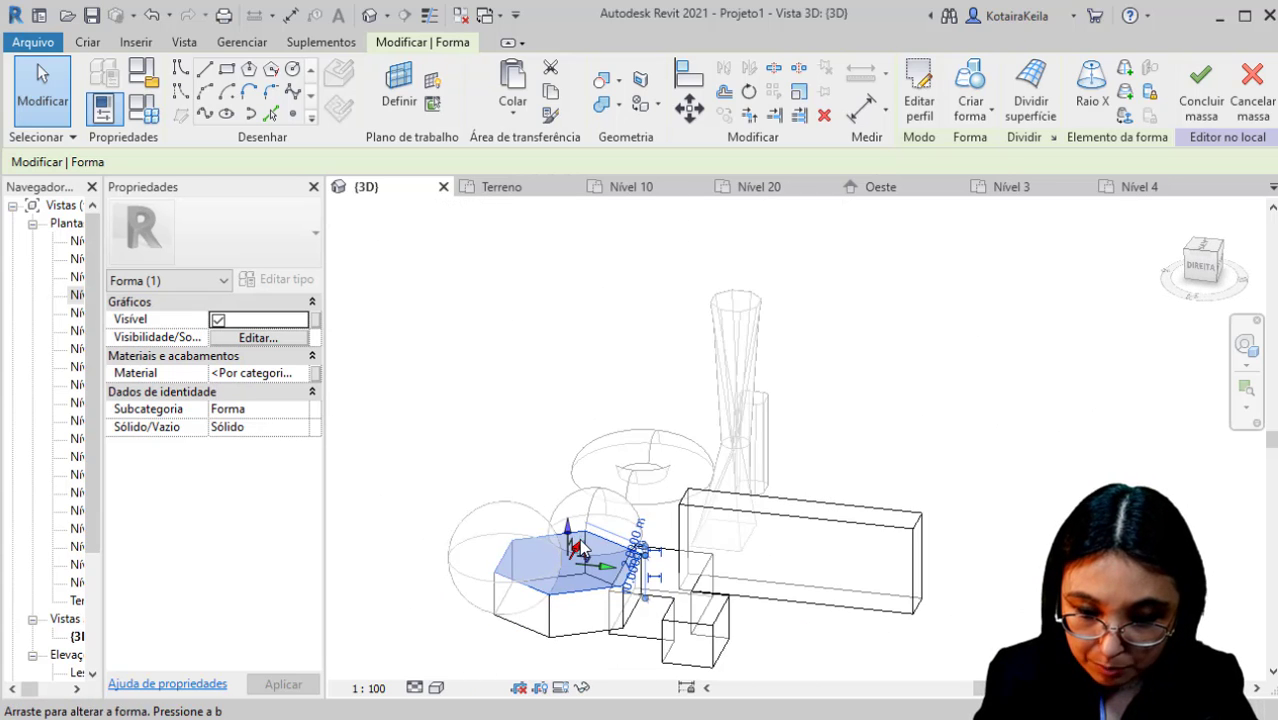
pyautogui.moveTo(575, 545); pyautogui.dragTo(585, 243)
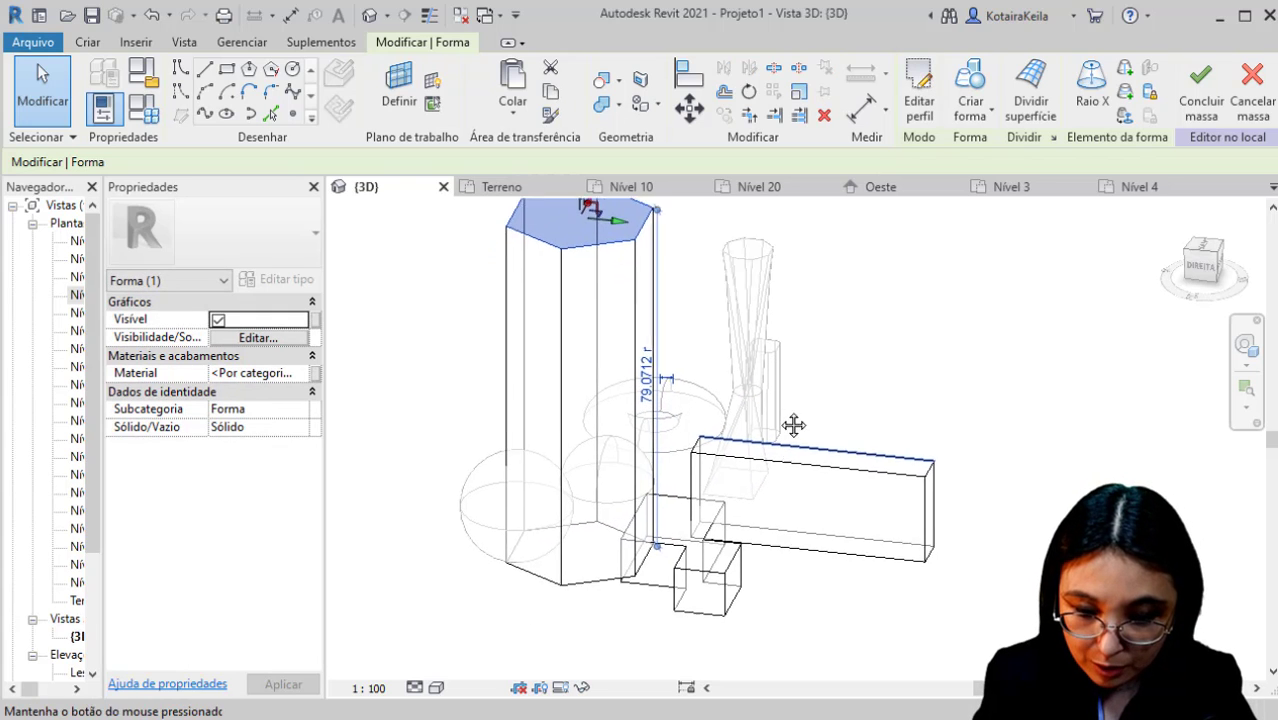
pyautogui.click(650, 556)
# Raise the top face of the stepped volume to a height of about 37.8 m.
pyautogui.scroll(3, 703, 510)
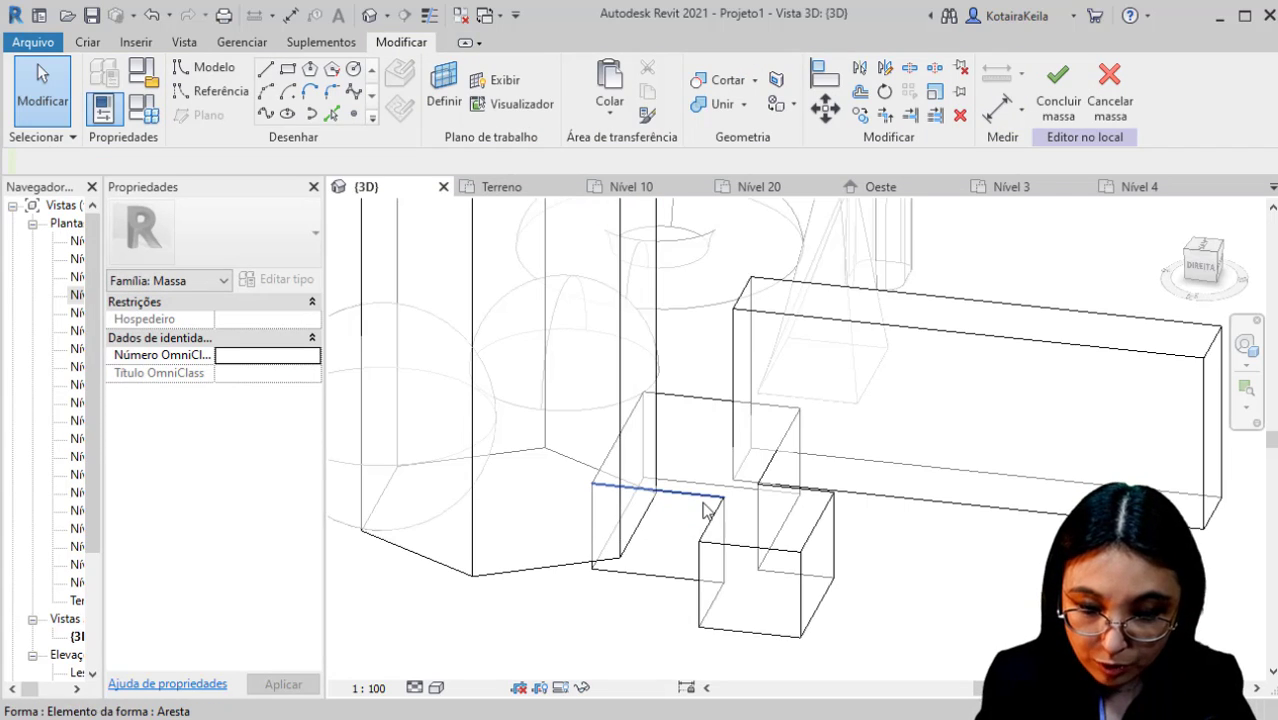
pyautogui.press('Tab')
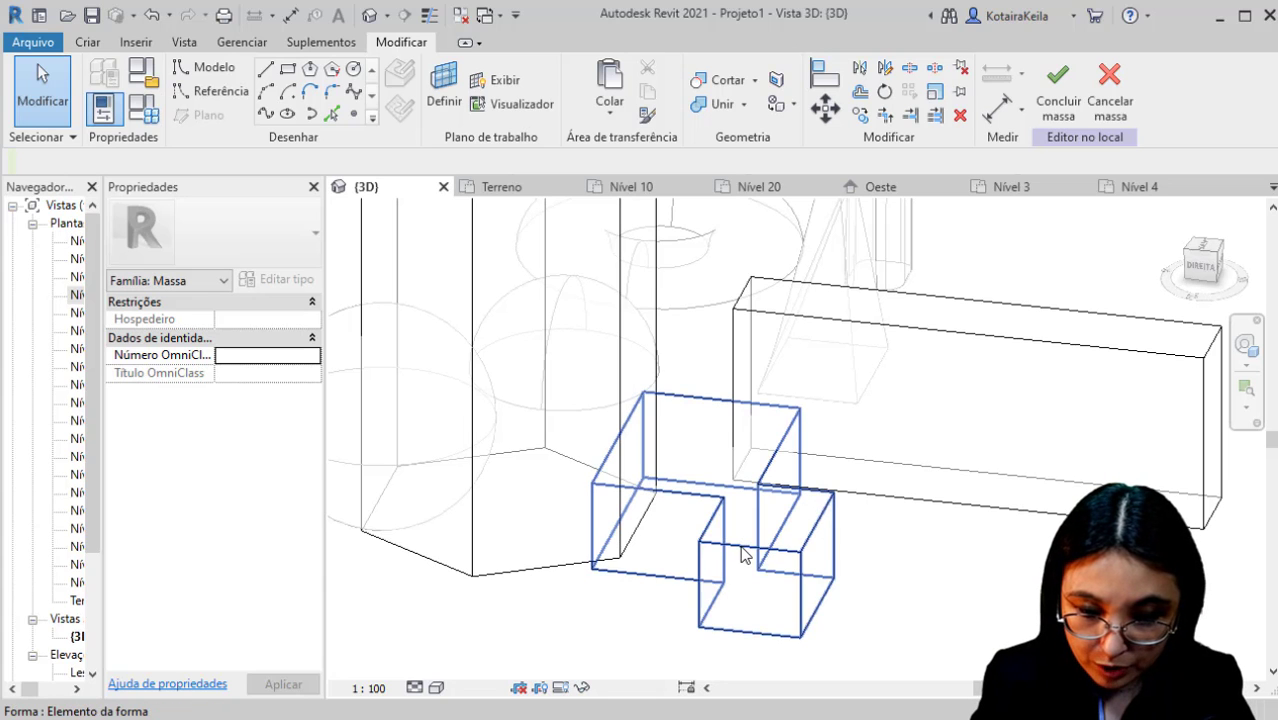
pyautogui.press('Tab')
pyautogui.click(745, 555)
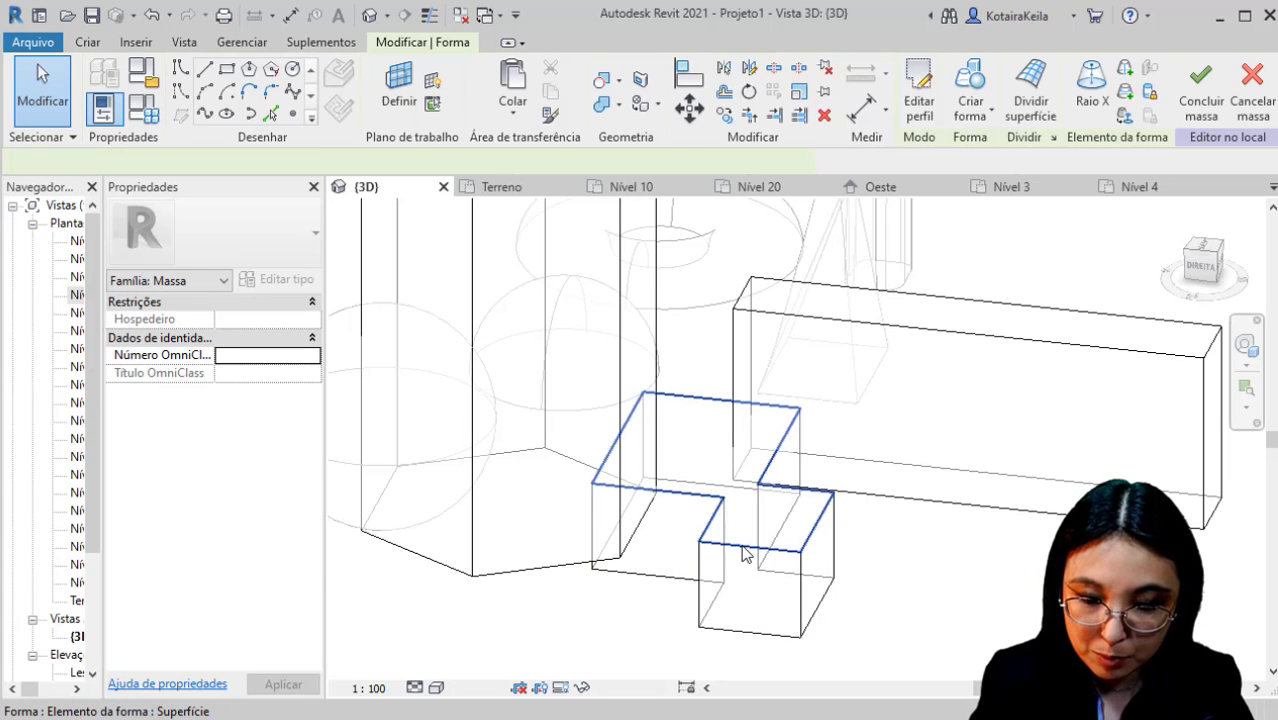
pyautogui.scroll(-2, 736, 582)
pyautogui.scroll(-3, 714, 594)
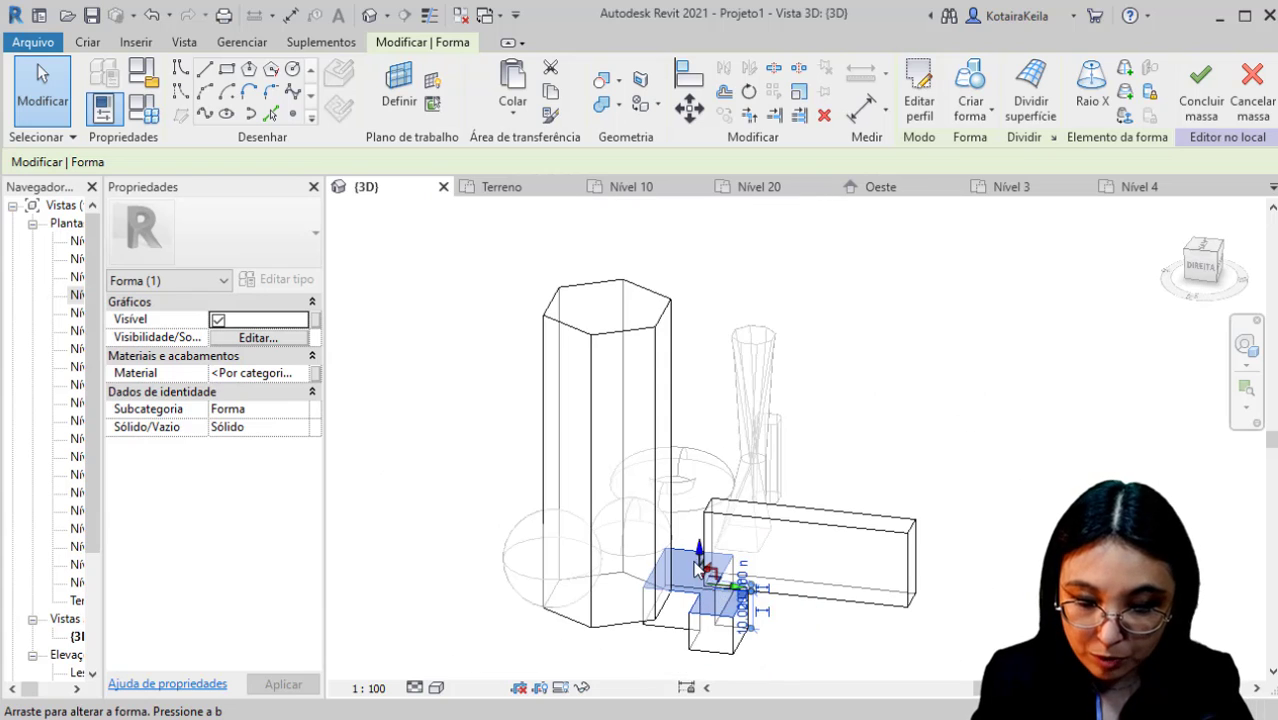
pyautogui.moveTo(703, 560); pyautogui.dragTo(702, 445)
# Lower the bottom face of the long rectangular volume to give it a height of about 23 m.
pyautogui.moveTo(773, 655); pyautogui.dragTo(675, 515, button='middle')
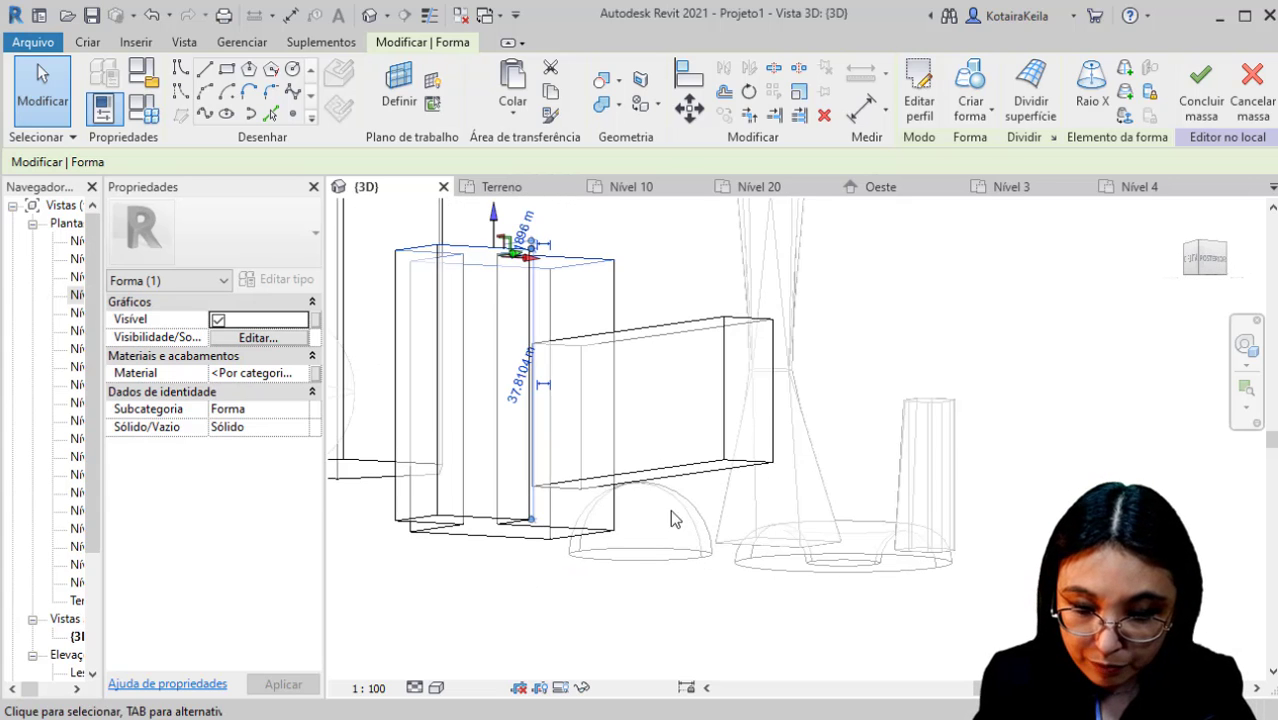
pyautogui.press('Tab')
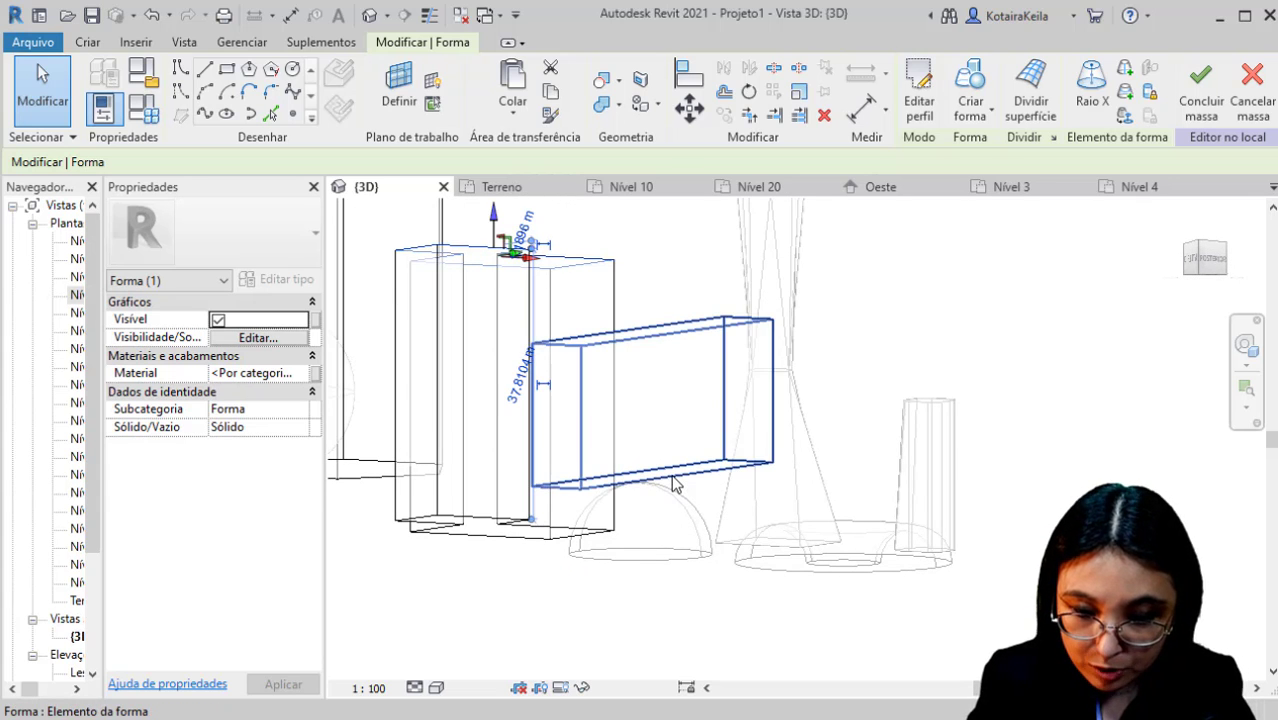
pyautogui.click(675, 483)
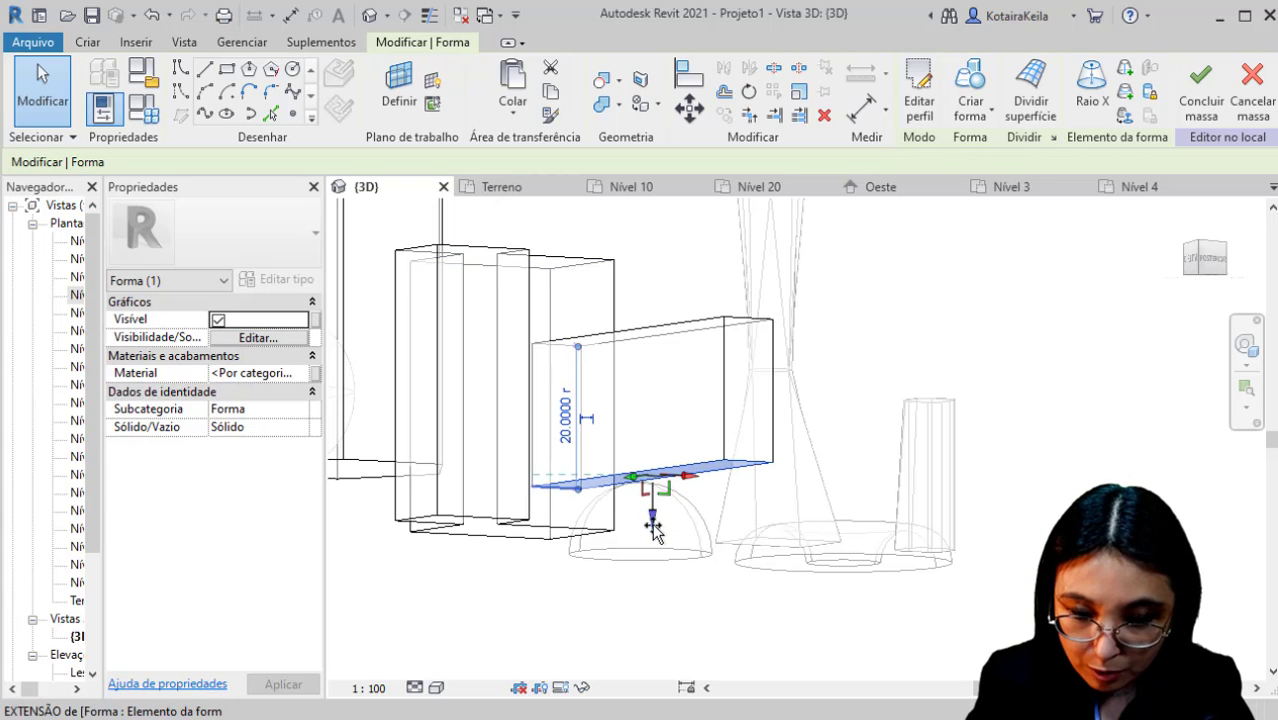
pyautogui.moveTo(653, 530); pyautogui.dragTo(660, 545)
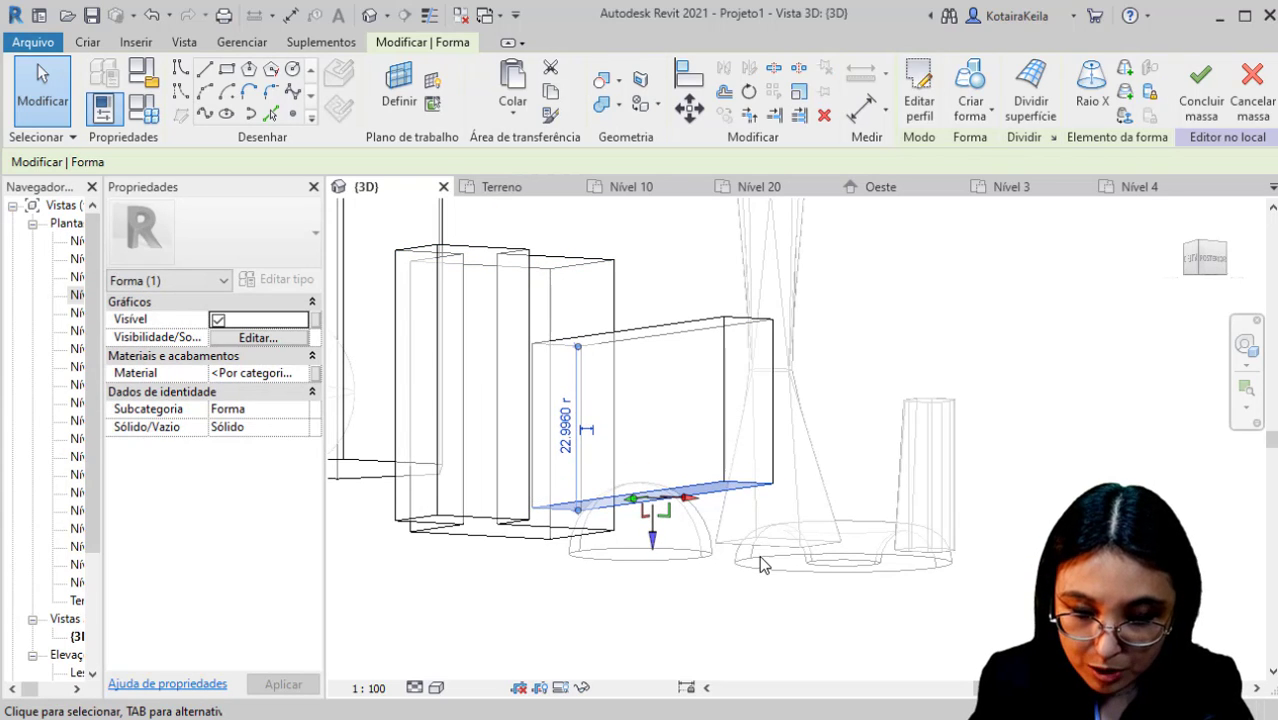
pyautogui.click(723, 577)
# Lower the long volume's bottom edge at the stepped volume's end to make that end 26 m high.
pyautogui.press('Tab')
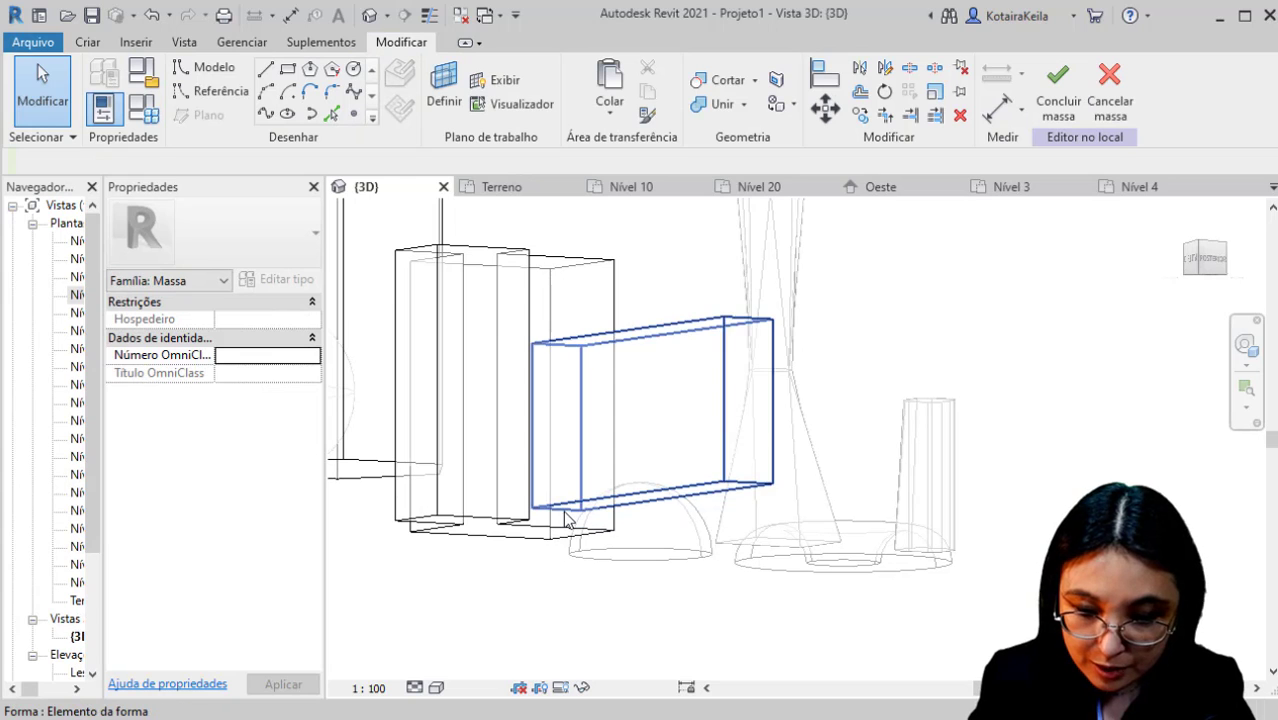
pyautogui.press('Tab')
pyautogui.click(565, 553)
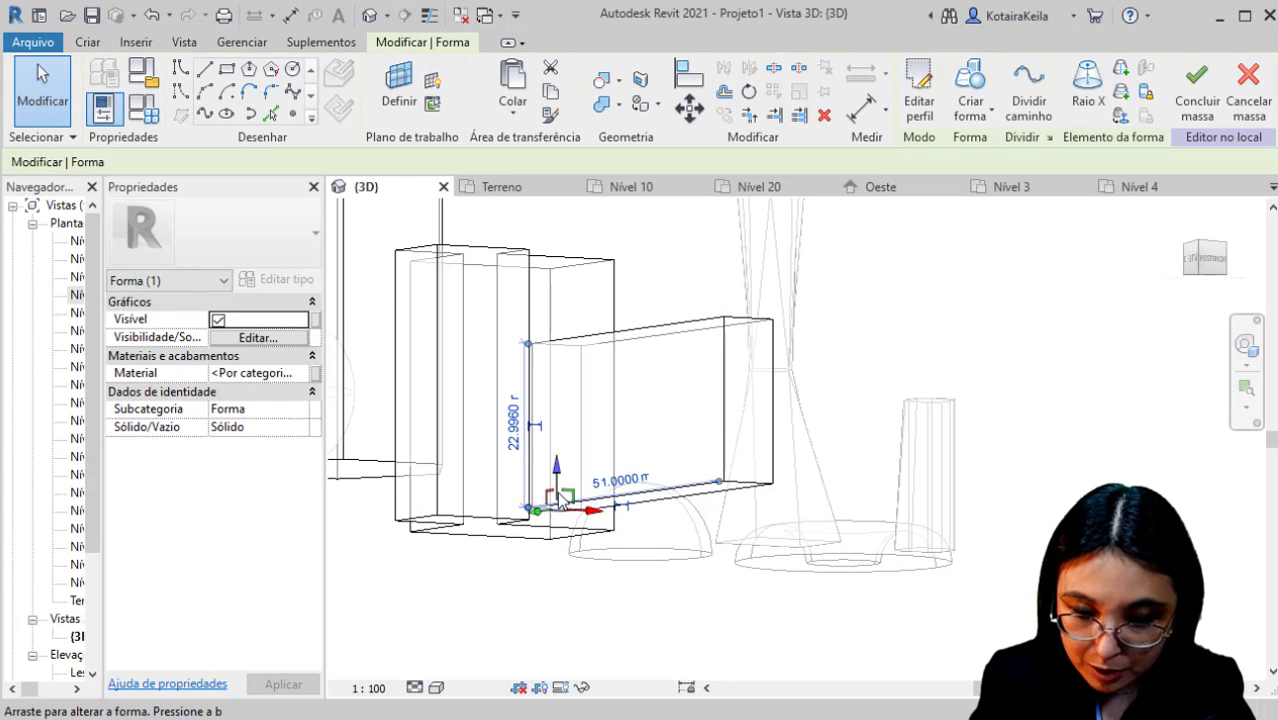
pyautogui.moveTo(558, 492); pyautogui.dragTo(562, 514)
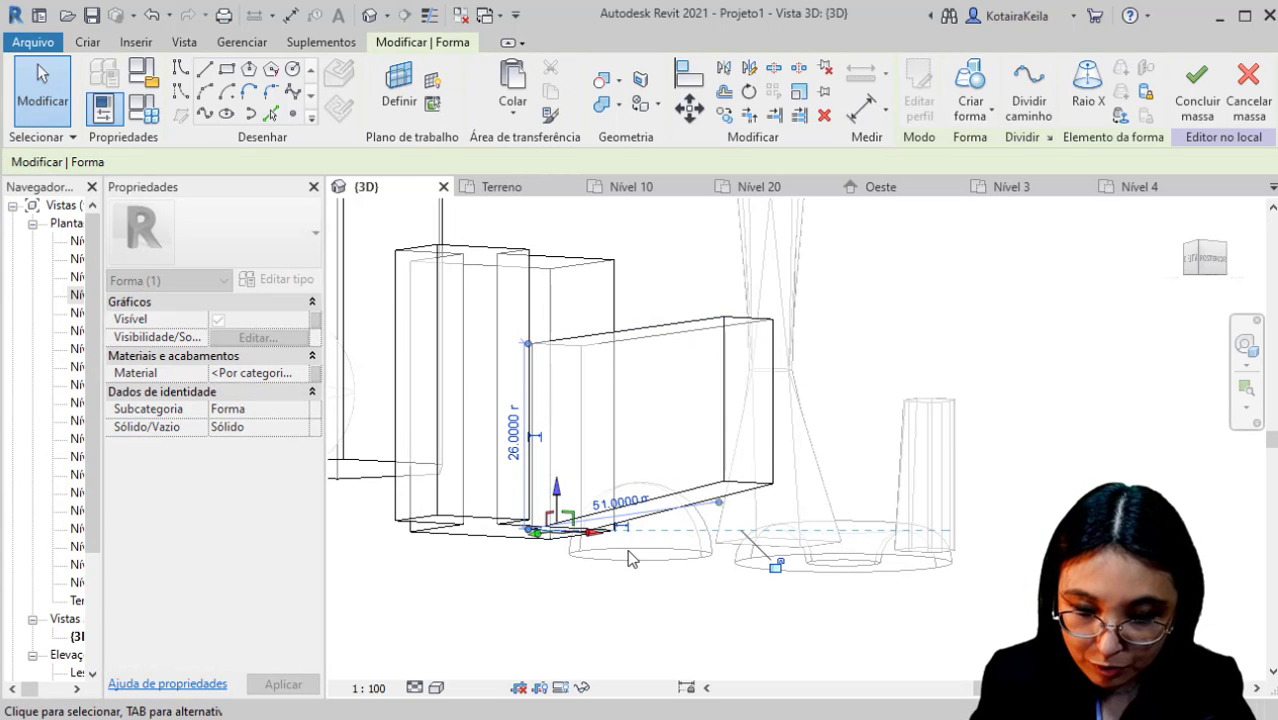
pyautogui.click(670, 628)
# Pull the long volume's far top edge inward to slope its end face, leaving a top length of about 25.4 m.
pyautogui.moveTo(789, 379); pyautogui.dragTo(866, 400, button='middle')
pyautogui.click(780, 405)
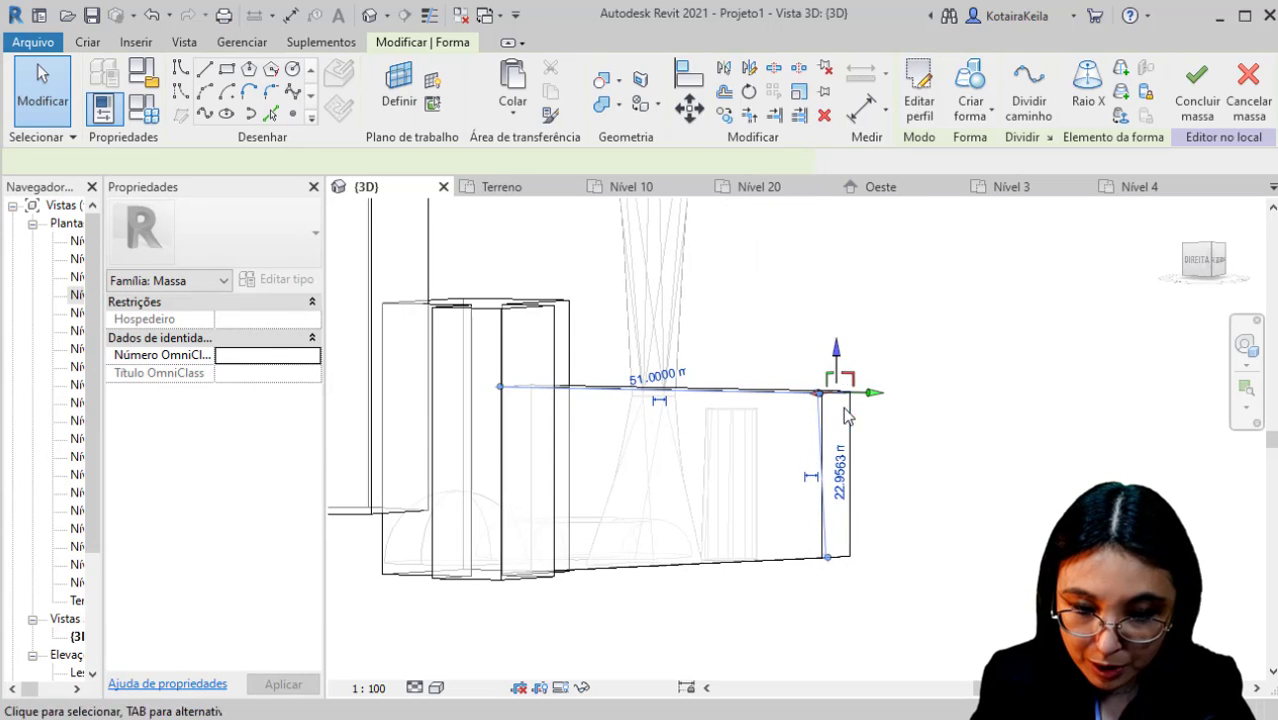
pyautogui.moveTo(866, 400); pyautogui.dragTo(702, 372)
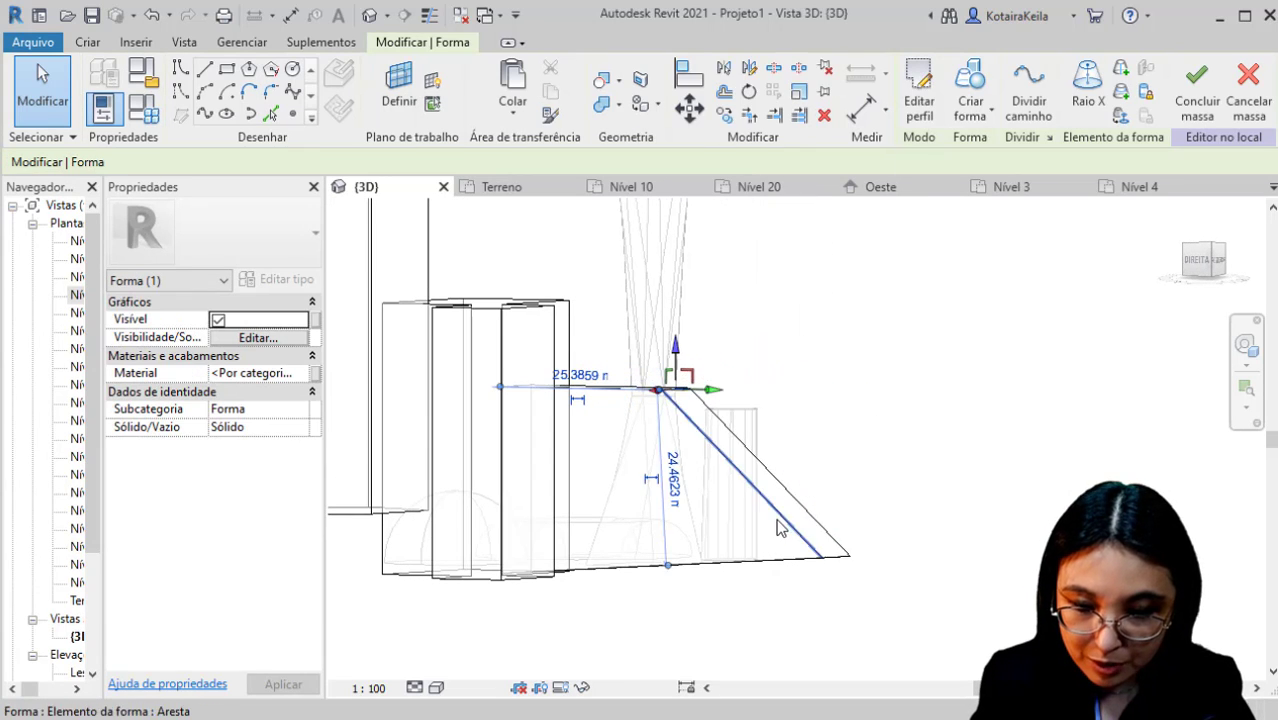
# Lower one outer edge of the hexagonal tower's base by about 5.2 m.
pyautogui.scroll(-2, 781, 529)
pyautogui.keyDown('shift'); pyautogui.moveTo(781, 529); pyautogui.dragTo(716, 572, button='middle'); pyautogui.keyUp('shift')
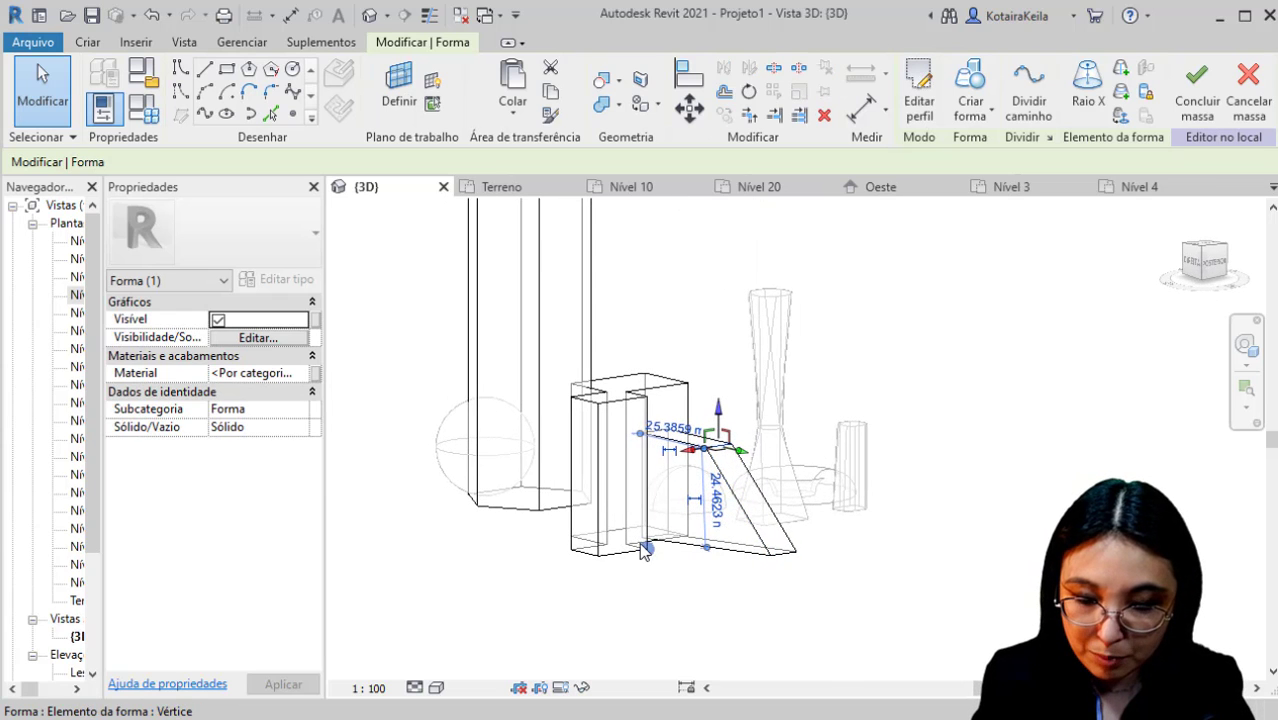
pyautogui.keyDown('shift'); pyautogui.moveTo(598, 558); pyautogui.dragTo(715, 467, button='middle'); pyautogui.keyUp('shift')
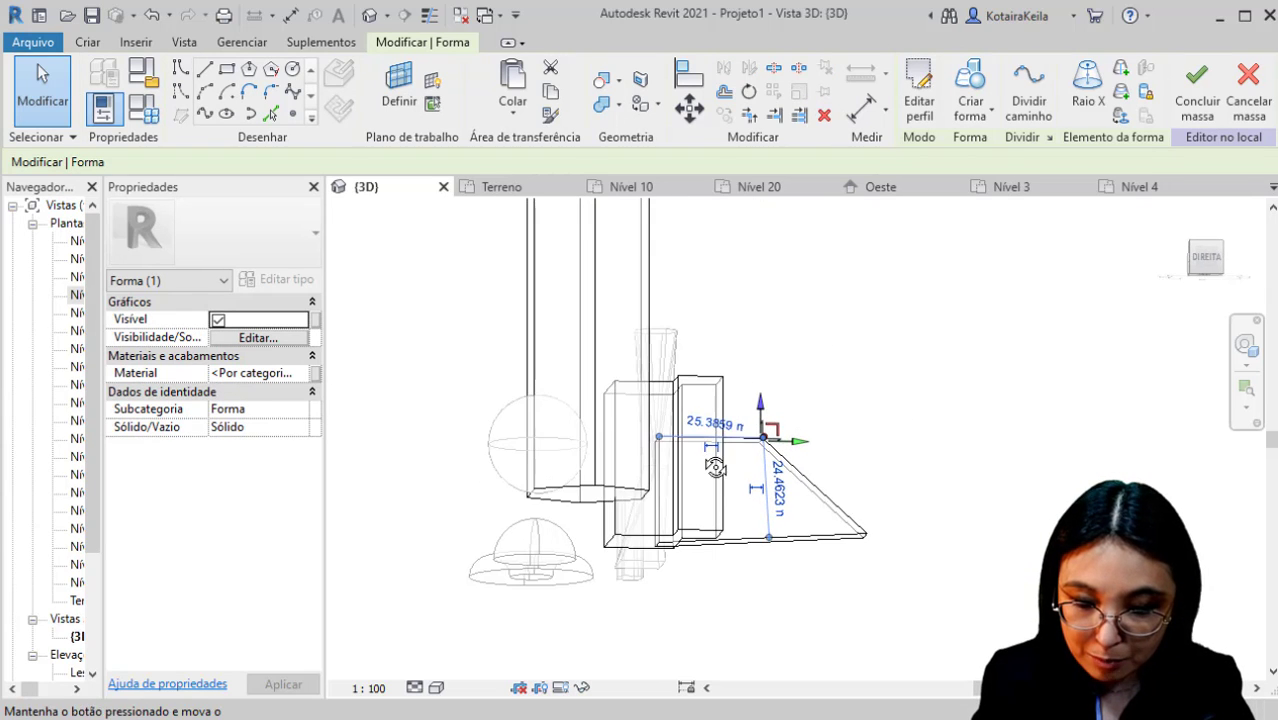
pyautogui.scroll(4, 548, 507)
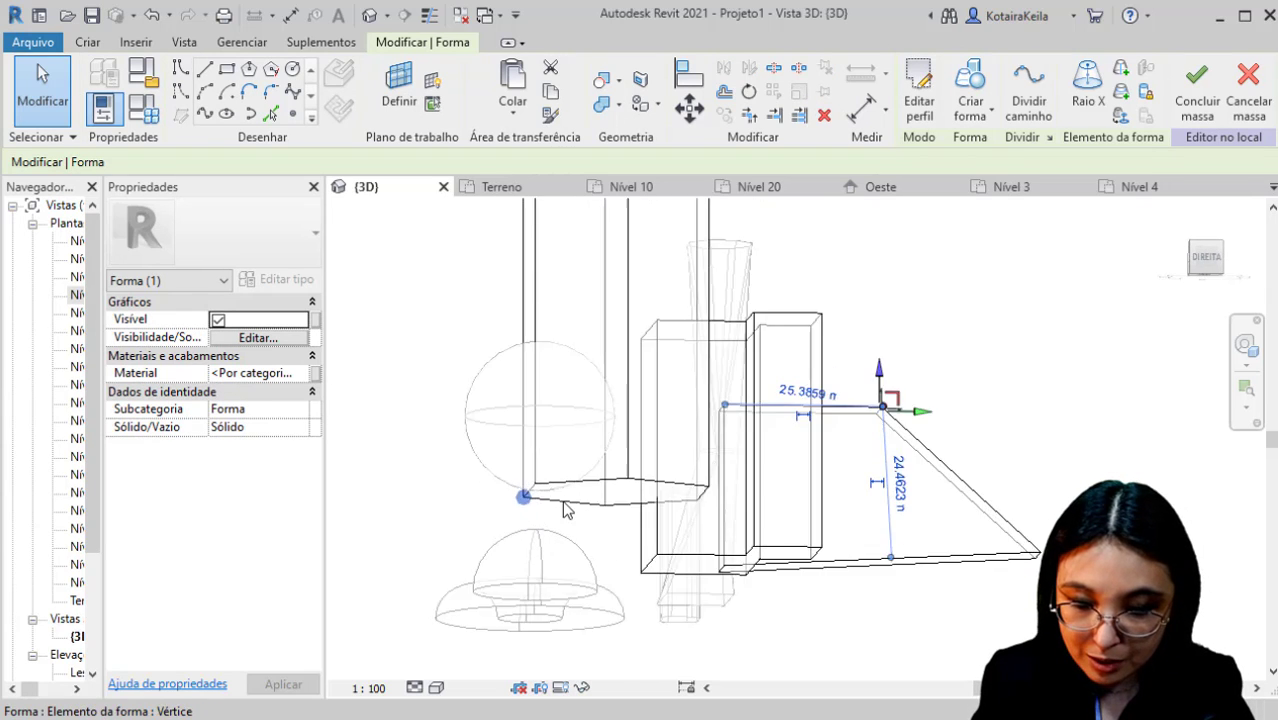
pyautogui.click(509, 495)
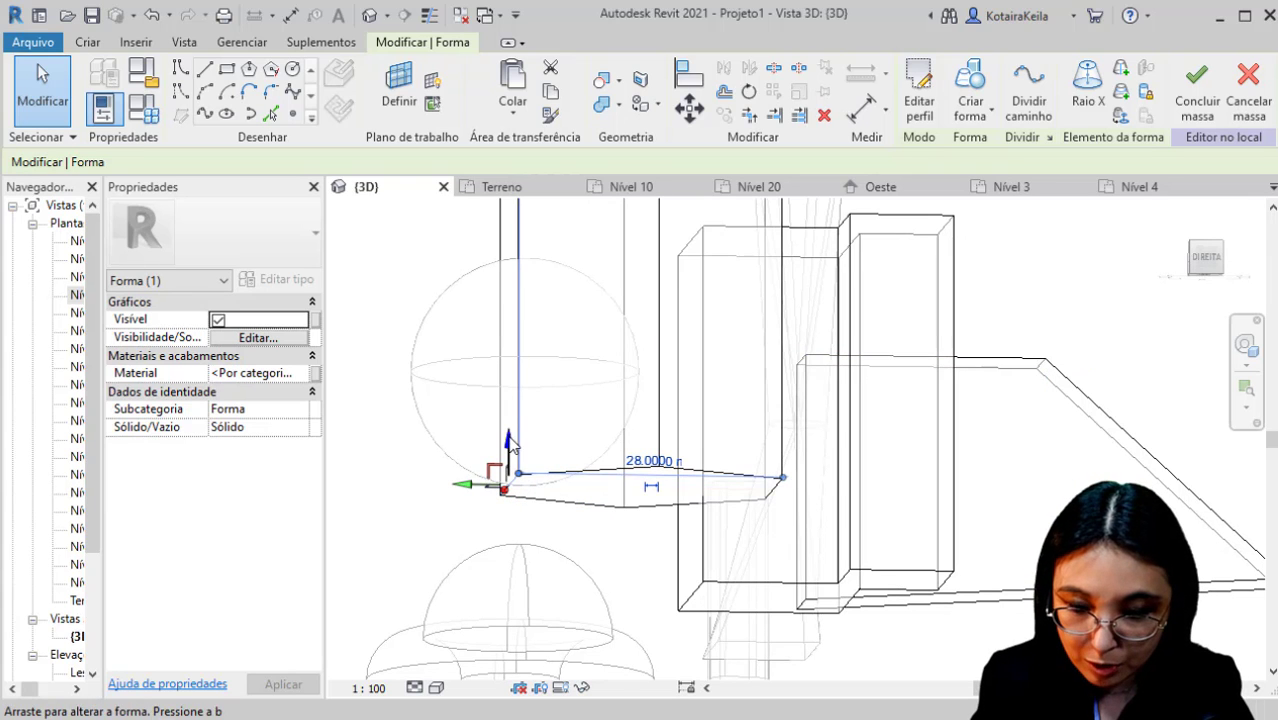
pyautogui.moveTo(510, 445); pyautogui.dragTo(515, 480)
# Add a second, parallel base edge of the hexagonal tower to the selection and move both edges further down.
pyautogui.scroll(-2, 620, 560)
pyautogui.keyDown('shift'); pyautogui.moveTo(640, 565); pyautogui.dragTo(645, 508, button='middle'); pyautogui.keyUp('shift')
pyautogui.scroll(3, 631, 508)
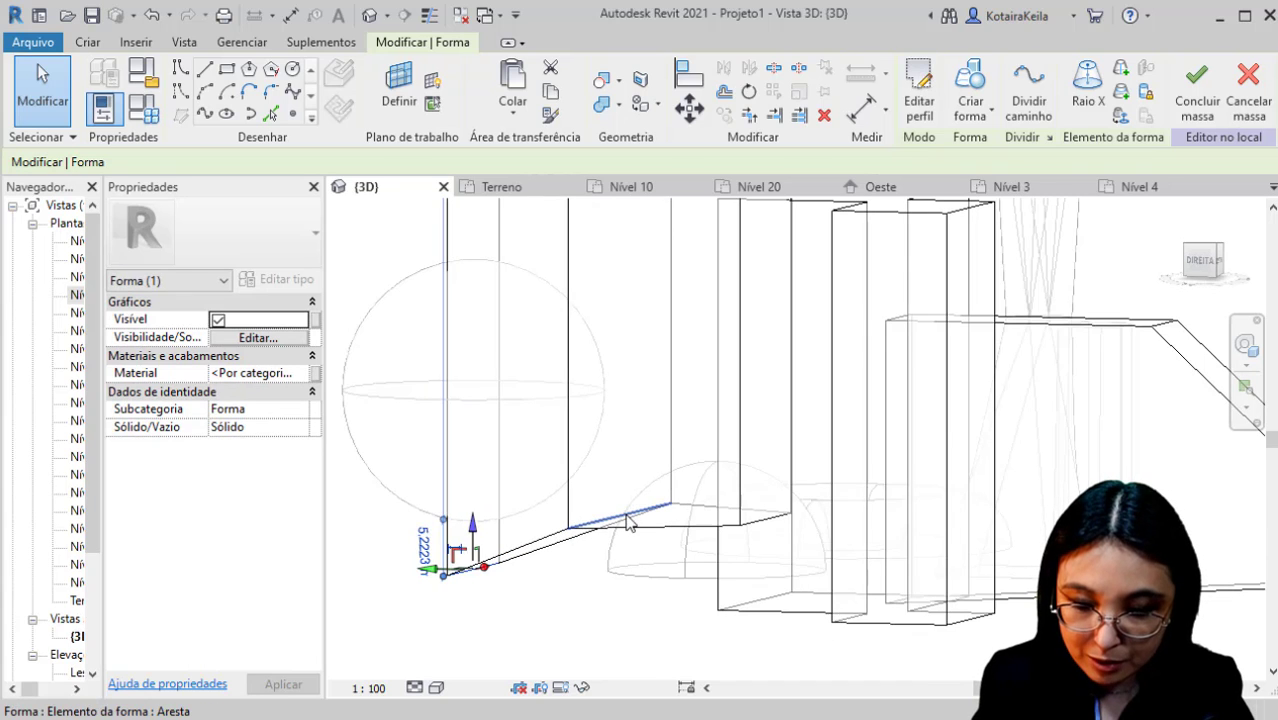
pyautogui.keyDown('ctrl'); pyautogui.click(642, 533); pyautogui.keyUp('ctrl')
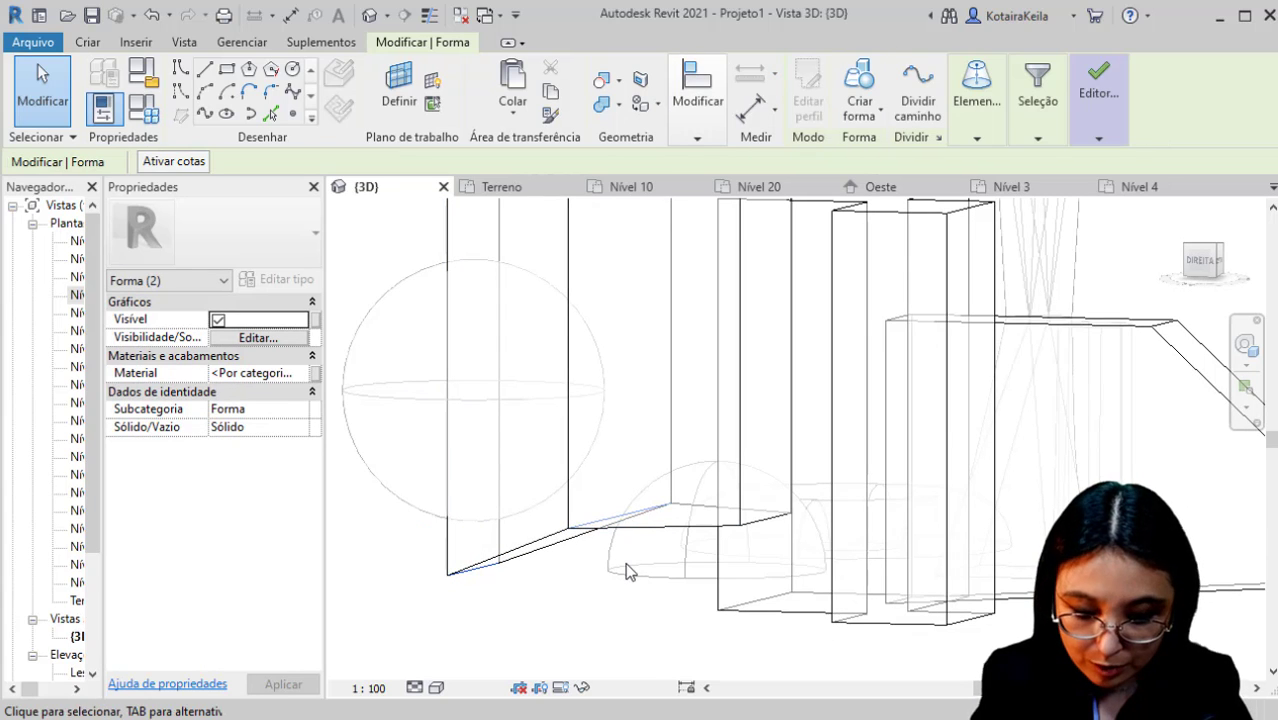
pyautogui.moveTo(625, 562); pyautogui.dragTo(628, 570)
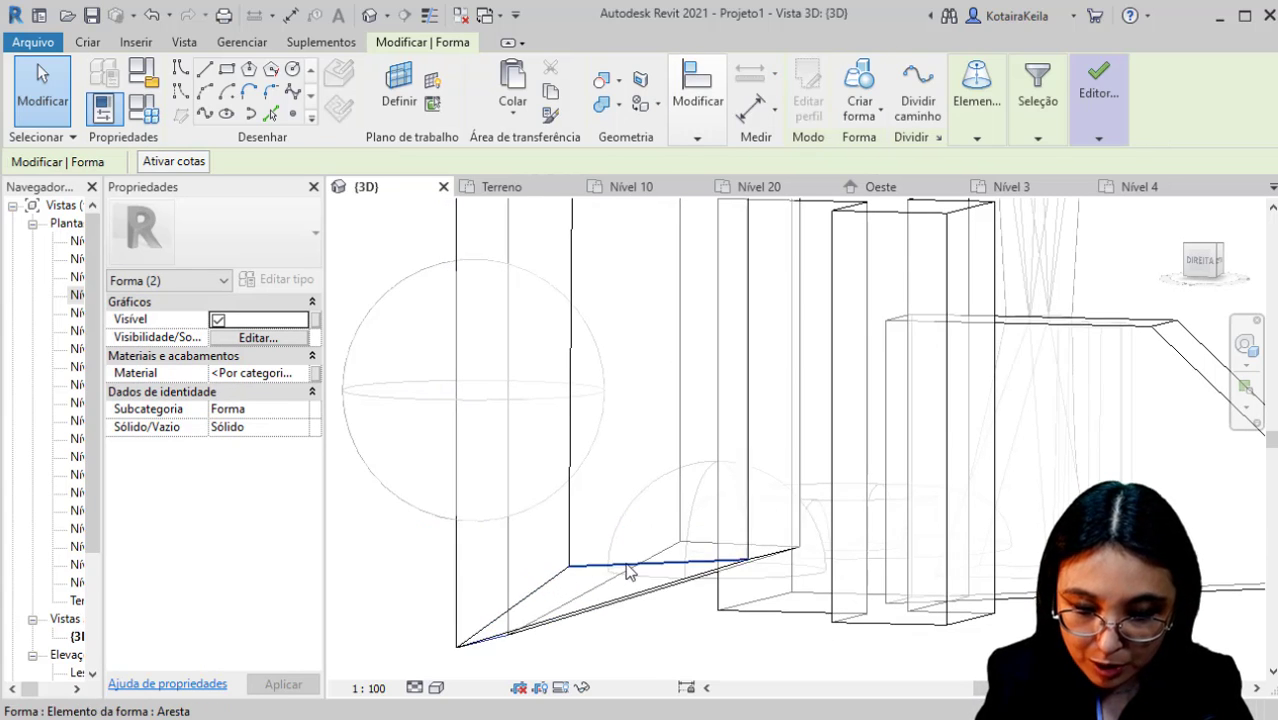
# Pull the bottom edge of the stepped volume's projecting arm outward to form a sloping end face, and deselect it.
pyautogui.keyDown('shift'); pyautogui.moveTo(628, 570); pyautogui.dragTo(713, 471, button='middle'); pyautogui.keyUp('shift')
pyautogui.scroll(-5, 713, 471)
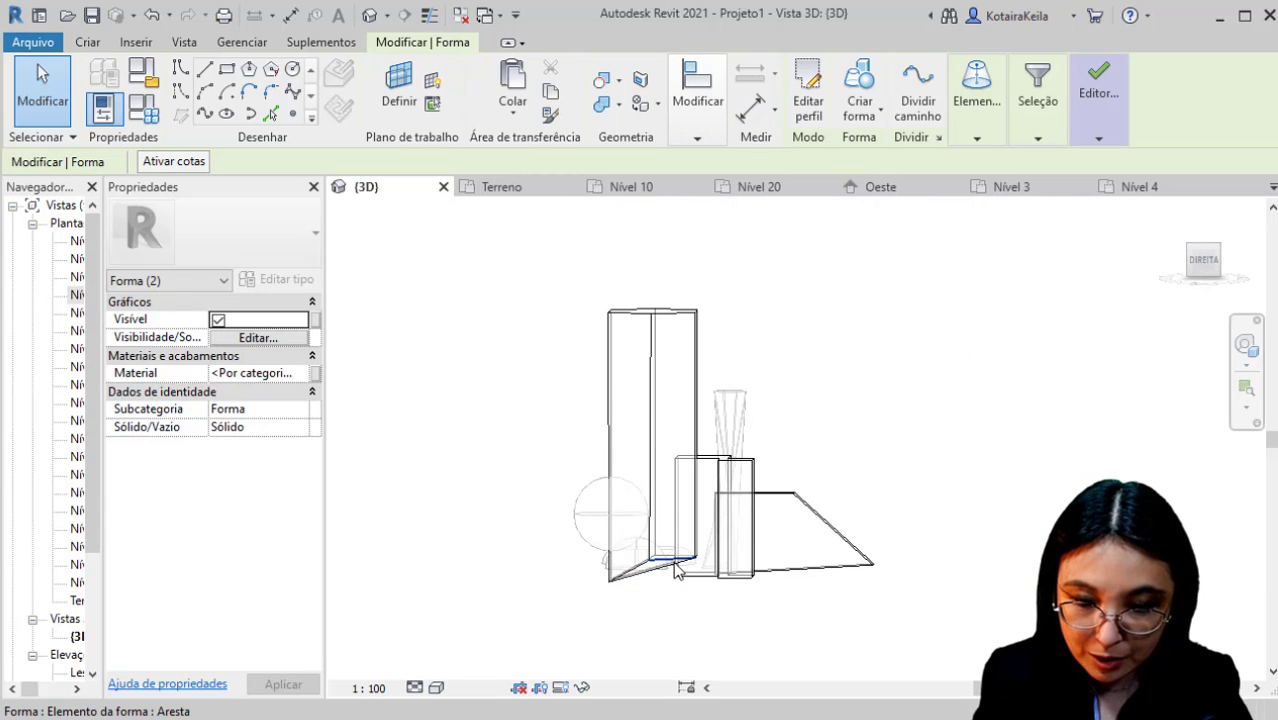
pyautogui.click(704, 624)
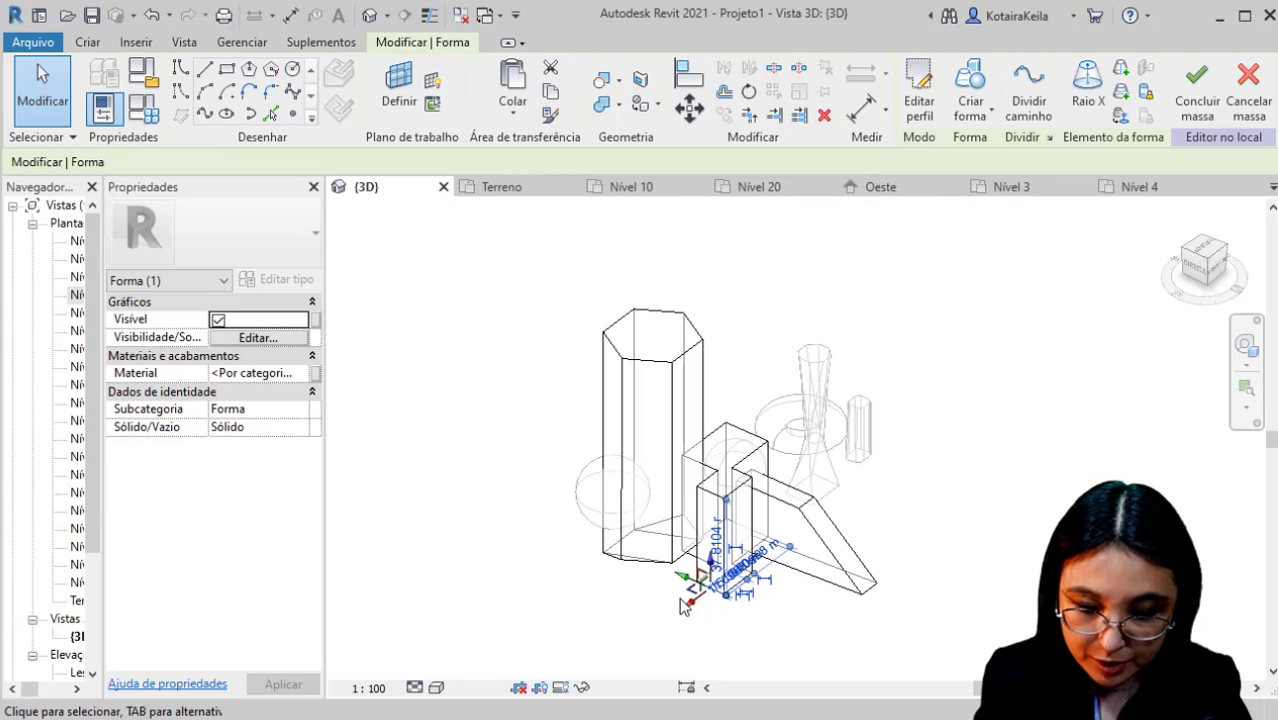
pyautogui.keyDown('shift'); pyautogui.moveTo(807, 606); pyautogui.dragTo(764, 583, button='middle'); pyautogui.keyUp('shift')
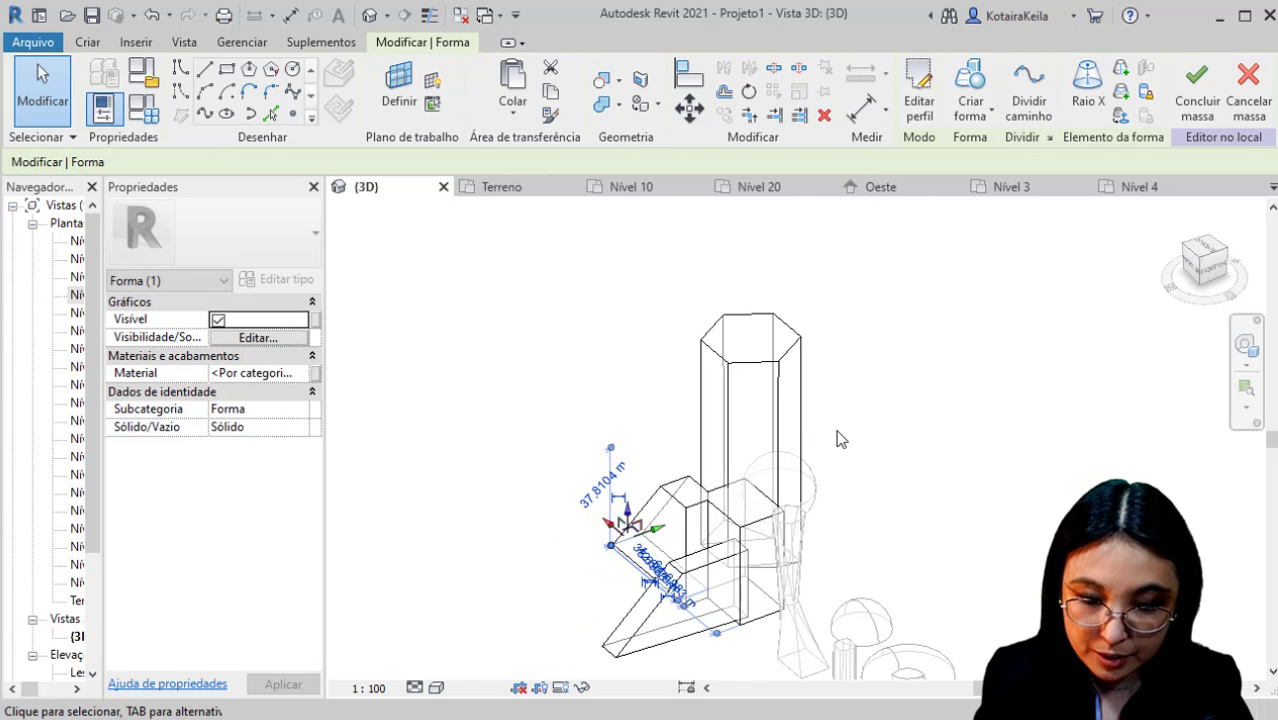
pyautogui.press('Escape')
# Display the 3D view in the Sombreado visual style and inspect where the forms overlap.
pyautogui.scroll(5, 800, 435)
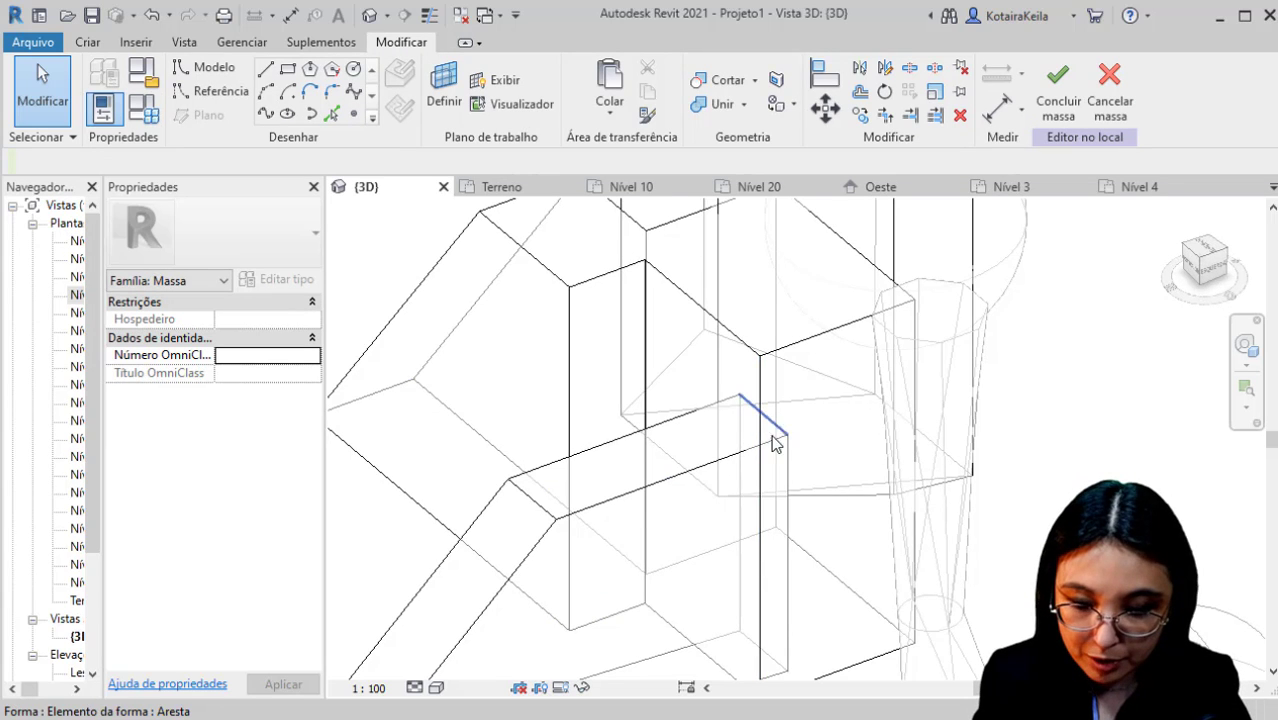
pyautogui.scroll(-2, 775, 443)
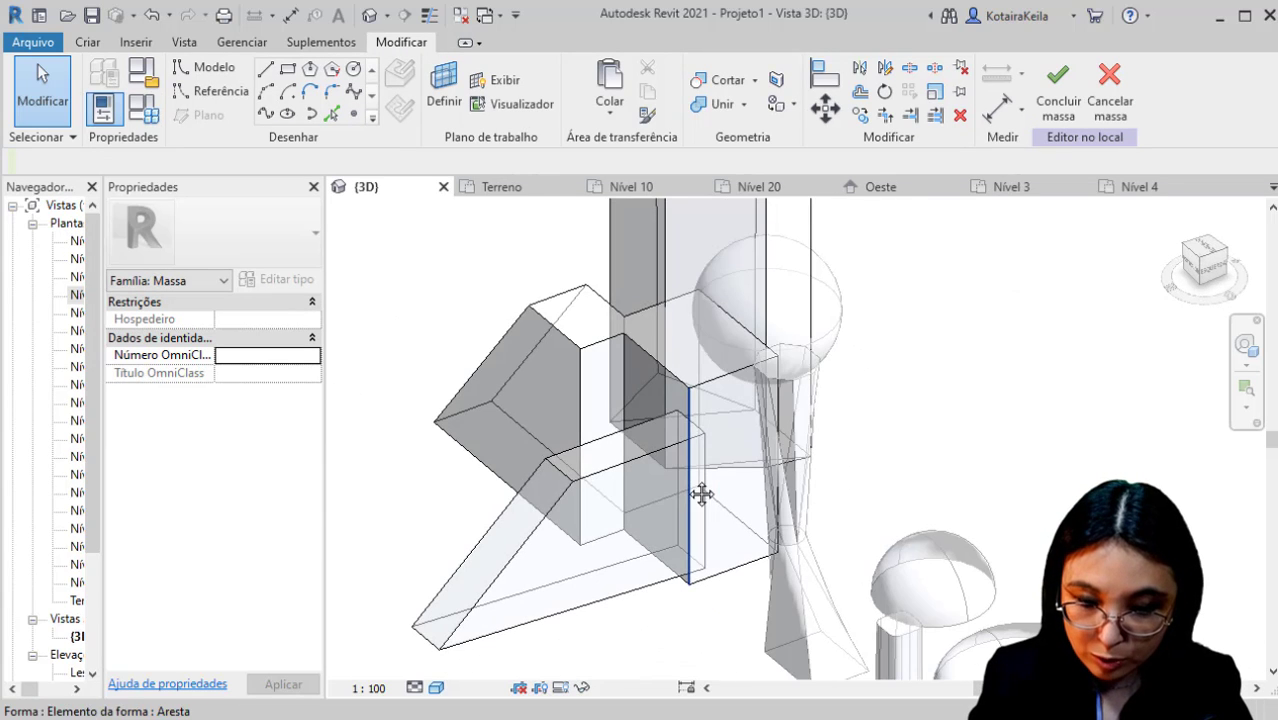
pyautogui.keyDown('shift'); pyautogui.moveTo(673, 590); pyautogui.dragTo(772, 525, button='middle'); pyautogui.keyUp('shift')
pyautogui.click(437, 688)
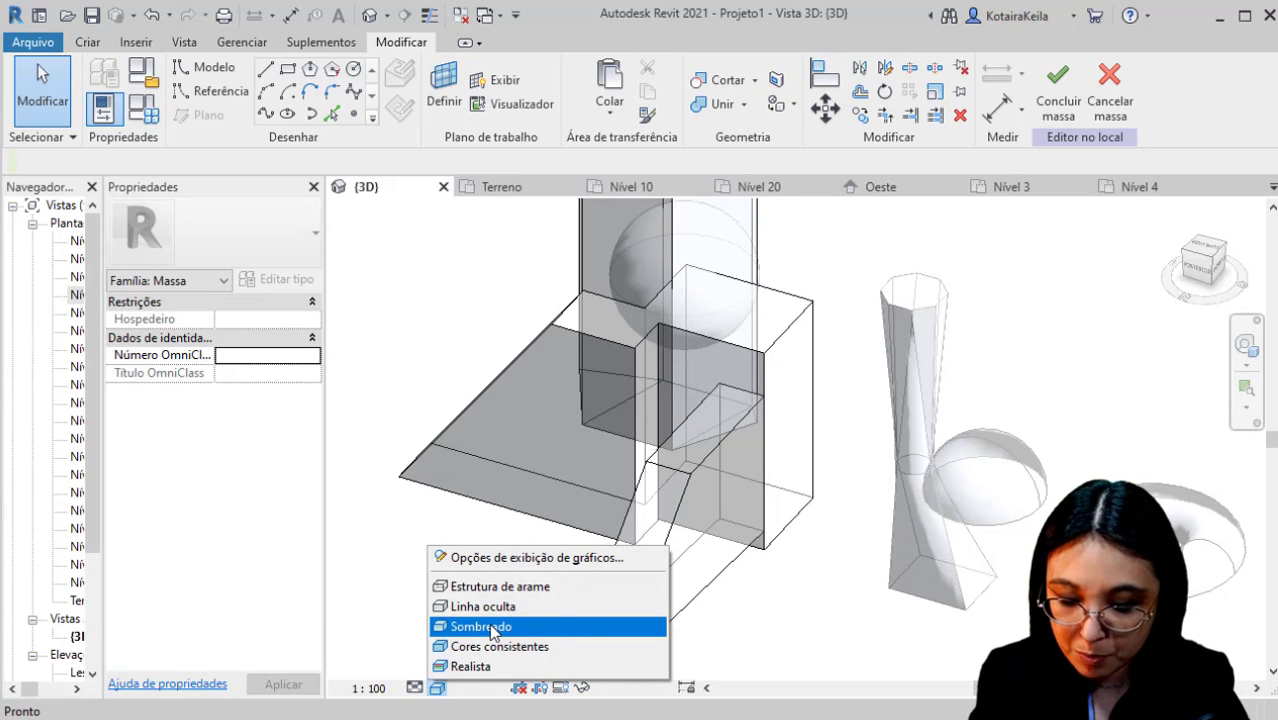
pyautogui.keyDown('shift'); pyautogui.moveTo(428, 500); pyautogui.dragTo(732, 604, button='middle'); pyautogui.keyUp('shift')
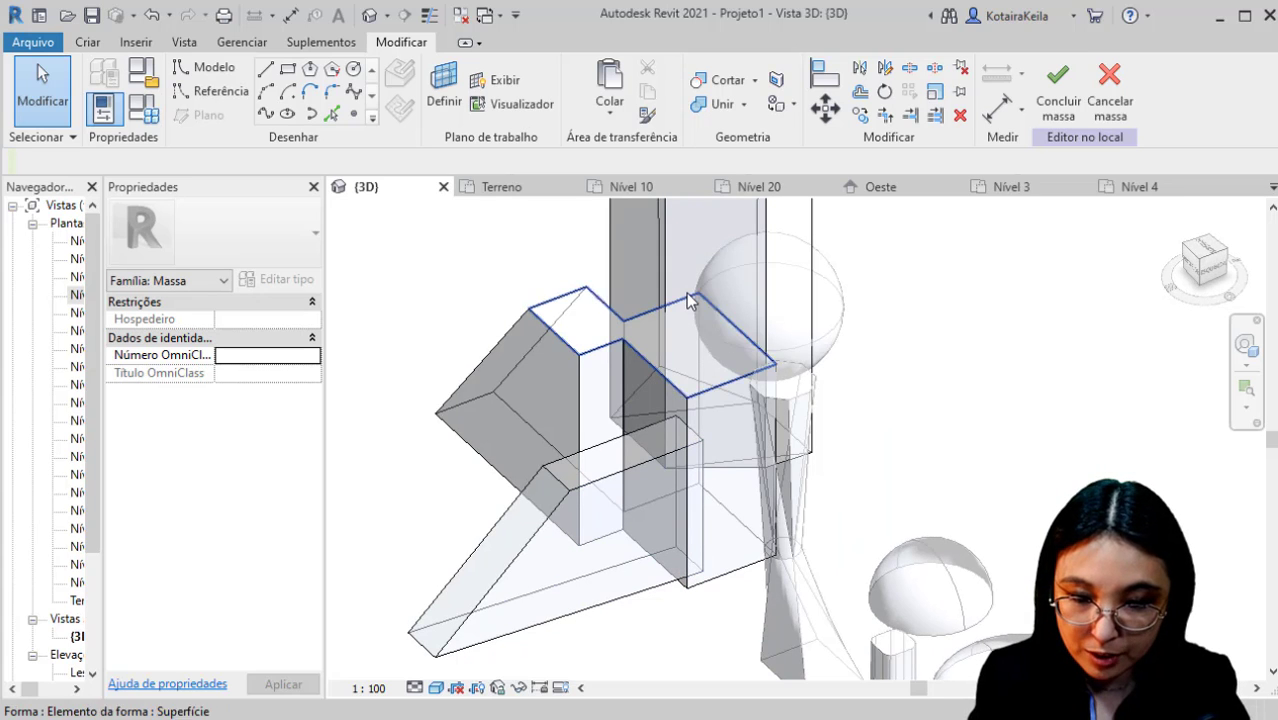
pyautogui.keyDown('shift'); pyautogui.moveTo(623, 481); pyautogui.dragTo(863, 519, button='middle'); pyautogui.keyUp('shift')
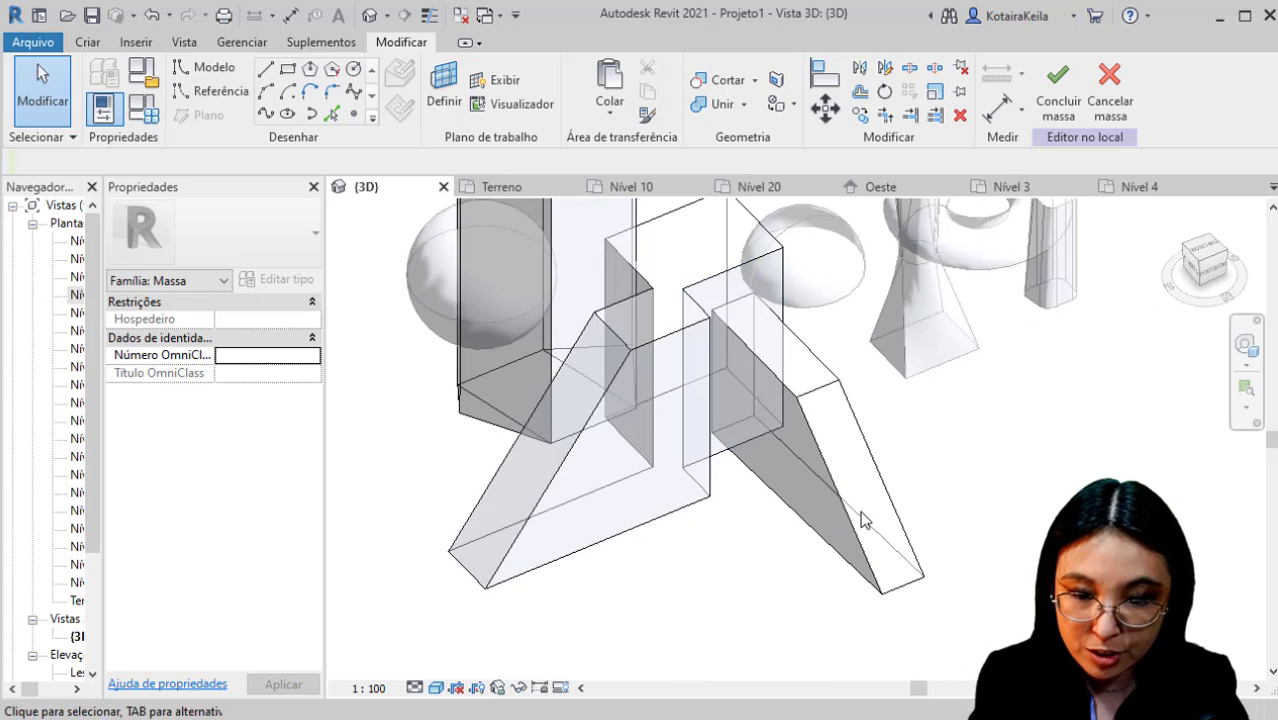
# Cut the long sloped volume with the stepped volume using Cortar geometria.
pyautogui.click(756, 81)
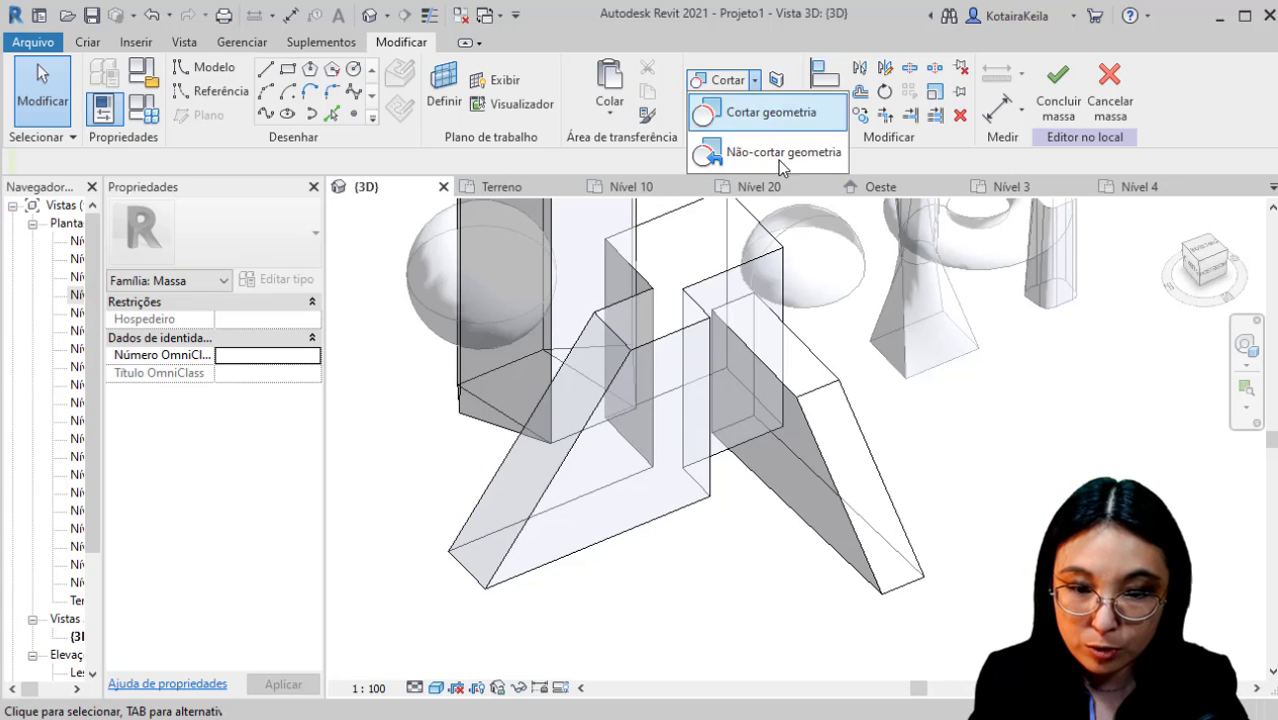
pyautogui.click(886, 167)
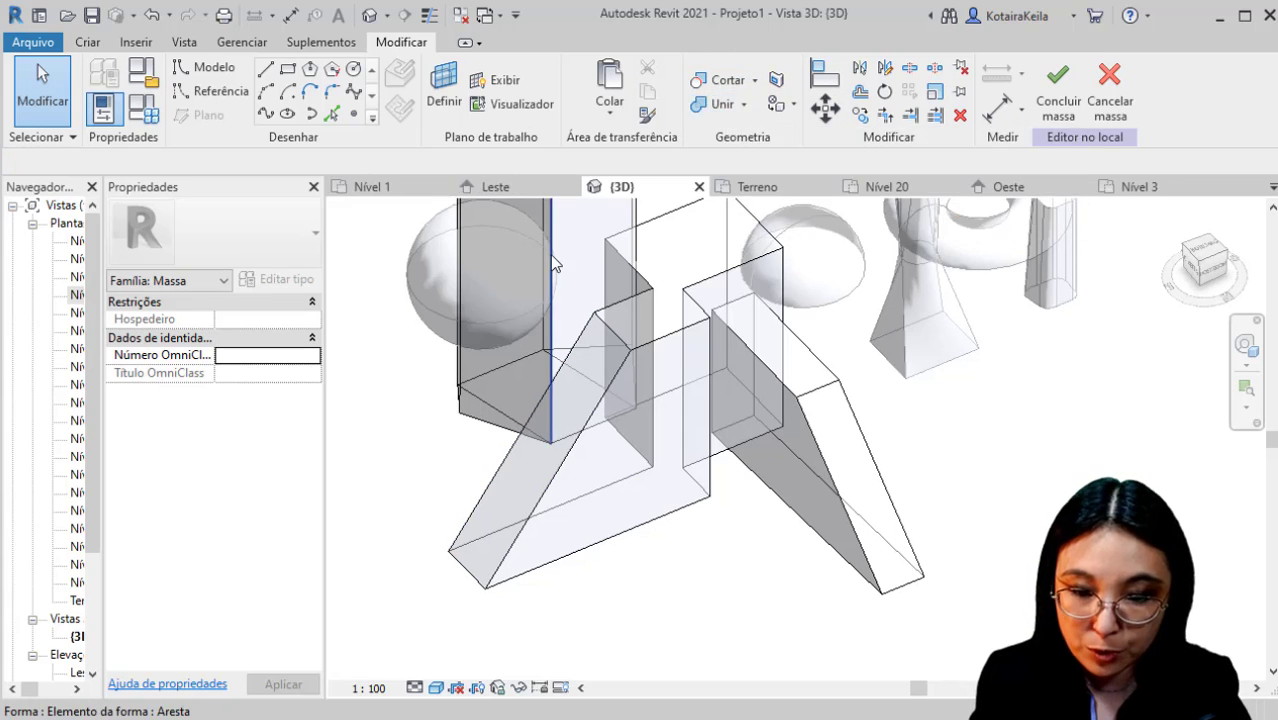
pyautogui.click(727, 80)
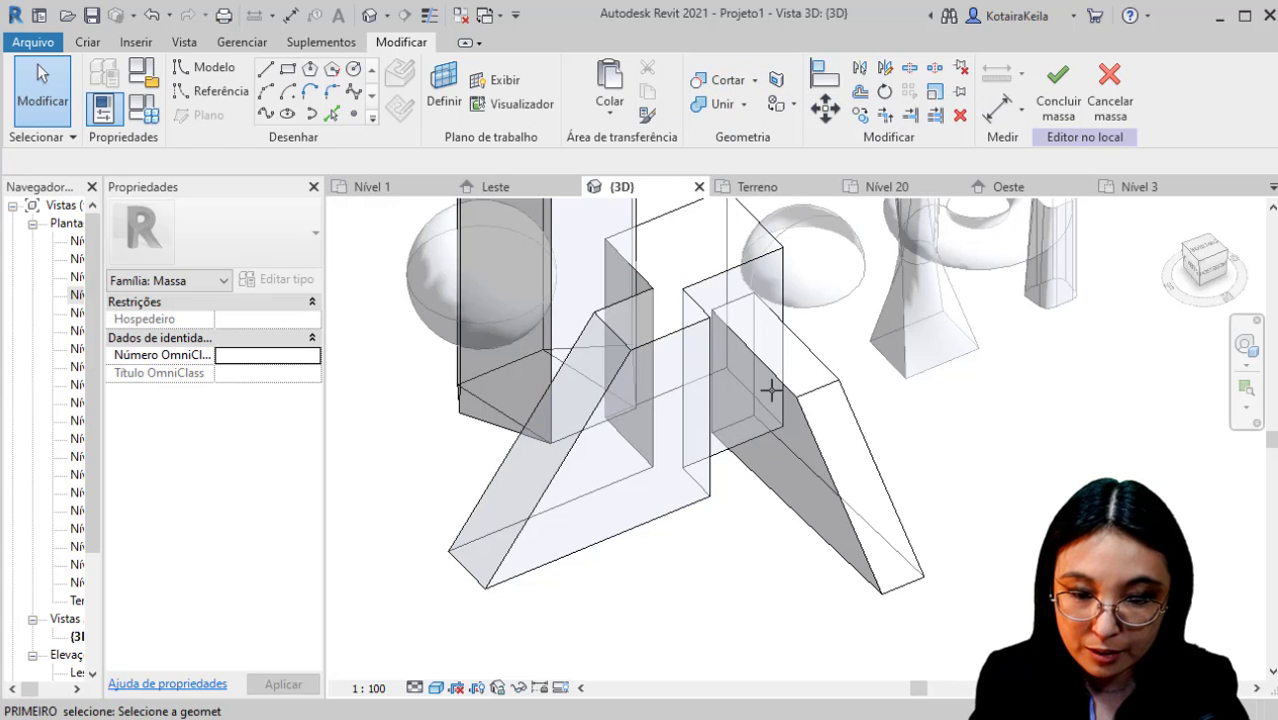
pyautogui.click(807, 357)
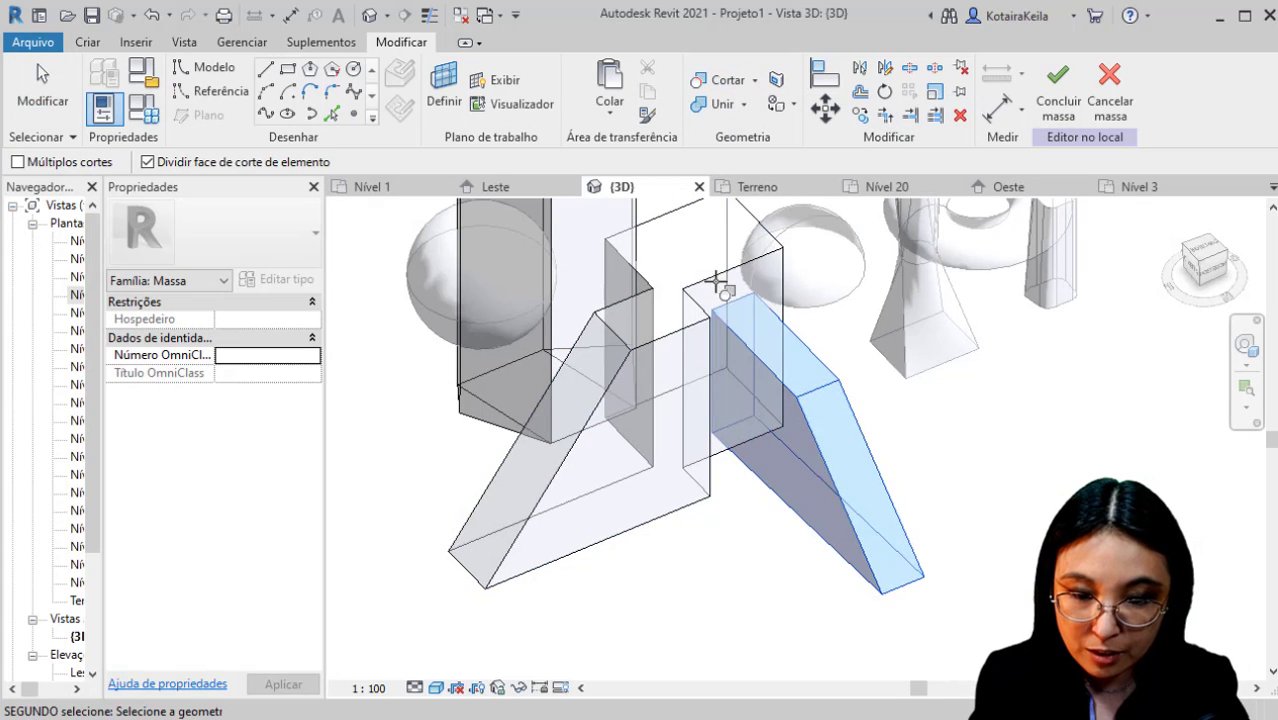
pyautogui.click(650, 228)
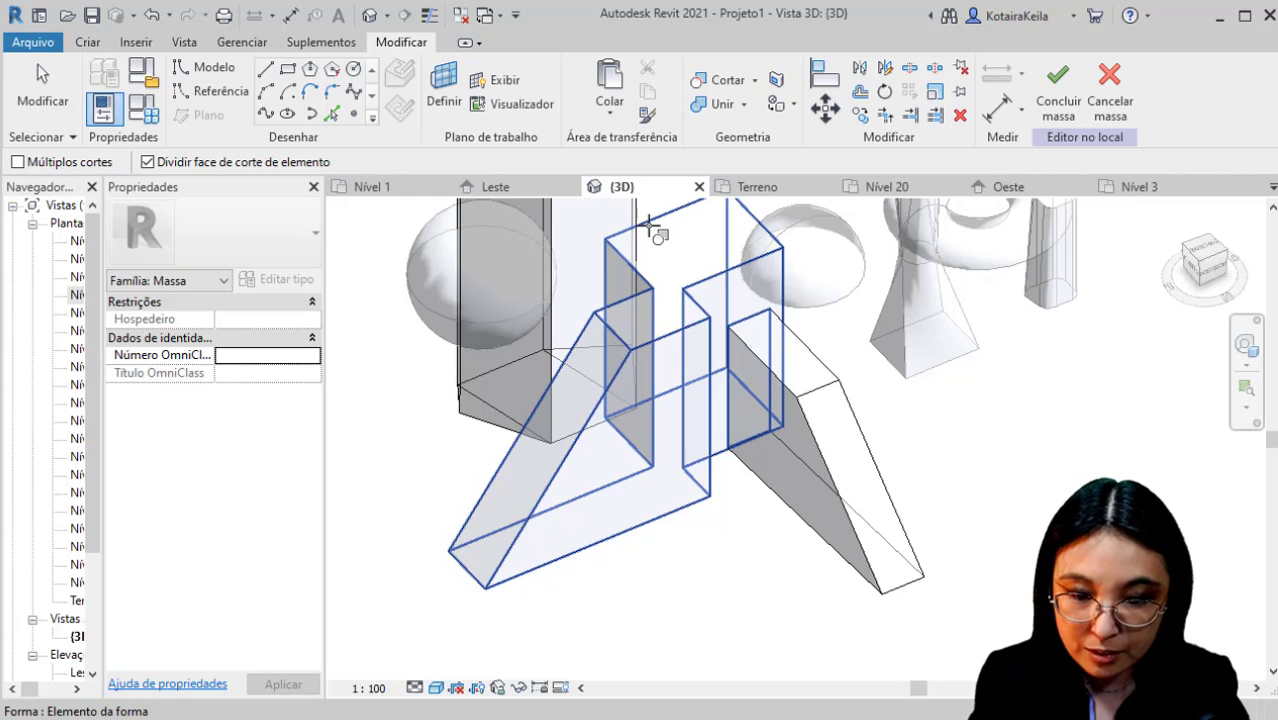
# Remove the cut between the long sloped volume and the stepped volume using Não-cortar geometria.
pyautogui.click(782, 370)
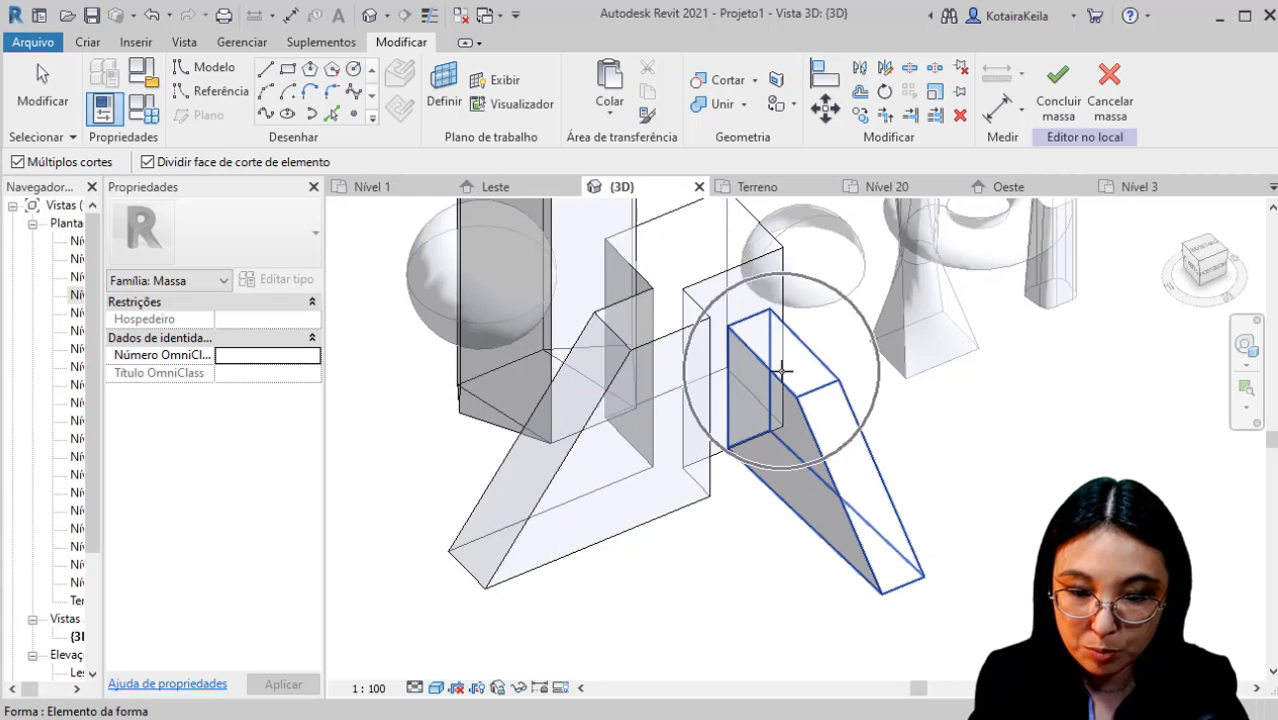
pyautogui.click(708, 263)
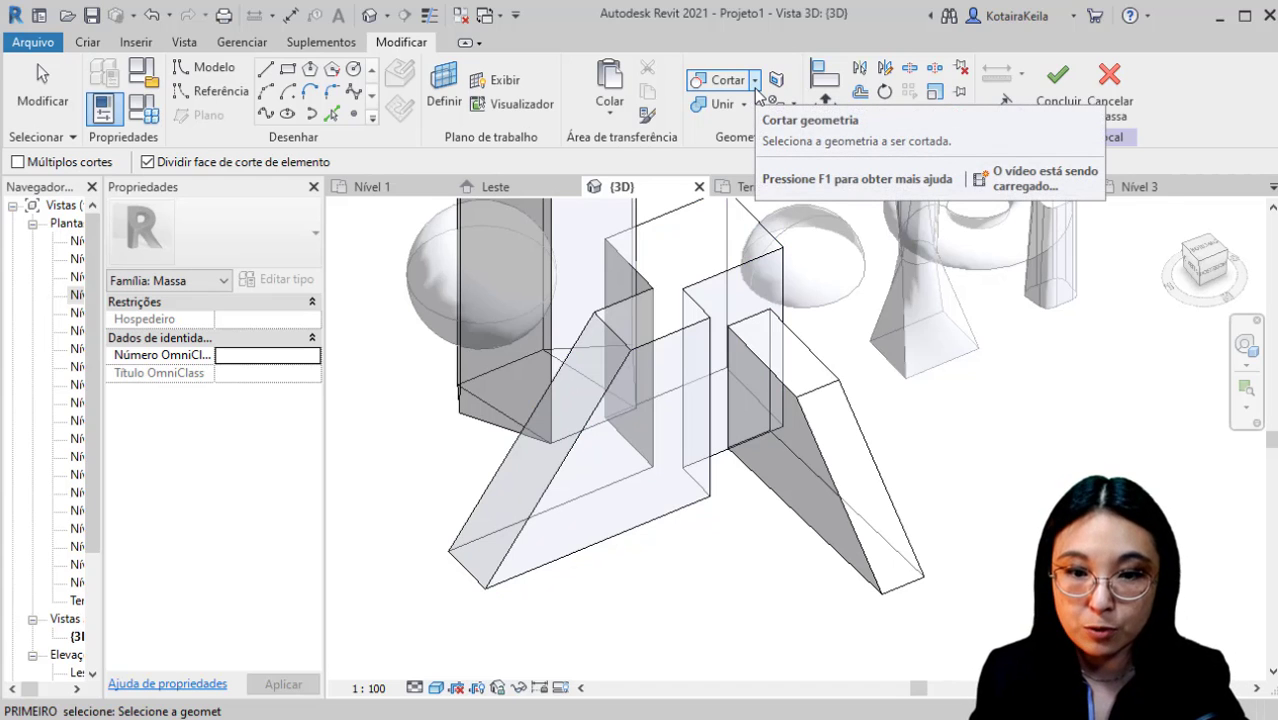
pyautogui.click(755, 80)
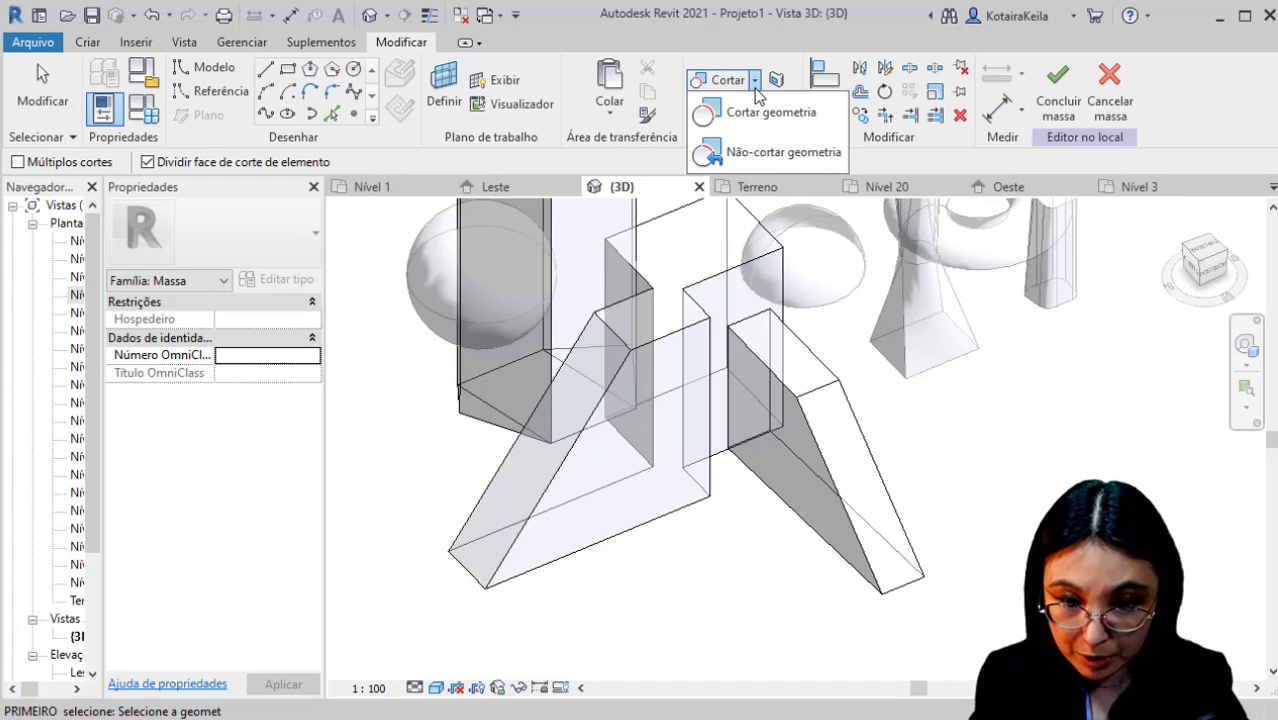
pyautogui.click(748, 160)
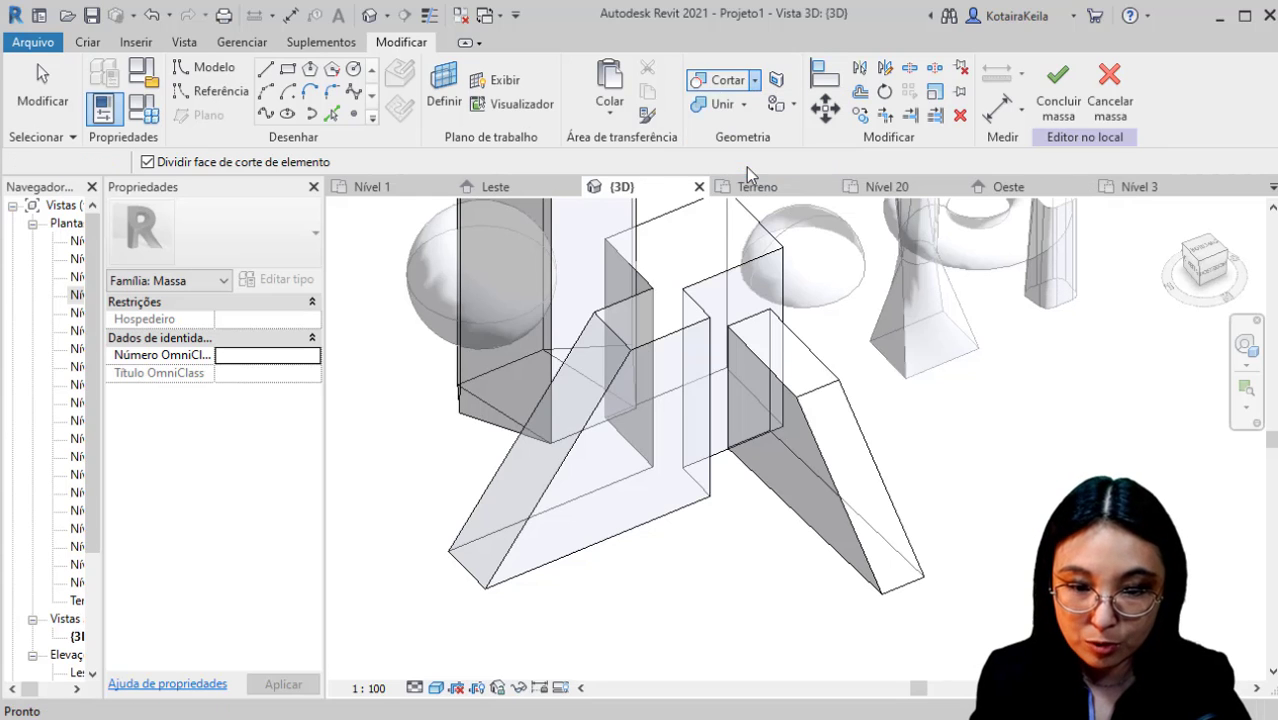
pyautogui.click(840, 400)
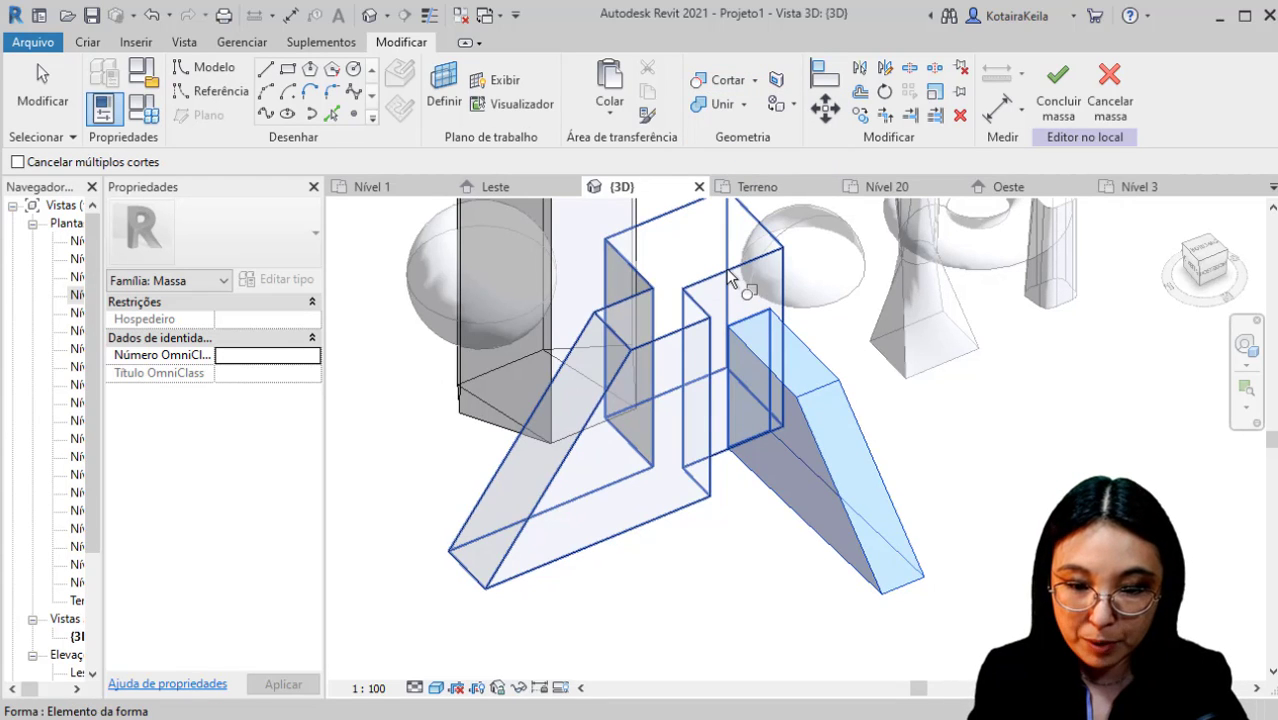
pyautogui.click(727, 269)
pyautogui.keyDown('shift'); pyautogui.moveTo(765, 358); pyautogui.dragTo(850, 354, button='middle'); pyautogui.keyUp('shift')
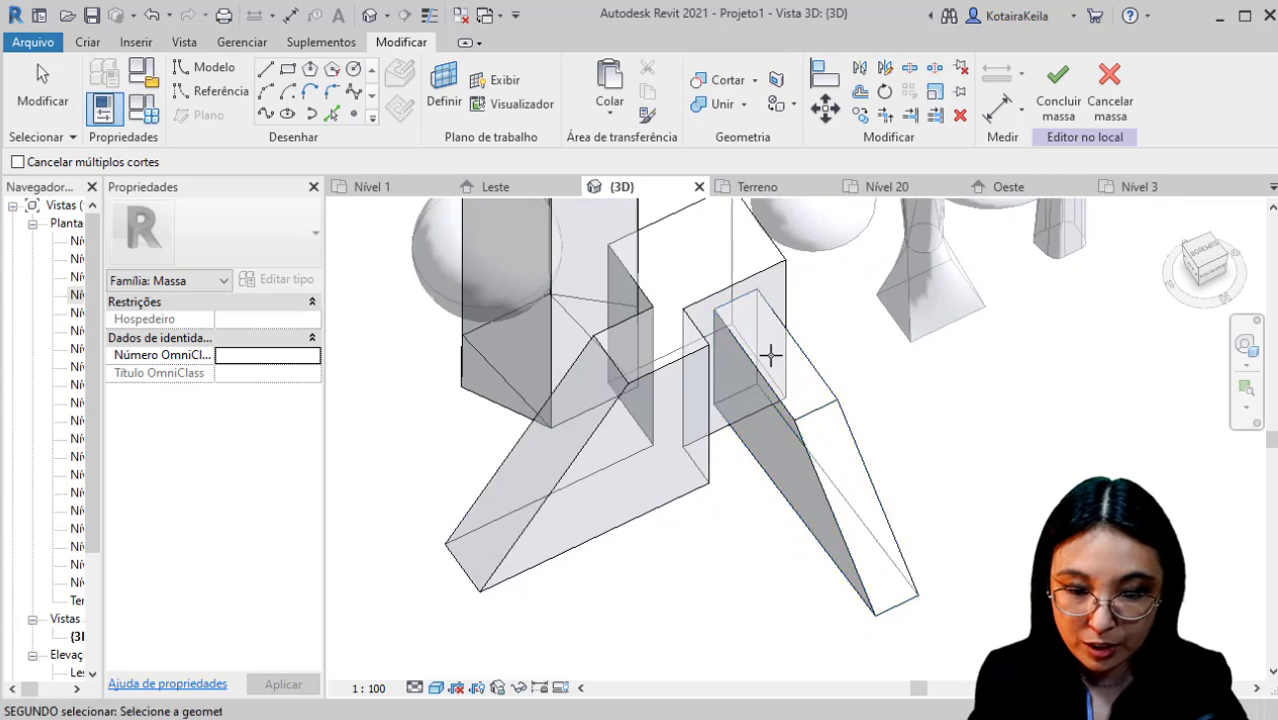
# Join the stepped volume and the long sloped volume with Unir geometria and inspect the joint from several sides.
pyautogui.click(743, 104)
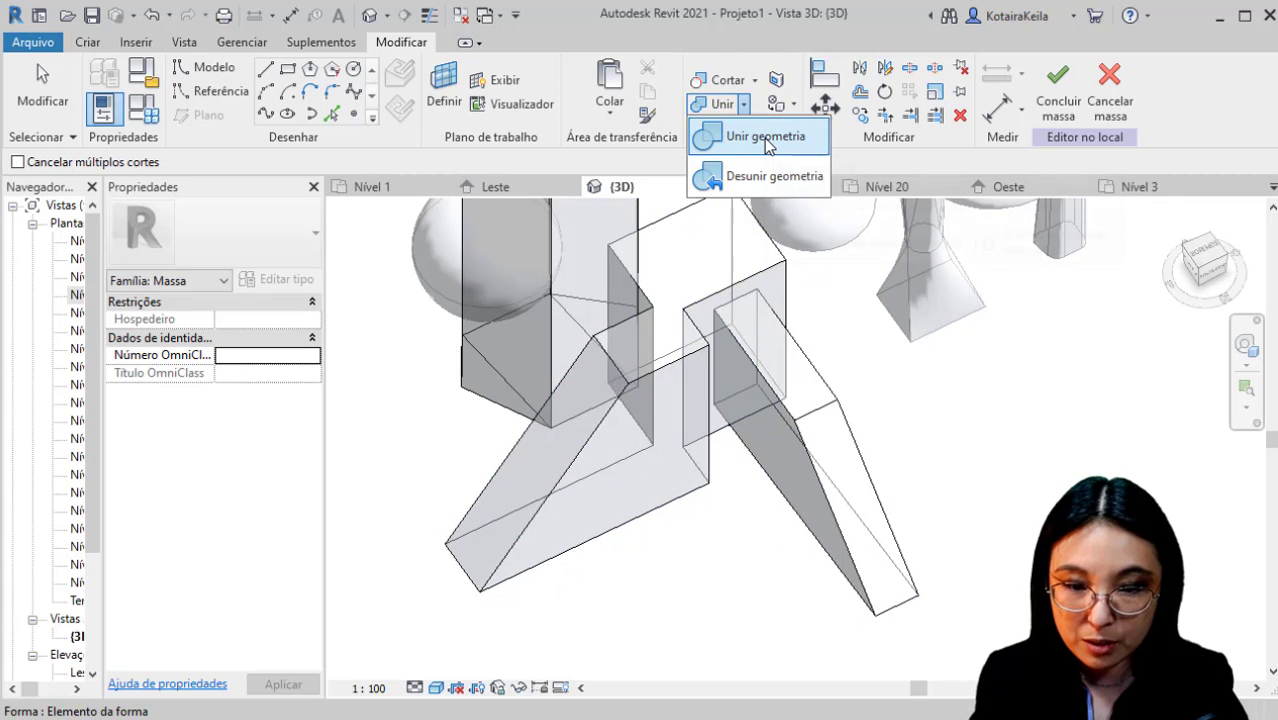
pyautogui.click(764, 141)
pyautogui.click(742, 276)
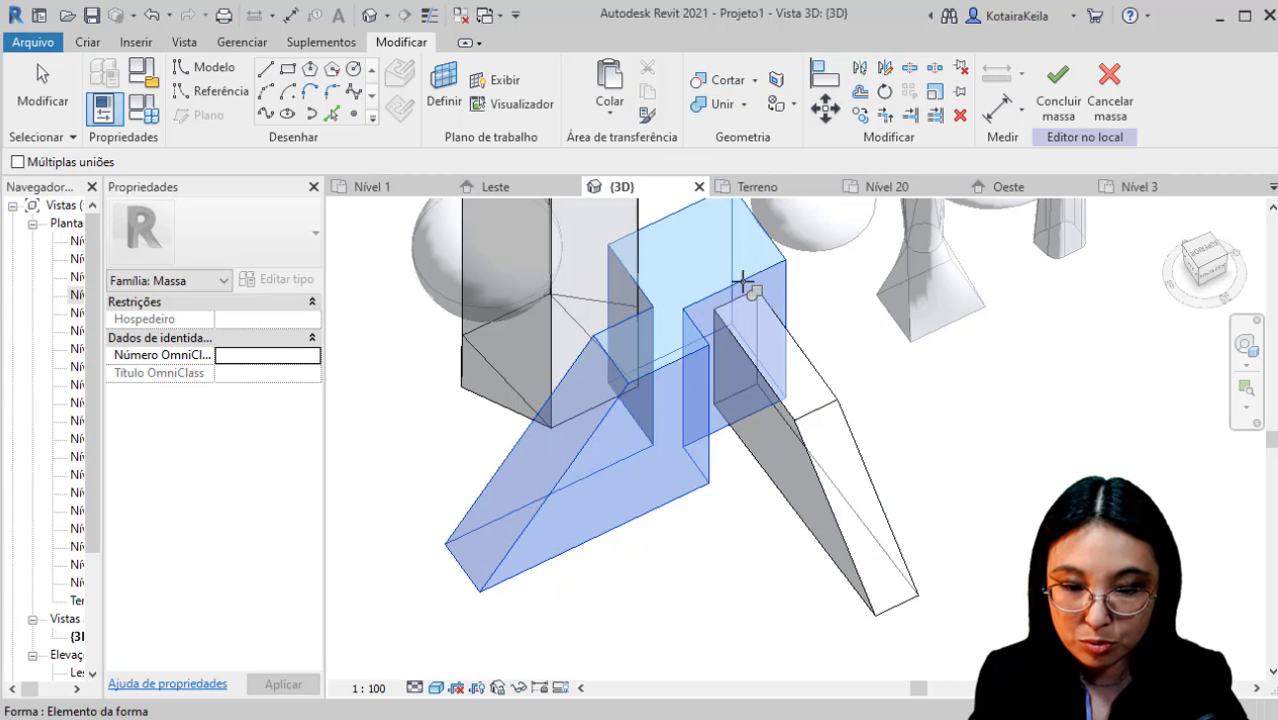
pyautogui.click(807, 361)
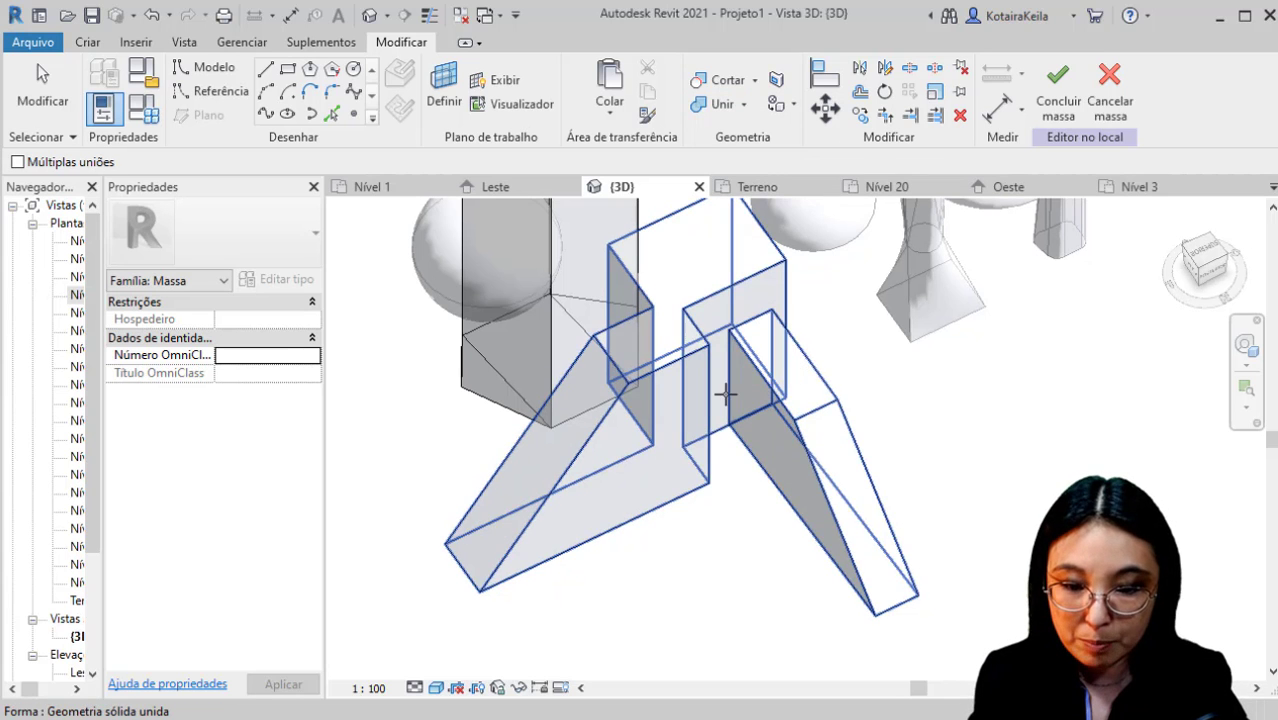
pyautogui.keyDown('shift'); pyautogui.moveTo(725, 393); pyautogui.dragTo(678, 355, button='middle'); pyautogui.keyUp('shift')
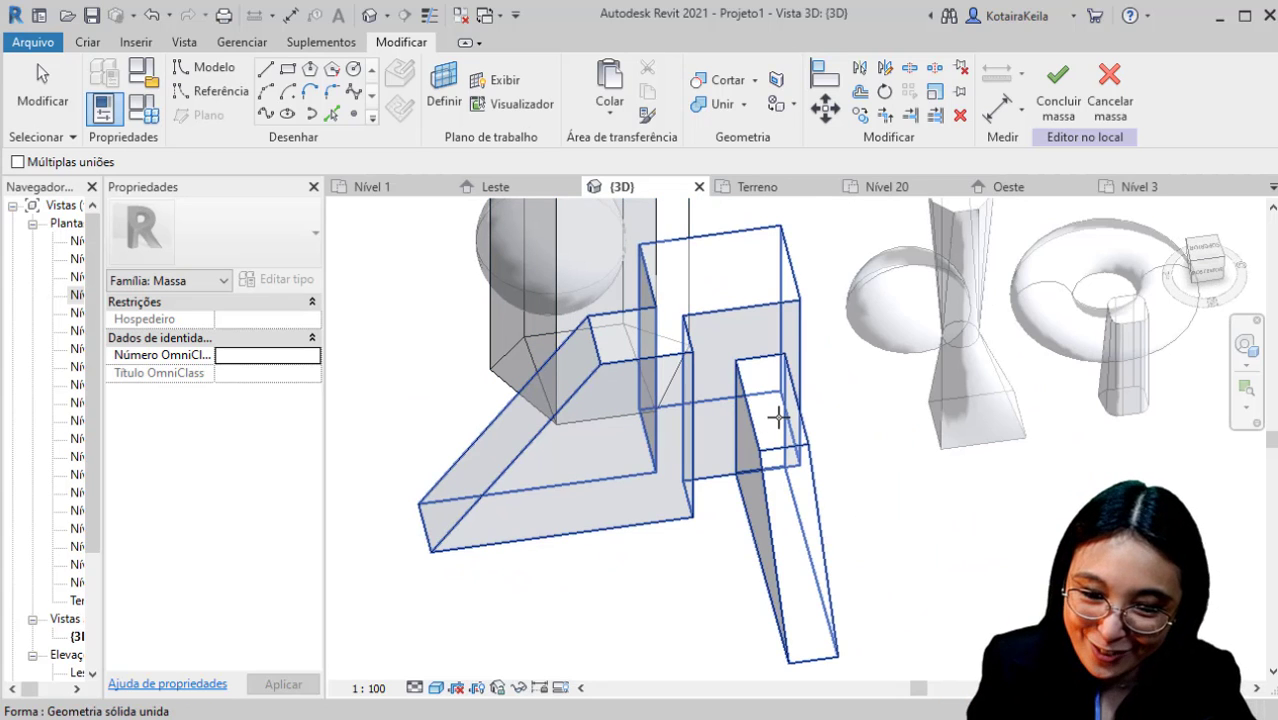
pyautogui.keyDown('shift'); pyautogui.moveTo(762, 427); pyautogui.dragTo(571, 334, button='middle'); pyautogui.keyUp('shift')
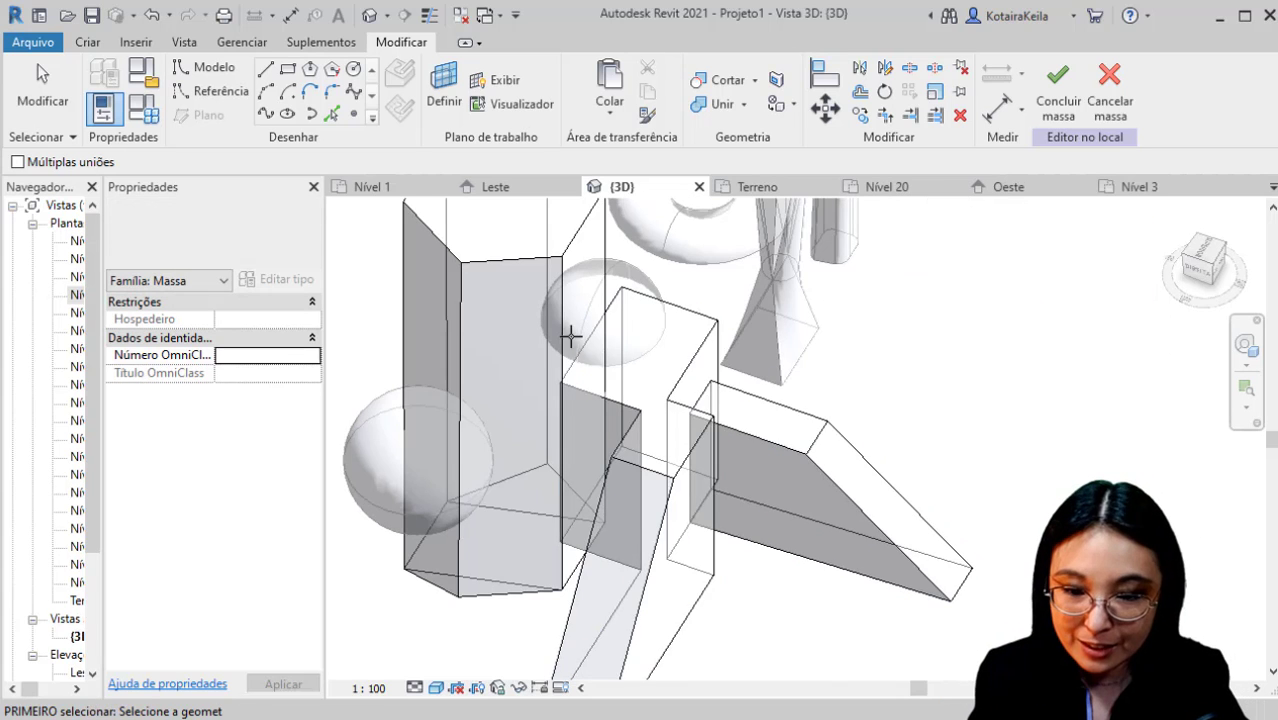
# Join the hexagonal tower to the stepped volume with Unir geometria and examine where the two forms meet.
pyautogui.click(743, 104)
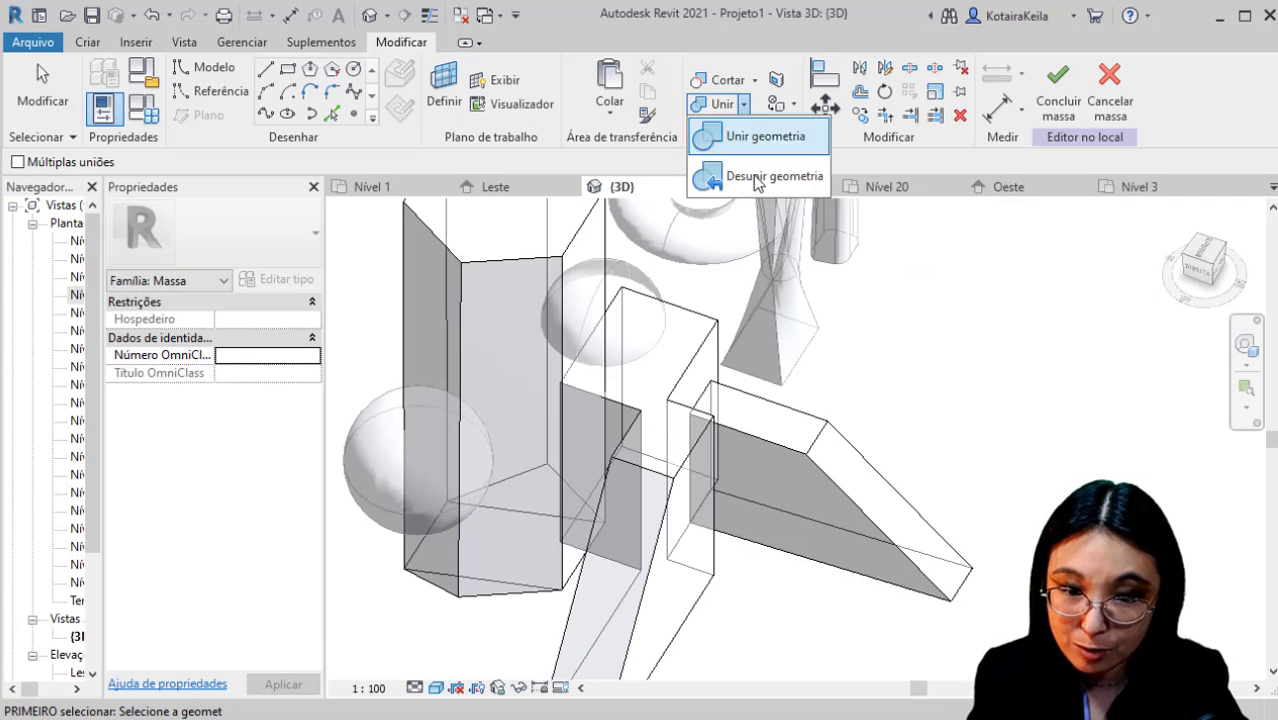
pyautogui.click(743, 106)
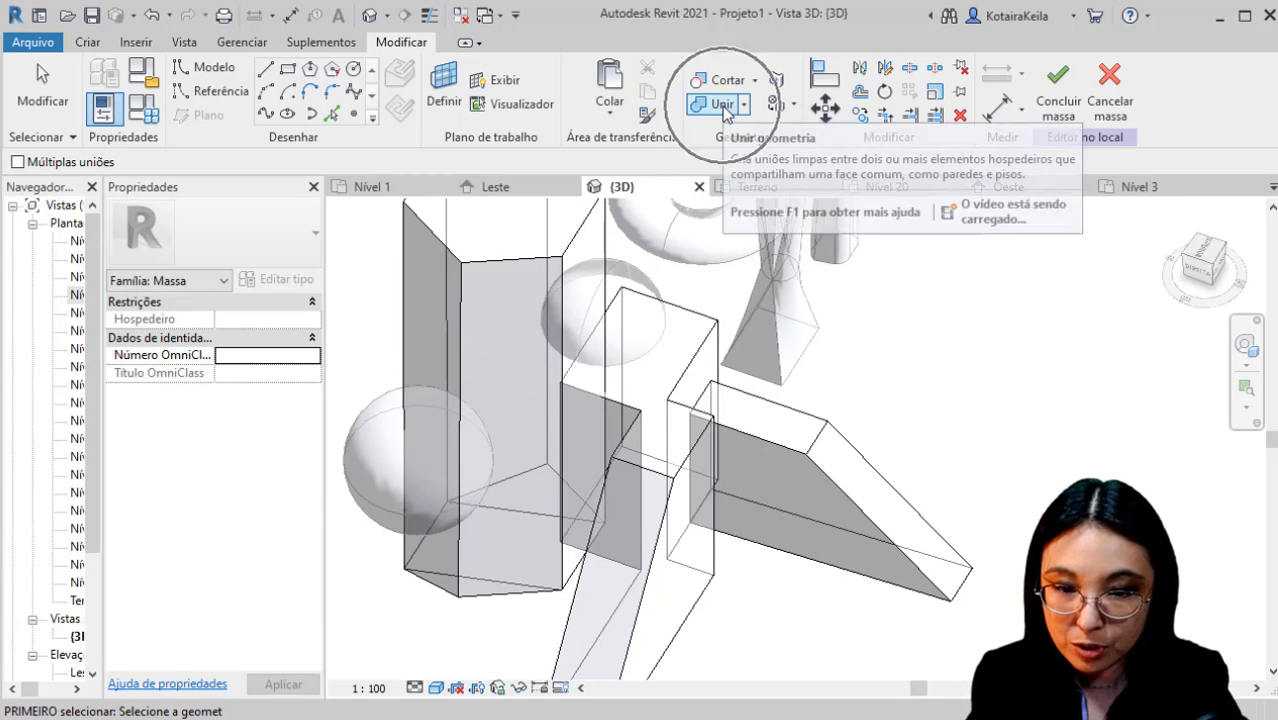
pyautogui.click(556, 298)
pyautogui.click(629, 400)
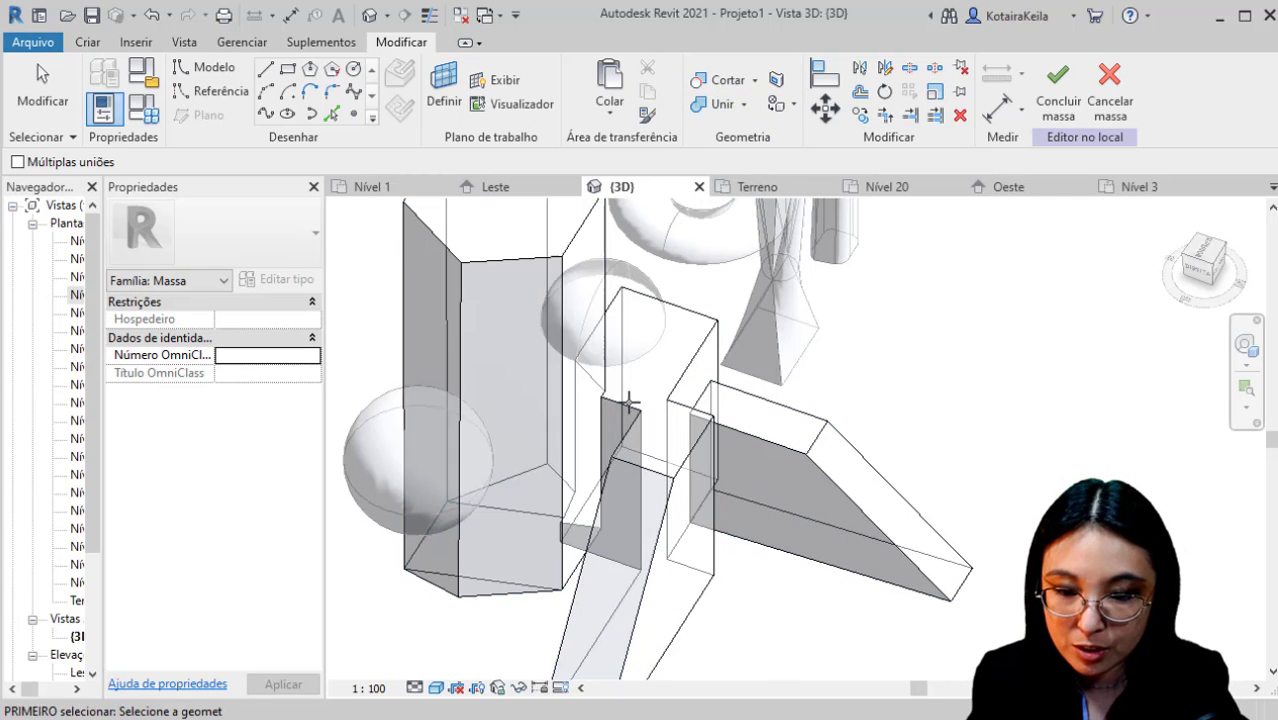
pyautogui.keyDown('shift'); pyautogui.moveTo(628, 464); pyautogui.dragTo(683, 466, button='middle'); pyautogui.keyUp('shift')
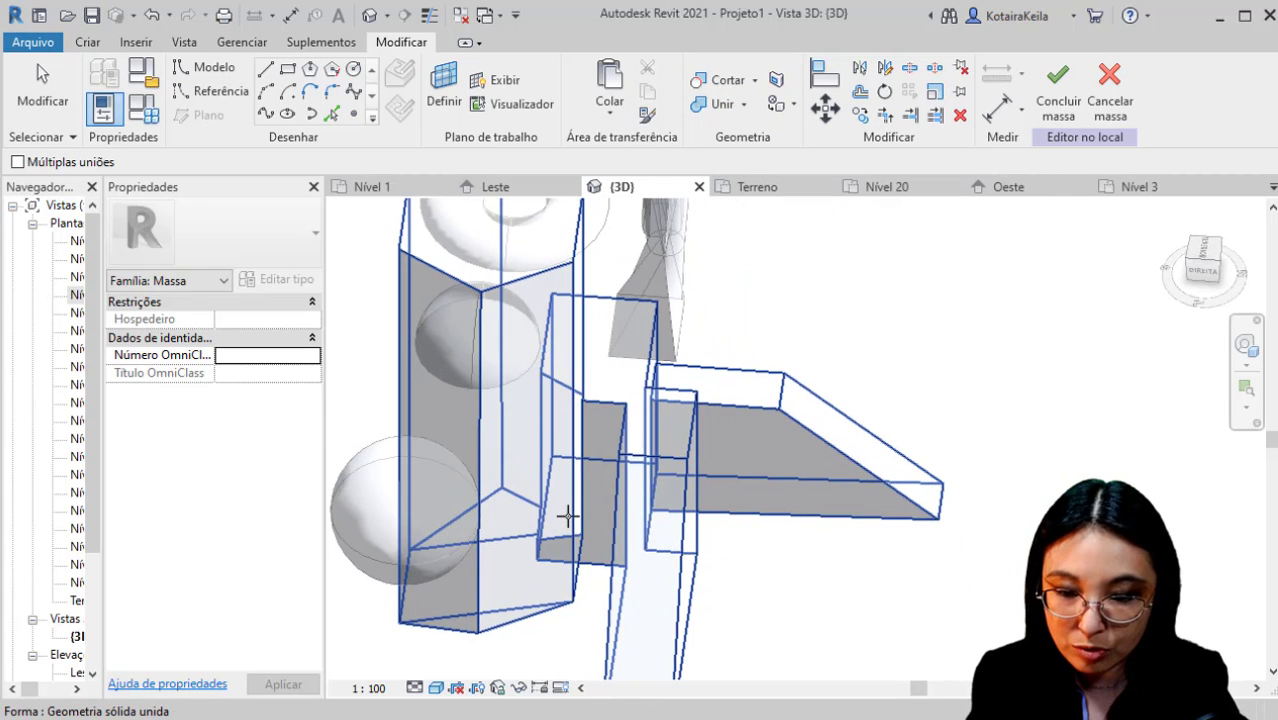
pyautogui.keyDown('shift'); pyautogui.moveTo(583, 564); pyautogui.dragTo(571, 334, button='middle'); pyautogui.keyUp('shift')
pyautogui.scroll(3, 557, 536)
pyautogui.scroll(-3, 562, 535)
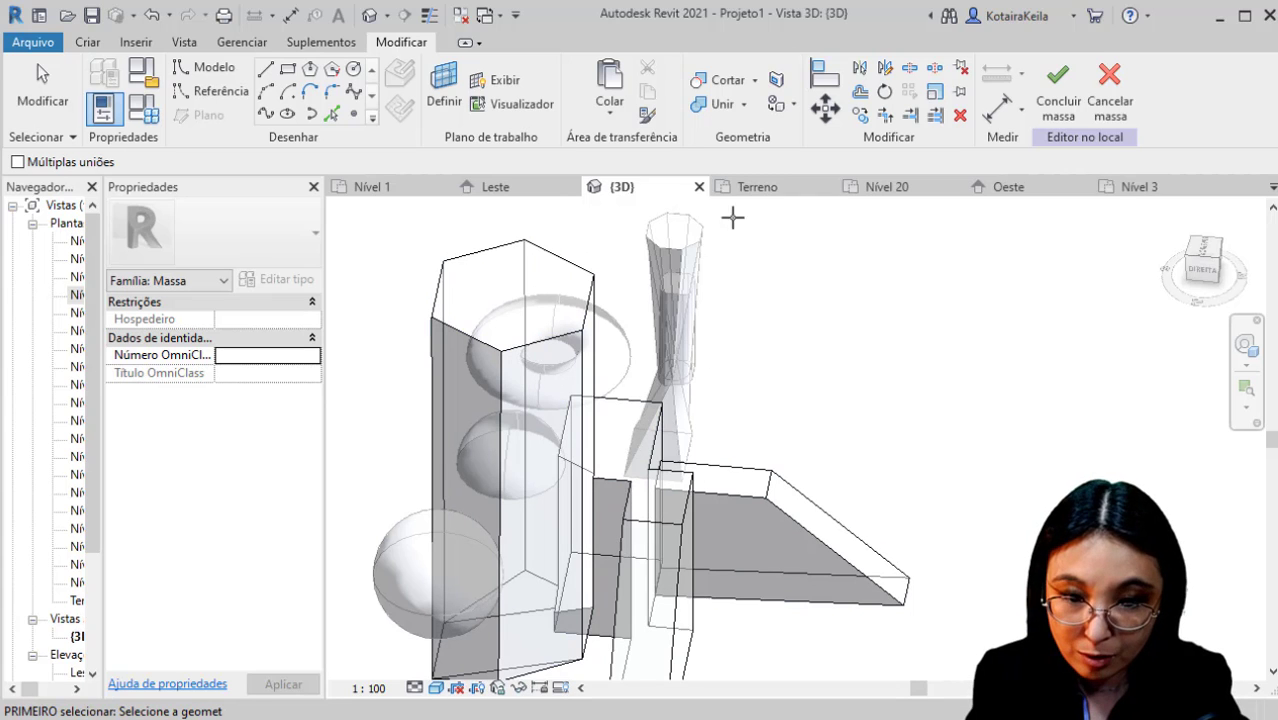
# Separate the stepped volume from the tower and the sloped volume with Desunir geometria, and check the overlaps.
pyautogui.click(744, 104)
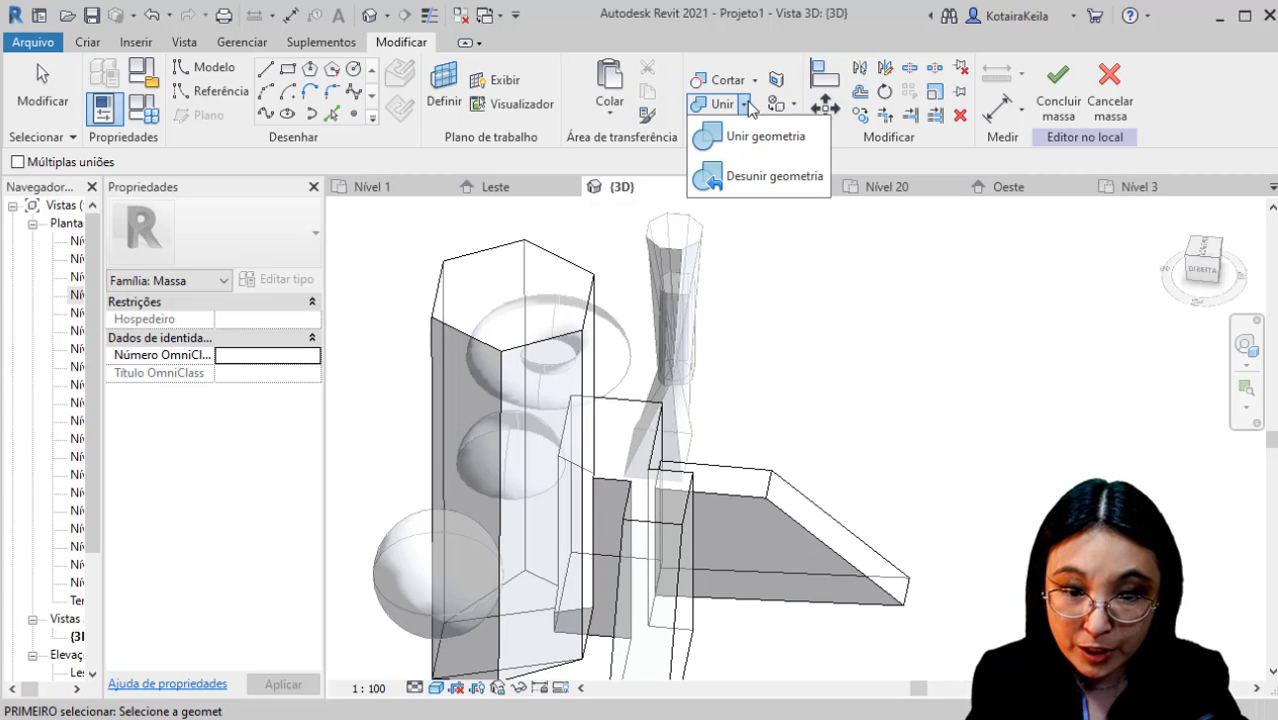
pyautogui.click(755, 178)
pyautogui.click(610, 480)
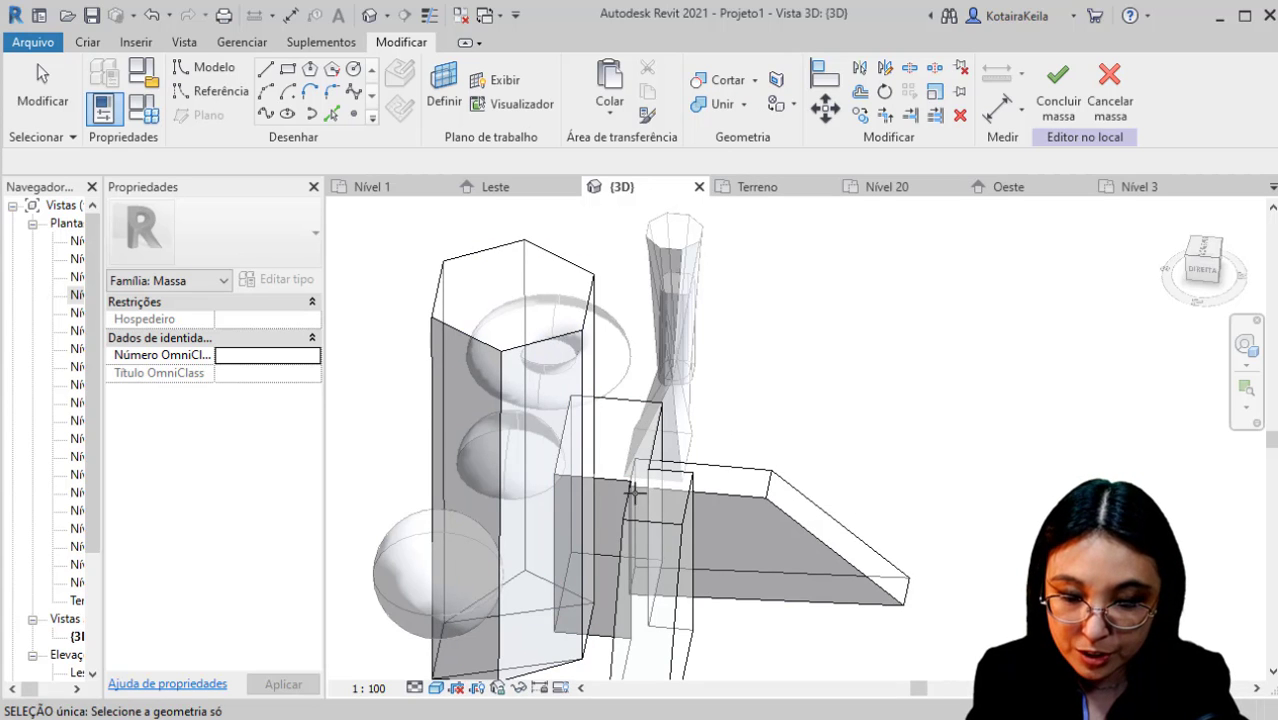
pyautogui.keyDown('shift'); pyautogui.moveTo(634, 493); pyautogui.dragTo(581, 515, button='middle'); pyautogui.keyUp('shift')
pyautogui.scroll(4, 613, 475)
pyautogui.press('ctrl')
pyautogui.scroll(-5, 613, 475)
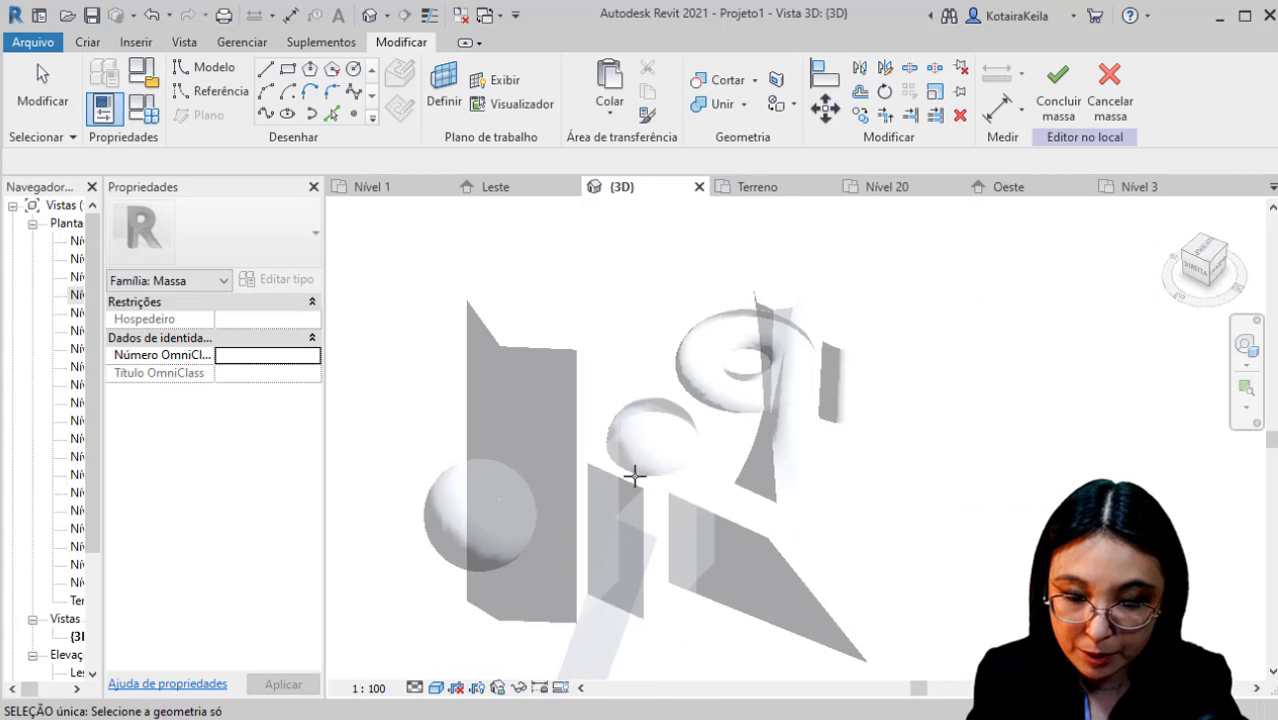
pyautogui.keyDown('shift'); pyautogui.moveTo(634, 476); pyautogui.dragTo(450, 526, button='middle'); pyautogui.keyUp('shift')
pyautogui.keyDown('shift'); pyautogui.moveTo(630, 468); pyautogui.dragTo(773, 456, button='middle'); pyautogui.keyUp('shift')
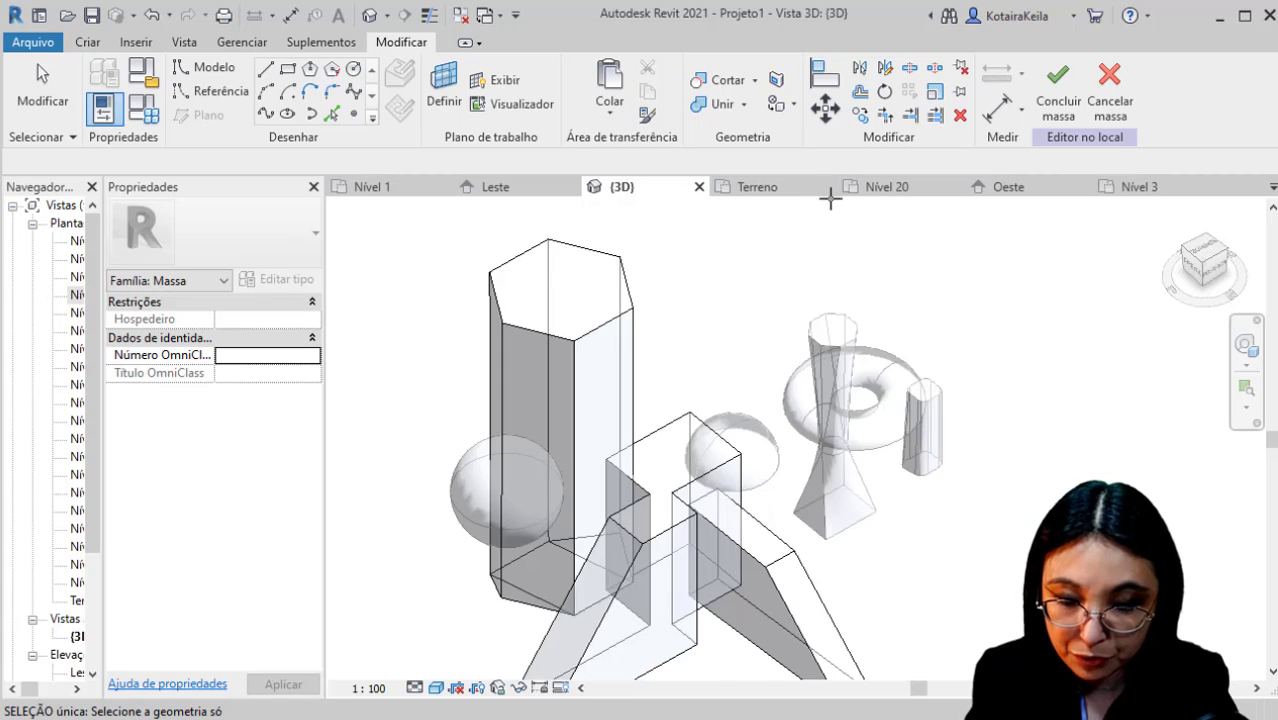
# Try cutting the hexagonal tower with the stepped volume using Cortar geometria.
pyautogui.click(757, 80)
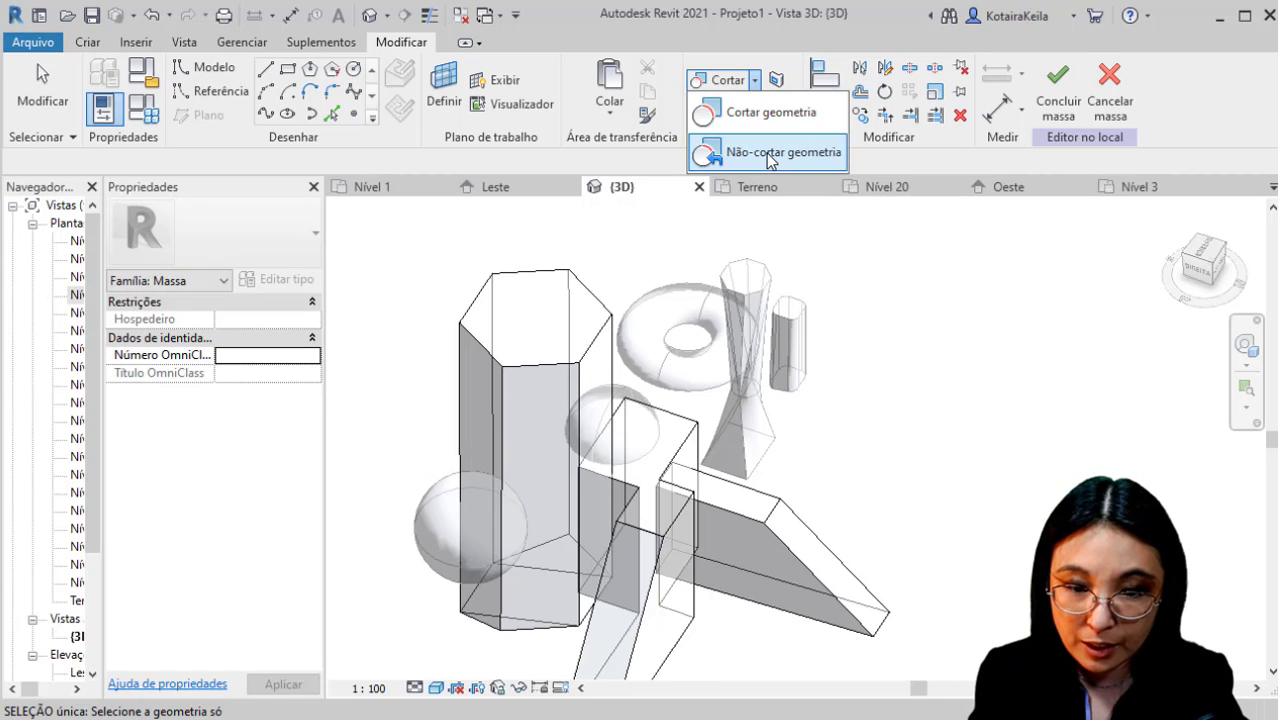
pyautogui.click(769, 155)
pyautogui.click(758, 82)
pyautogui.click(761, 122)
pyautogui.click(576, 330)
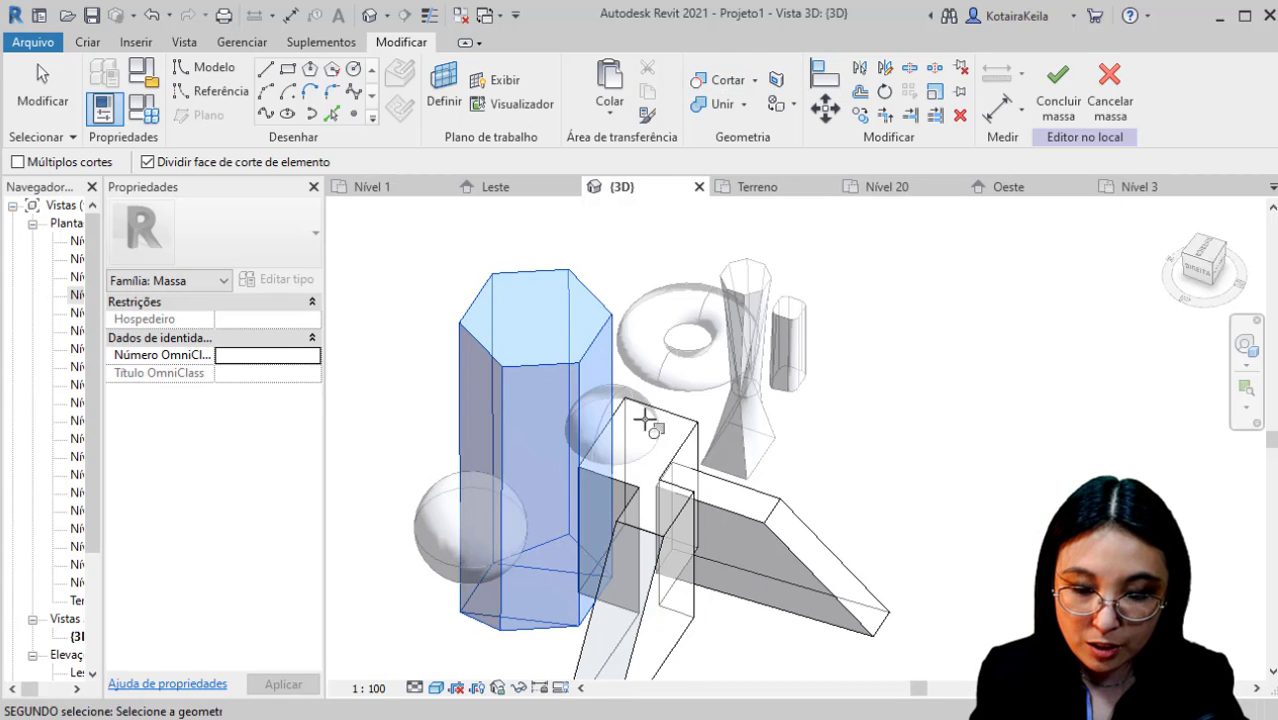
pyautogui.click(663, 418)
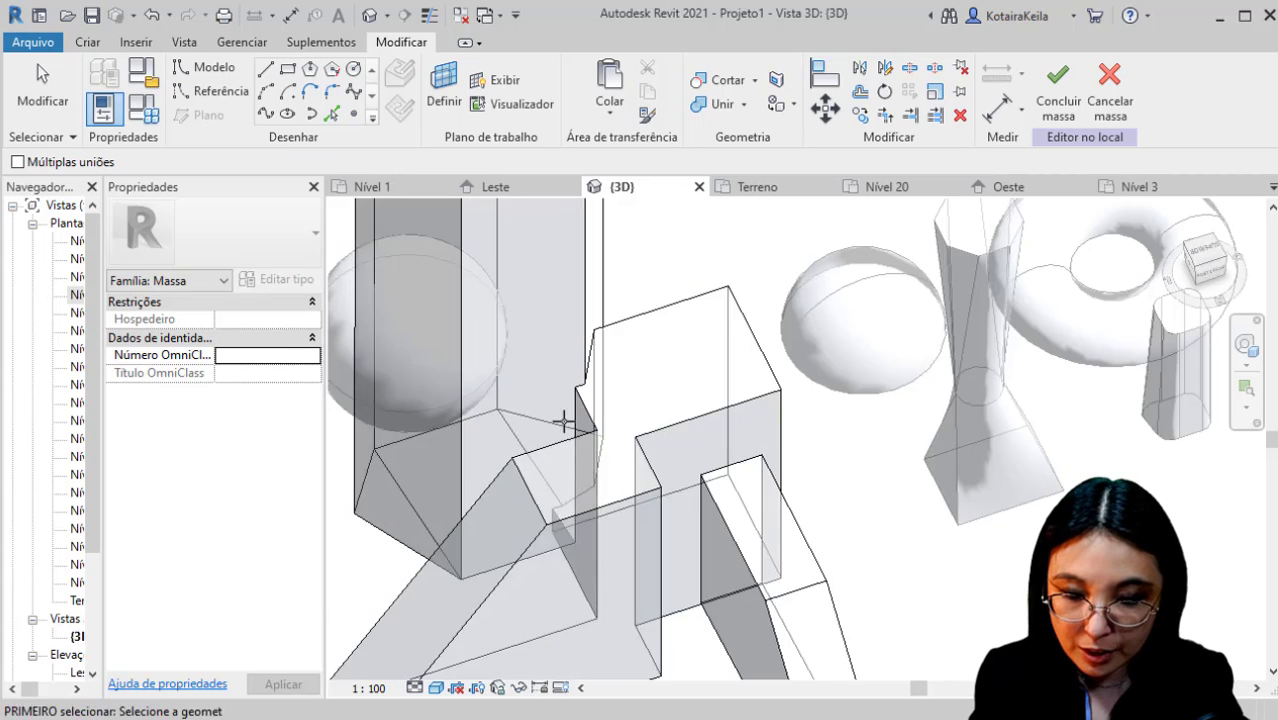
# Unjoin the combined tower, stepped volume and sloped volume using Desunir geometria on the joined solid.
pyautogui.keyDown('shift'); pyautogui.moveTo(562, 420); pyautogui.dragTo(642, 408, button='middle'); pyautogui.keyUp('shift')
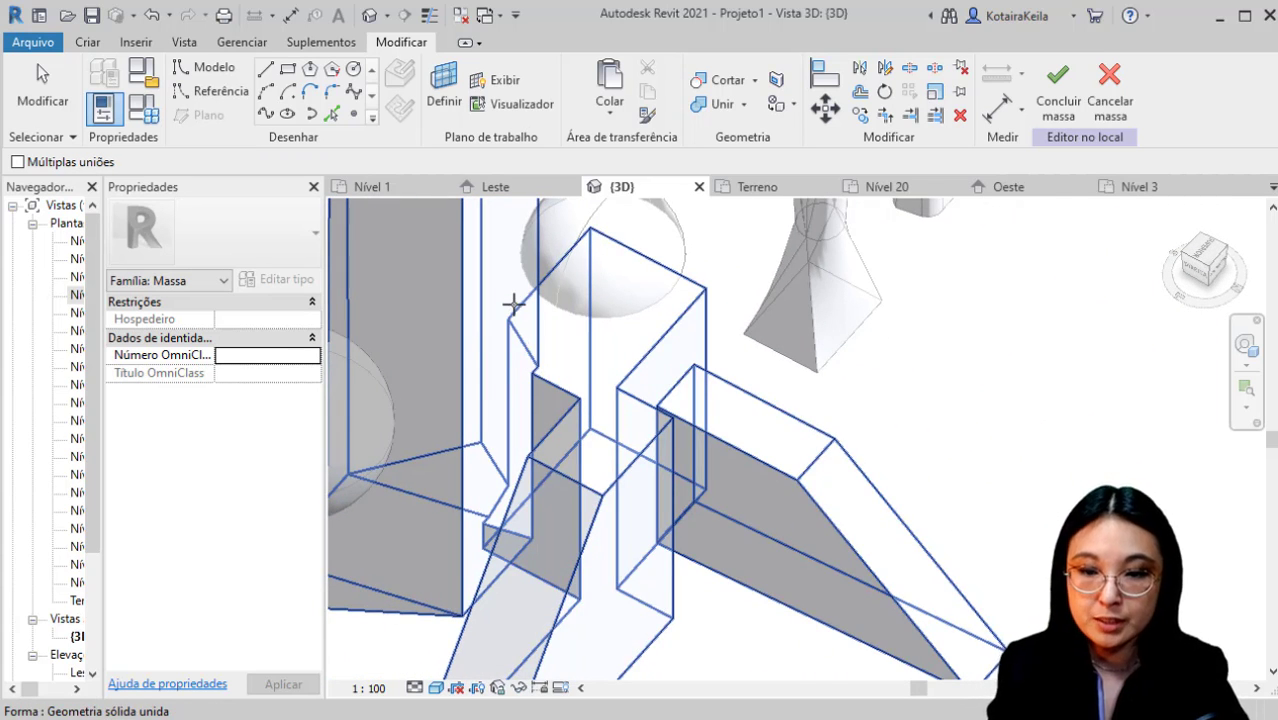
pyautogui.click(710, 103)
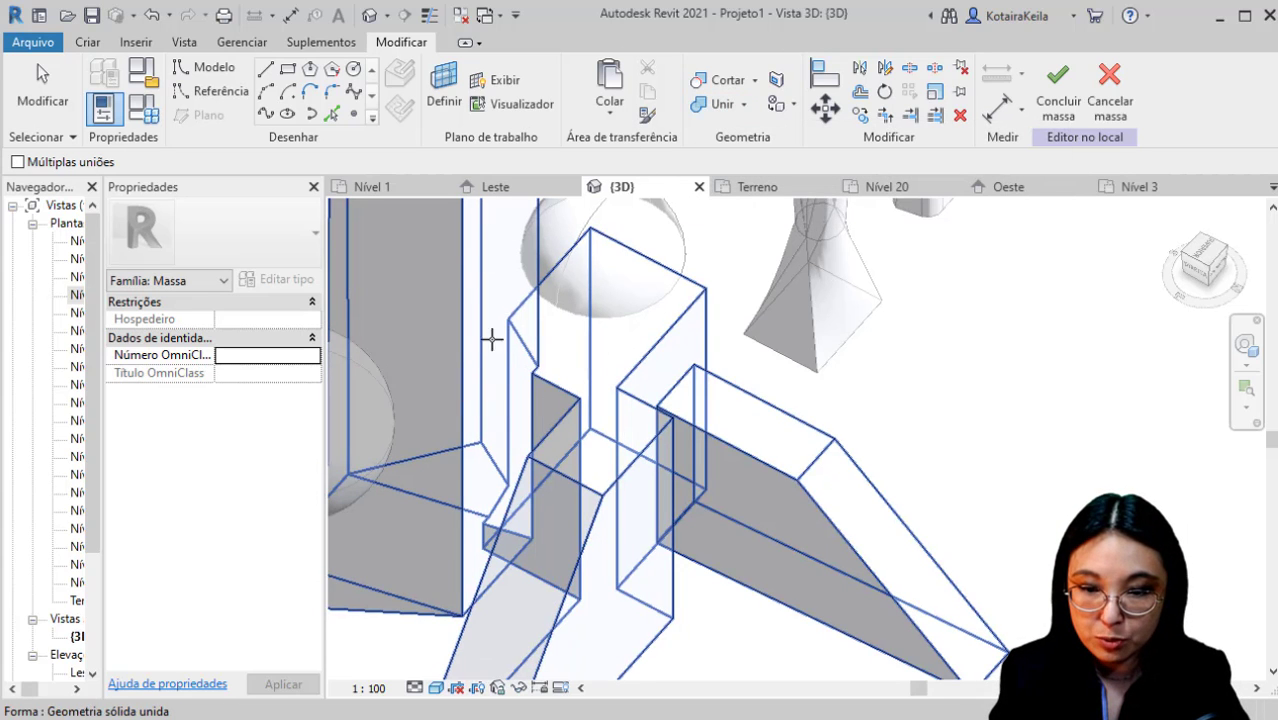
pyautogui.click(745, 105)
pyautogui.click(752, 177)
pyautogui.click(646, 323)
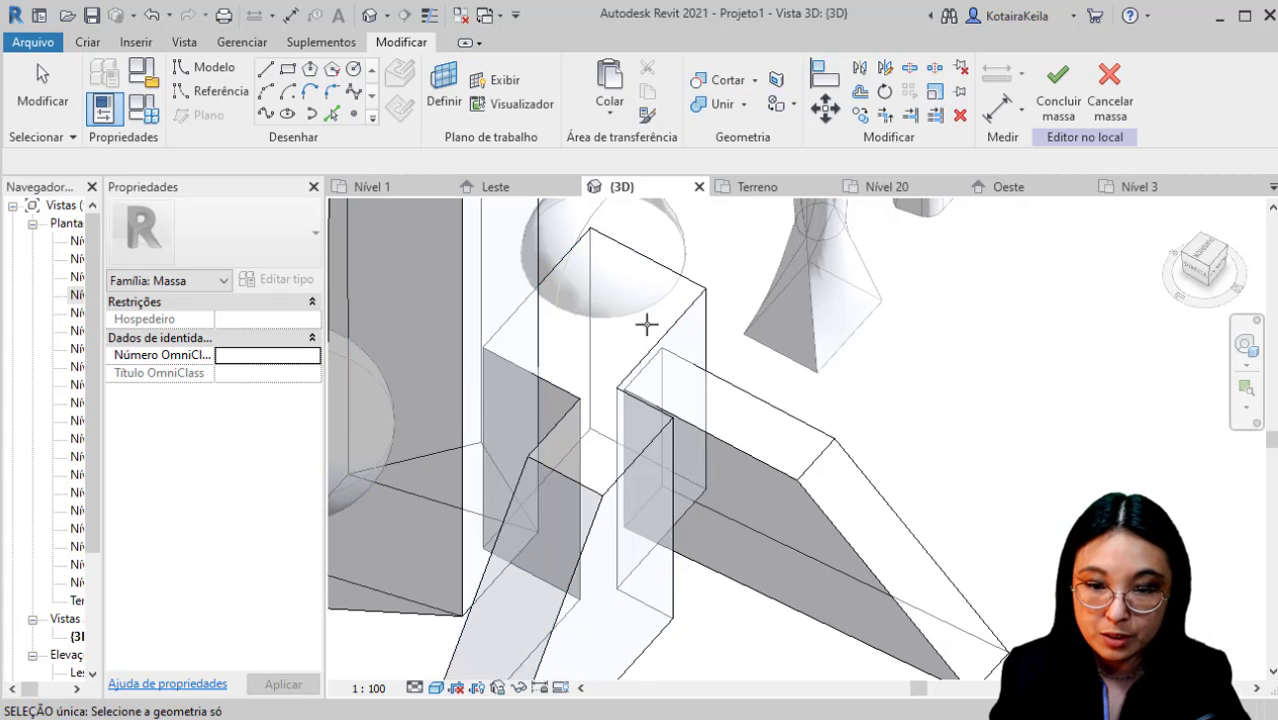
# Cut the hexagonal tower with the stepped volume using Cortar geometria.
pyautogui.keyDown('shift'); pyautogui.moveTo(592, 396); pyautogui.dragTo(785, 214, button='middle'); pyautogui.keyUp('shift')
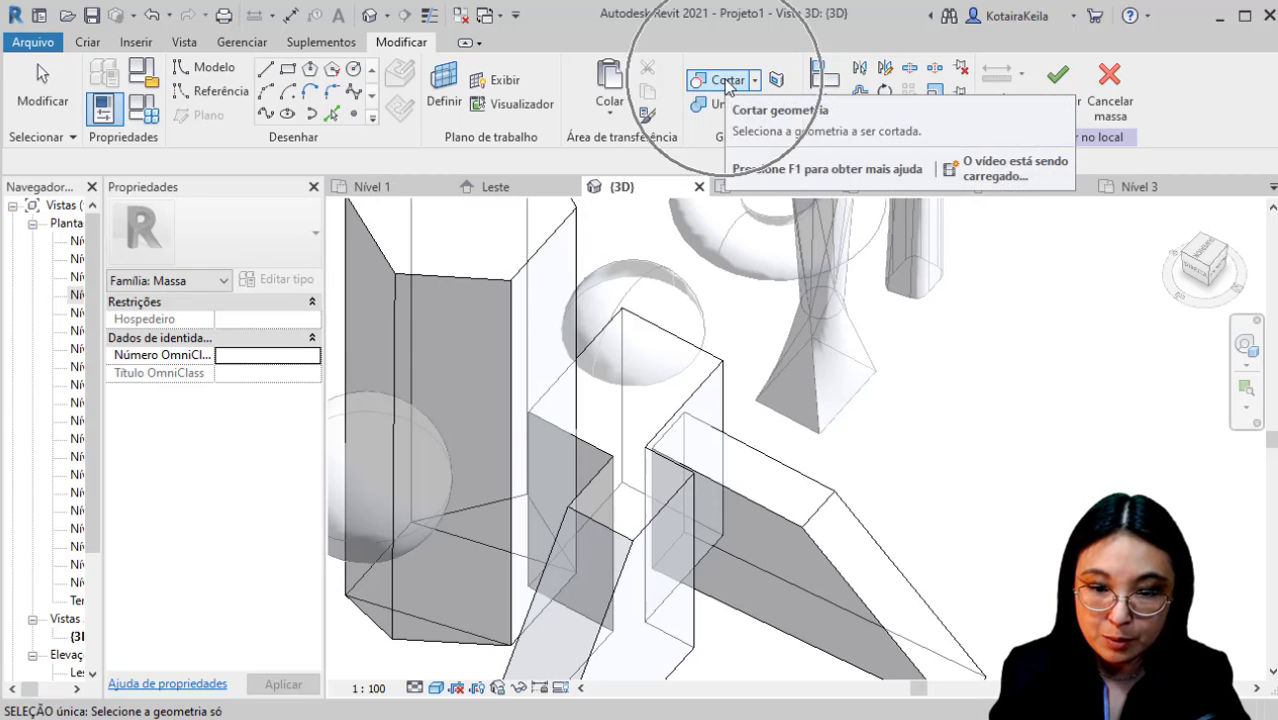
pyautogui.click(727, 82)
pyautogui.click(517, 277)
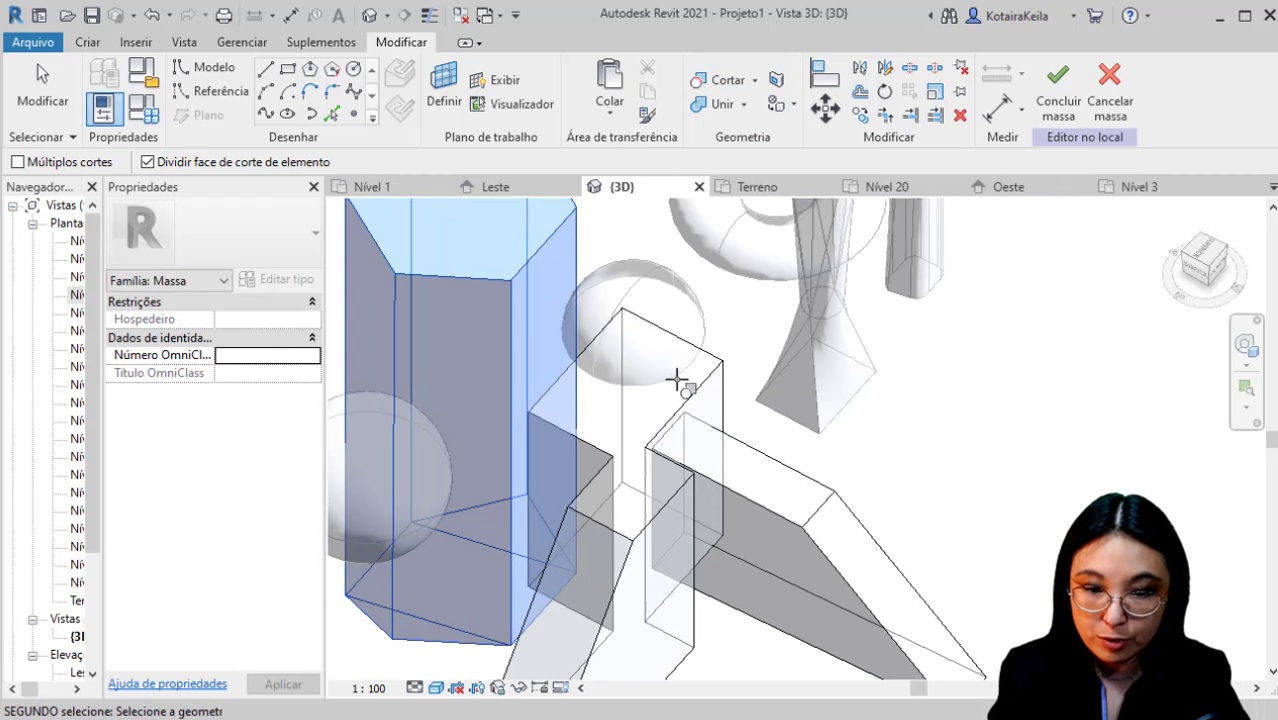
pyautogui.click(705, 358)
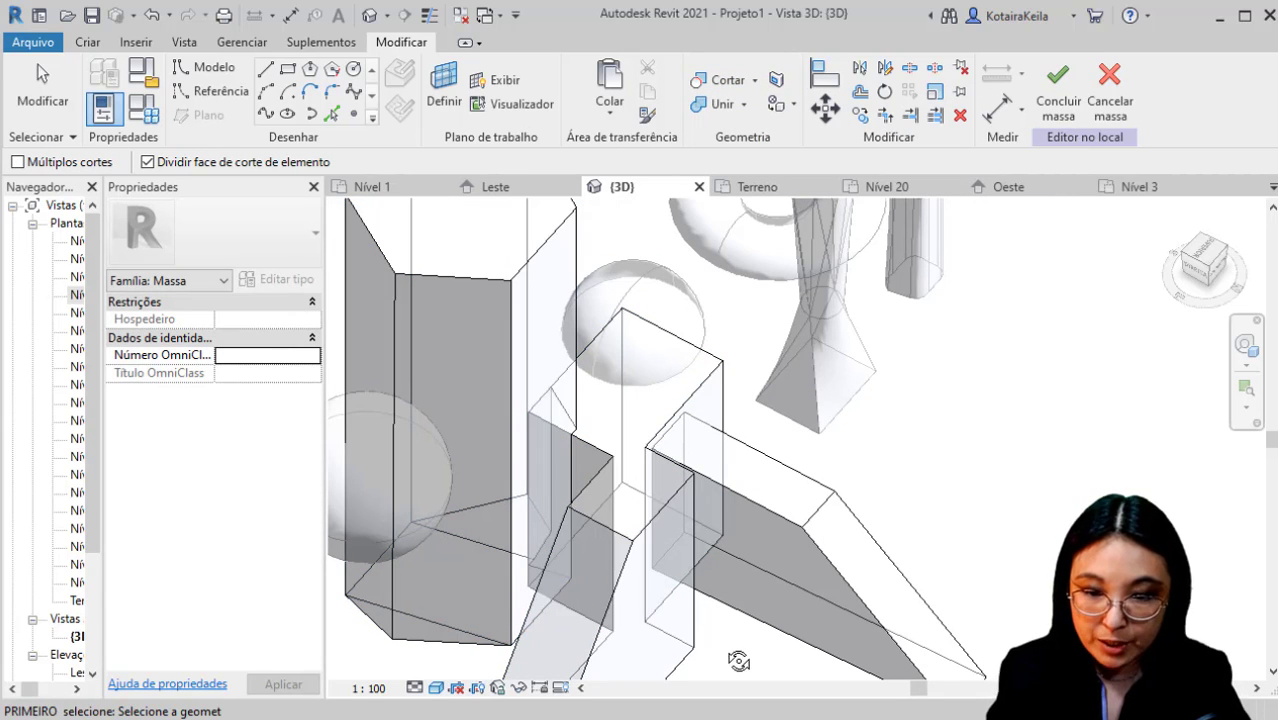
# Examine the notch in the hexagonal tower from several angles and close up, and leave the cut command.
pyautogui.keyDown('shift'); pyautogui.moveTo(738, 661); pyautogui.dragTo(596, 648, button='middle'); pyautogui.keyUp('shift')
pyautogui.scroll(2, 720, 397)
pyautogui.scroll(-1, 664, 503)
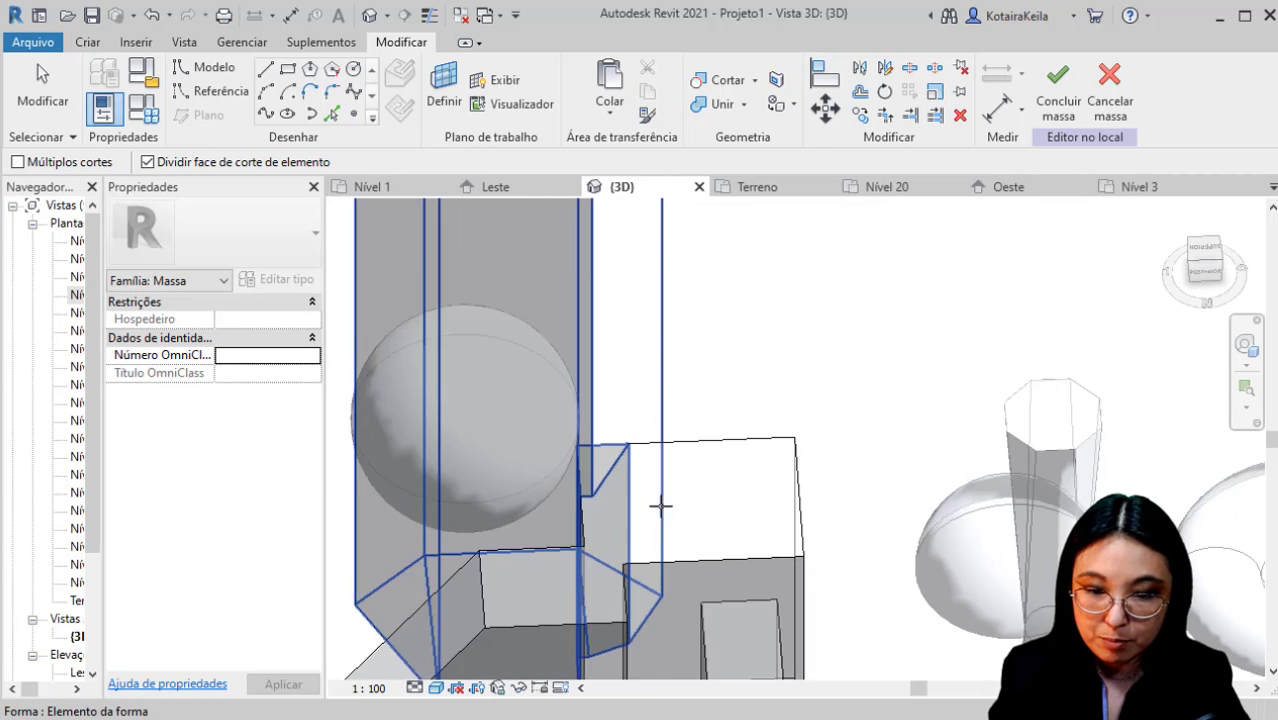
pyautogui.keyDown('shift'); pyautogui.moveTo(661, 506); pyautogui.dragTo(687, 494, button='middle'); pyautogui.keyUp('shift')
pyautogui.scroll(2, 516, 441)
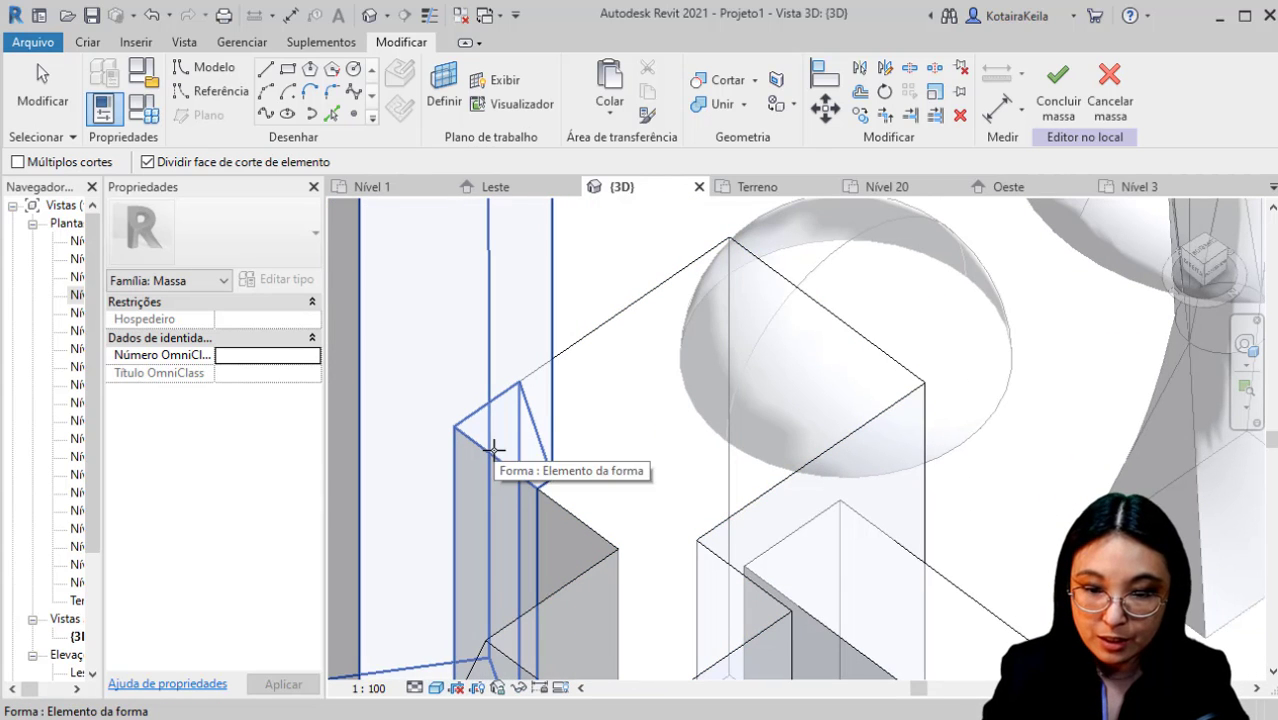
pyautogui.click(489, 467)
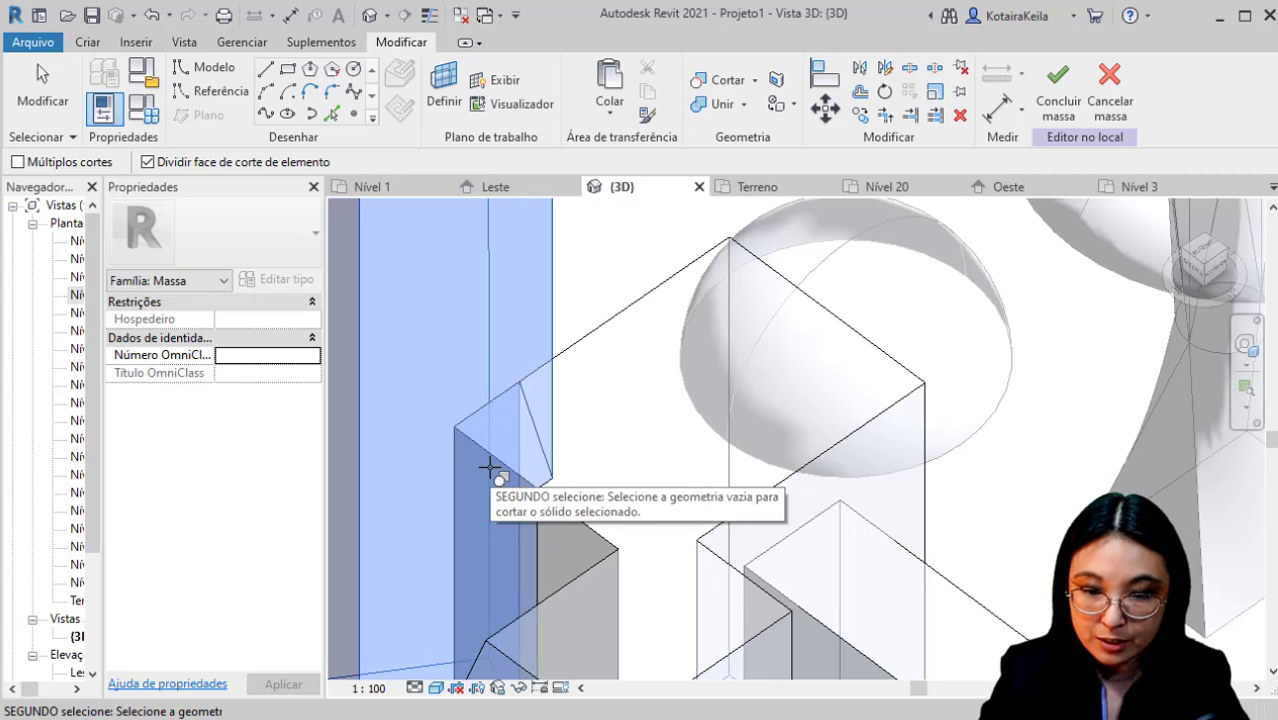
pyautogui.click(489, 466)
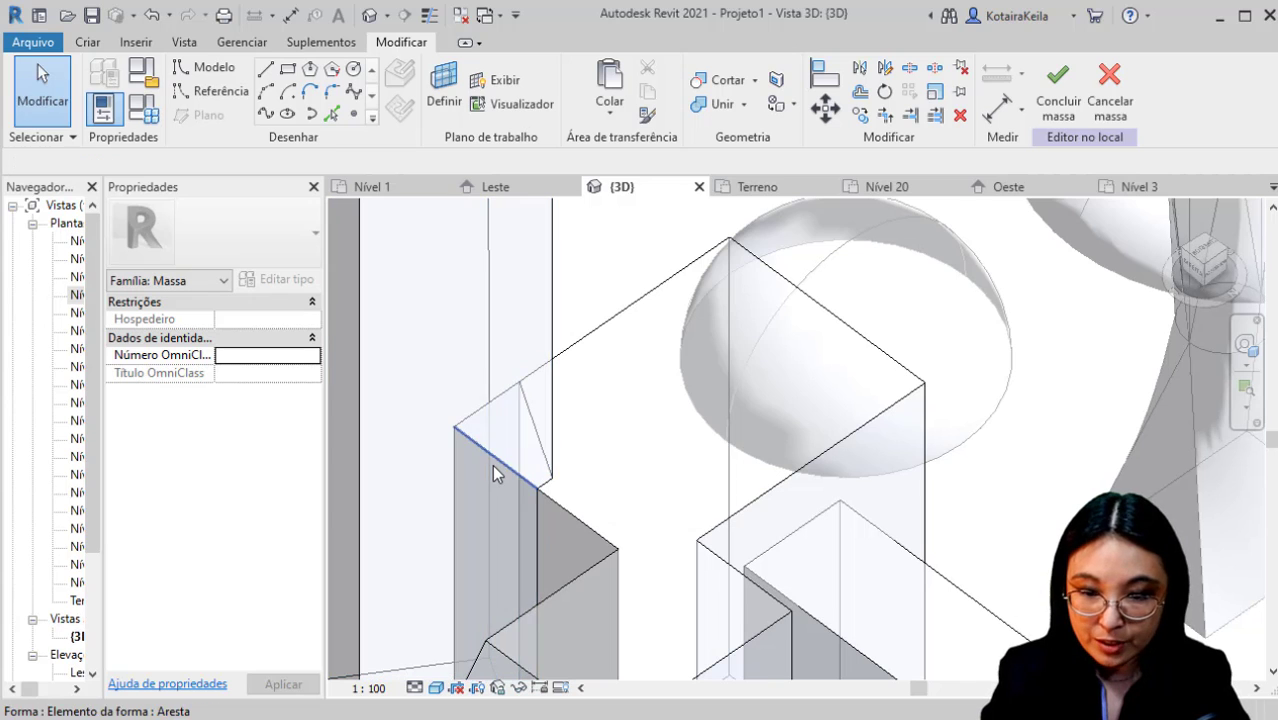
pyautogui.click(696, 444)
pyautogui.scroll(-3, 689, 438)
pyautogui.press('ctrl')
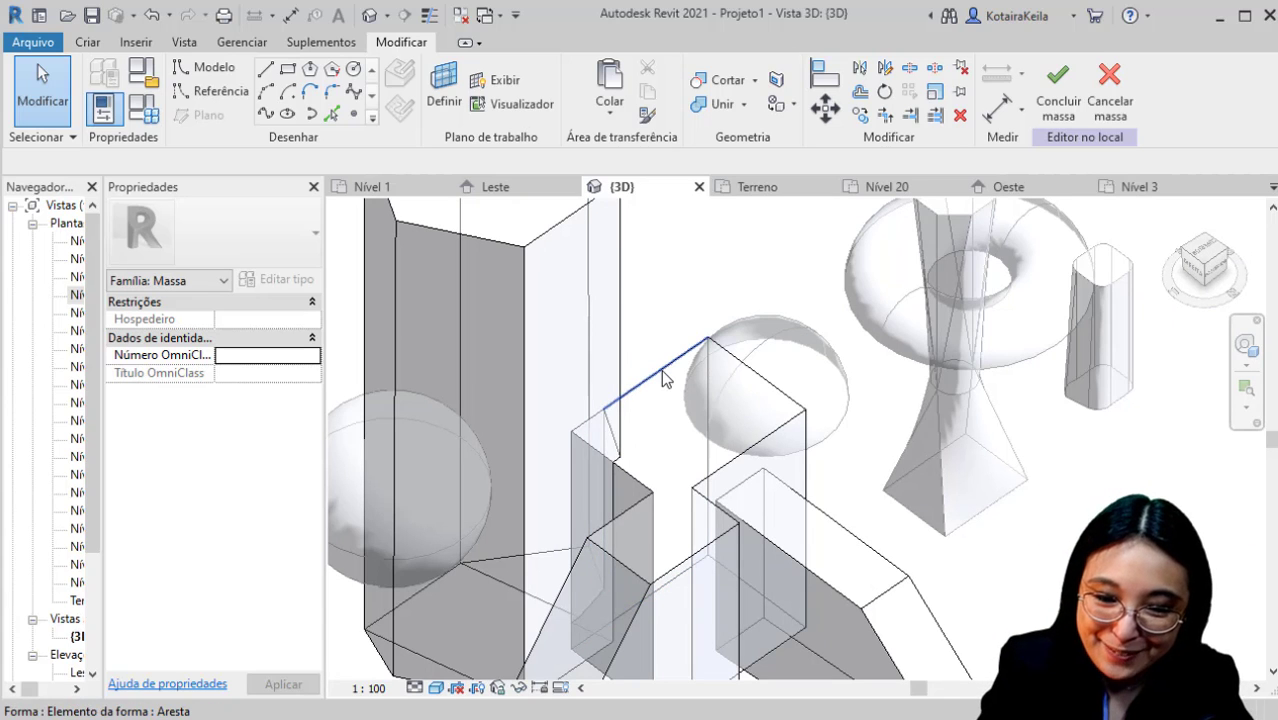
pyautogui.press('ctrl')
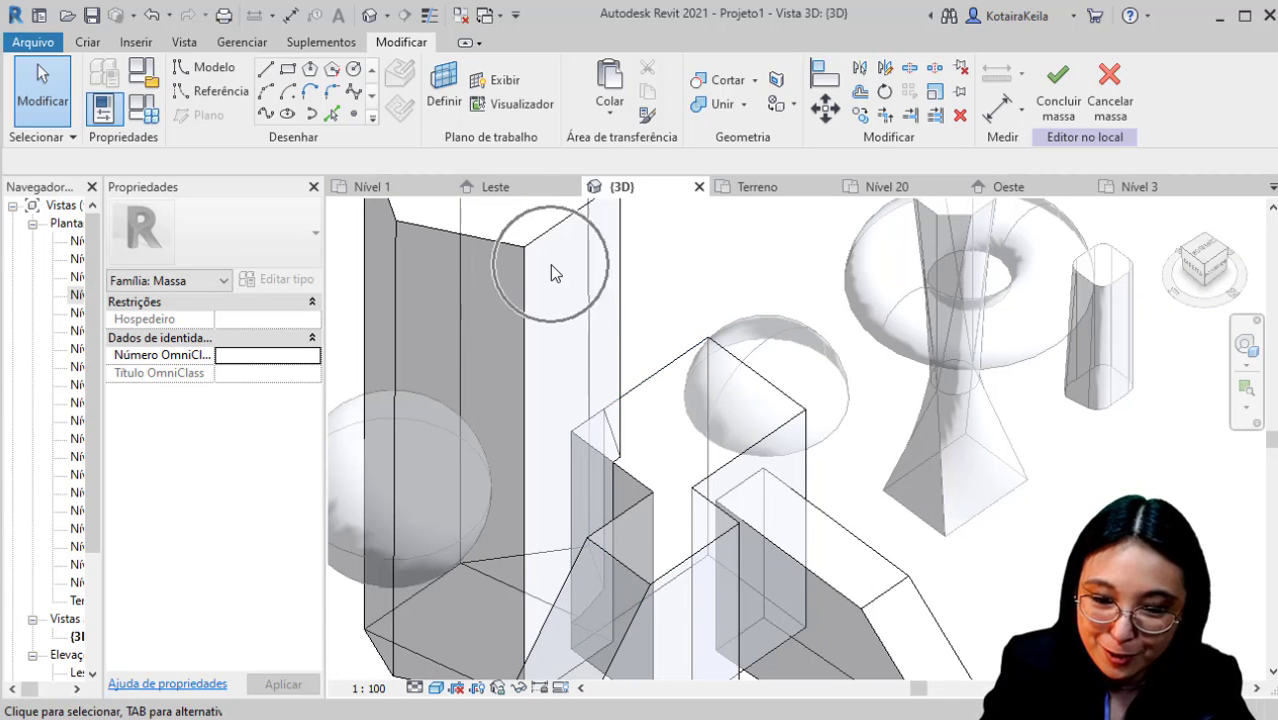
# Join the stepped volume with the adjacent sloped volume using Unir geometria.
pyautogui.moveTo(580, 440); pyautogui.dragTo(582, 494, button='middle')
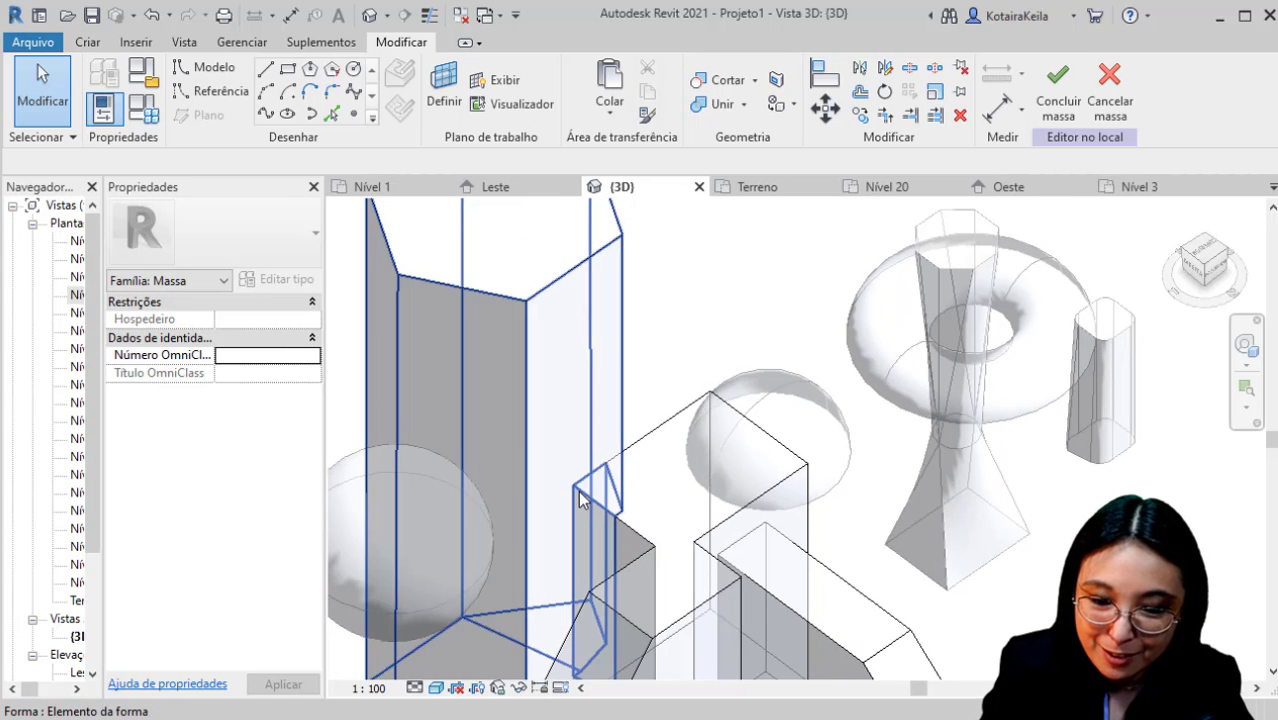
pyautogui.scroll(2, 603, 530)
pyautogui.press('ctrl')
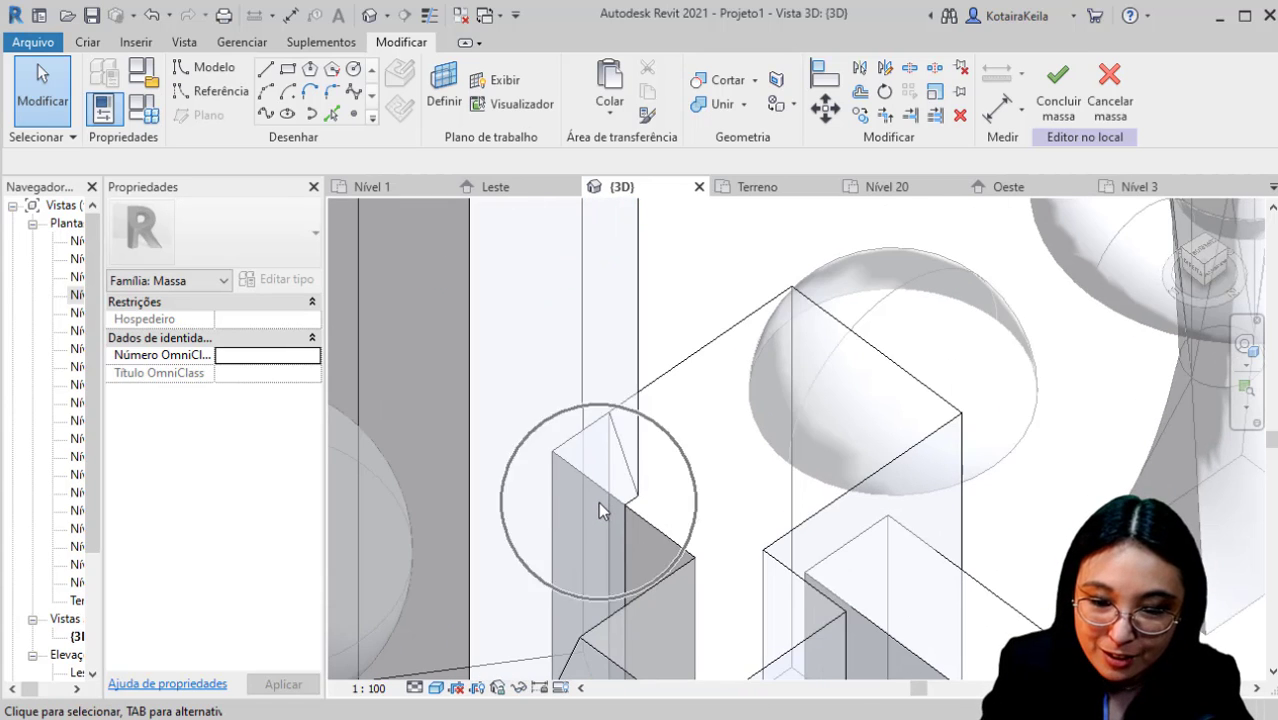
pyautogui.scroll(-2, 598, 501)
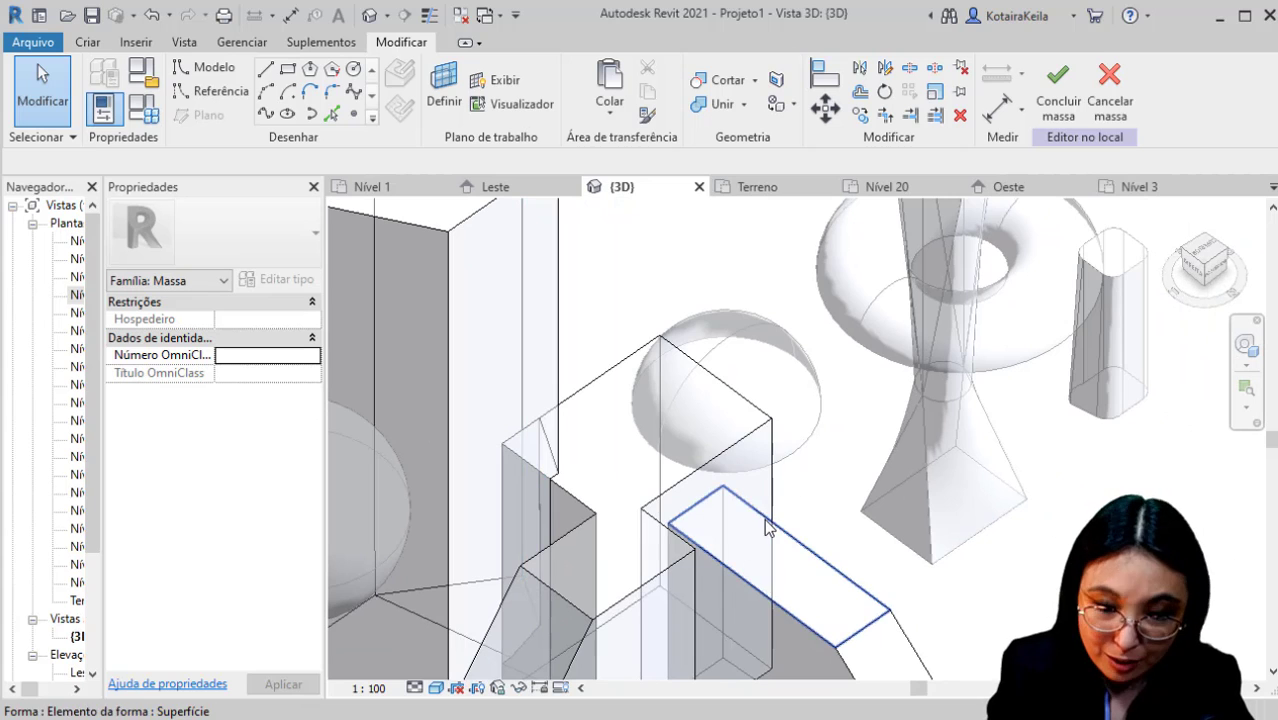
pyautogui.click(722, 104)
pyautogui.click(771, 461)
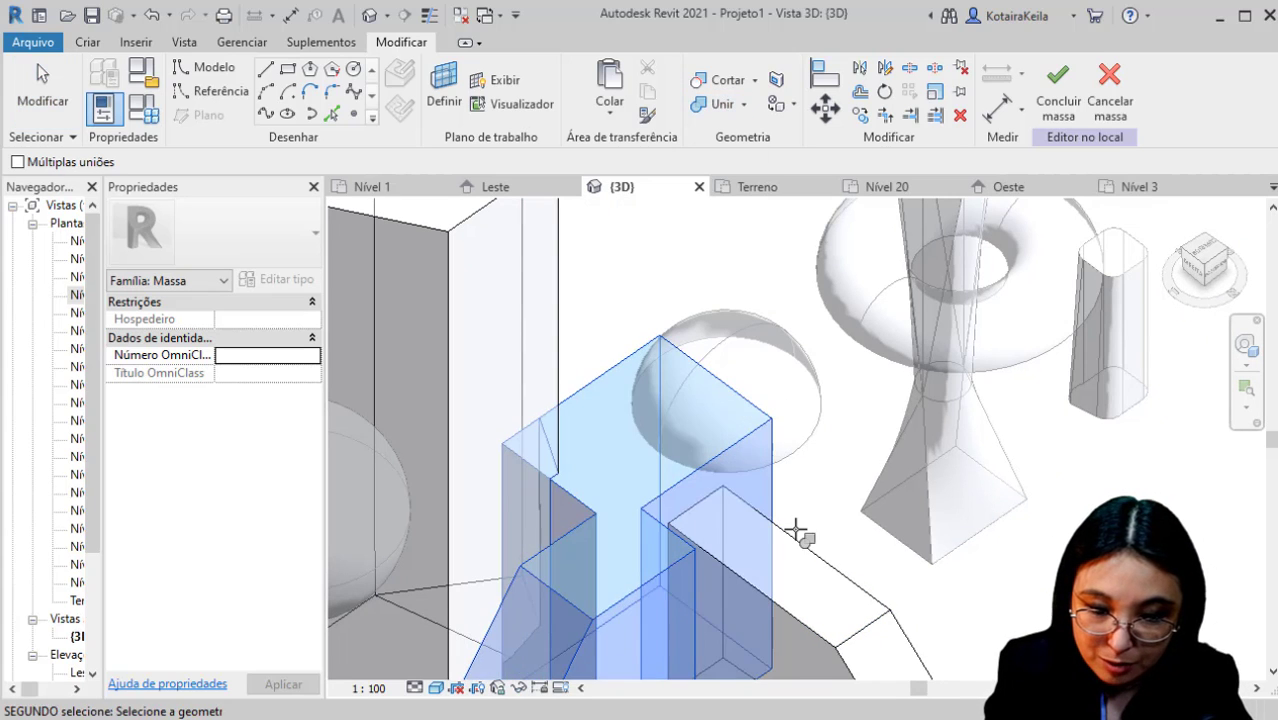
pyautogui.click(799, 542)
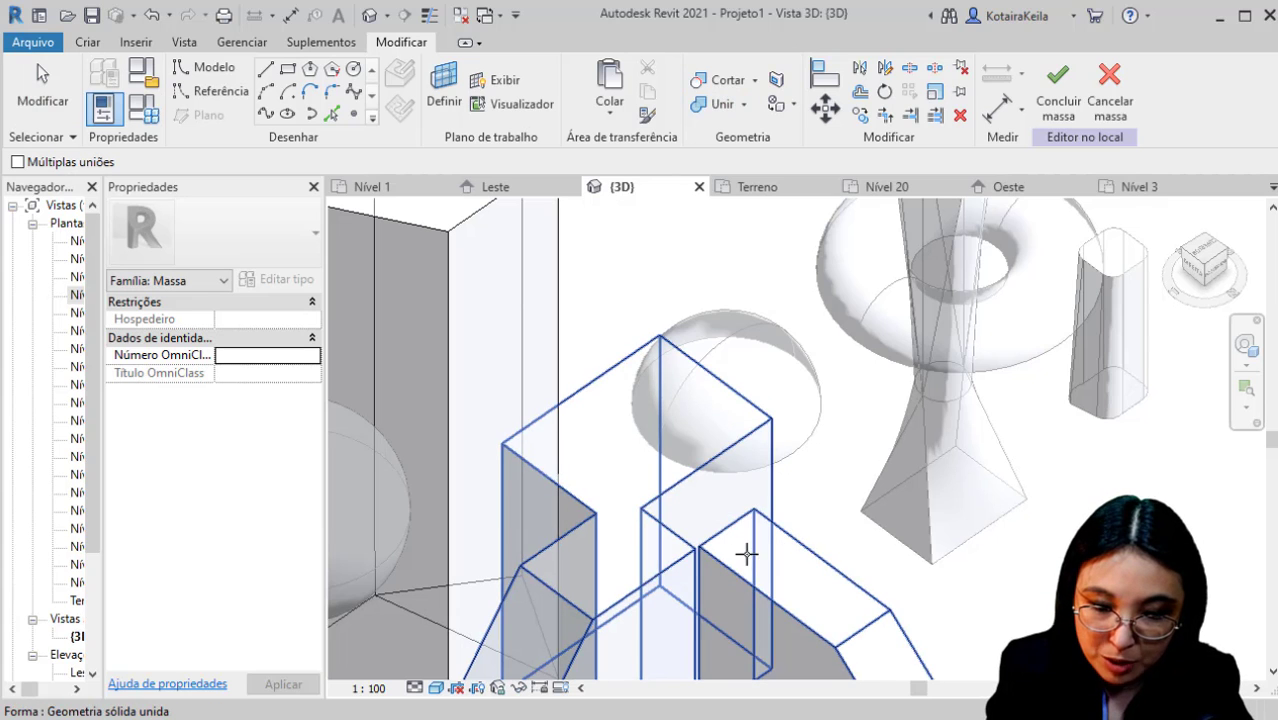
pyautogui.click(748, 555)
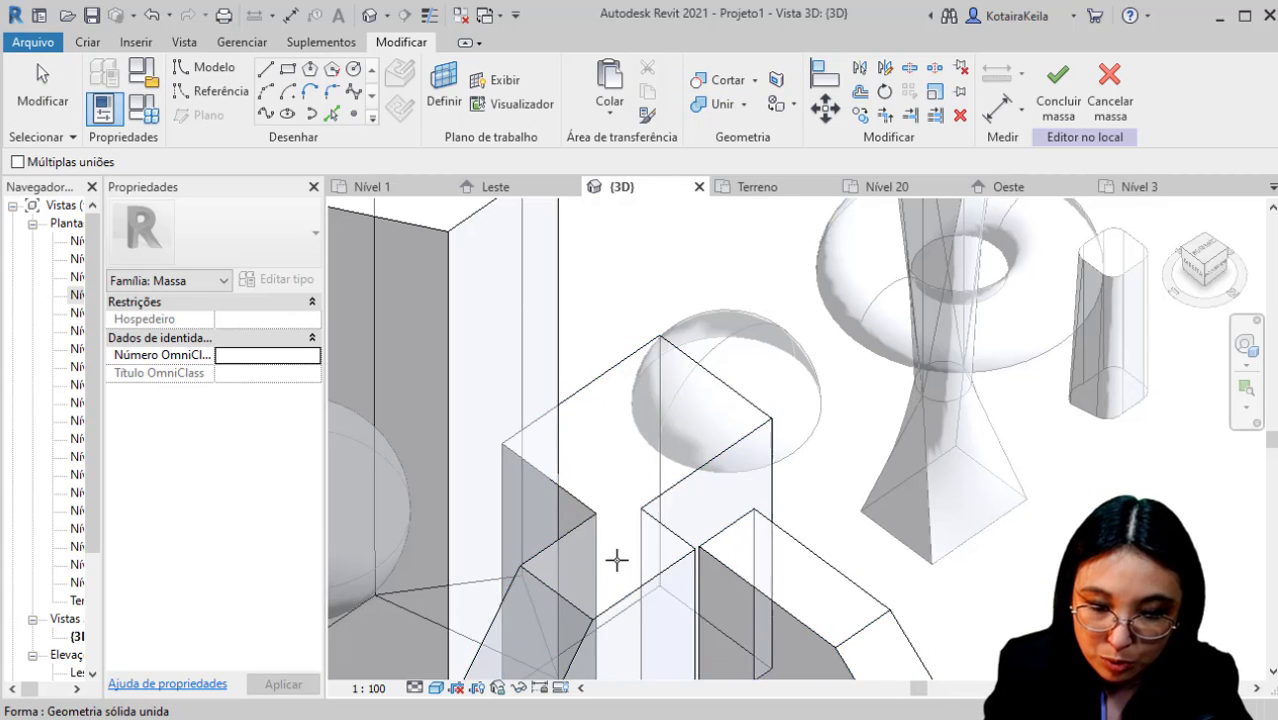
# Sketch a circle with a 3 m radius on the top face of the stepped volume, working from the superior view.
pyautogui.moveTo(613, 556); pyautogui.dragTo(595, 396, button='middle')
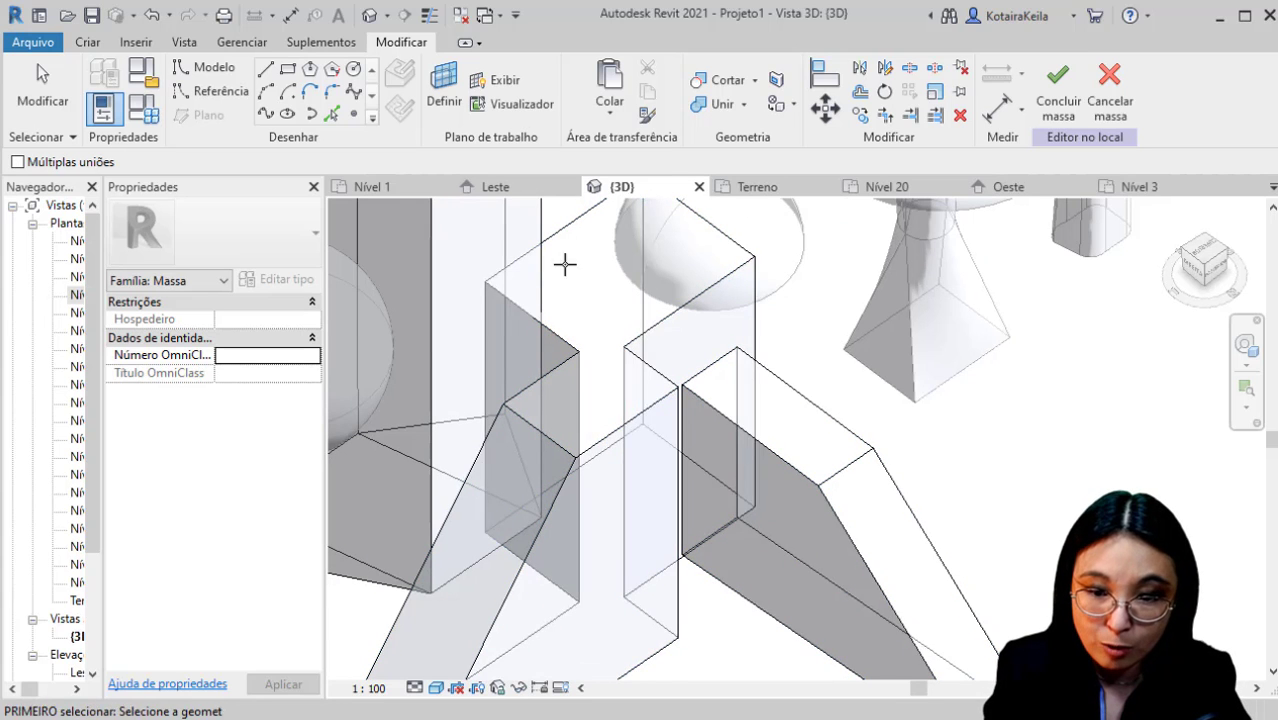
pyautogui.scroll(-3, 622, 448)
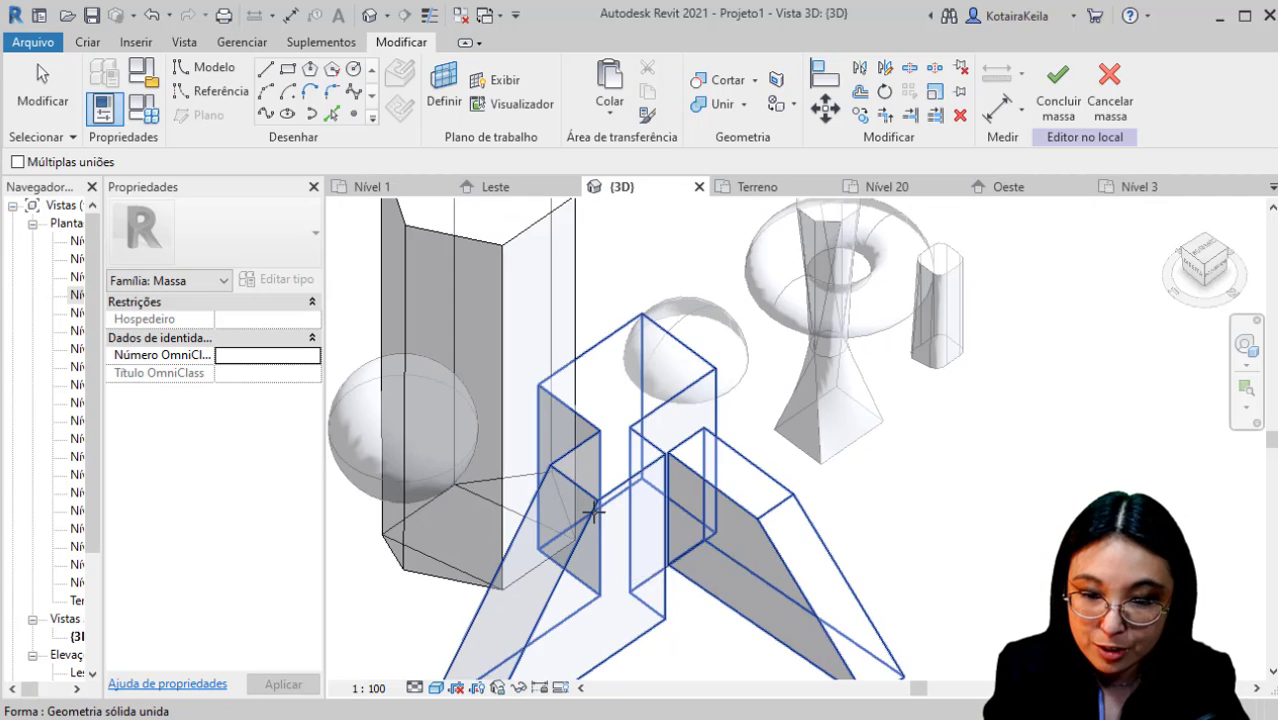
pyautogui.moveTo(622, 545); pyautogui.dragTo(650, 608, button='middle')
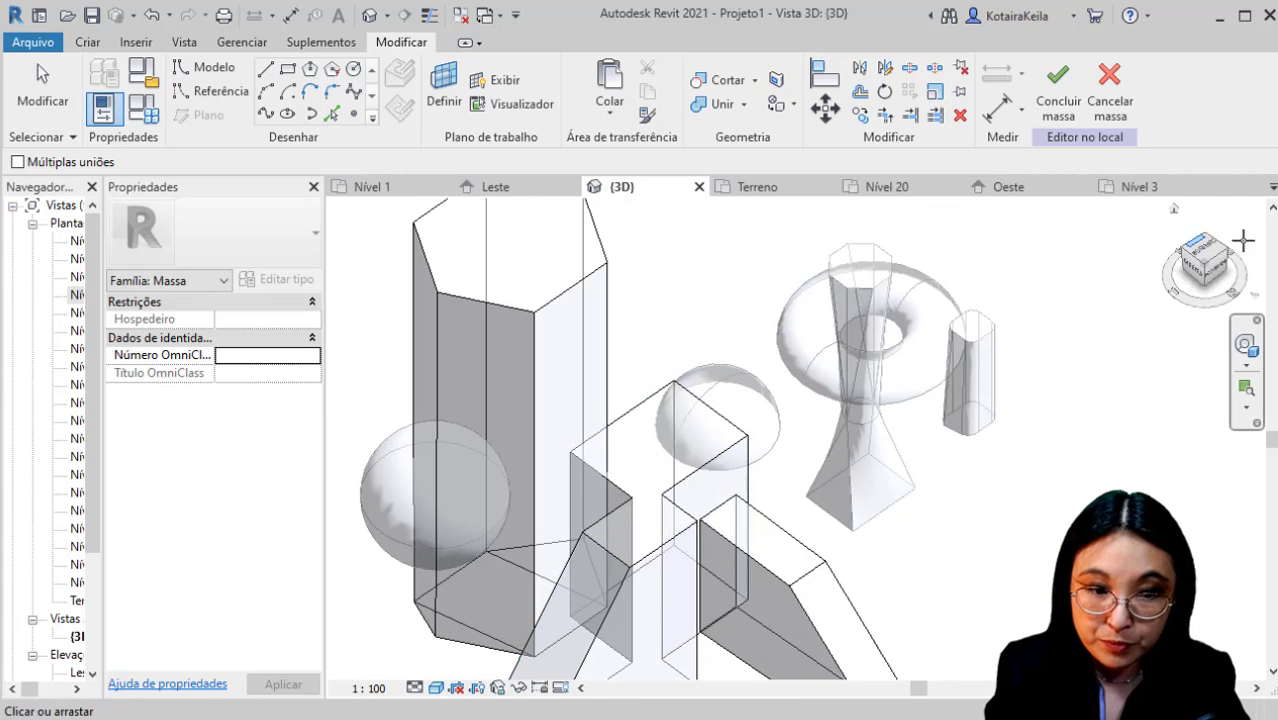
pyautogui.click(1210, 248)
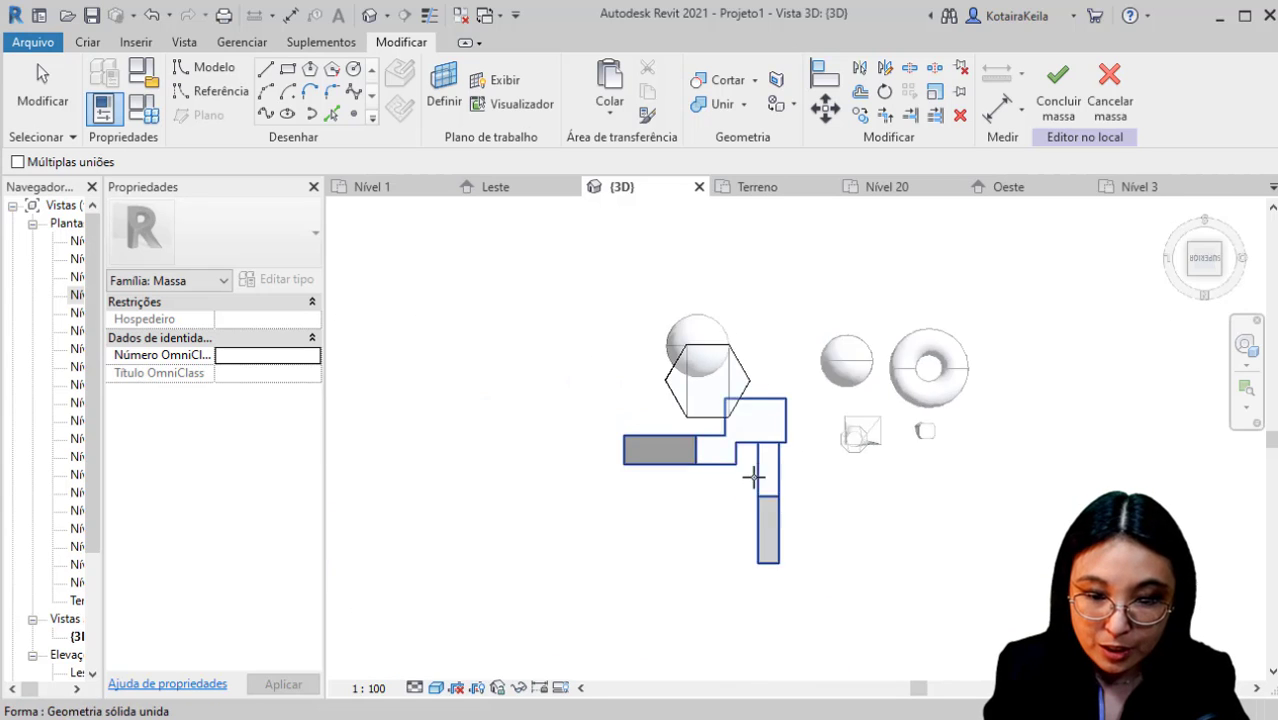
pyautogui.scroll(5, 753, 354)
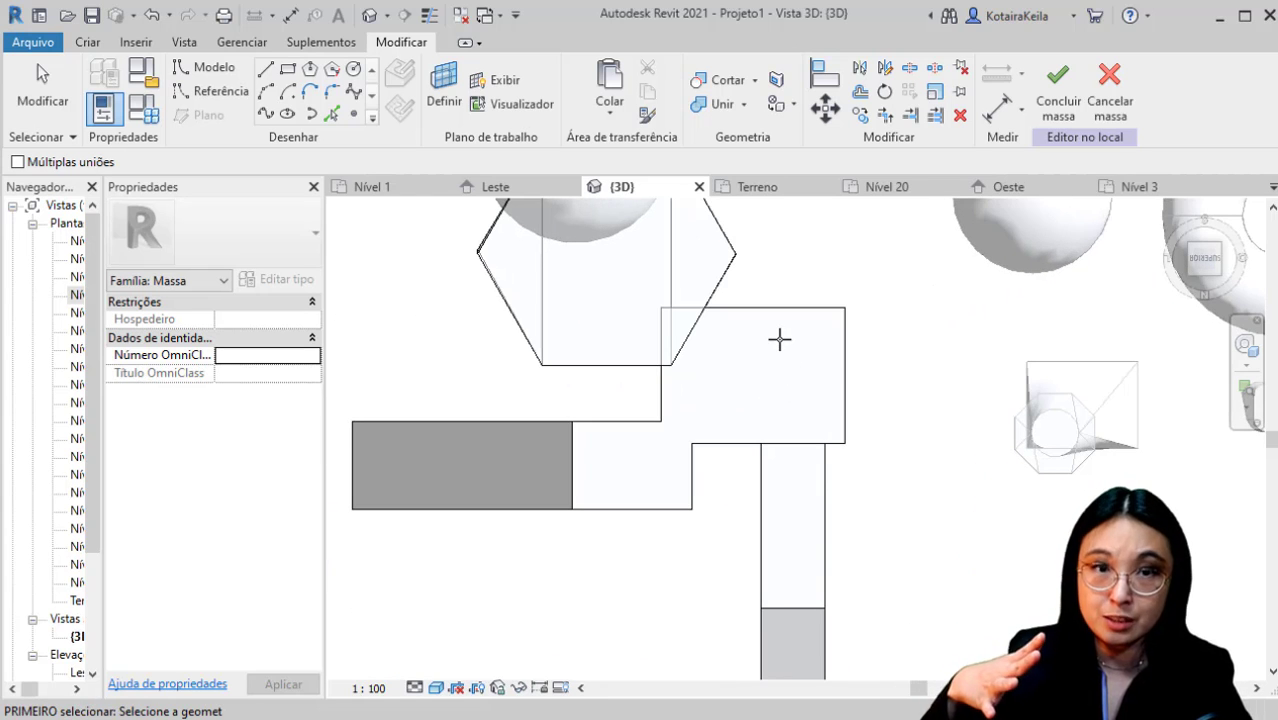
pyautogui.press('l')
pyautogui.press('i')
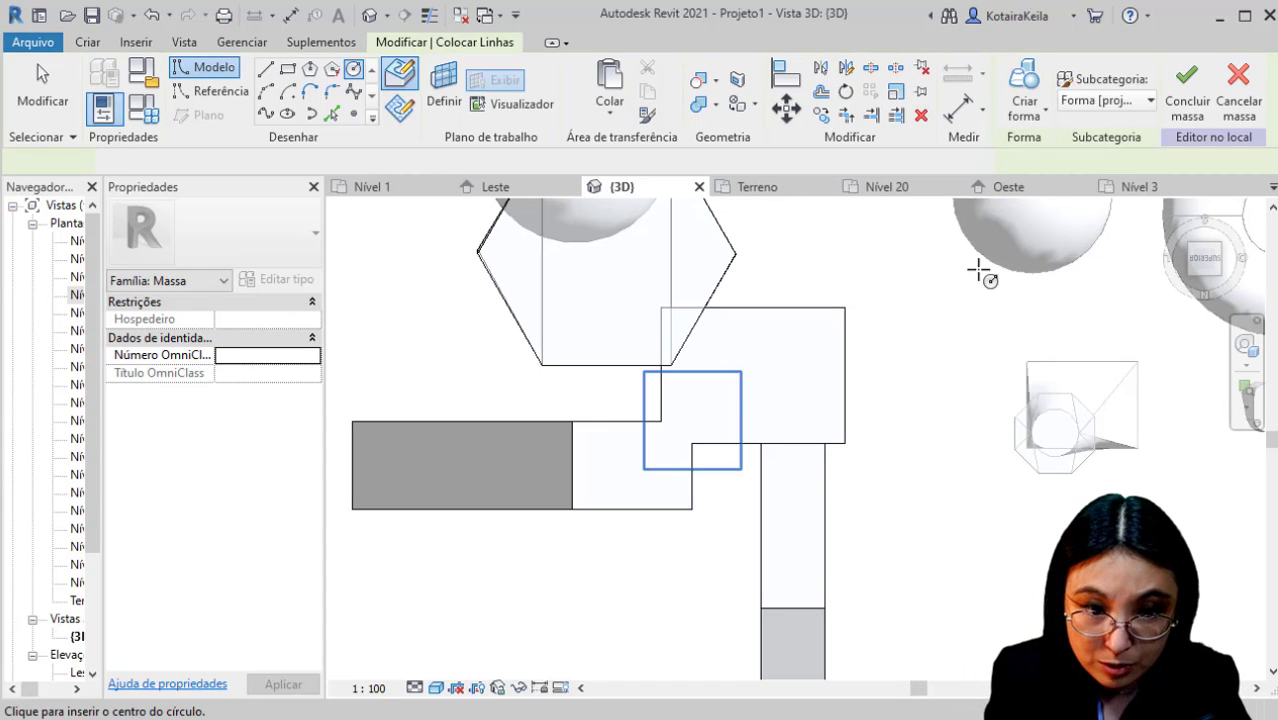
pyautogui.press('Escape')
pyautogui.click(353, 67)
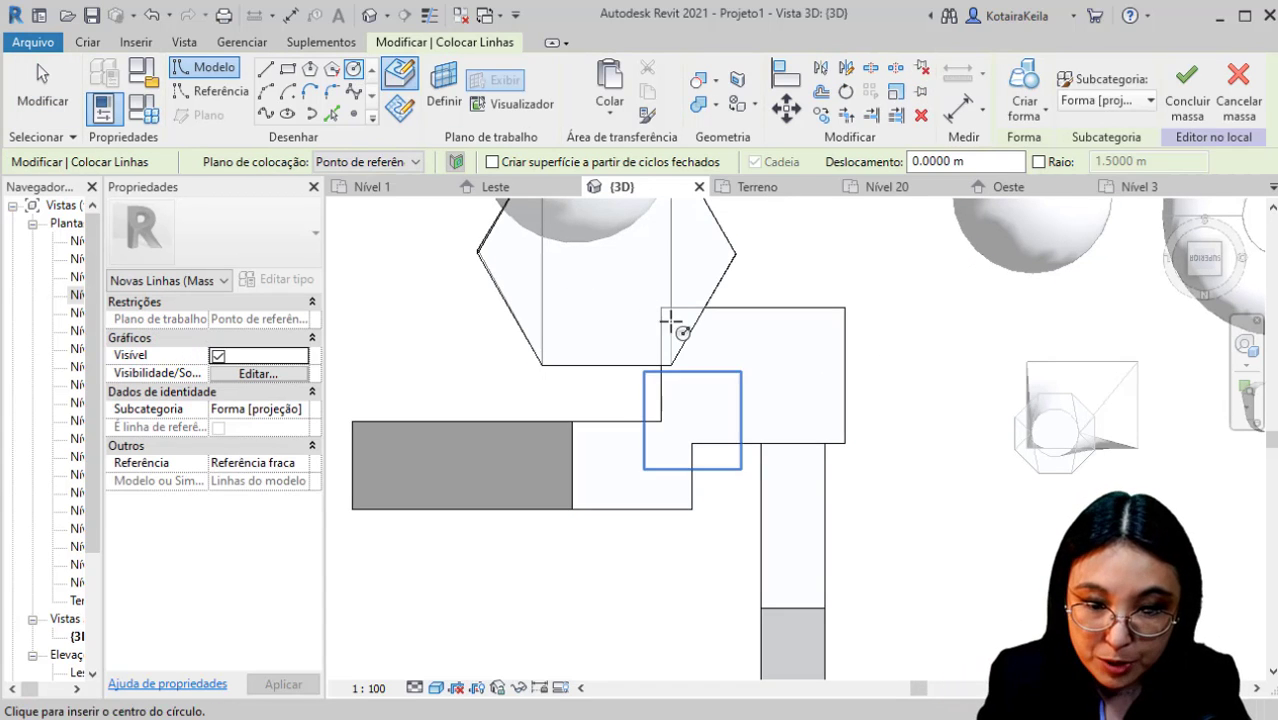
pyautogui.click(792, 341)
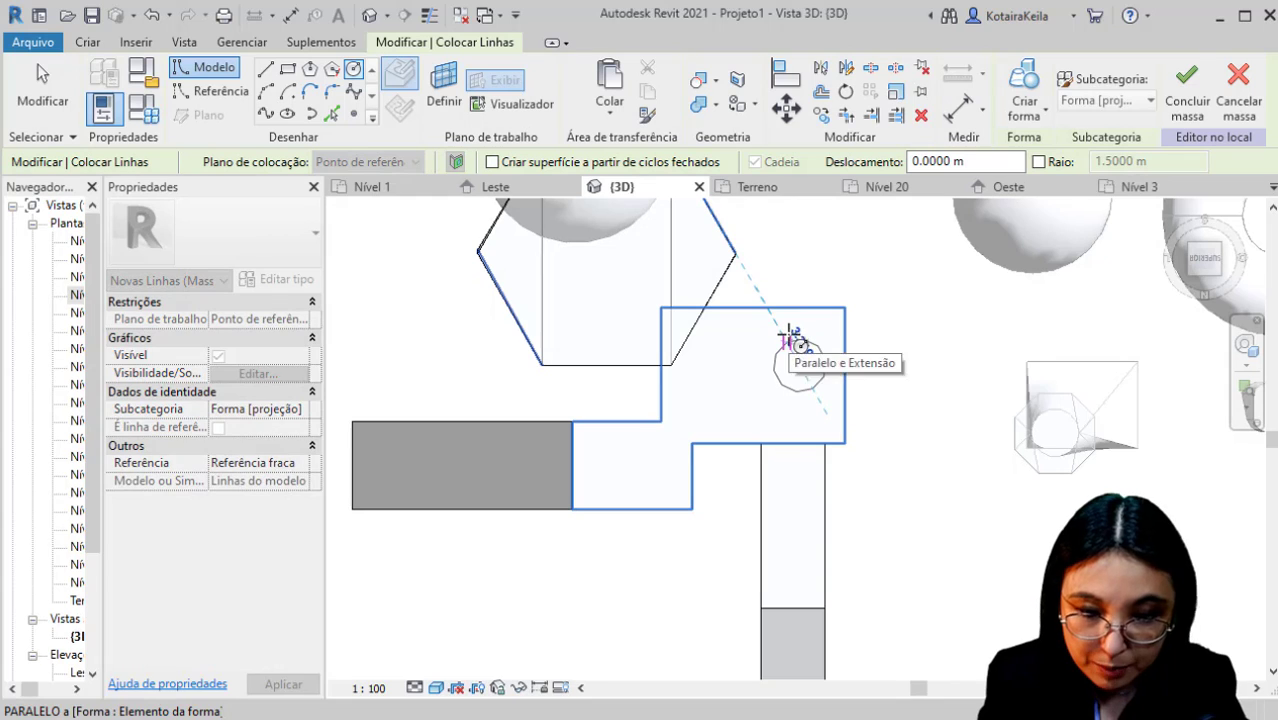
pyautogui.press('Escape')
pyautogui.click(775, 365)
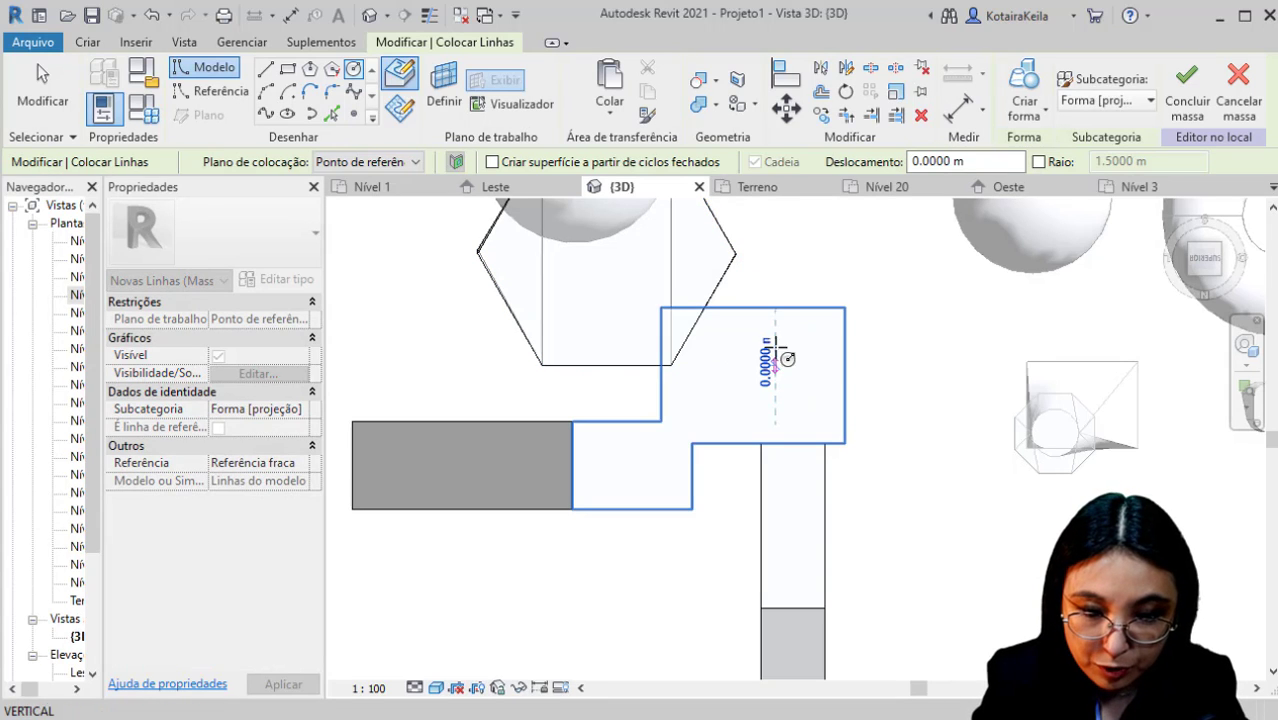
pyautogui.click(785, 350)
pyautogui.press('Escape')
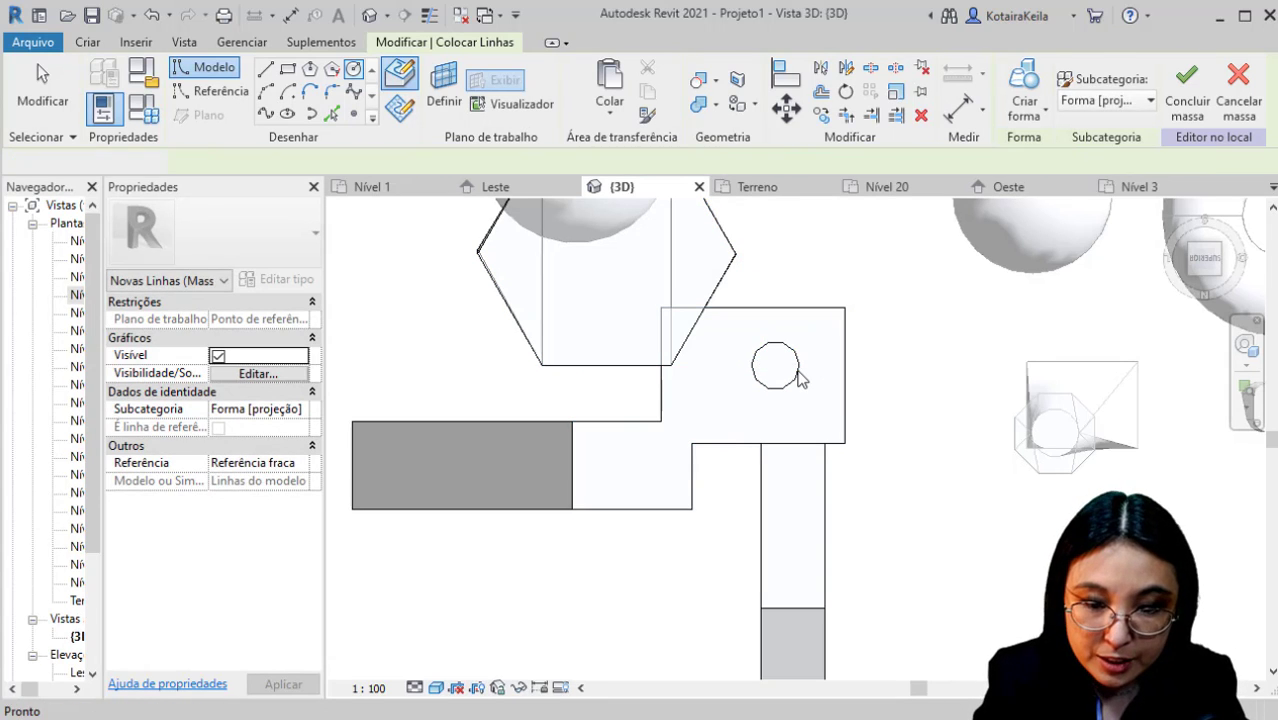
# Try to create a void form from the circle on the stepped volume, choosing the alternative to the cylinder.
pyautogui.click(805, 370)
pyautogui.click(977, 118)
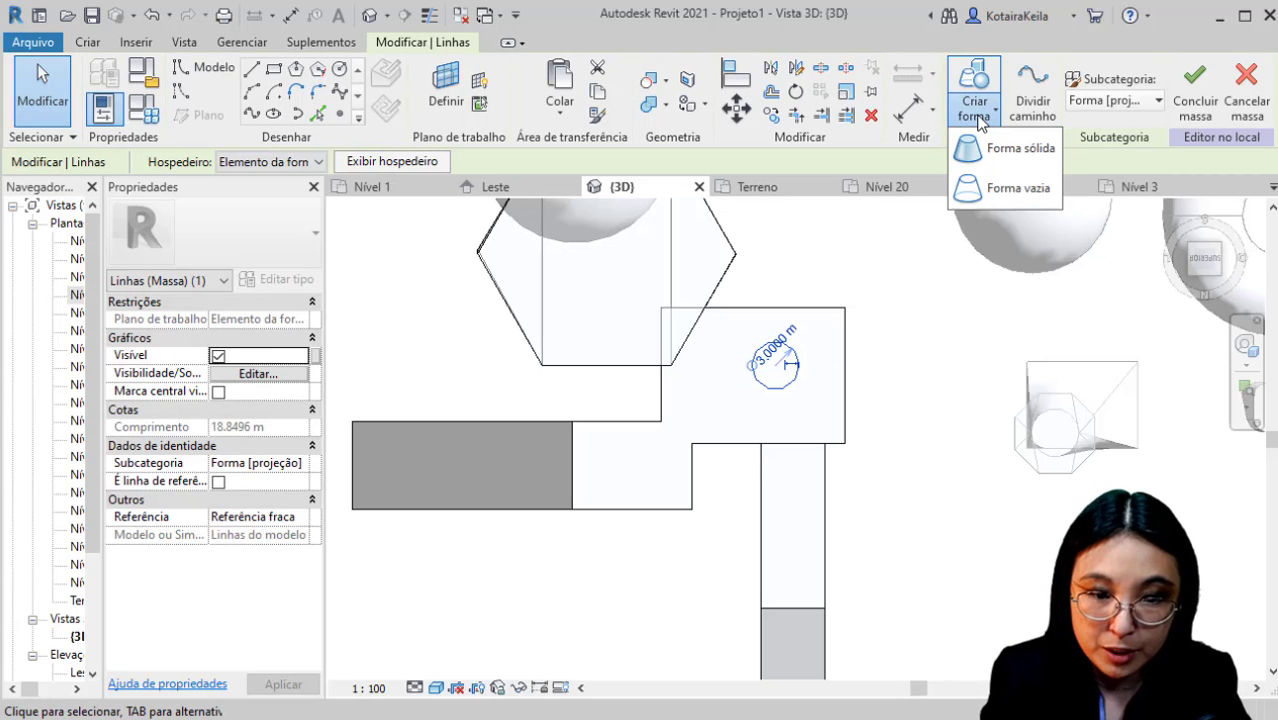
pyautogui.click(991, 198)
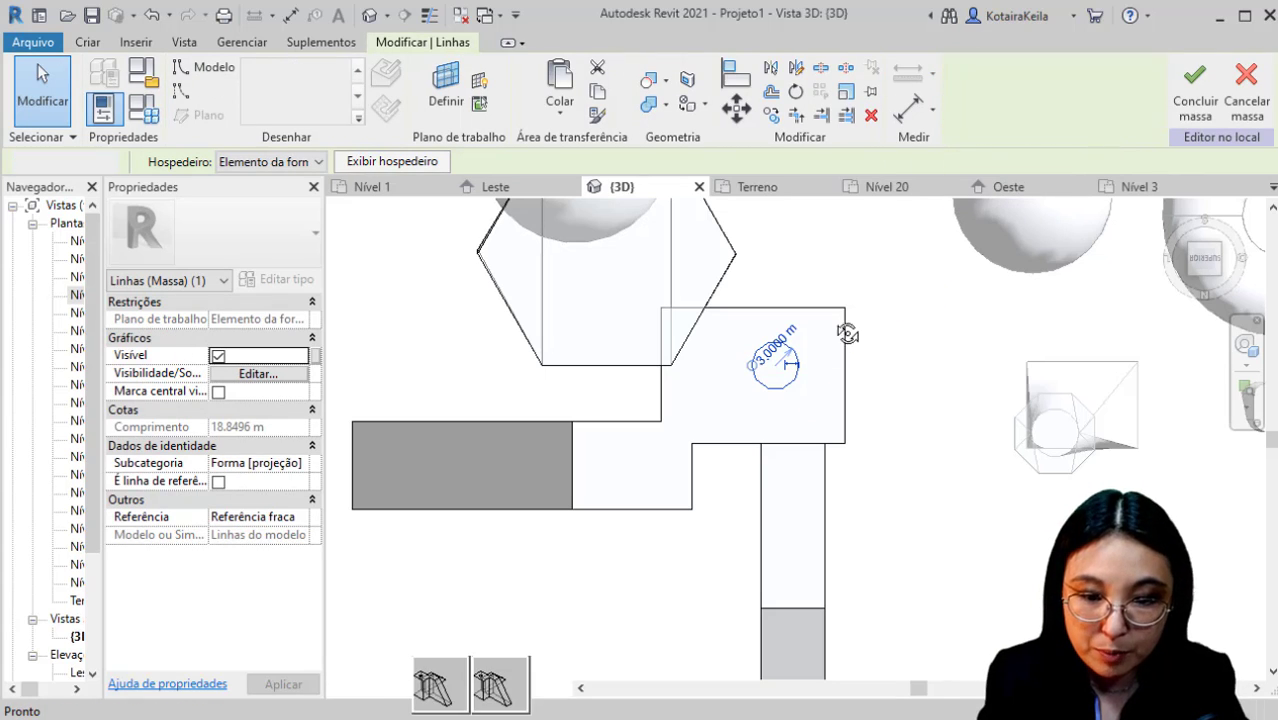
pyautogui.keyDown('shift'); pyautogui.moveTo(844, 331); pyautogui.dragTo(599, 354, button='middle'); pyautogui.keyUp('shift')
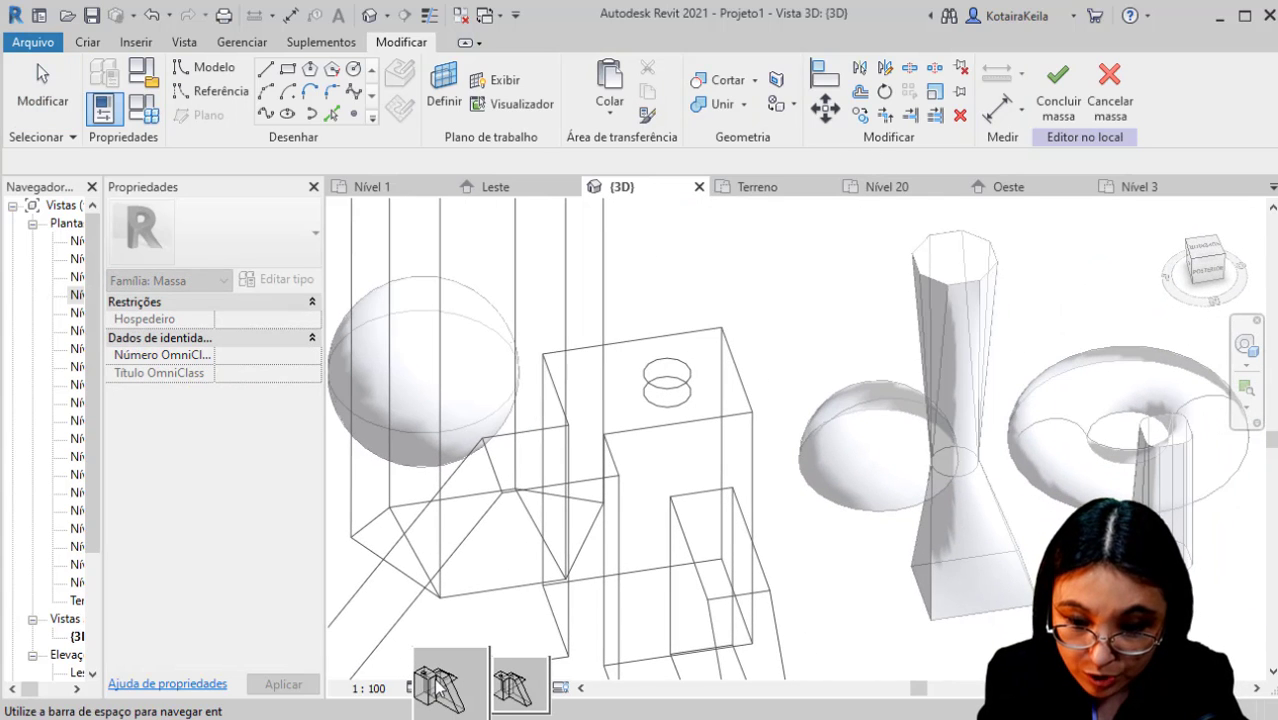
pyautogui.click(515, 688)
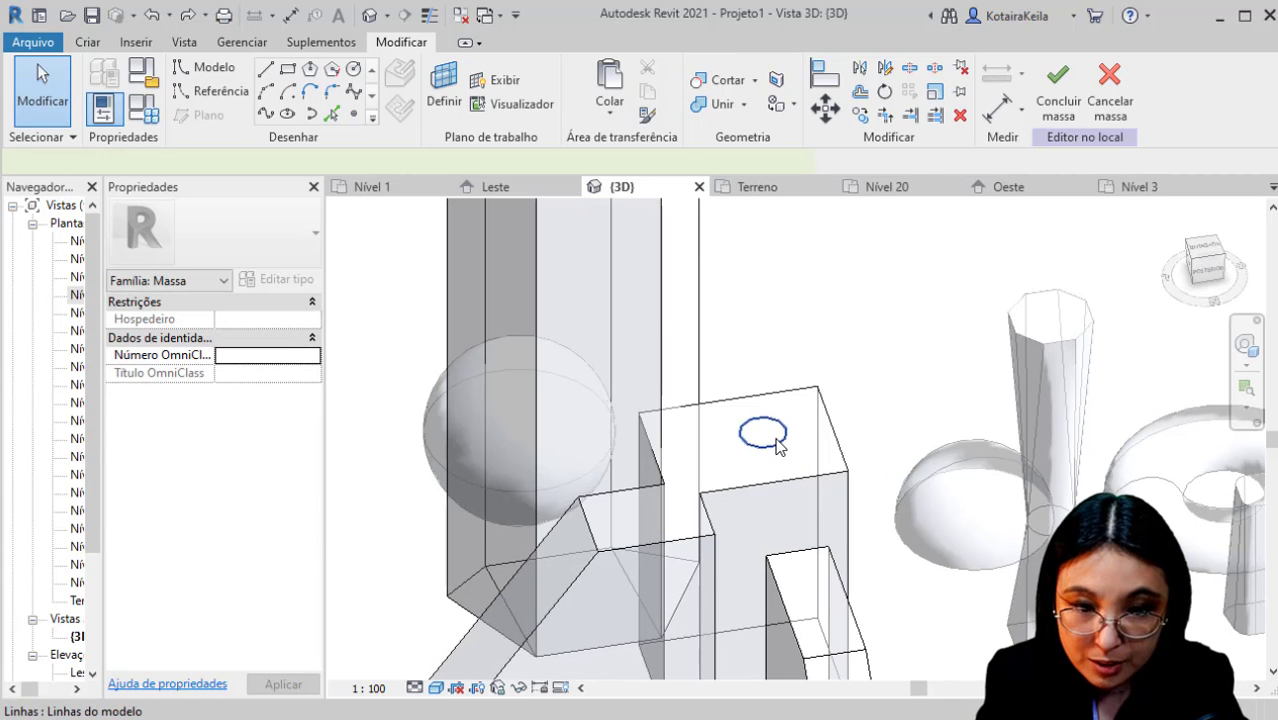
# Create a cylindrical void form from the circle on the stepped volume's top face.
pyautogui.click(778, 441)
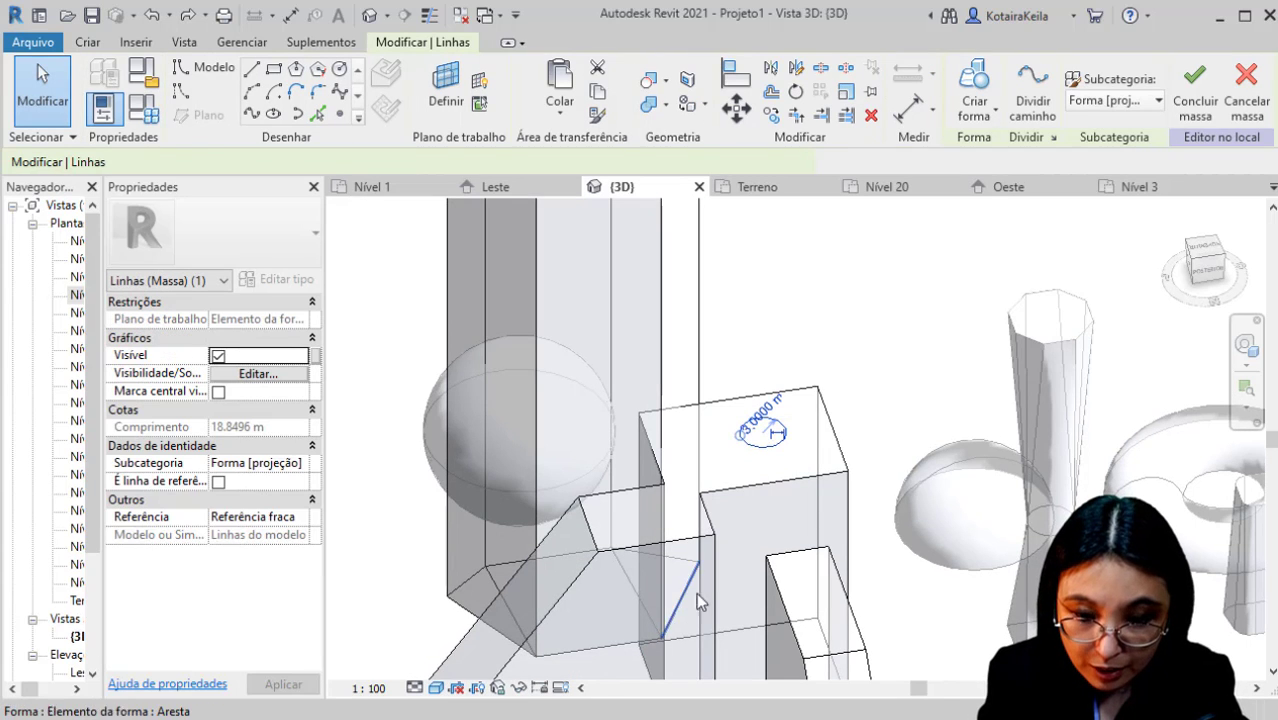
pyautogui.click(975, 108)
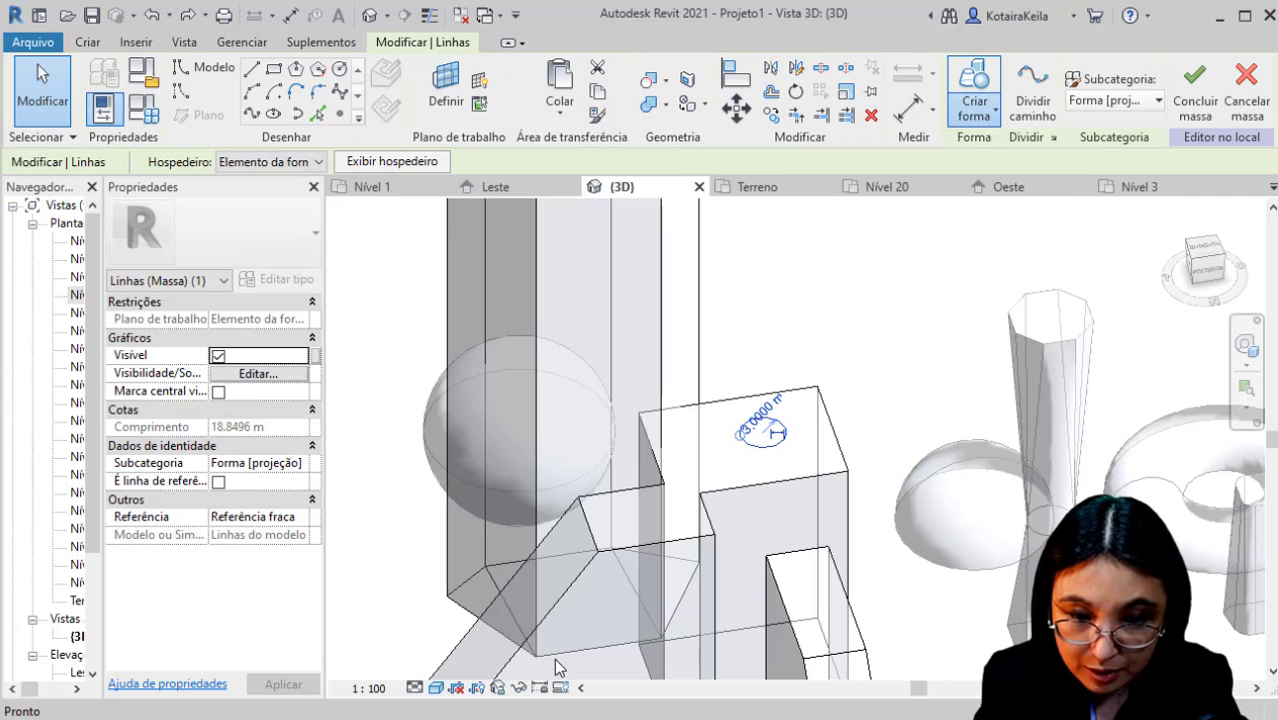
pyautogui.click(421, 688)
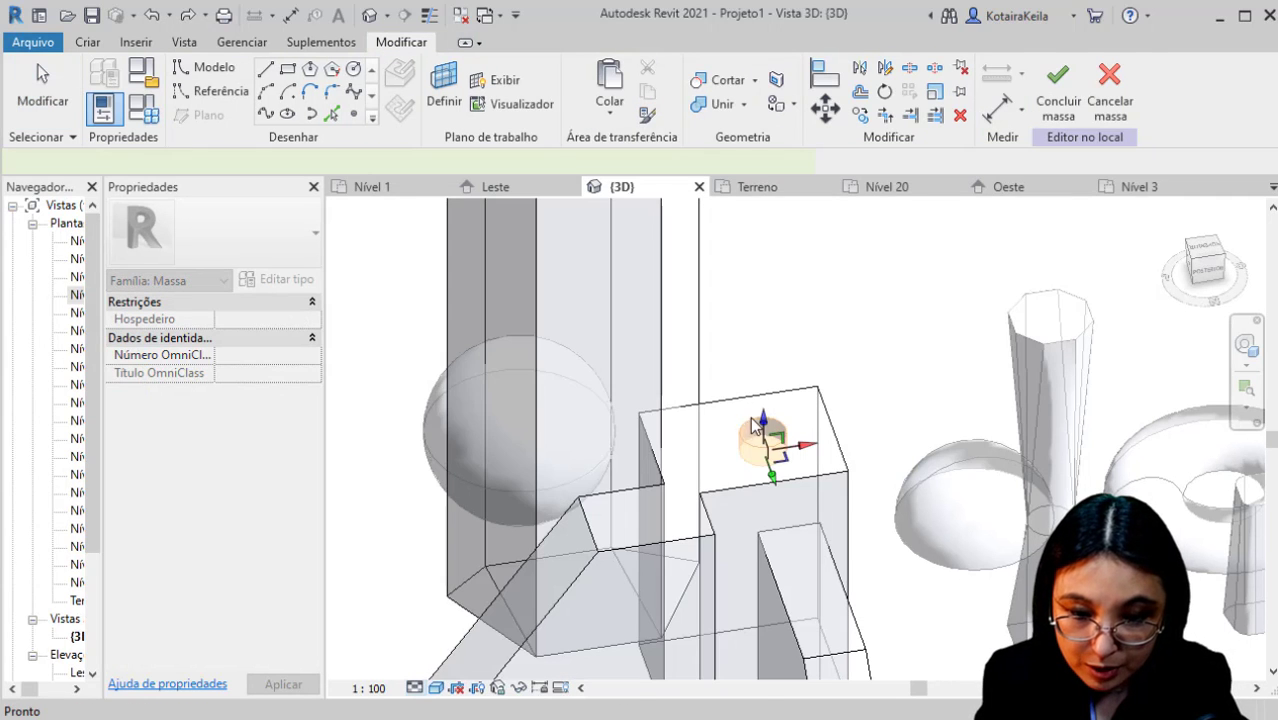
# Extend the cylindrical void downward through the stepped volume to a depth of about 37.8 m and inspect the hole.
pyautogui.moveTo(756, 543); pyautogui.dragTo(616, 493, button='middle')
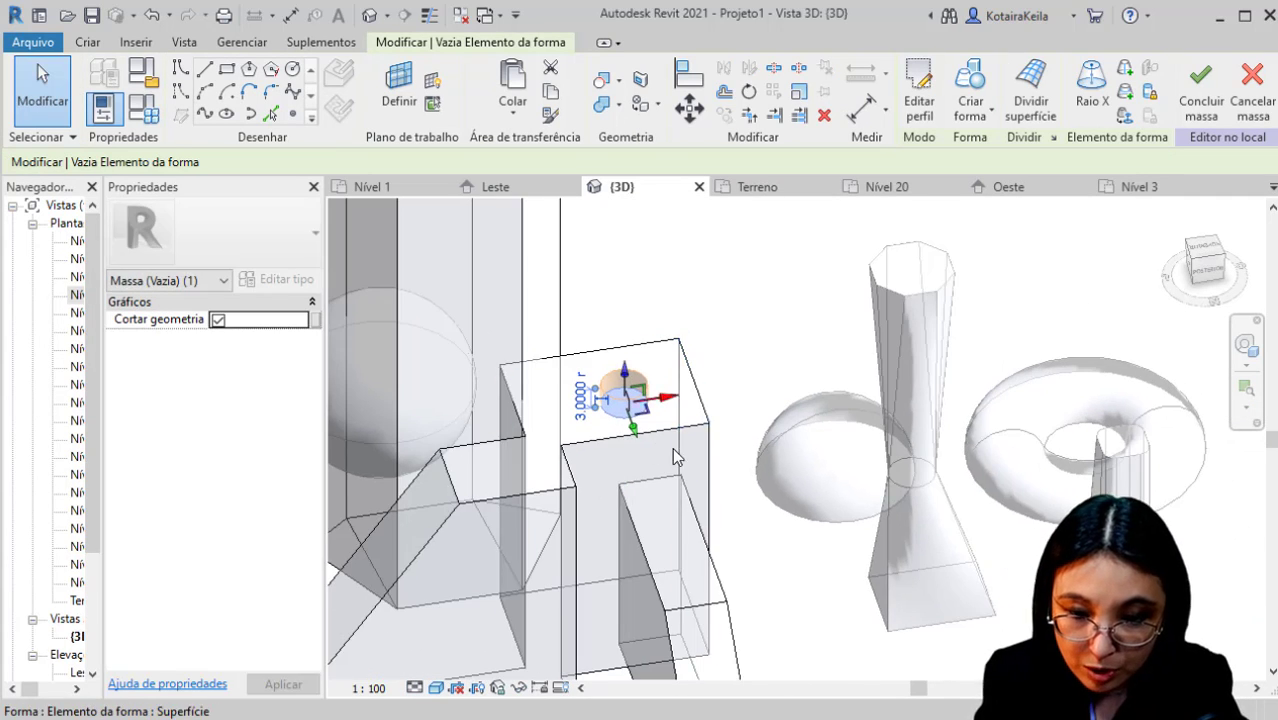
pyautogui.moveTo(617, 398); pyautogui.dragTo(637, 625)
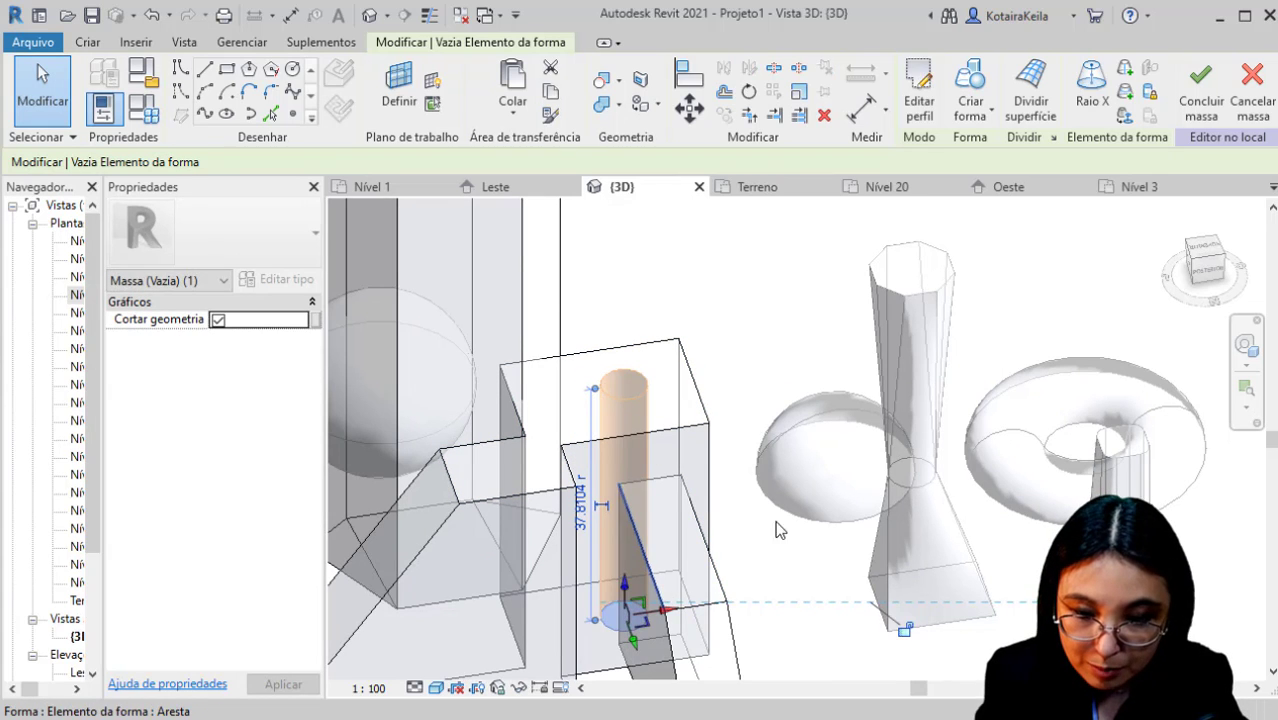
pyautogui.click(739, 320)
pyautogui.keyDown('shift'); pyautogui.moveTo(741, 391); pyautogui.dragTo(797, 378, button='middle'); pyautogui.keyUp('shift')
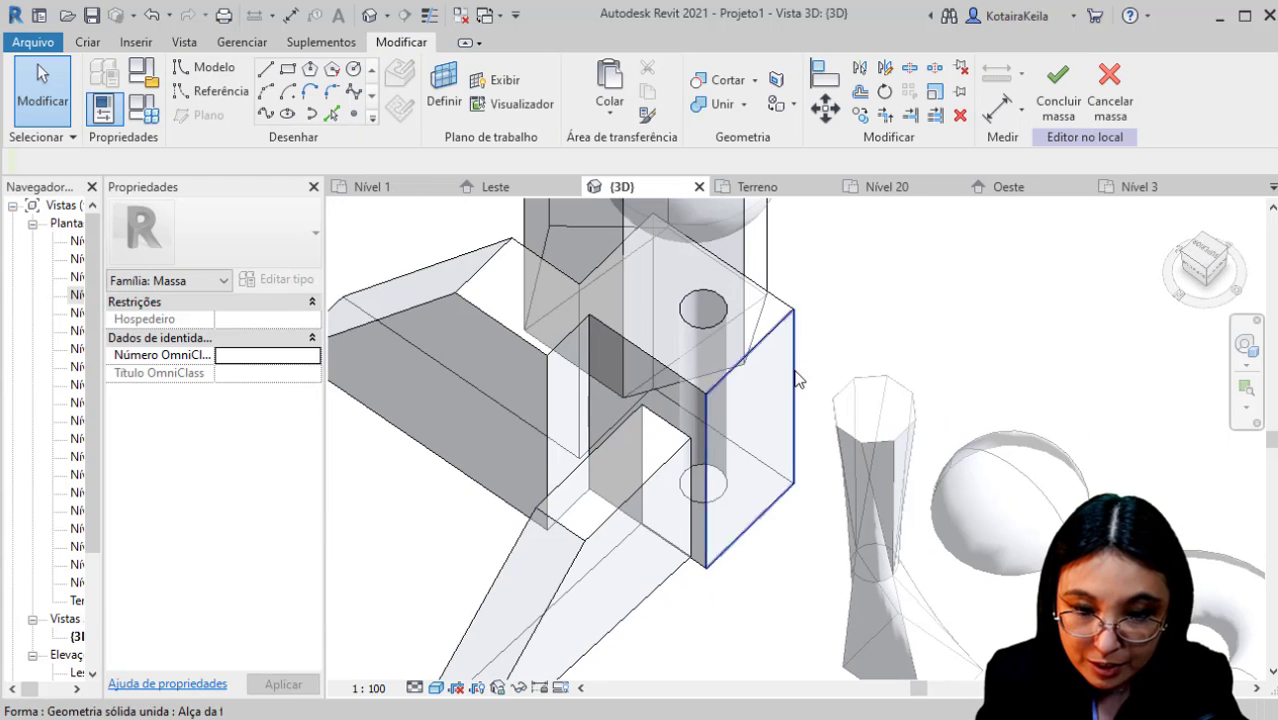
pyautogui.keyDown('shift'); pyautogui.moveTo(725, 351); pyautogui.dragTo(855, 330, button='middle'); pyautogui.keyUp('shift')
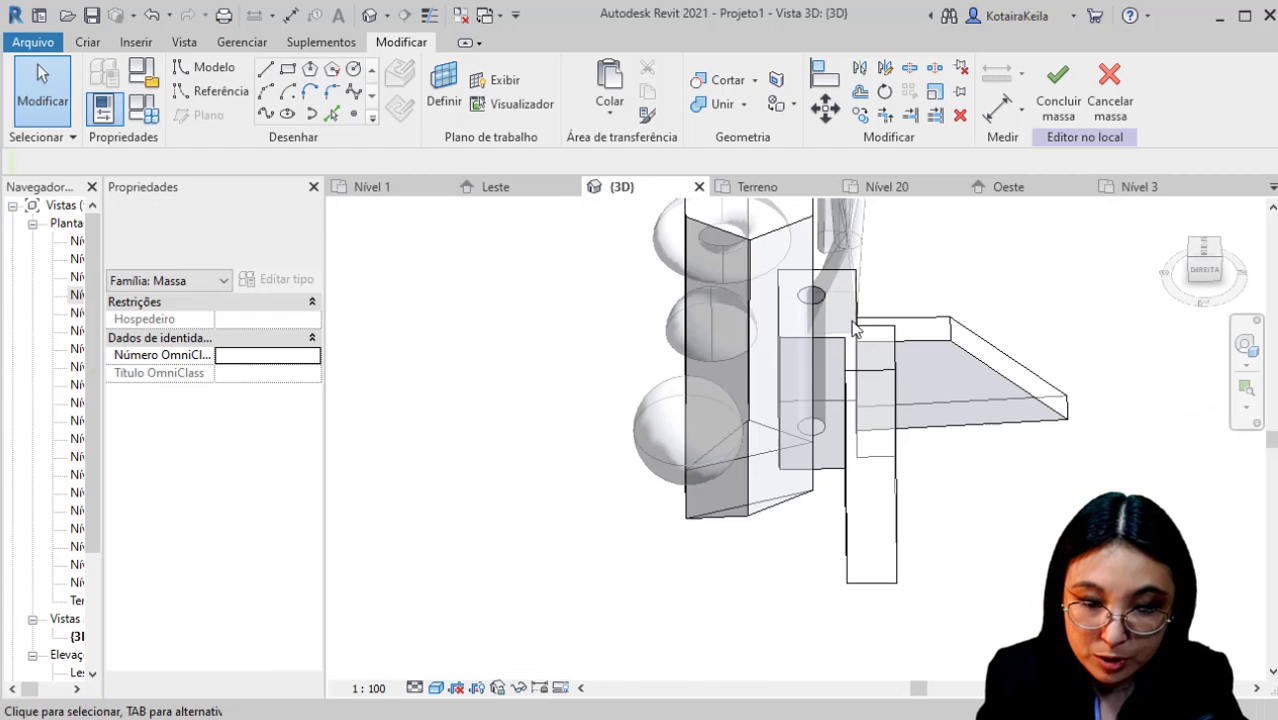
# Sketch a circle with a 10 m radius on the top face of the hexagonal tower.
pyautogui.keyDown('shift'); pyautogui.moveTo(833, 471); pyautogui.dragTo(580, 283, button='middle'); pyautogui.keyUp('shift')
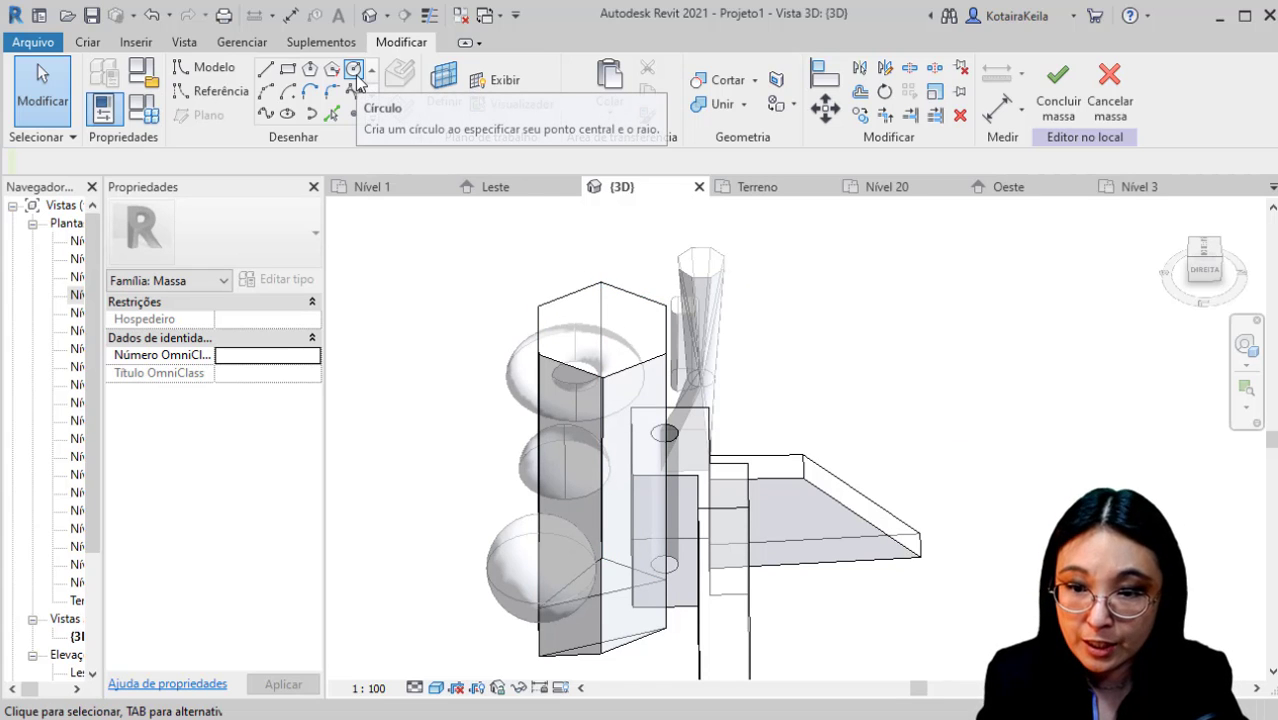
pyautogui.click(355, 70)
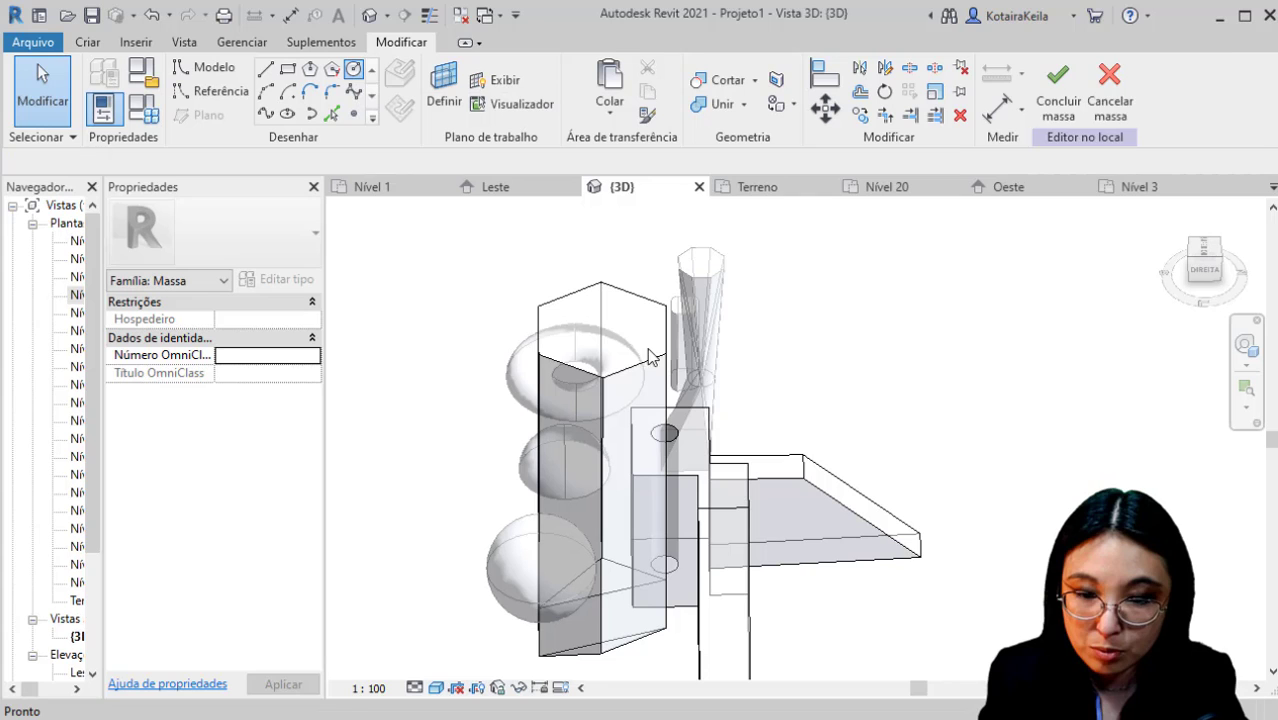
pyautogui.click(602, 304)
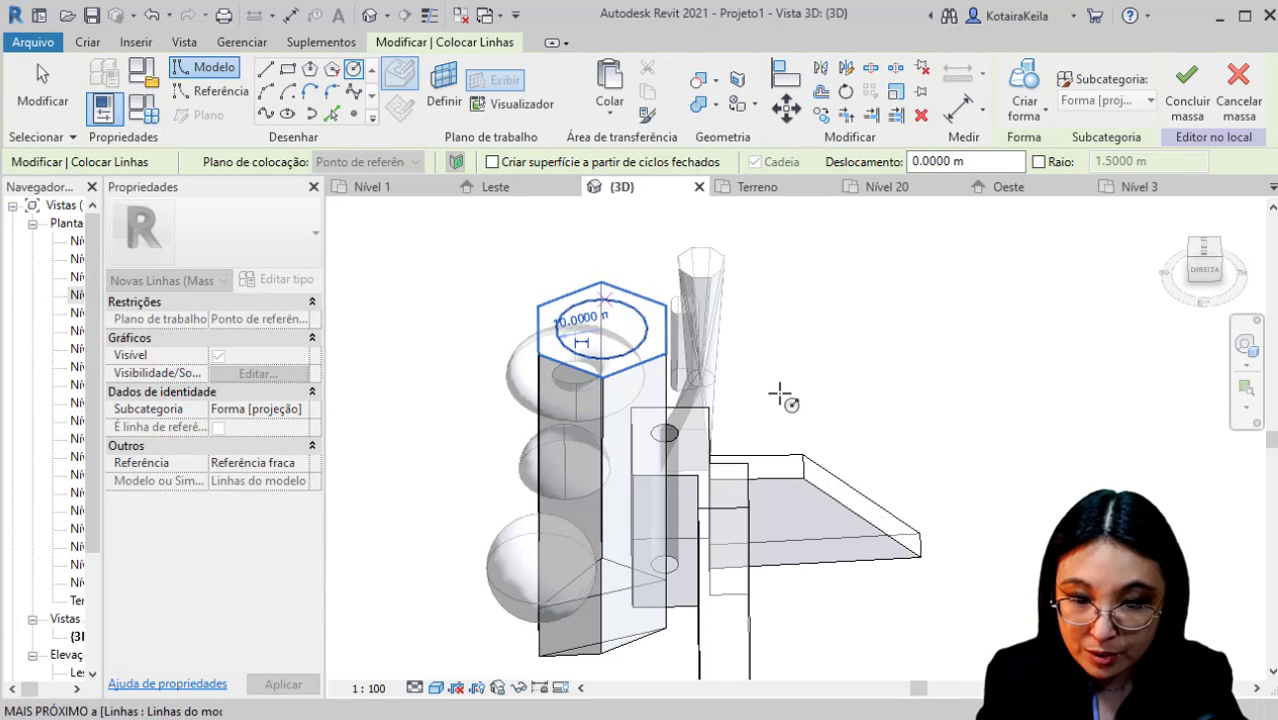
pyautogui.press('Escape')
pyautogui.press('Escape')
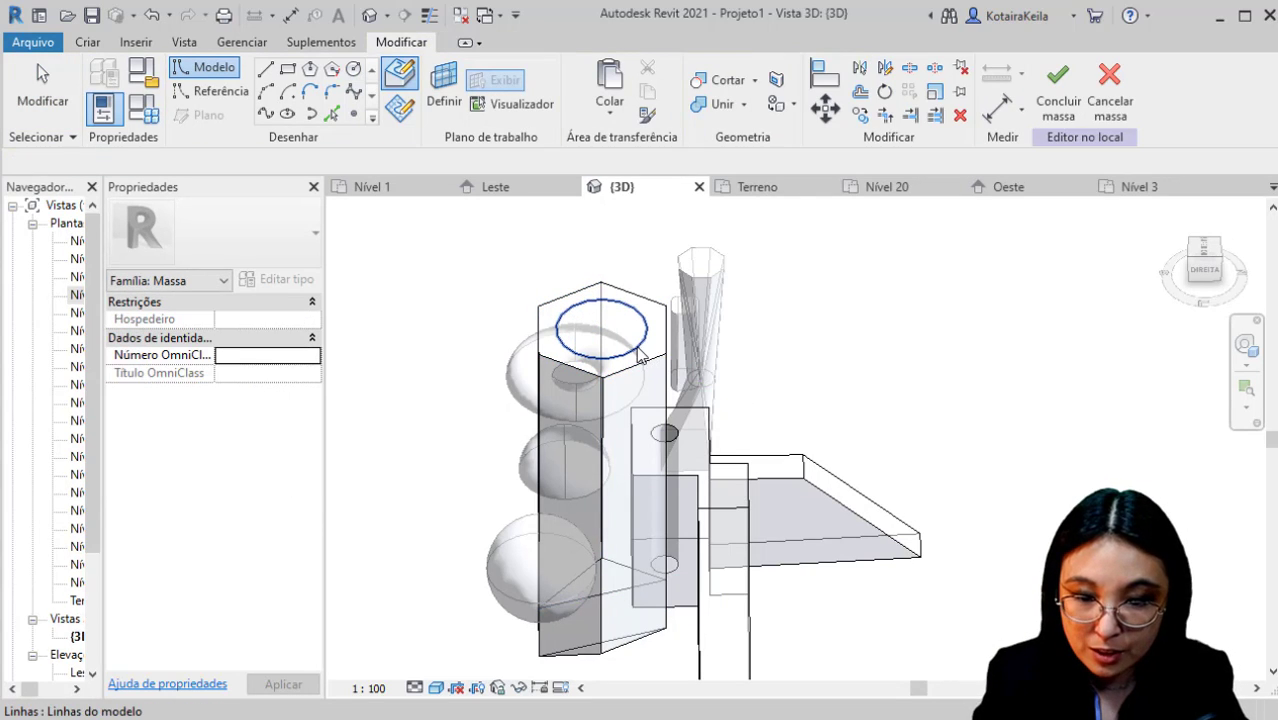
# Create a solid sphere from the circle on top of the hexagonal tower.
pyautogui.click(638, 350)
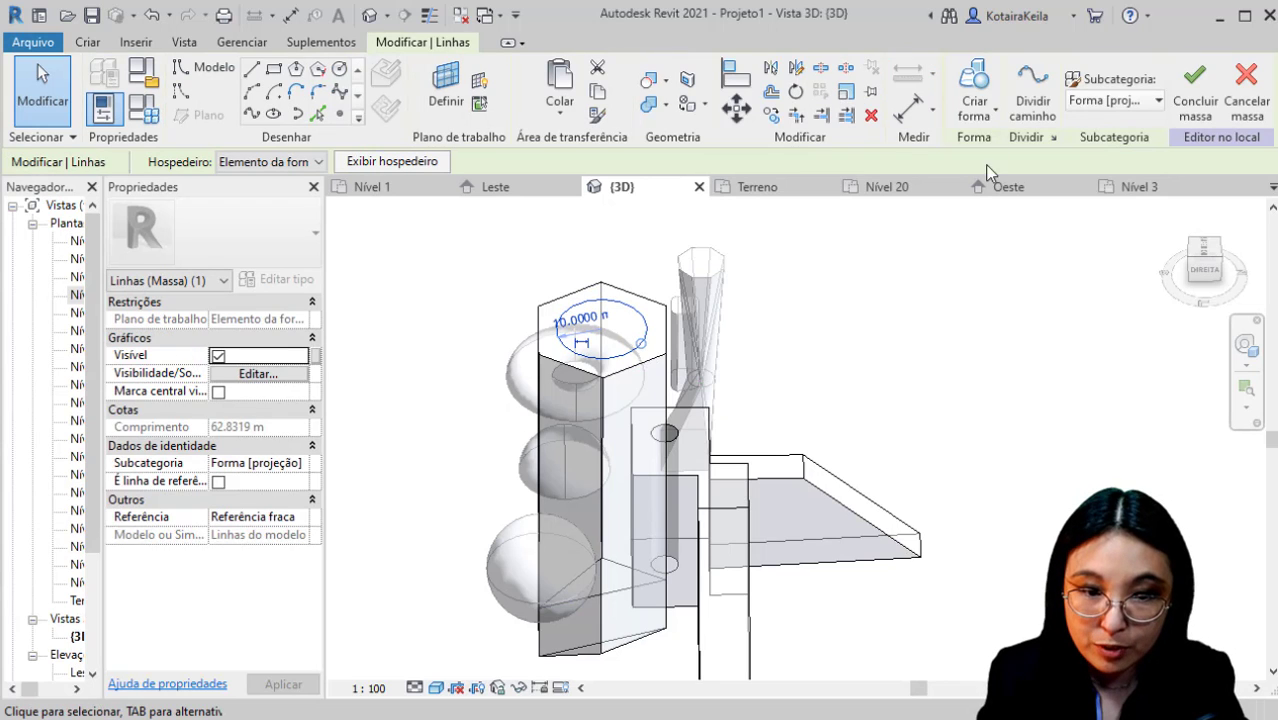
pyautogui.click(995, 113)
pyautogui.click(1003, 158)
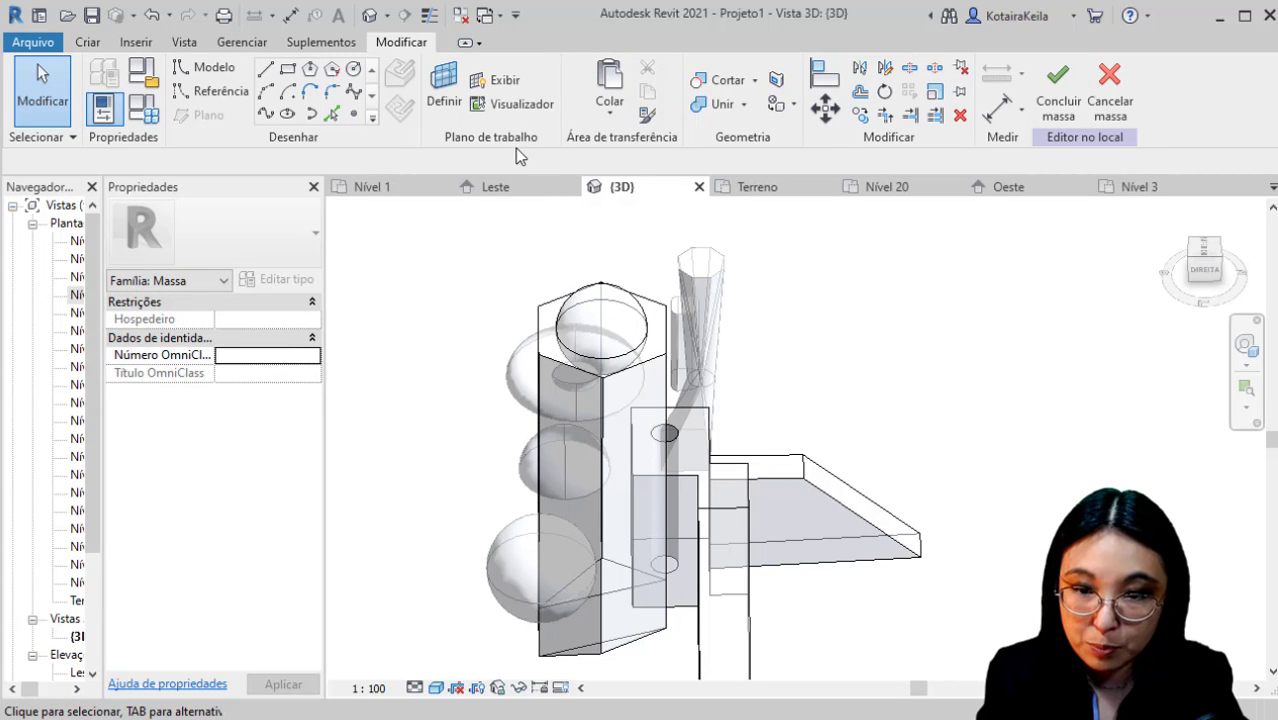
# Join the hexagonal tower with the sphere on its top using Unir geometria.
pyautogui.click(722, 104)
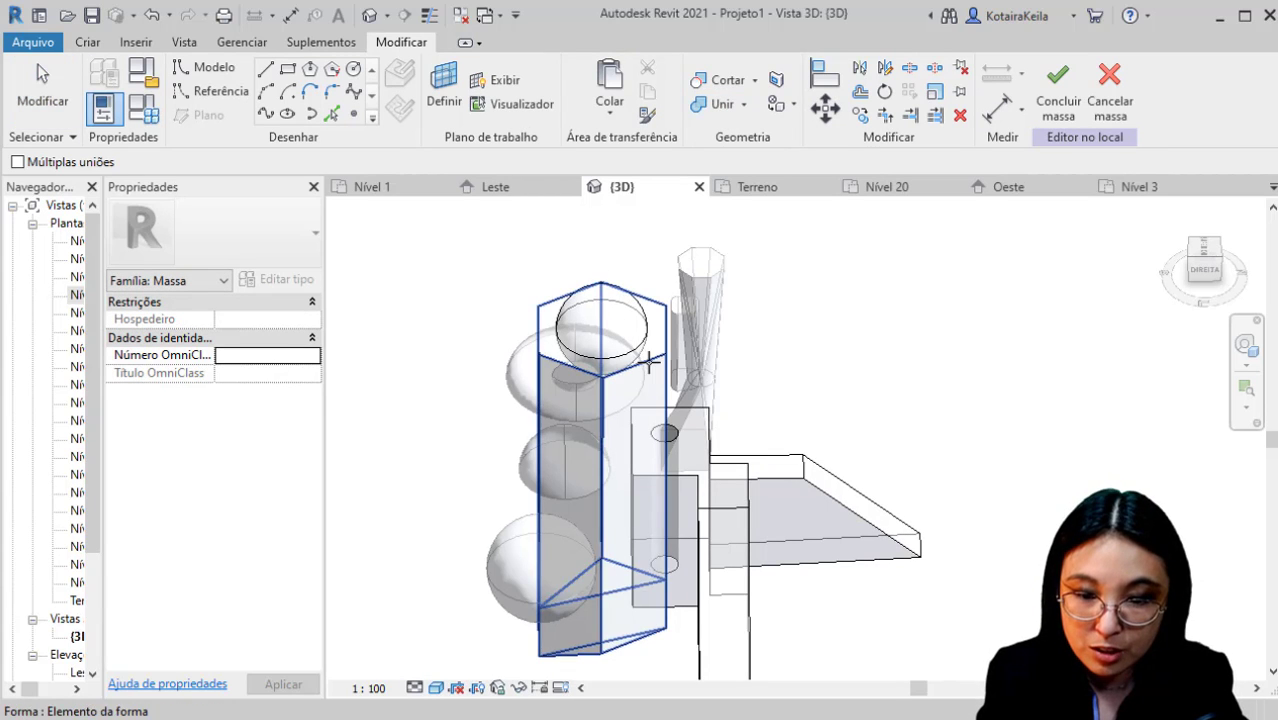
pyautogui.click(651, 362)
pyautogui.click(641, 330)
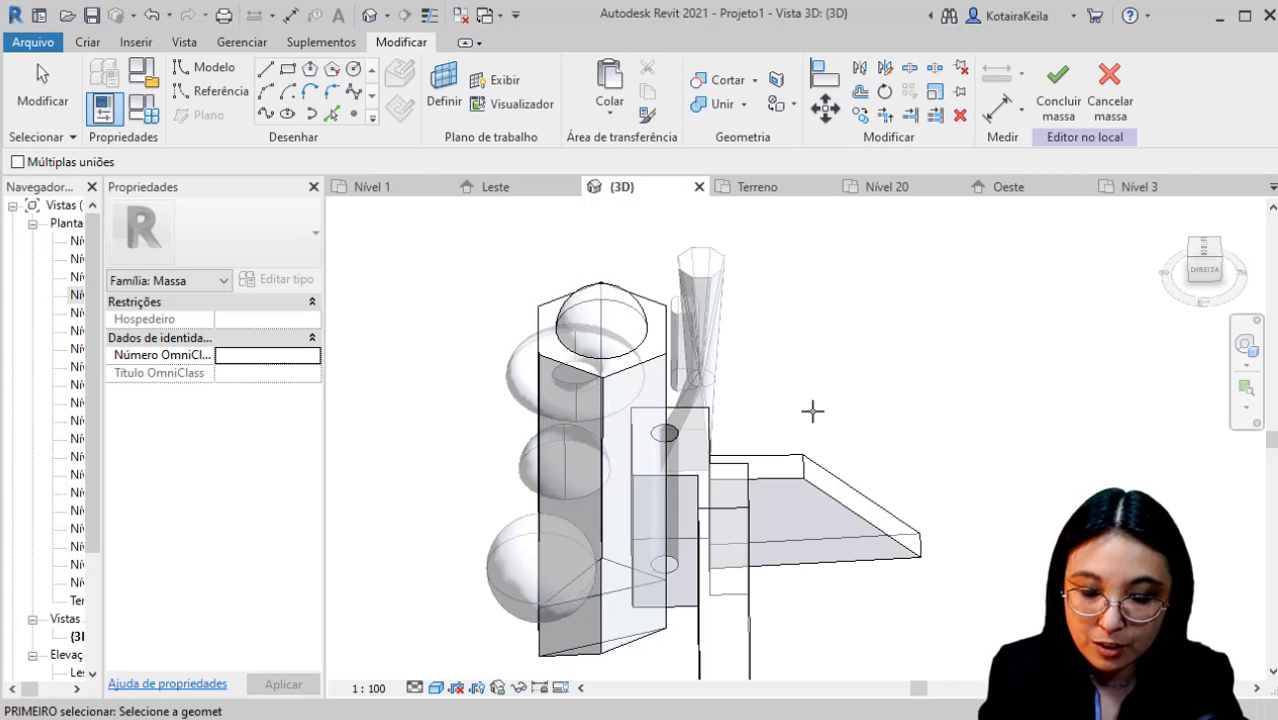
# Raise the low bottom edge of the hexagonal tower to level its base, making that edge's side about 79.2 m high.
pyautogui.press('Escape')
pyautogui.keyDown('shift'); pyautogui.moveTo(841, 456); pyautogui.dragTo(784, 414, button='middle'); pyautogui.keyUp('shift')
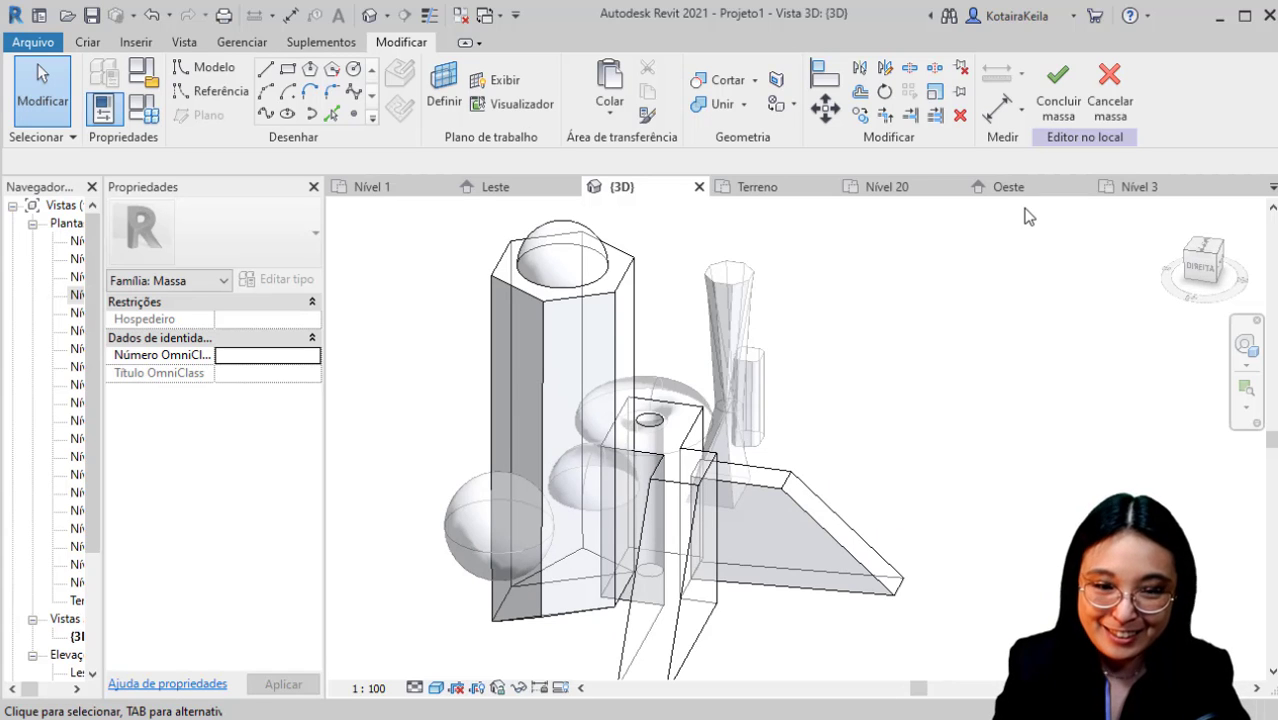
pyautogui.click(589, 612)
pyautogui.keyDown('shift'); pyautogui.moveTo(729, 617); pyautogui.dragTo(591, 445, button='middle'); pyautogui.keyUp('shift')
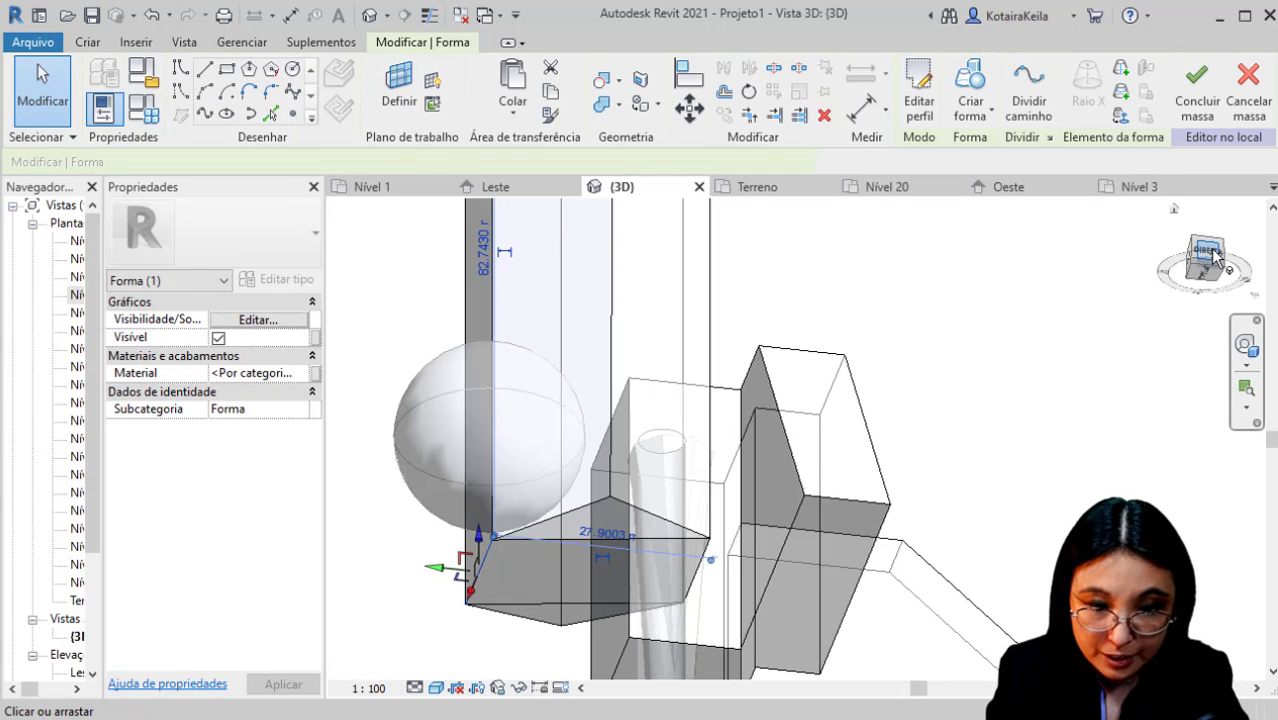
pyautogui.click(1213, 254)
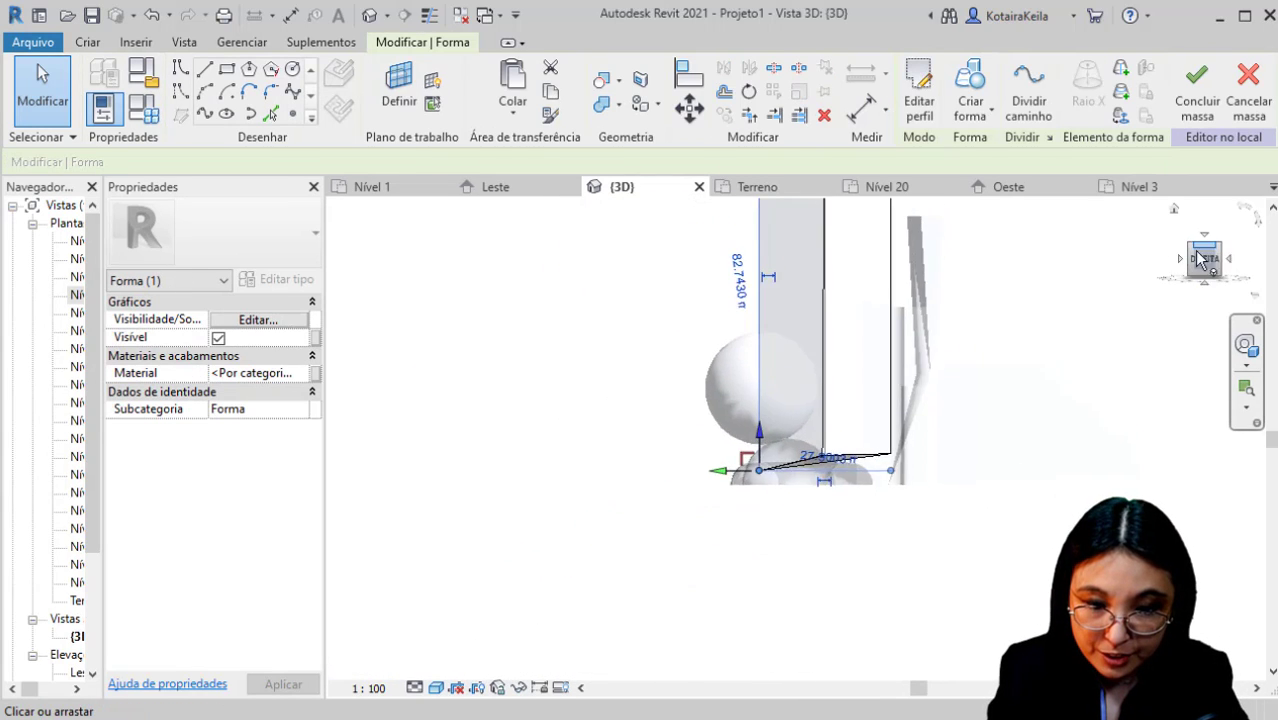
pyautogui.scroll(3, 653, 593)
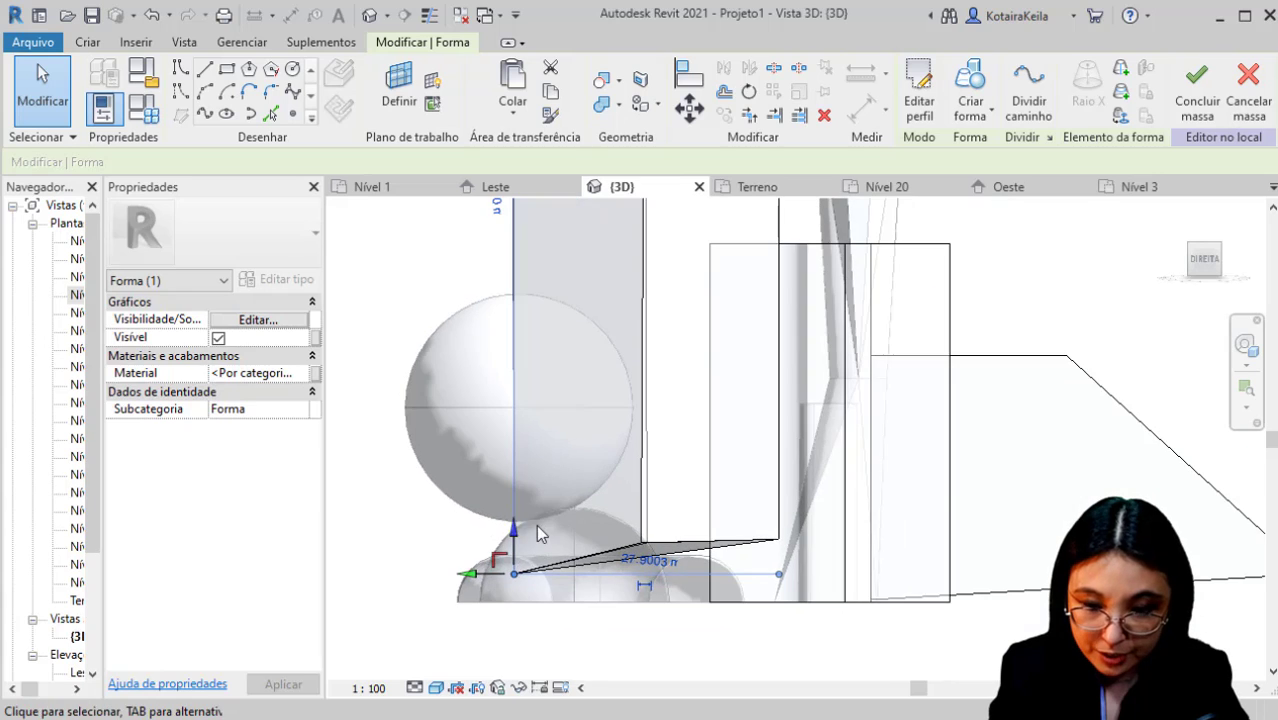
pyautogui.click(522, 495)
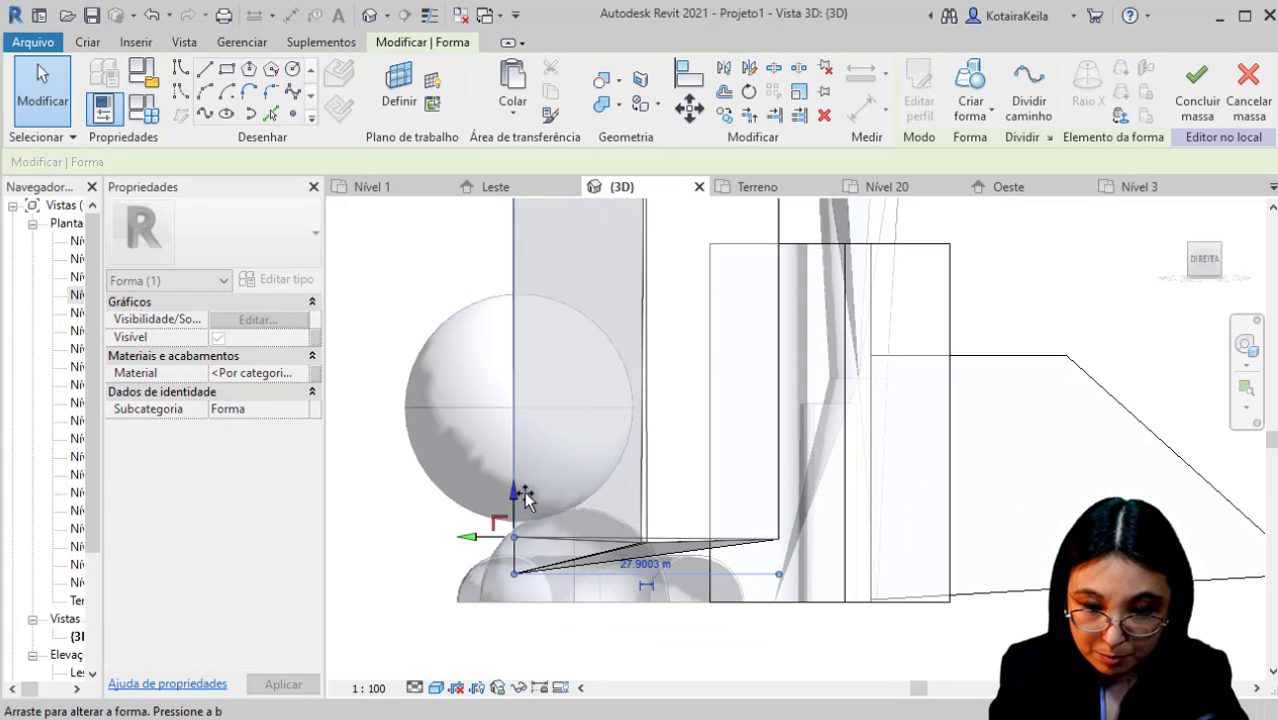
pyautogui.moveTo(516, 496); pyautogui.dragTo(512, 516)
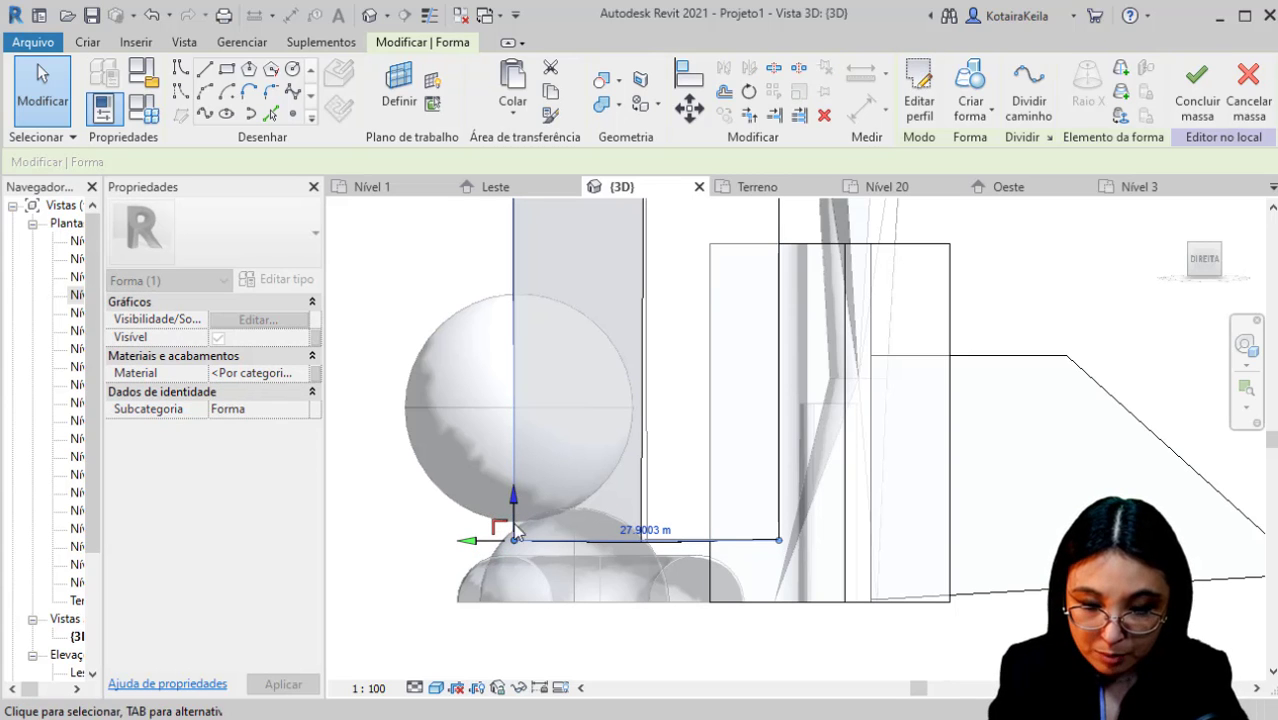
pyautogui.keyDown('shift'); pyautogui.moveTo(594, 569); pyautogui.dragTo(683, 561, button='middle'); pyautogui.keyUp('shift')
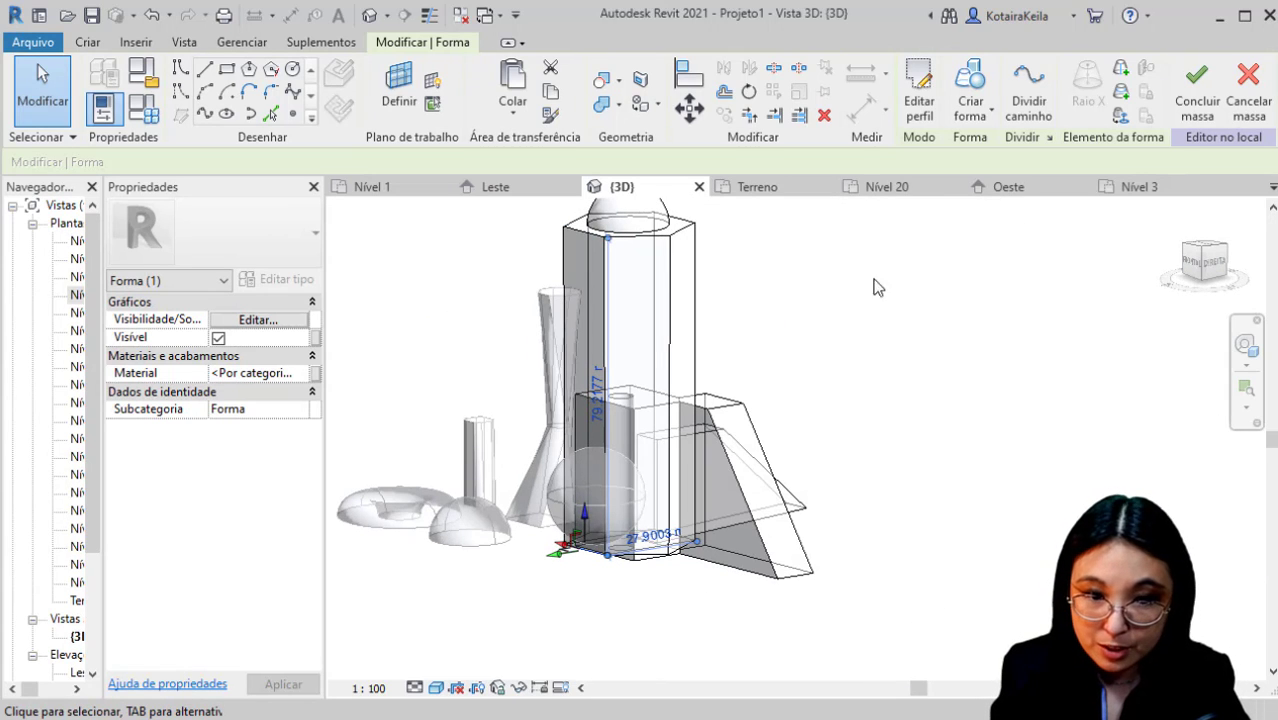
# Open the Oeste elevation and examine the hexagonal tower's base and top against the neighbouring masses.
pyautogui.click(1010, 189)
pyautogui.scroll(-2, 816, 461)
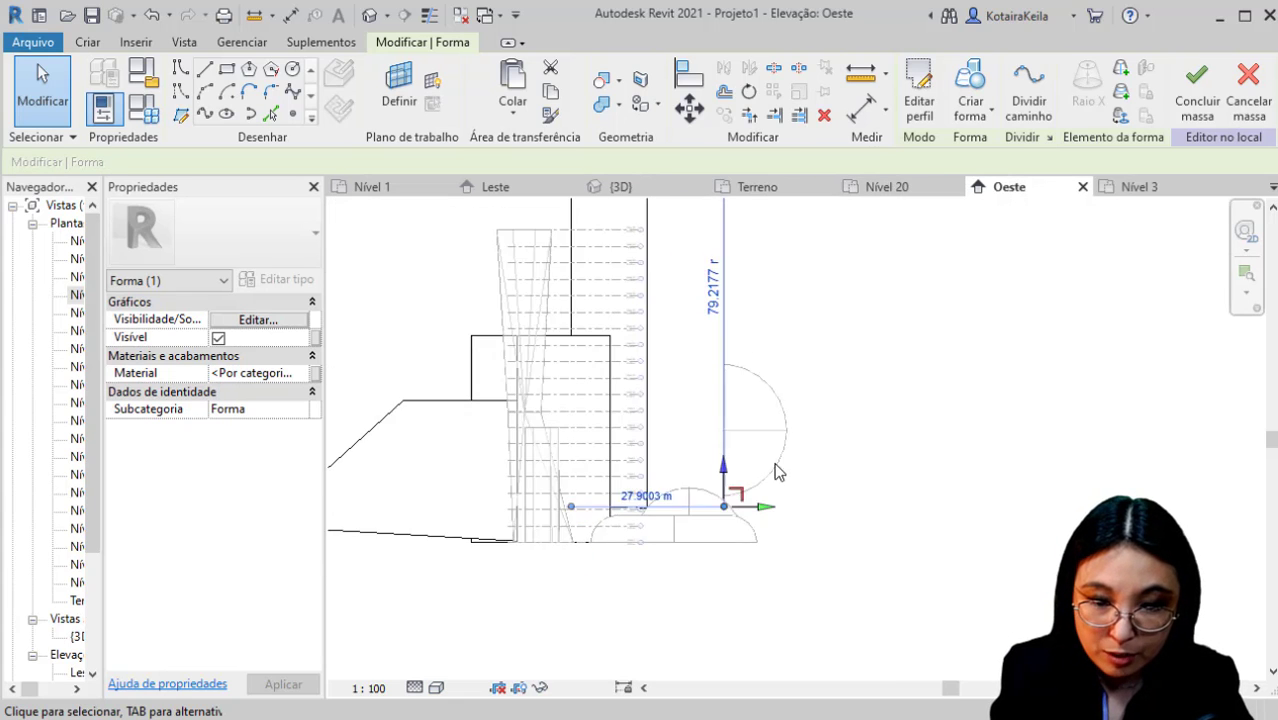
pyautogui.moveTo(777, 463); pyautogui.dragTo(777, 528, button='middle')
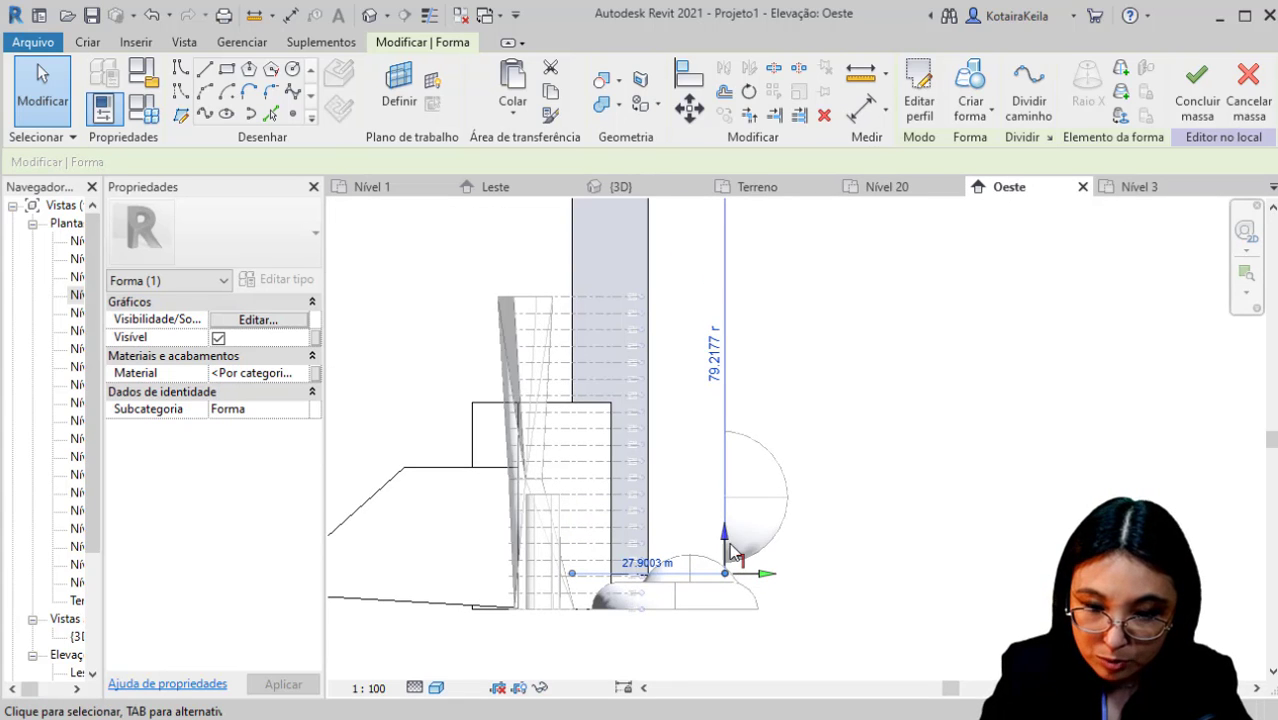
pyautogui.moveTo(665, 436); pyautogui.dragTo(694, 516, button='middle')
pyautogui.scroll(-2, 694, 516)
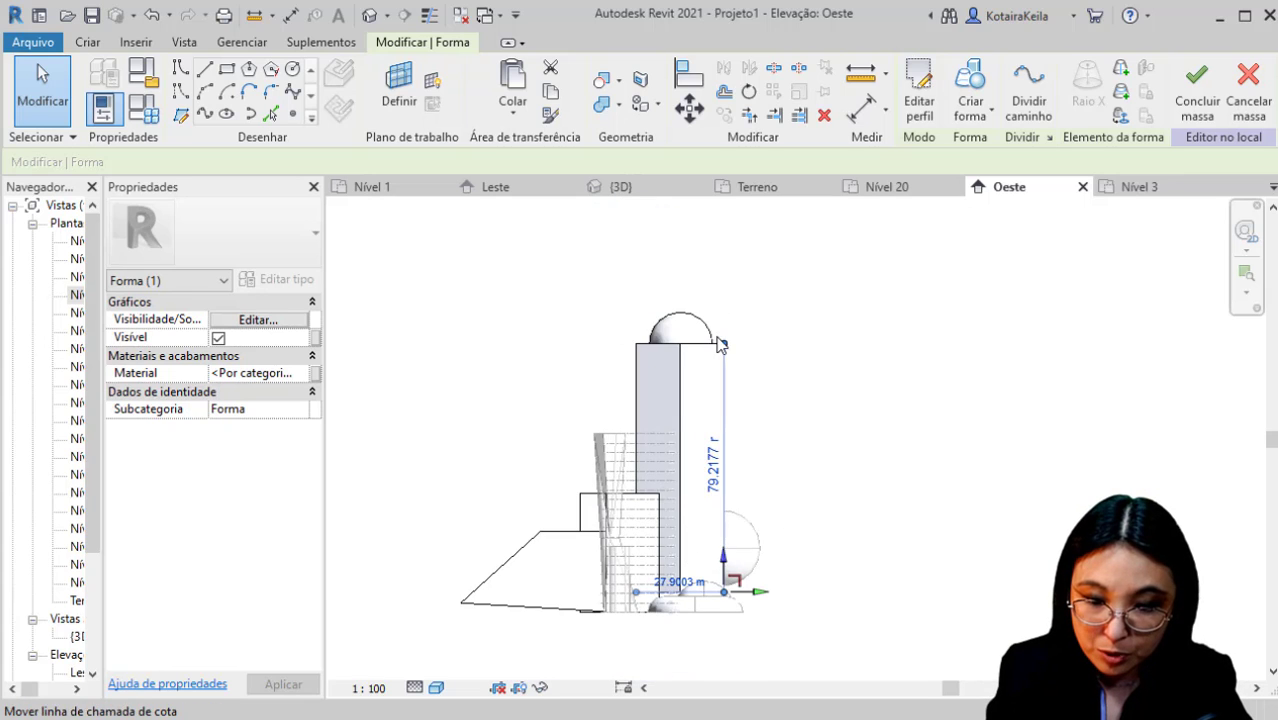
pyautogui.scroll(4, 551, 545)
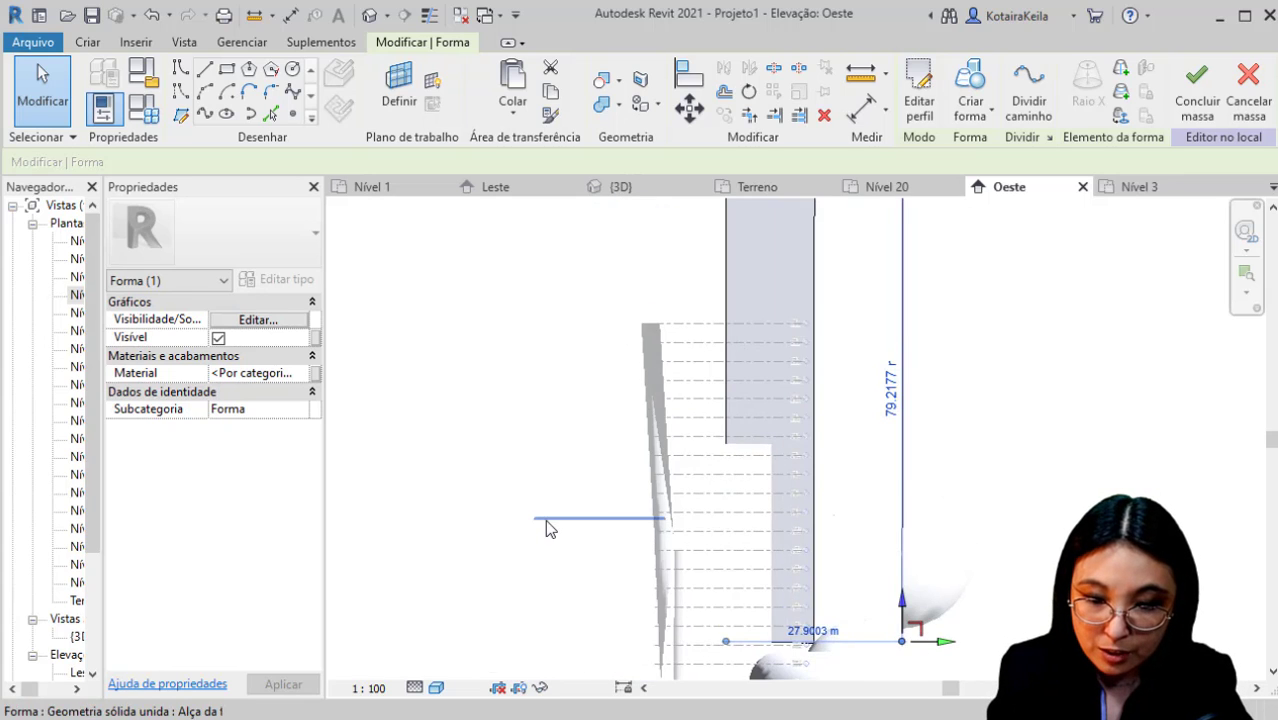
pyautogui.scroll(-3, 705, 536)
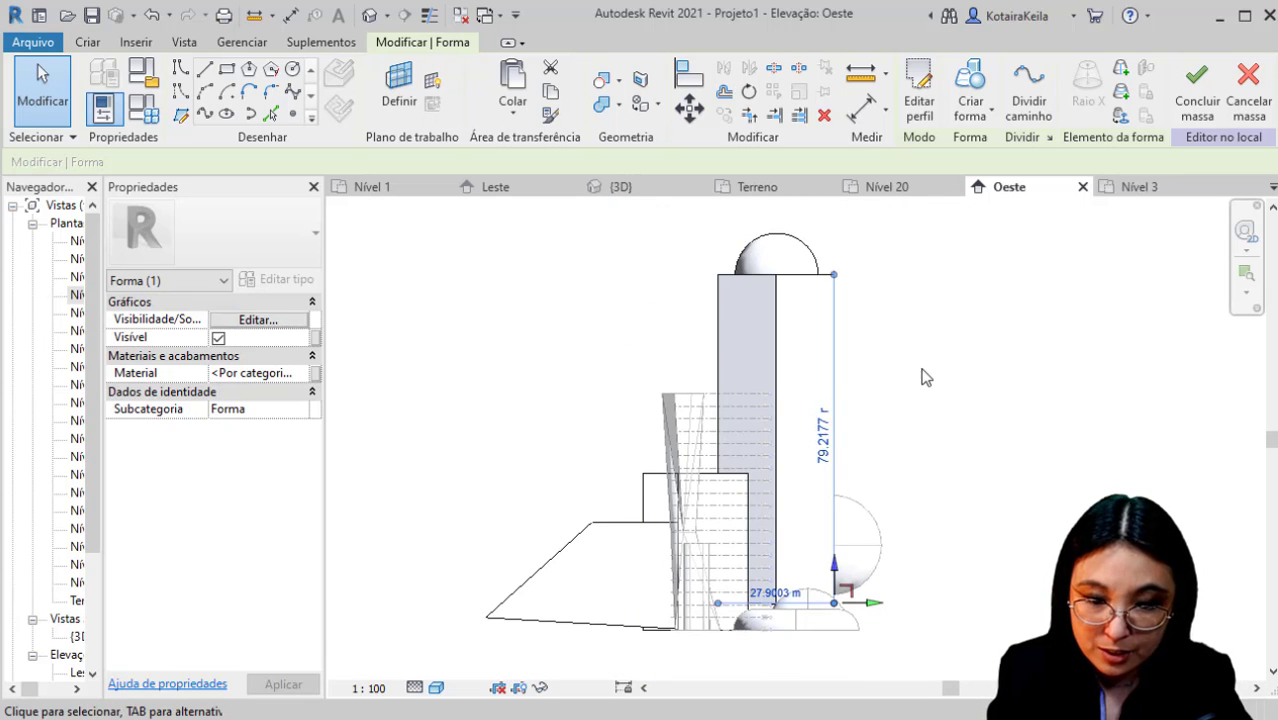
# Finish the in-place mass and choose to save the project when reminded.
pyautogui.click(875, 410)
pyautogui.click(1058, 80)
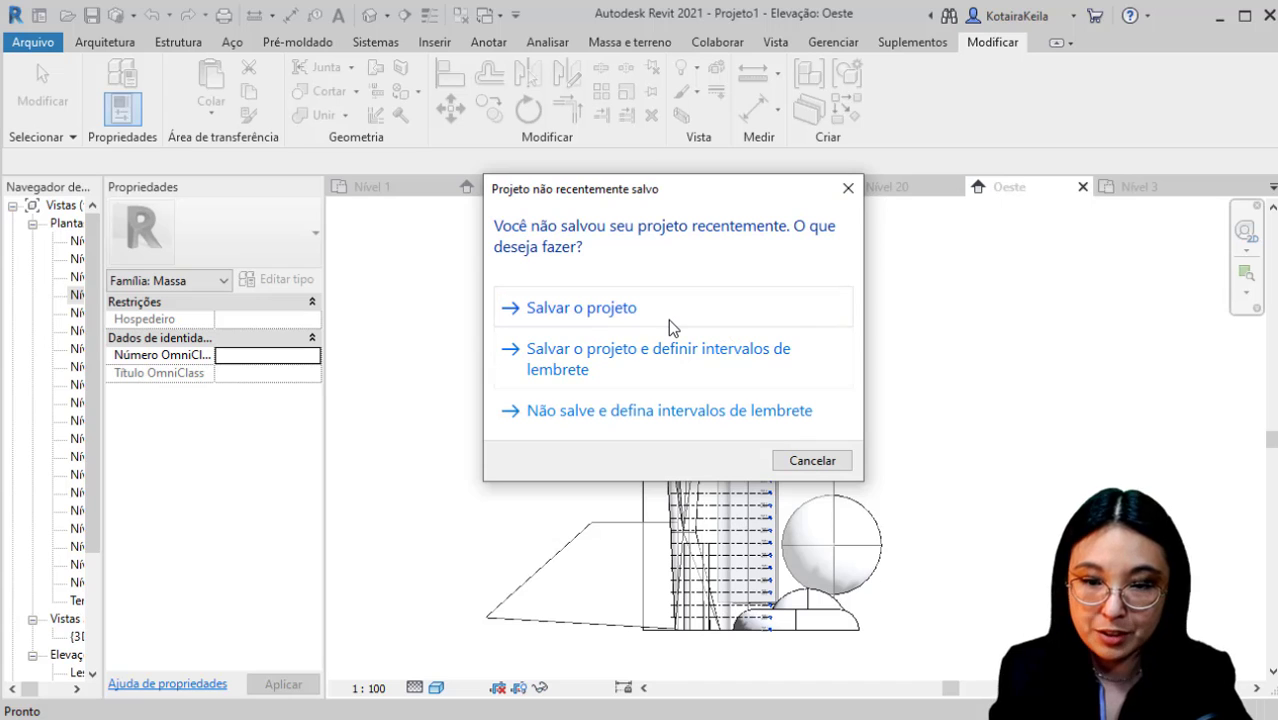
pyautogui.click(612, 311)
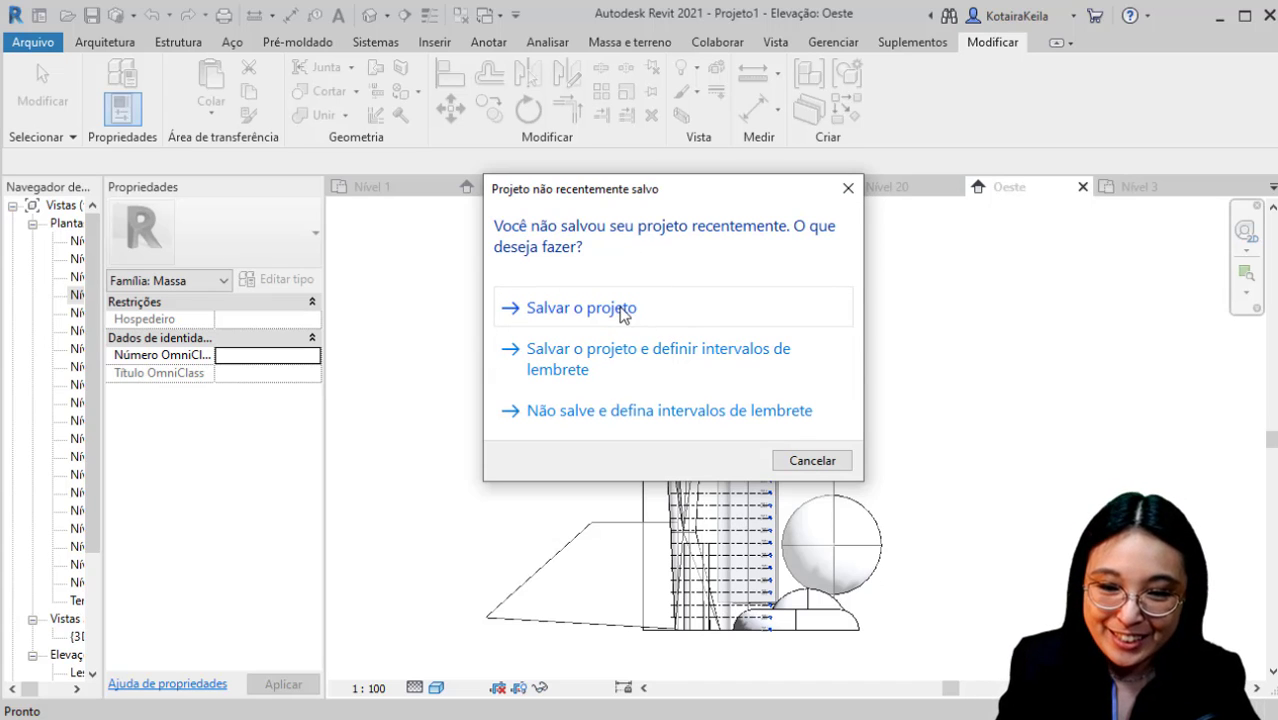